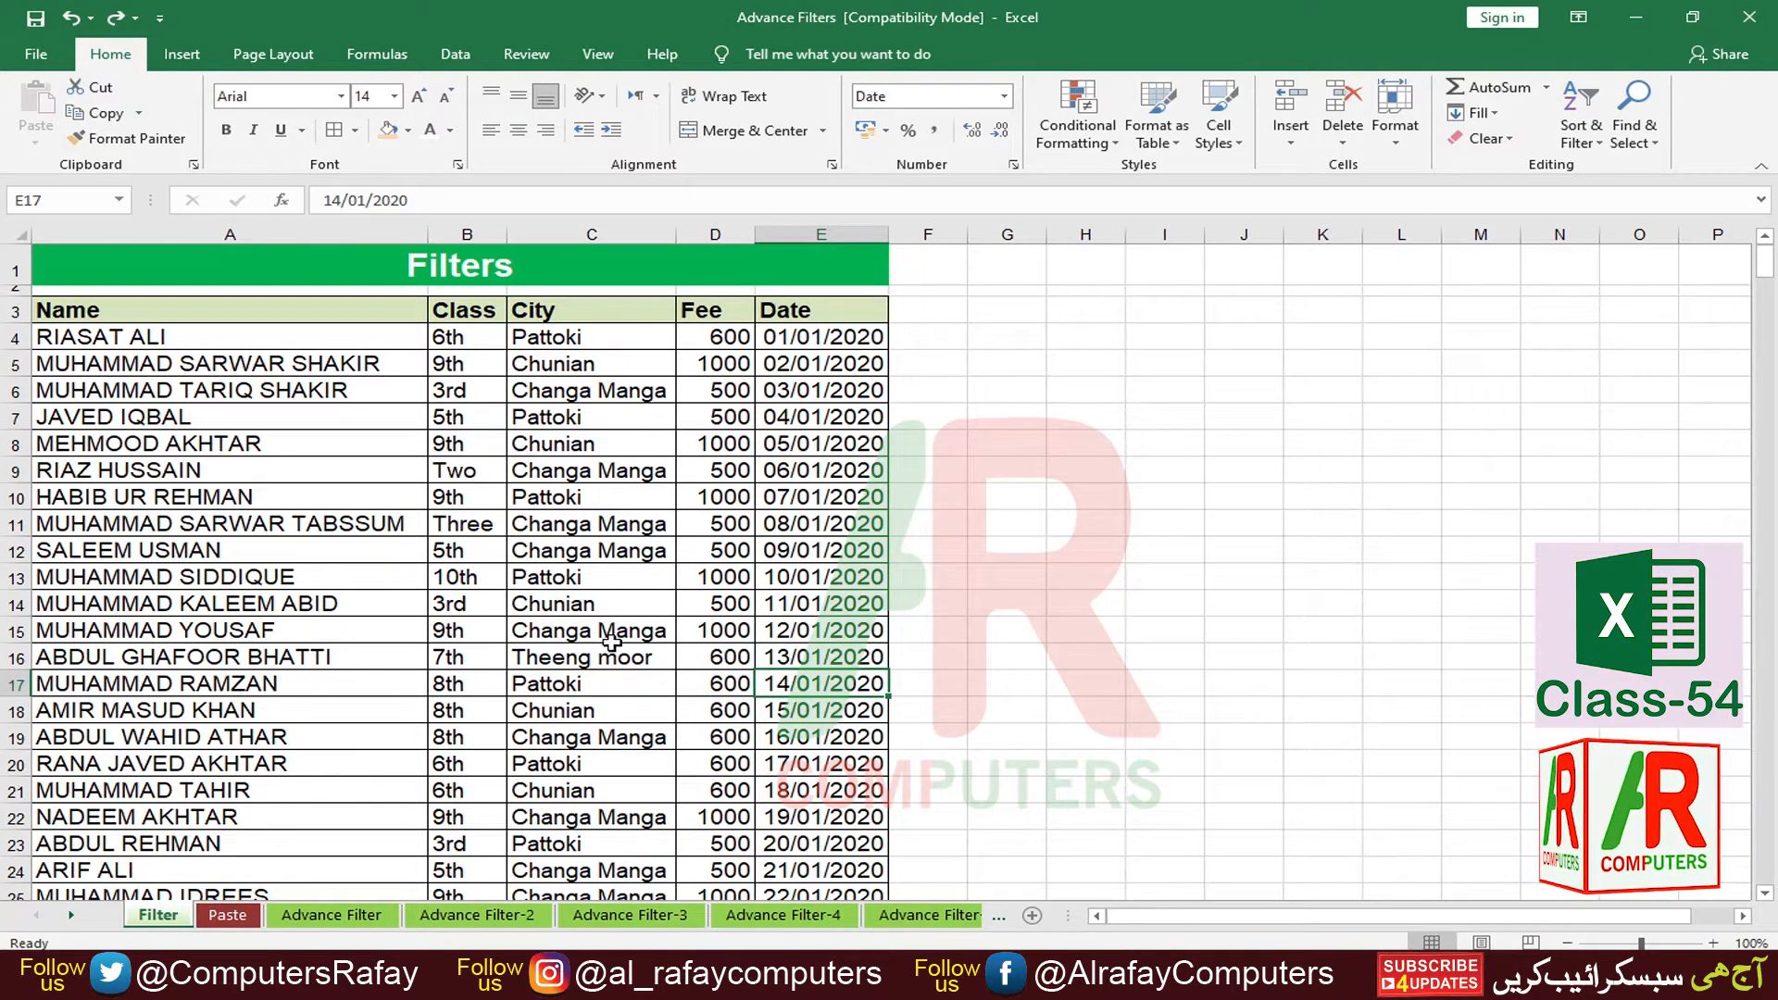
Step: Turn on header filters for the student table from cell C17 and turn them off again
{"action": "left_click", "coordinate": [646, 684]}
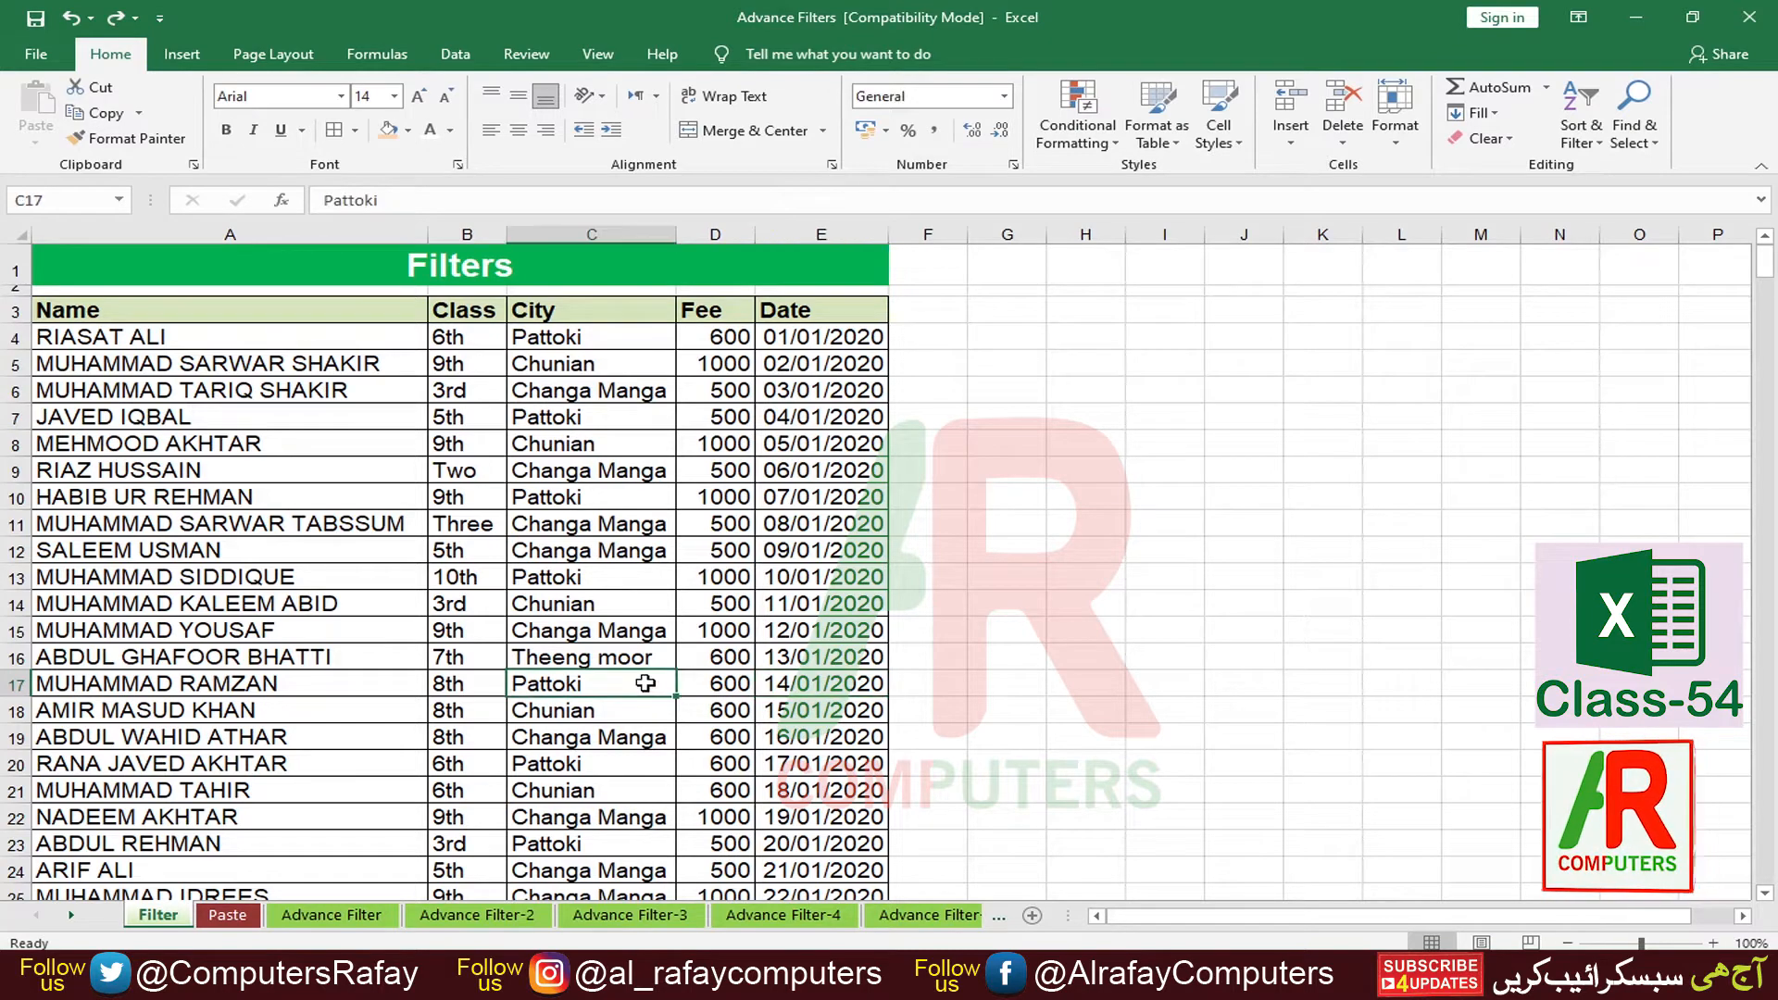
{"action": "left_click", "coordinate": [454, 56]}
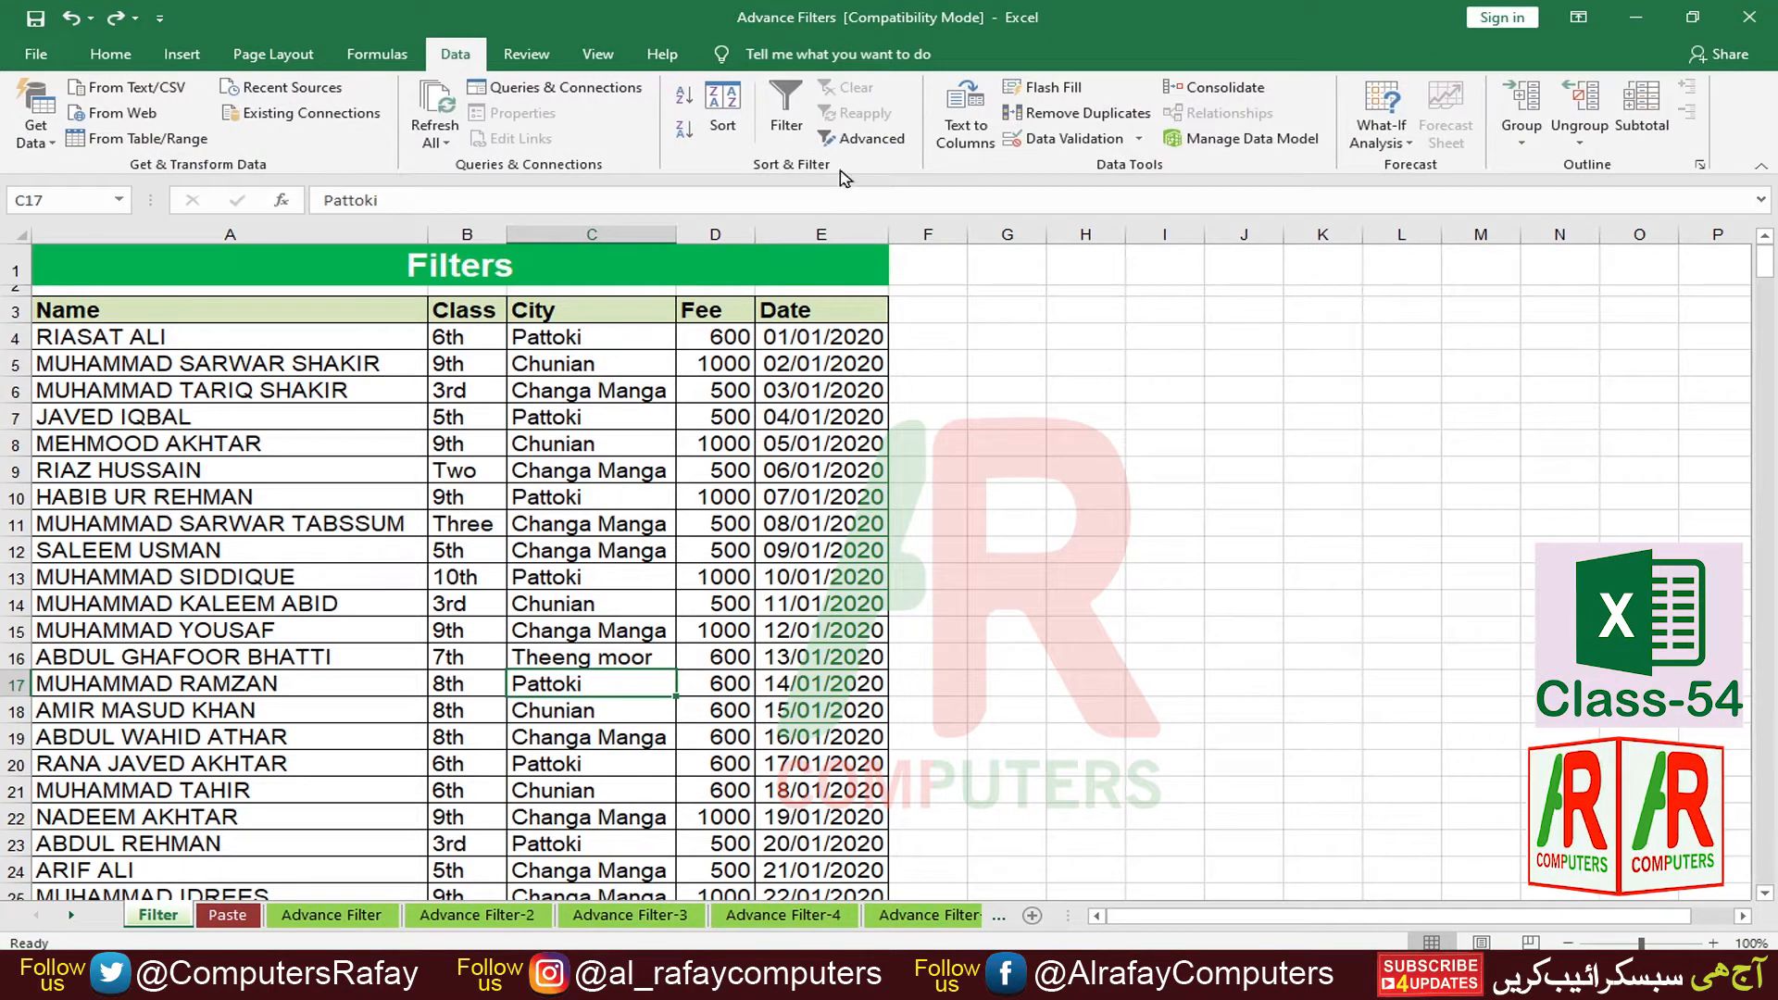
{"action": "left_click", "coordinate": [779, 130]}
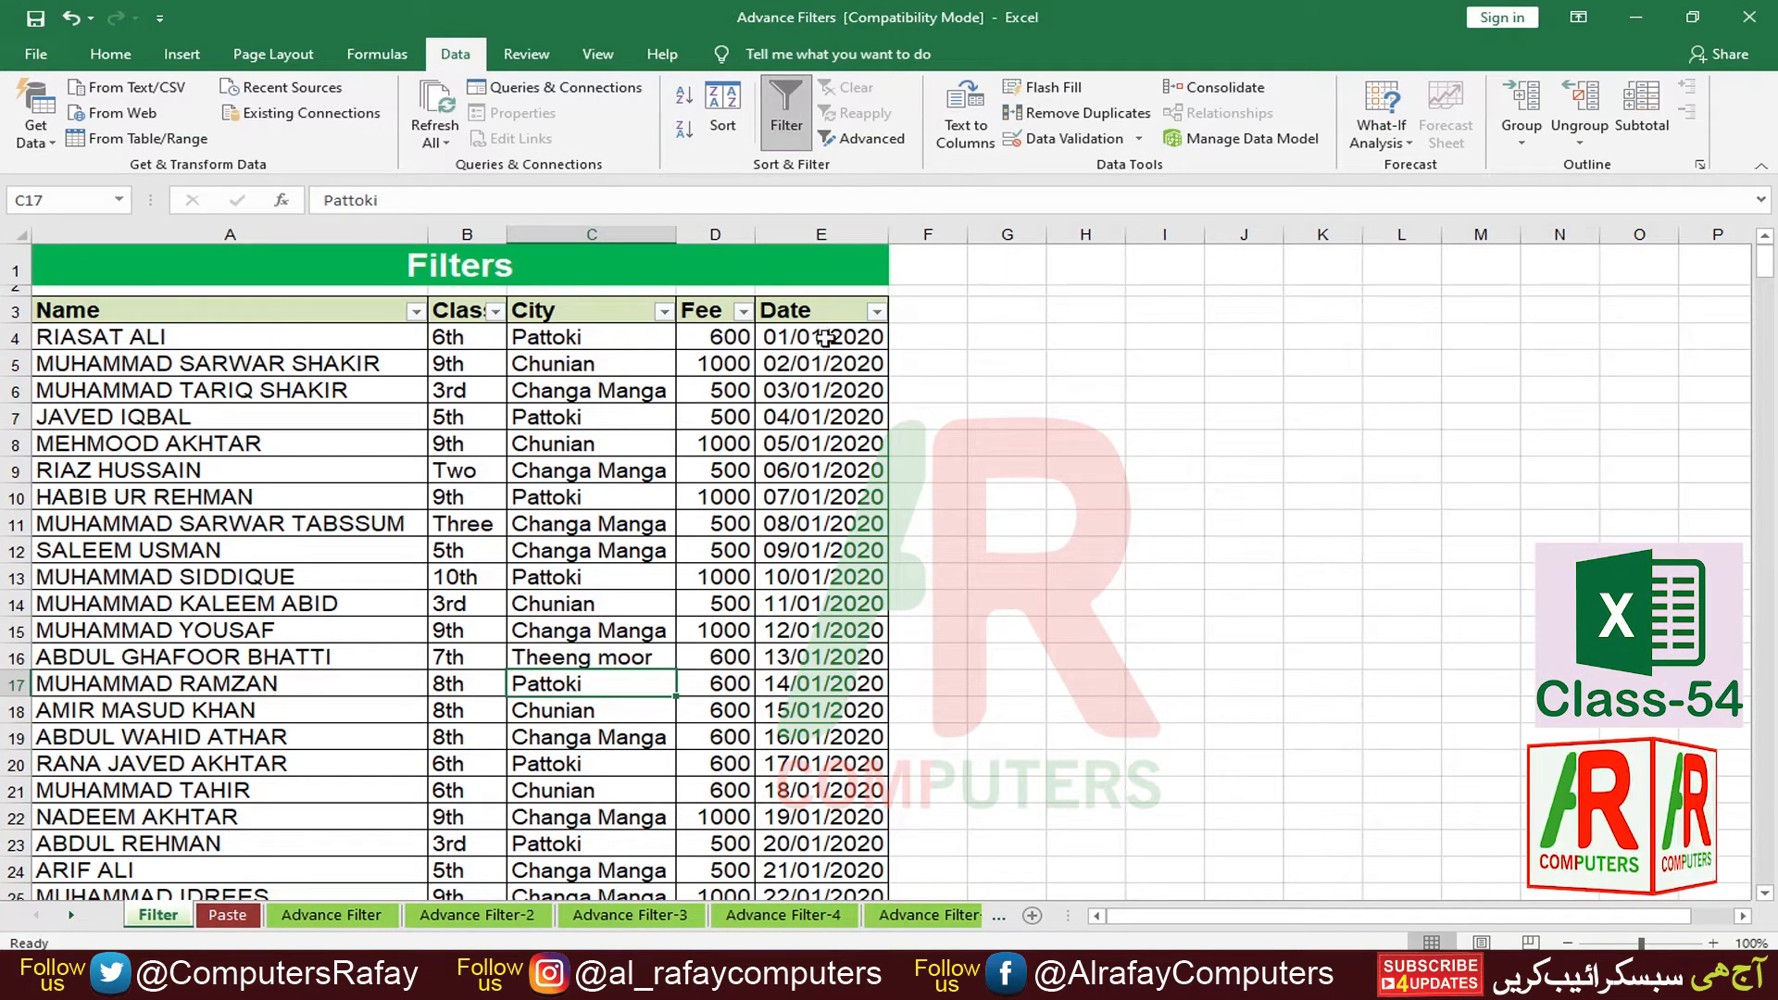
{"action": "left_click", "coordinate": [794, 114]}
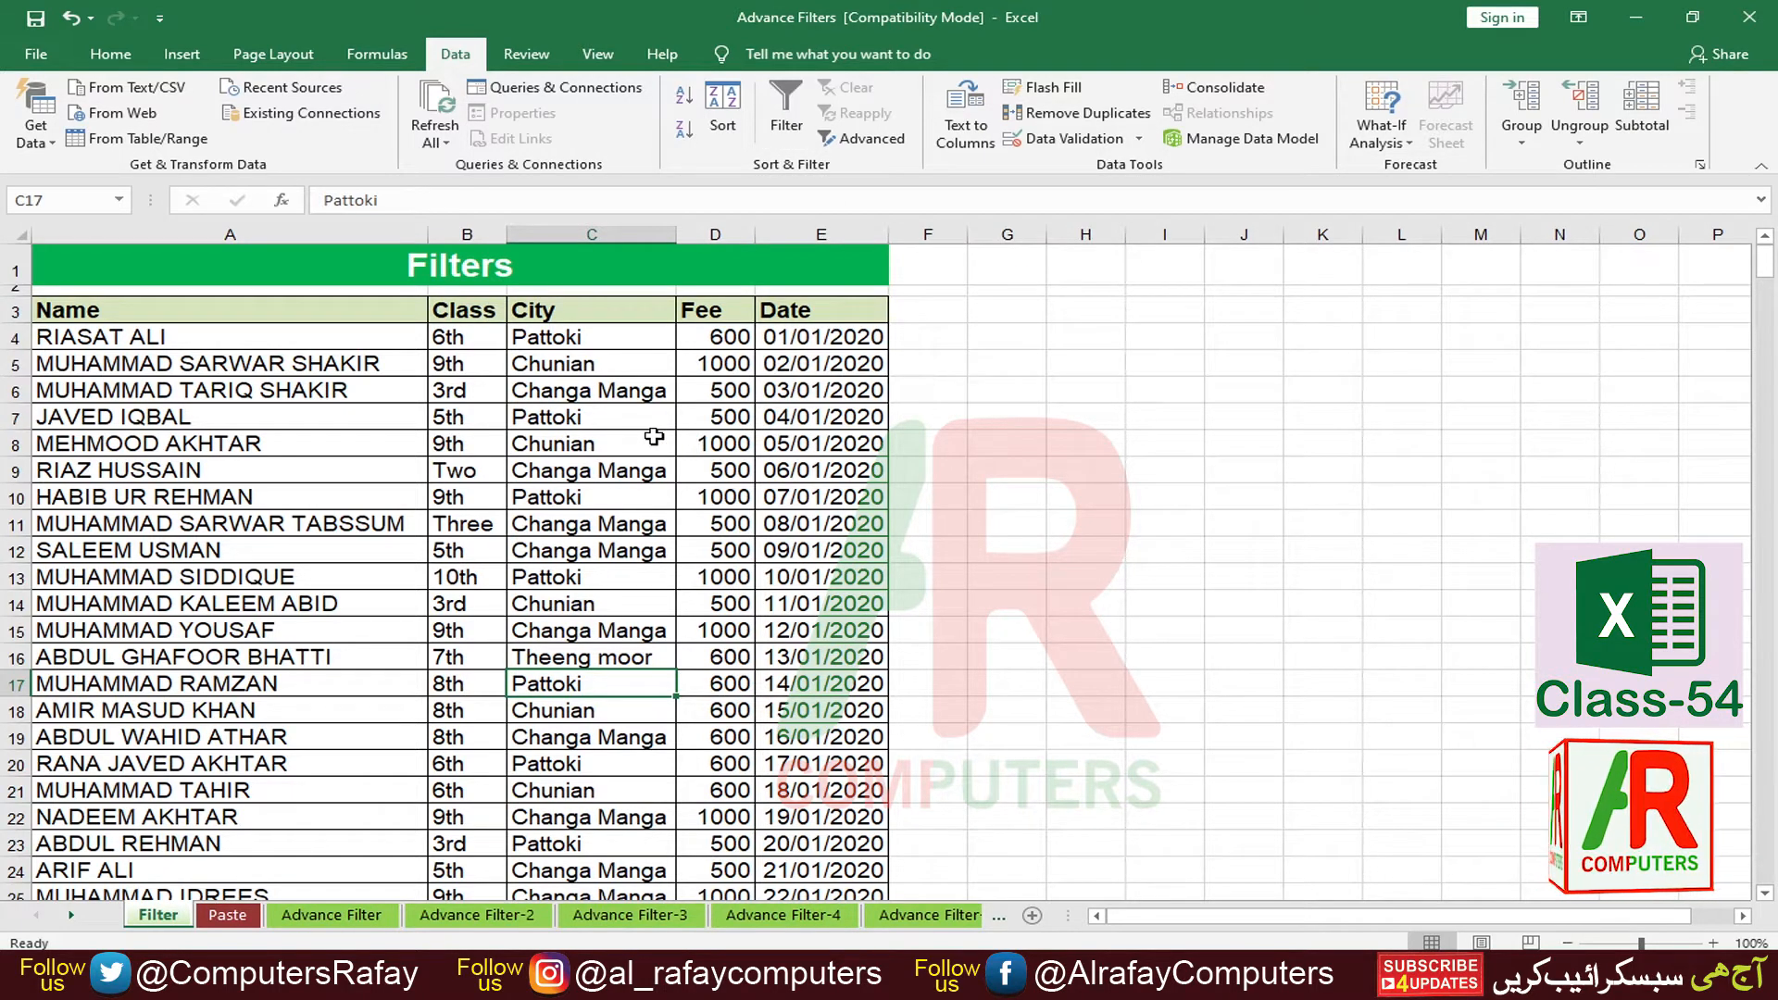
Step: Toggle the table's filters on and off using the Sort & Filter command
{"action": "left_click", "coordinate": [110, 54]}
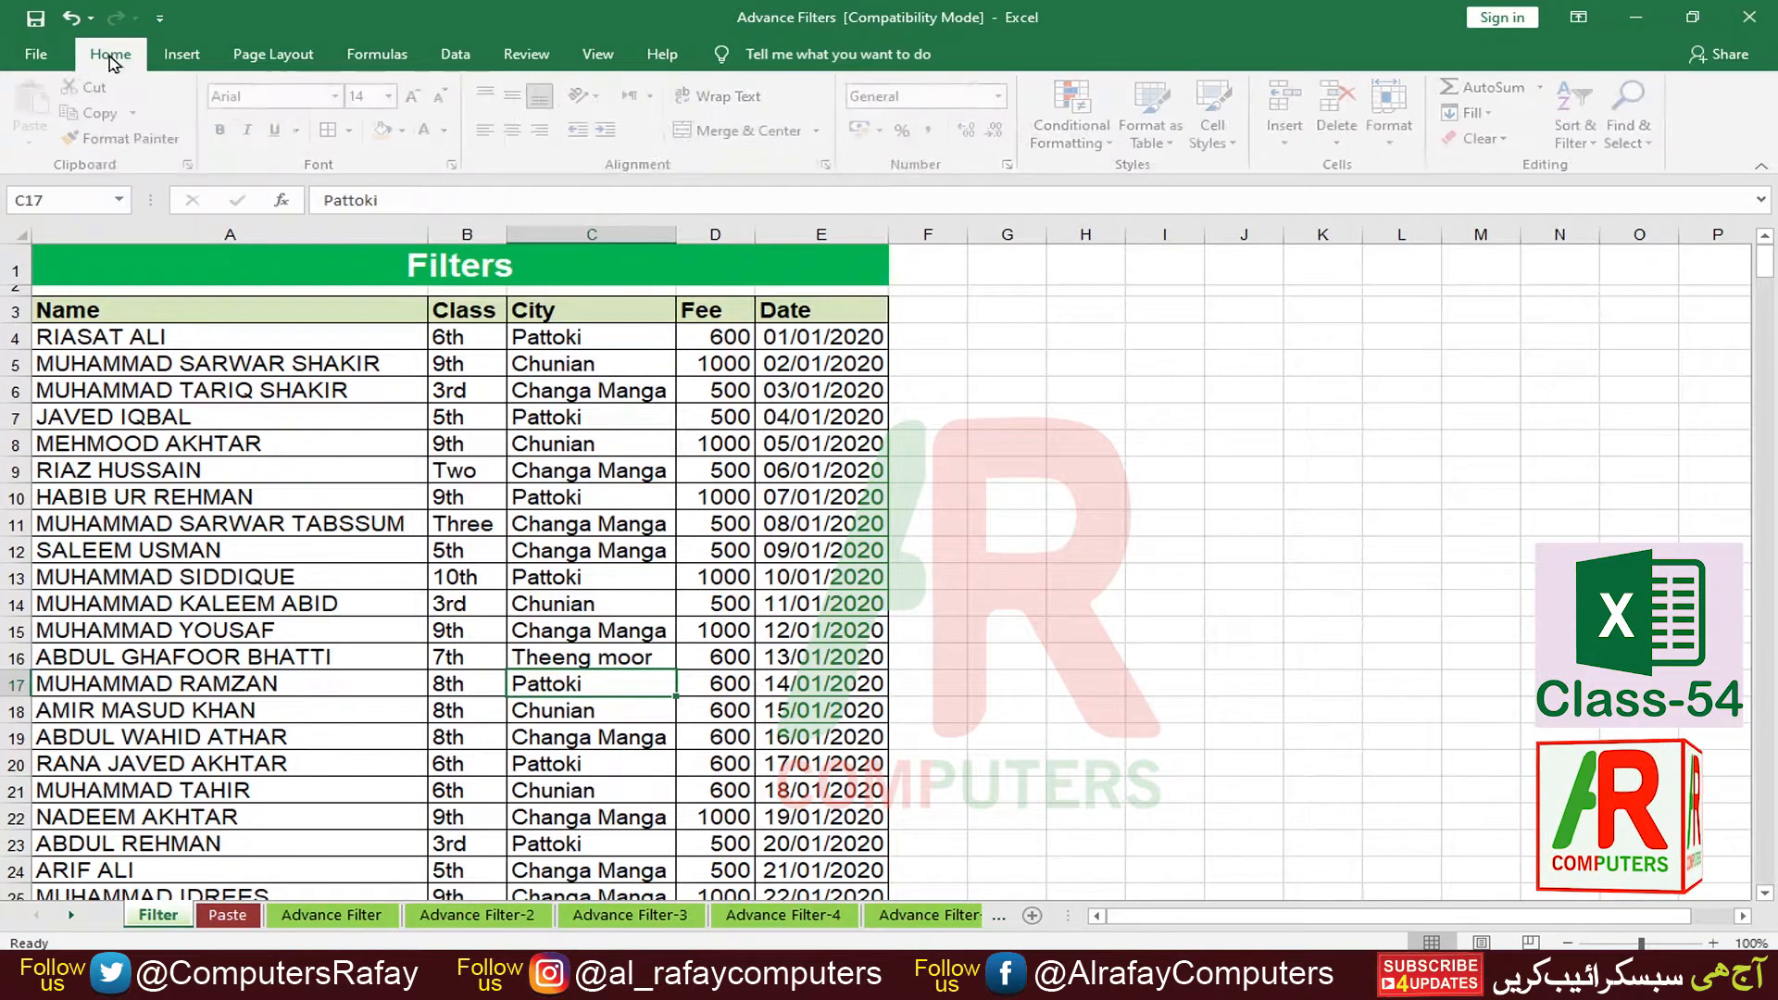
{"action": "left_click", "coordinate": [1600, 148]}
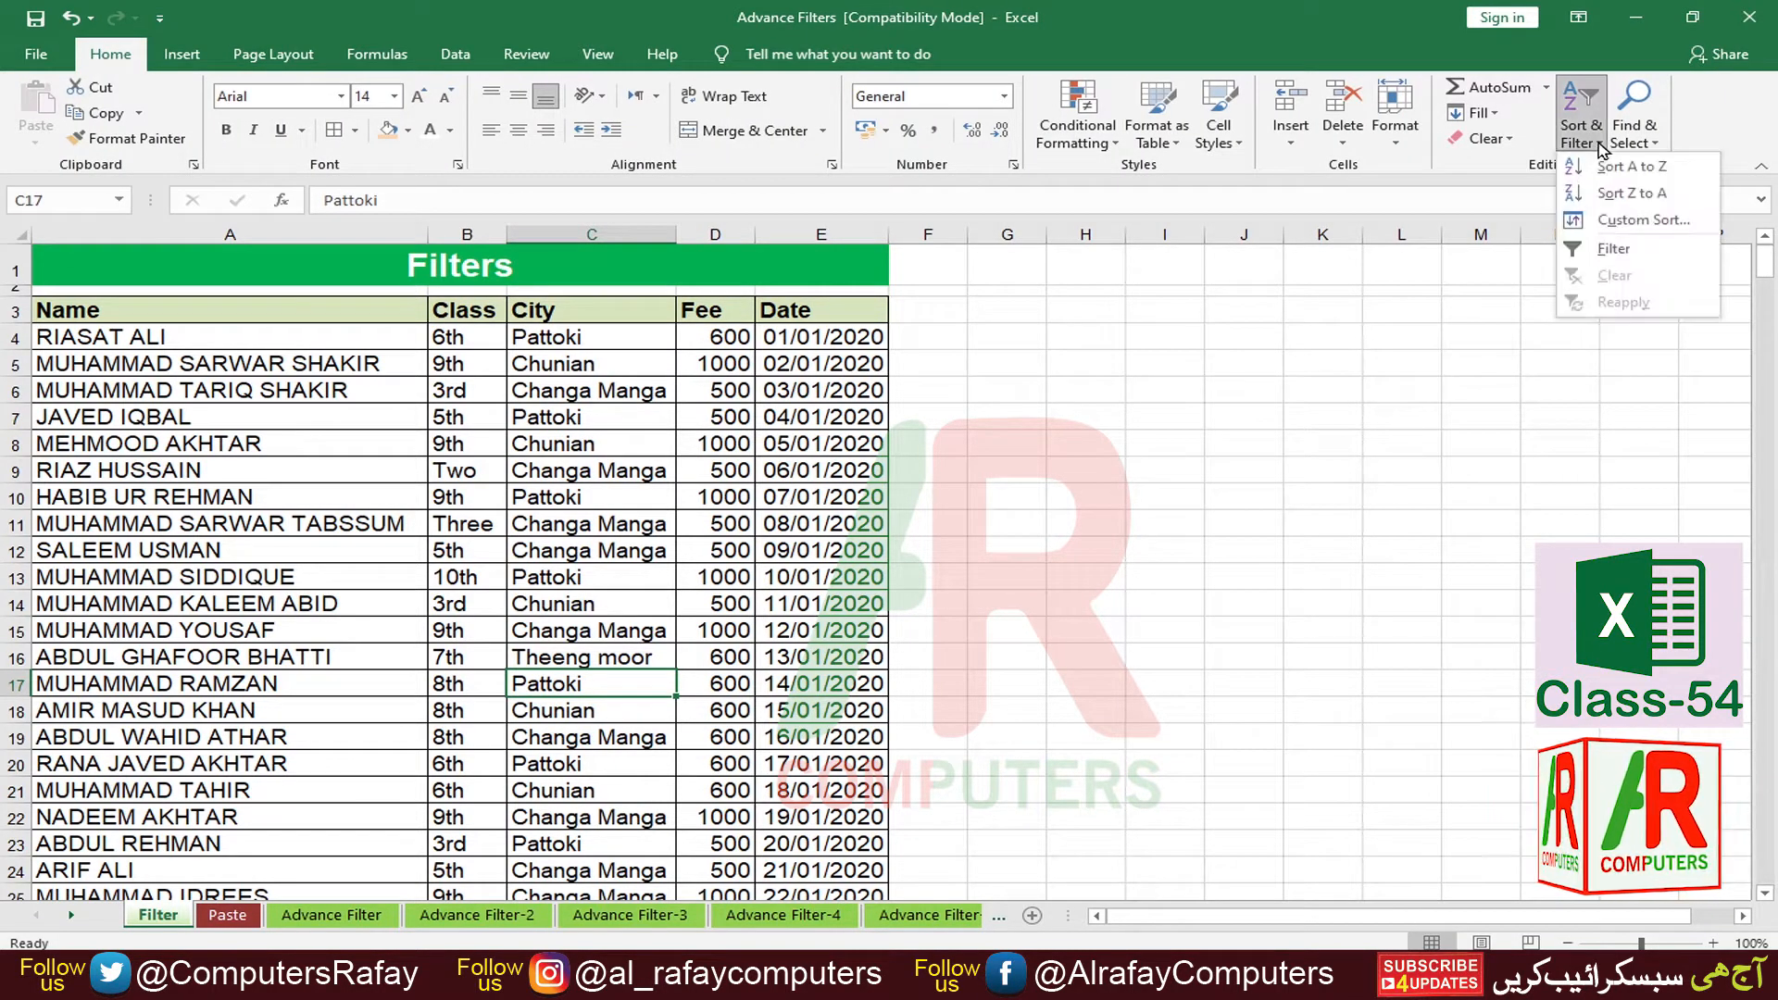
{"action": "left_click", "coordinate": [1616, 250]}
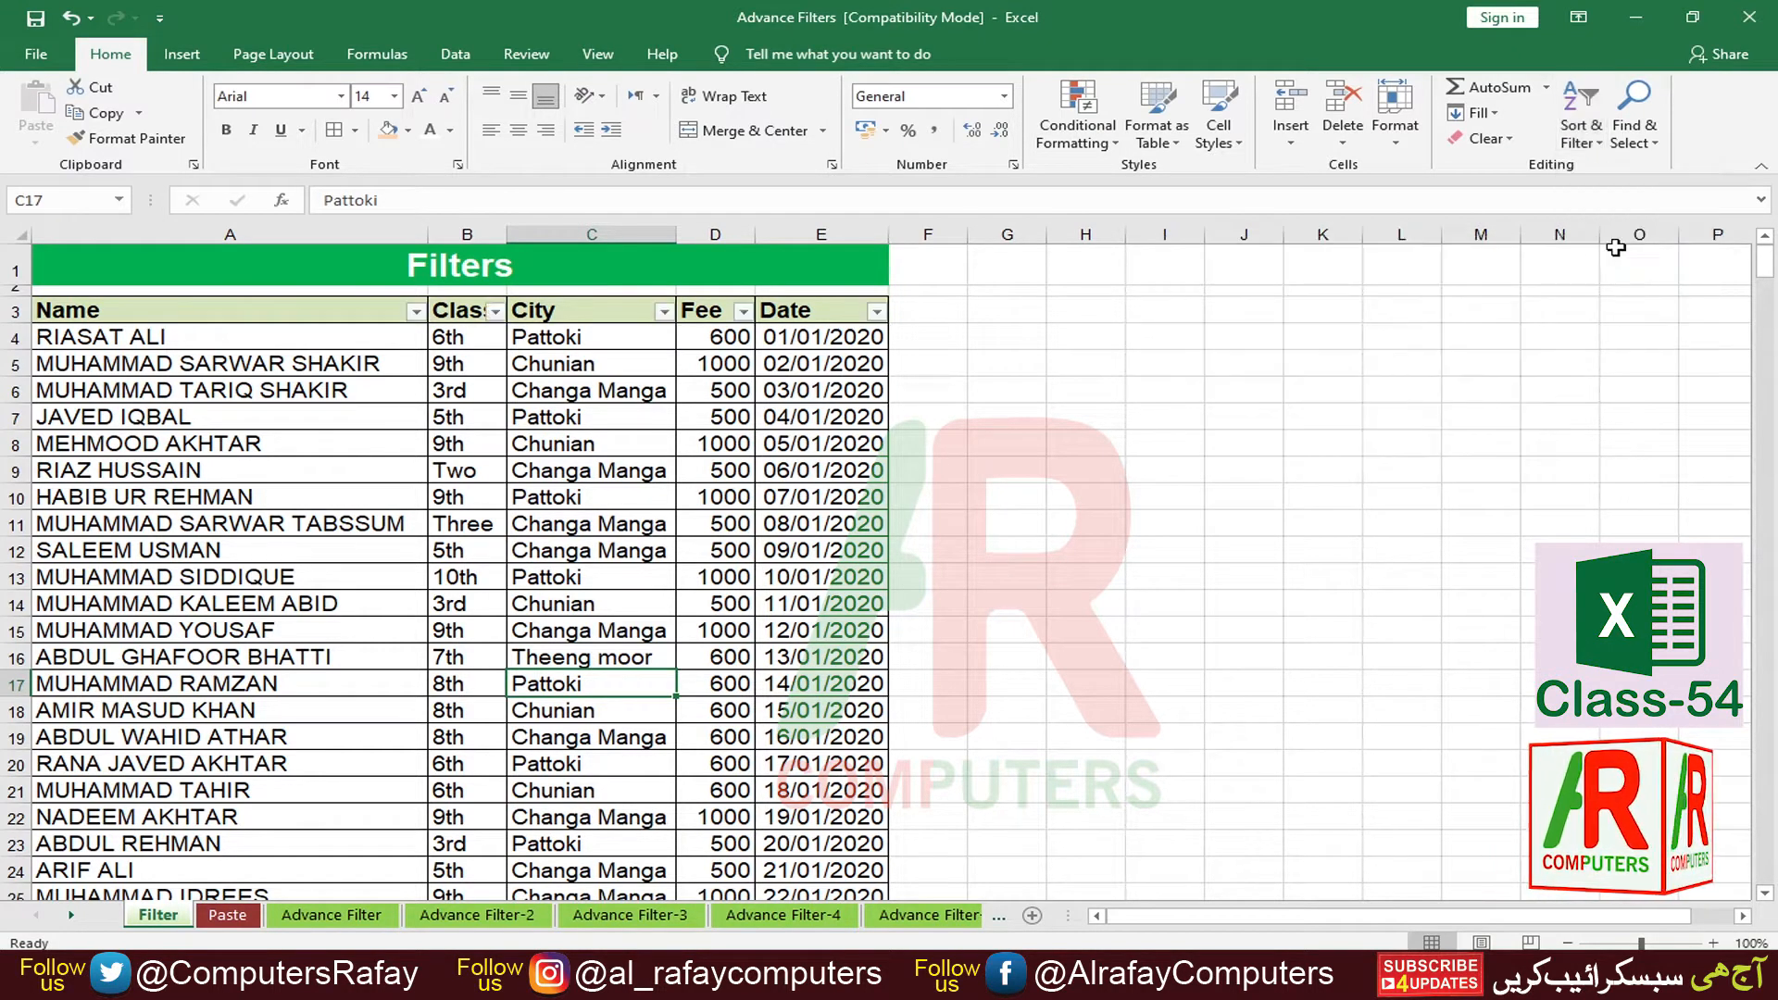
{"action": "left_click", "coordinate": [1602, 148]}
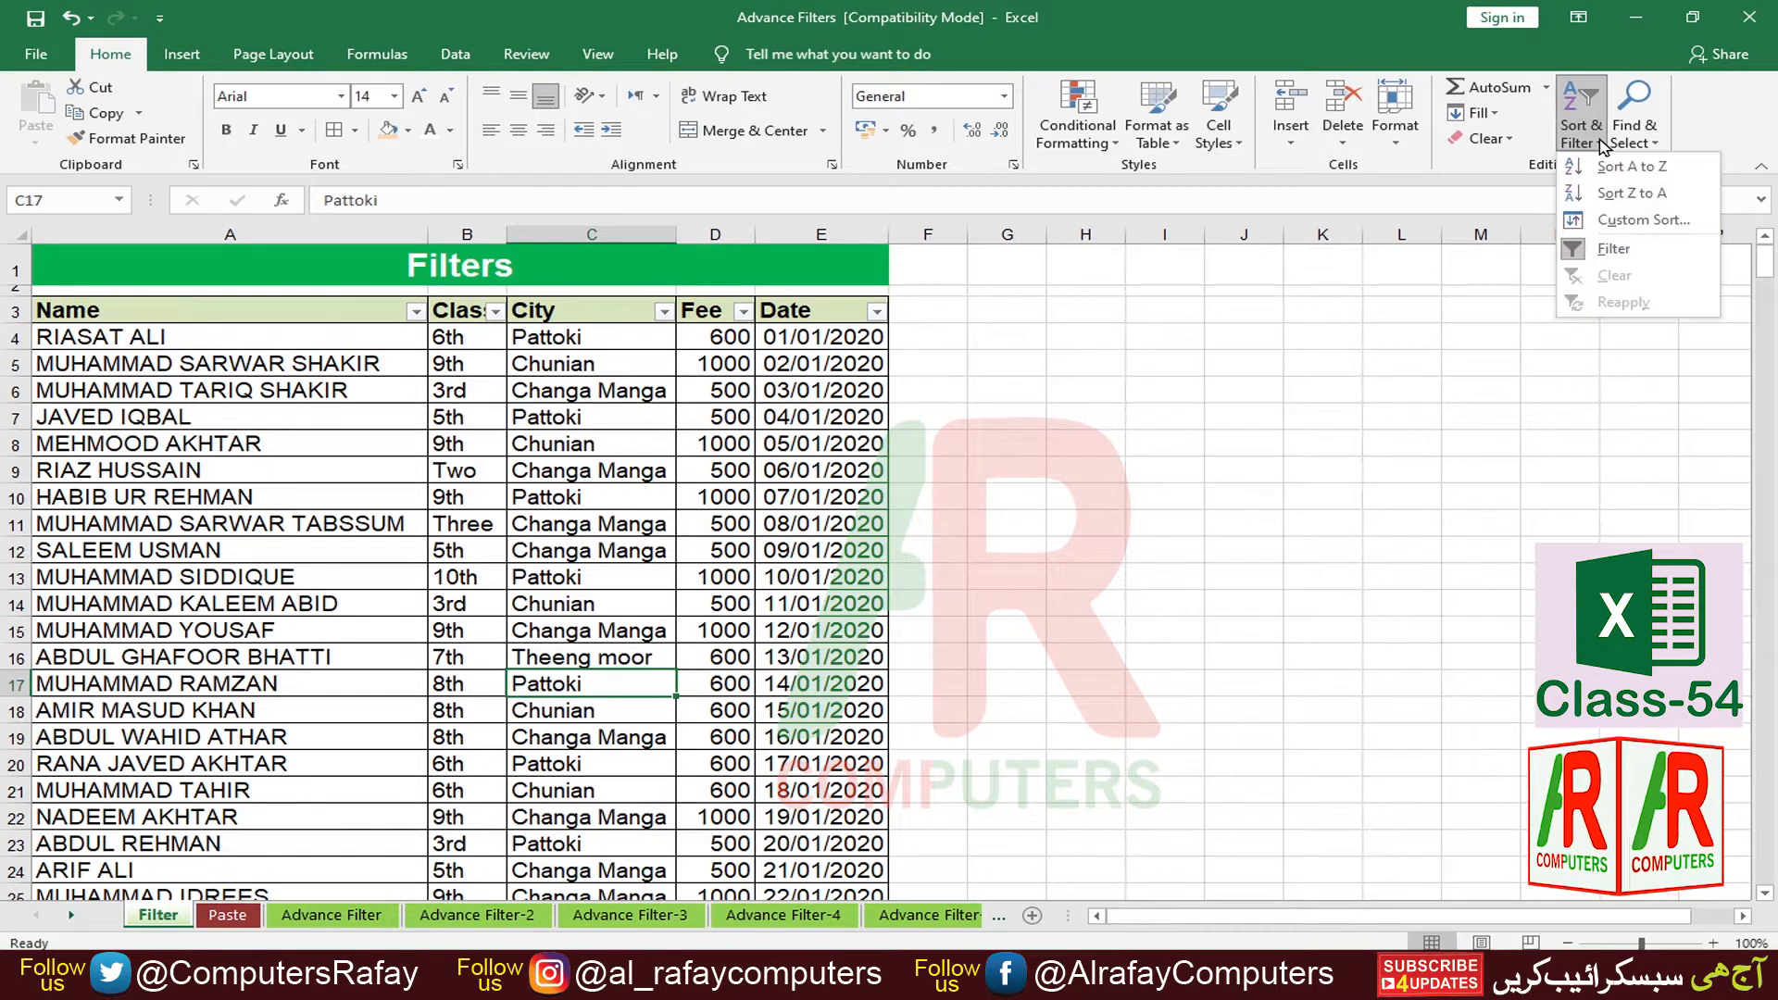
{"action": "left_click", "coordinate": [1613, 250]}
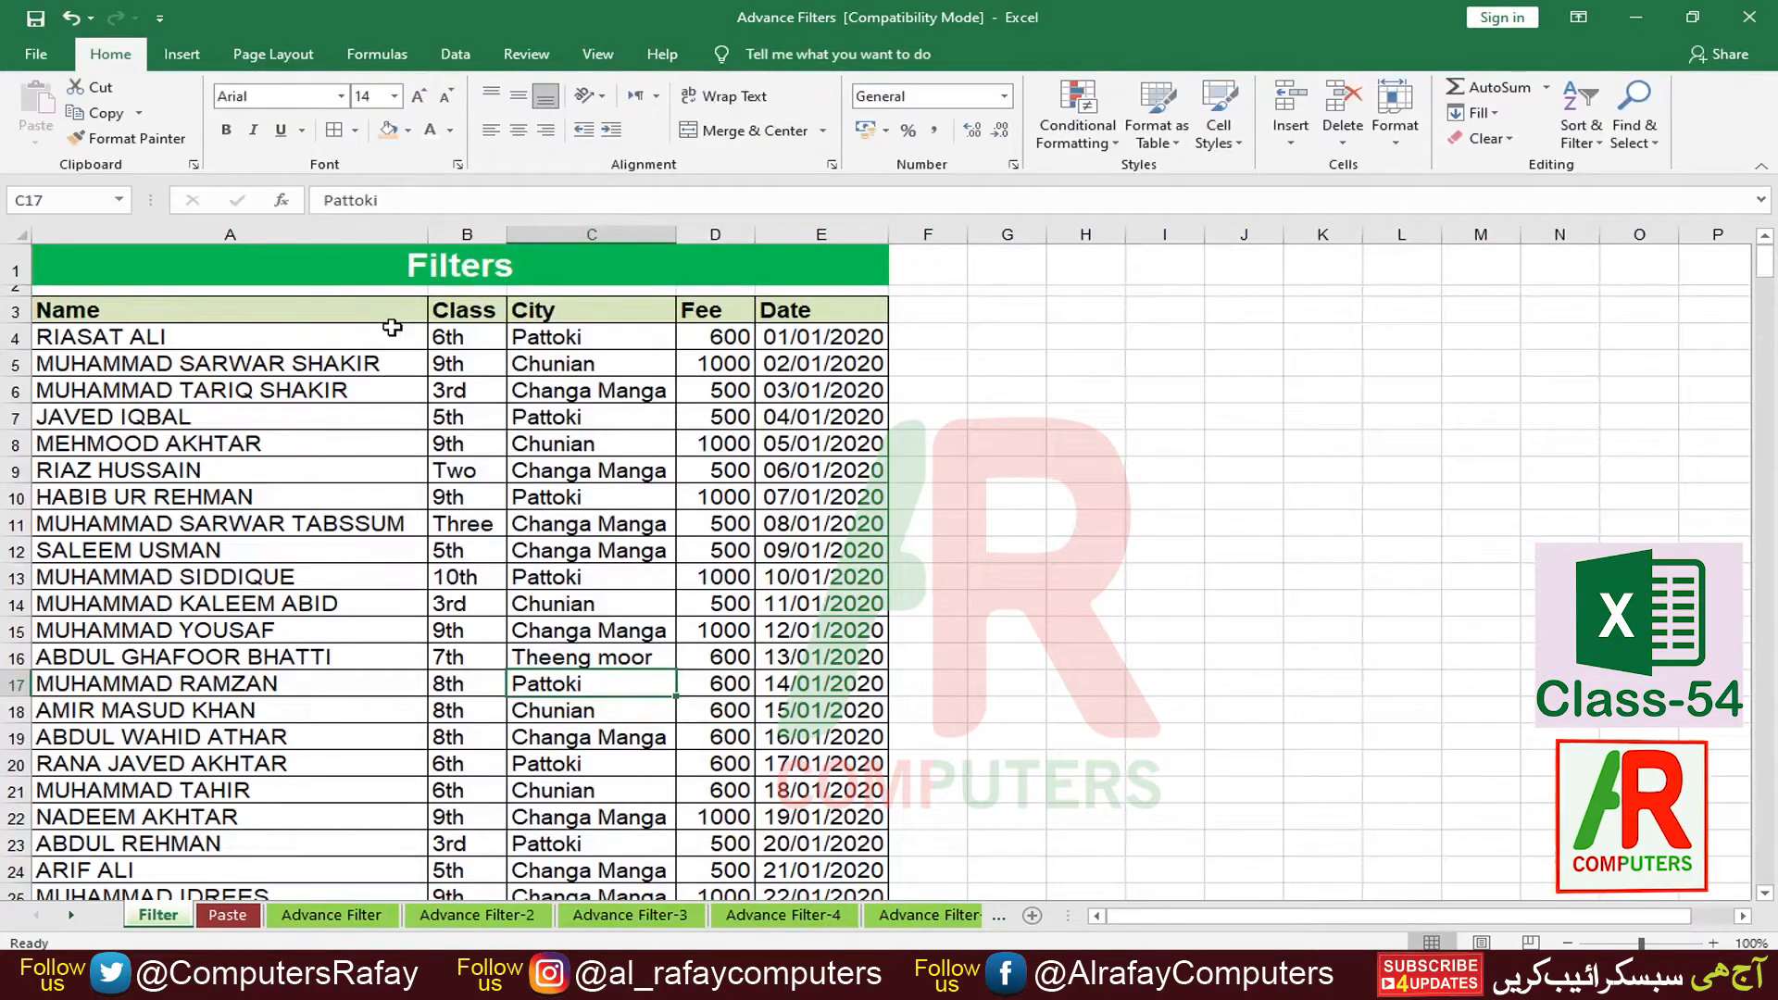
Step: Enable filters on the header row of the student table
{"action": "left_click", "coordinate": [455, 53]}
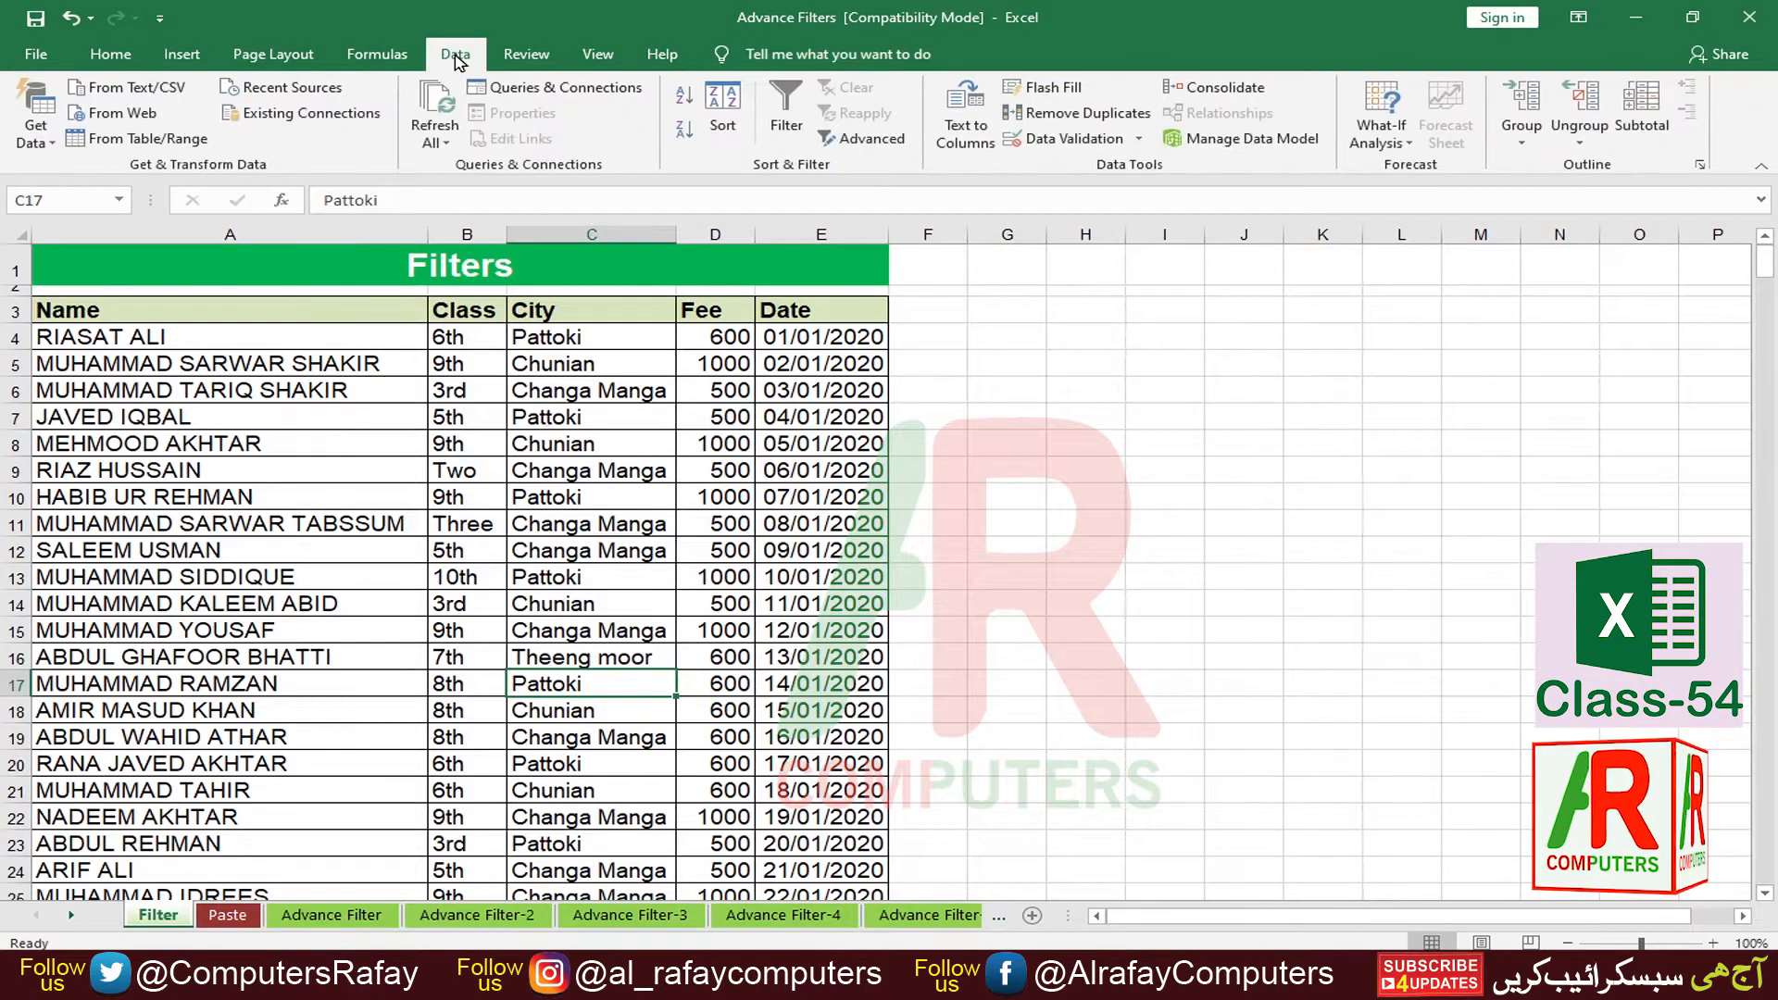
{"action": "left_click", "coordinate": [790, 130]}
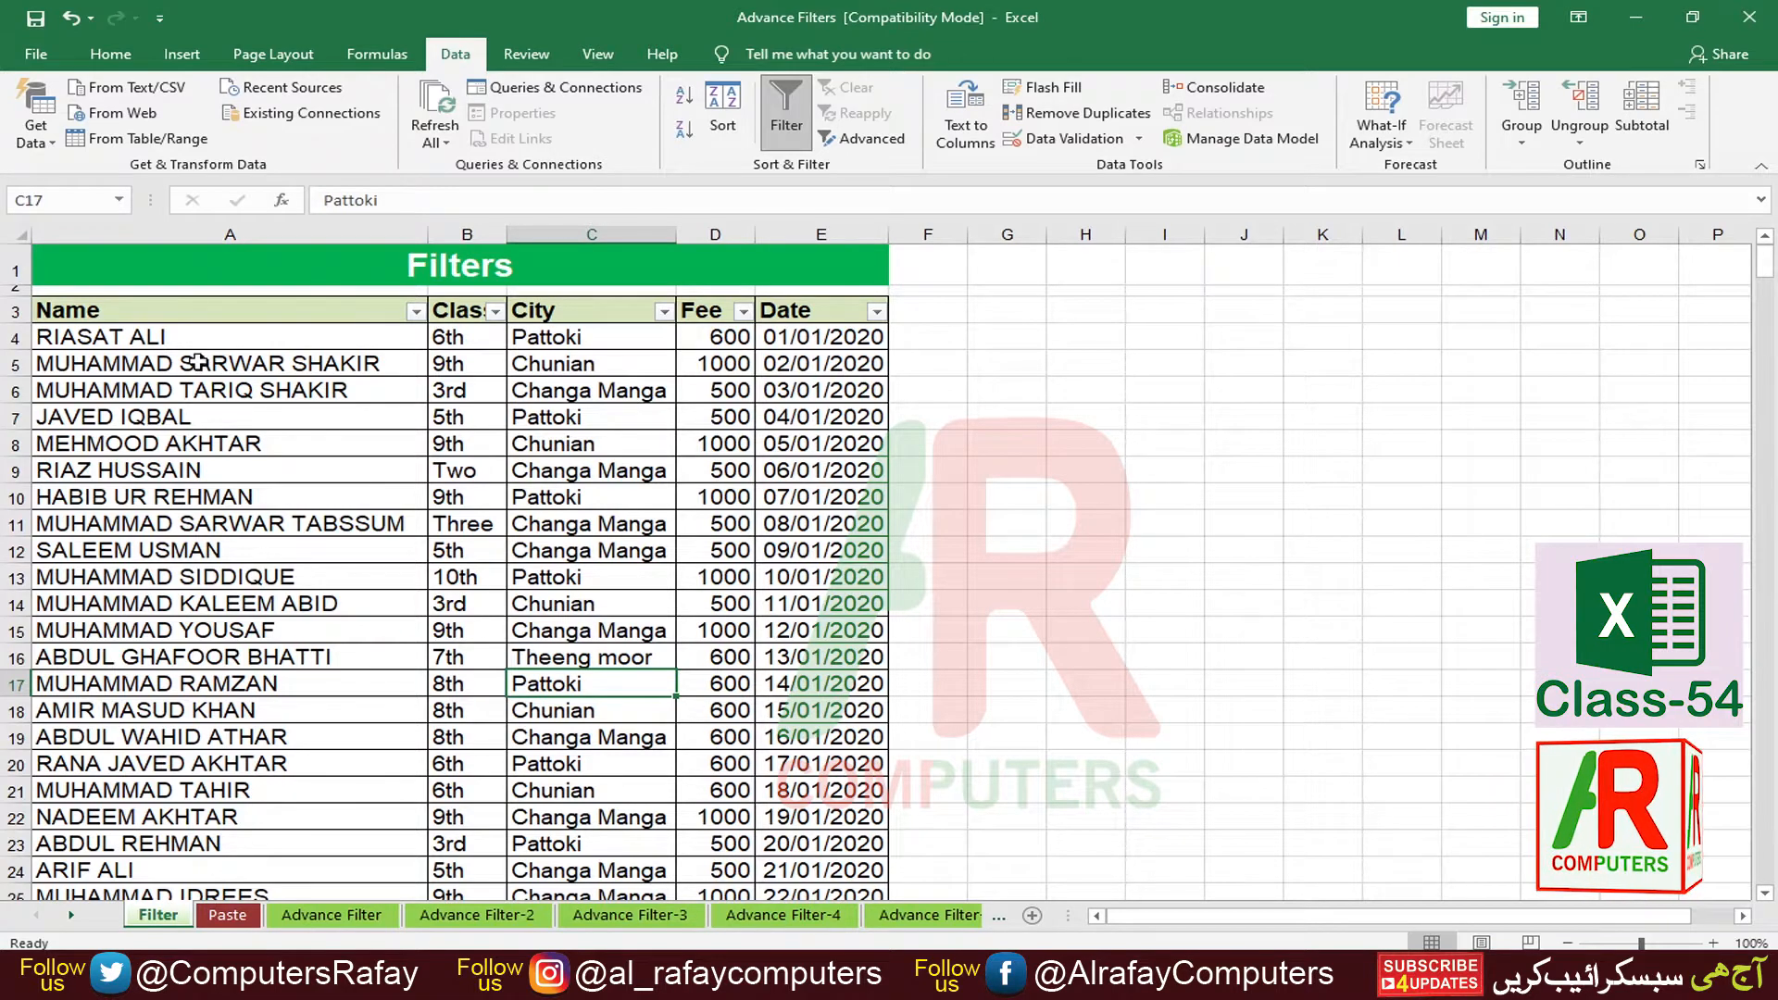
Step: Examine the entries in the Name, Class, City, Fee and Date columns
{"action": "left_click_drag", "start_coordinate": [198, 361], "coordinate": [194, 739]}
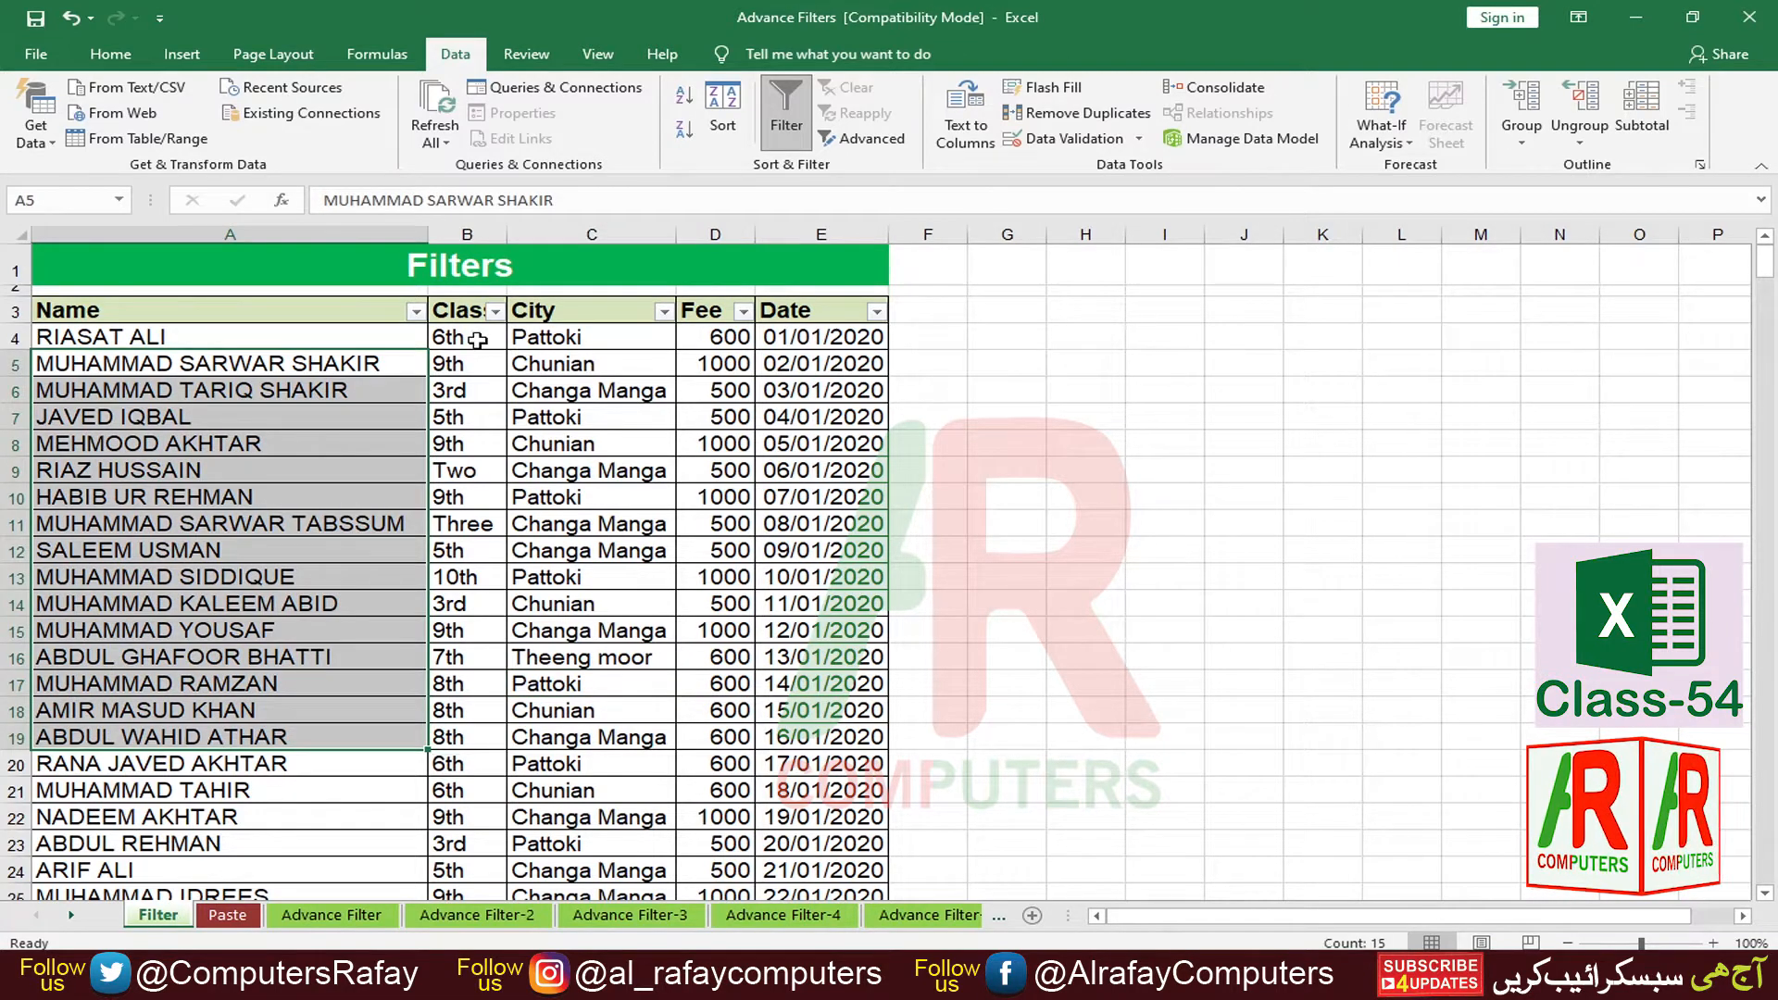
{"action": "left_click_drag", "start_coordinate": [476, 340], "coordinate": [472, 767]}
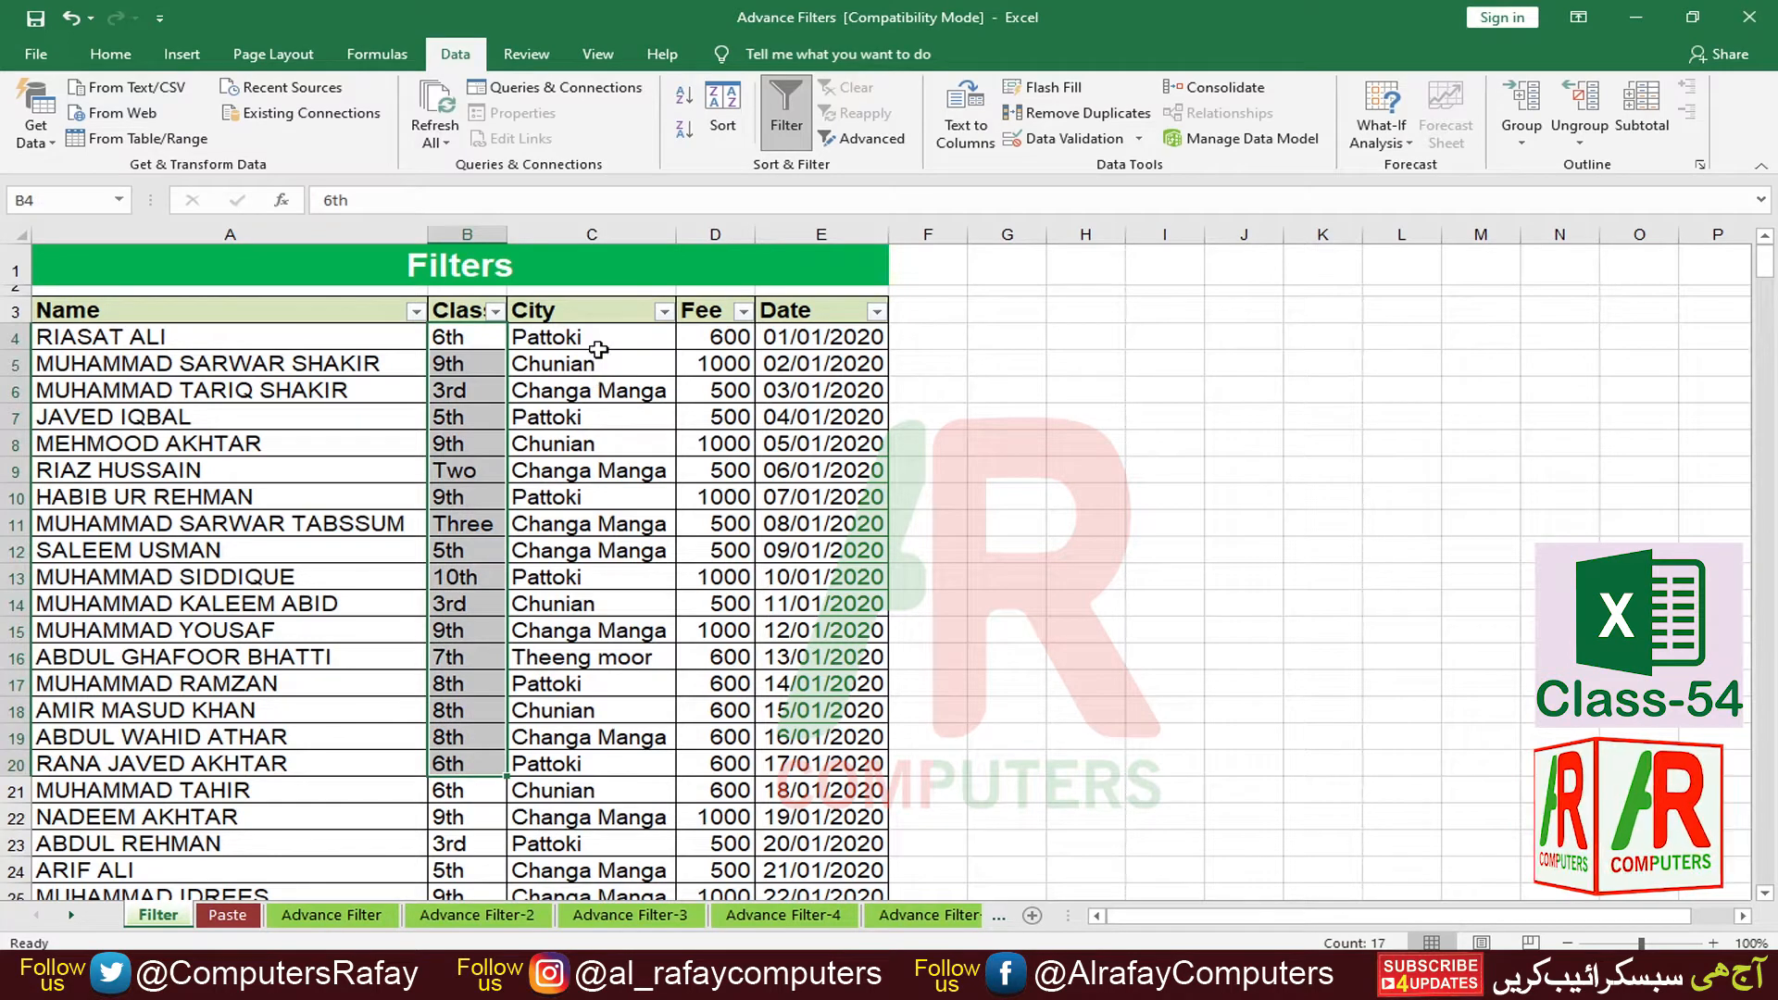
{"action": "left_click_drag", "start_coordinate": [599, 350], "coordinate": [593, 750]}
{"action": "left_click_drag", "start_coordinate": [199, 658], "coordinate": [203, 684]}
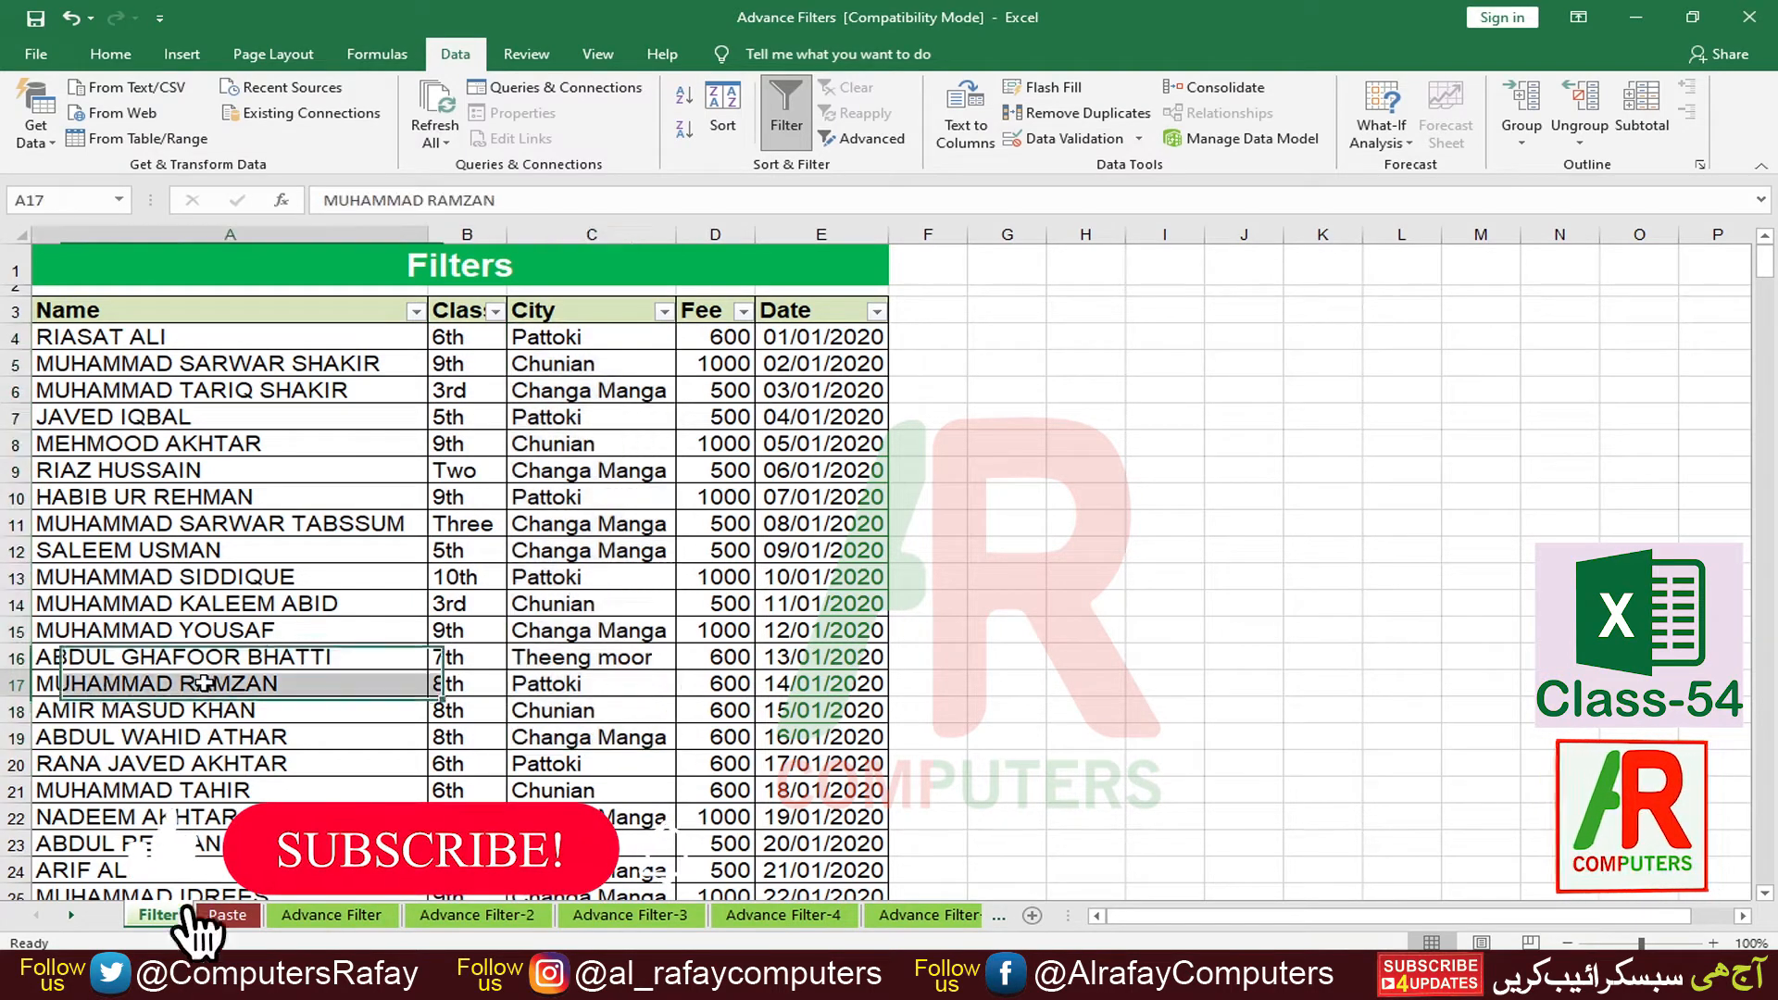
{"action": "left_click_drag", "start_coordinate": [715, 363], "coordinate": [713, 732]}
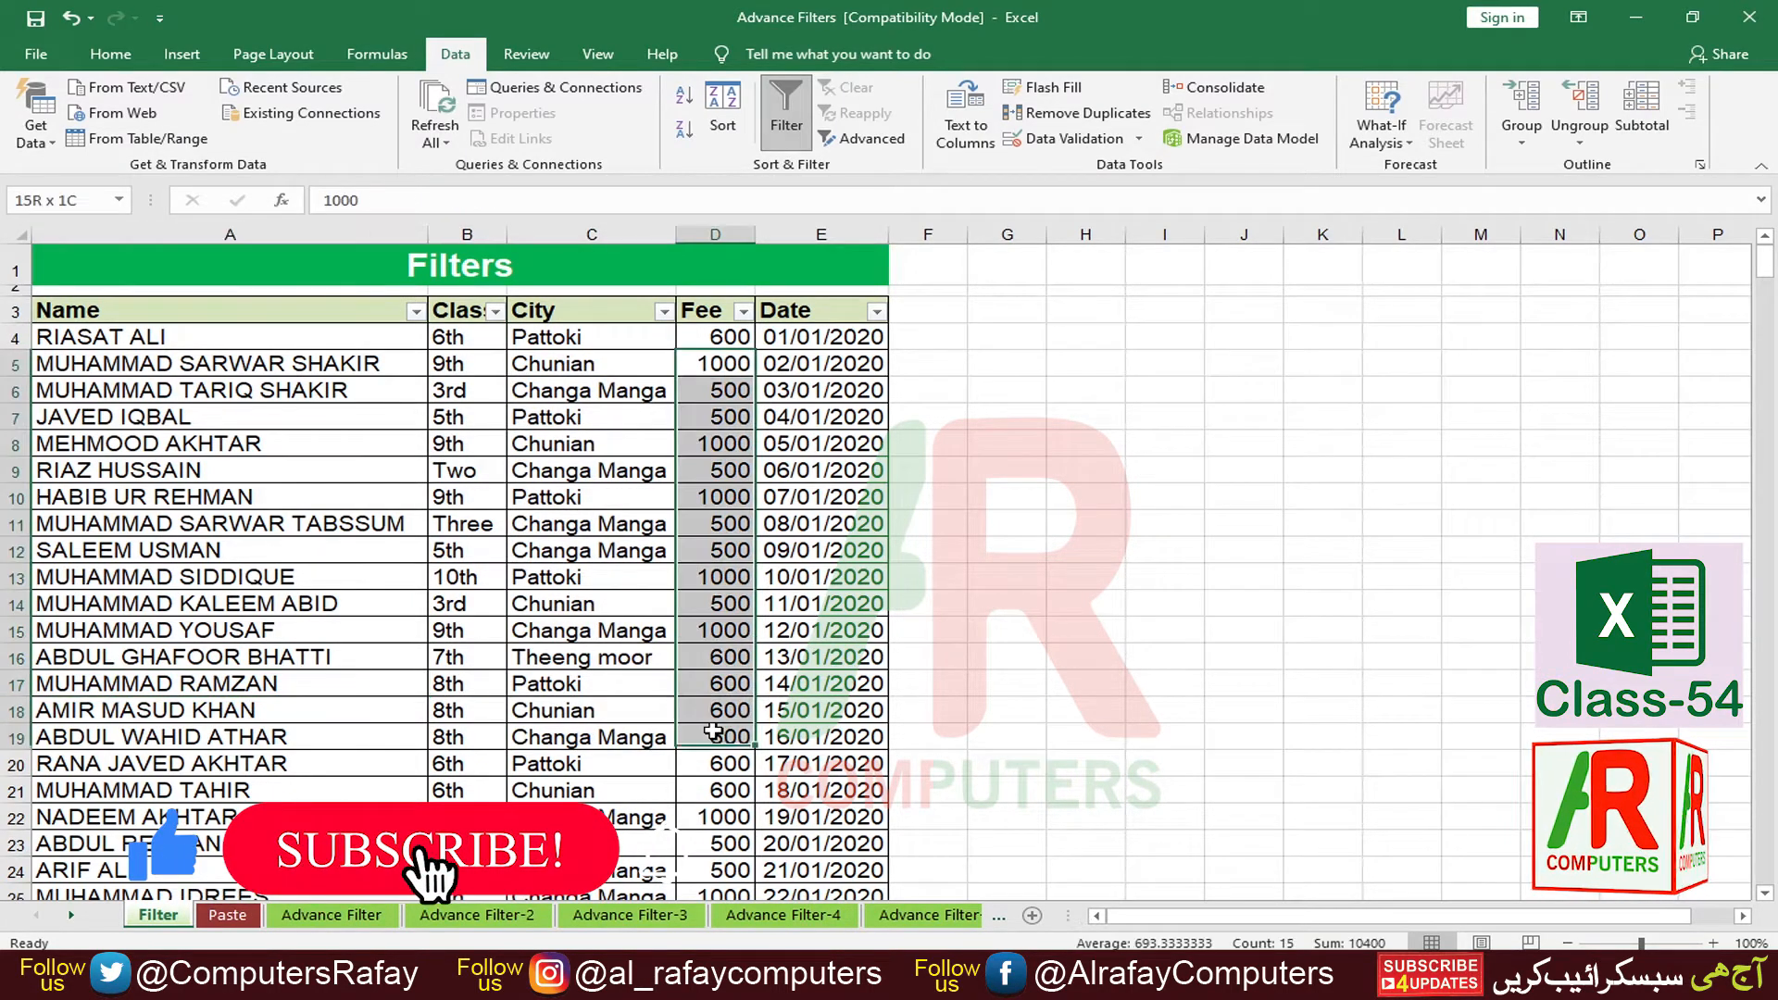
{"action": "left_click_drag", "start_coordinate": [824, 363], "coordinate": [824, 748]}
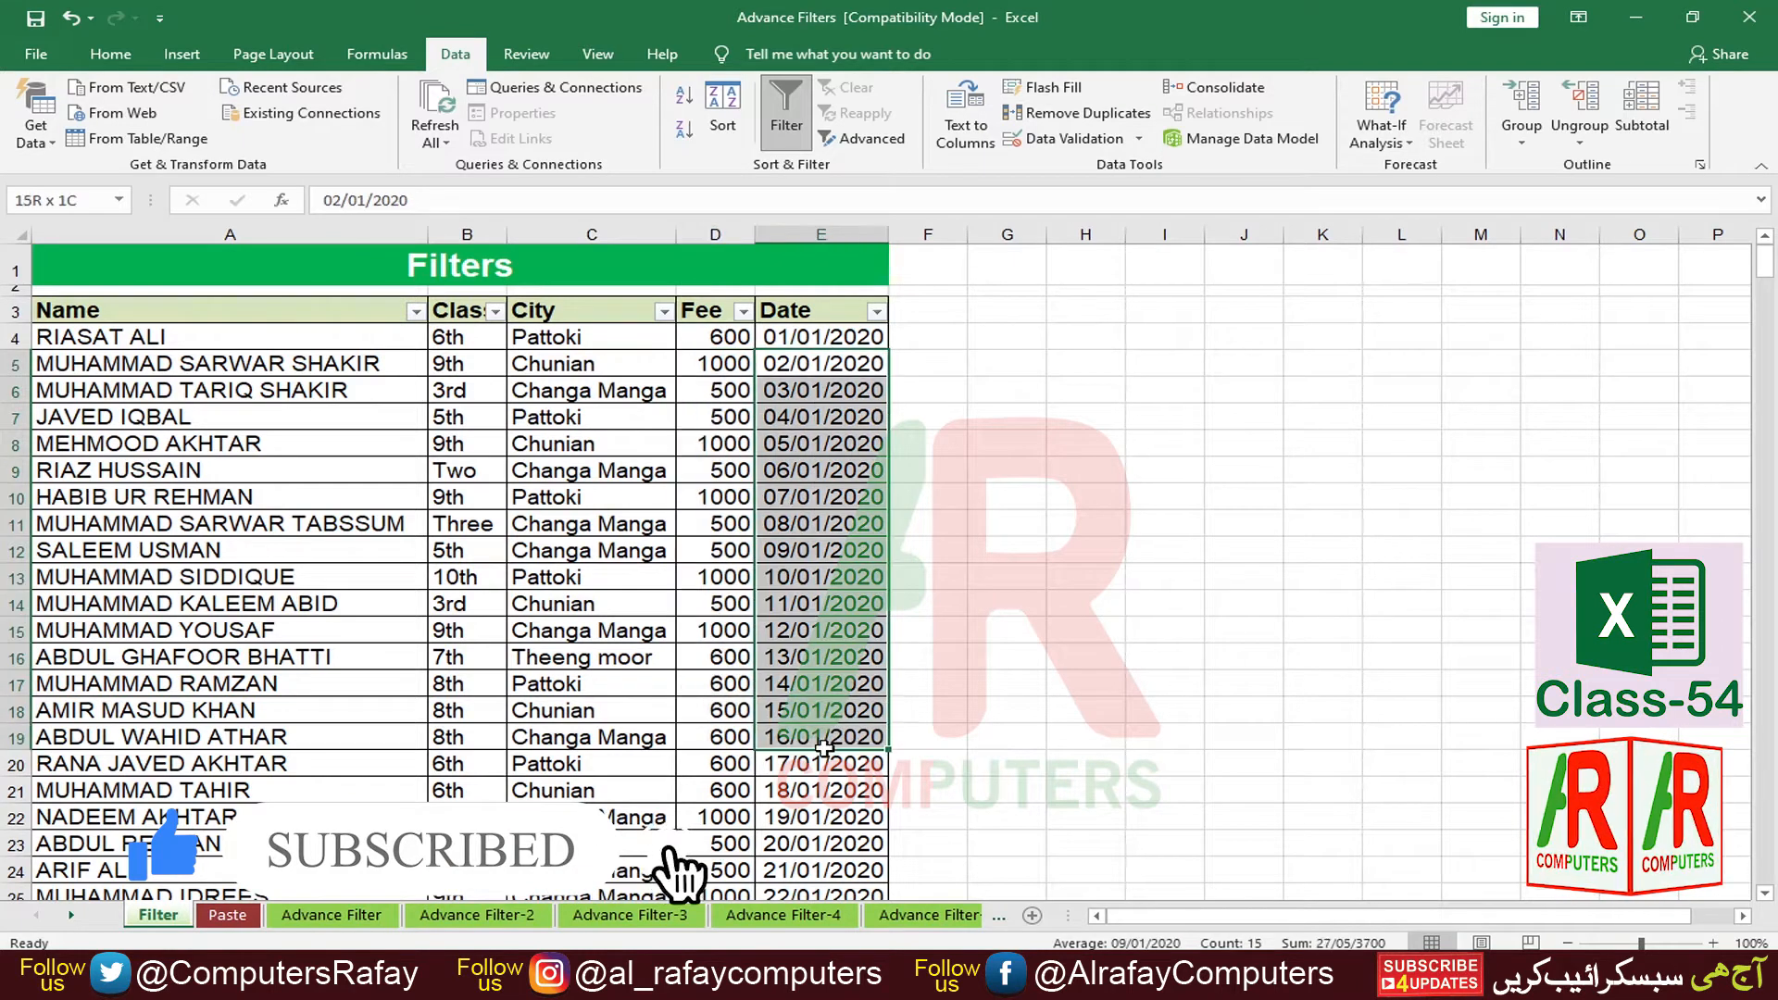
{"action": "left_click", "coordinate": [607, 705]}
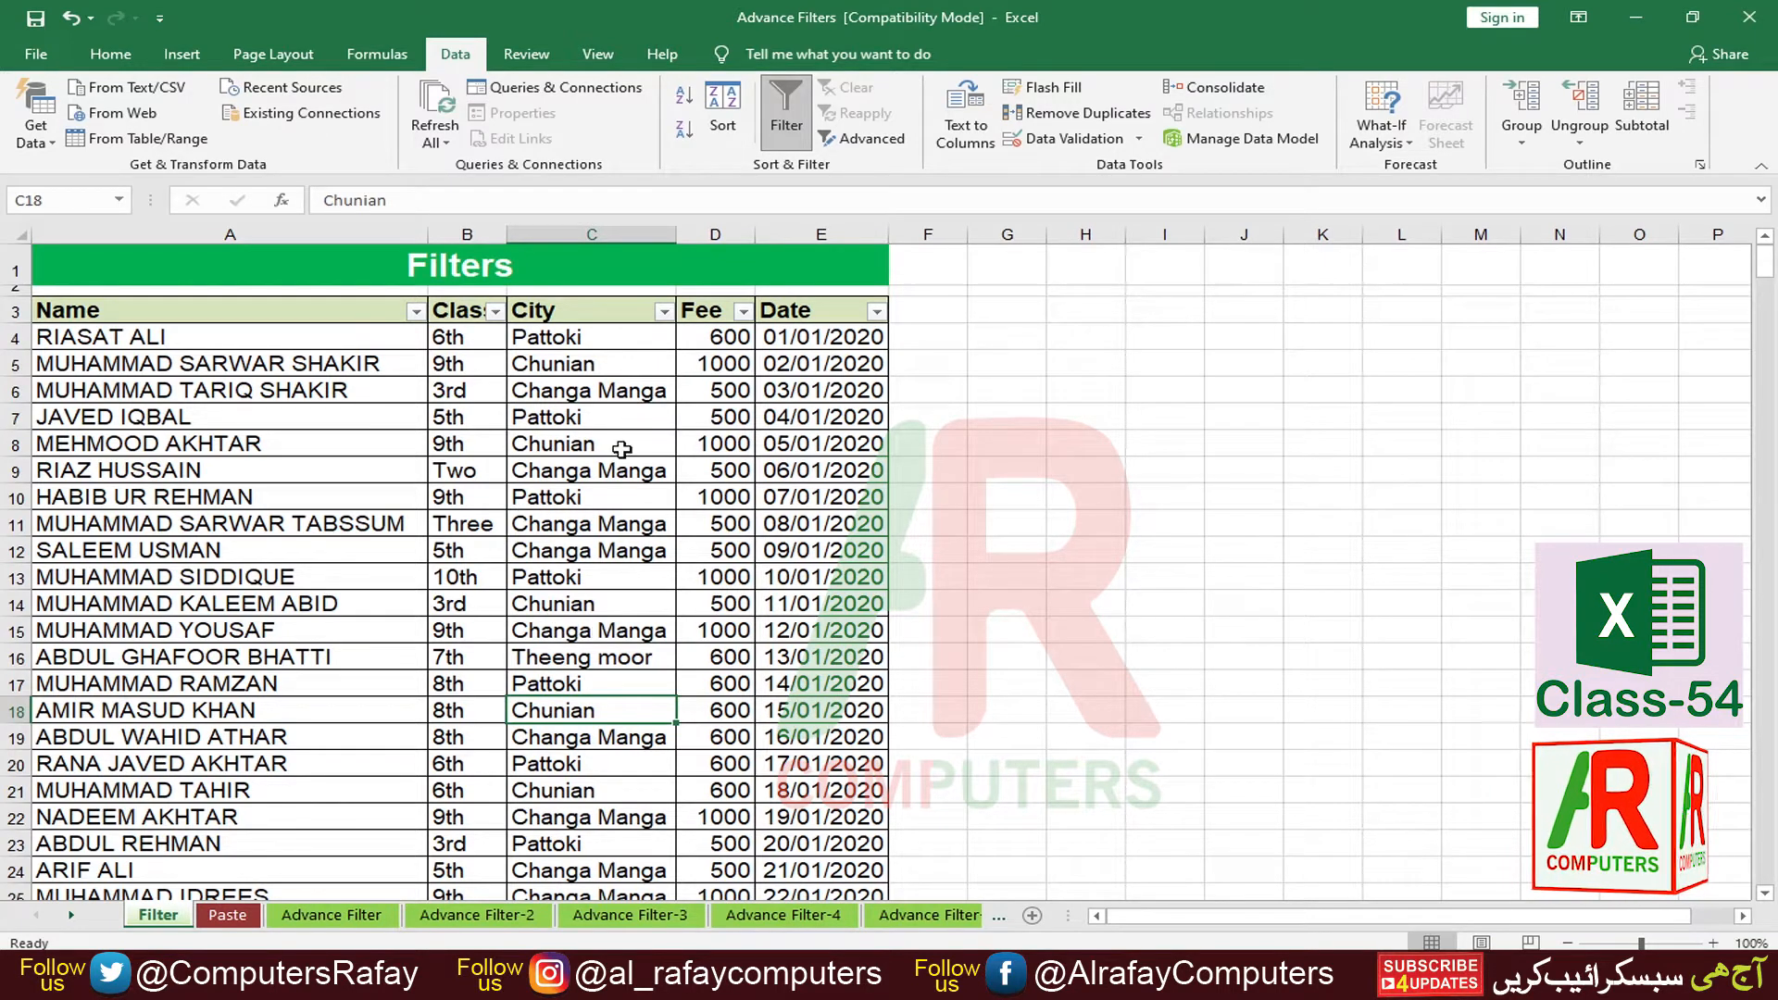
Step: Filter the City column to show only Pattoki and review the matching rows
{"action": "left_click", "coordinate": [664, 314]}
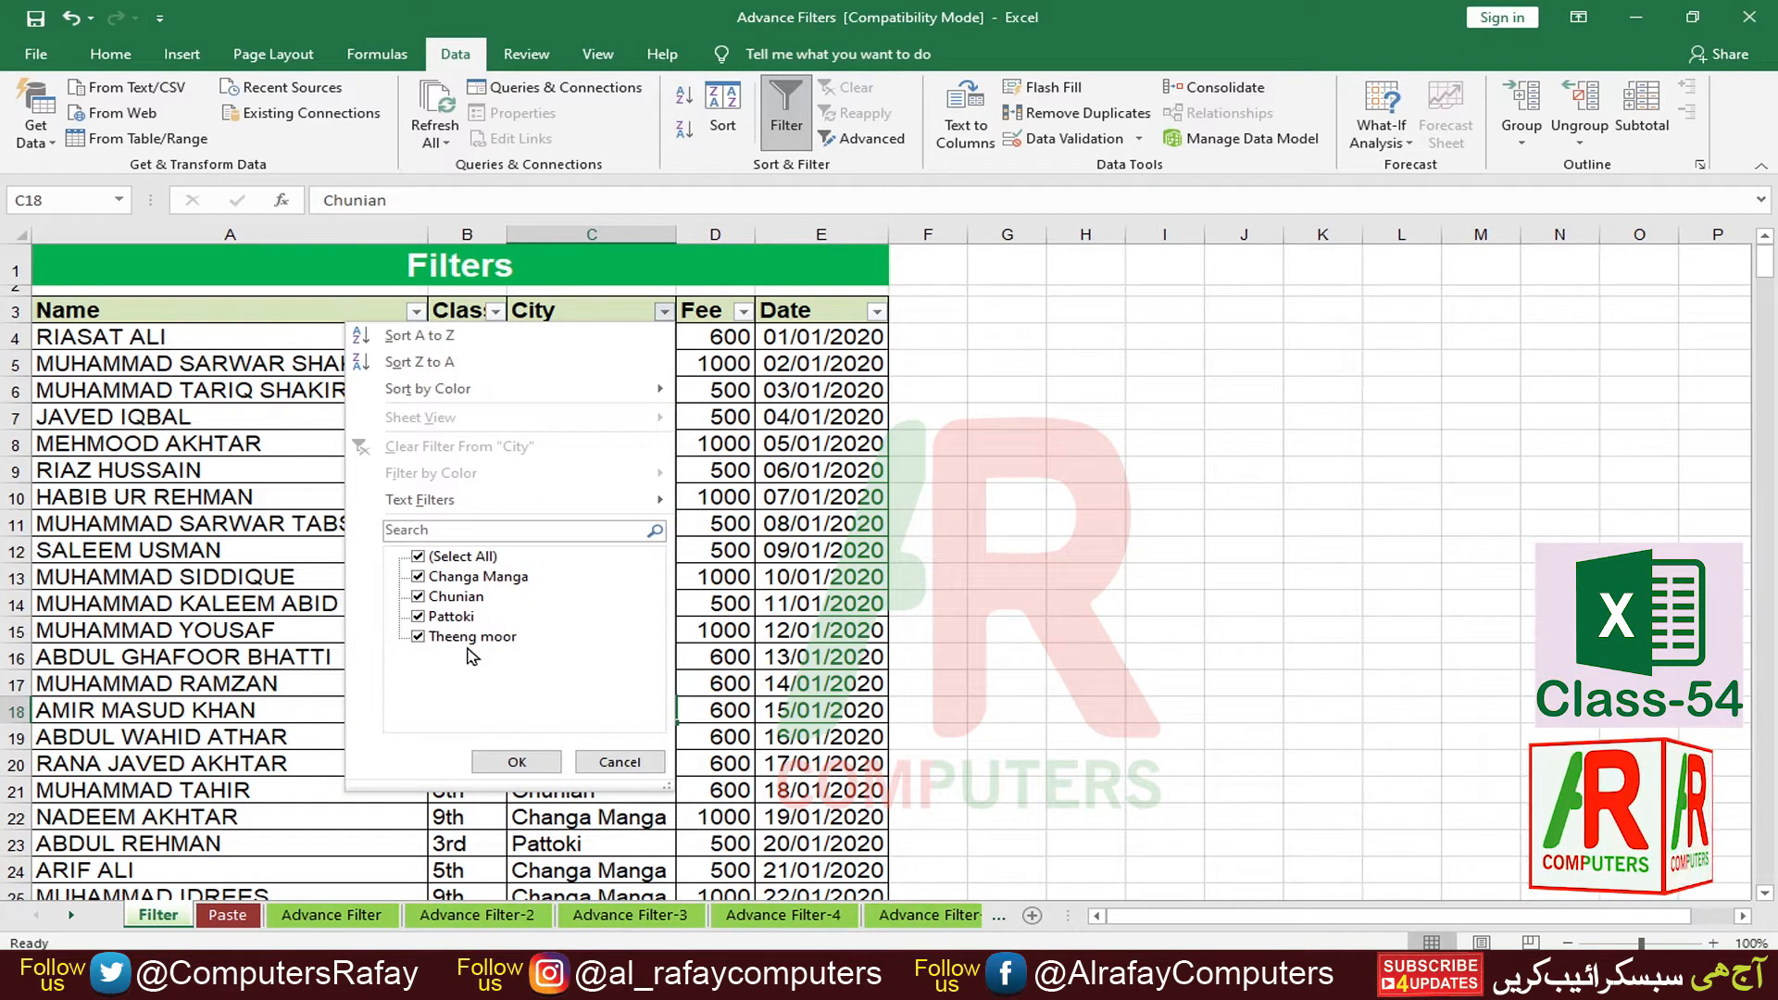
{"action": "left_click", "coordinate": [419, 557]}
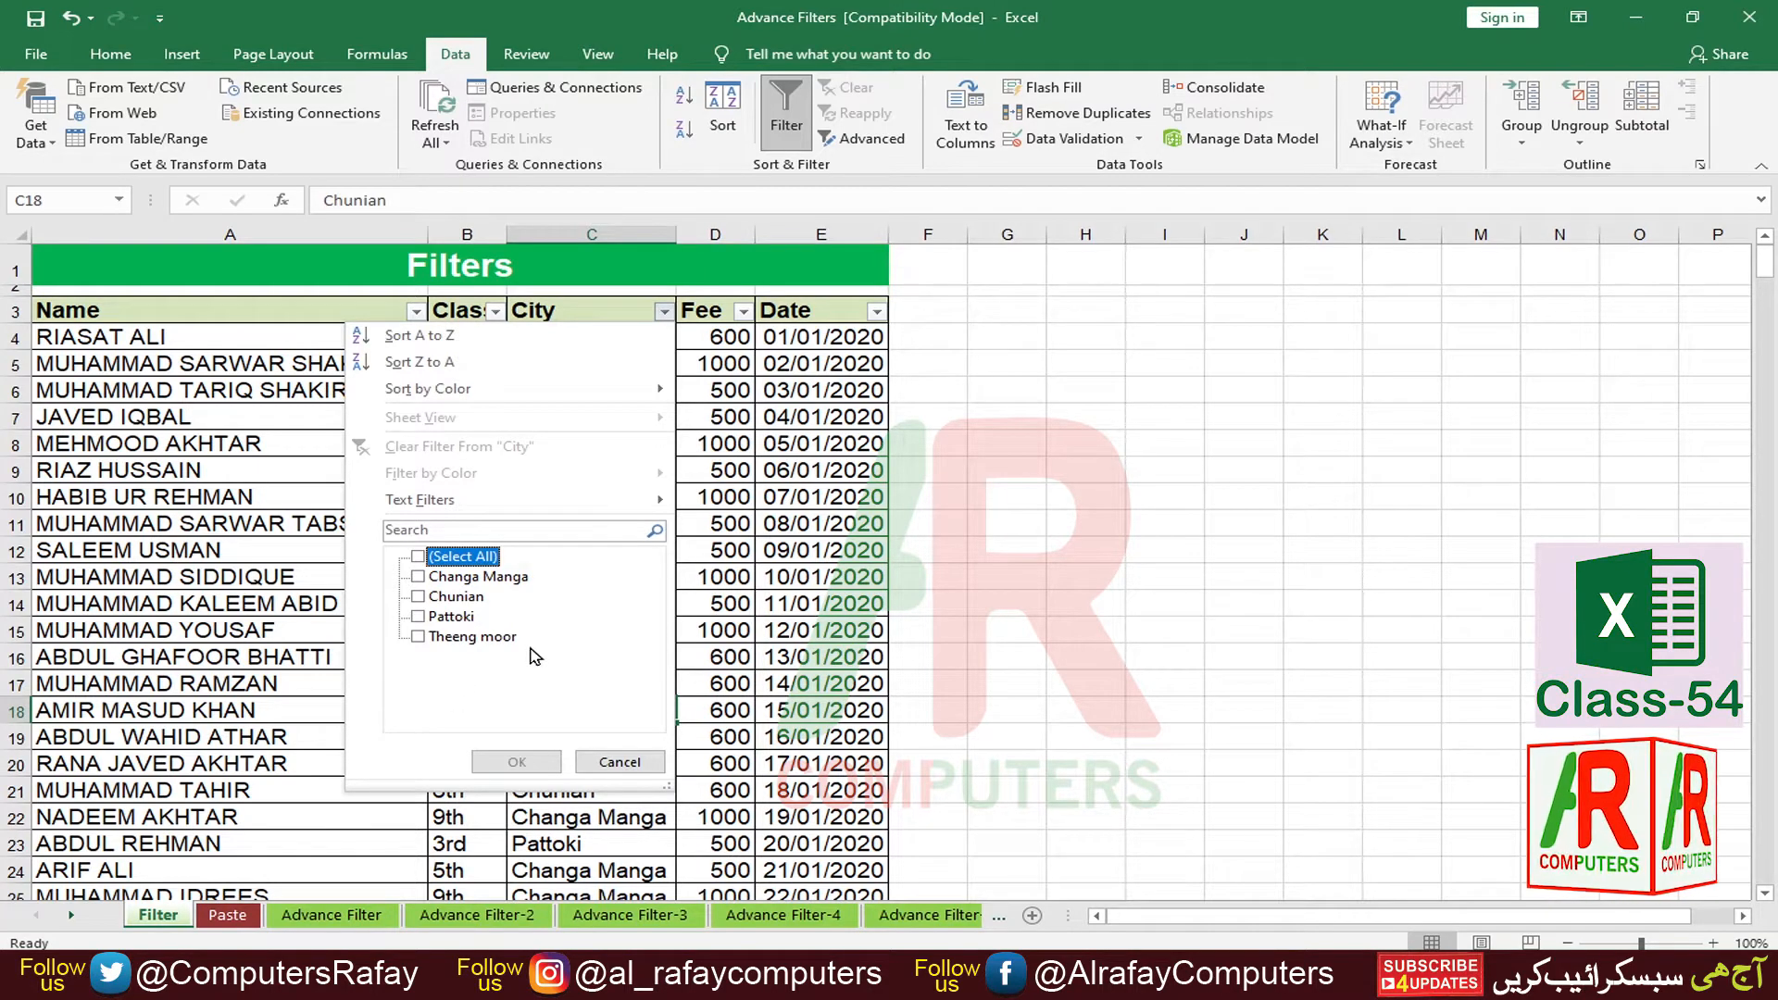
{"action": "left_click", "coordinate": [419, 617]}
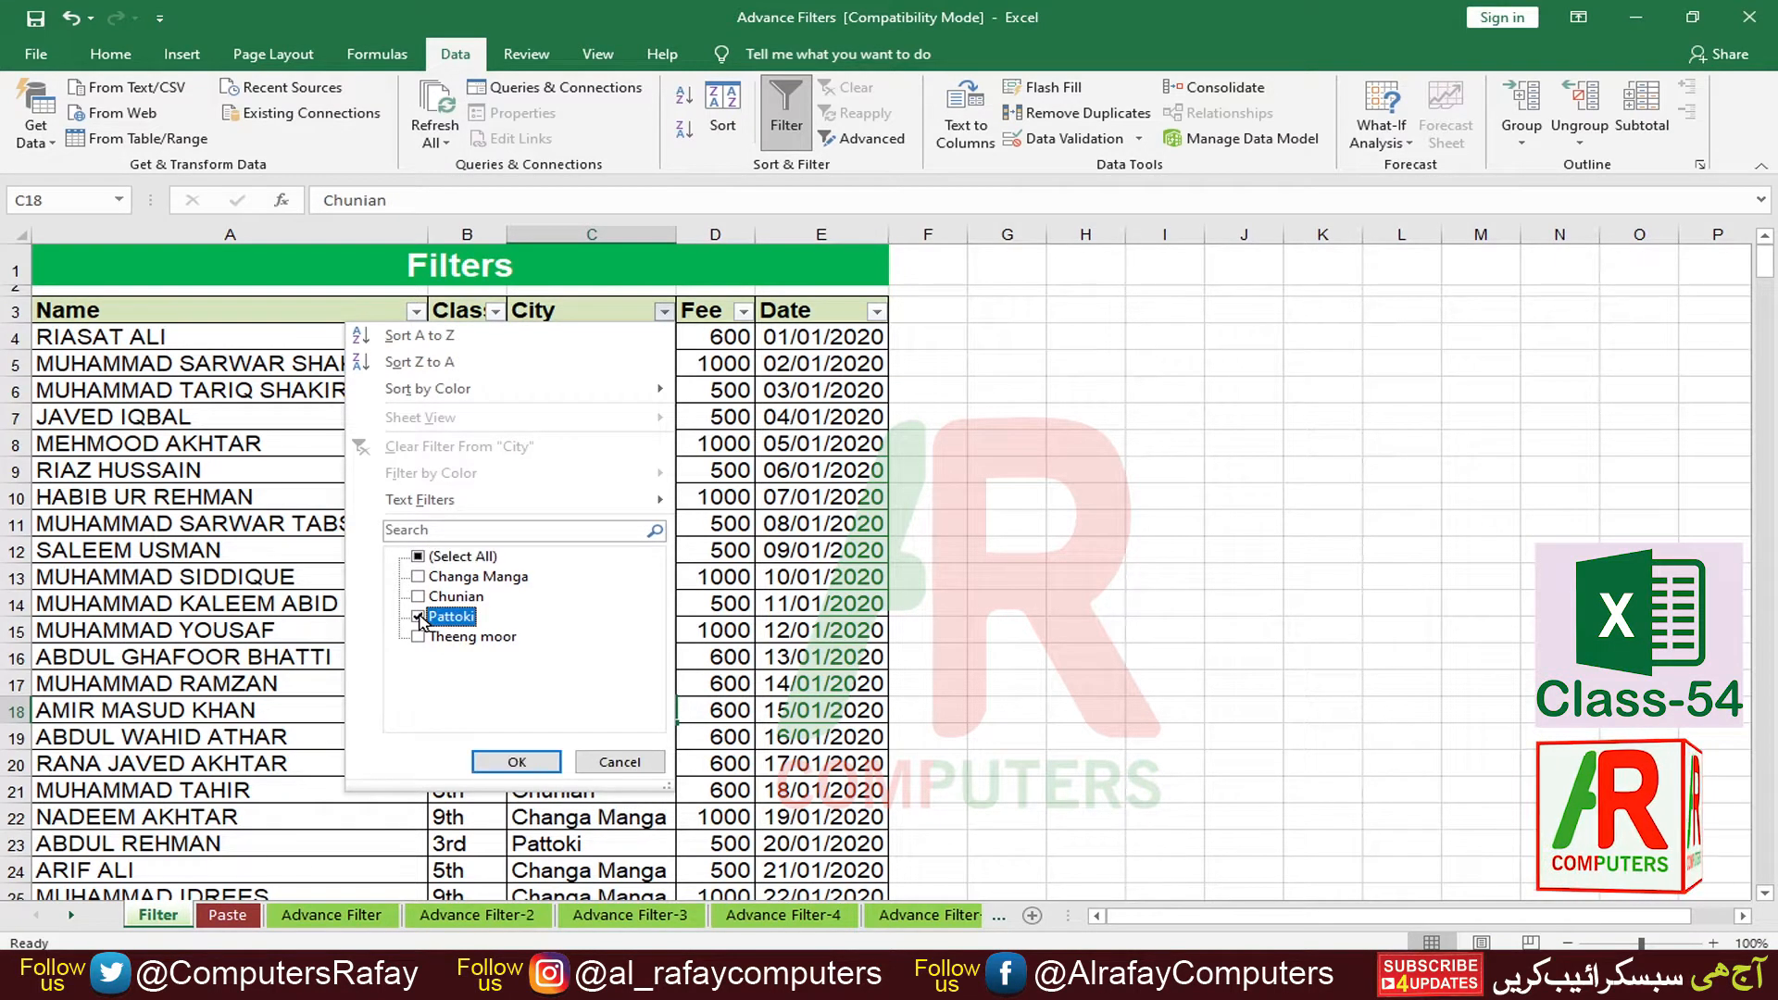
{"action": "left_click", "coordinate": [515, 761]}
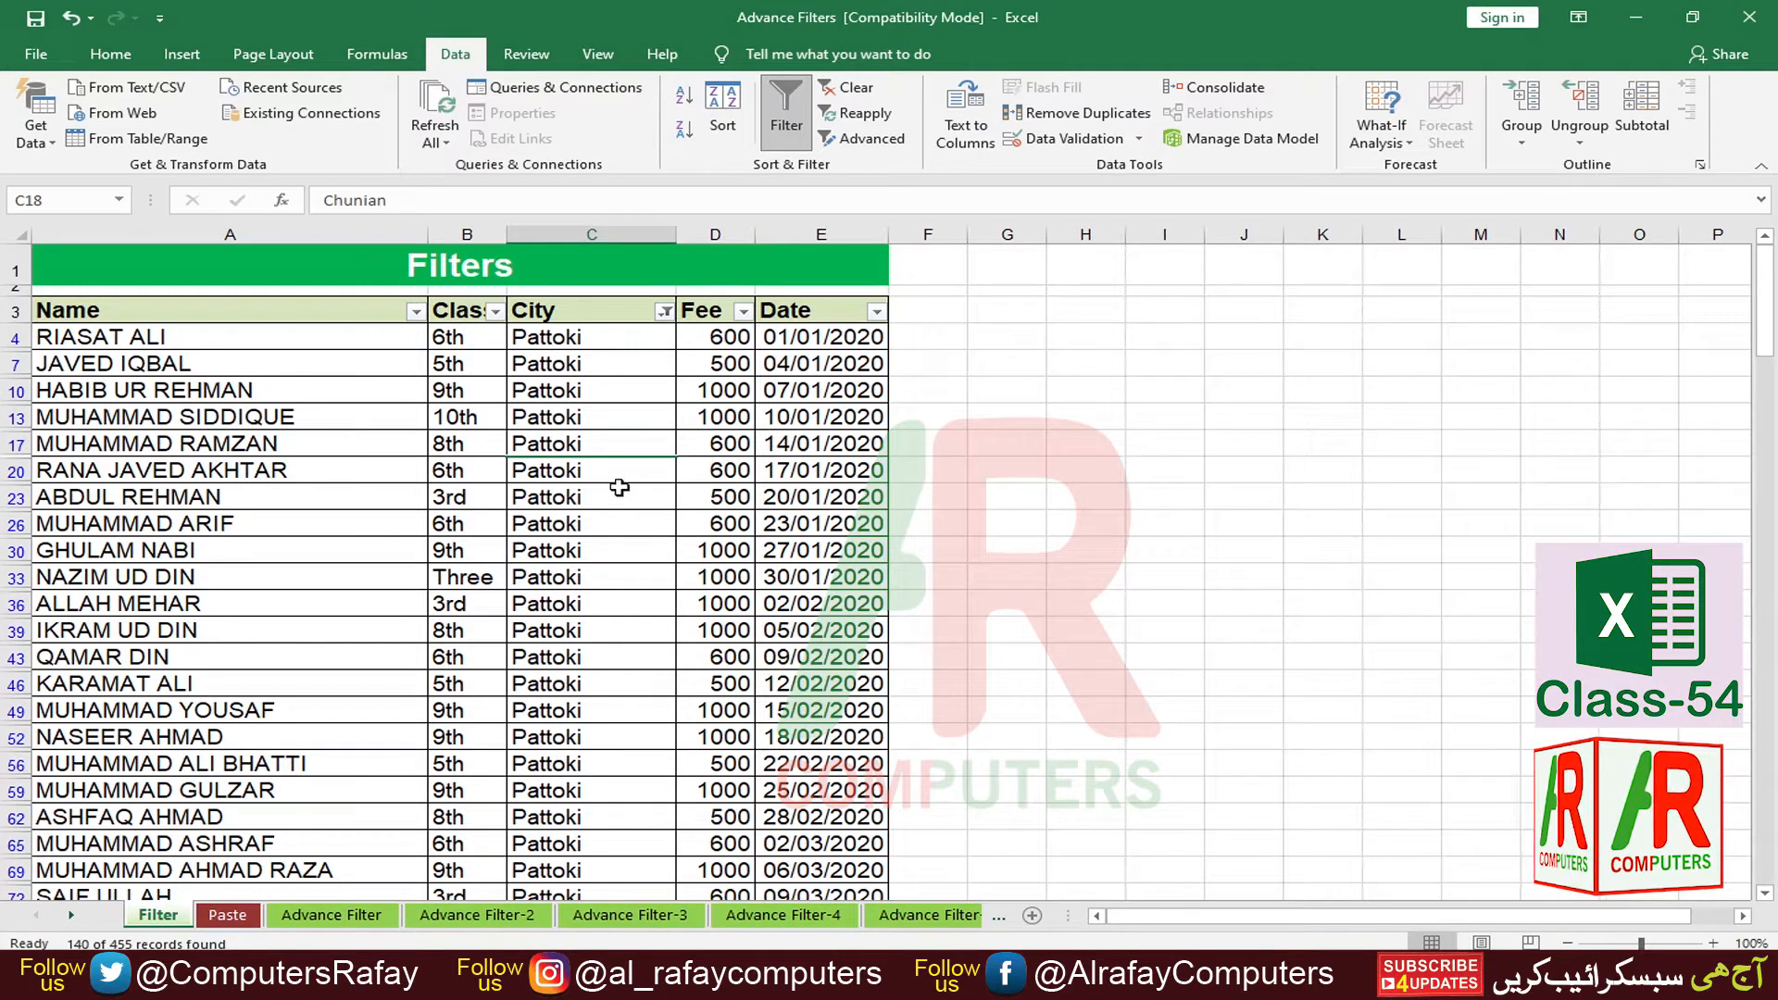
{"action": "scroll", "coordinate": [557, 576], "scroll_direction": "down", "scroll_amount": 11}
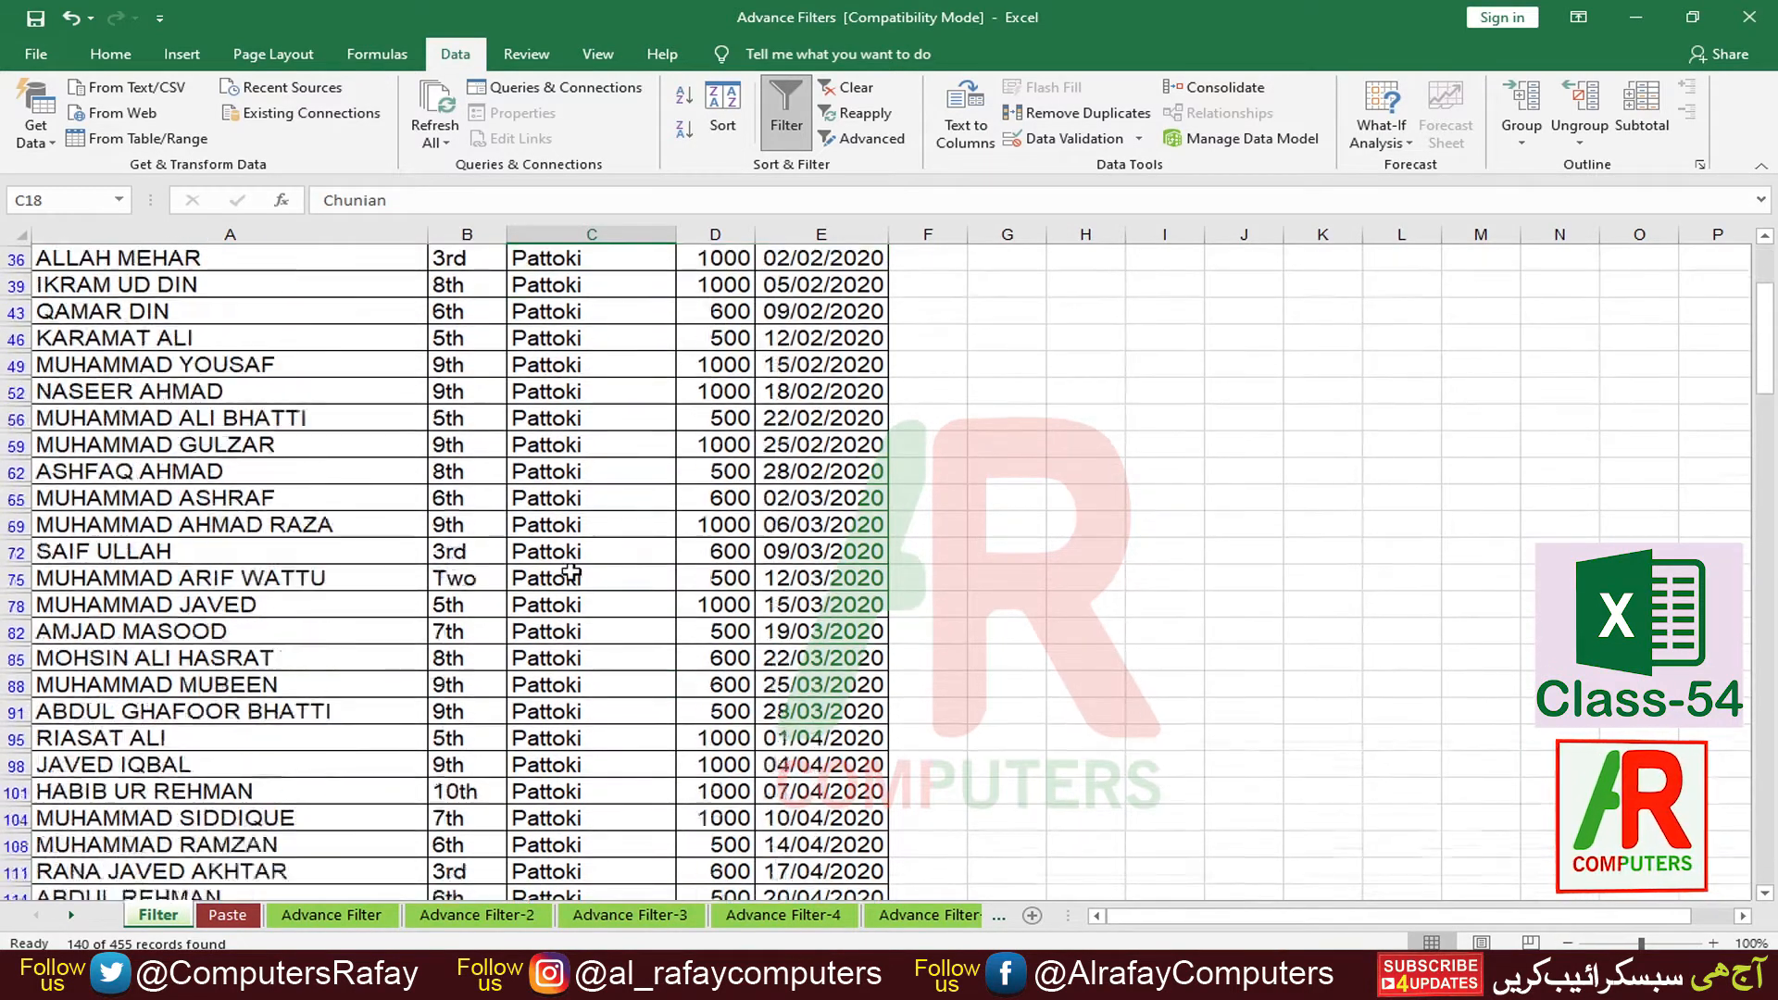
{"action": "scroll", "coordinate": [571, 573], "scroll_direction": "down", "scroll_amount": 6}
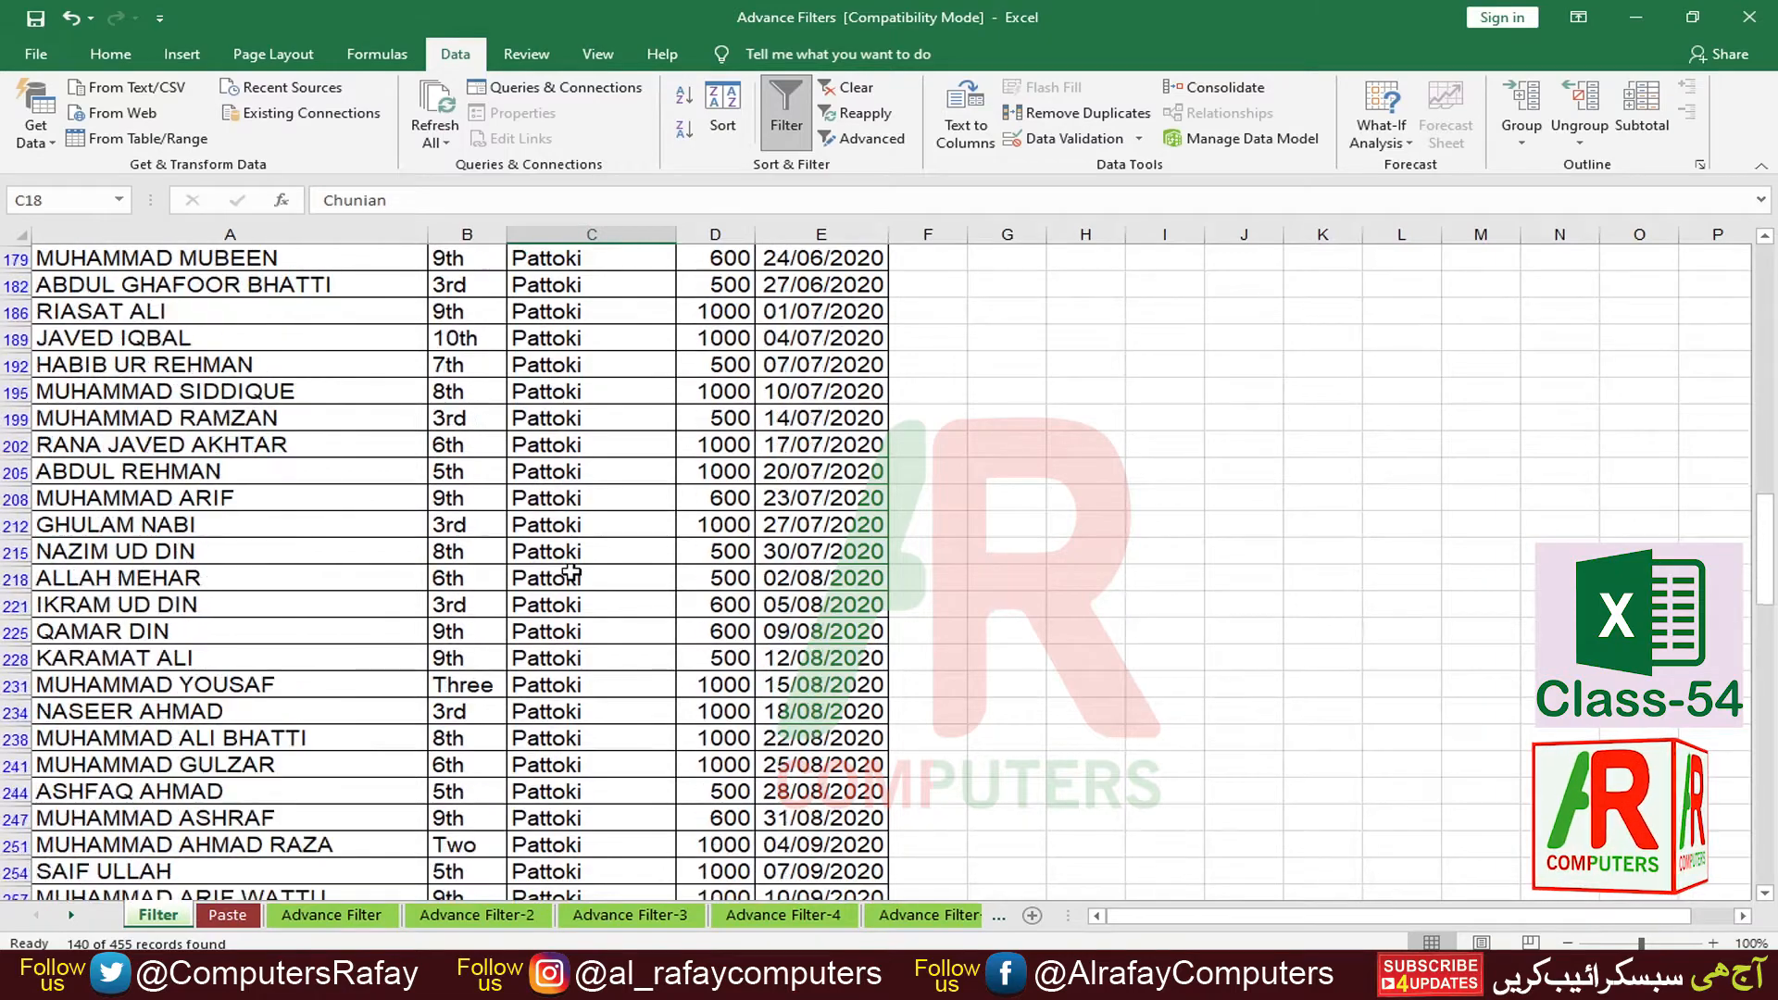
{"action": "scroll", "coordinate": [570, 573], "scroll_direction": "up", "scroll_amount": 8}
{"action": "scroll", "coordinate": [570, 569], "scroll_direction": "up", "scroll_amount": 12}
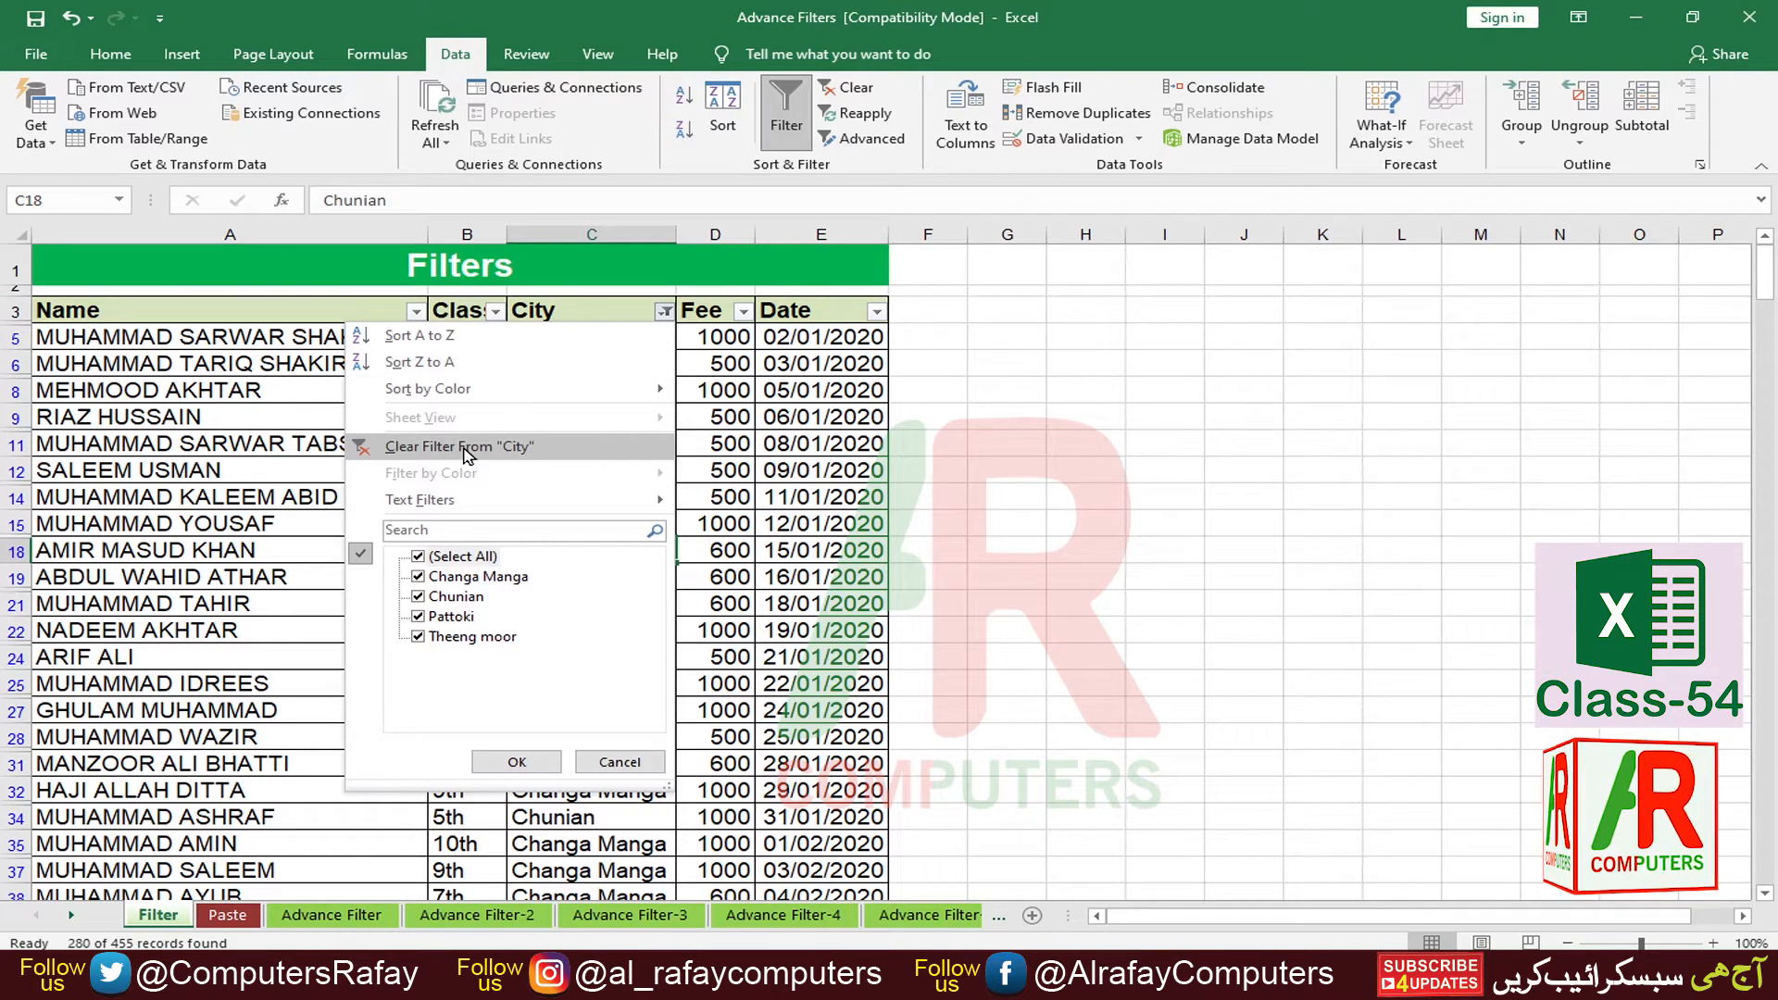
Step: Clear the City filter and look at the text filter options for the City column
{"action": "left_click", "coordinate": [856, 90]}
{"action": "left_click", "coordinate": [664, 313]}
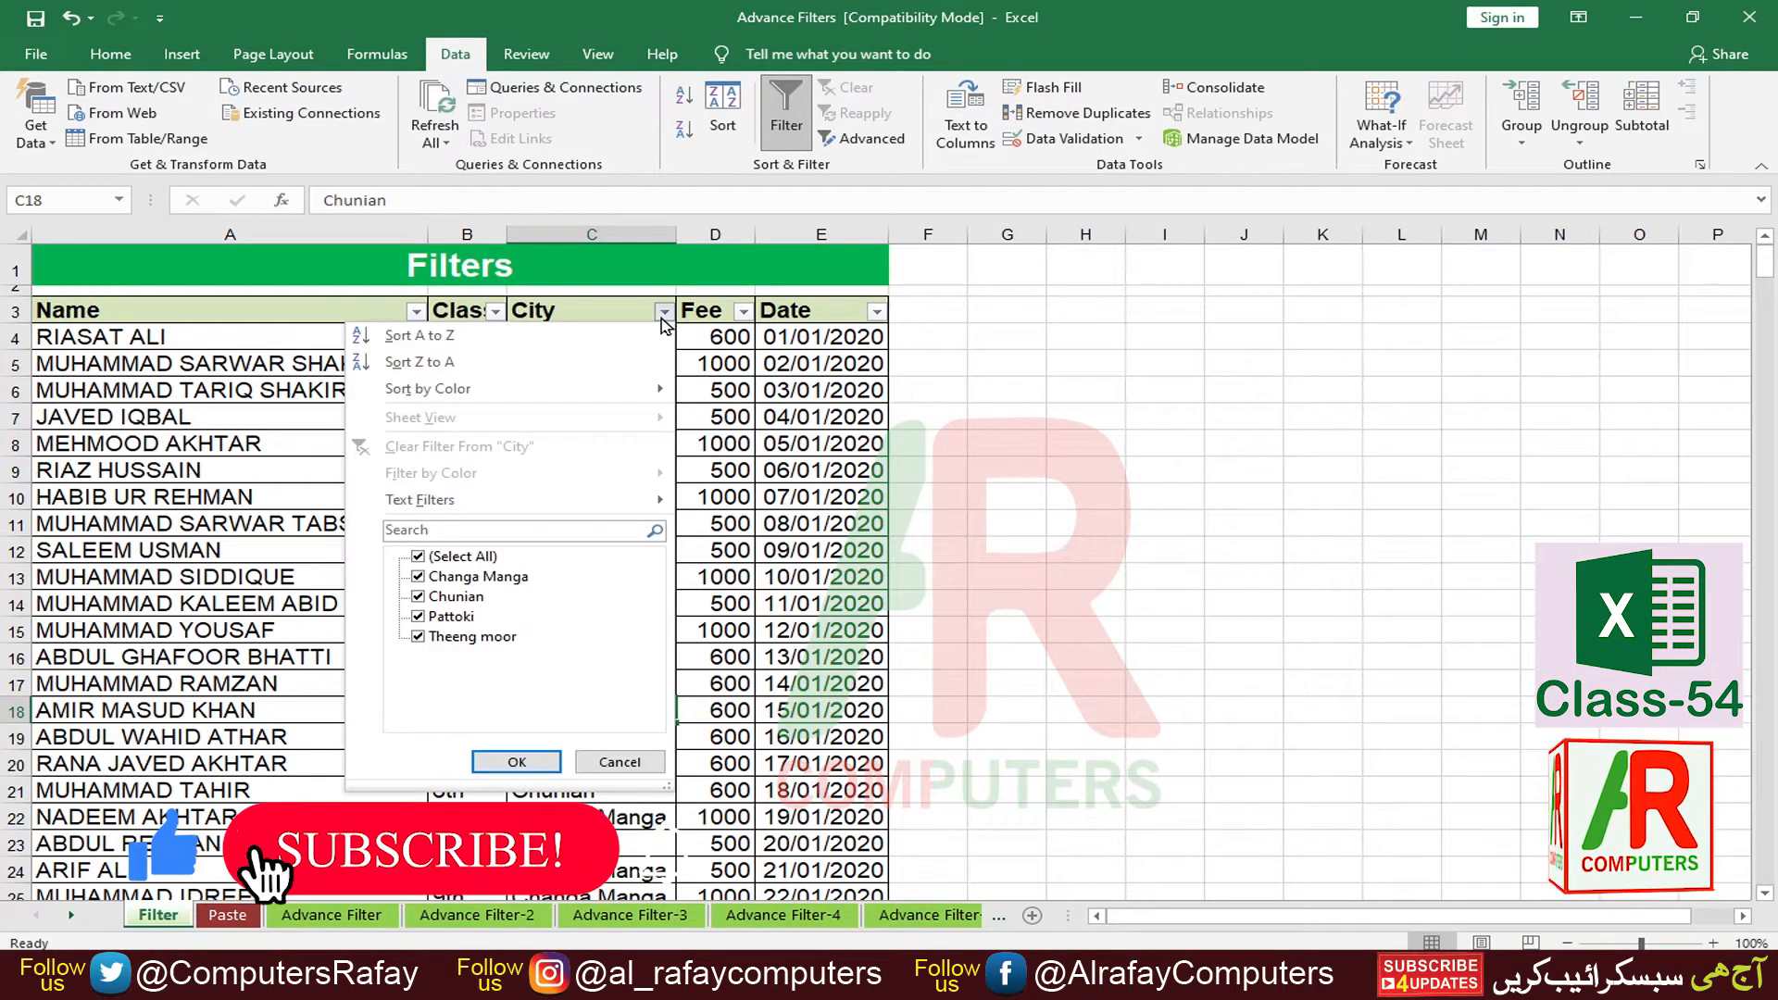
{"action": "mouse_move", "coordinate": [491, 501]}
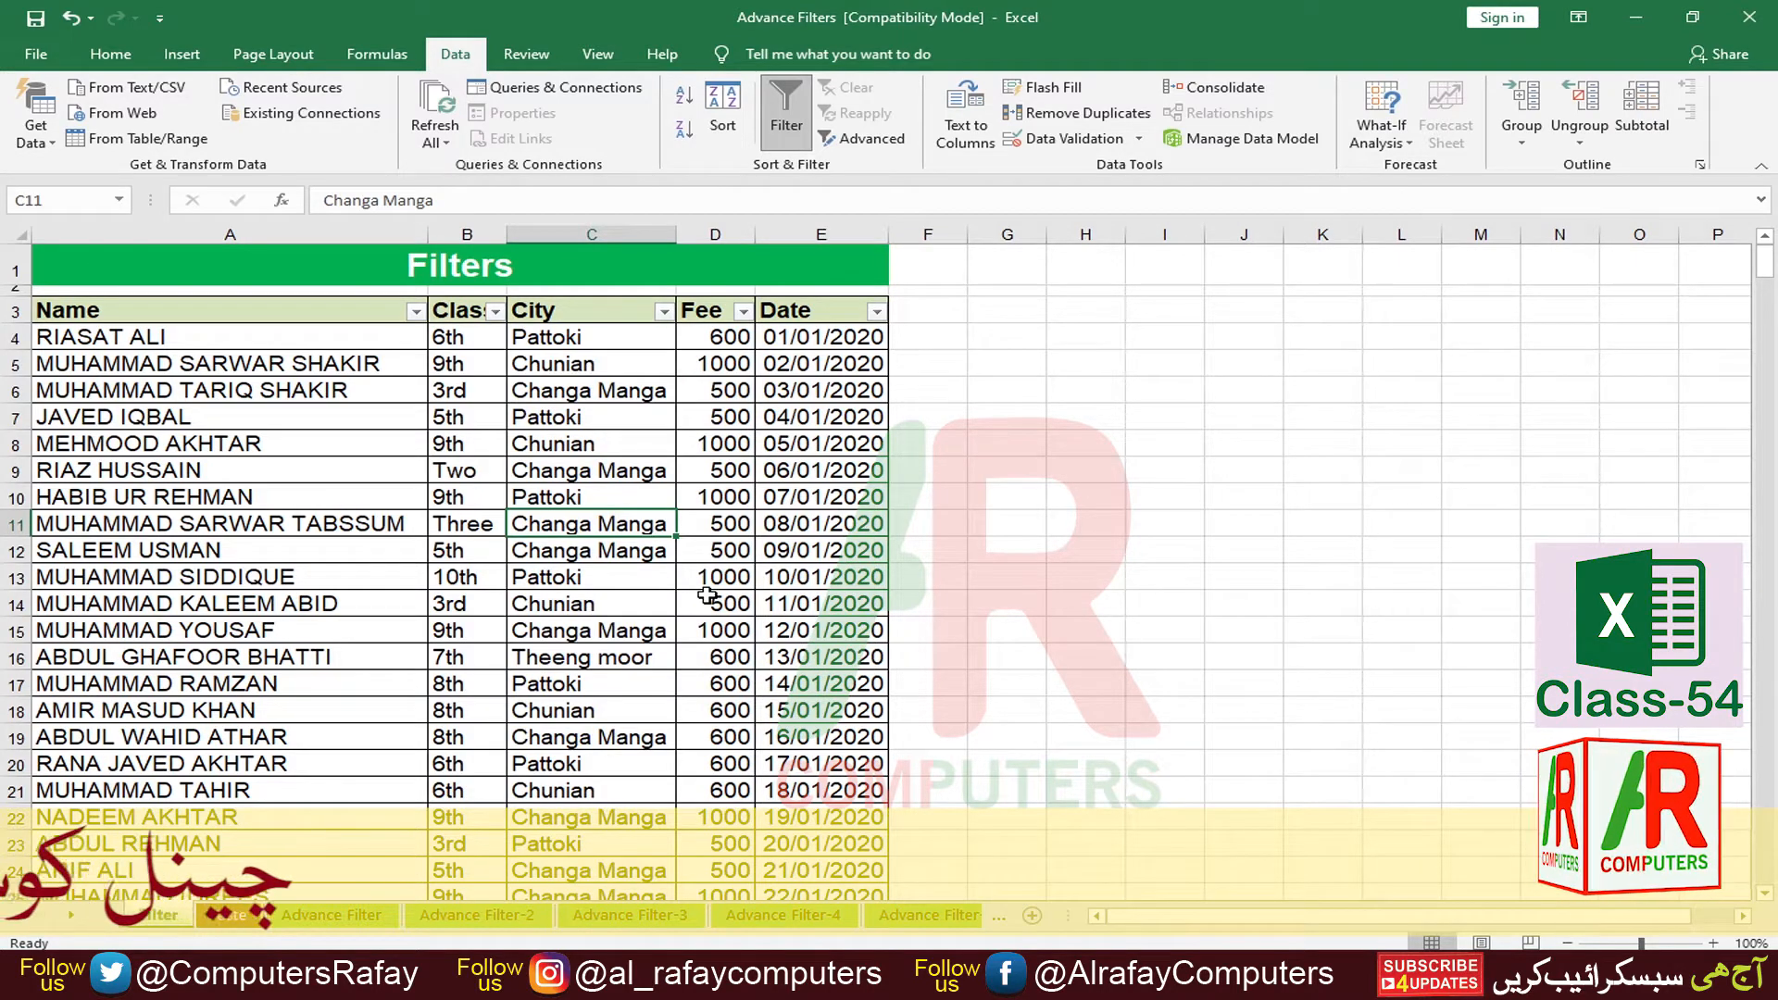
Step: Filter the Fee column to show only 600 and clear that filter again
{"action": "left_click", "coordinate": [743, 312]}
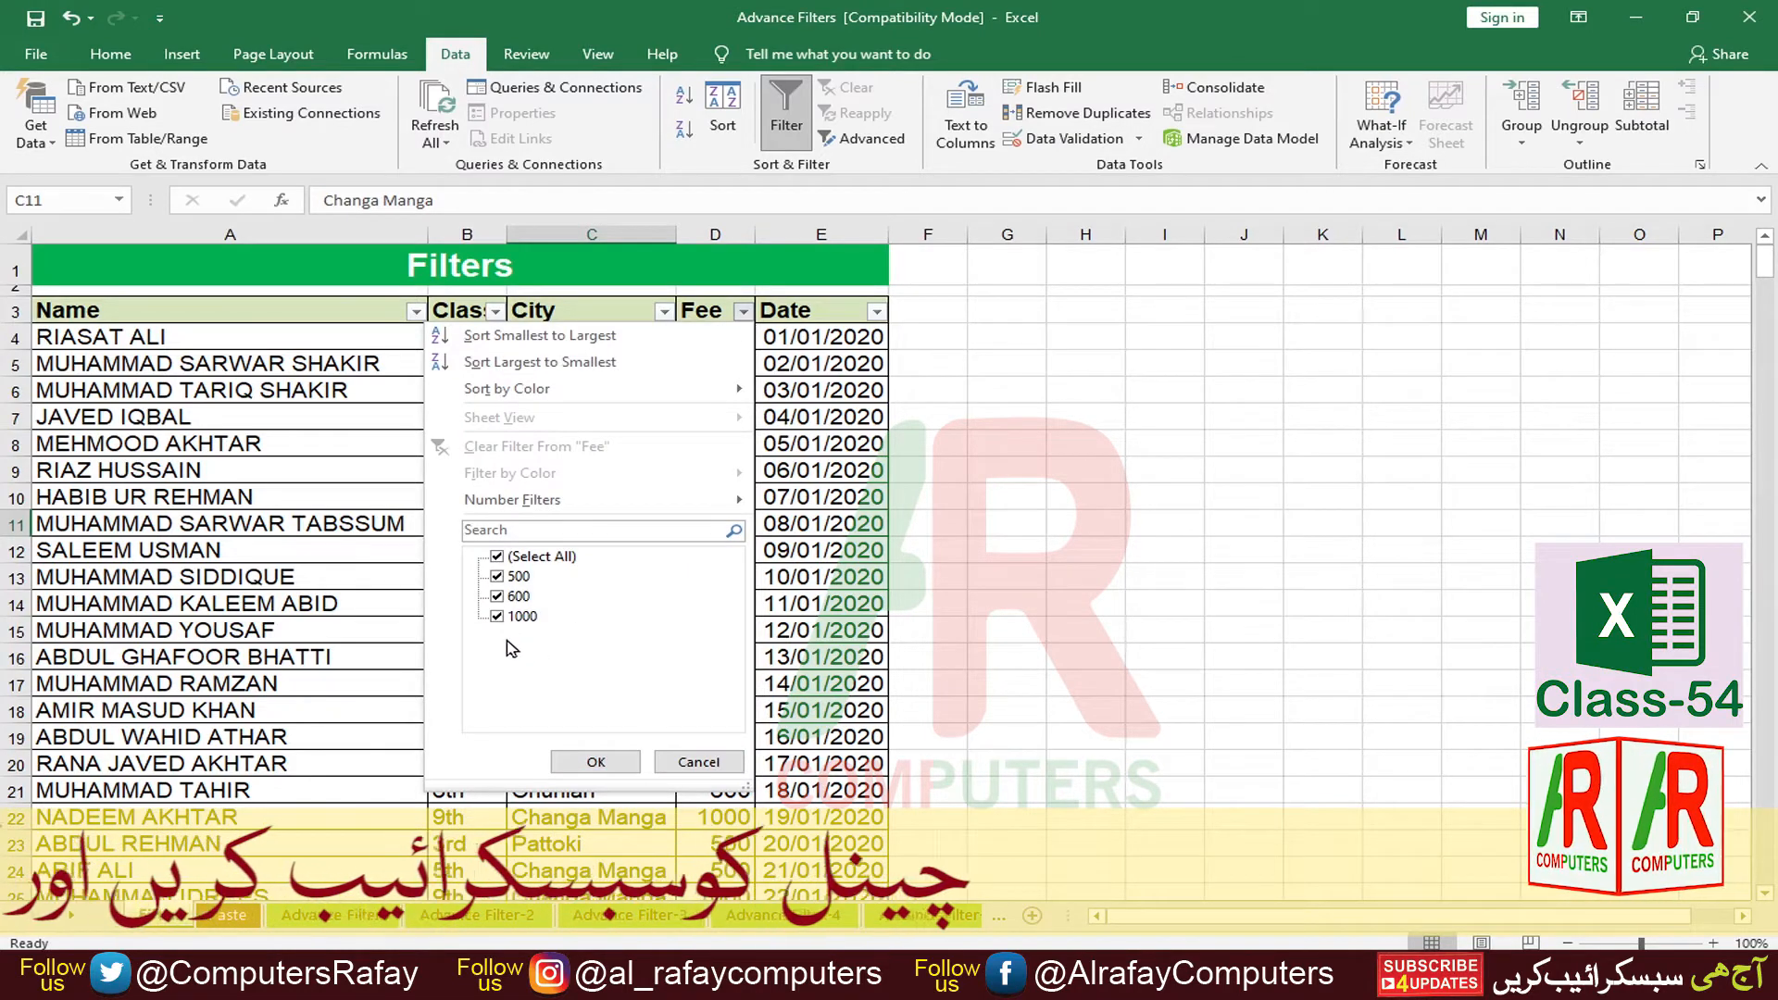
{"action": "left_click", "coordinate": [496, 557]}
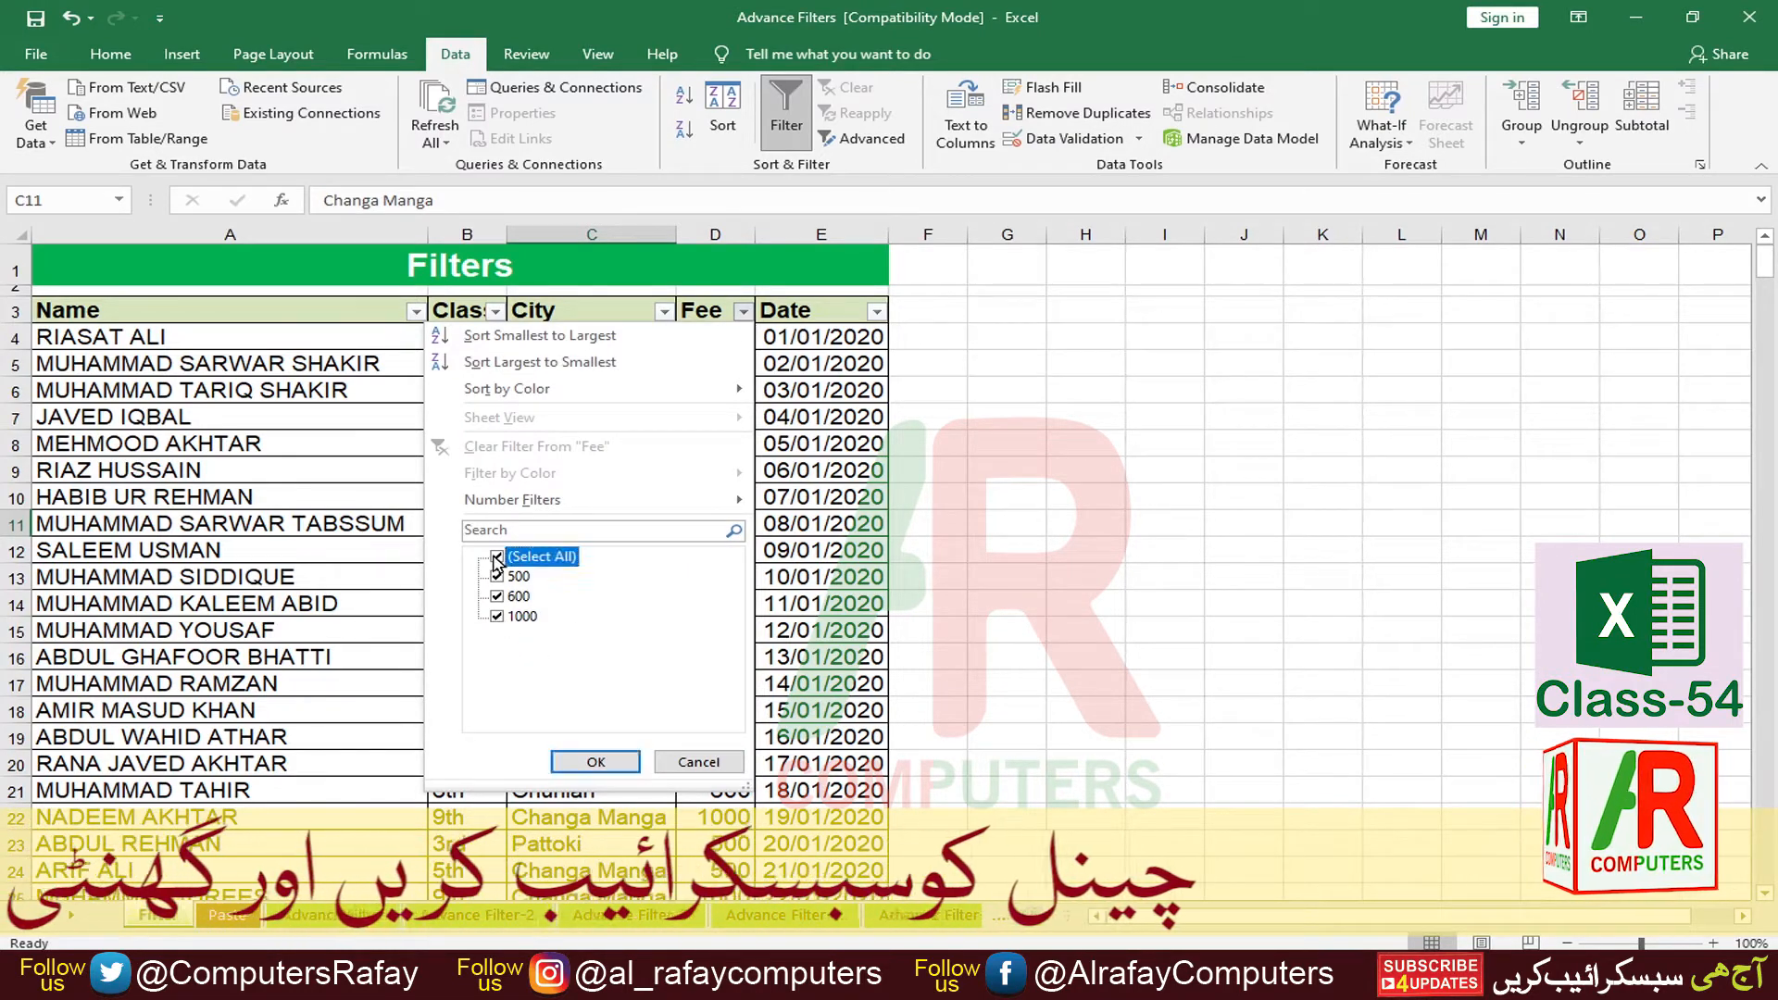
{"action": "left_click", "coordinate": [498, 597]}
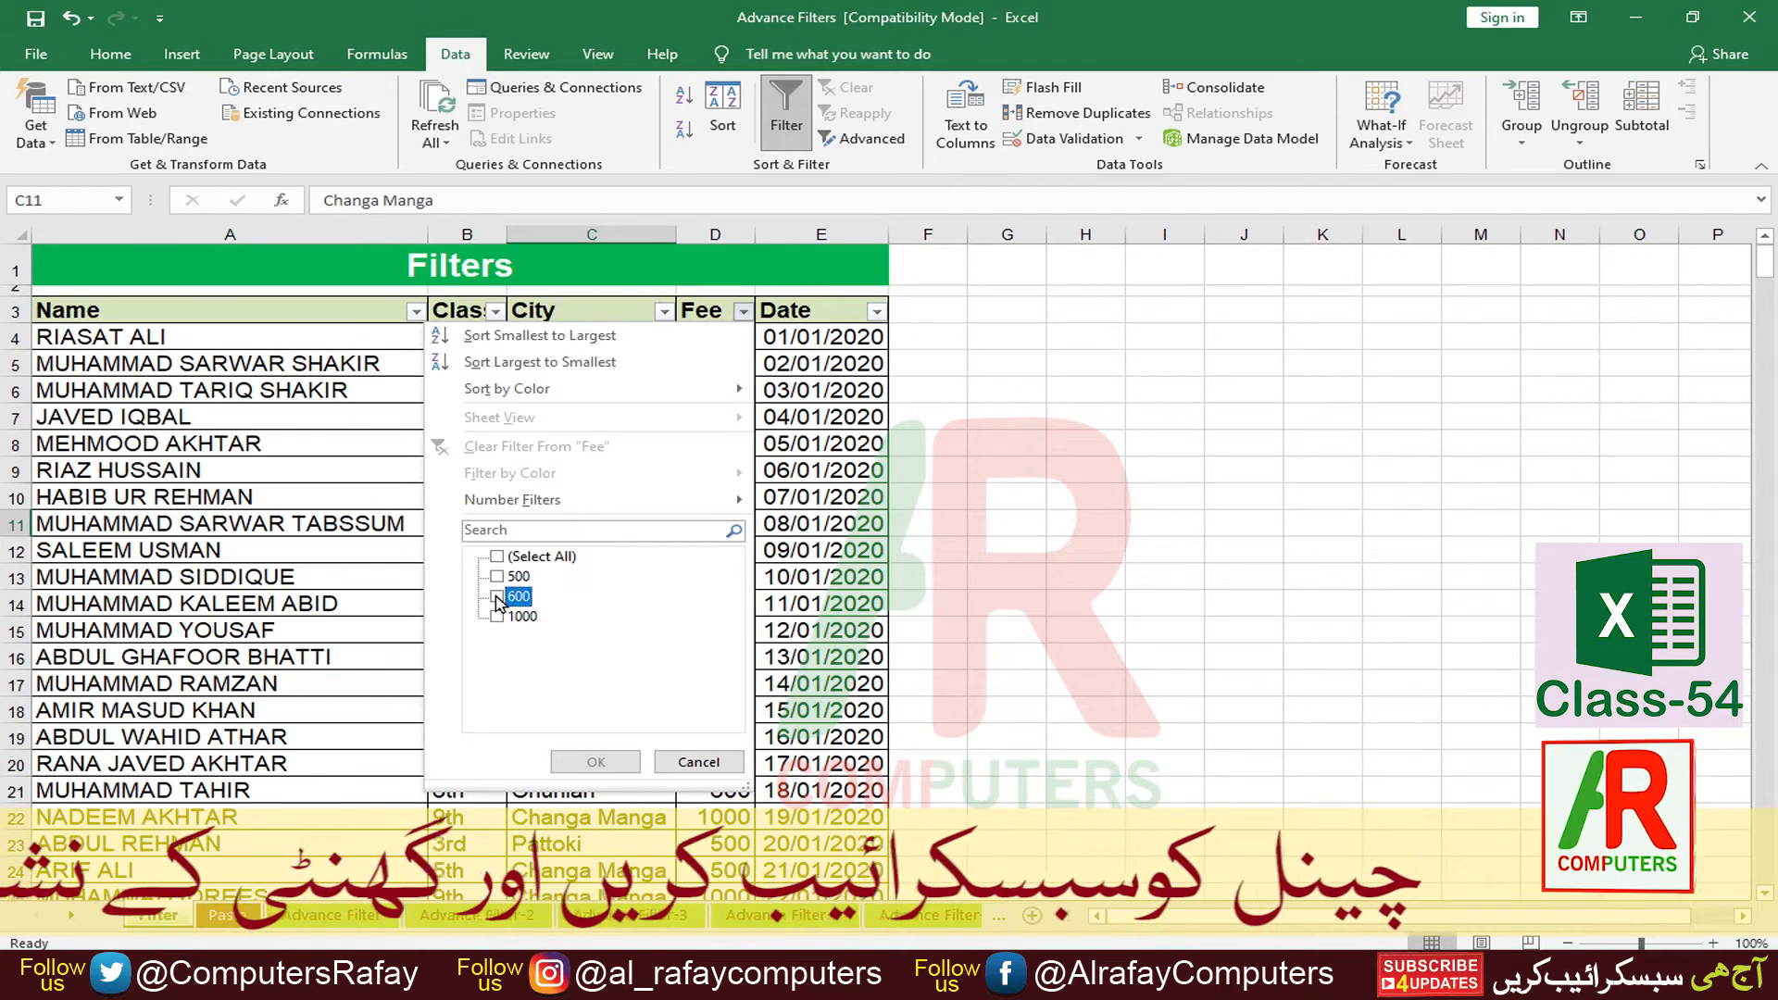
{"action": "left_click", "coordinate": [593, 761]}
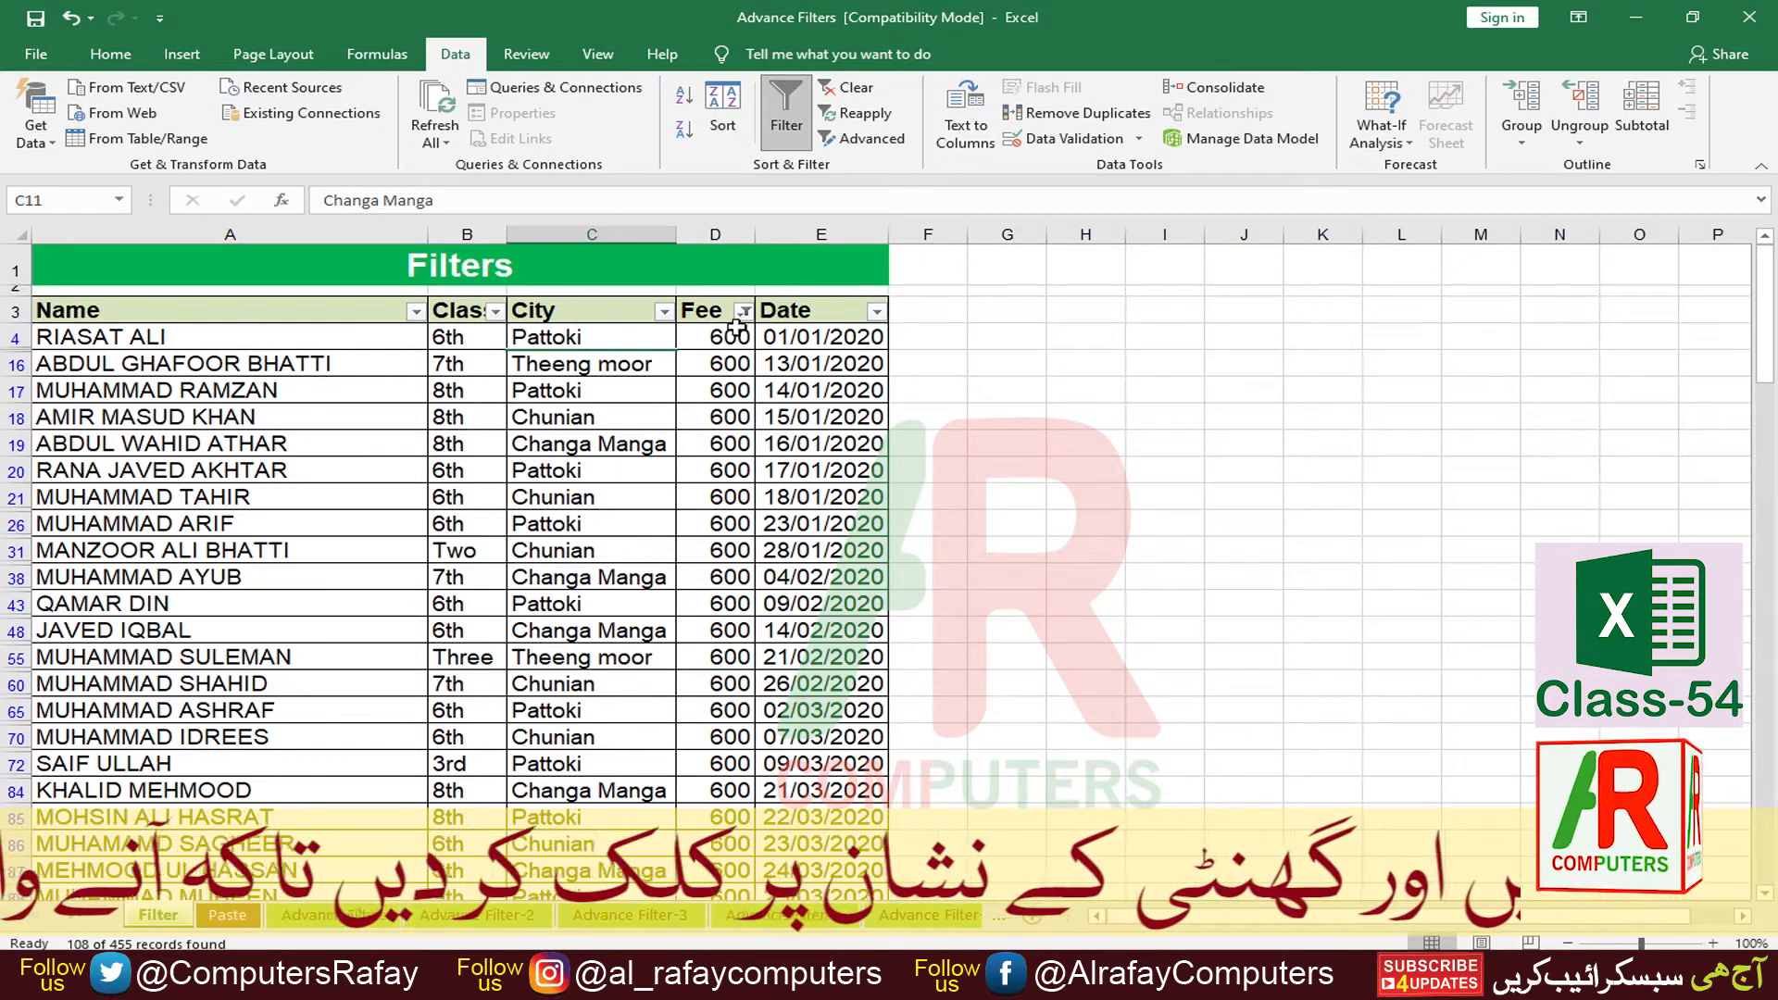
{"action": "left_click", "coordinate": [850, 87]}
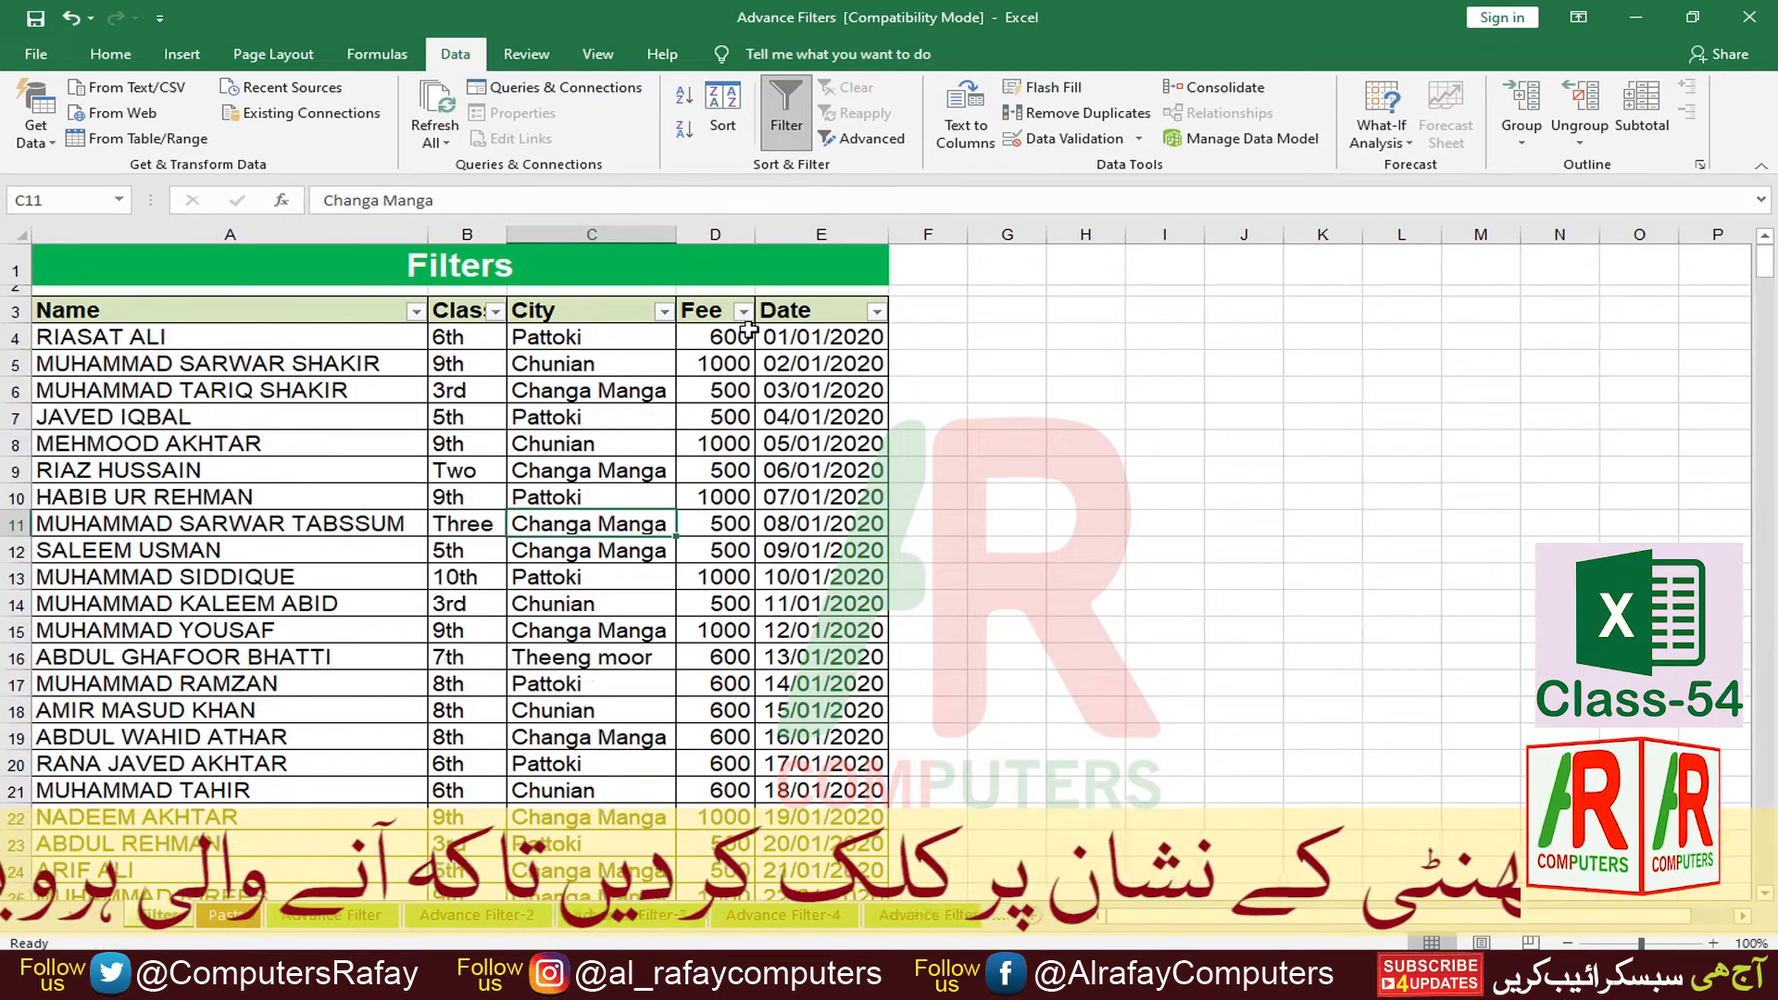
Step: Filter the Fee column with a custom condition showing values greater than 300 and less than 1000
{"action": "left_click", "coordinate": [744, 312]}
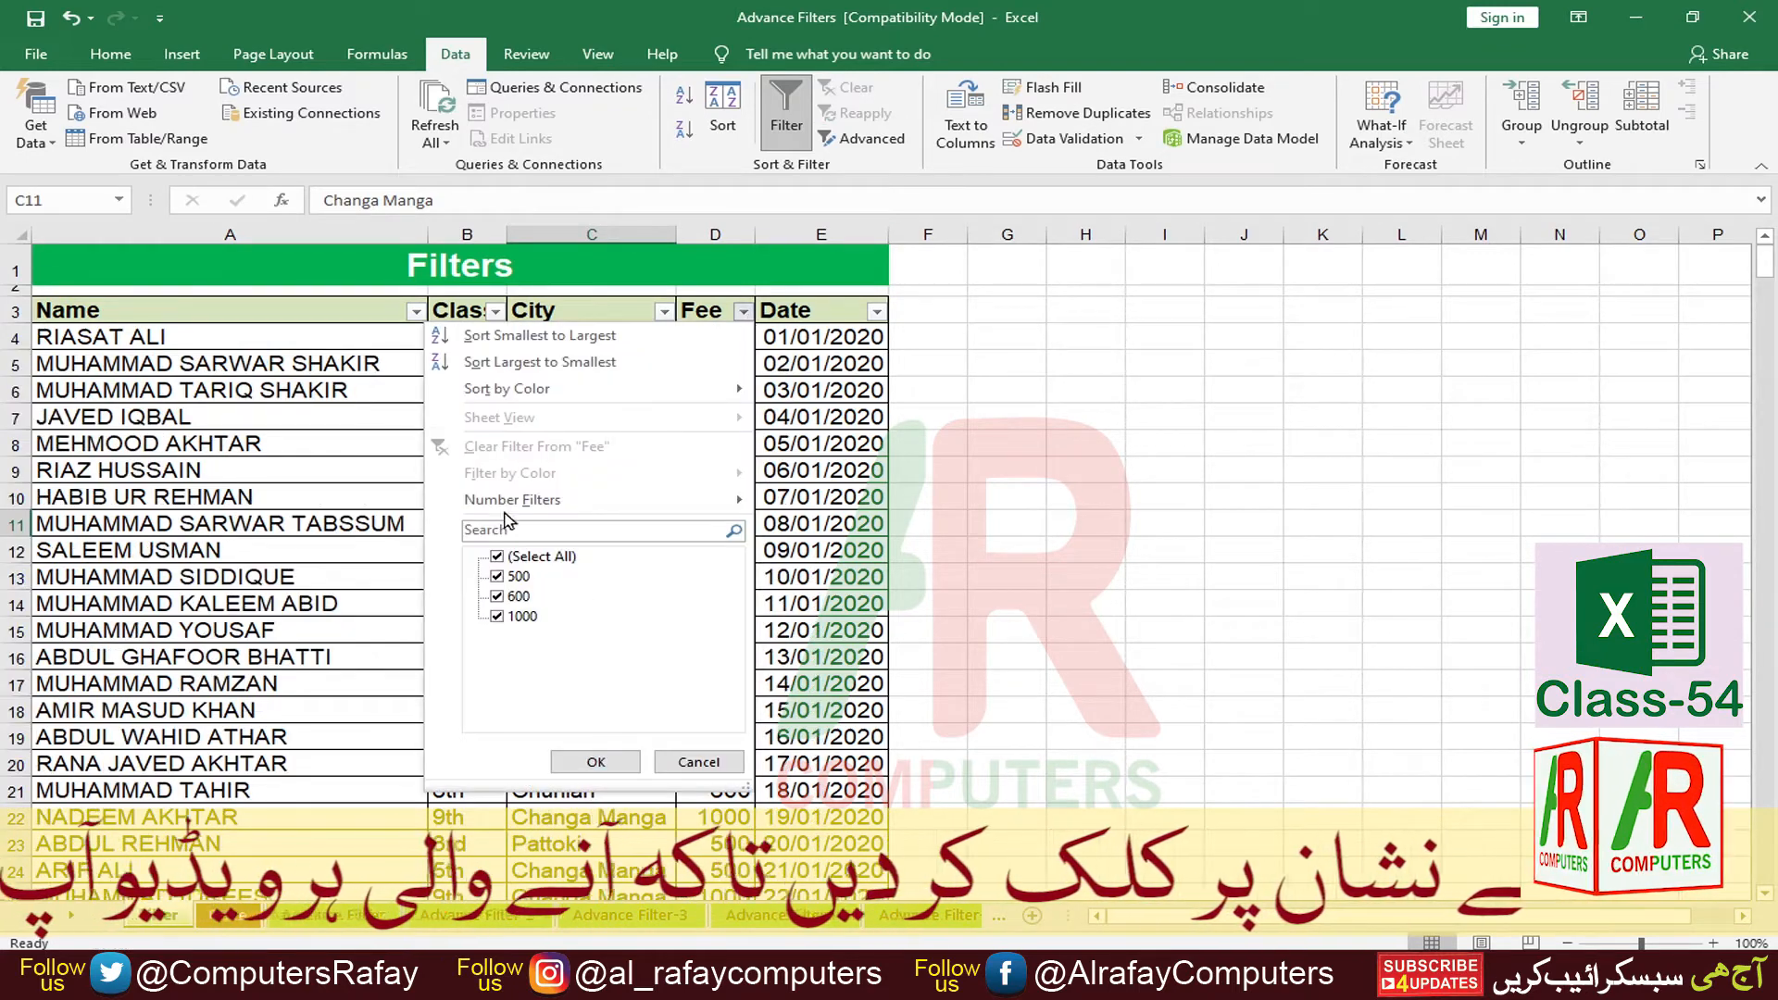
{"action": "mouse_move", "coordinate": [500, 505]}
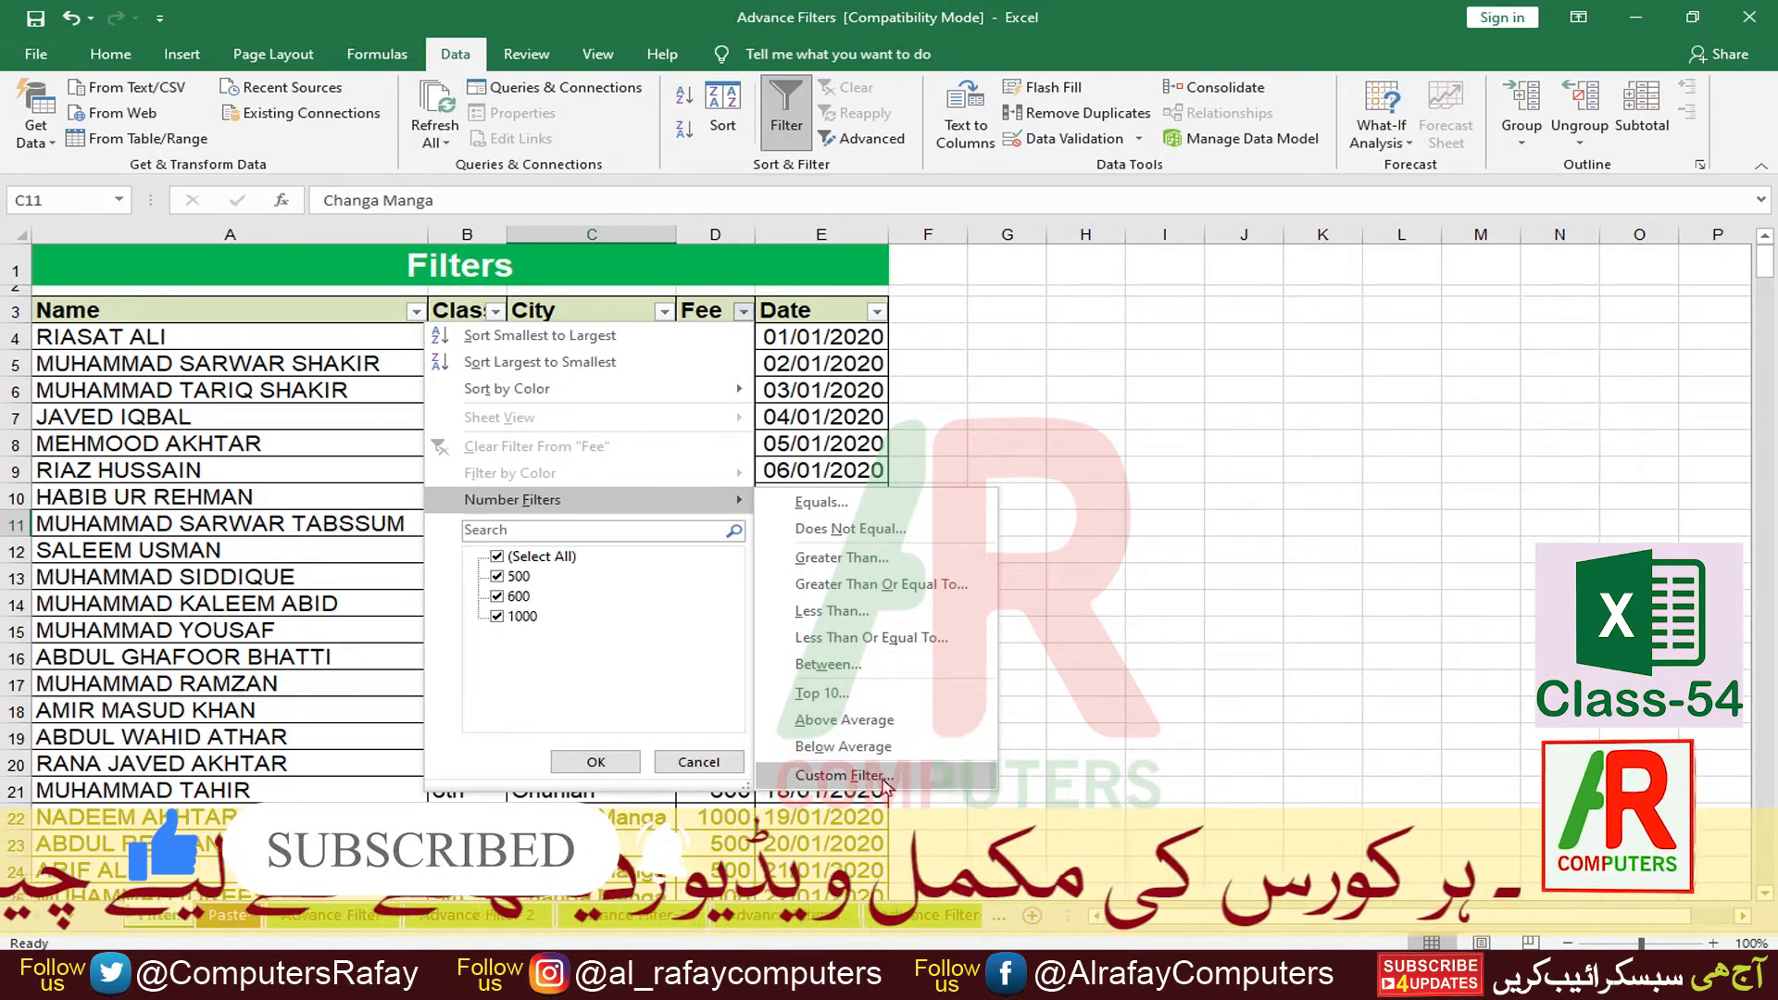
{"action": "left_click", "coordinate": [830, 664]}
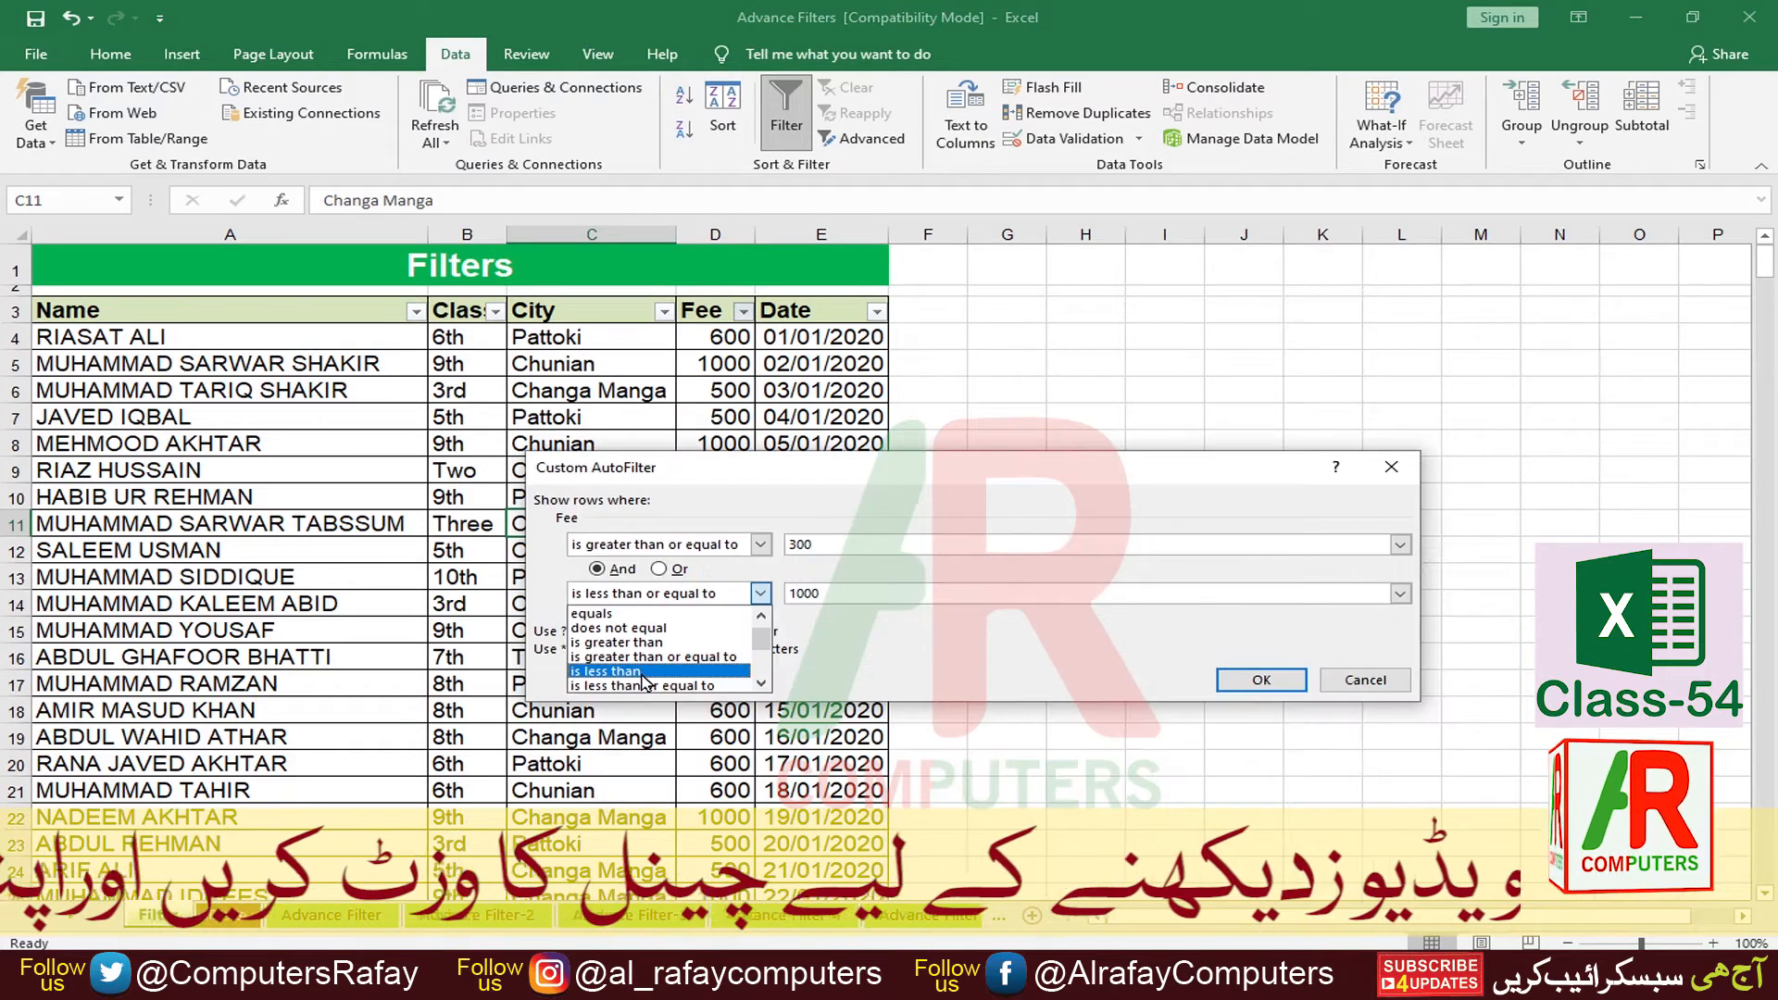
{"action": "left_click", "coordinate": [645, 684]}
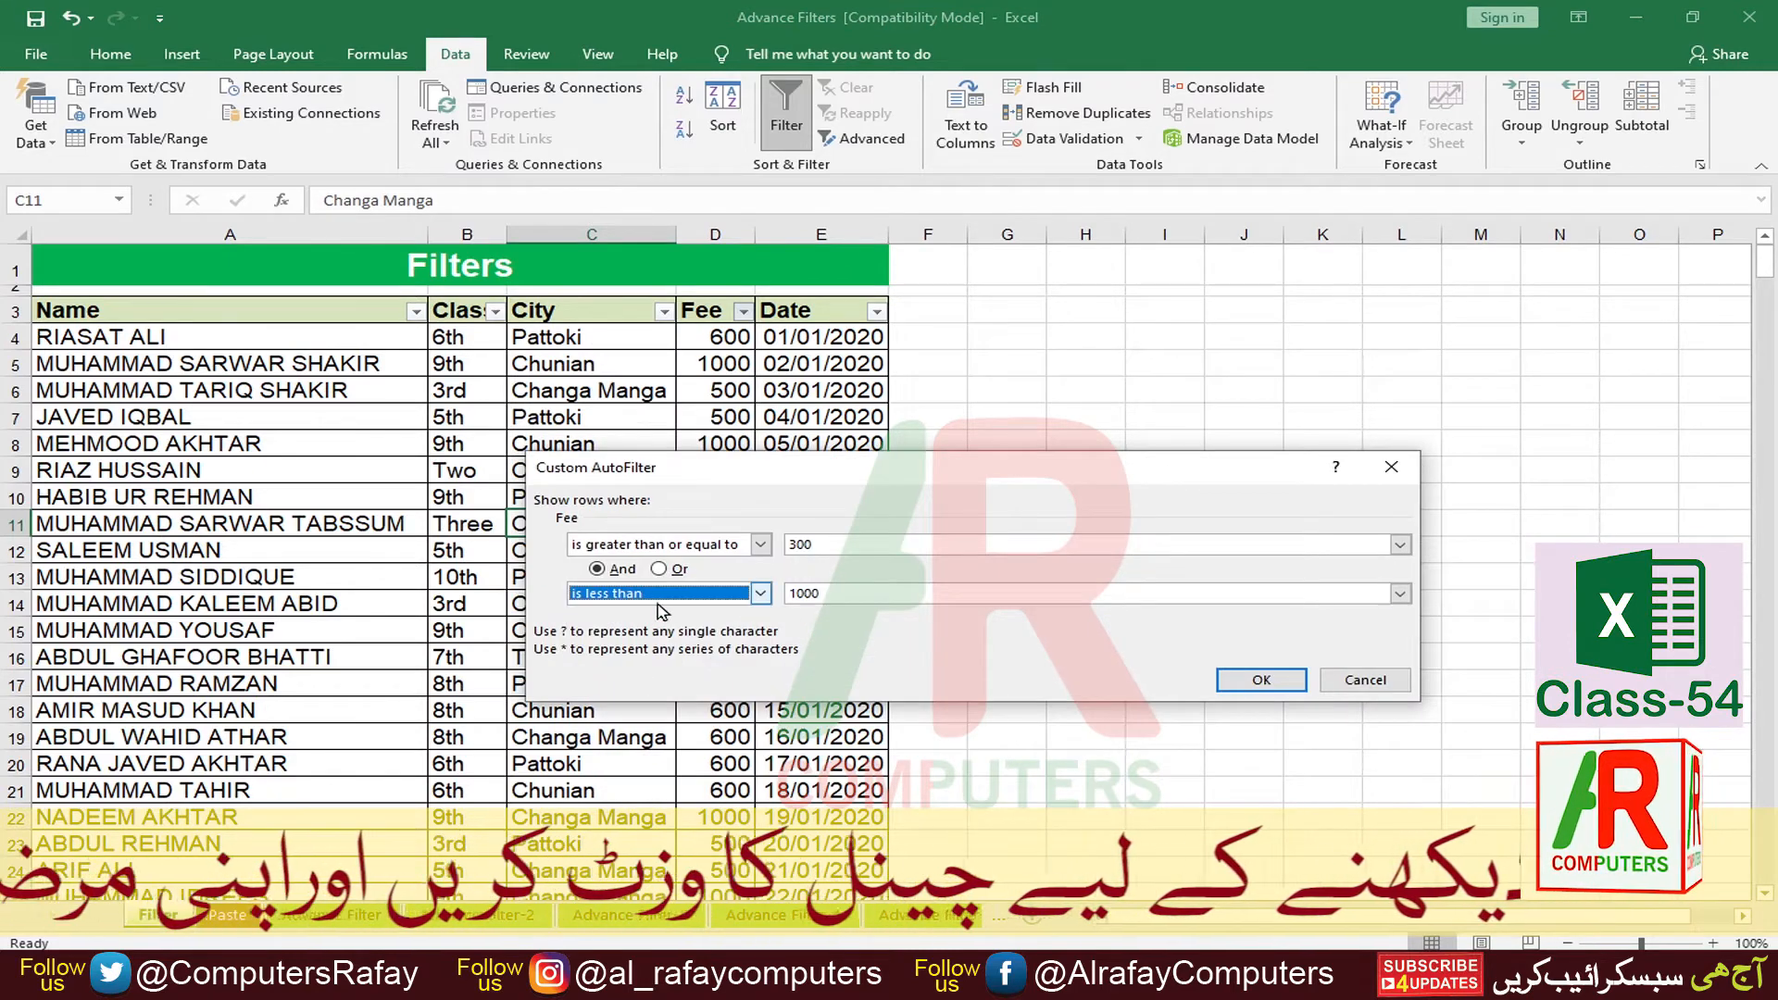
{"action": "key", "text": "Up"}
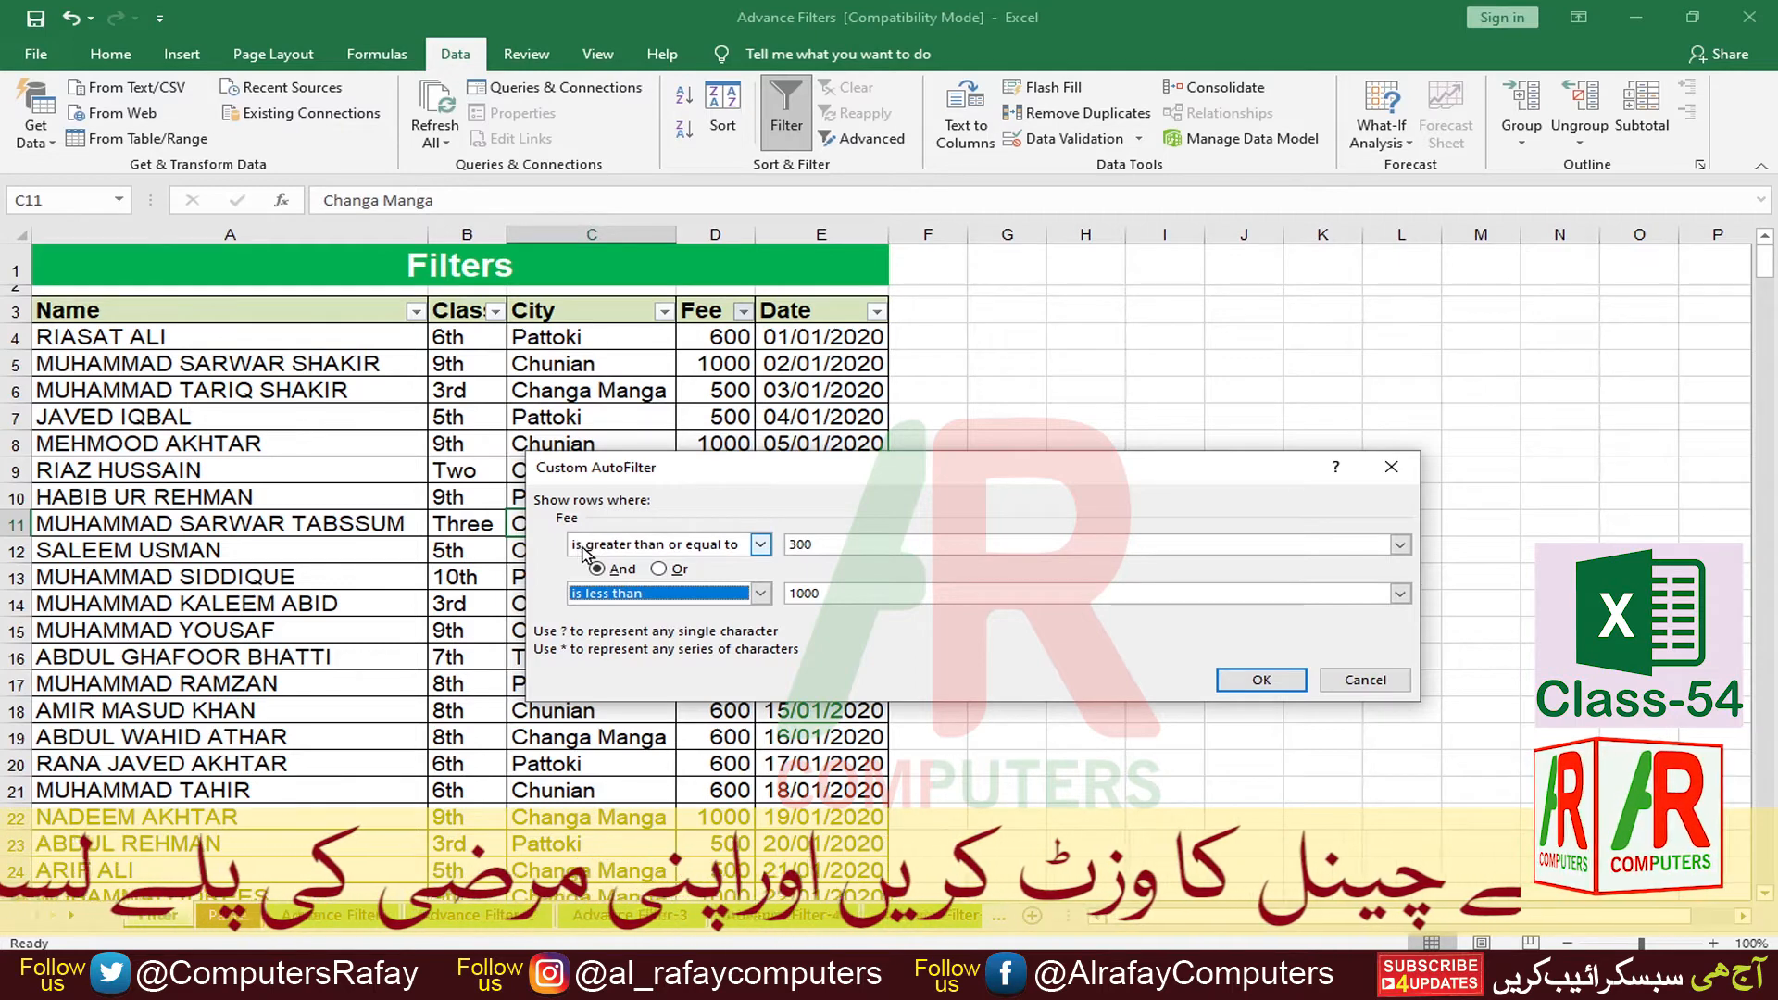
{"action": "left_click", "coordinate": [761, 545]}
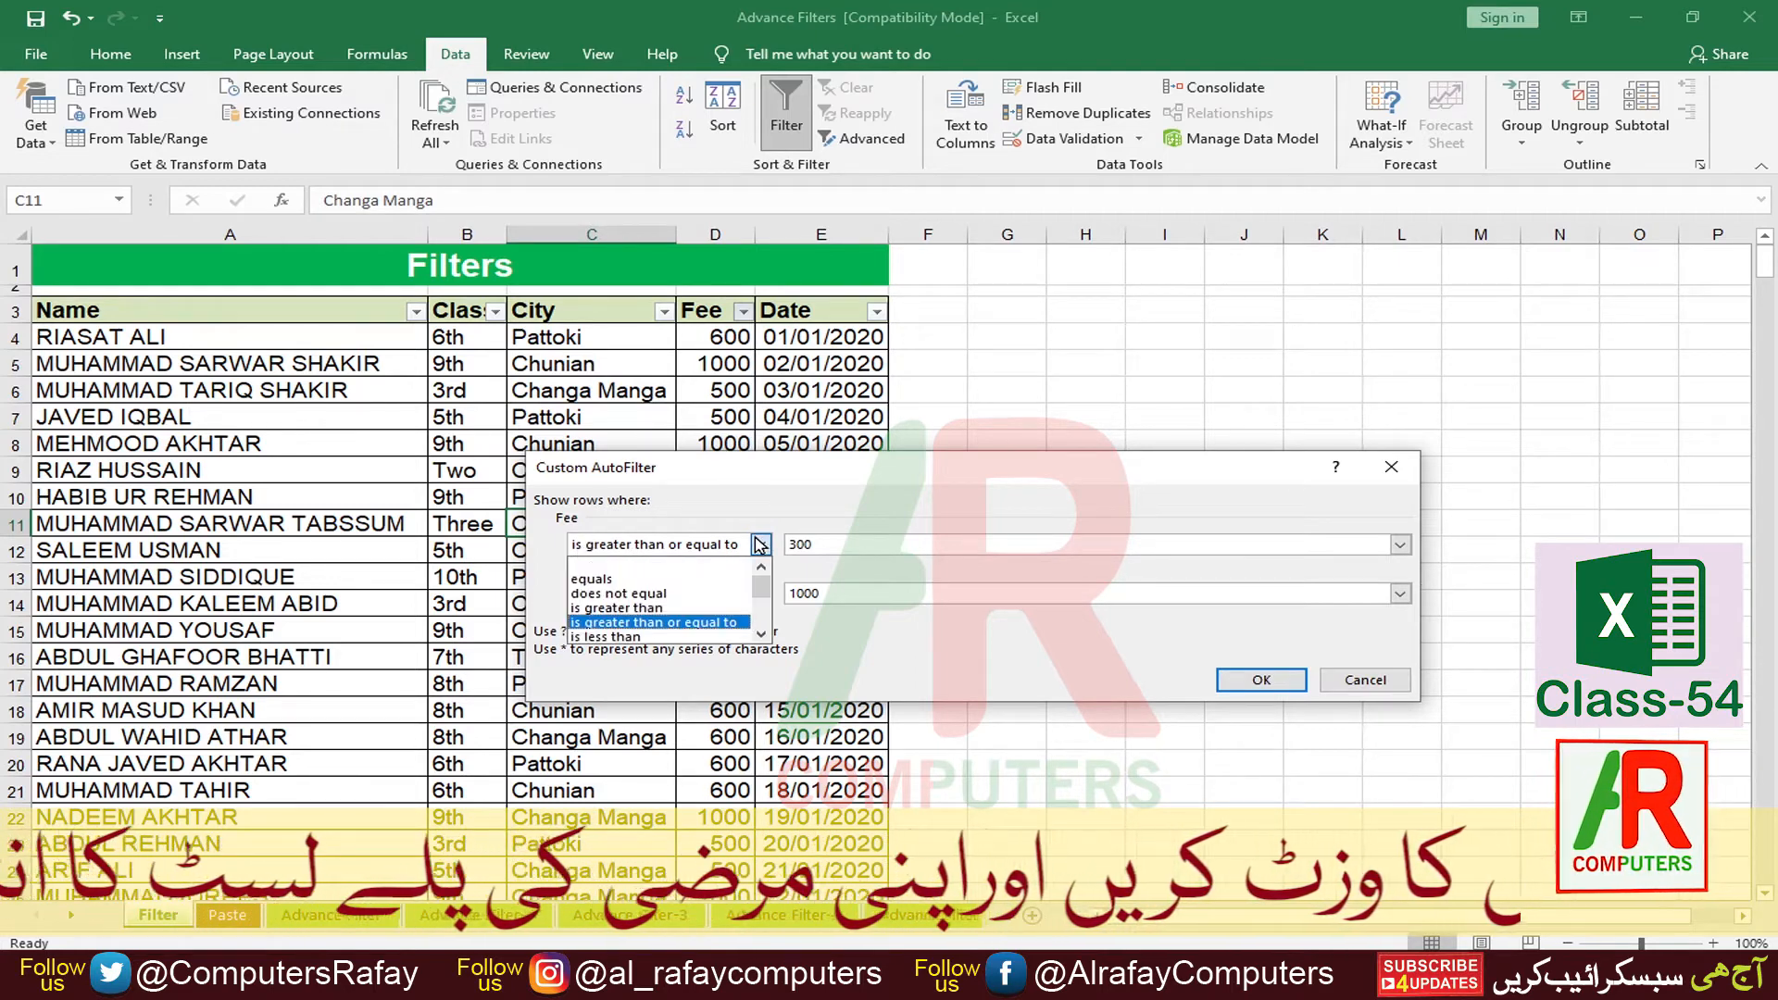
{"action": "left_click", "coordinate": [604, 609]}
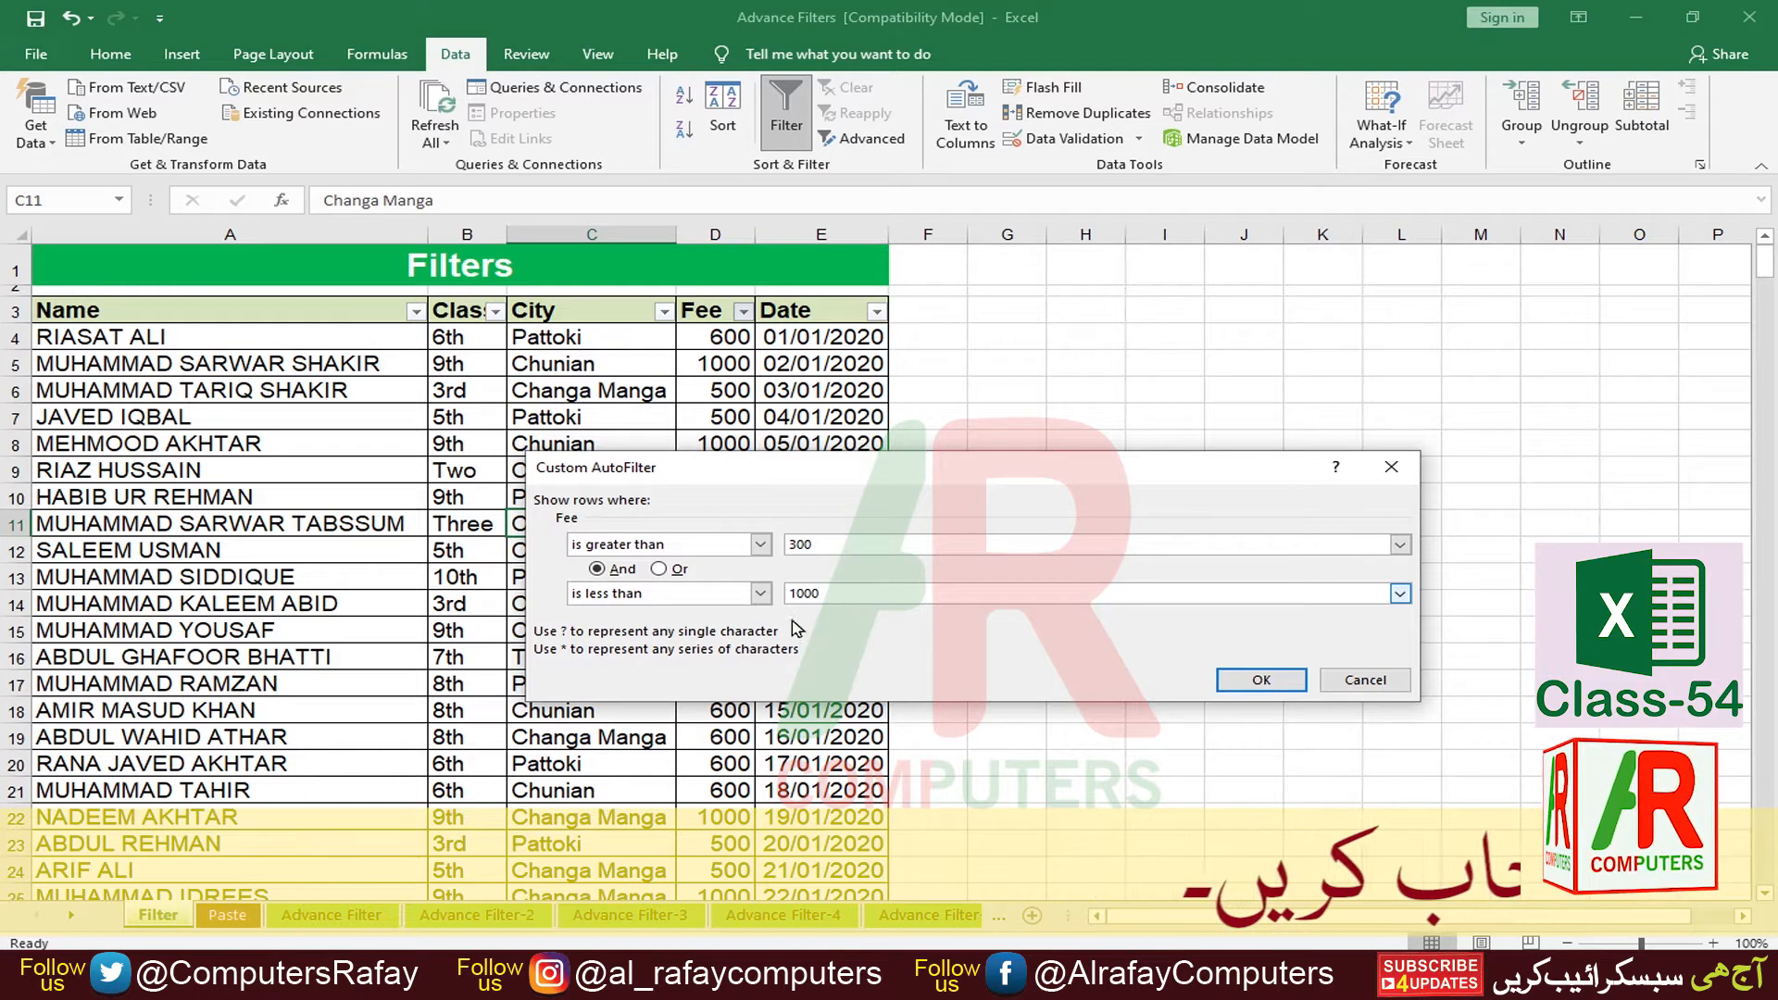
{"action": "left_click", "coordinate": [1260, 681]}
Step: Review the rows that match the Fee condition and clear the filter
{"action": "left_click", "coordinate": [715, 553]}
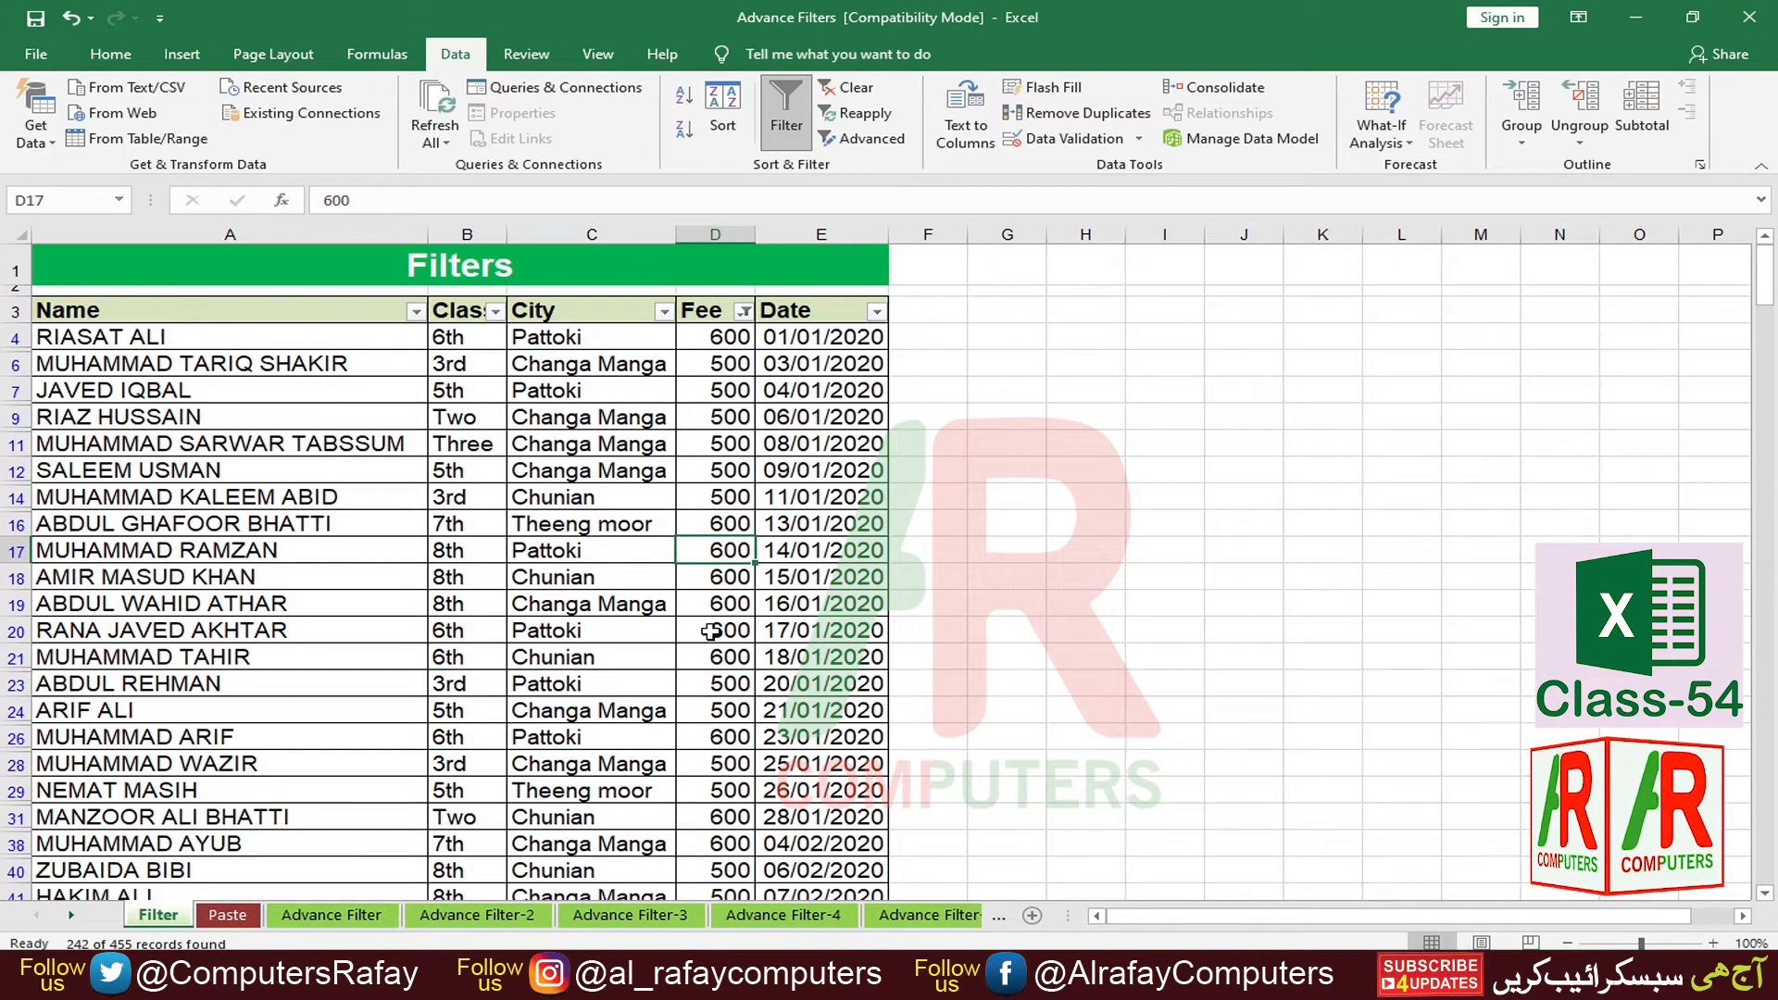
{"action": "scroll", "coordinate": [711, 632], "scroll_direction": "down", "scroll_amount": 20}
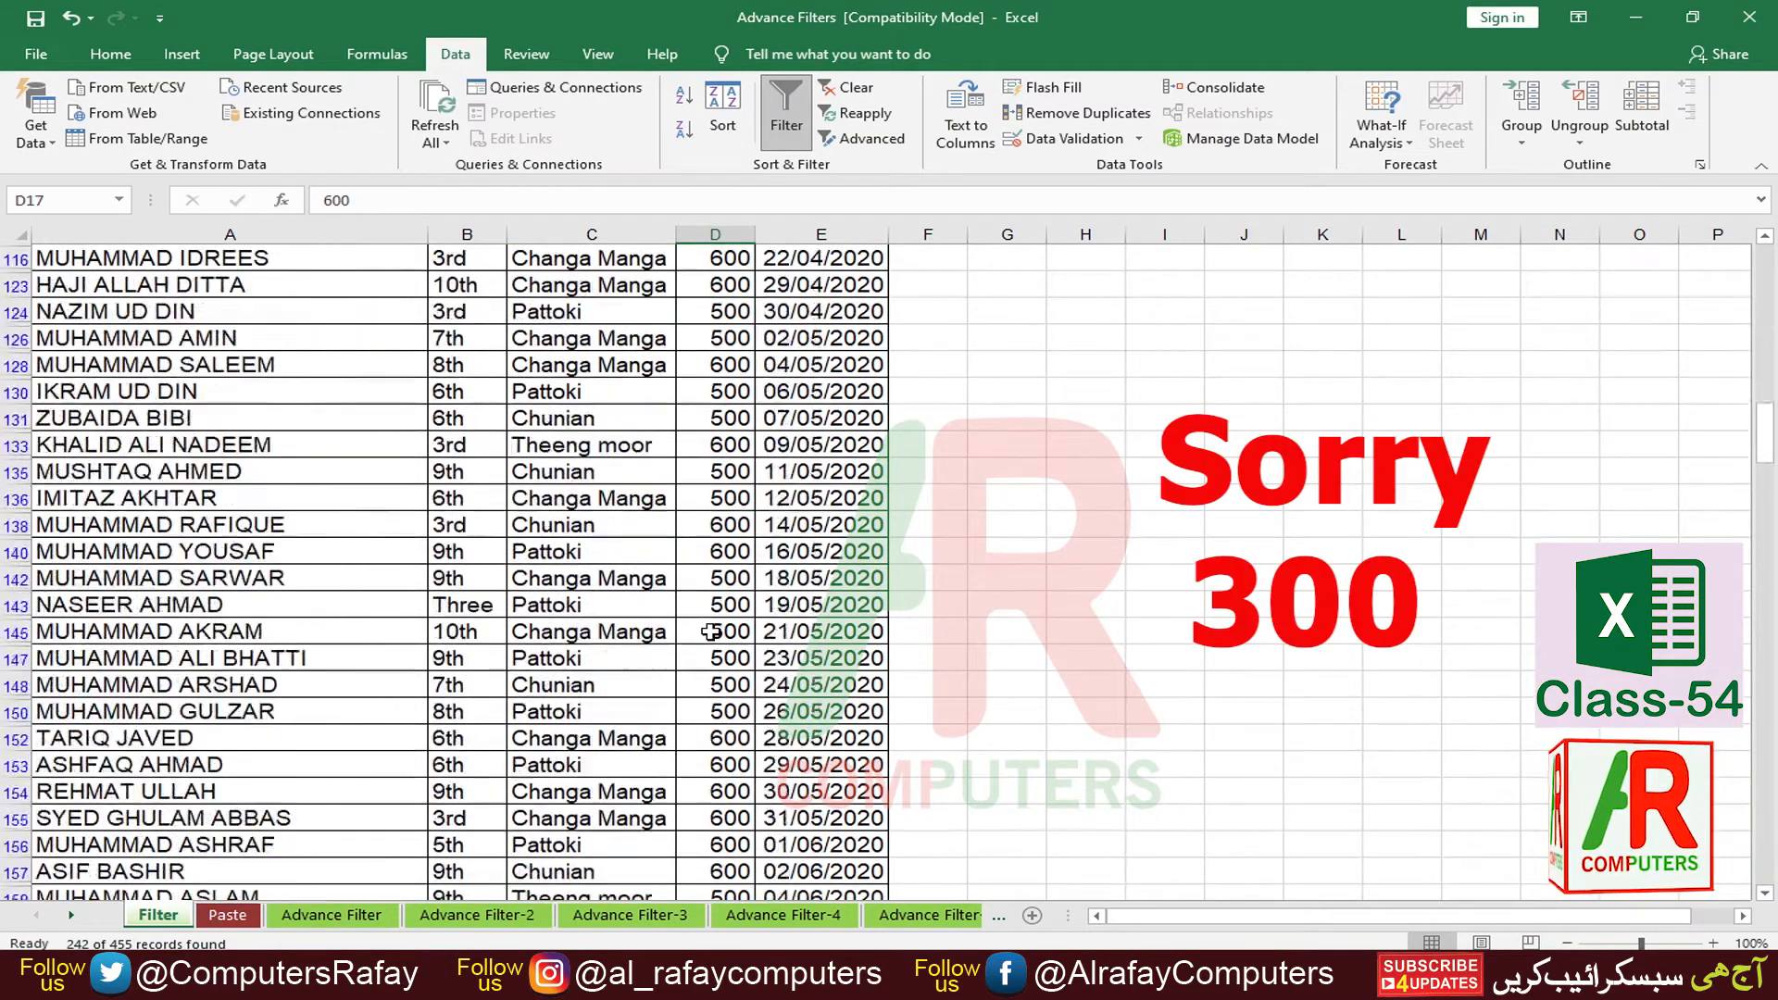
{"action": "scroll", "coordinate": [720, 709], "scroll_direction": "up", "scroll_amount": 20}
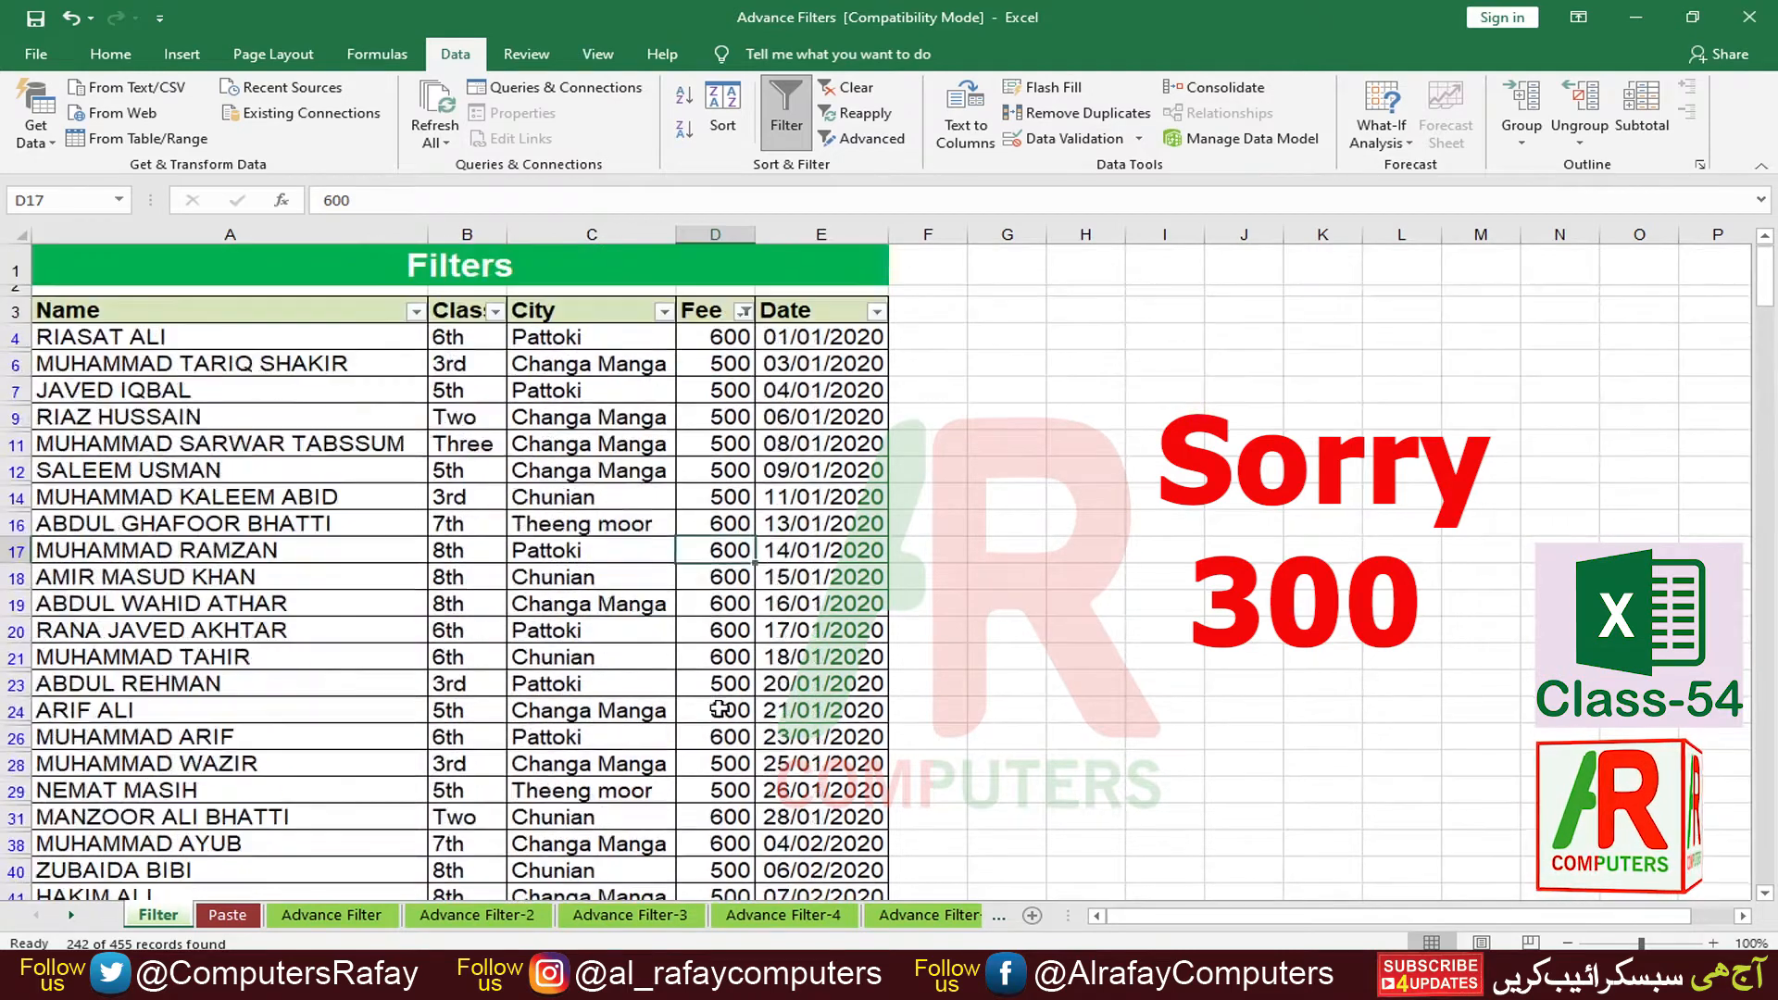
{"action": "left_click", "coordinate": [845, 87]}
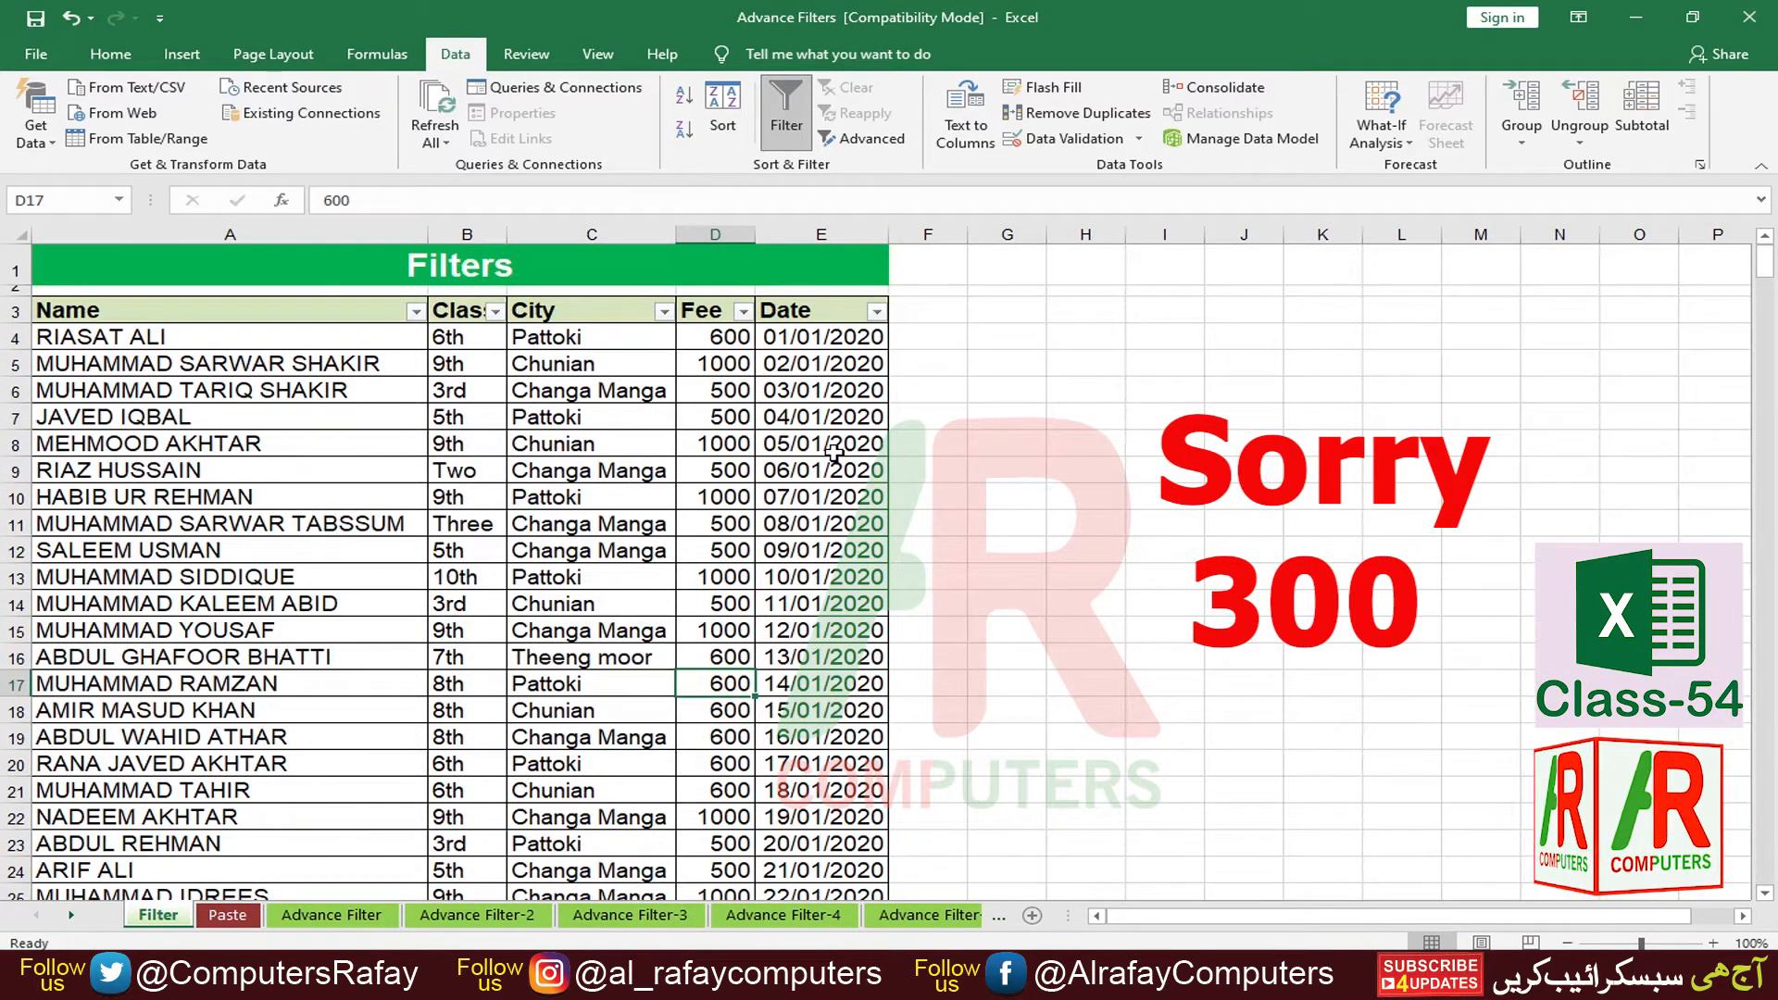
Step: Examine the 2020 months and the individual January days in the Date column's filter list
{"action": "left_click", "coordinate": [877, 312]}
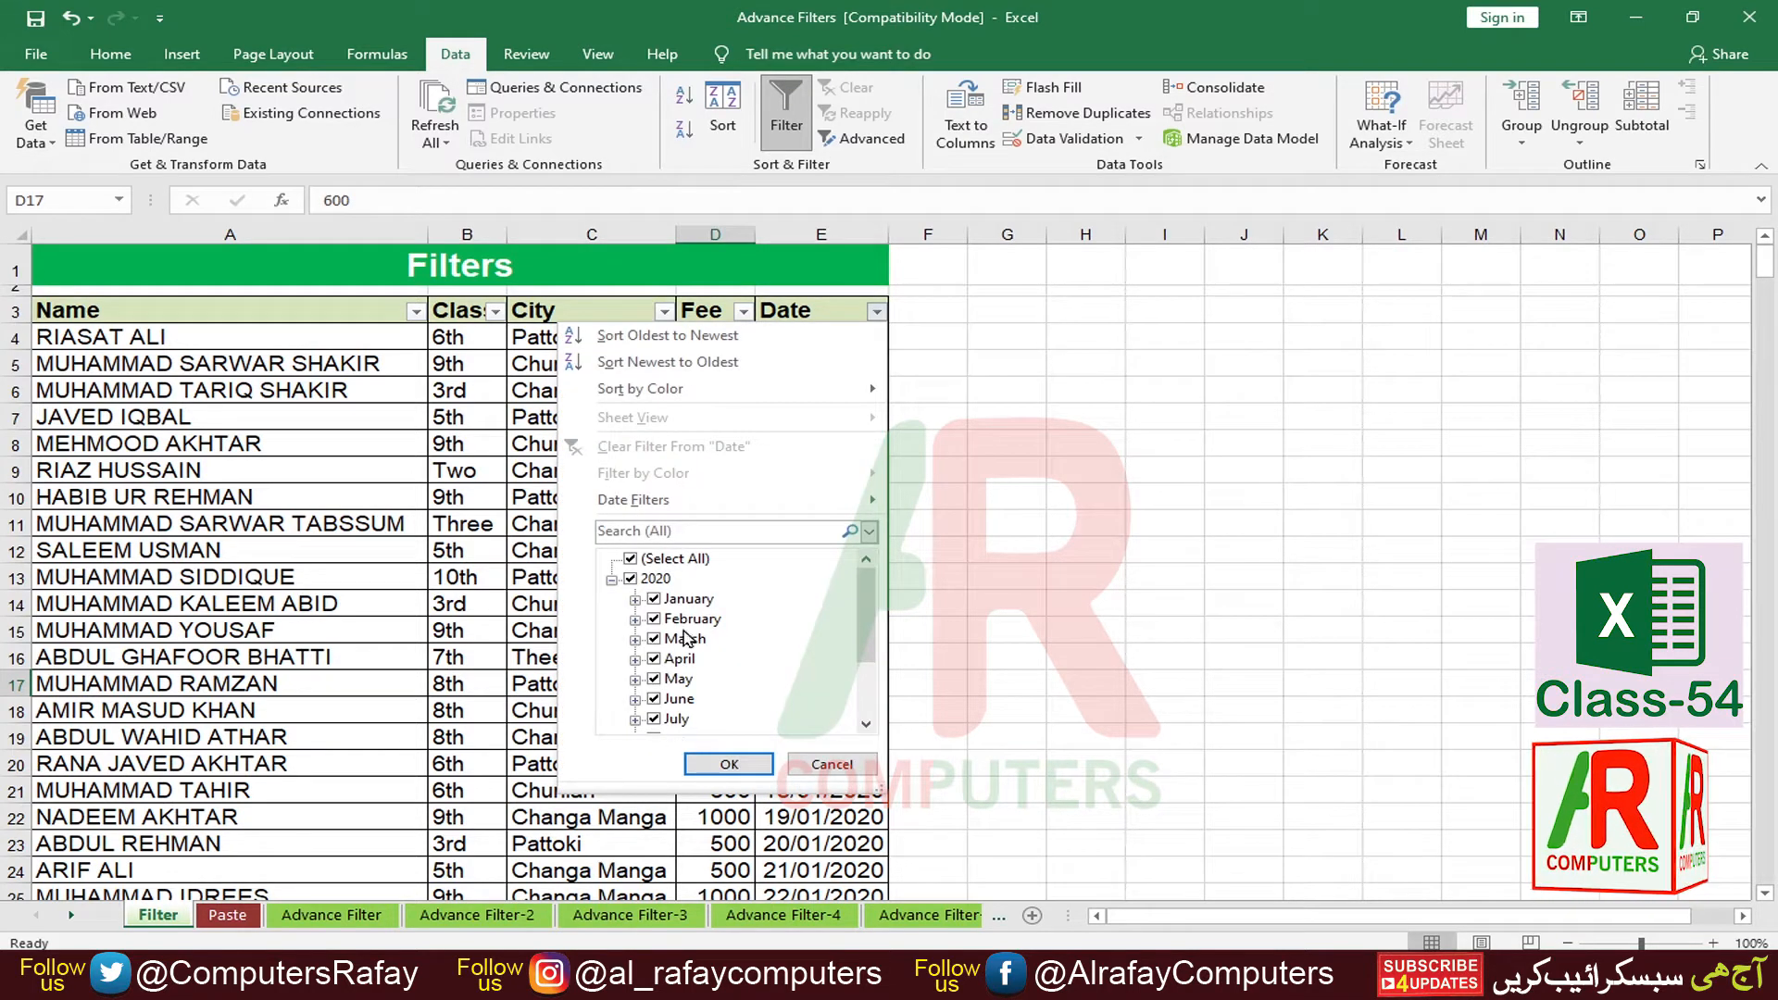
{"action": "left_click_drag", "start_coordinate": [867, 648], "coordinate": [871, 696]}
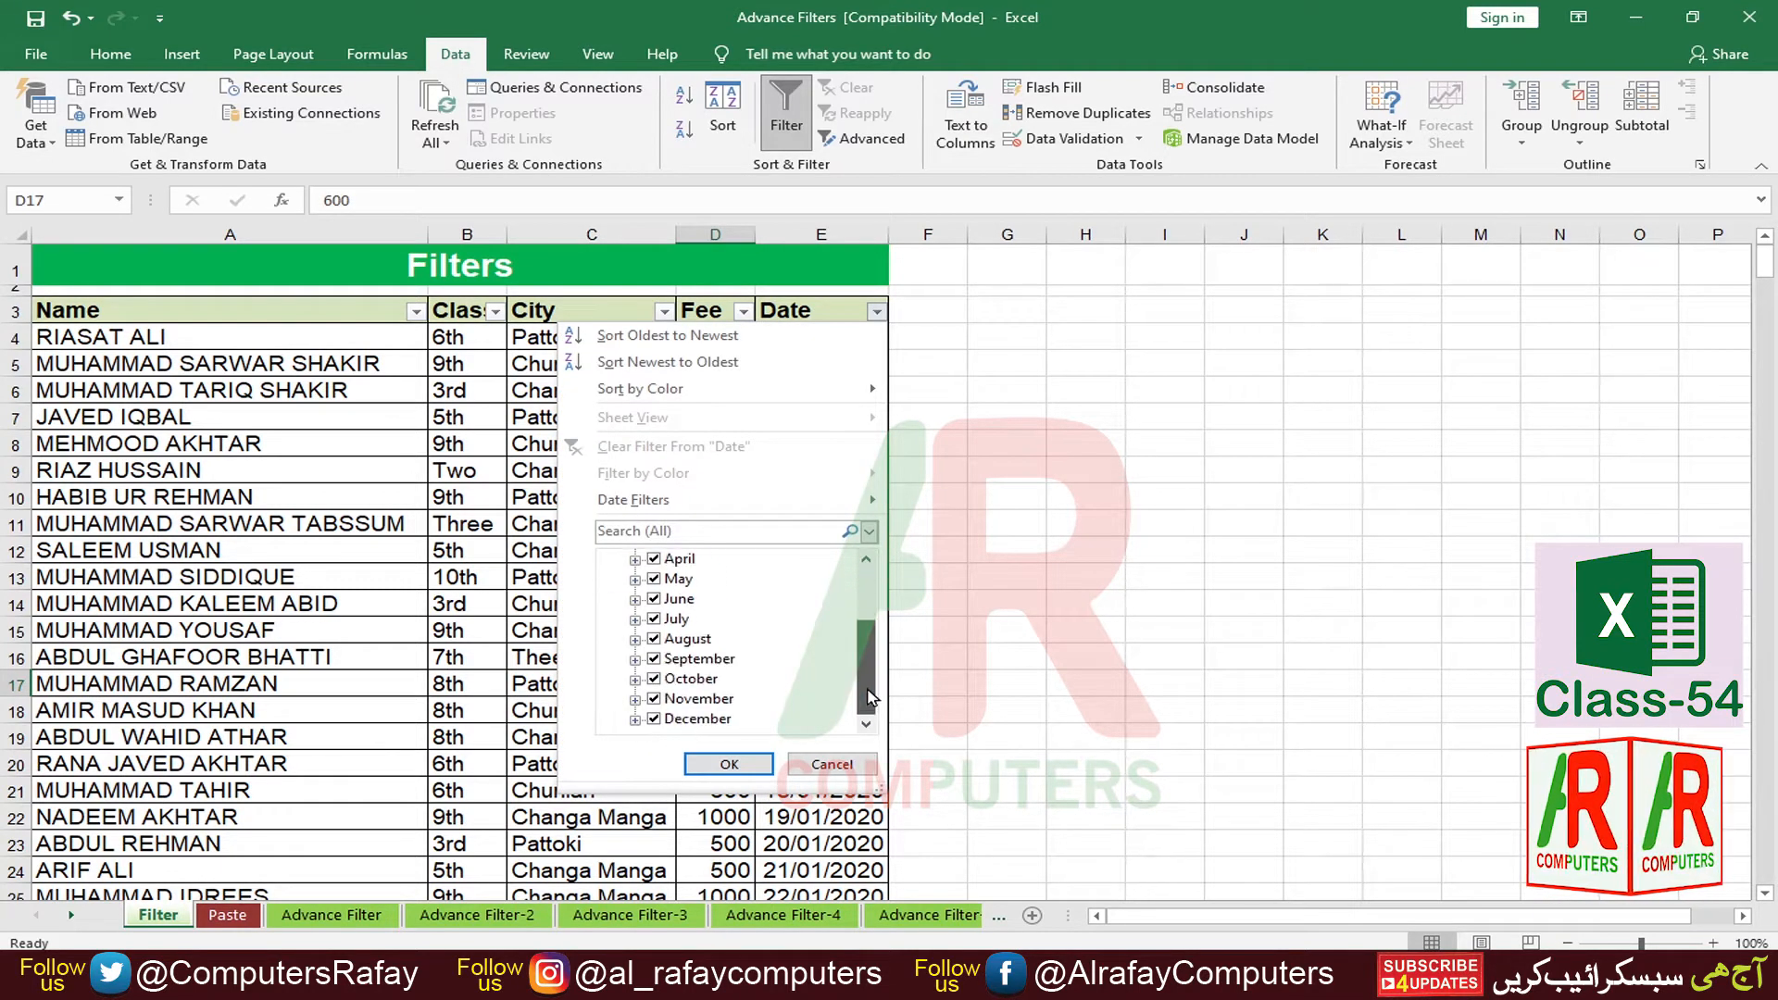
{"action": "scroll", "coordinate": [871, 727], "scroll_direction": "up", "scroll_amount": 2}
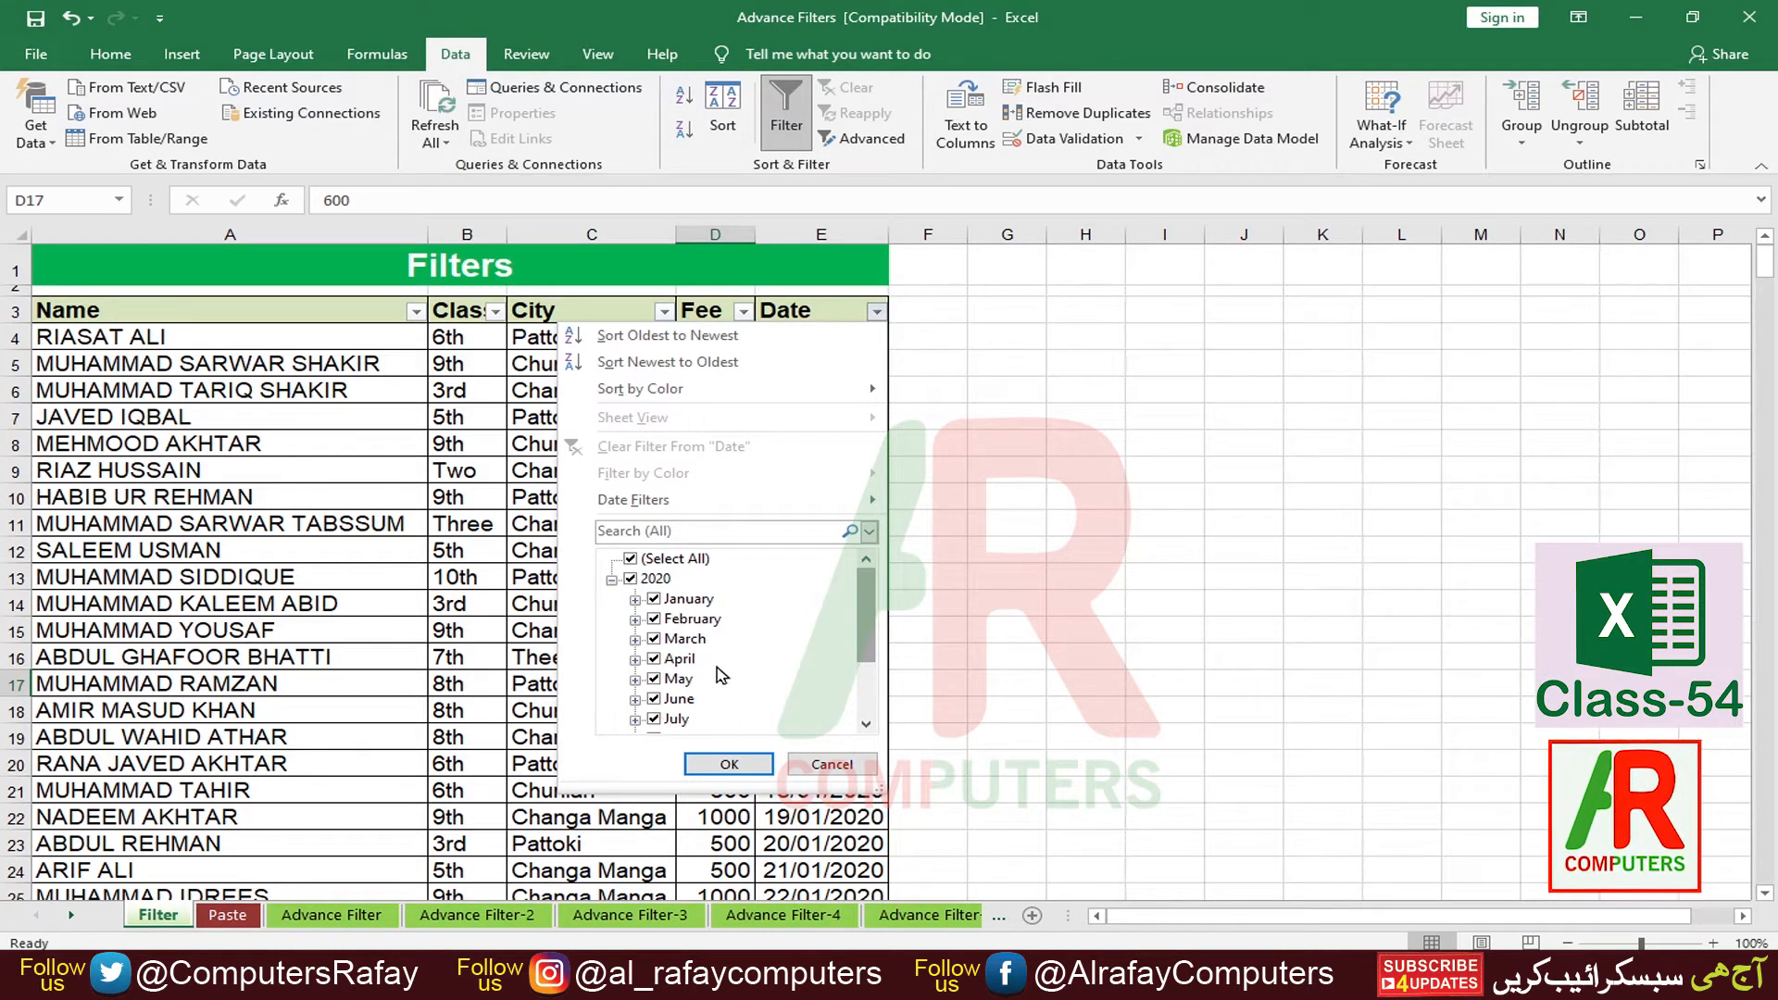
{"action": "left_click", "coordinate": [636, 600]}
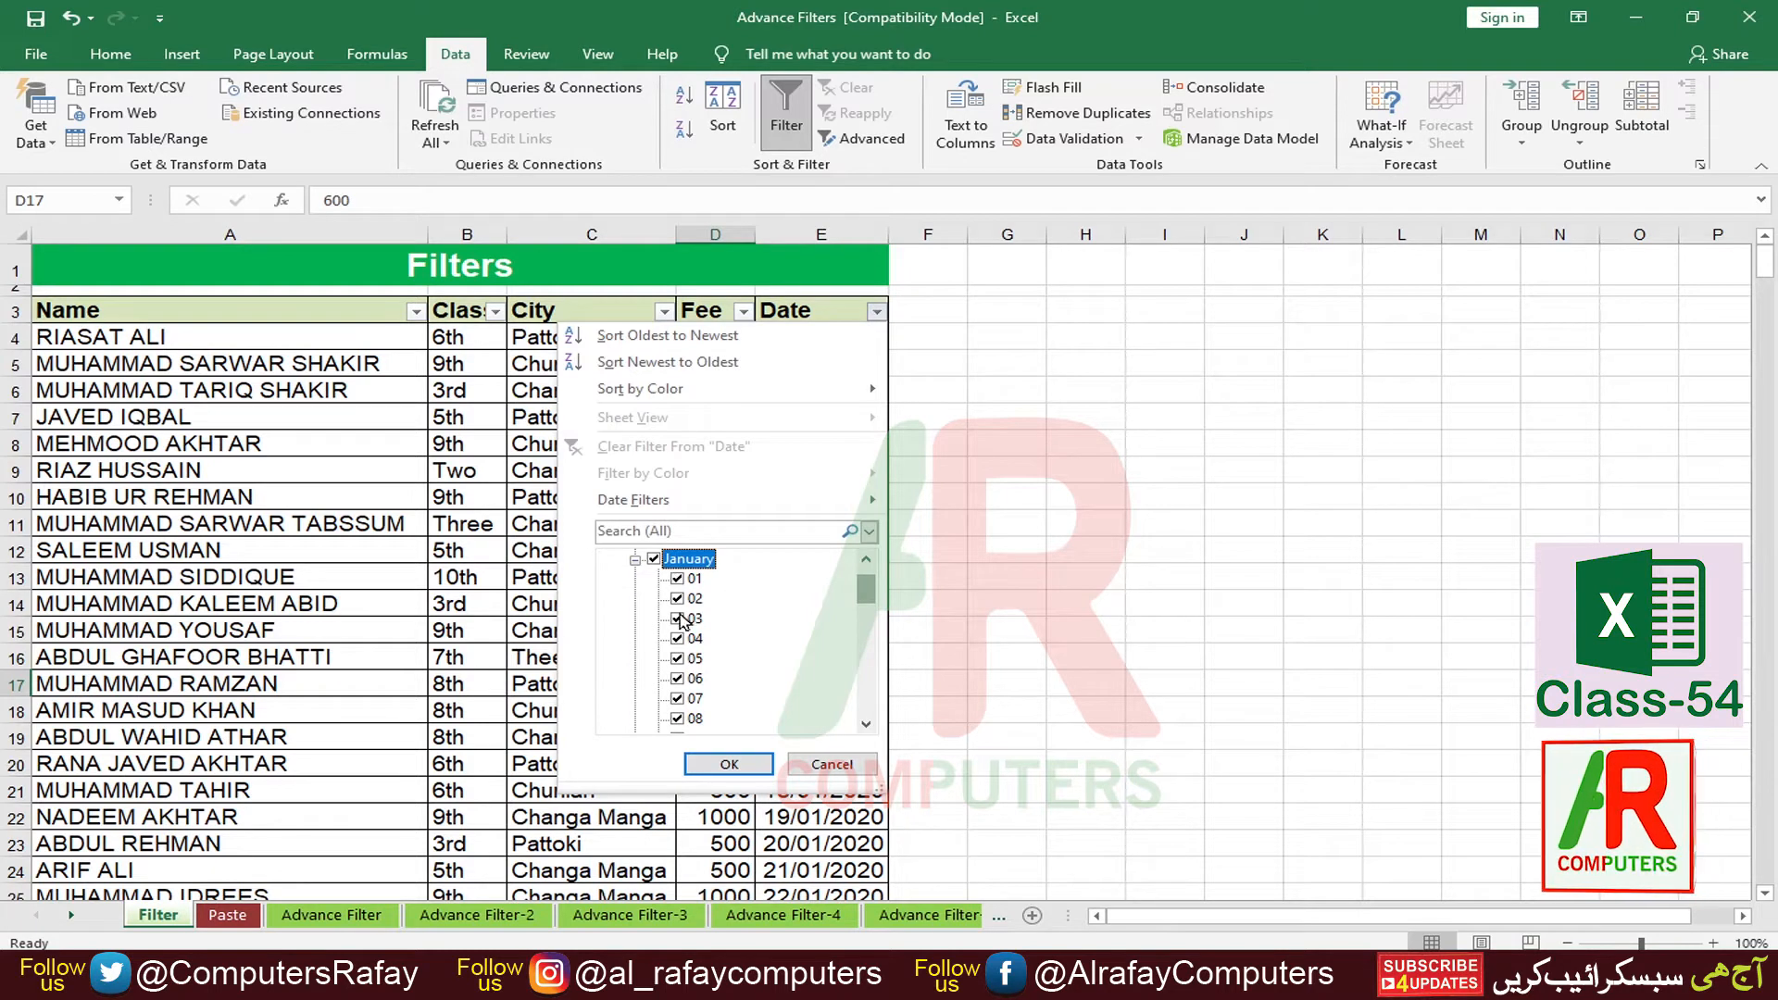
{"action": "scroll", "coordinate": [690, 635], "scroll_direction": "down", "scroll_amount": 4}
{"action": "scroll", "coordinate": [695, 639], "scroll_direction": "down", "scroll_amount": 8}
{"action": "scroll", "coordinate": [708, 620], "scroll_direction": "up", "scroll_amount": 7}
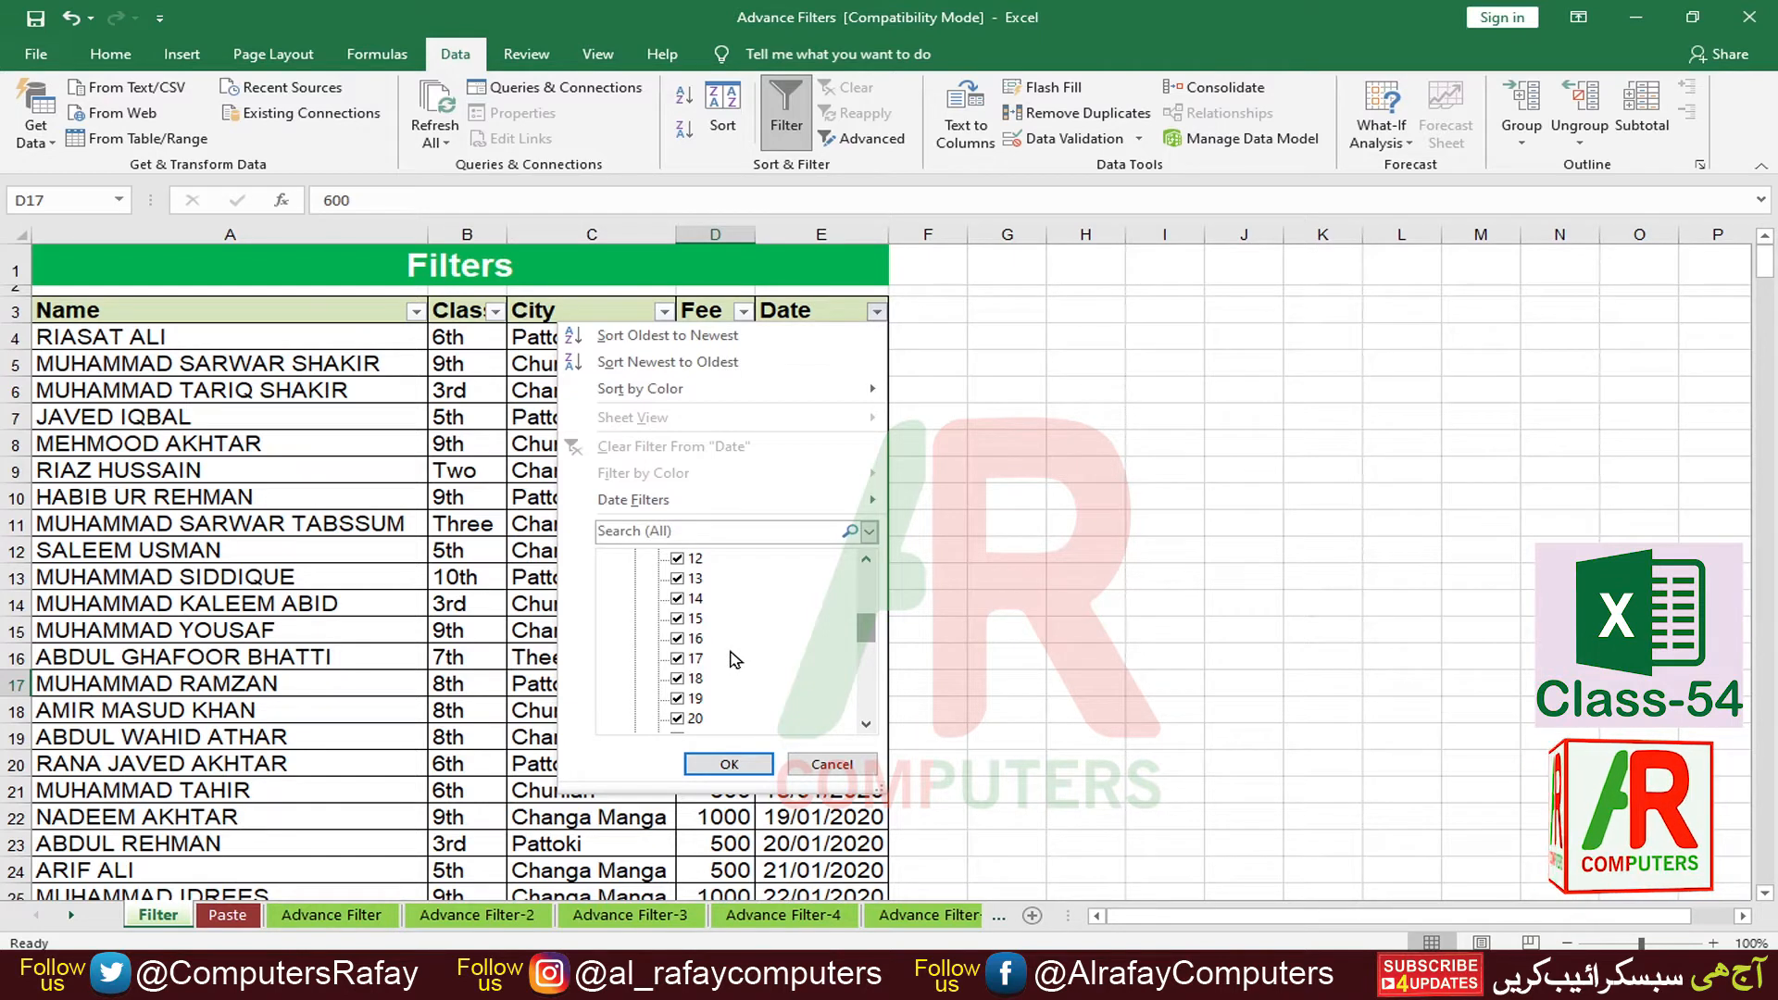
{"action": "scroll", "coordinate": [713, 648], "scroll_direction": "up", "scroll_amount": 5}
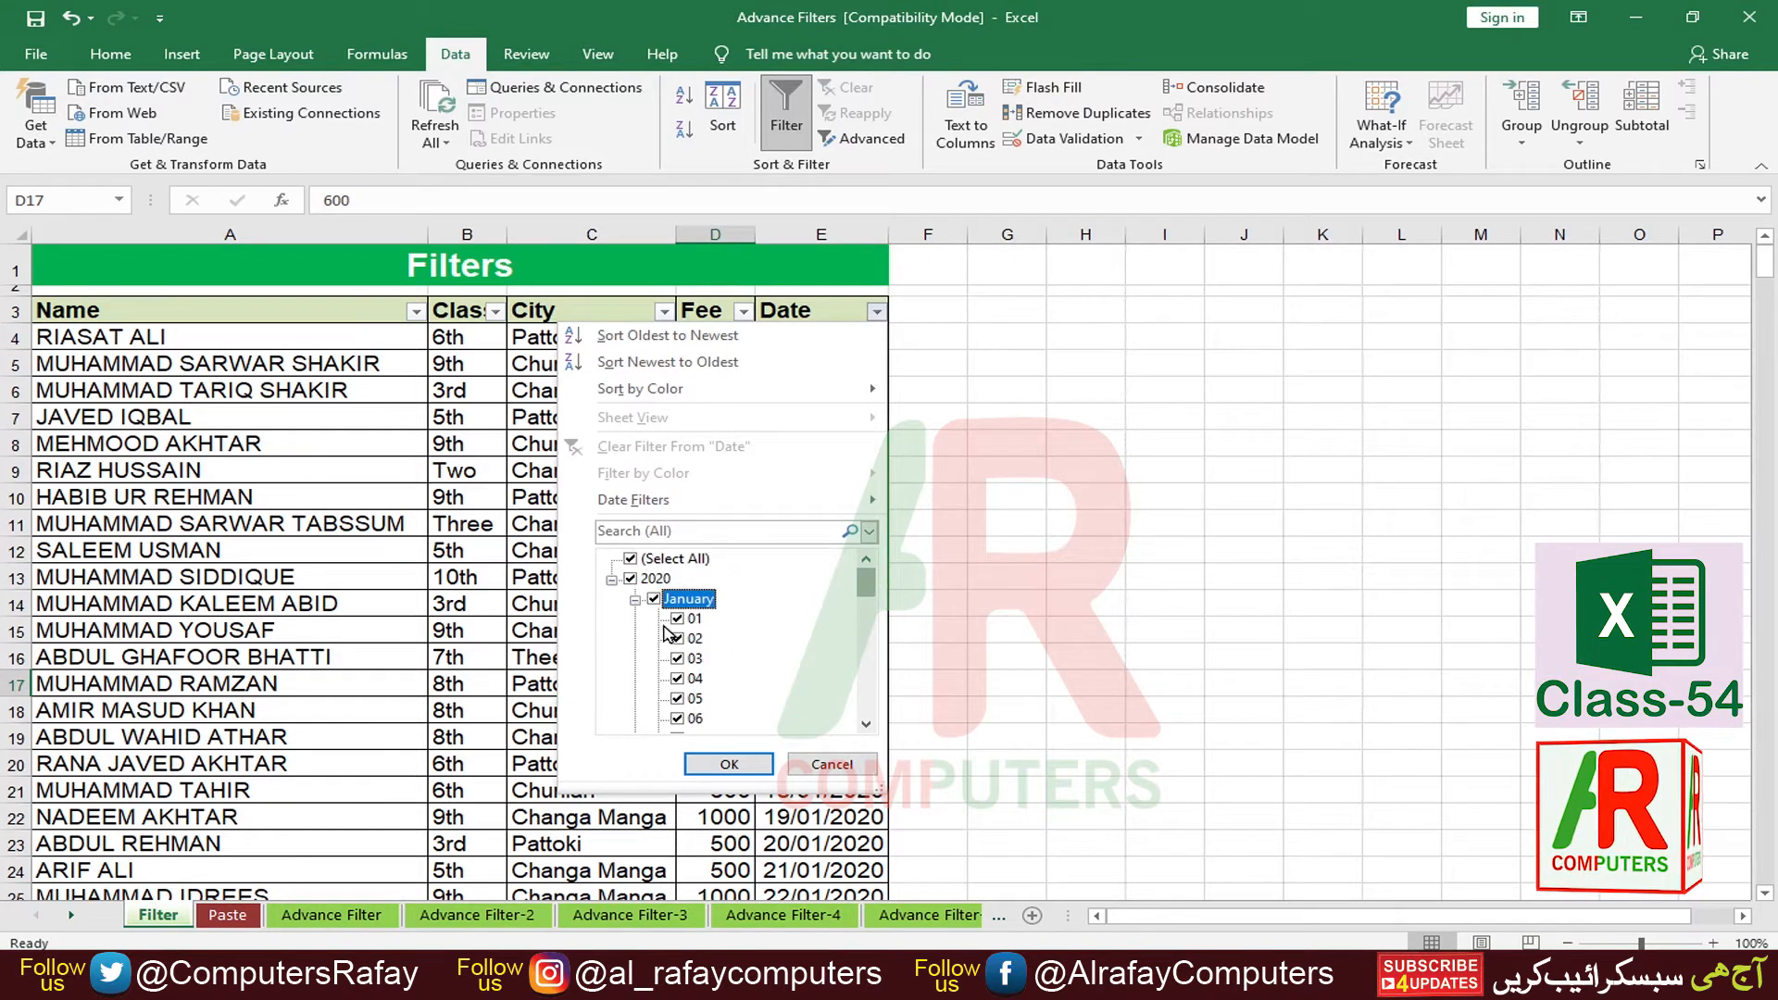
{"action": "left_click", "coordinate": [637, 600]}
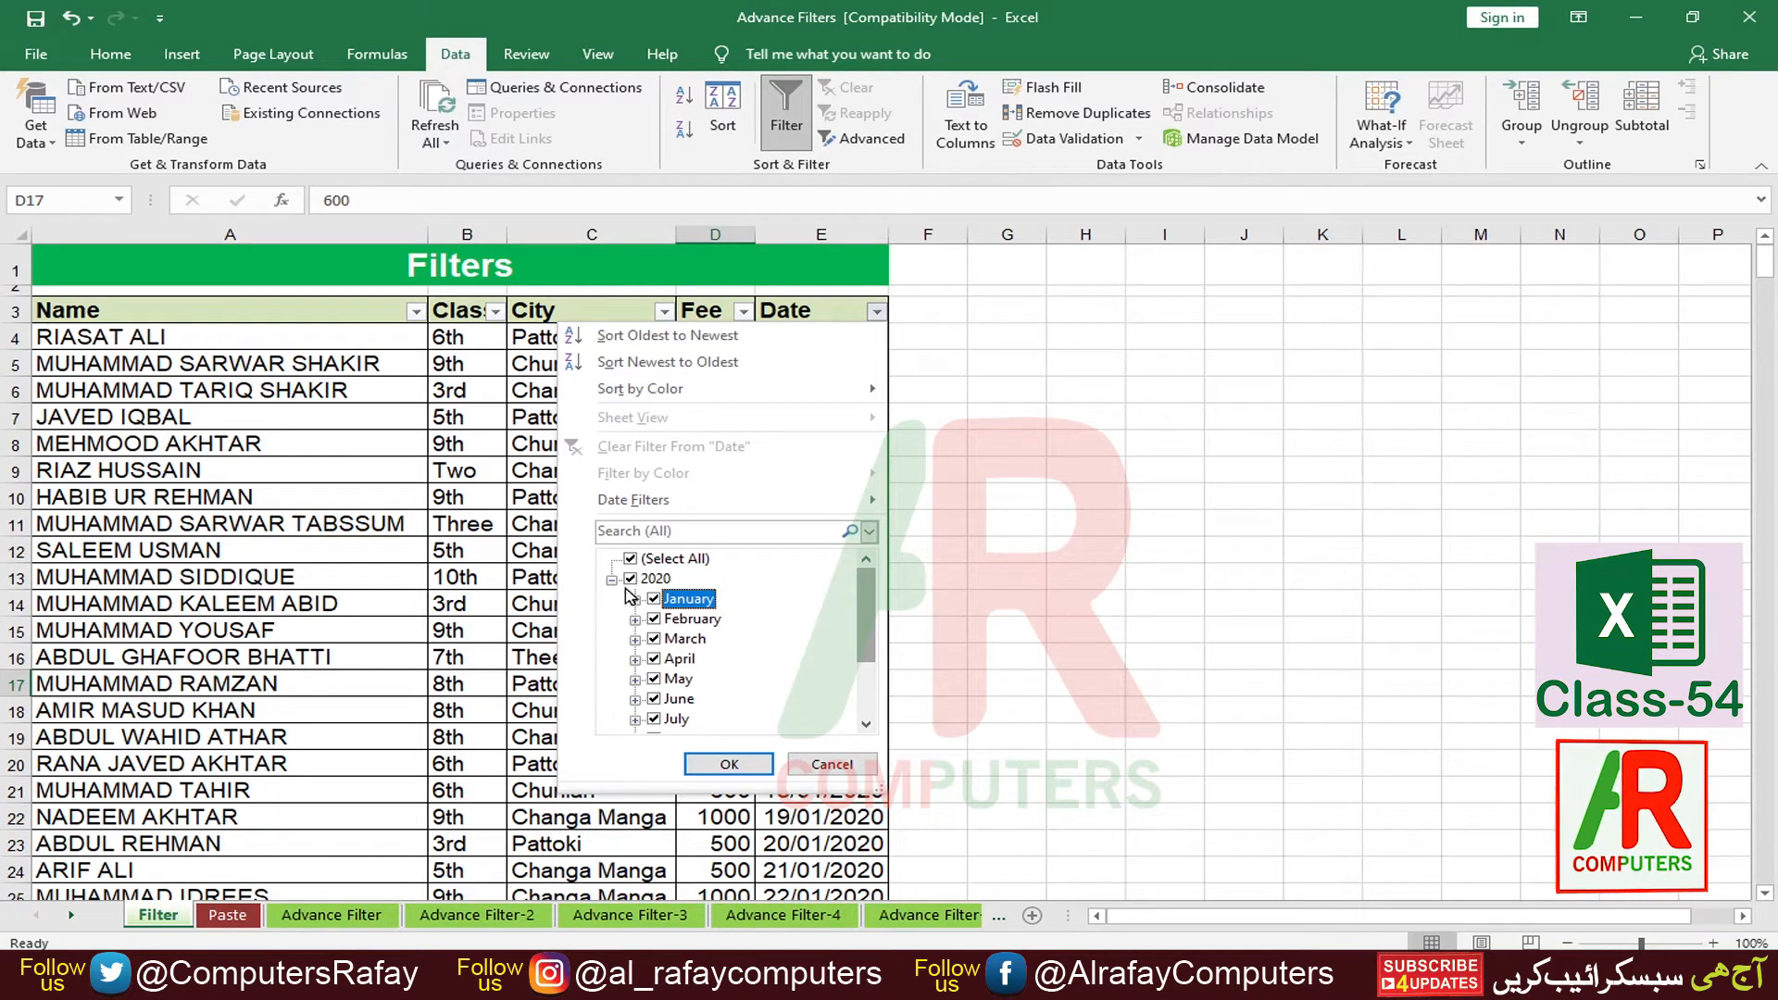
Step: Filter the Date column to show only Today and review the matching rows
{"action": "mouse_move", "coordinate": [631, 503]}
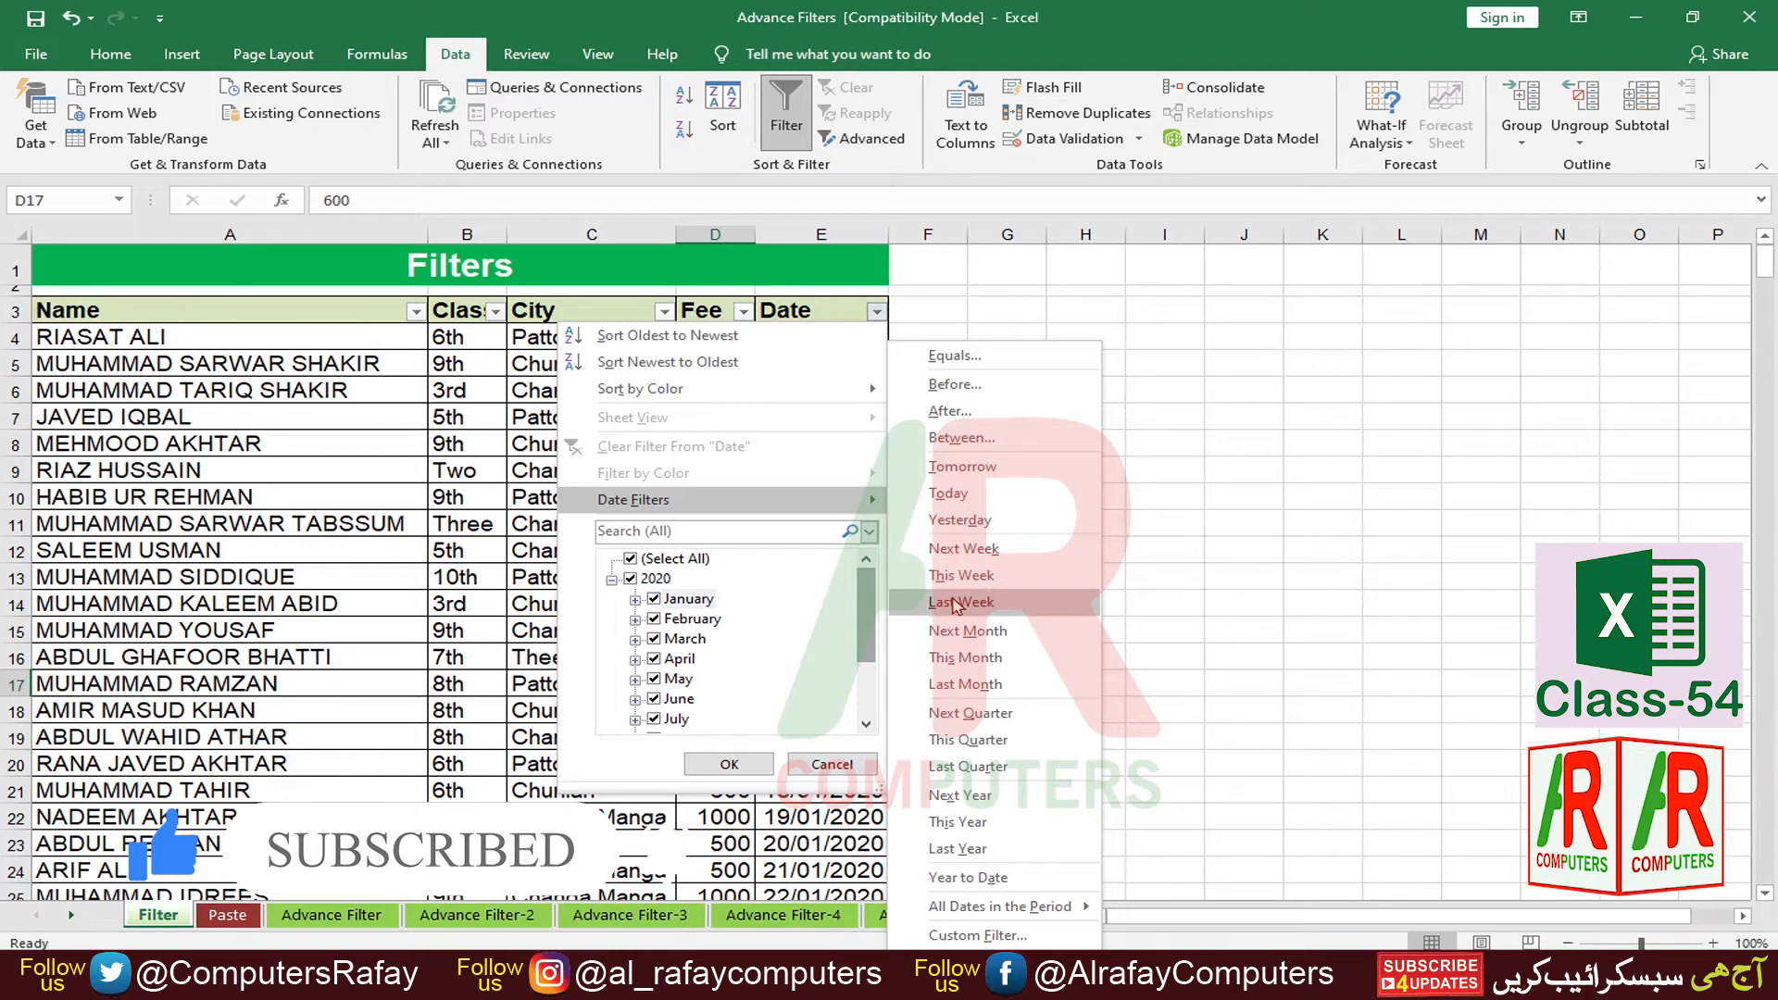
{"action": "left_click", "coordinate": [960, 500]}
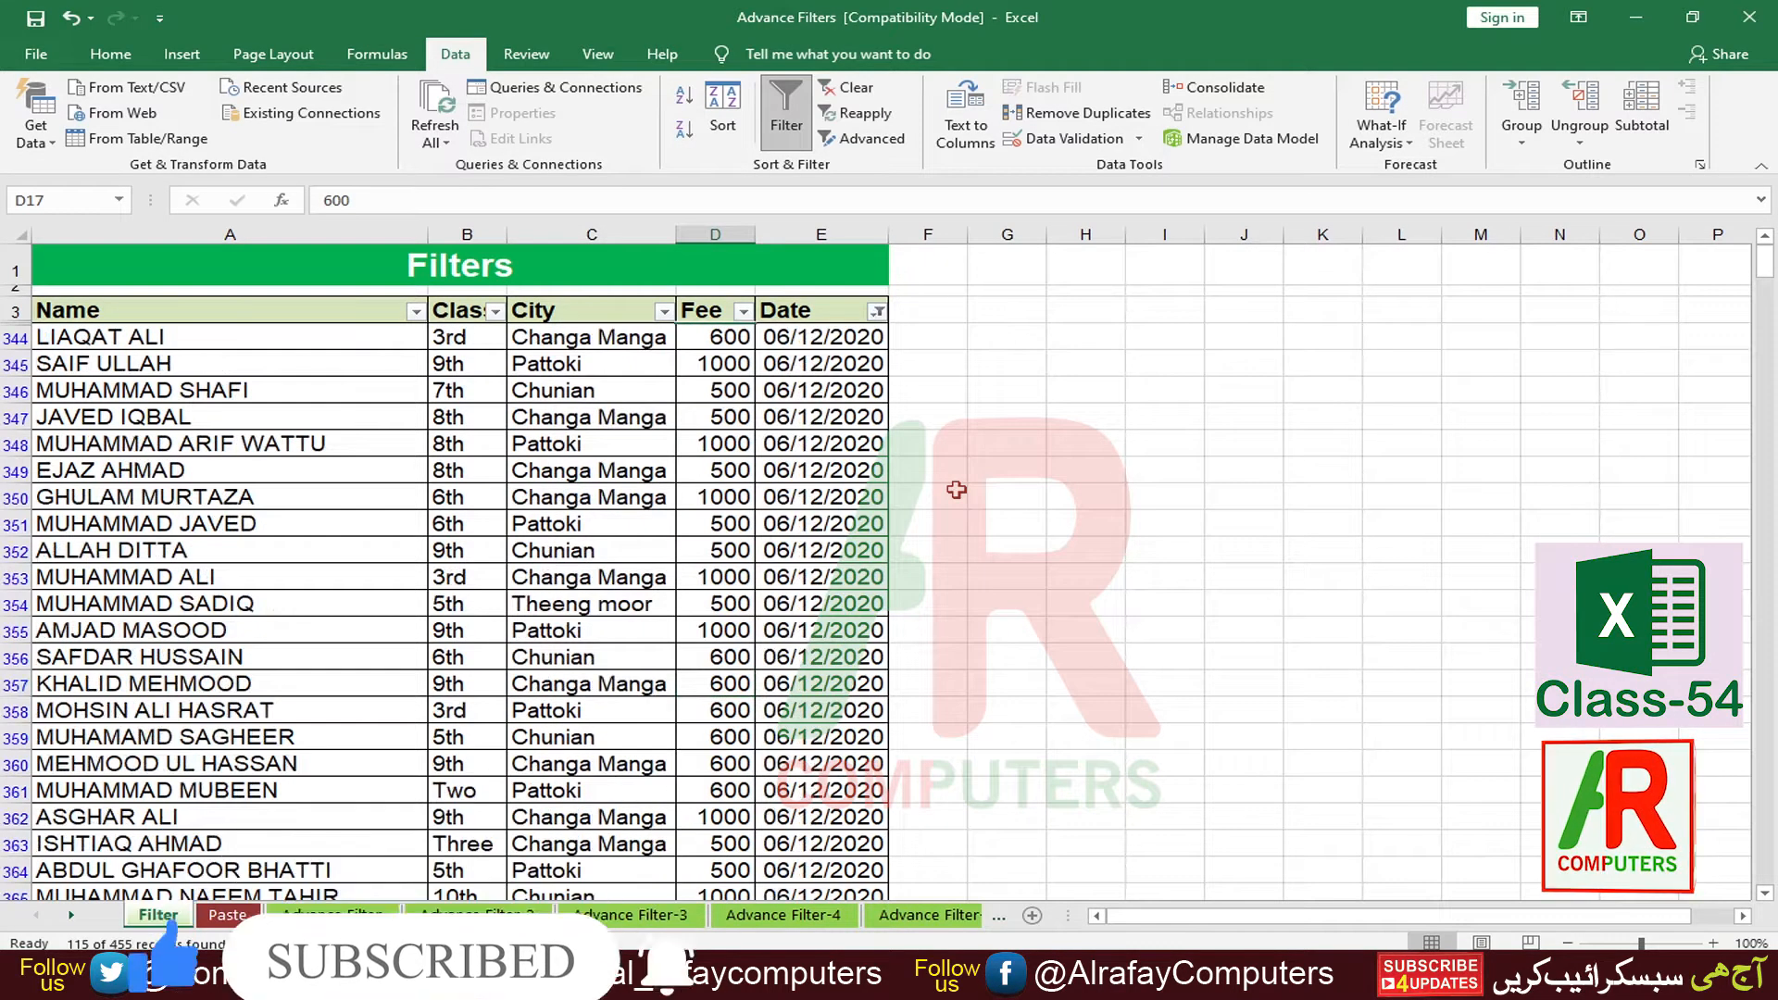
{"action": "scroll", "coordinate": [808, 472], "scroll_direction": "down", "scroll_amount": 20}
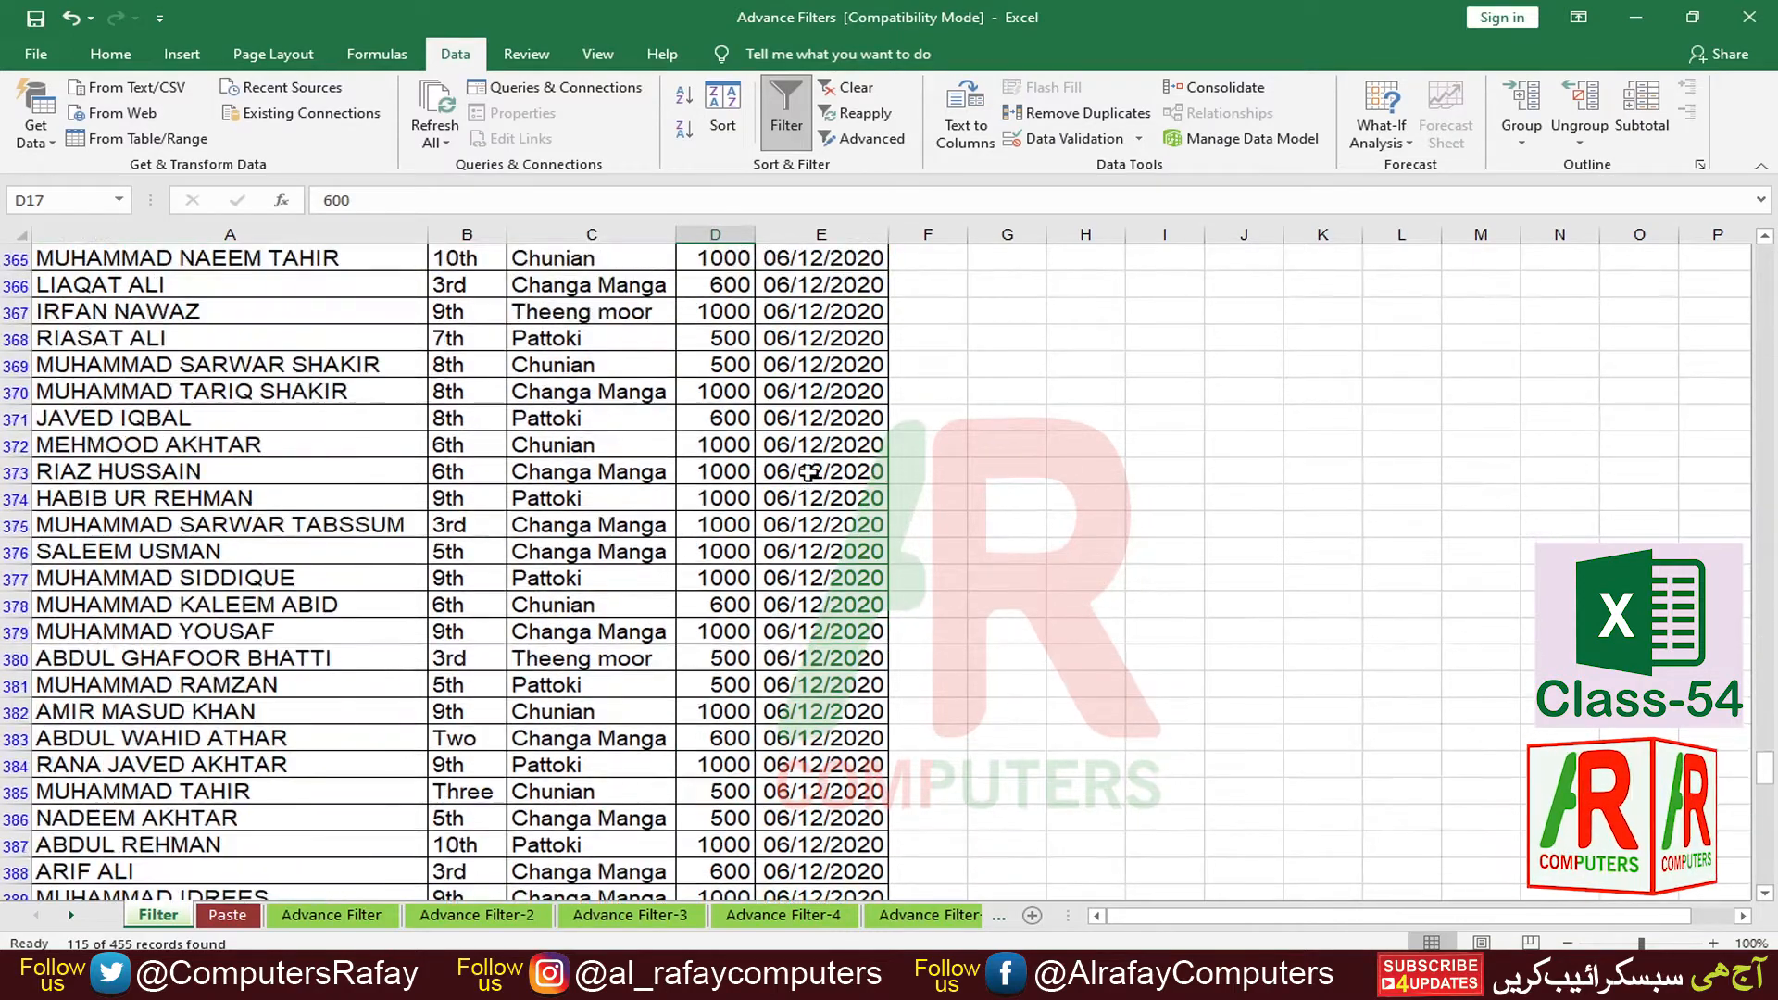
{"action": "scroll", "coordinate": [783, 542], "scroll_direction": "down", "scroll_amount": 8}
{"action": "scroll", "coordinate": [778, 560], "scroll_direction": "up", "scroll_amount": 20}
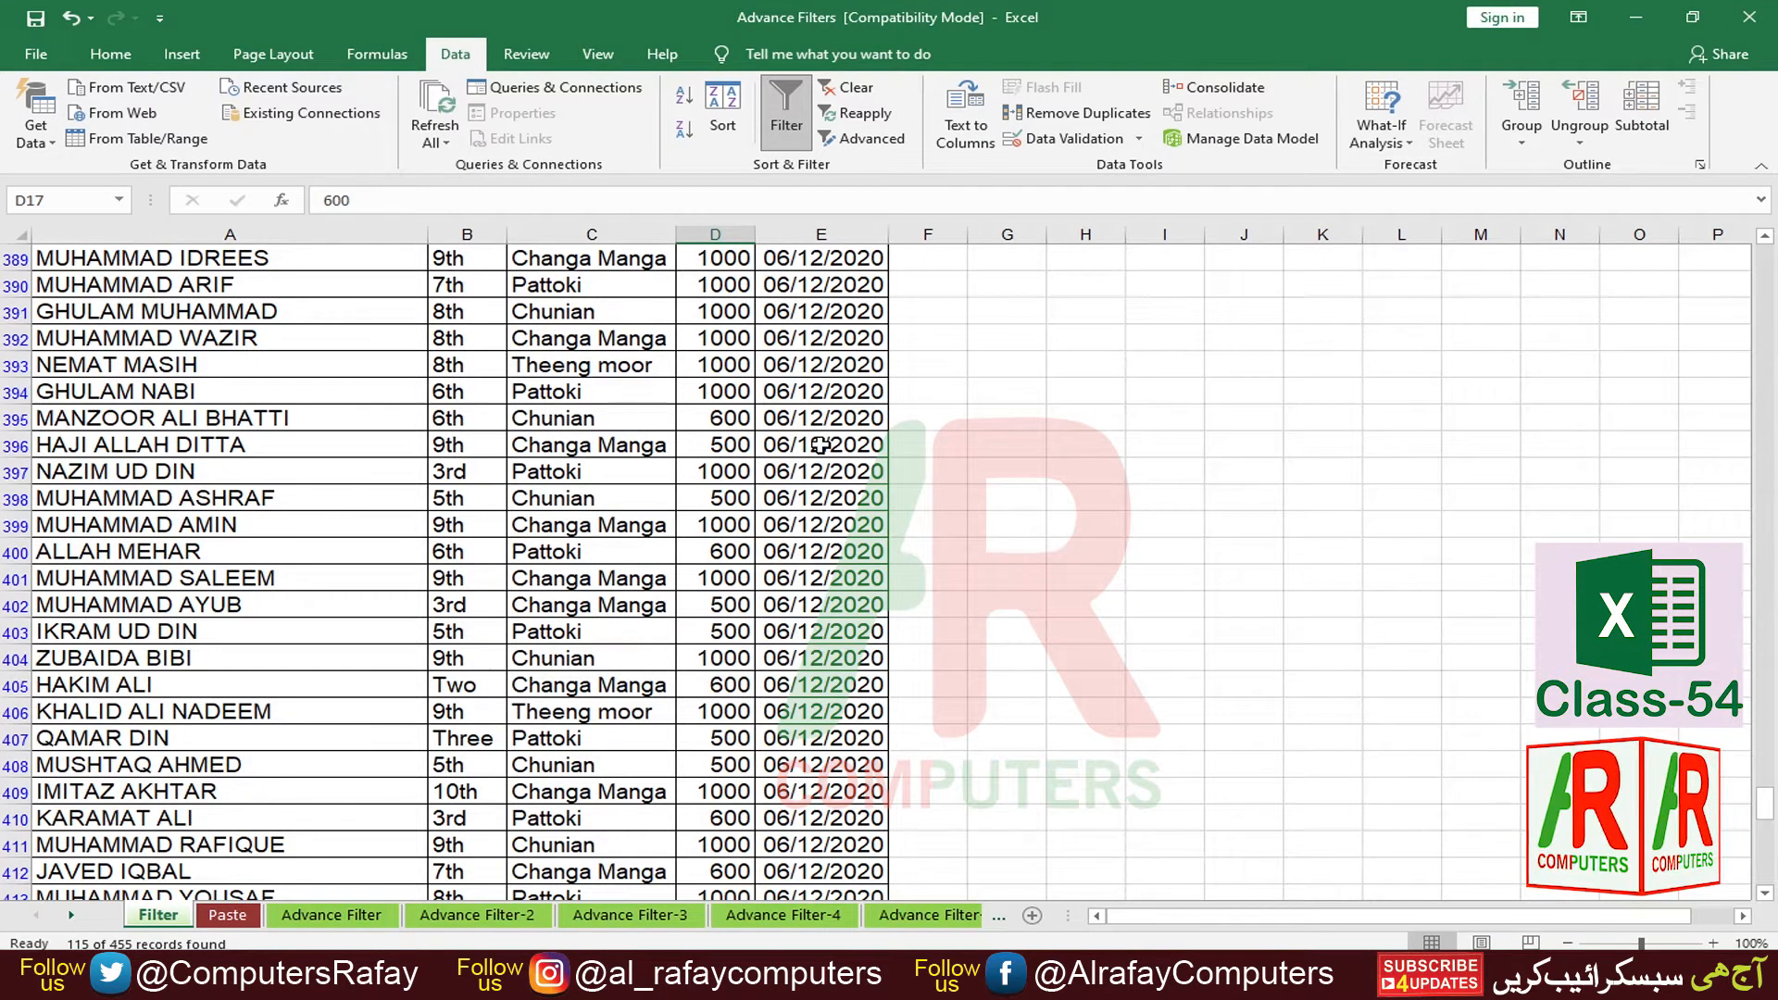
{"action": "scroll", "coordinate": [821, 446], "scroll_direction": "up", "scroll_amount": 7}
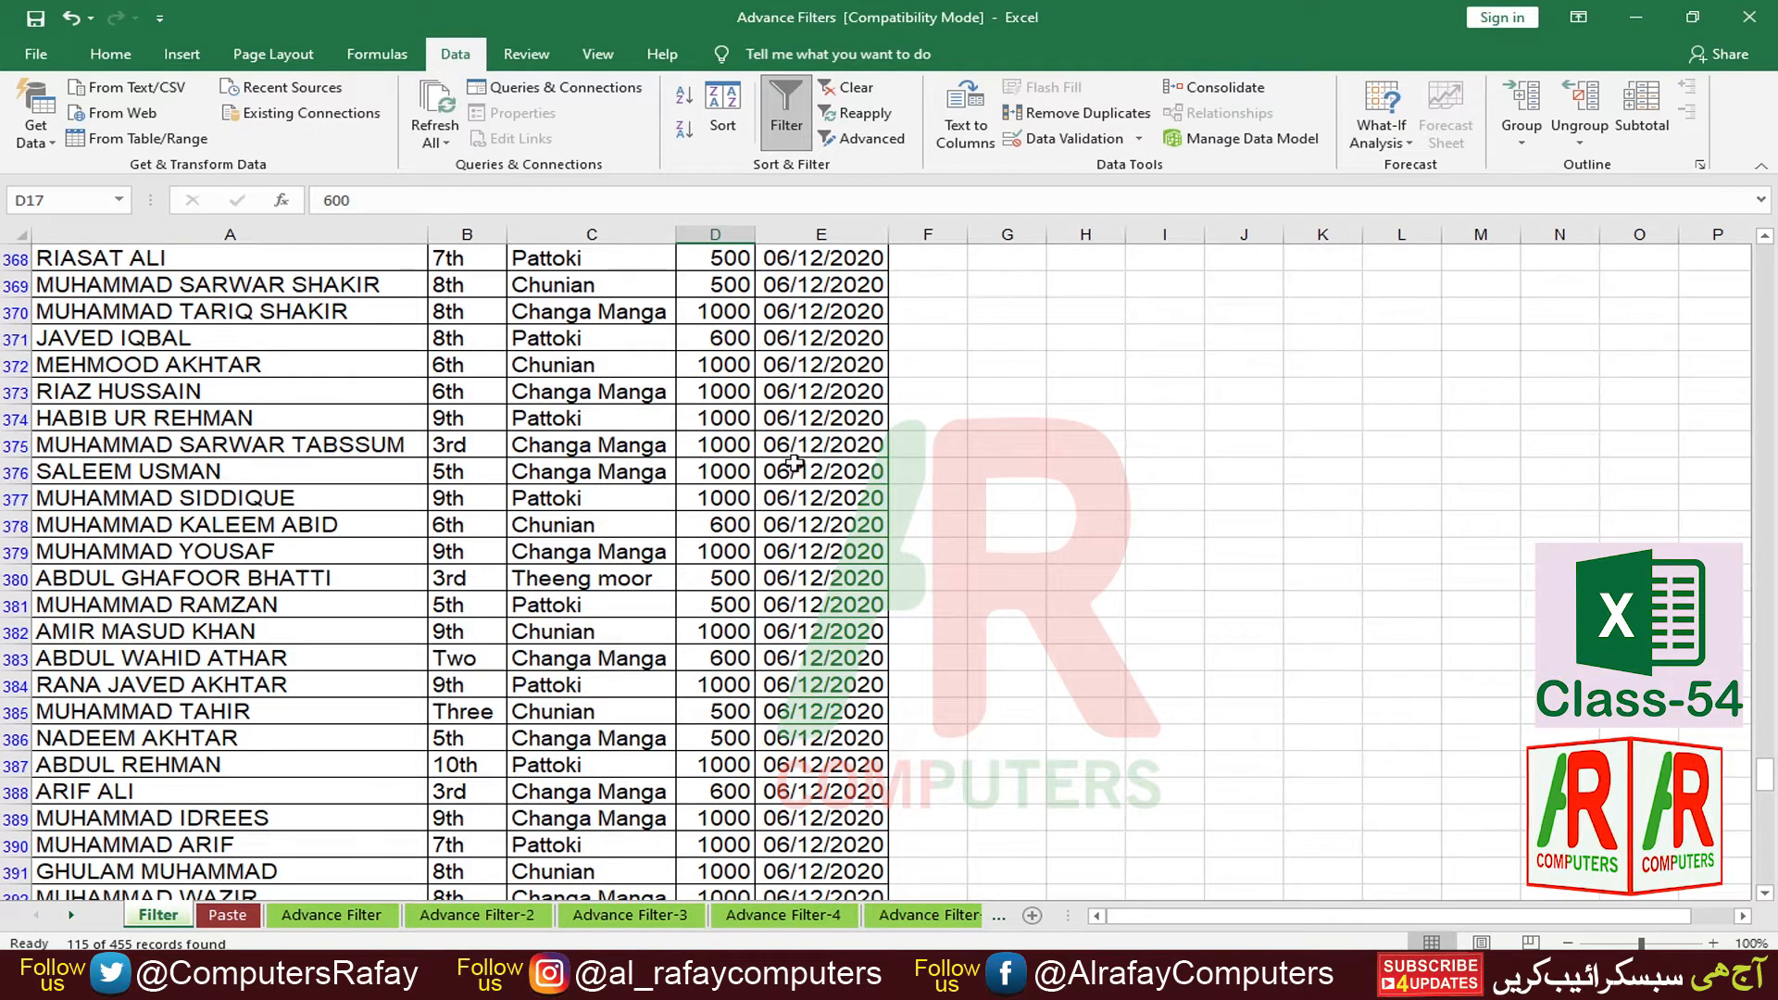
{"action": "scroll", "coordinate": [797, 463], "scroll_direction": "up", "scroll_amount": 8}
{"action": "scroll", "coordinate": [796, 382], "scroll_direction": "up", "scroll_amount": 1}
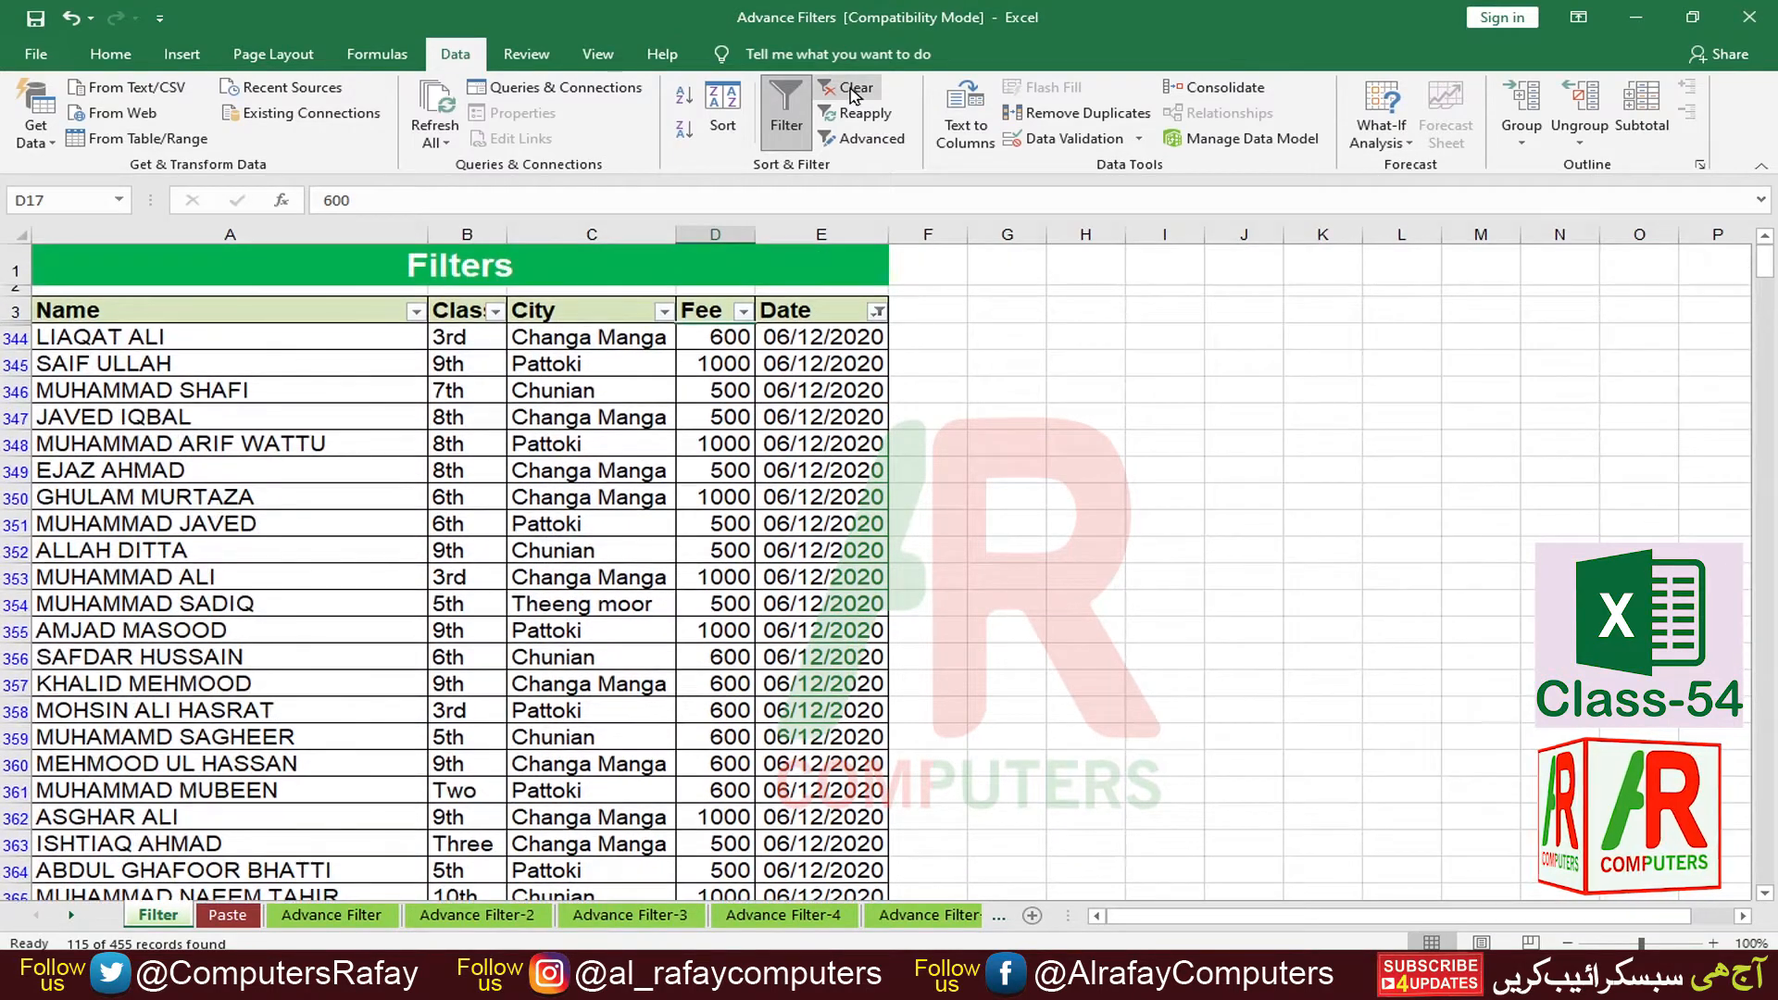
Step: Clear the Today filter, then filter the Date column to Last Month and look through the matching rows
{"action": "left_click", "coordinate": [853, 89]}
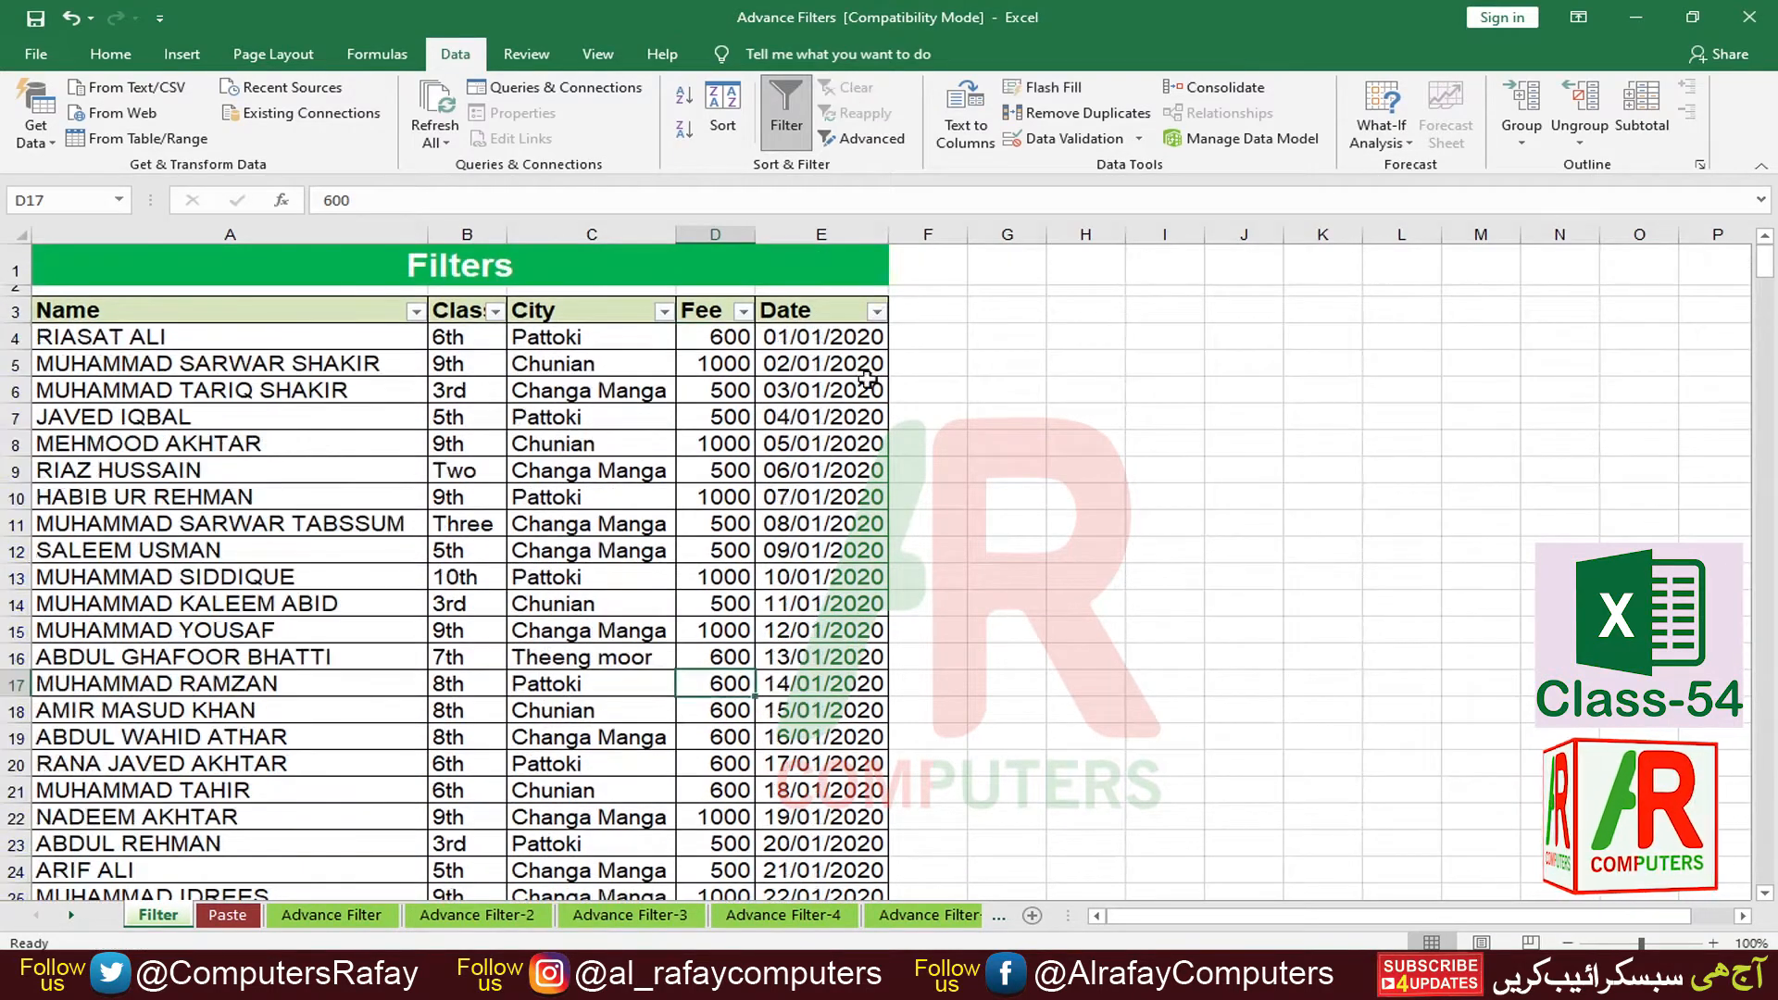
{"action": "left_click", "coordinate": [877, 313]}
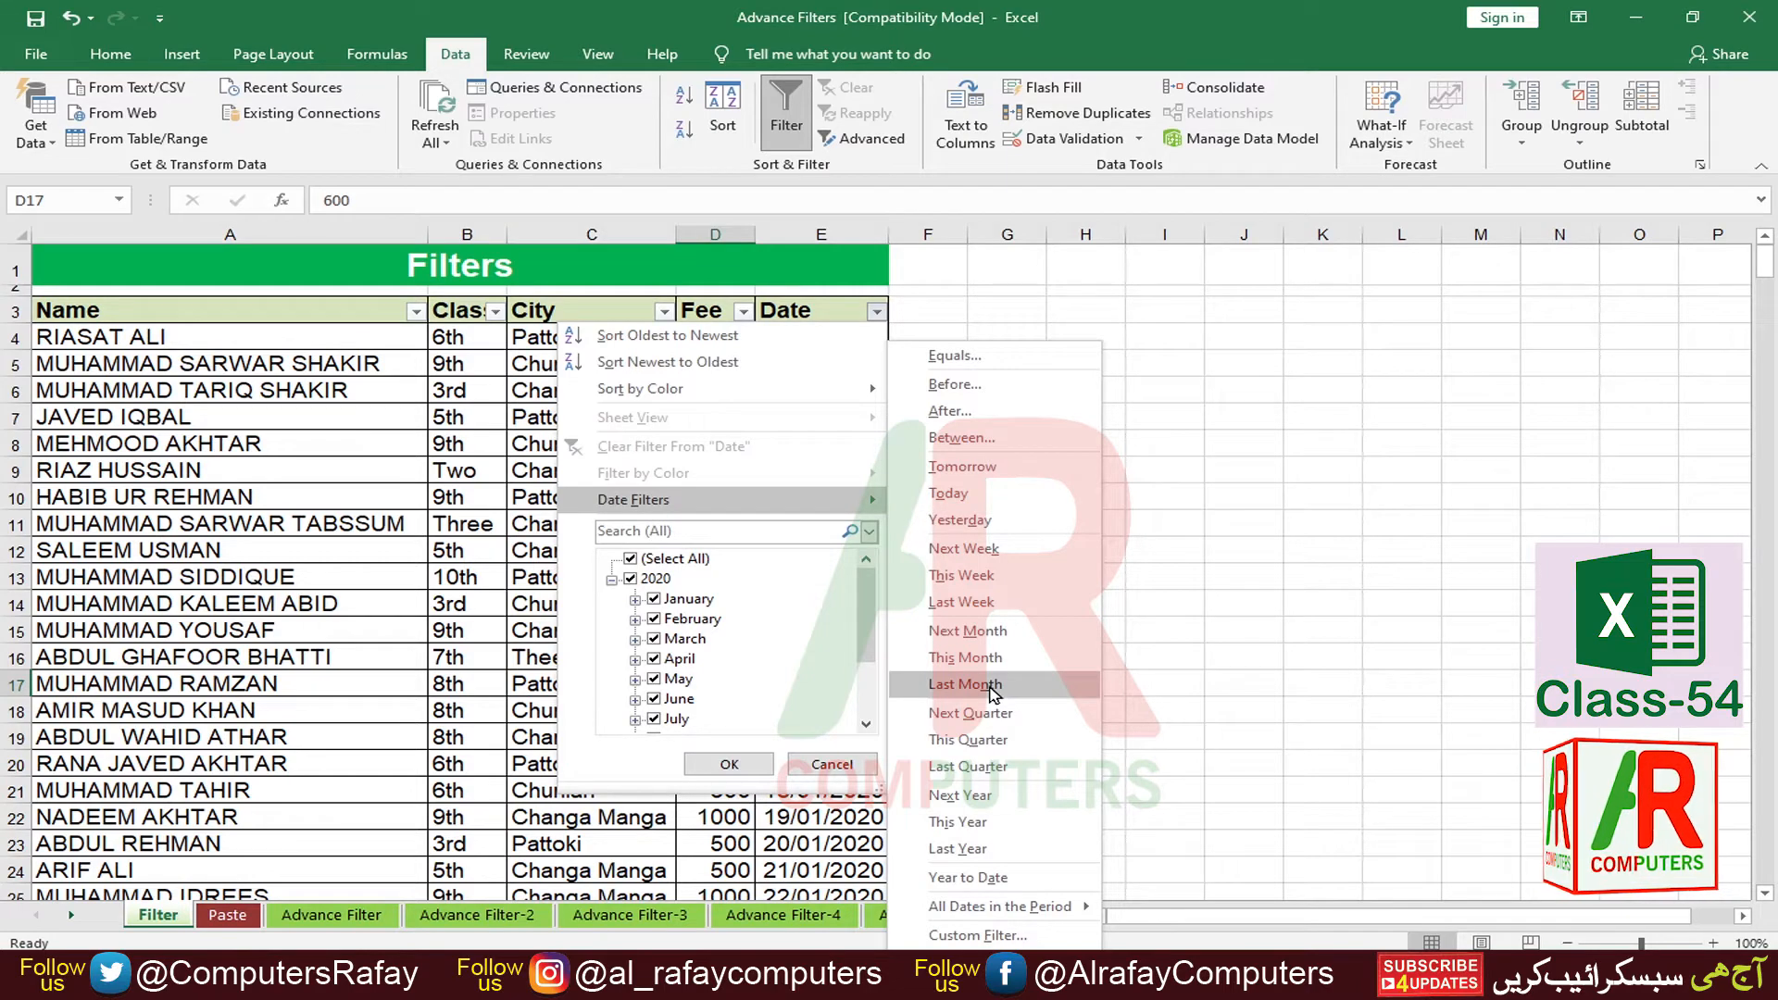
{"action": "left_click", "coordinate": [965, 685]}
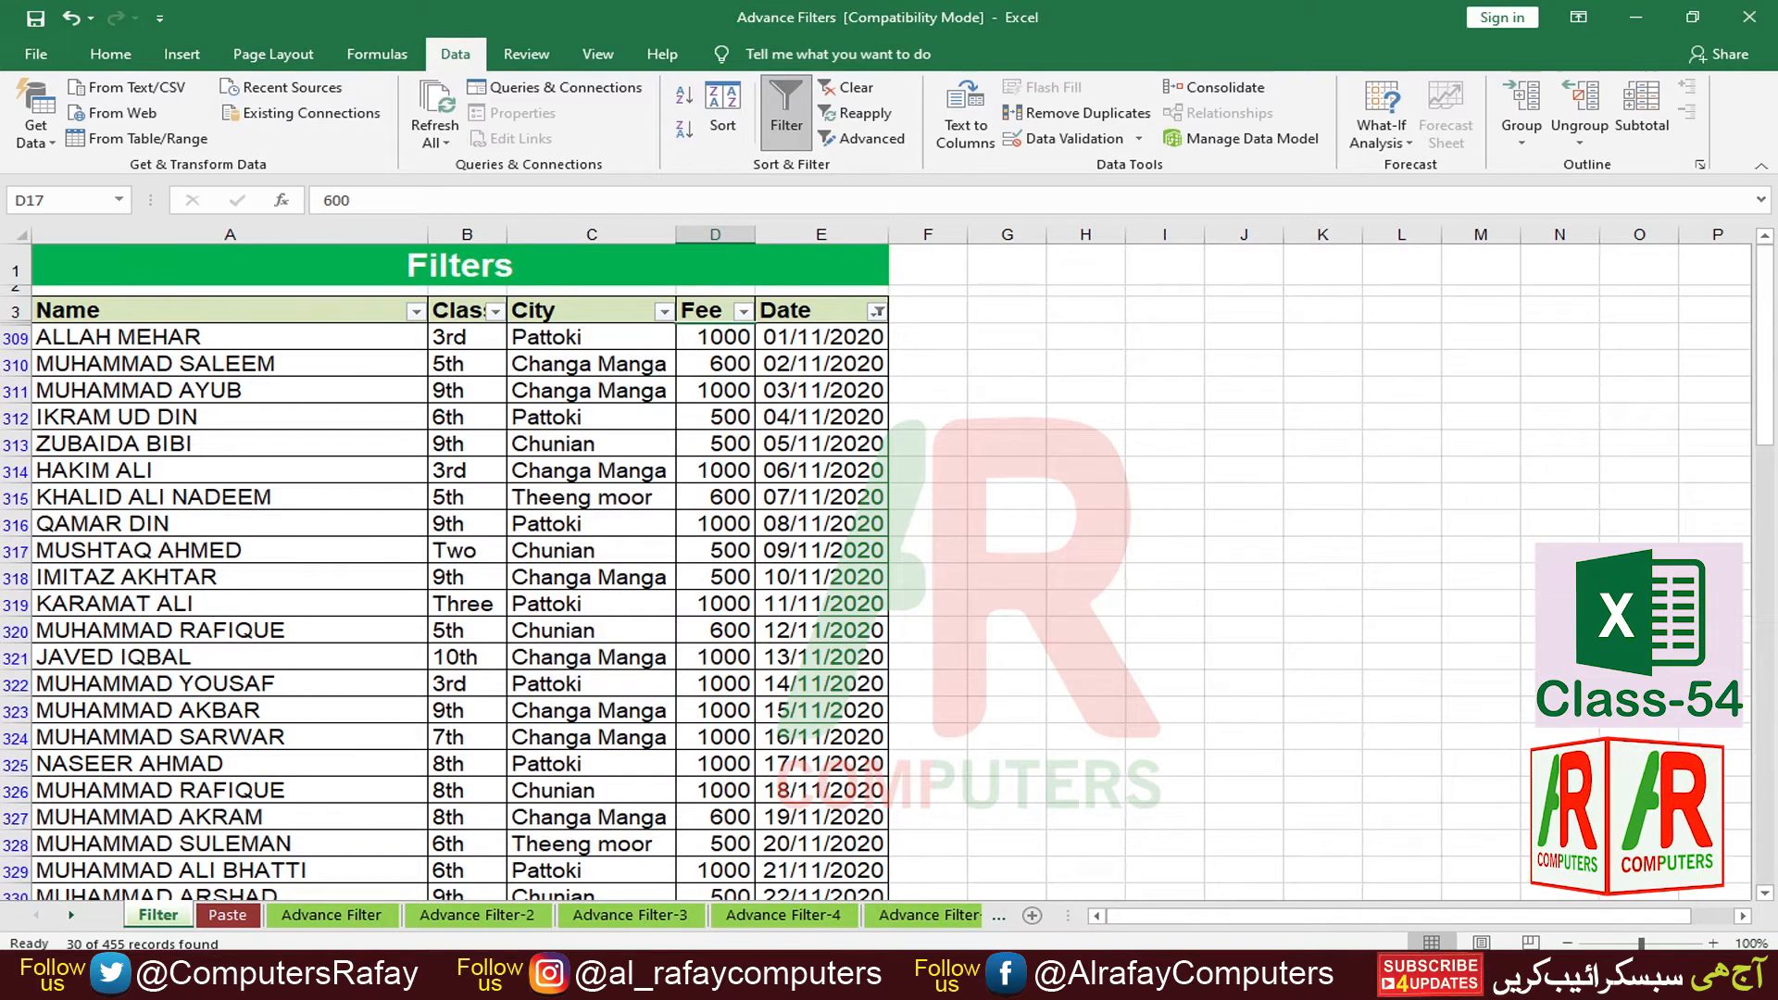
{"action": "scroll", "coordinate": [726, 731], "scroll_direction": "down", "scroll_amount": 8}
{"action": "scroll", "coordinate": [726, 732], "scroll_direction": "up", "scroll_amount": 7}
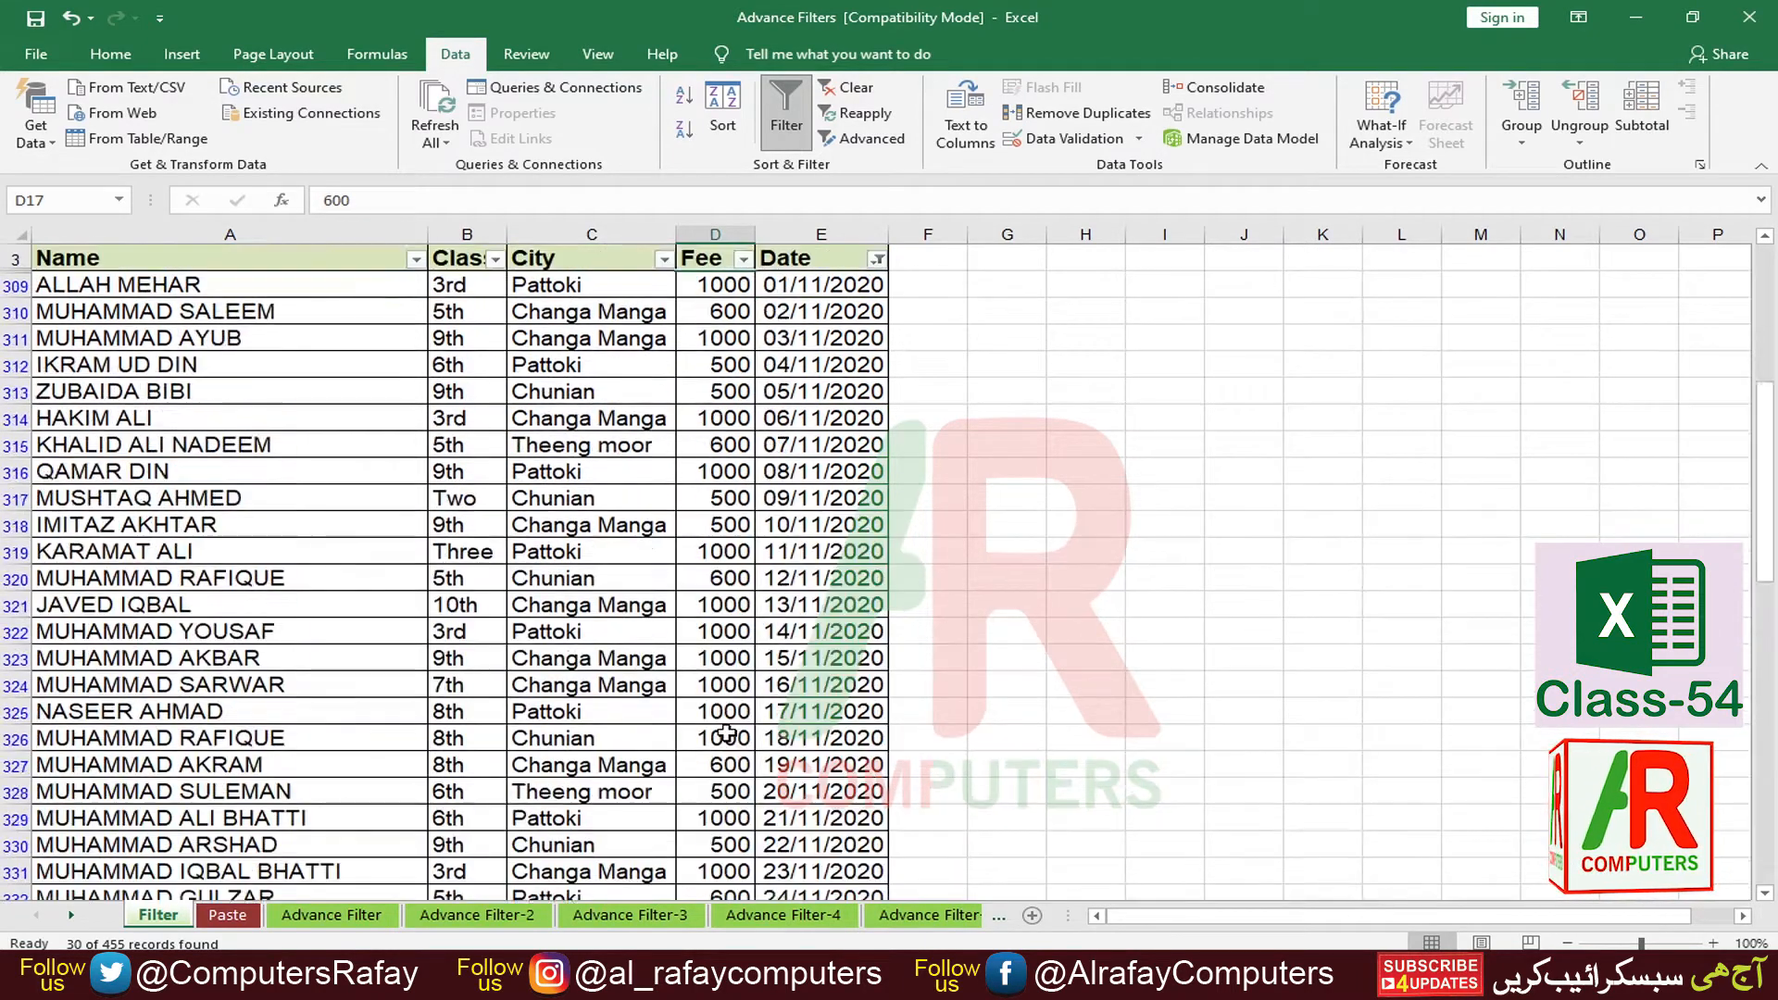
{"action": "scroll", "coordinate": [726, 731], "scroll_direction": "up", "scroll_amount": 1}
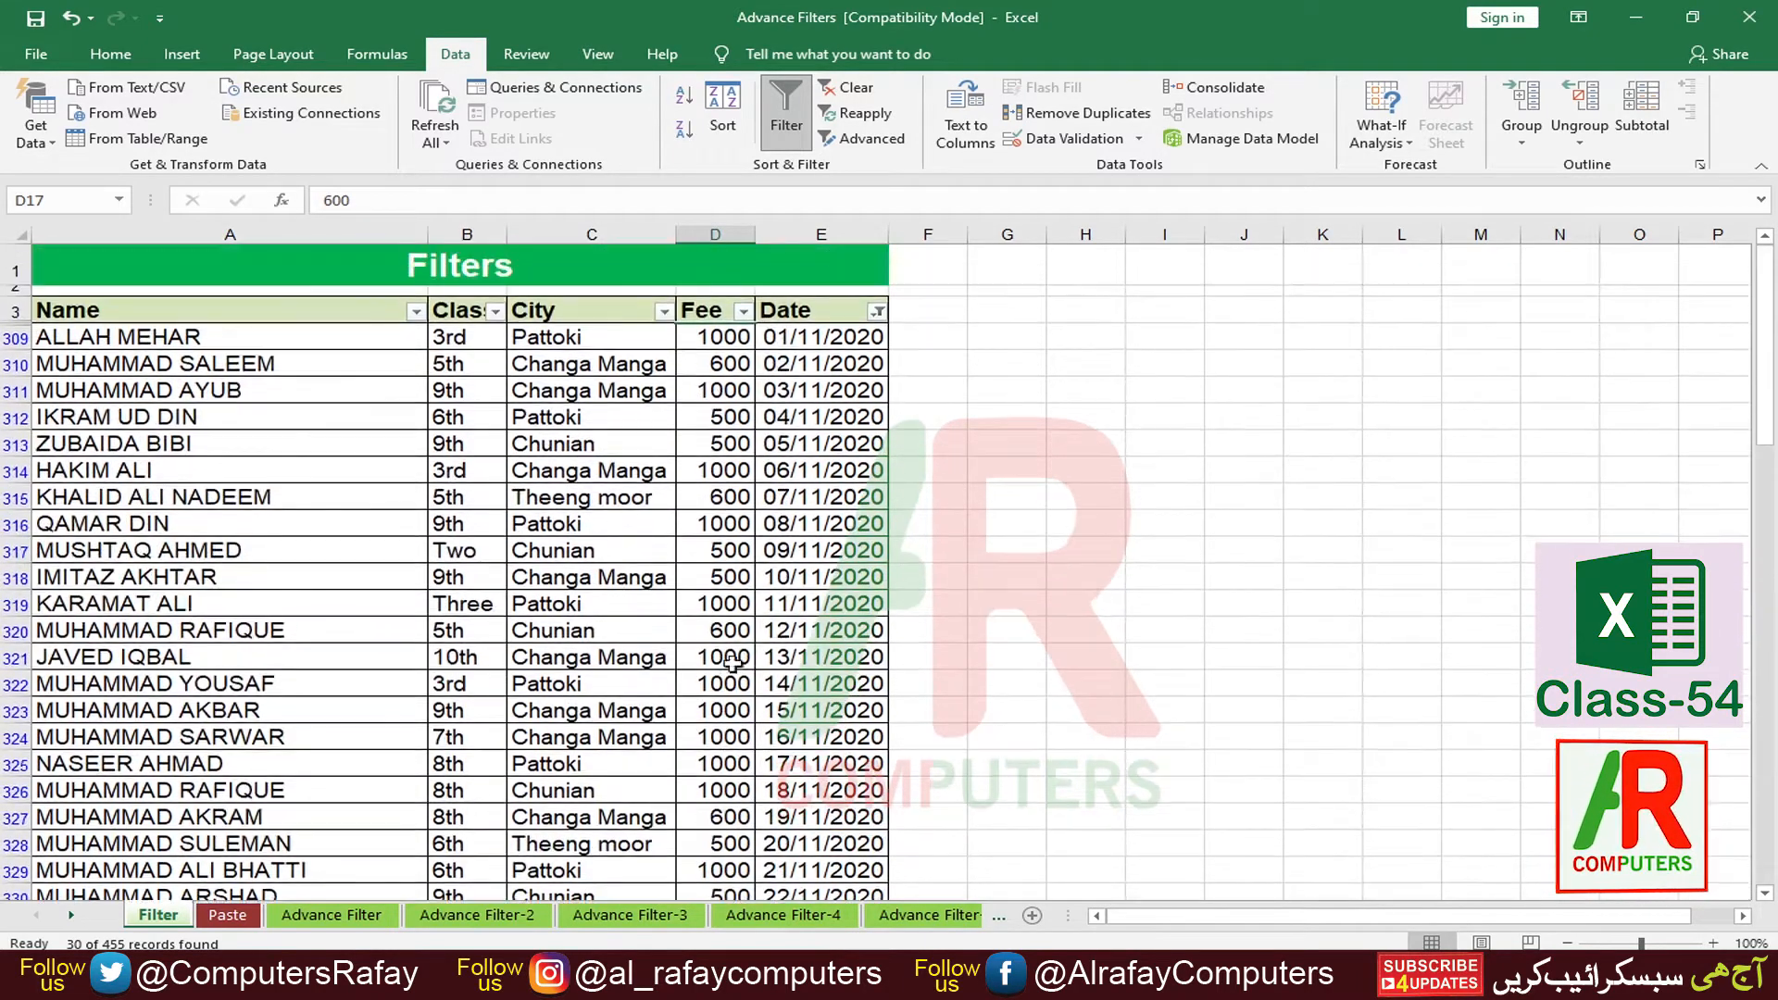
Step: Filter the Date column to show only Yesterday and clear that filter again
{"action": "left_click", "coordinate": [876, 313]}
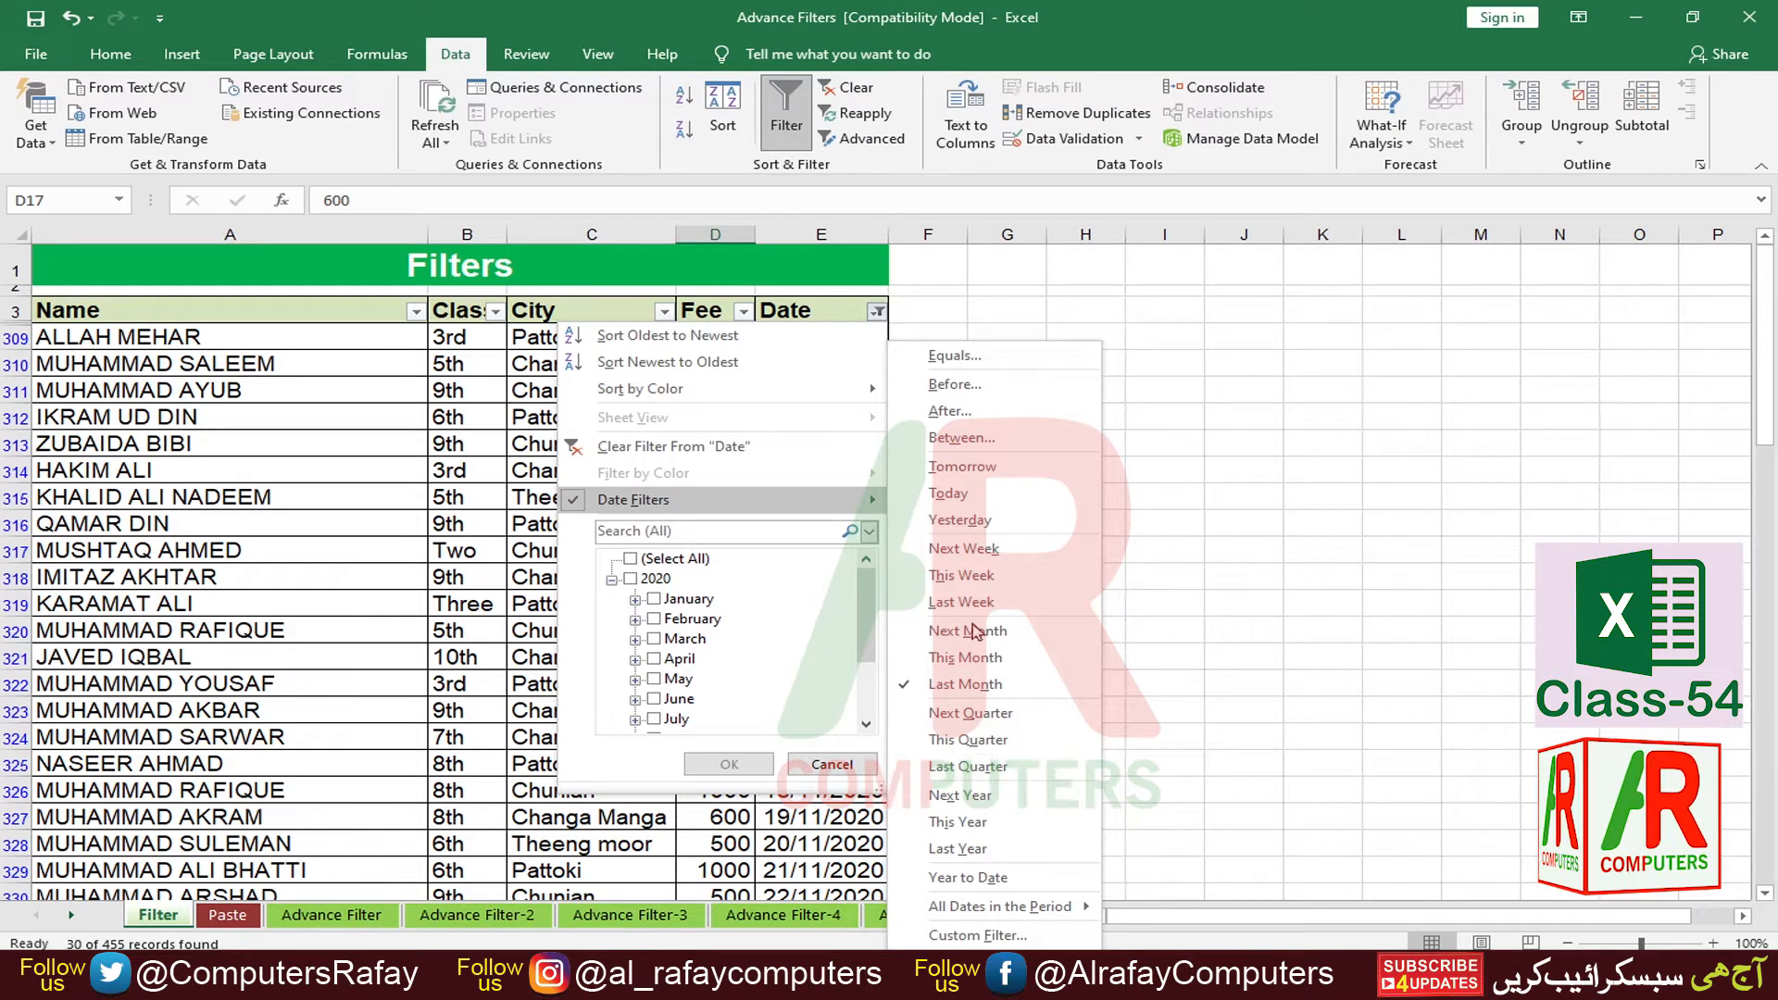
{"action": "left_click", "coordinate": [960, 521]}
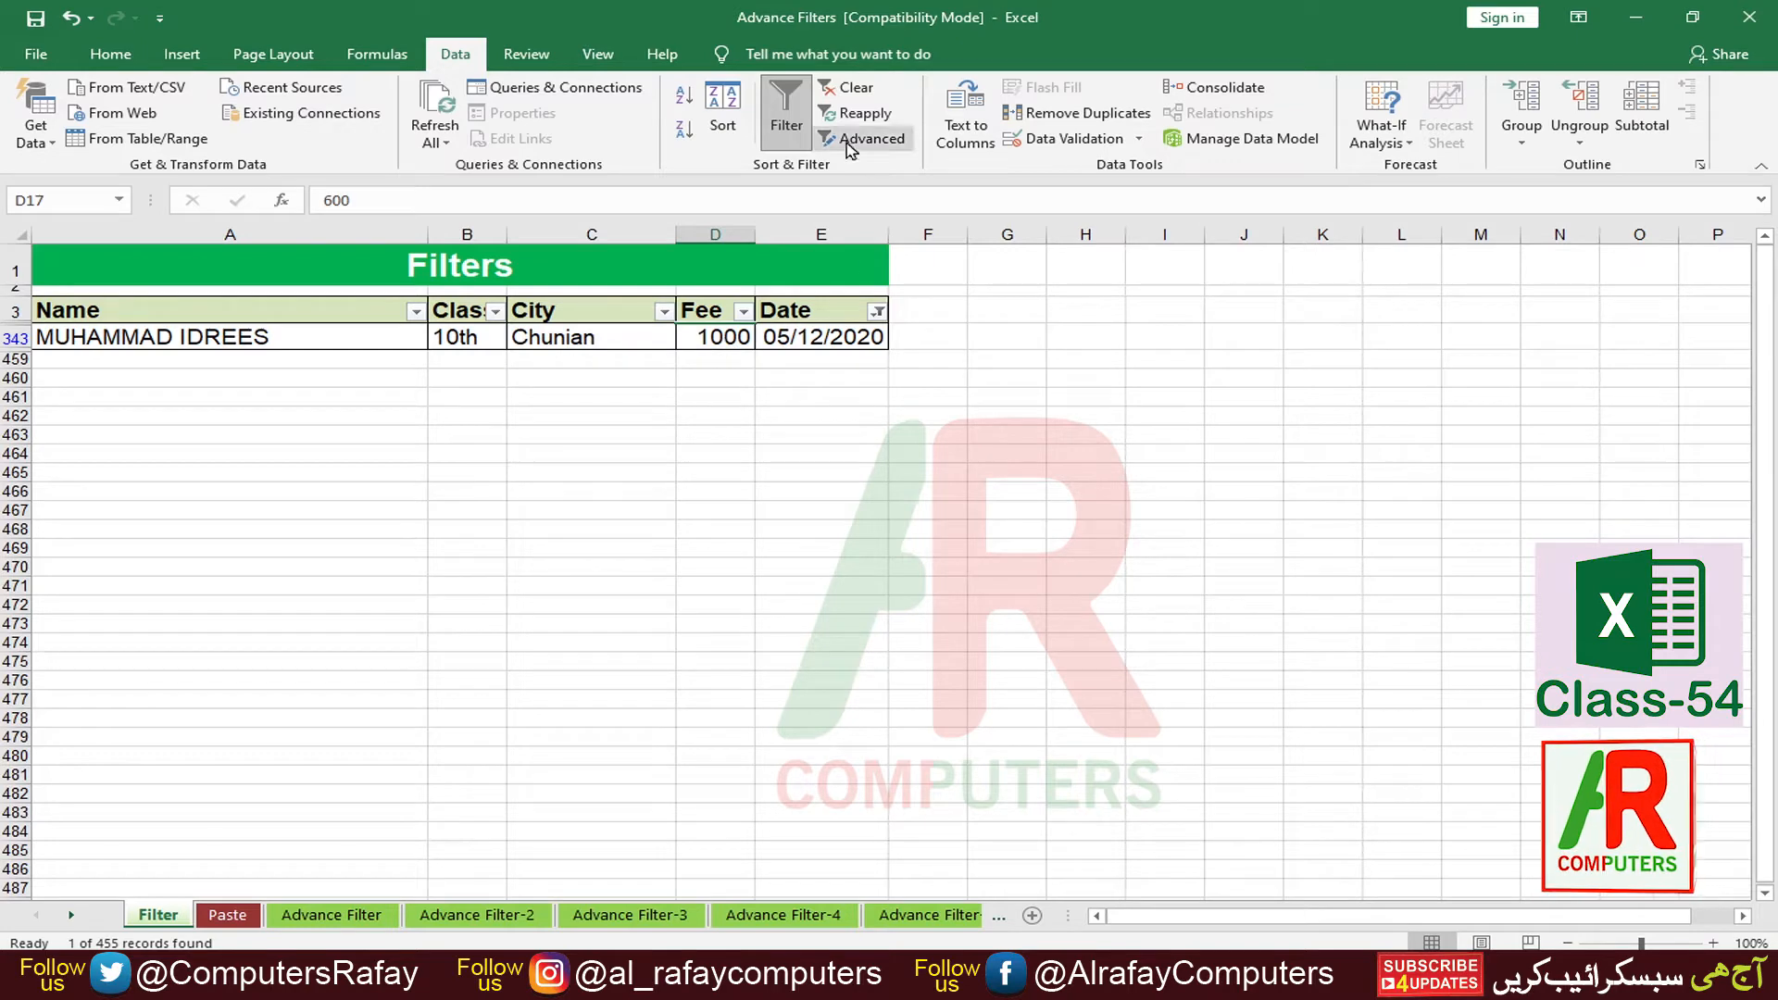
{"action": "left_click", "coordinate": [860, 89]}
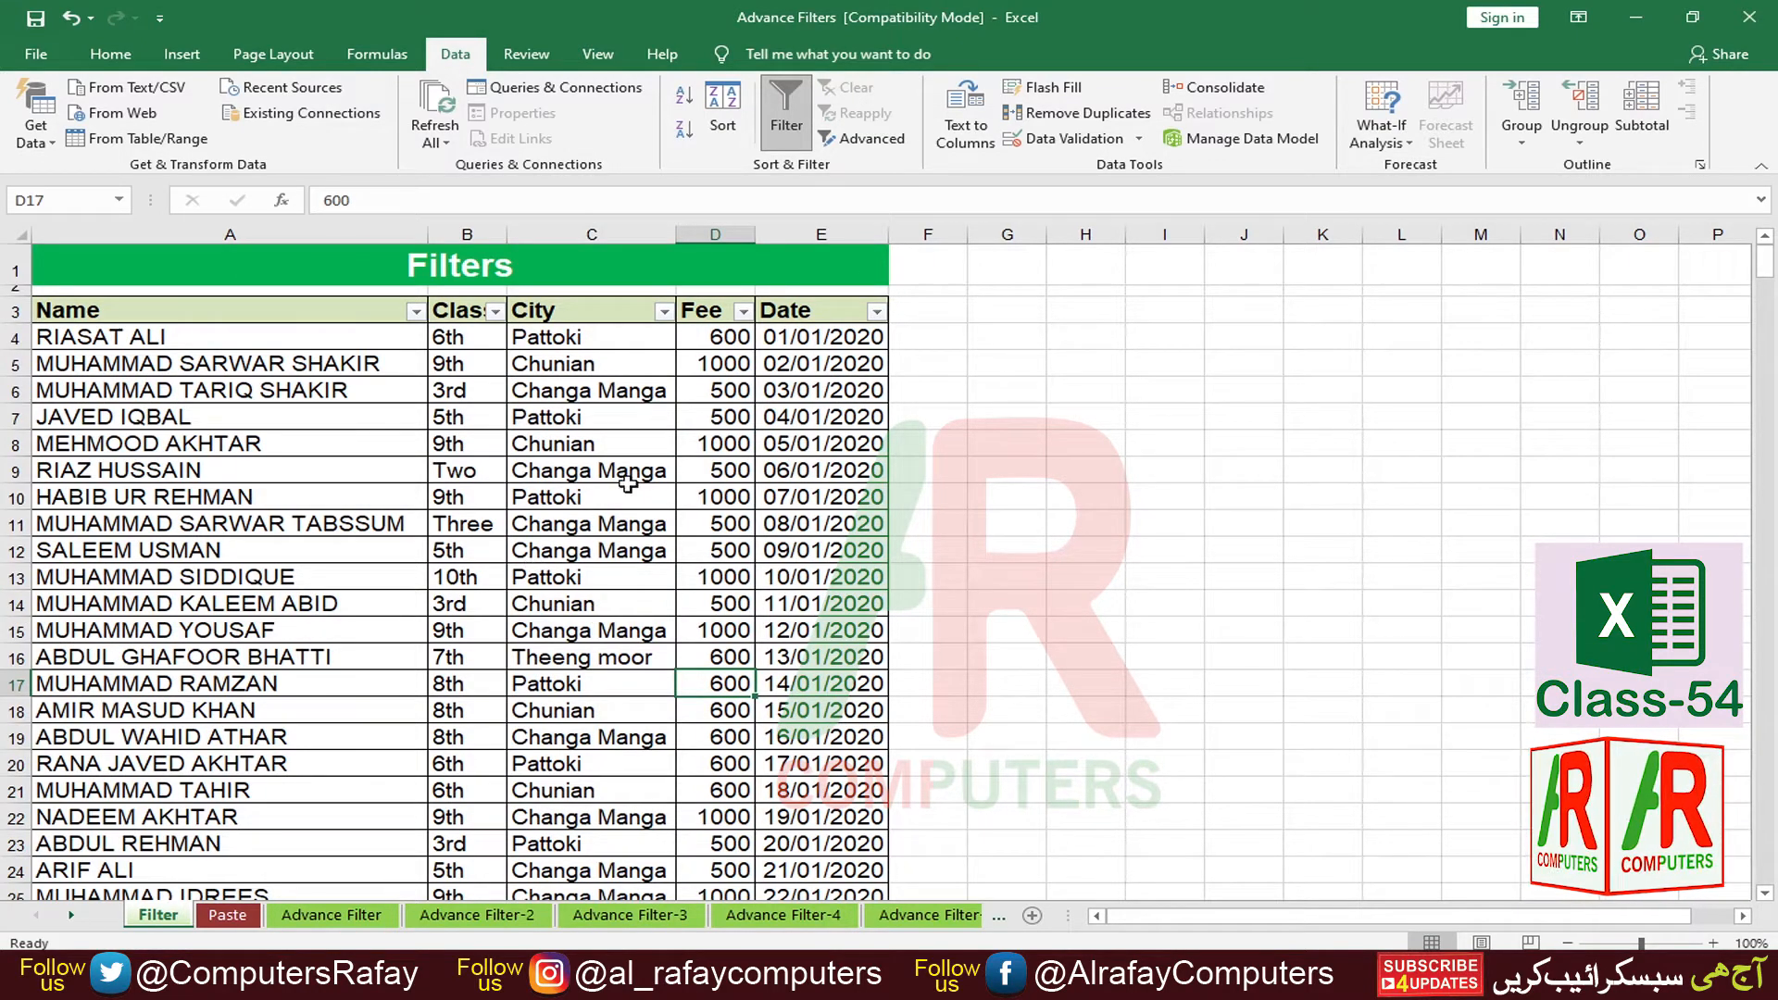
Step: Look over the sorting and date filter options of the Date column without applying any
{"action": "left_click", "coordinate": [877, 312]}
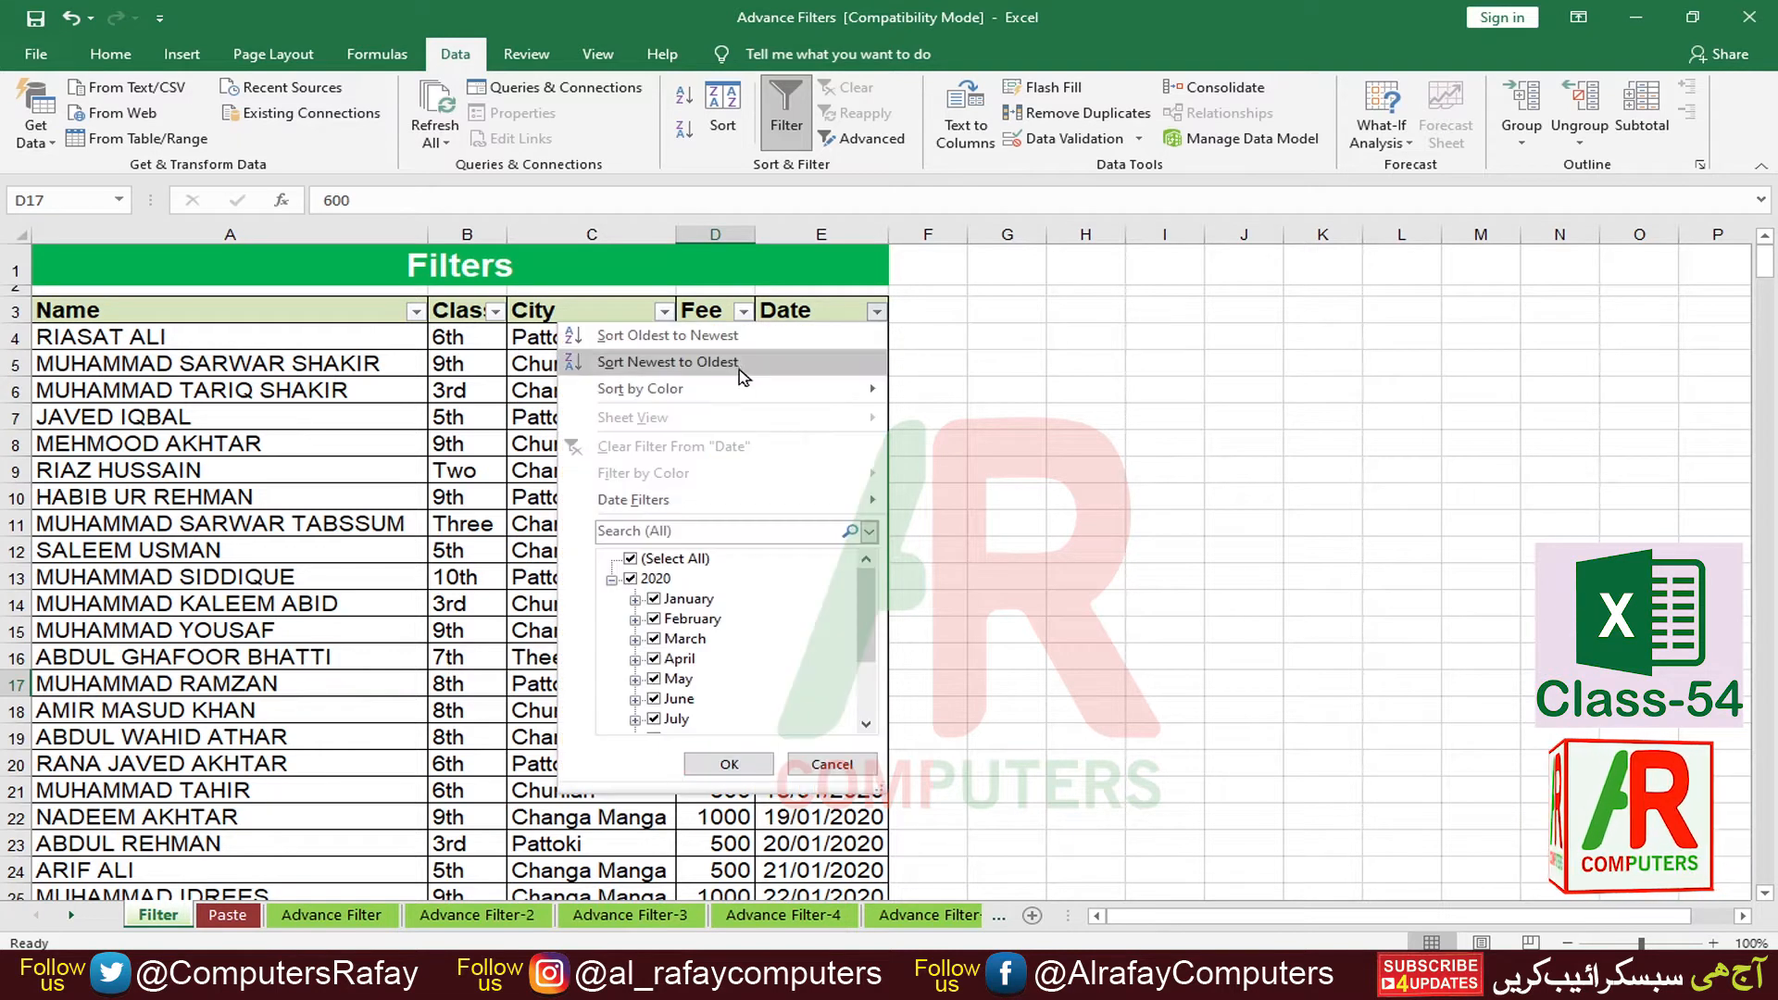
{"action": "mouse_move", "coordinate": [645, 396]}
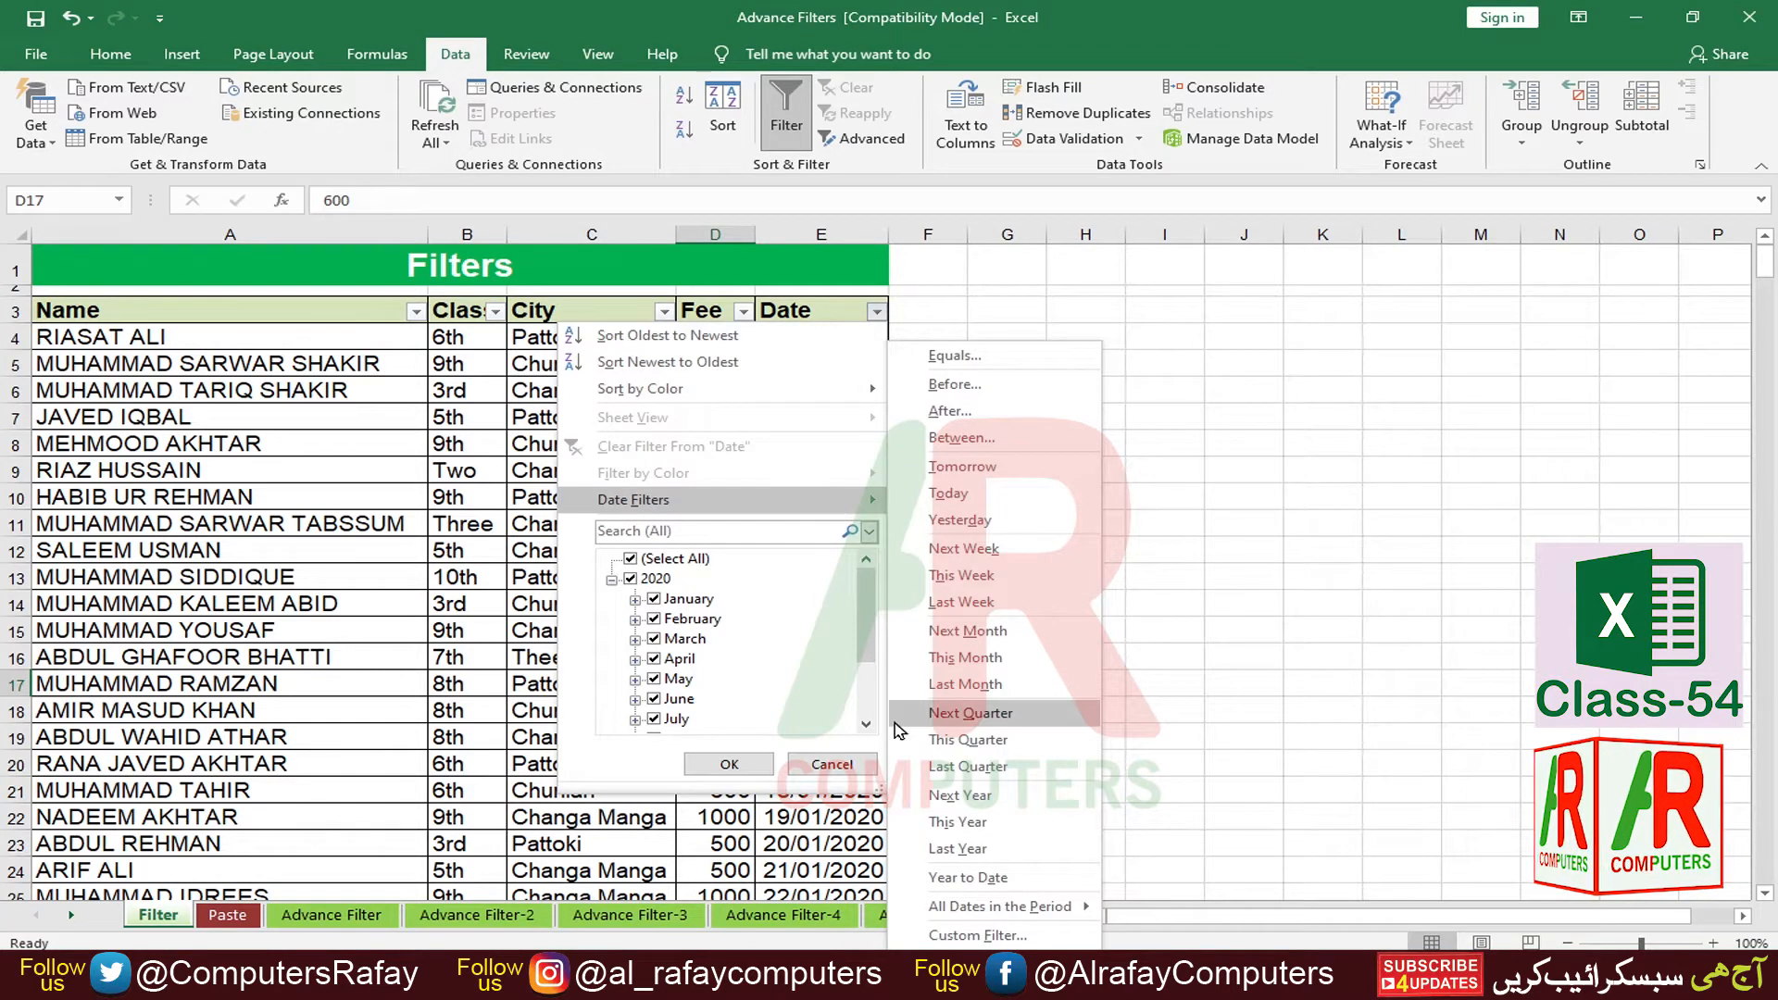
{"action": "left_click", "coordinate": [833, 766]}
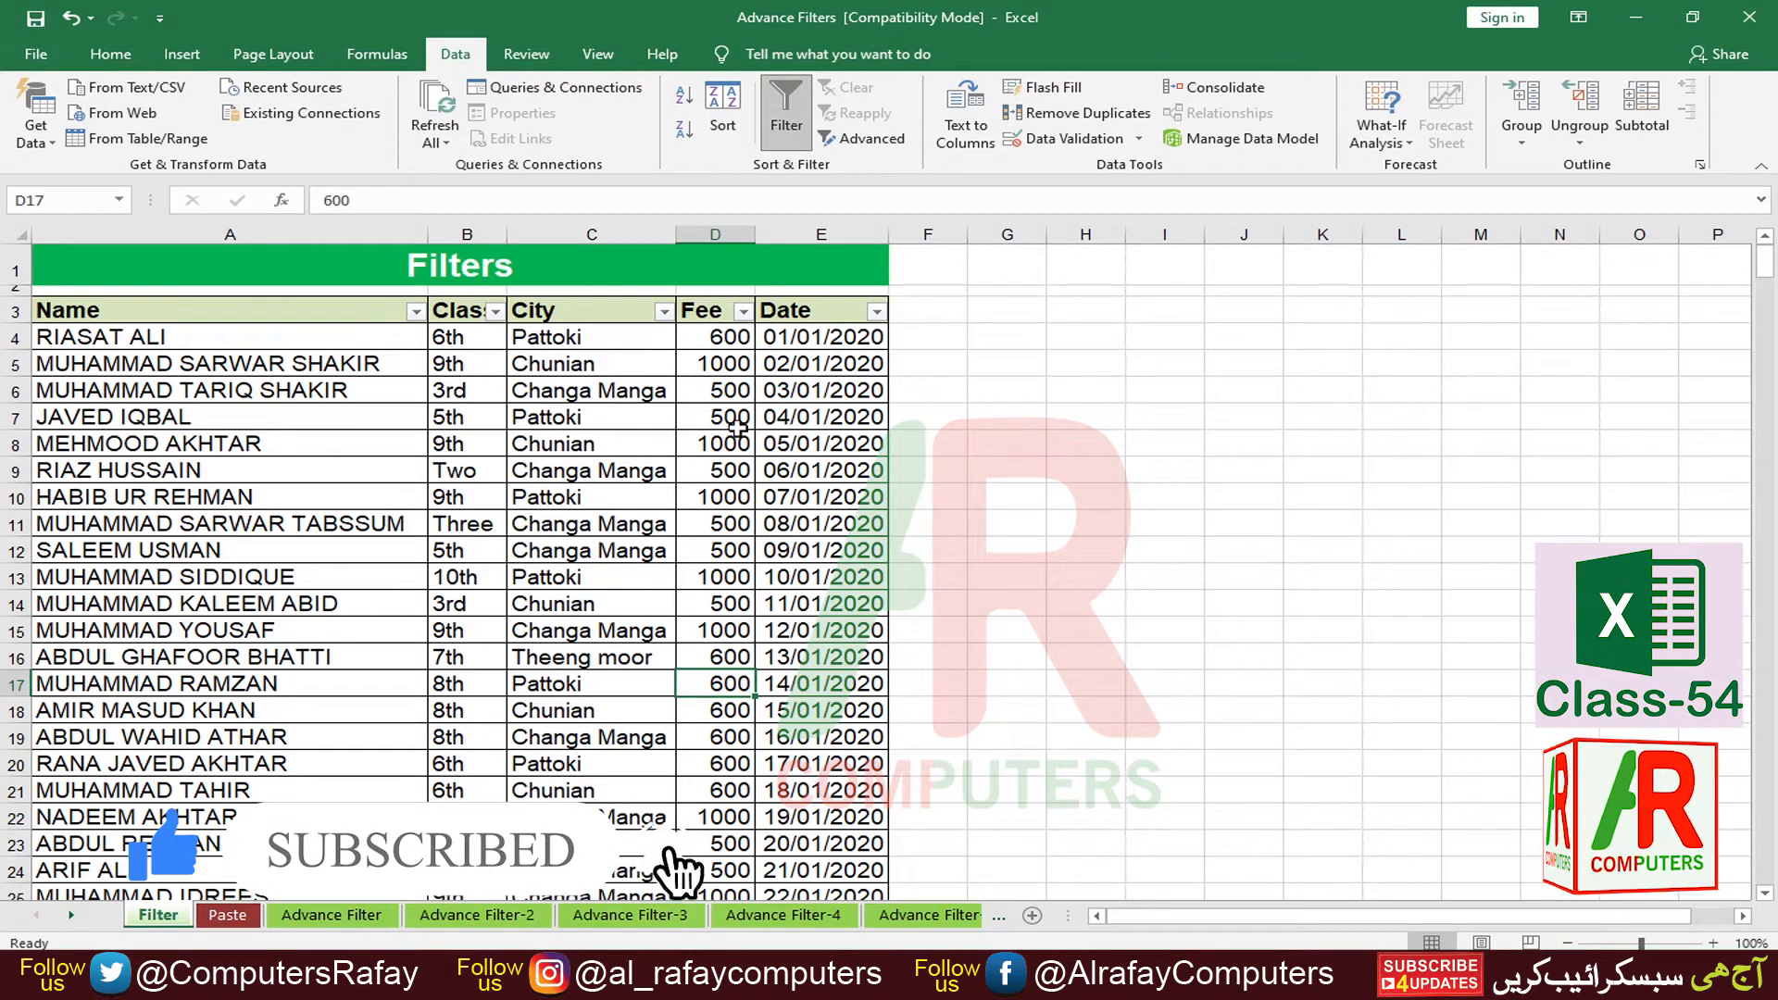
Step: Filter the City column to show only Changa Manga
{"action": "left_click", "coordinate": [664, 311]}
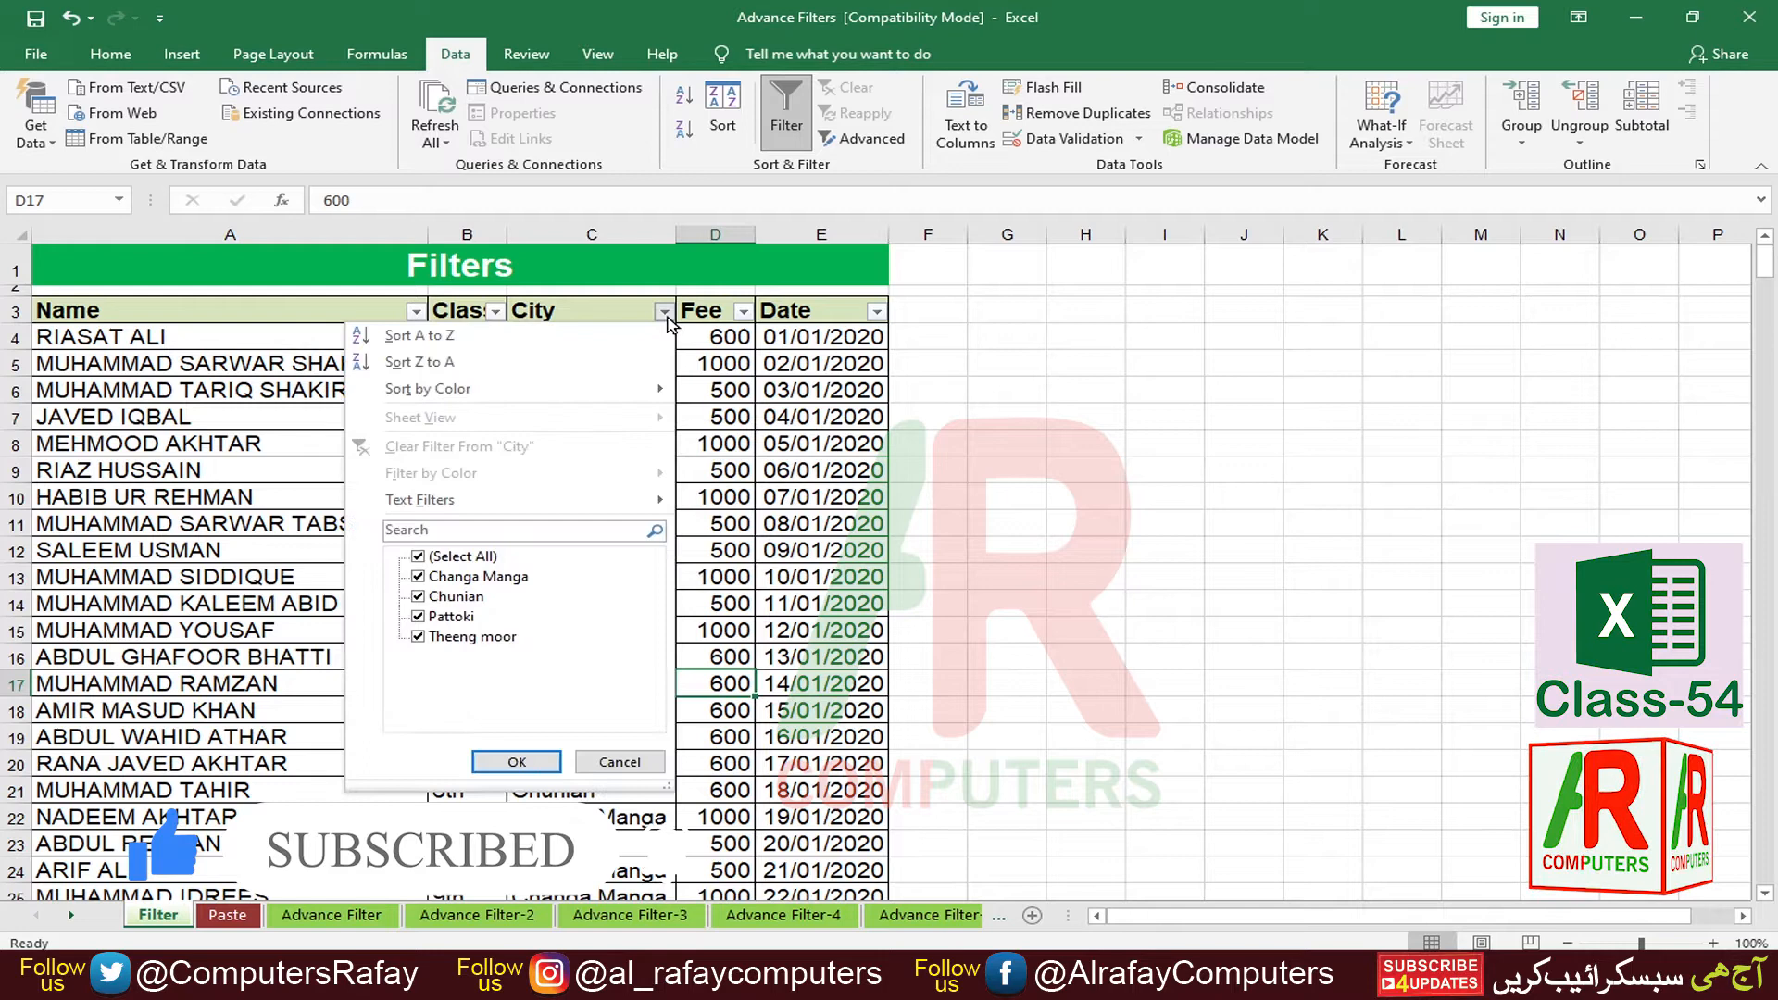
{"action": "left_click", "coordinate": [416, 634]}
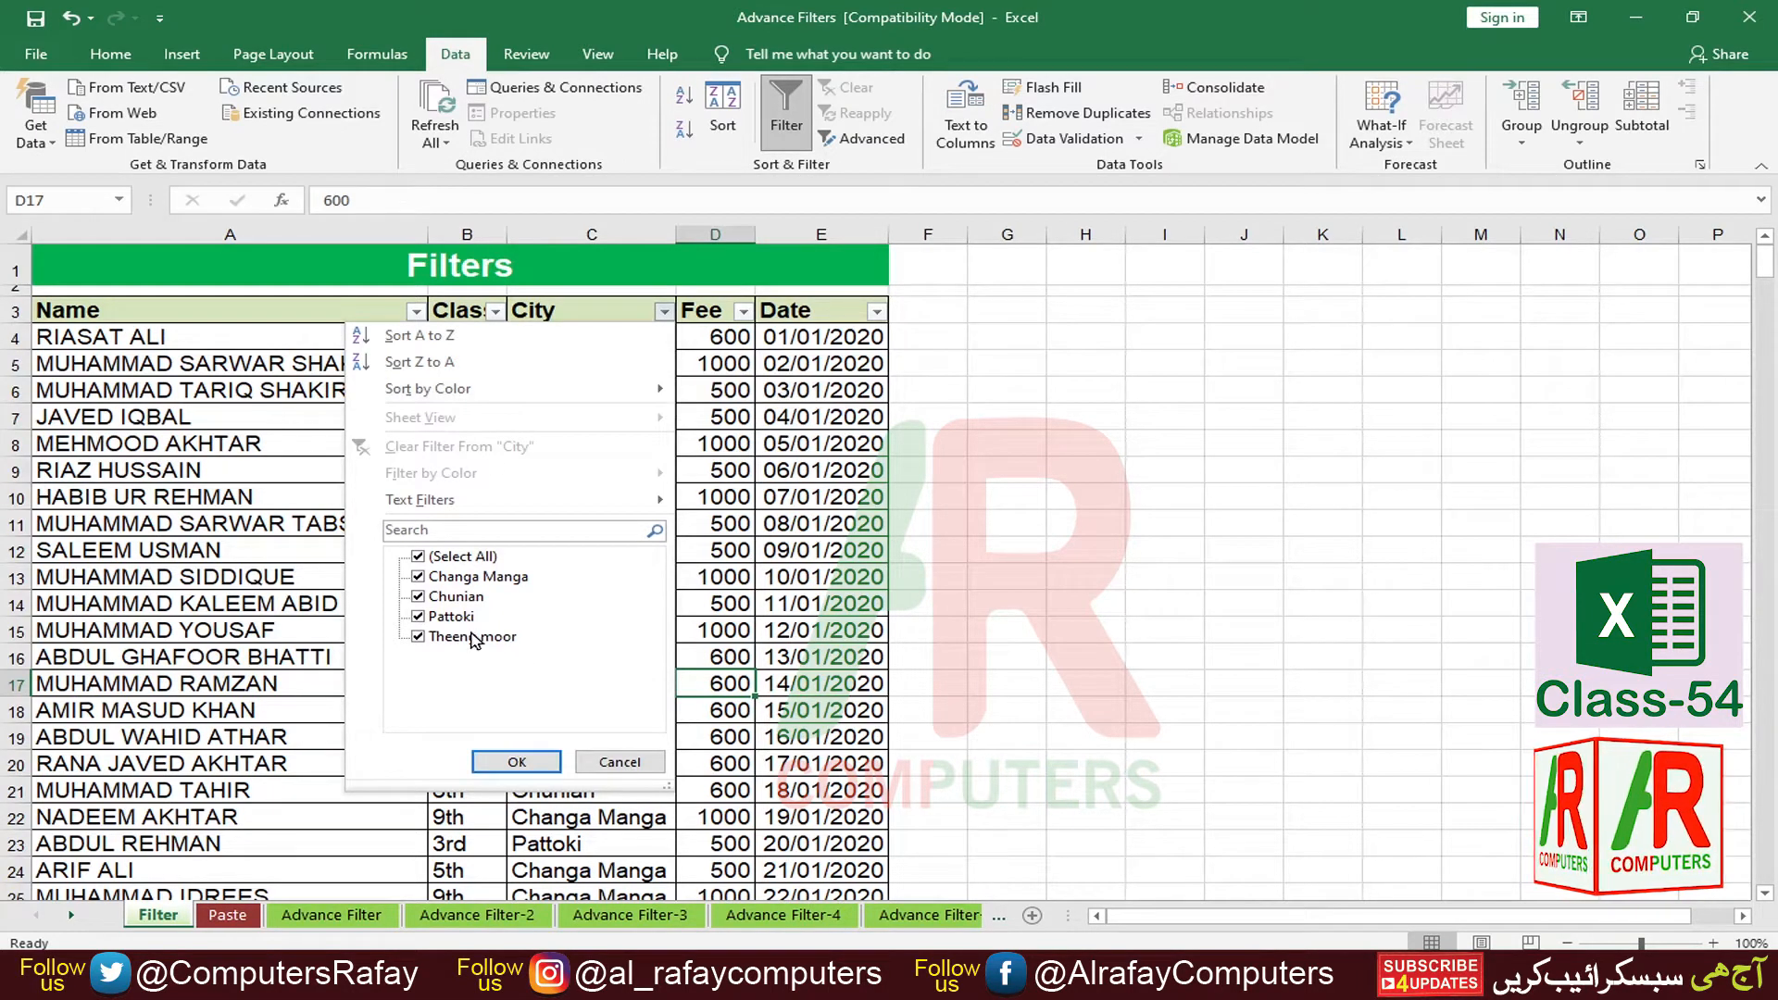
{"action": "left_click", "coordinate": [418, 559]}
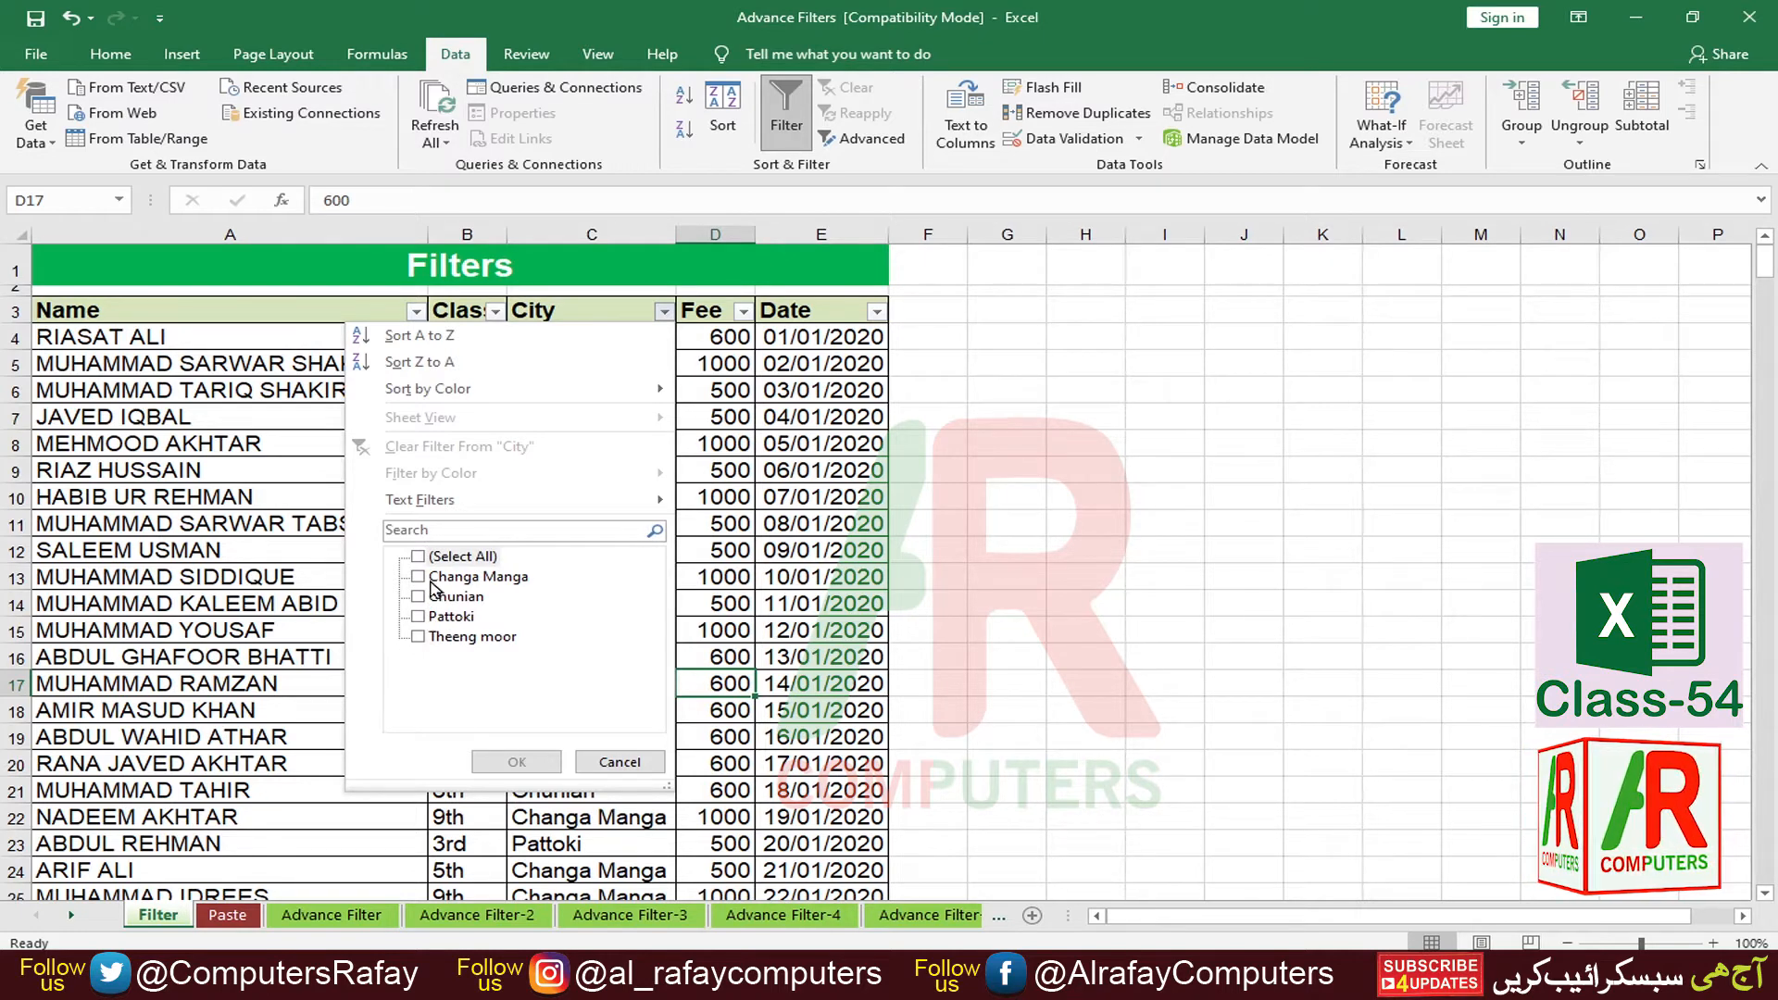
{"action": "left_click", "coordinate": [418, 577]}
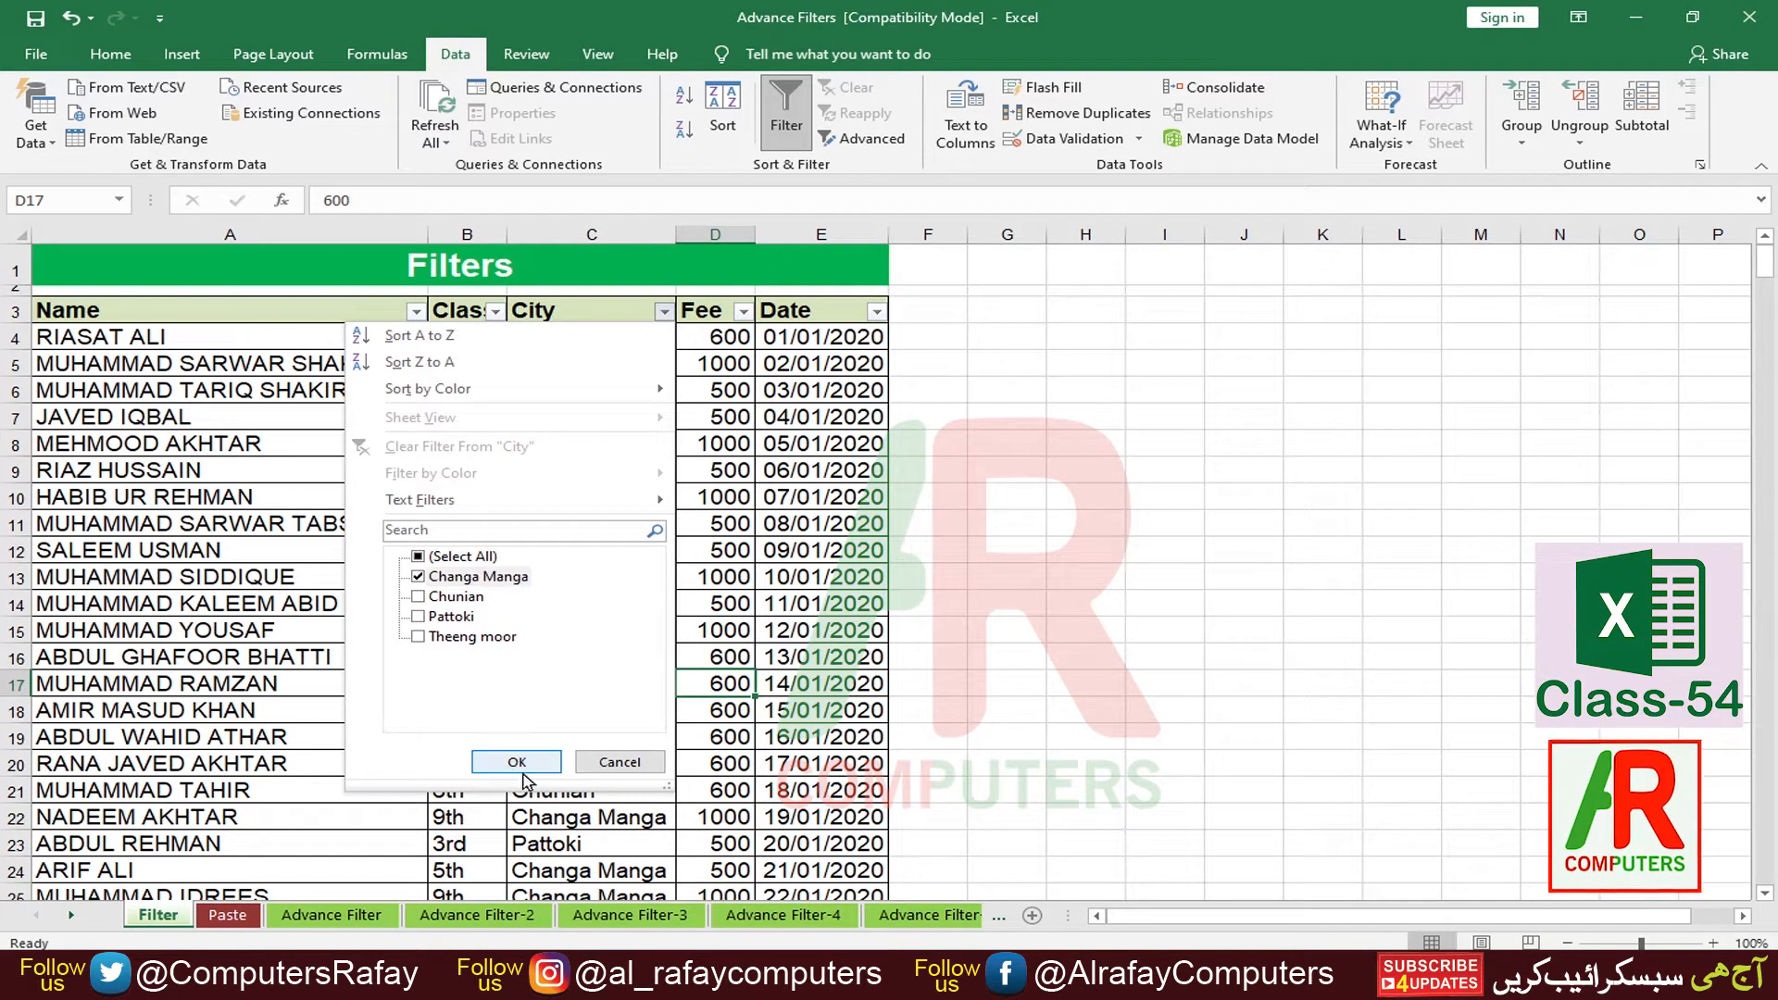
{"action": "left_click", "coordinate": [517, 763]}
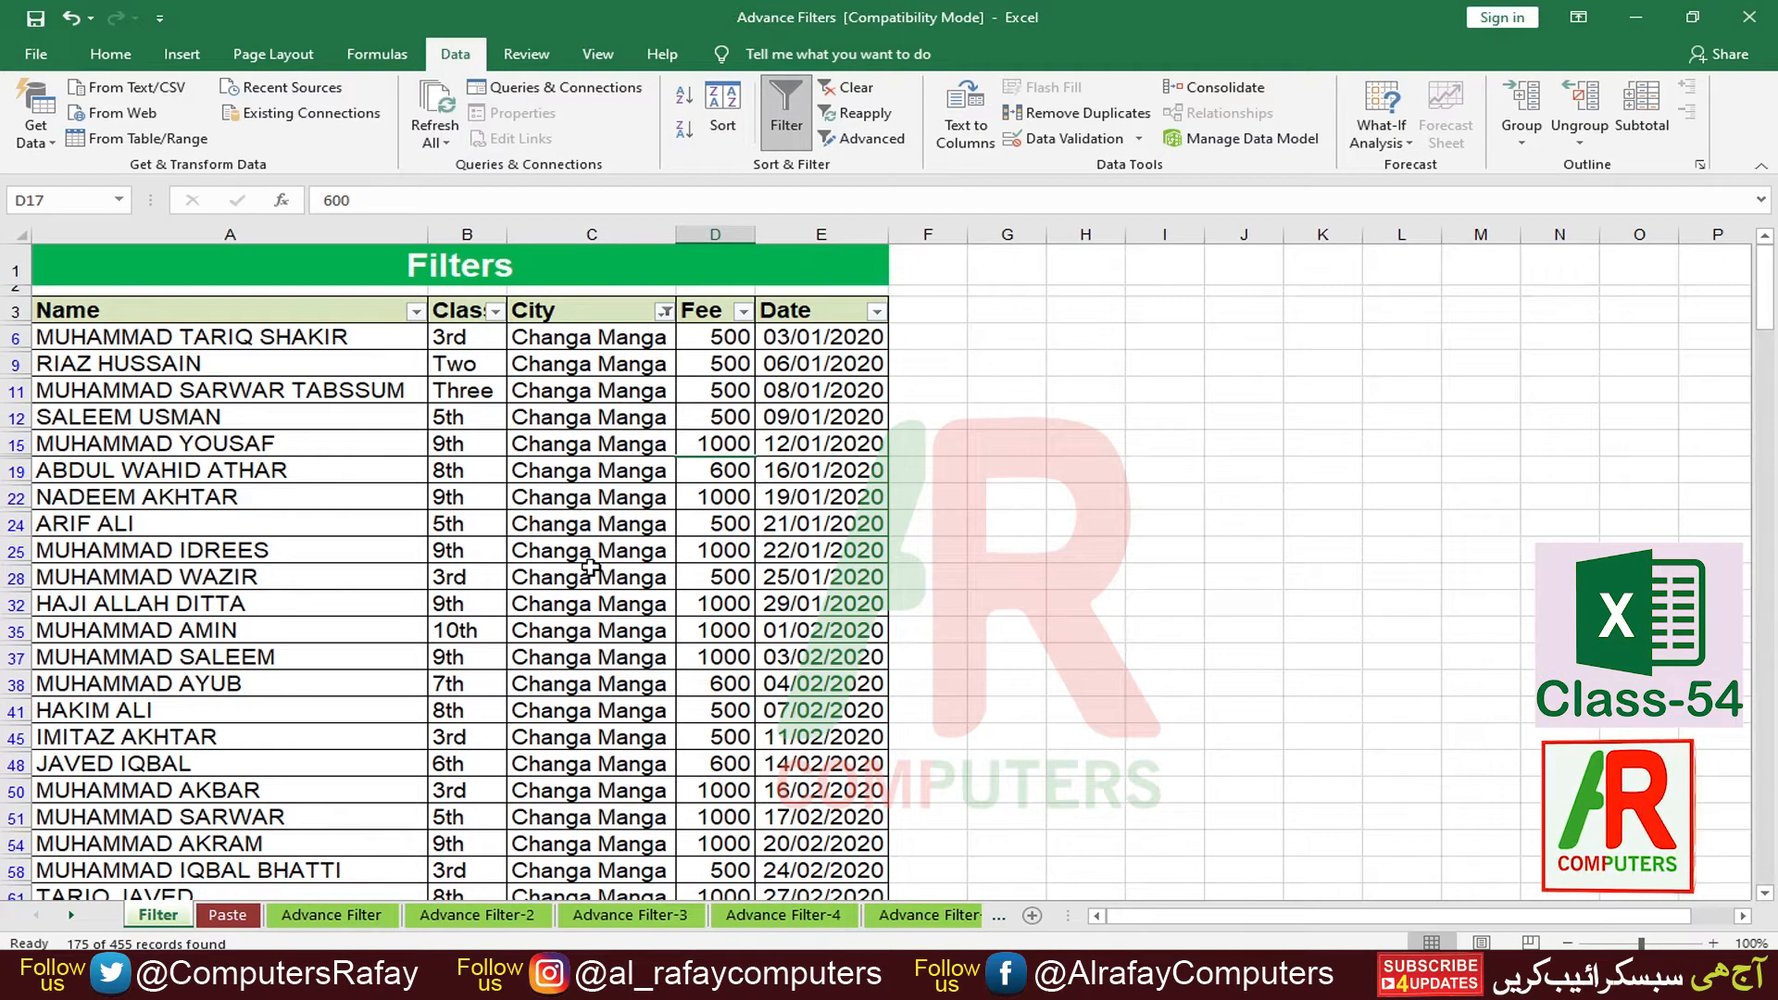
Step: Copy the filtered student table with its headers and paste it at cell A1 of the Paste sheet
{"action": "key", "text": "ctrl+a"}
{"action": "key", "text": "ctrl+c"}
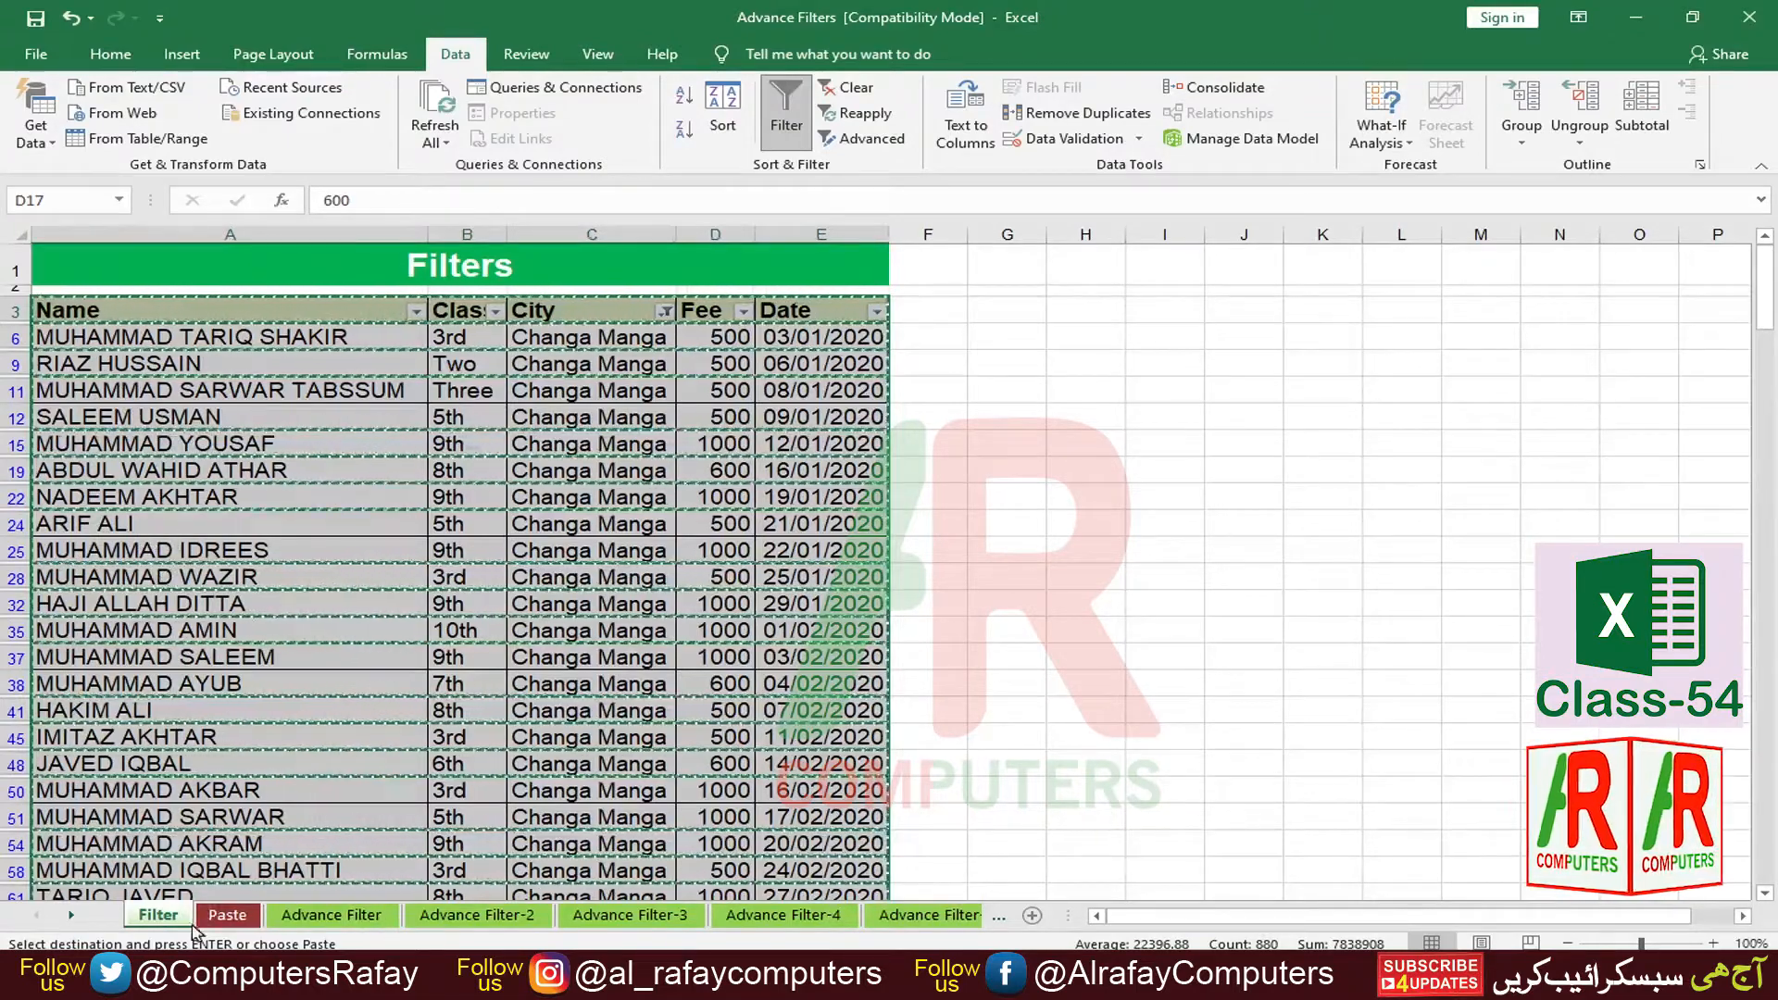
{"action": "left_click", "coordinate": [226, 915]}
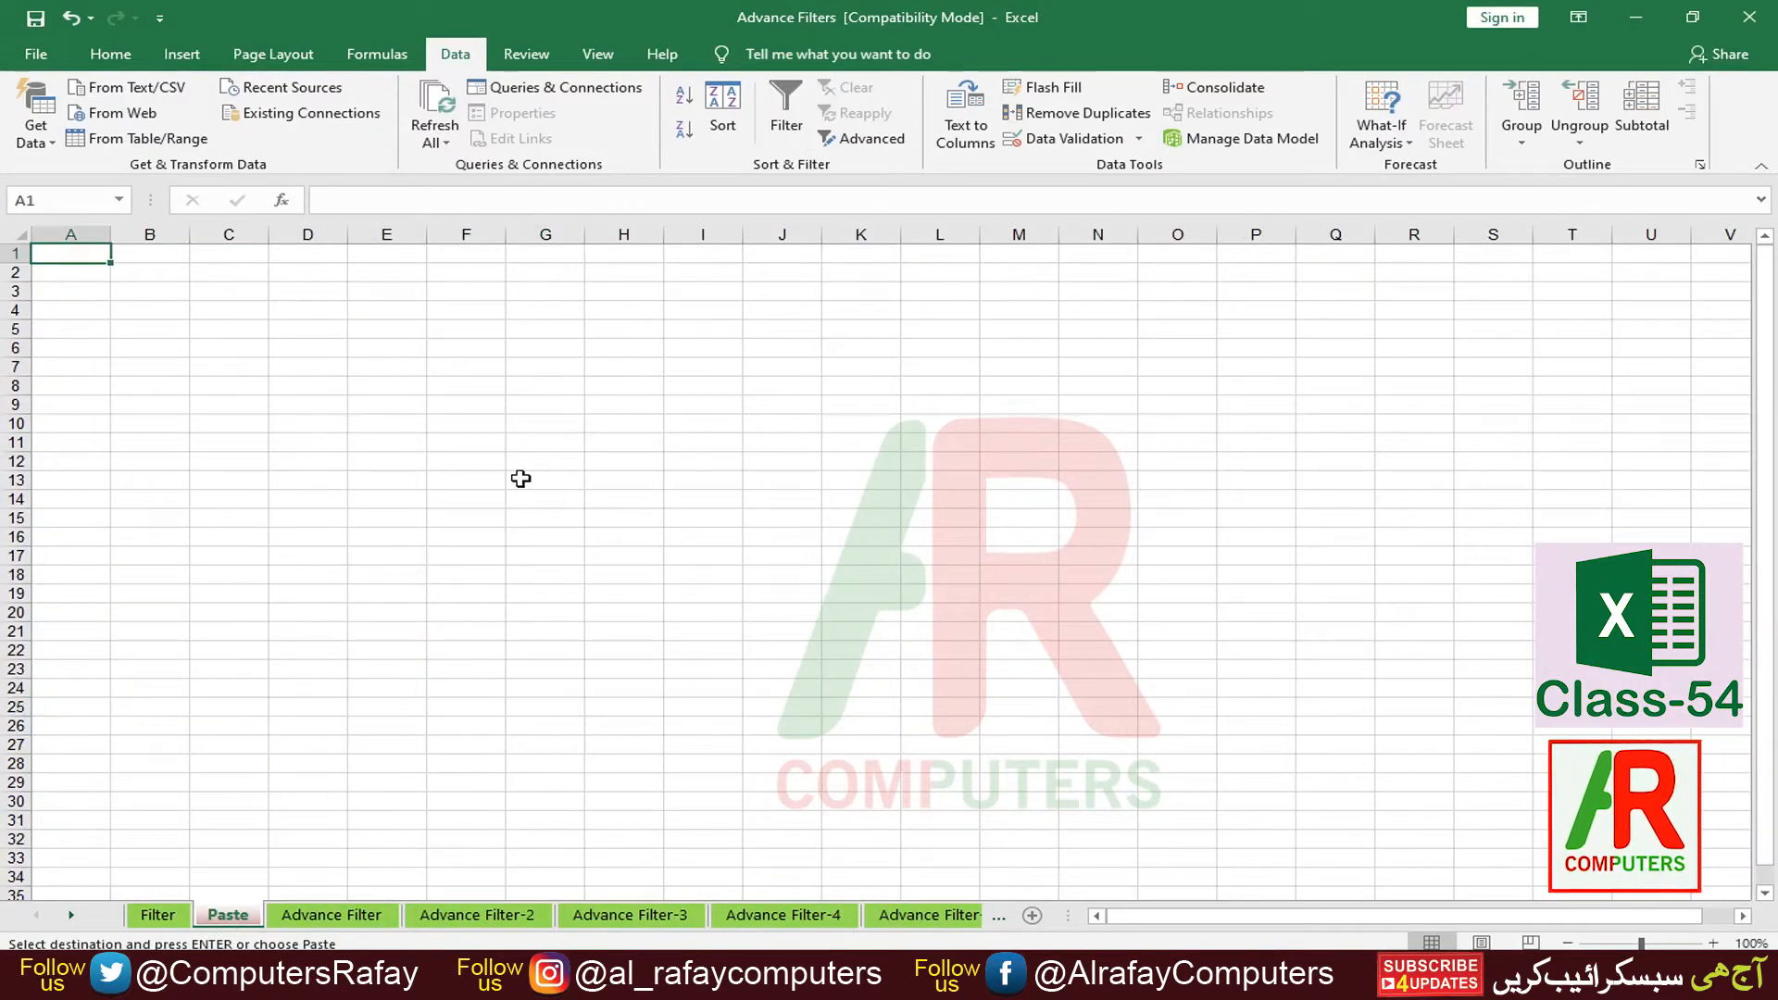
{"action": "key", "text": "ctrl+v"}
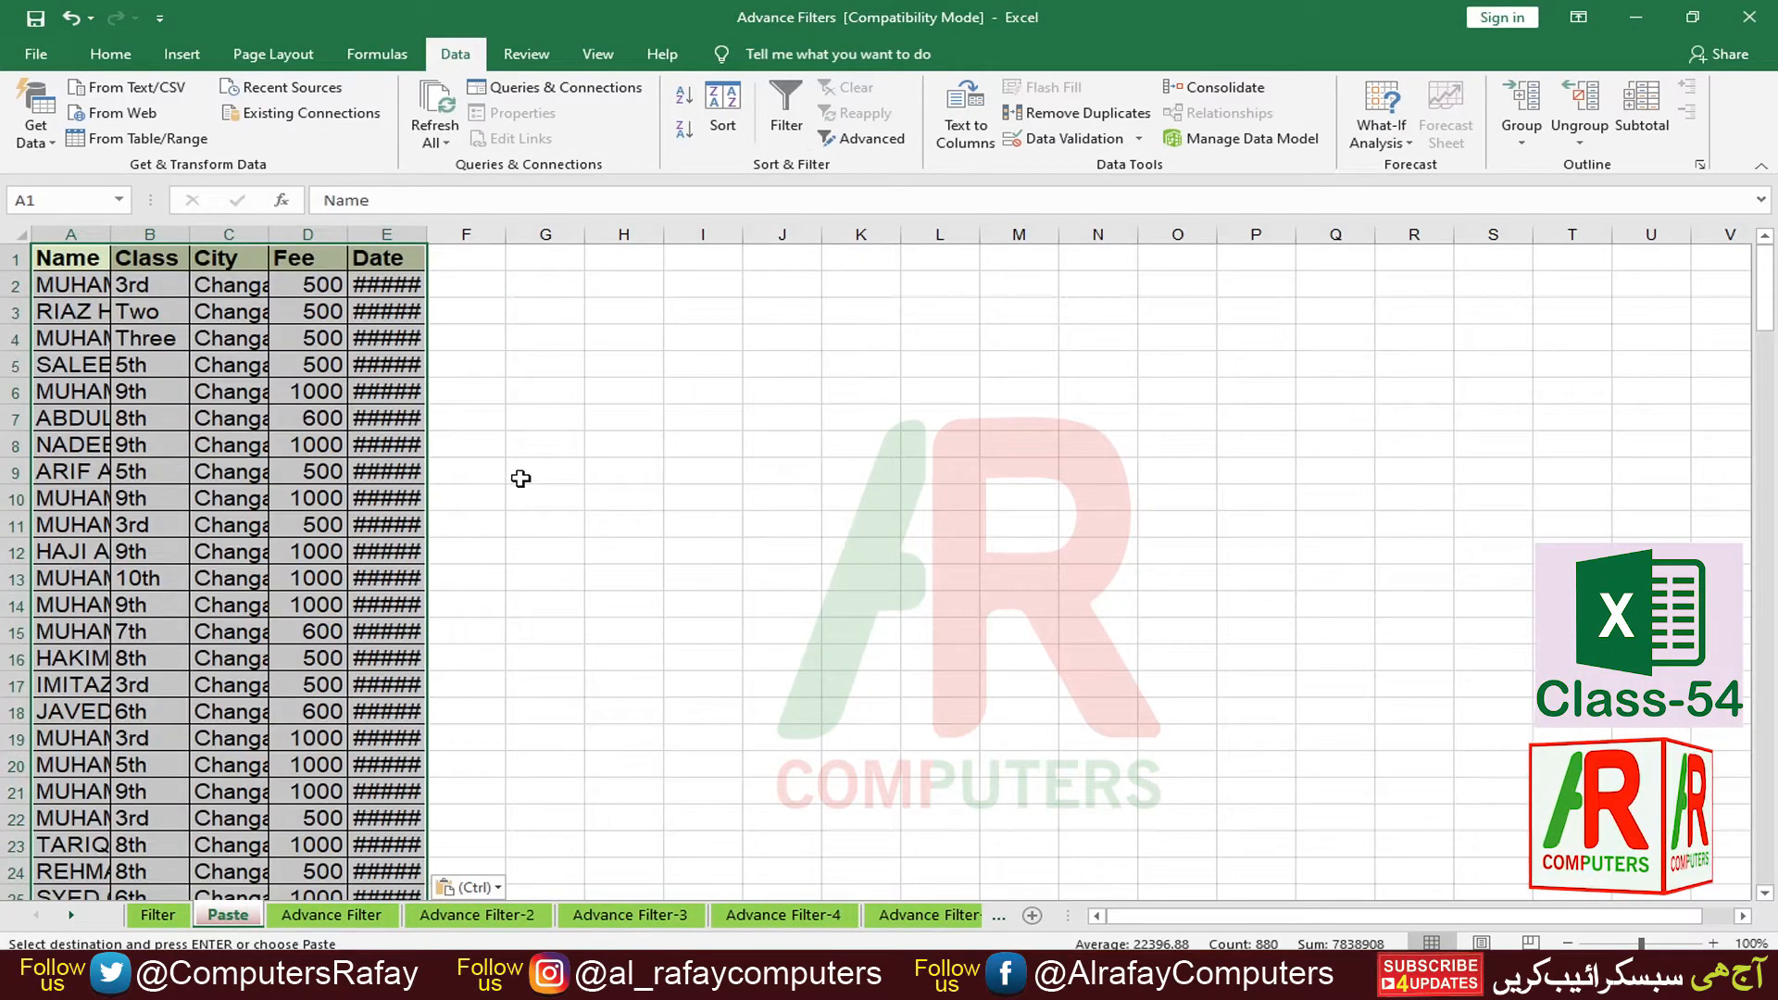
Step: Fit the widths of columns A to E on the Paste sheet to their contents and look through the pasted rows
{"action": "double_click", "coordinate": [427, 234]}
{"action": "left_click", "coordinate": [599, 550]}
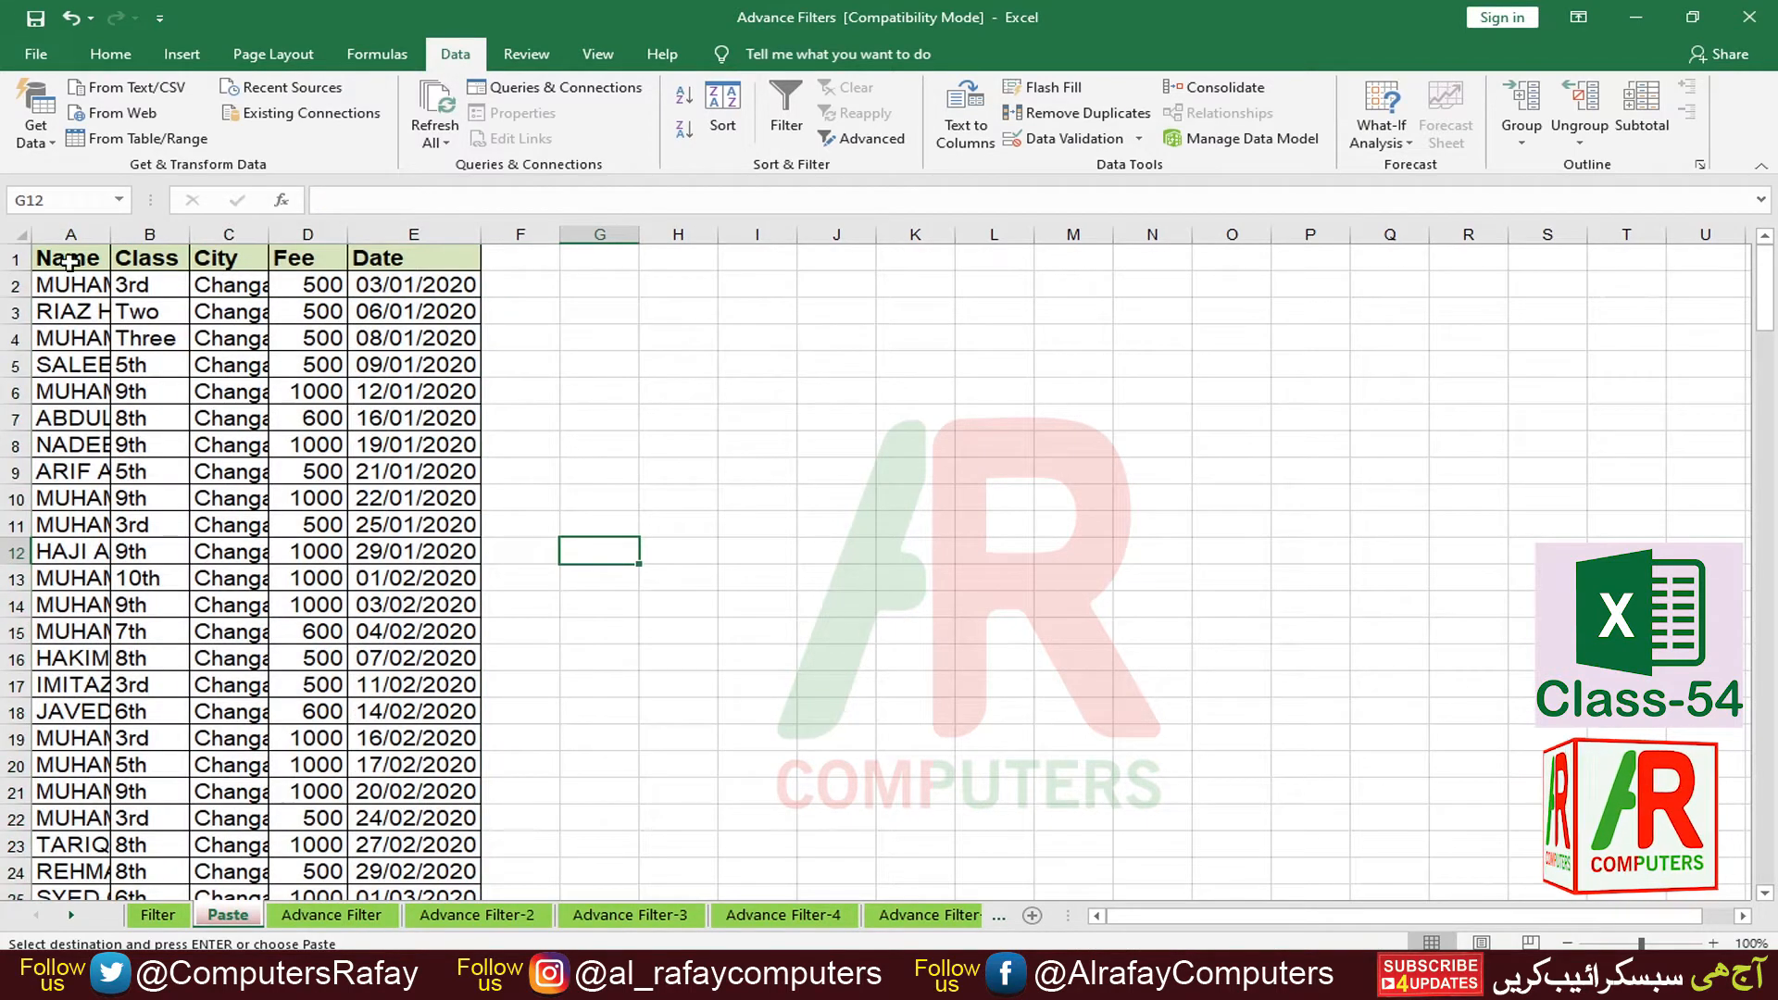
{"action": "left_click_drag", "start_coordinate": [71, 234], "coordinate": [427, 240]}
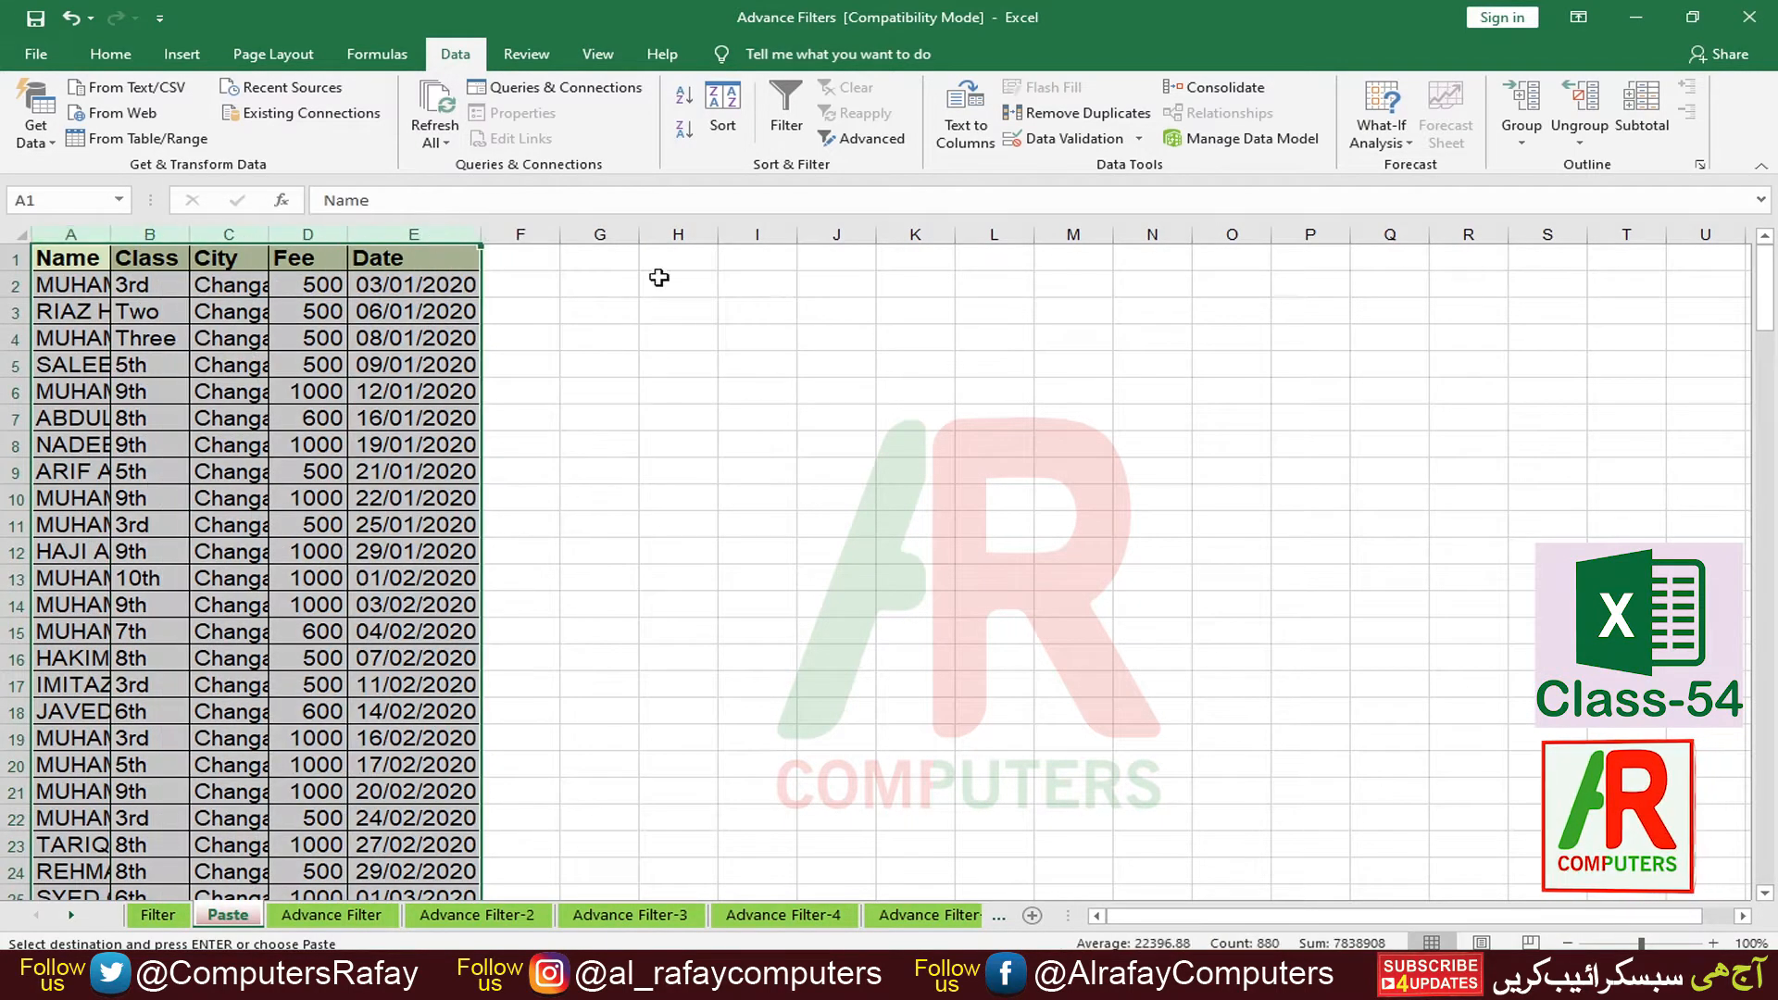
{"action": "double_click", "coordinate": [480, 235]}
{"action": "left_click", "coordinate": [517, 282]}
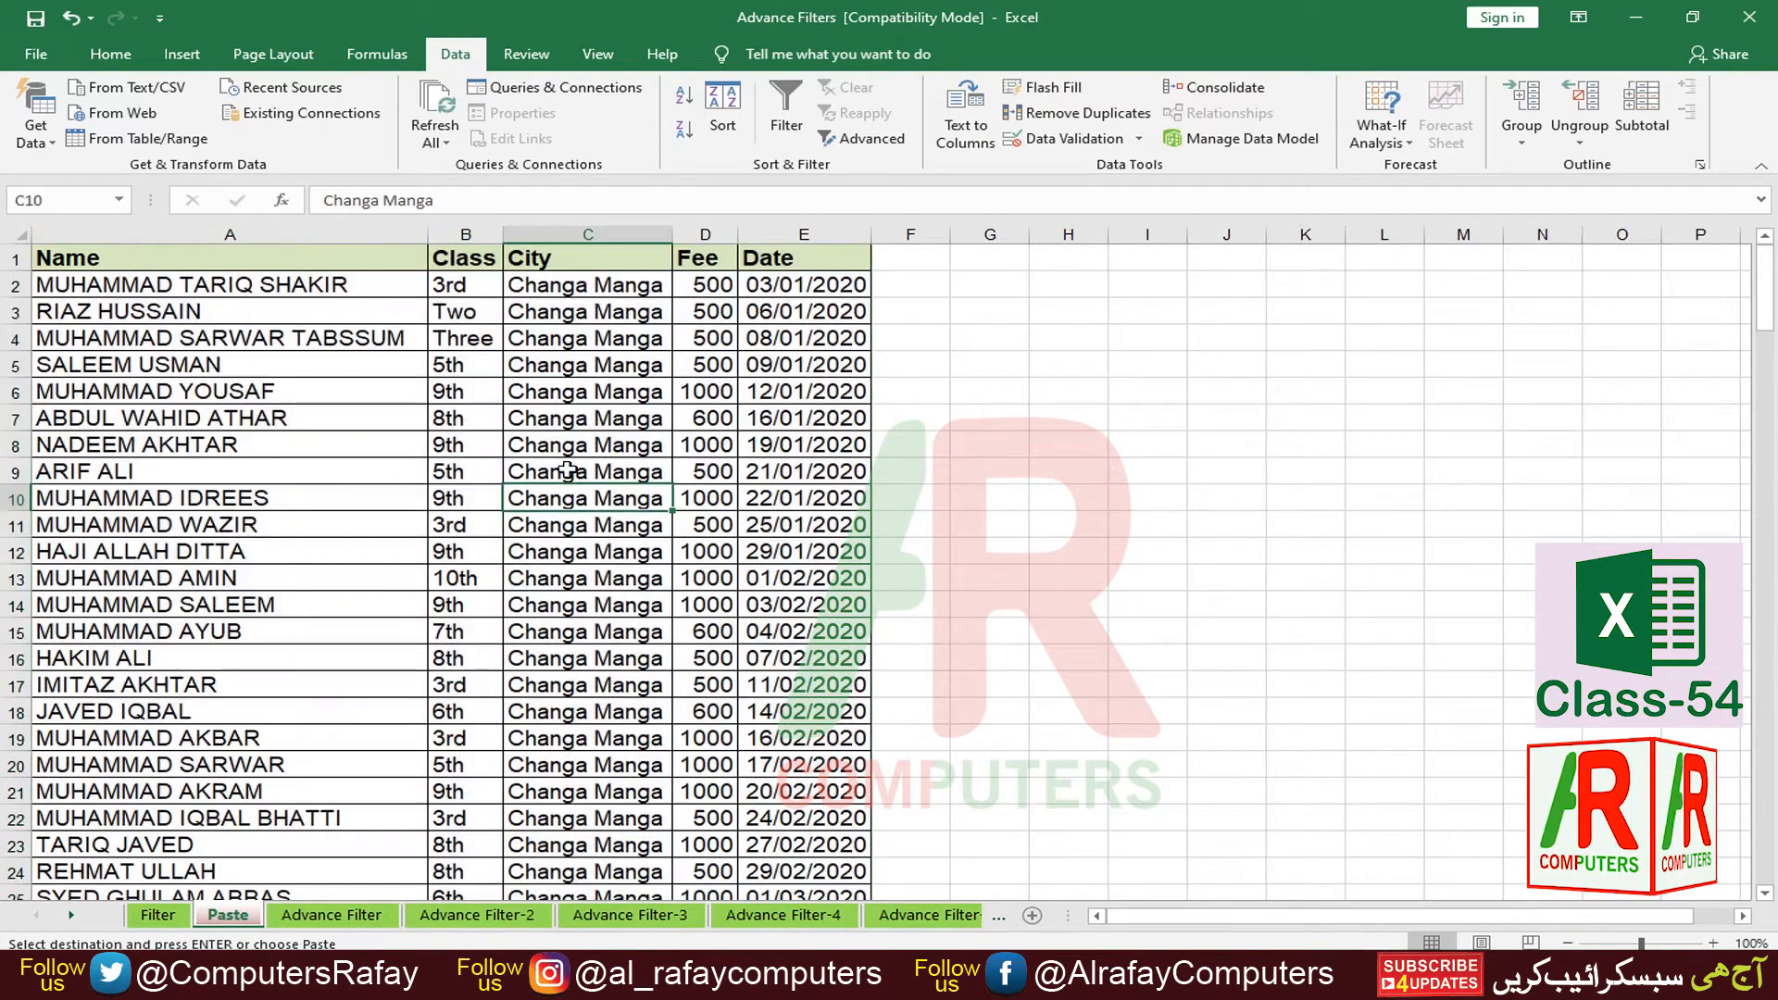
{"action": "scroll", "coordinate": [644, 576], "scroll_direction": "down", "scroll_amount": 20}
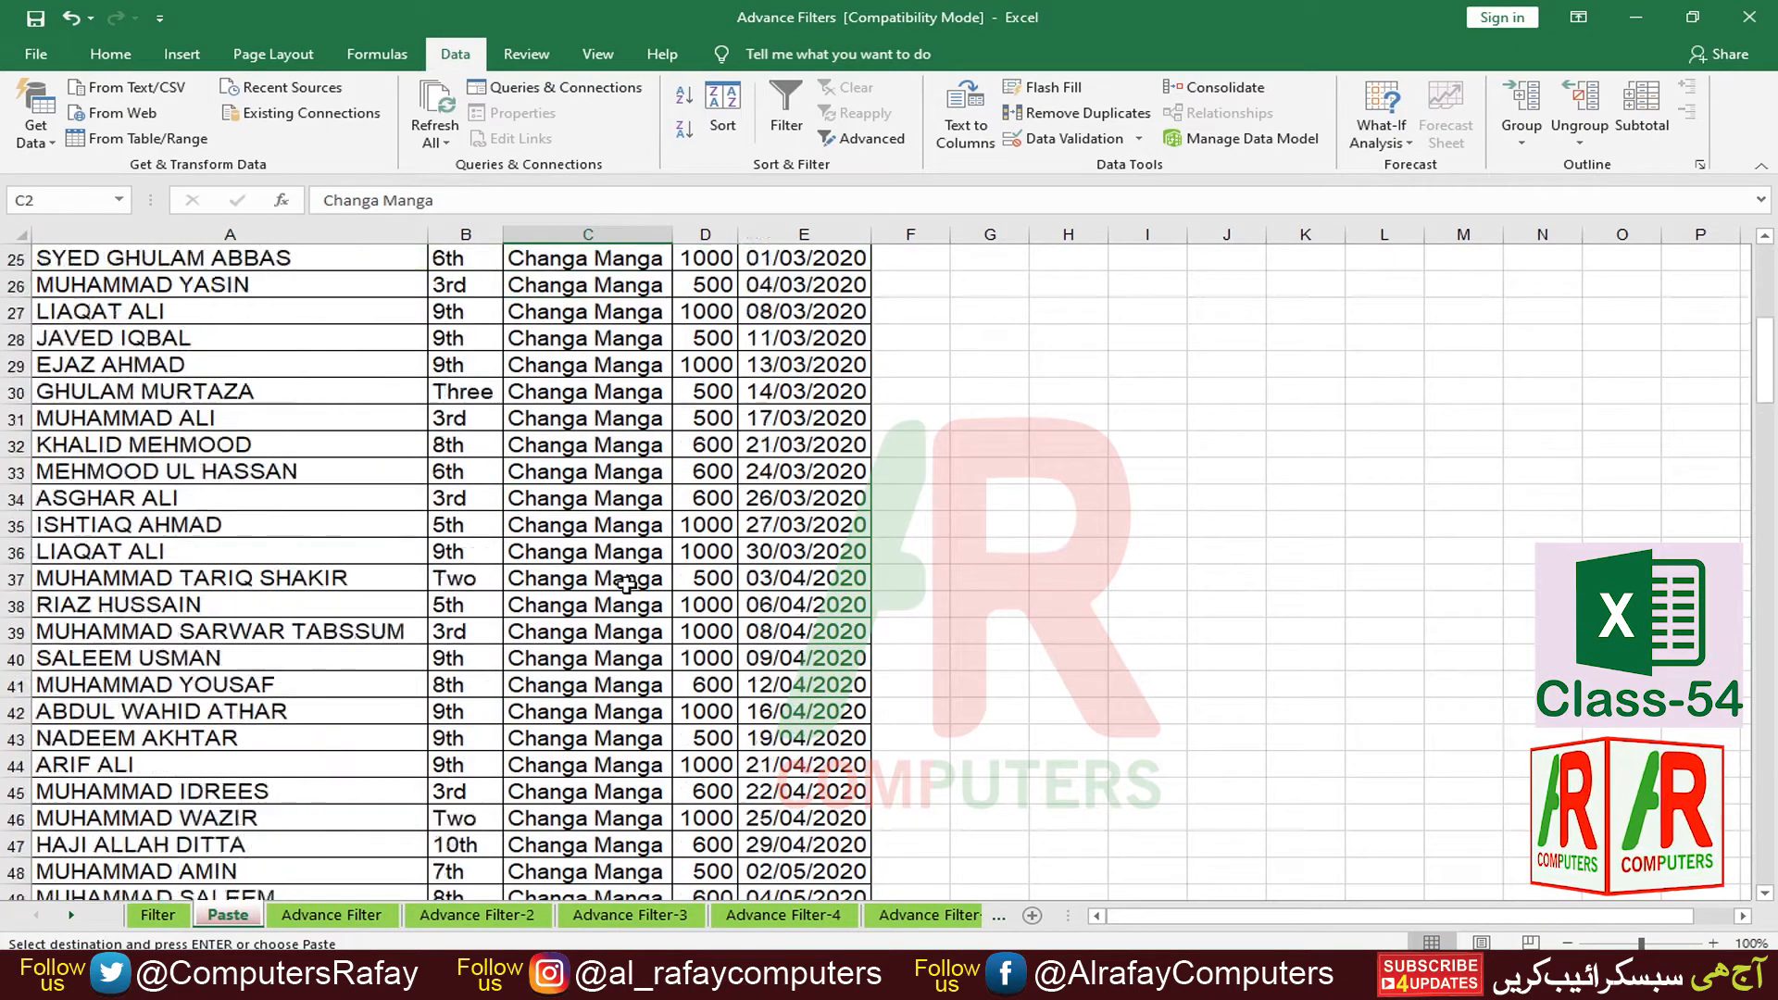
{"action": "scroll", "coordinate": [607, 685], "scroll_direction": "down", "scroll_amount": 10}
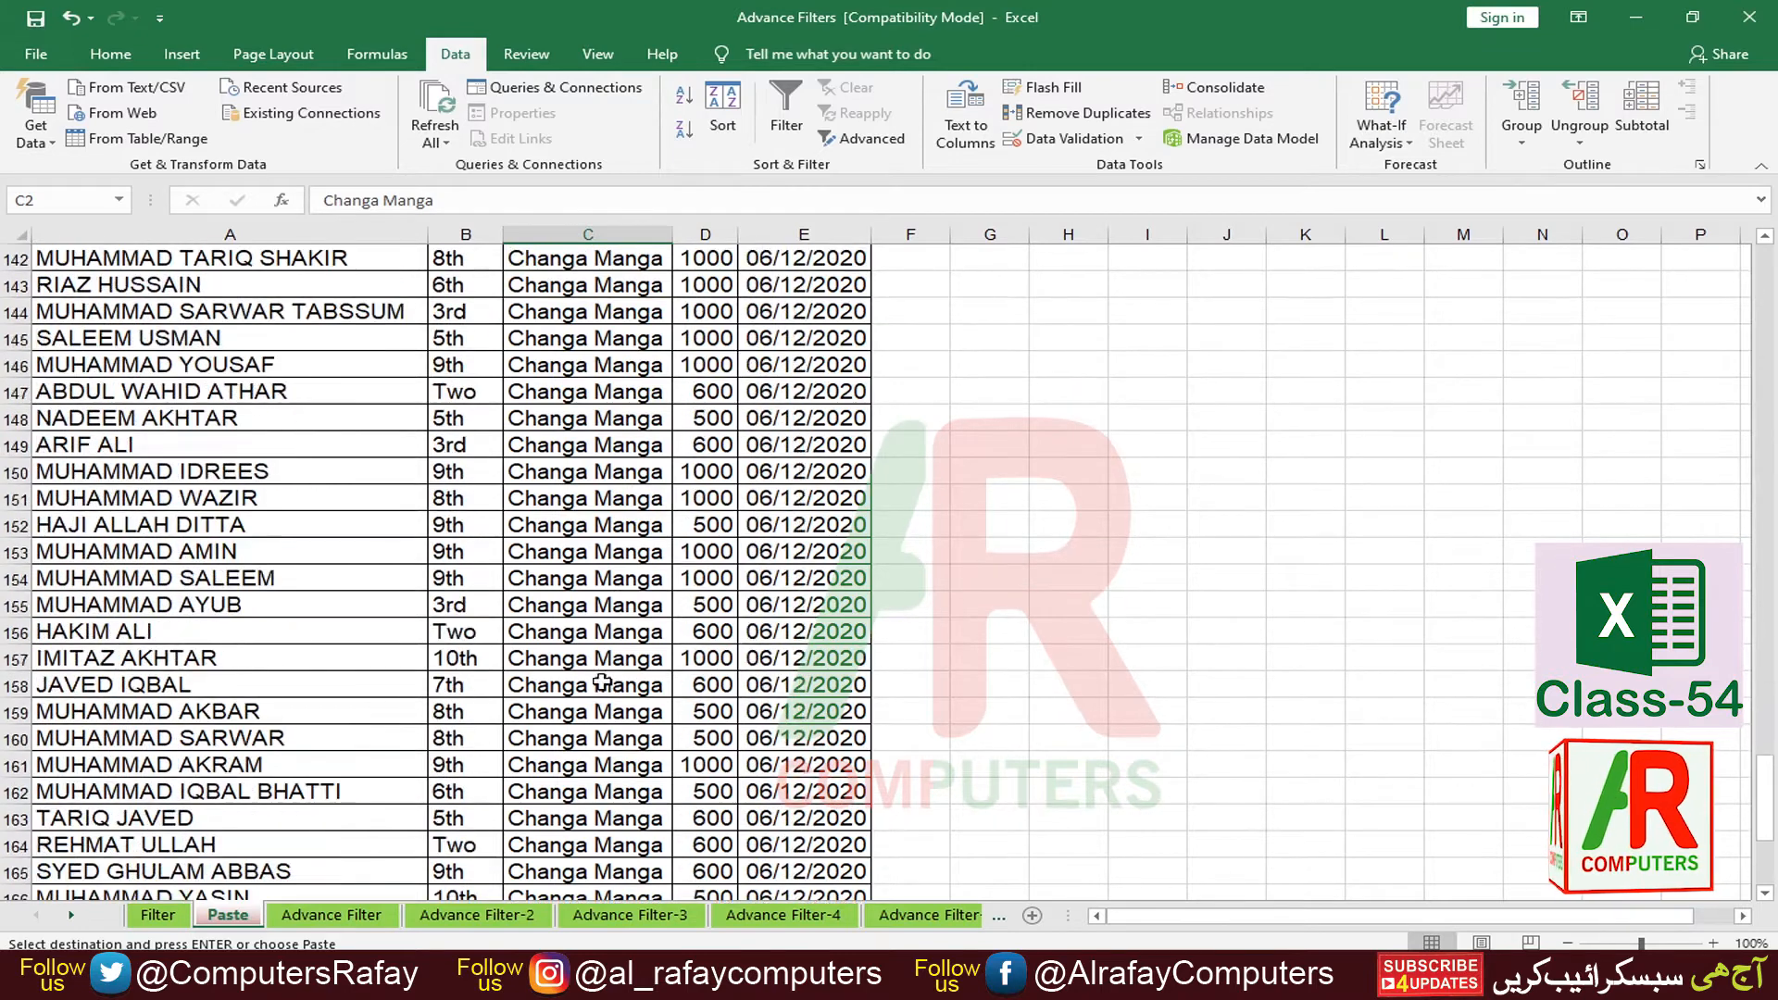
{"action": "scroll", "coordinate": [603, 683], "scroll_direction": "up", "scroll_amount": 10}
{"action": "scroll", "coordinate": [603, 683], "scroll_direction": "up", "scroll_amount": 20}
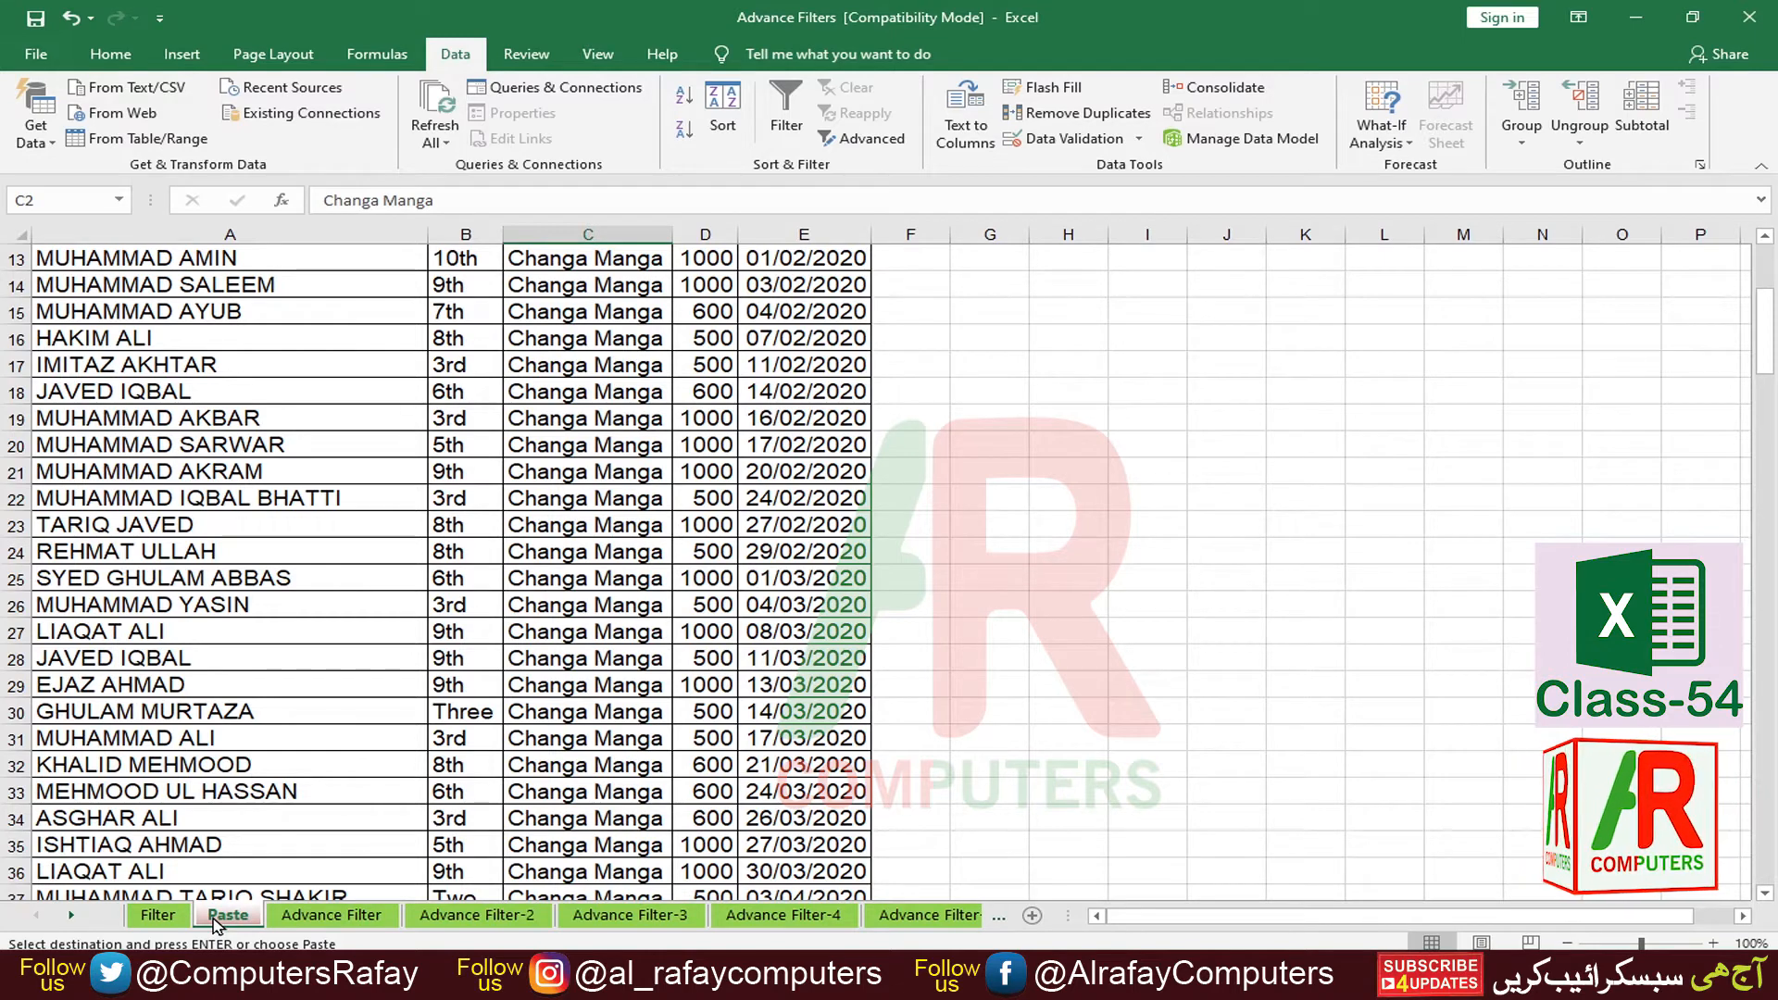
Step: Open the Advance Filter sheet and look through its student table
{"action": "left_click", "coordinate": [353, 916]}
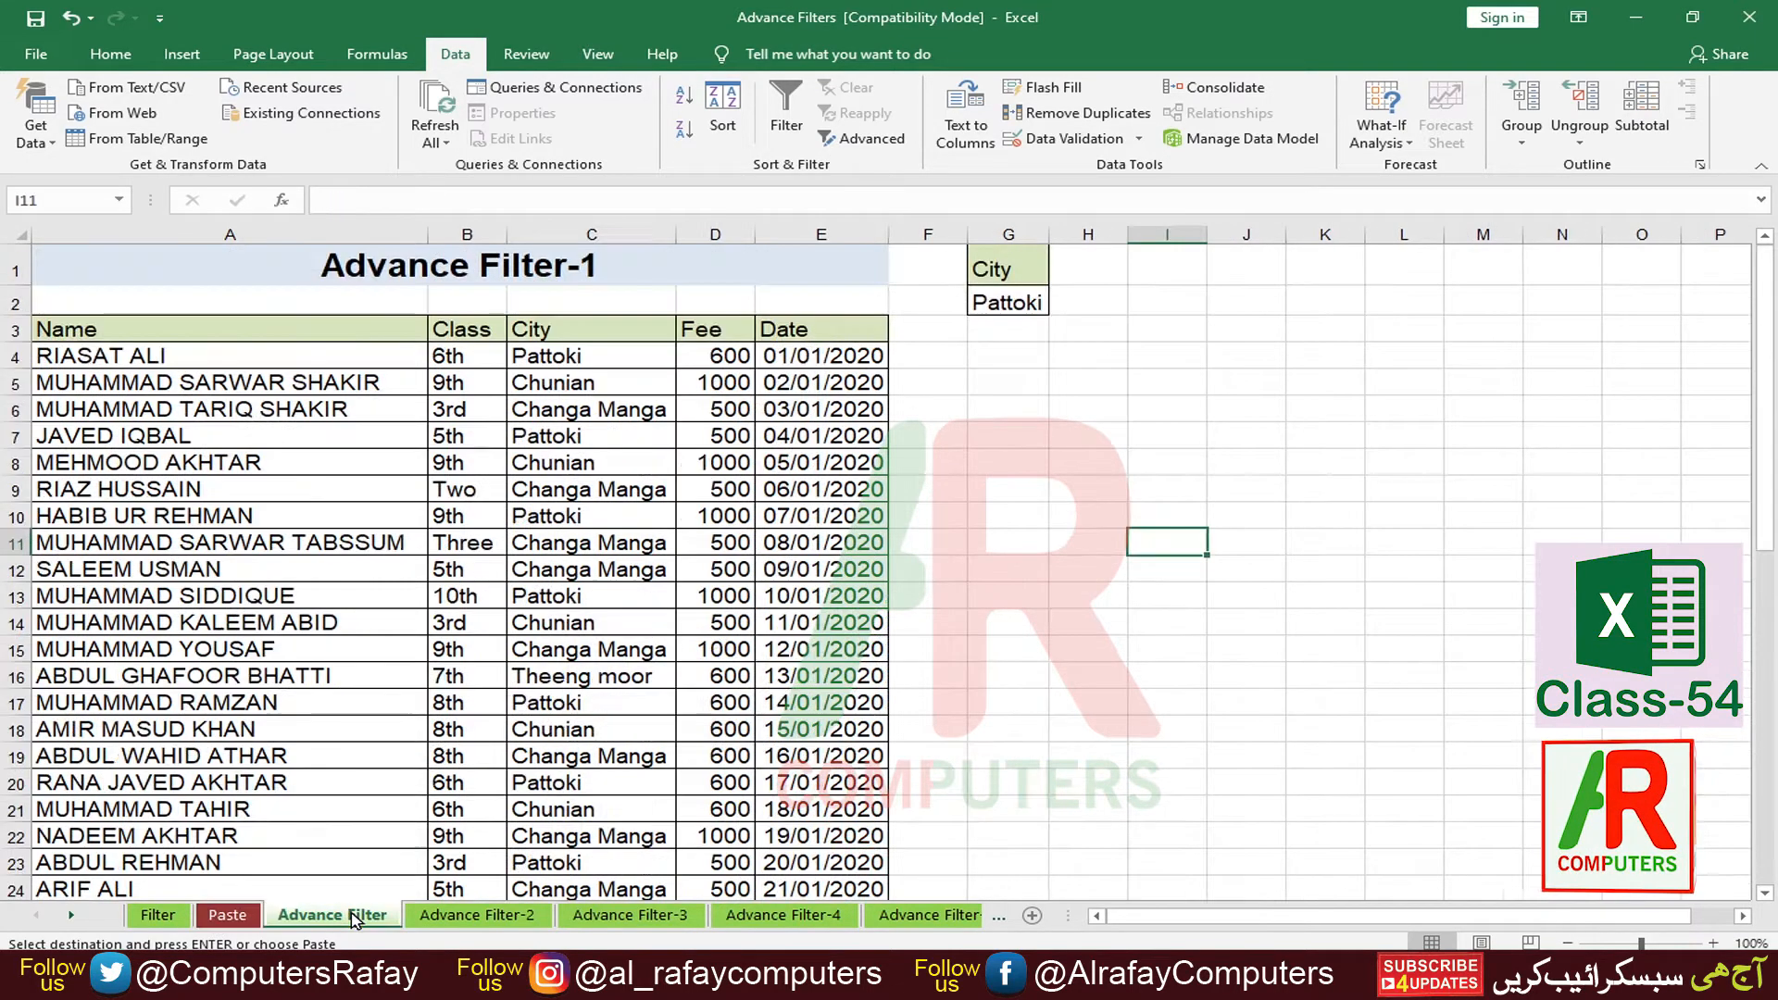
{"action": "left_click", "coordinate": [586, 629]}
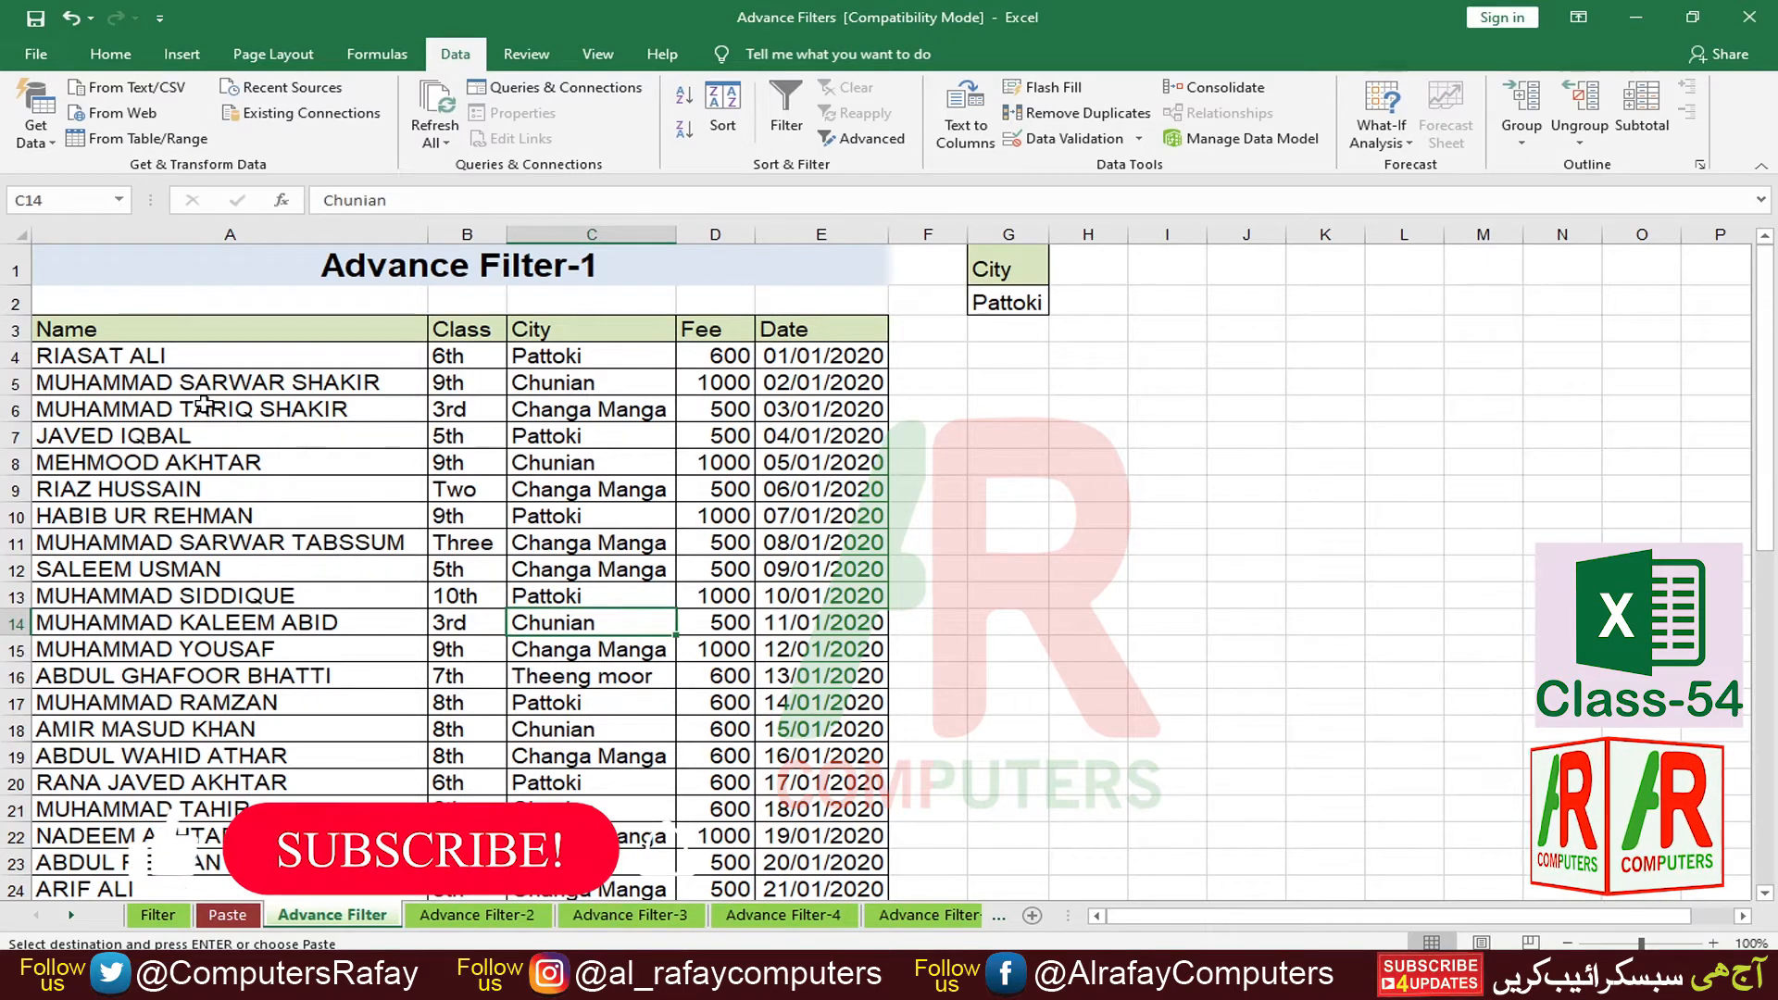
{"action": "scroll", "coordinate": [492, 487], "scroll_direction": "down", "scroll_amount": 6}
{"action": "scroll", "coordinate": [491, 487], "scroll_direction": "down", "scroll_amount": 5}
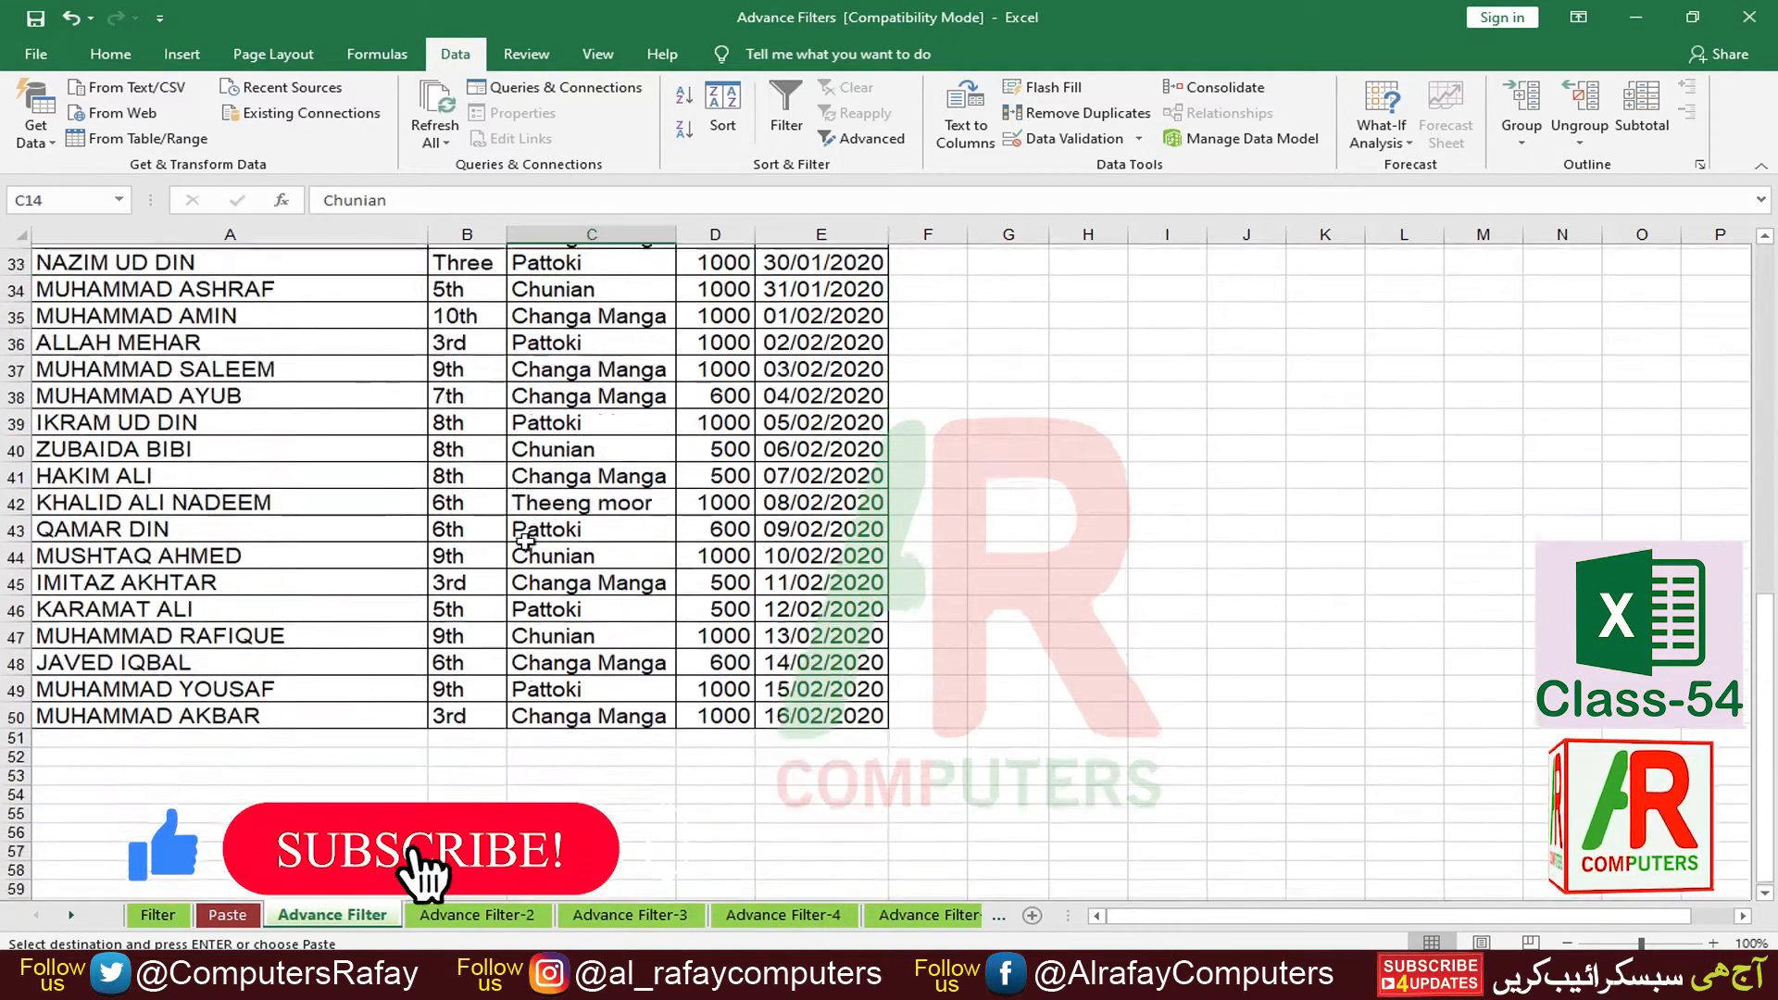
{"action": "scroll", "coordinate": [525, 542], "scroll_direction": "up", "scroll_amount": 9}
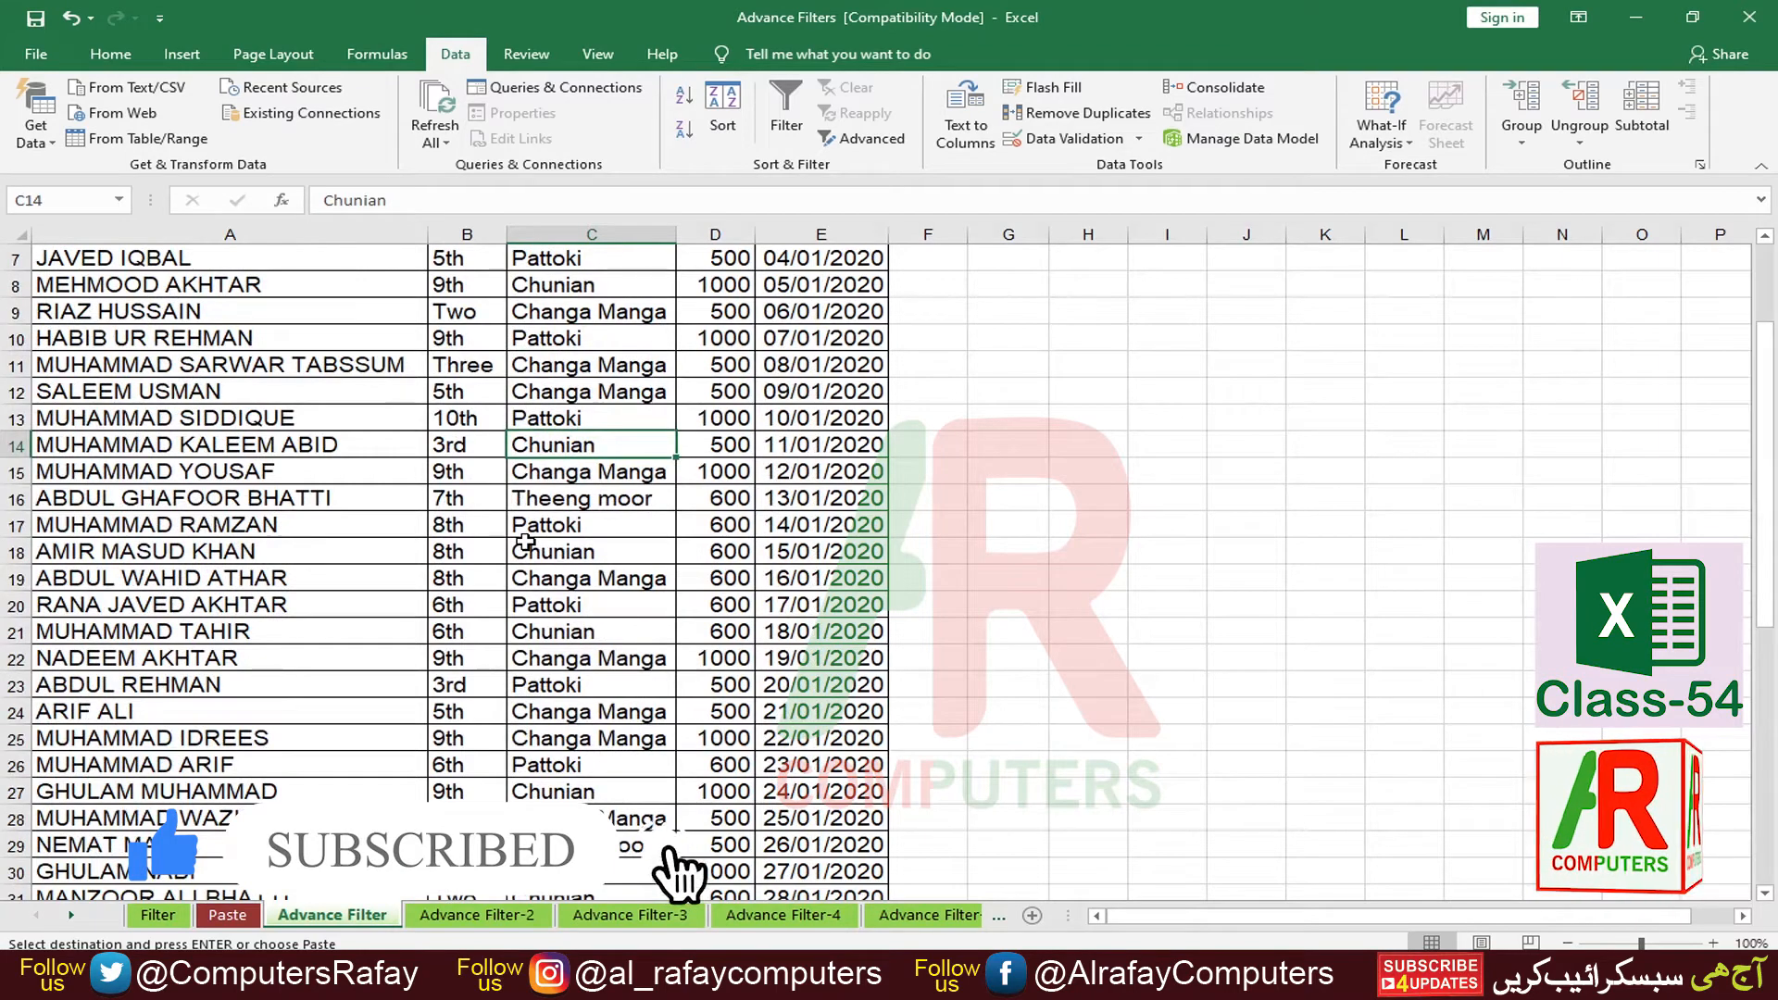
{"action": "scroll", "coordinate": [455, 460], "scroll_direction": "up", "scroll_amount": 2}
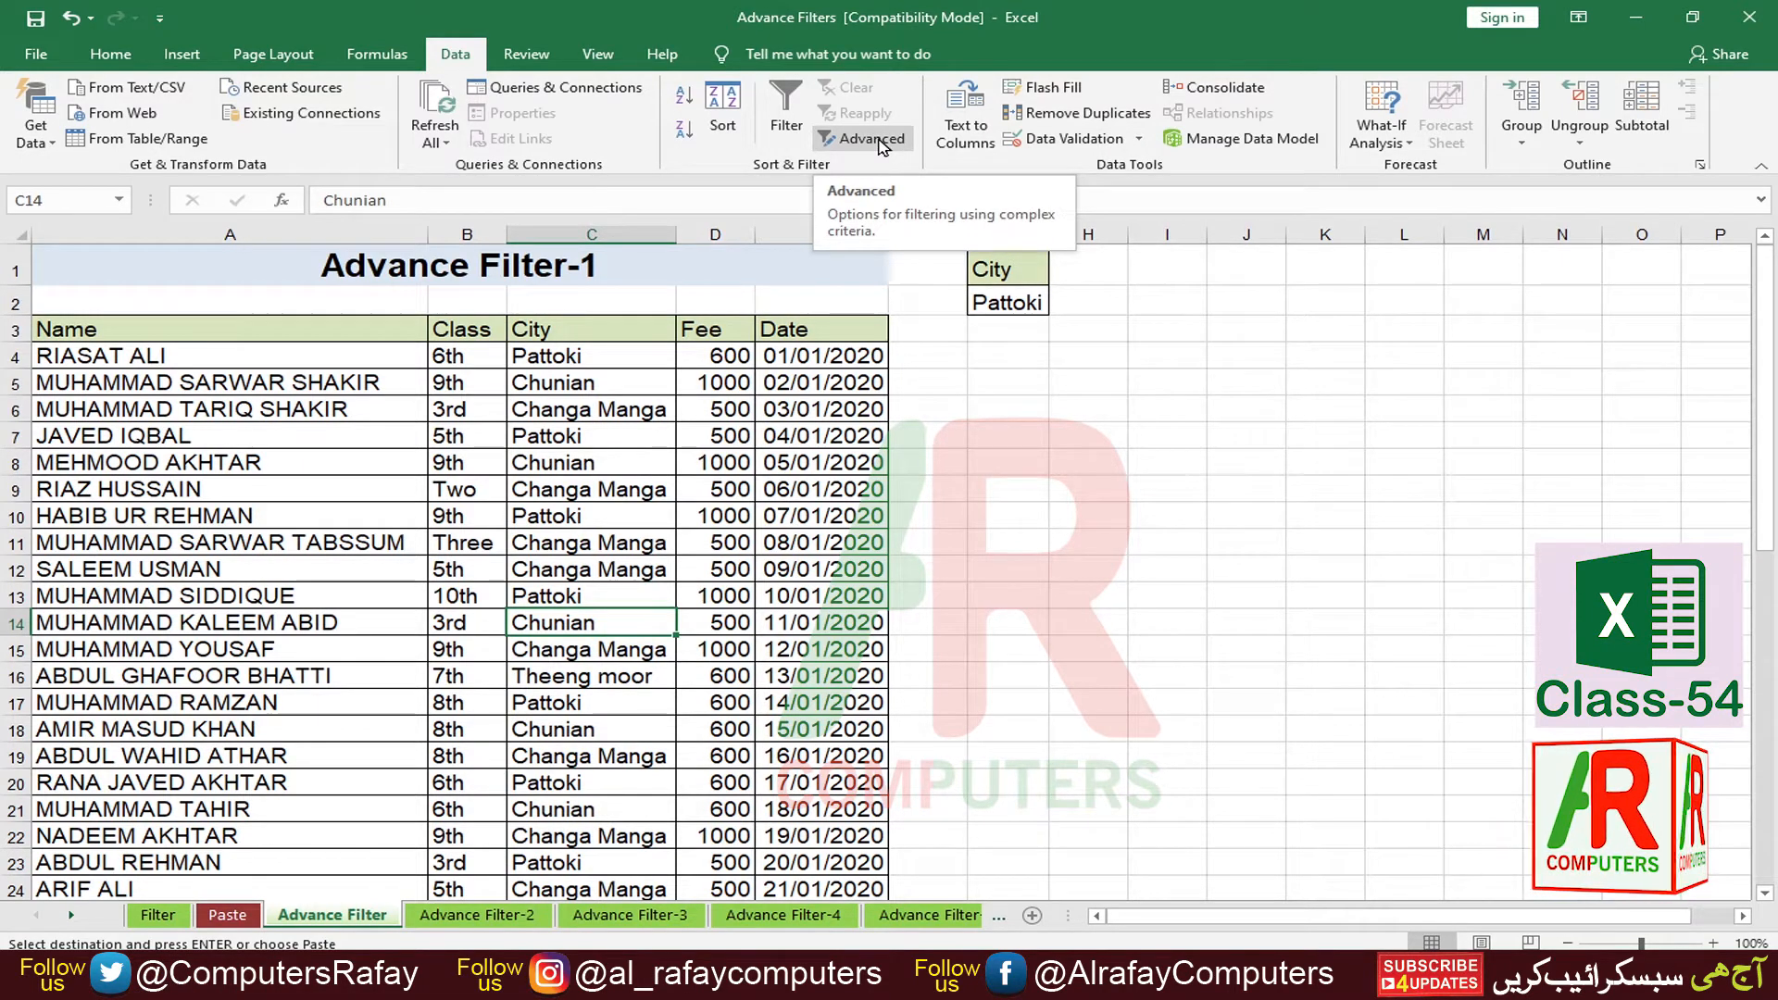
Step: Start an Advanced Filter on the student table with the list range extended to $A$3:$E$50
{"action": "left_click", "coordinate": [401, 622]}
{"action": "left_click", "coordinate": [781, 724]}
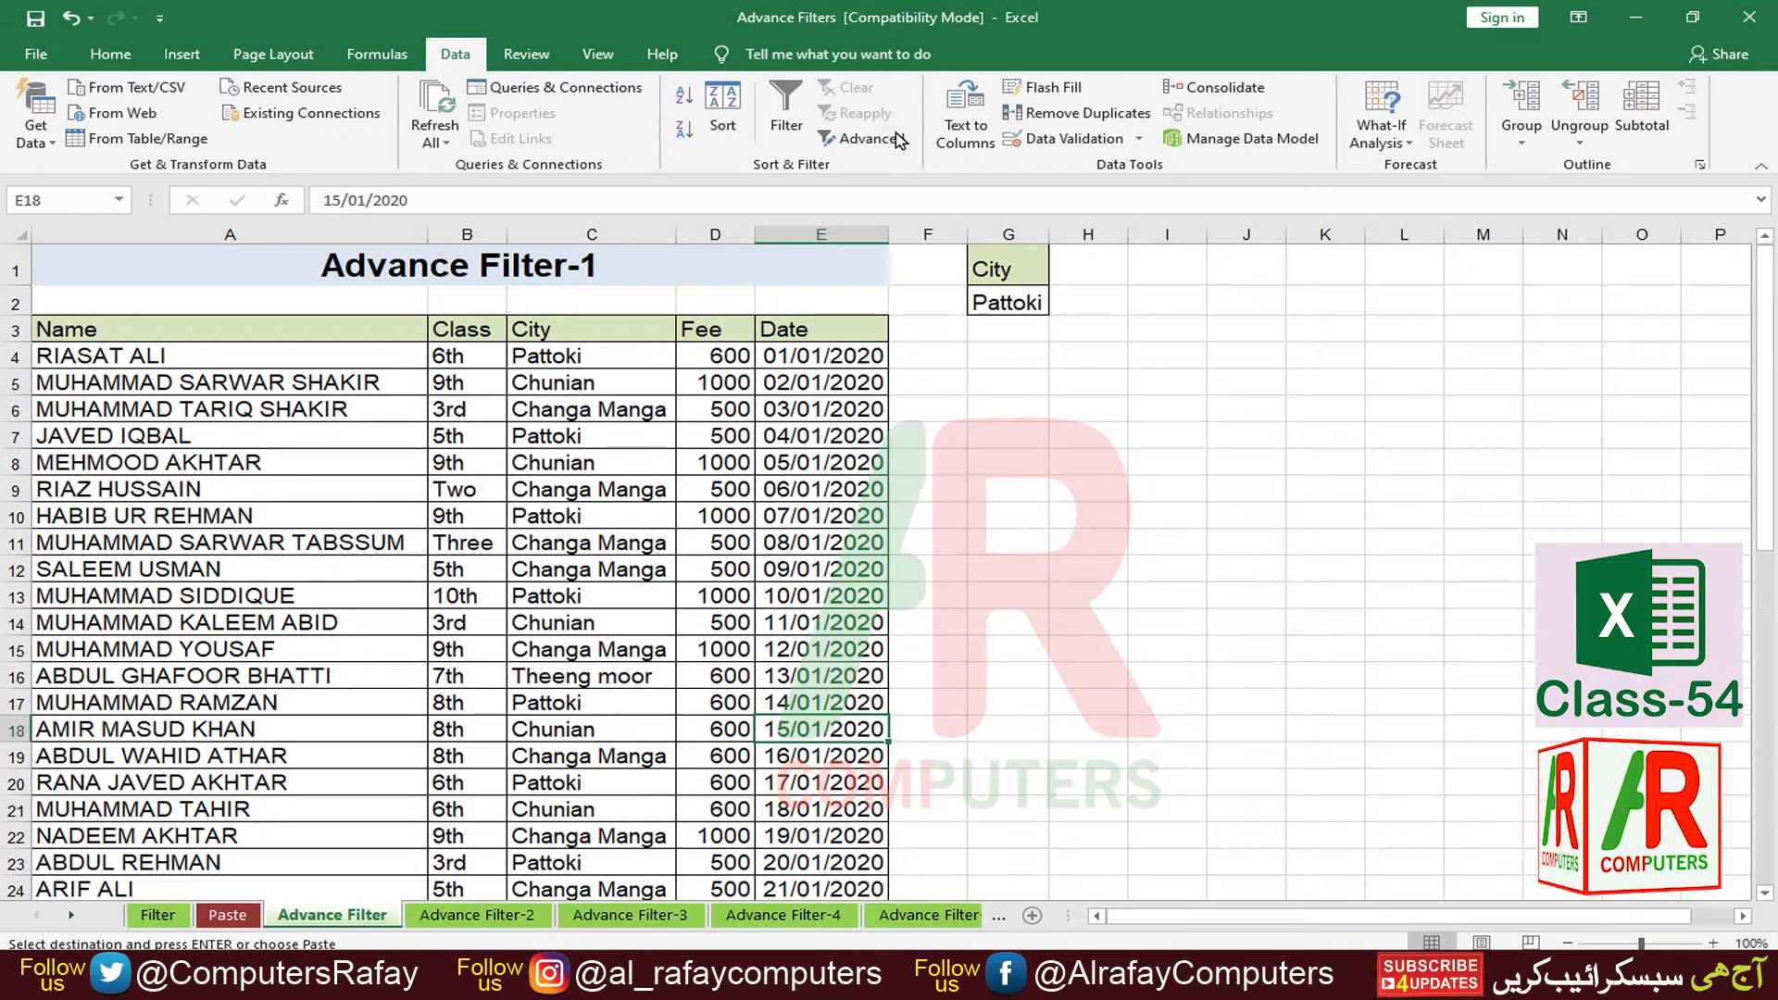
{"action": "left_click", "coordinate": [863, 138]}
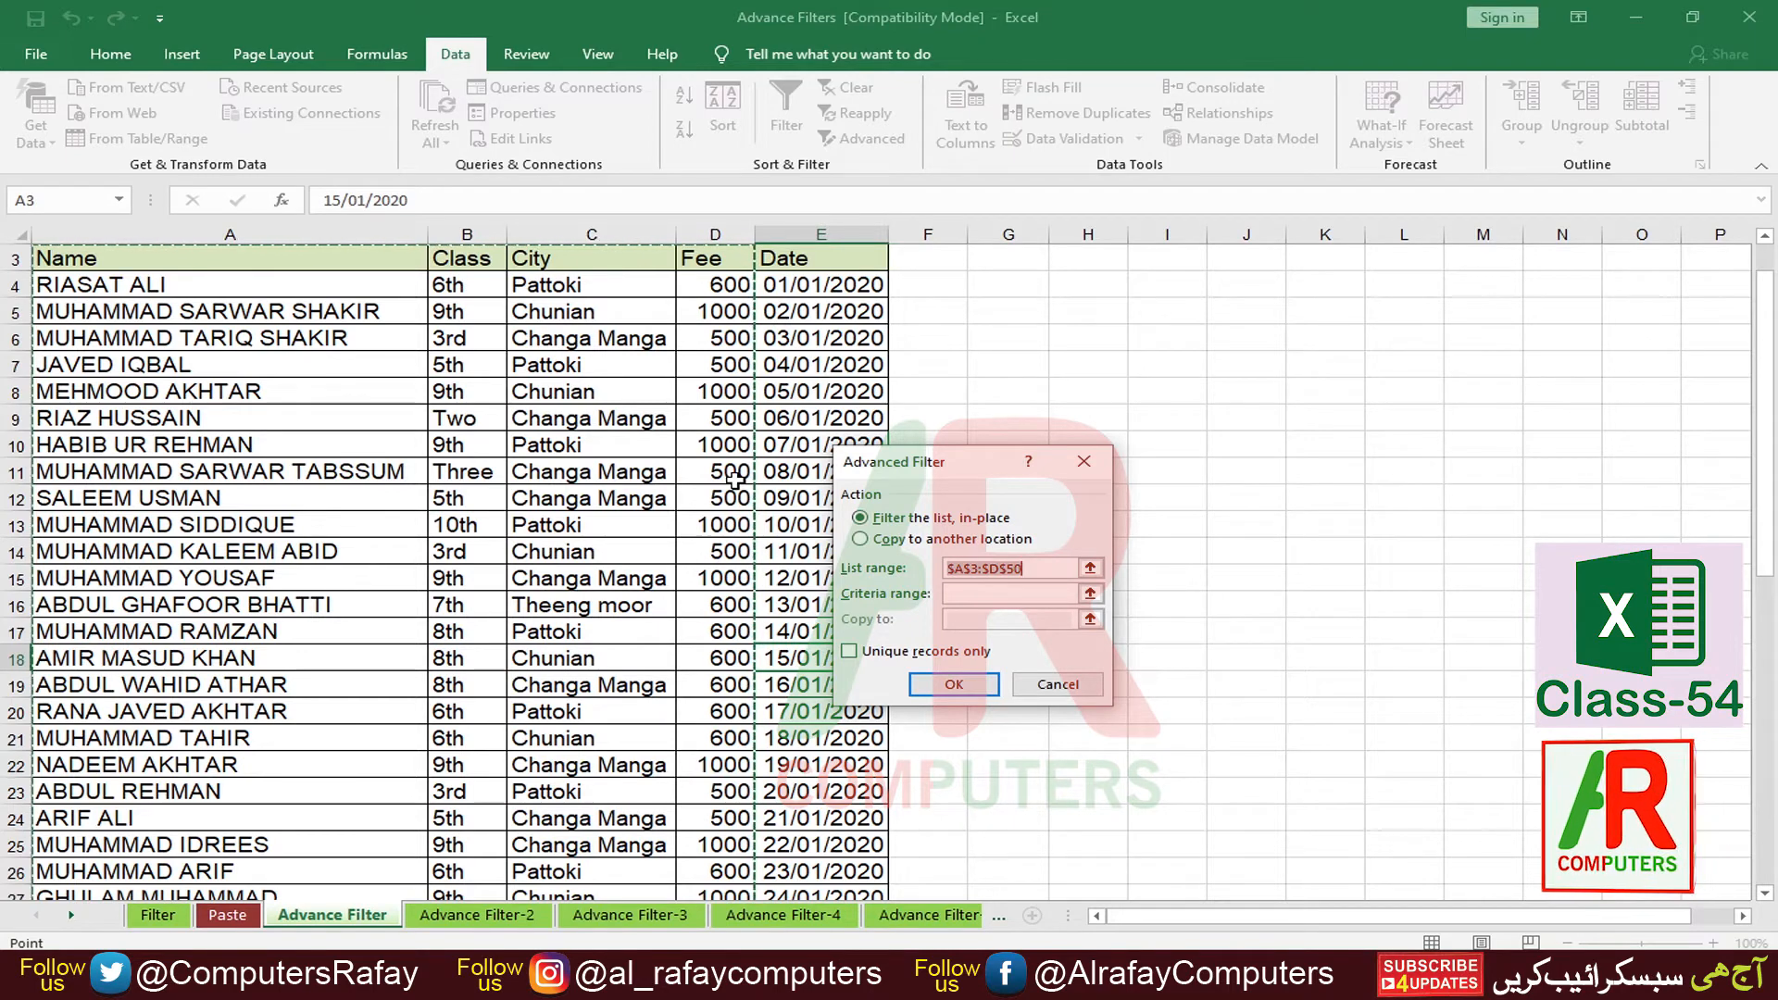
{"action": "key", "text": "shift+Right"}
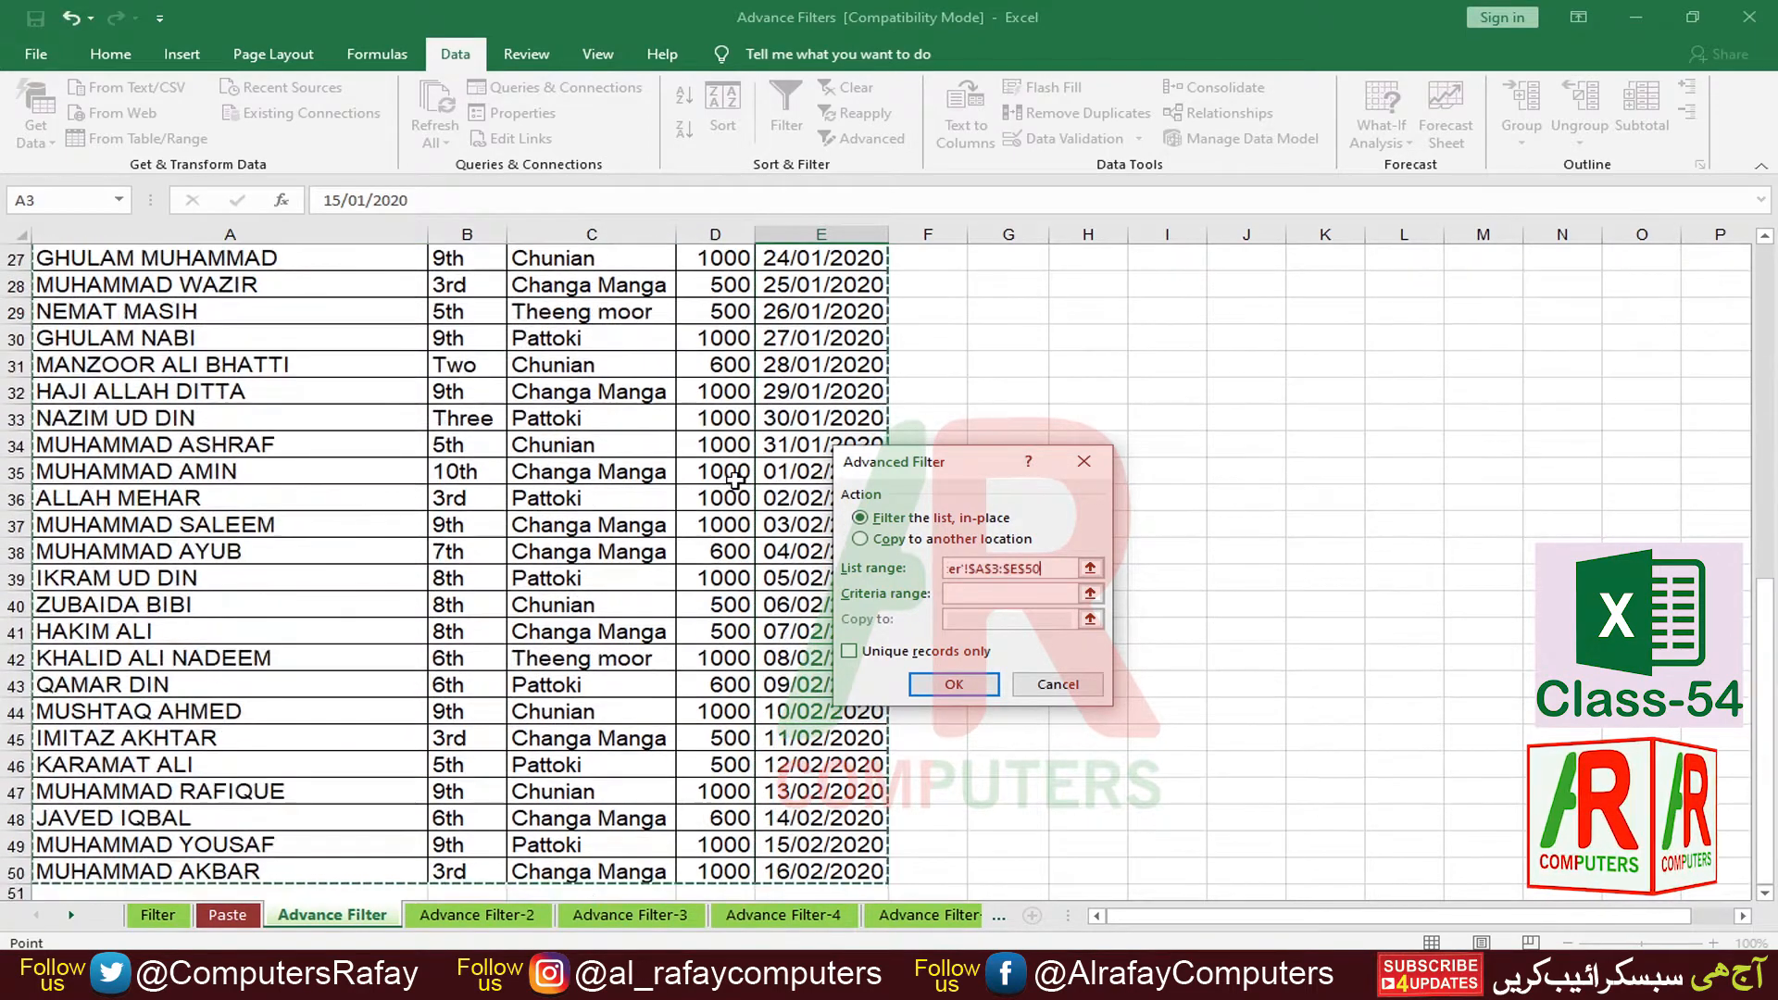
{"action": "scroll", "coordinate": [518, 644], "scroll_direction": "up", "scroll_amount": 9}
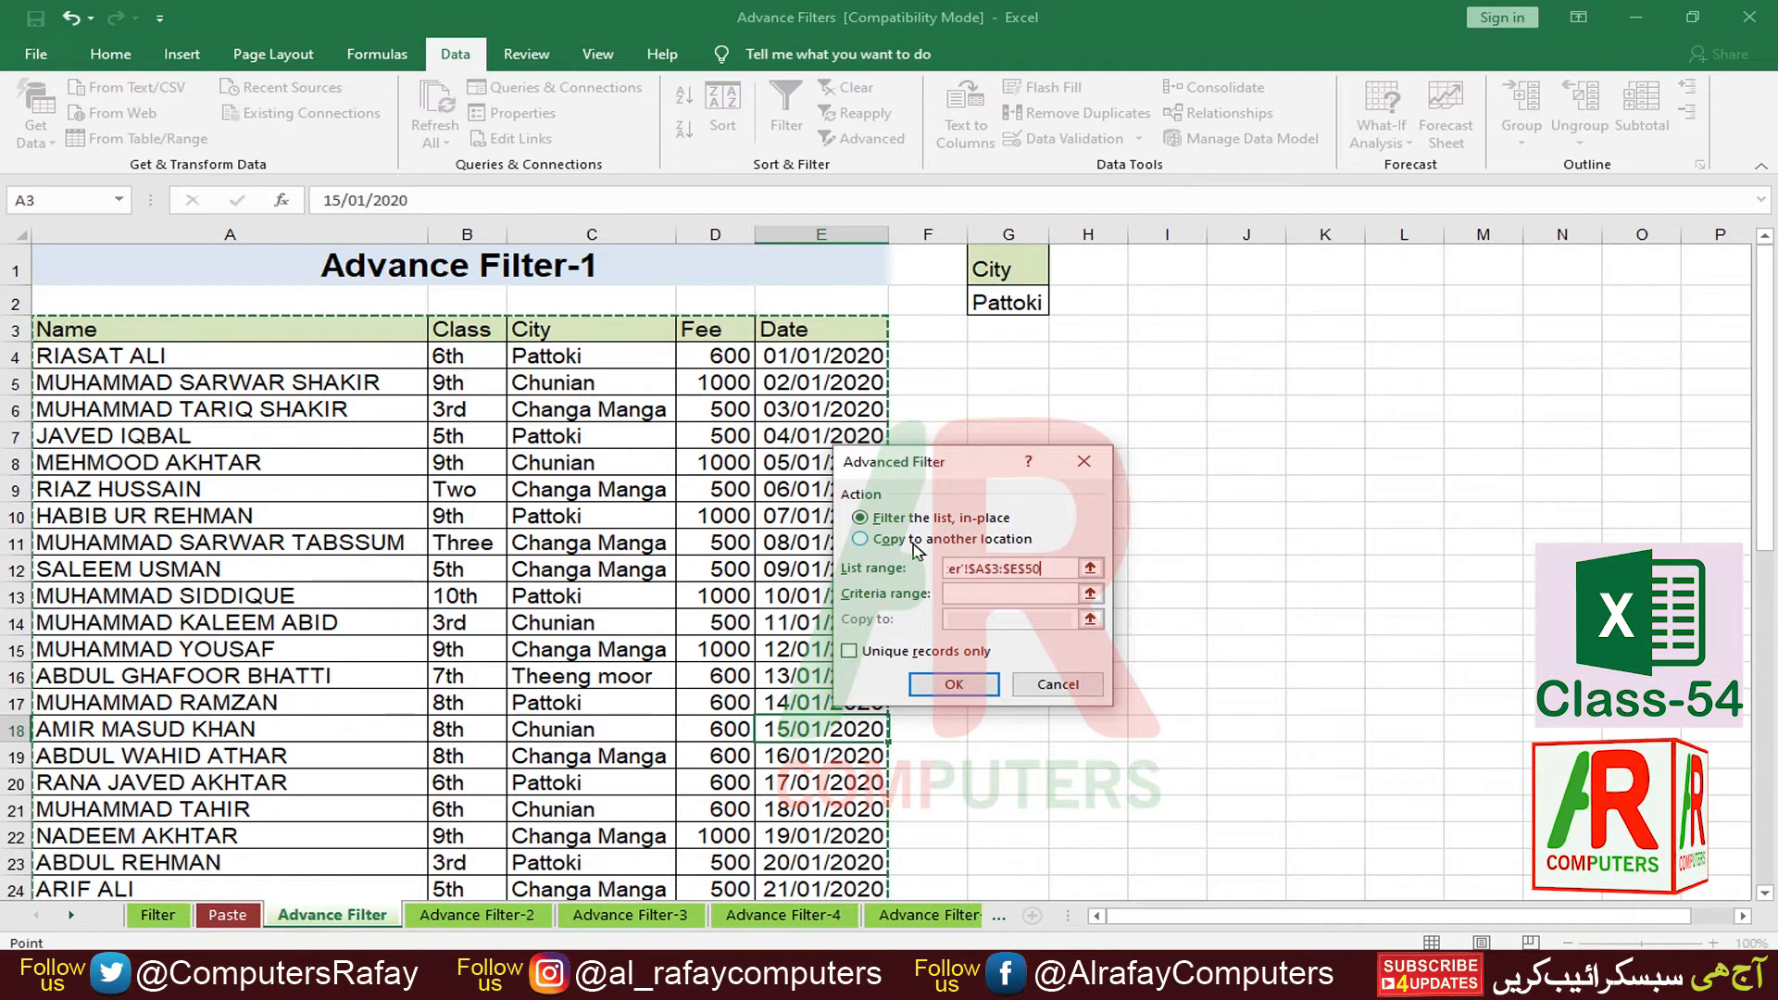
Step: Set the Advanced Filter to copy to another location and check that the list range covers the whole table
{"action": "left_click", "coordinate": [861, 542]}
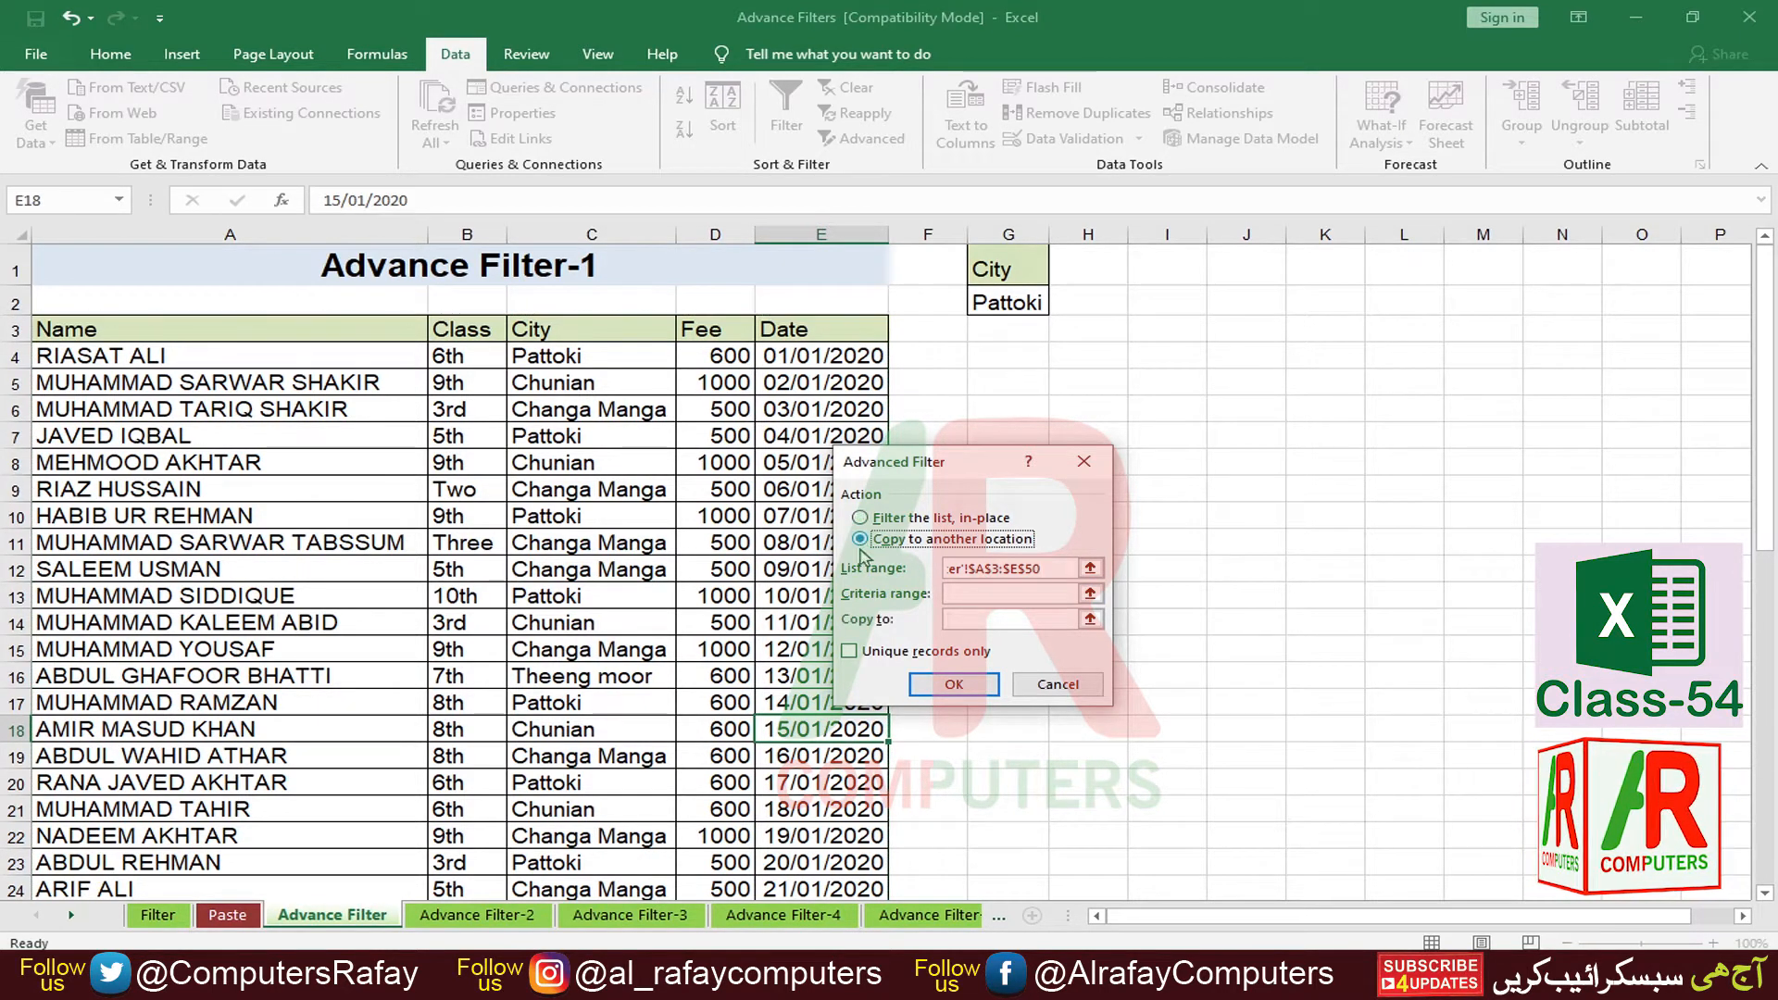
{"action": "left_click", "coordinate": [1091, 569]}
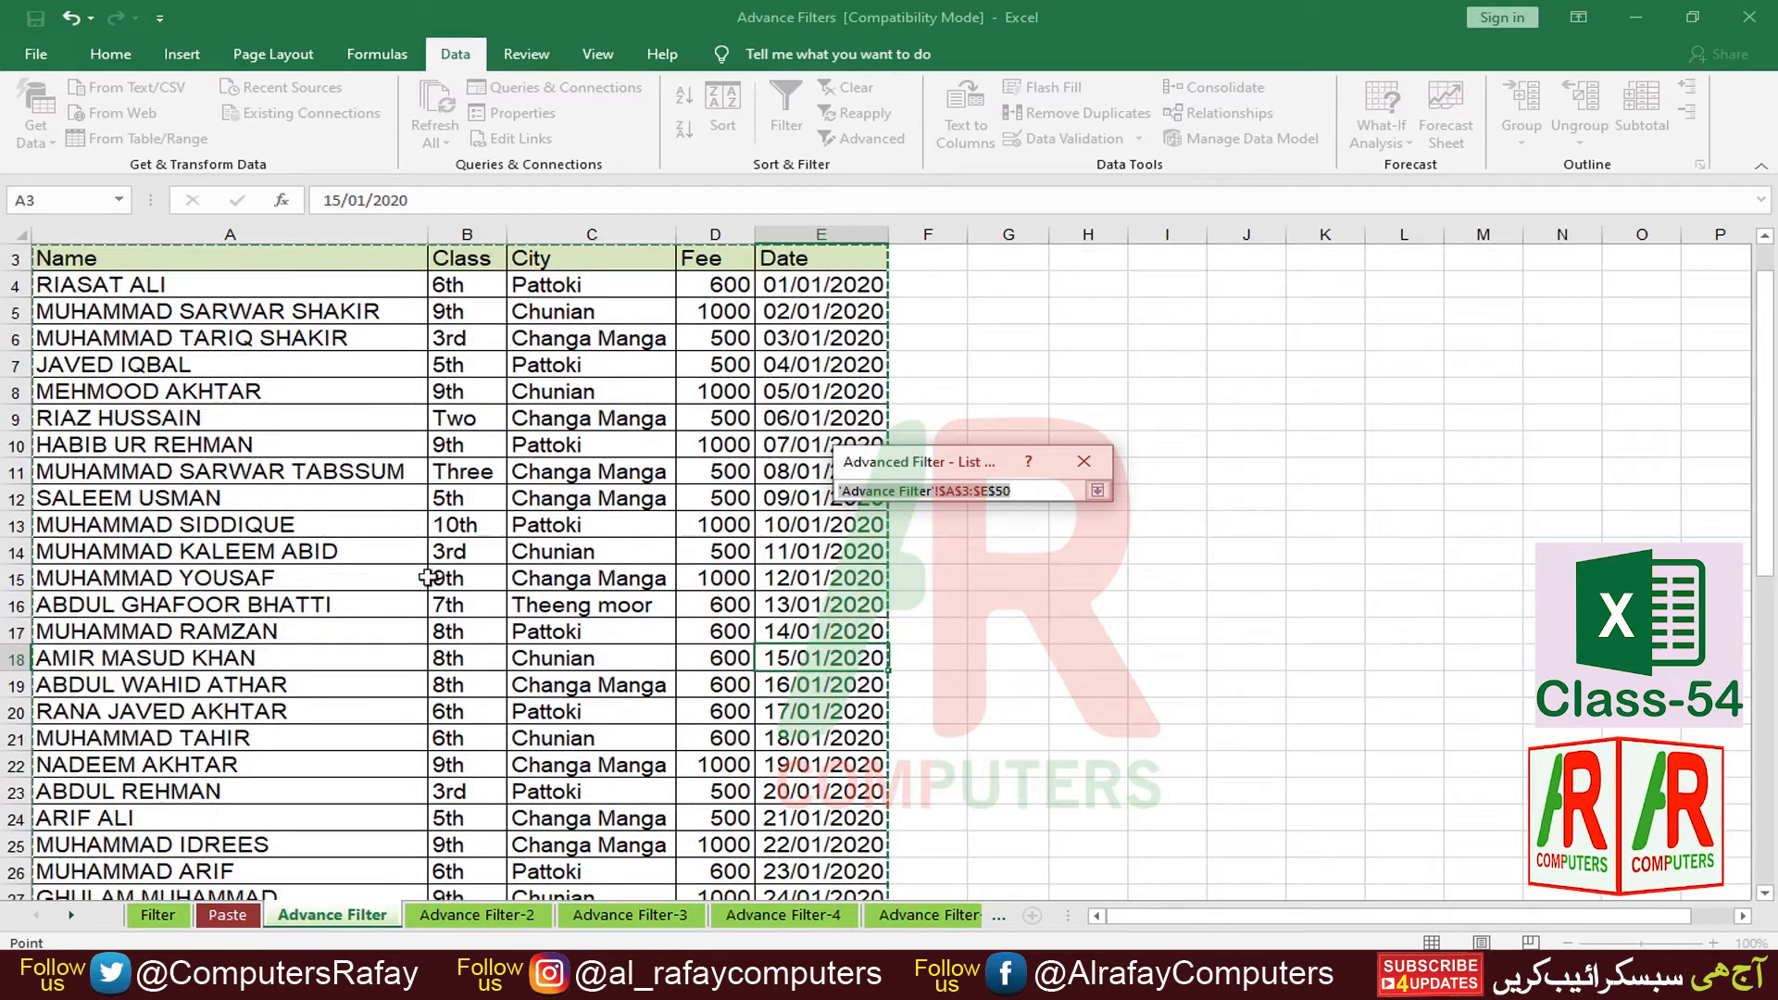
{"action": "scroll", "coordinate": [427, 577], "scroll_direction": "up", "scroll_amount": 1}
{"action": "scroll", "coordinate": [570, 782], "scroll_direction": "down", "scroll_amount": 9}
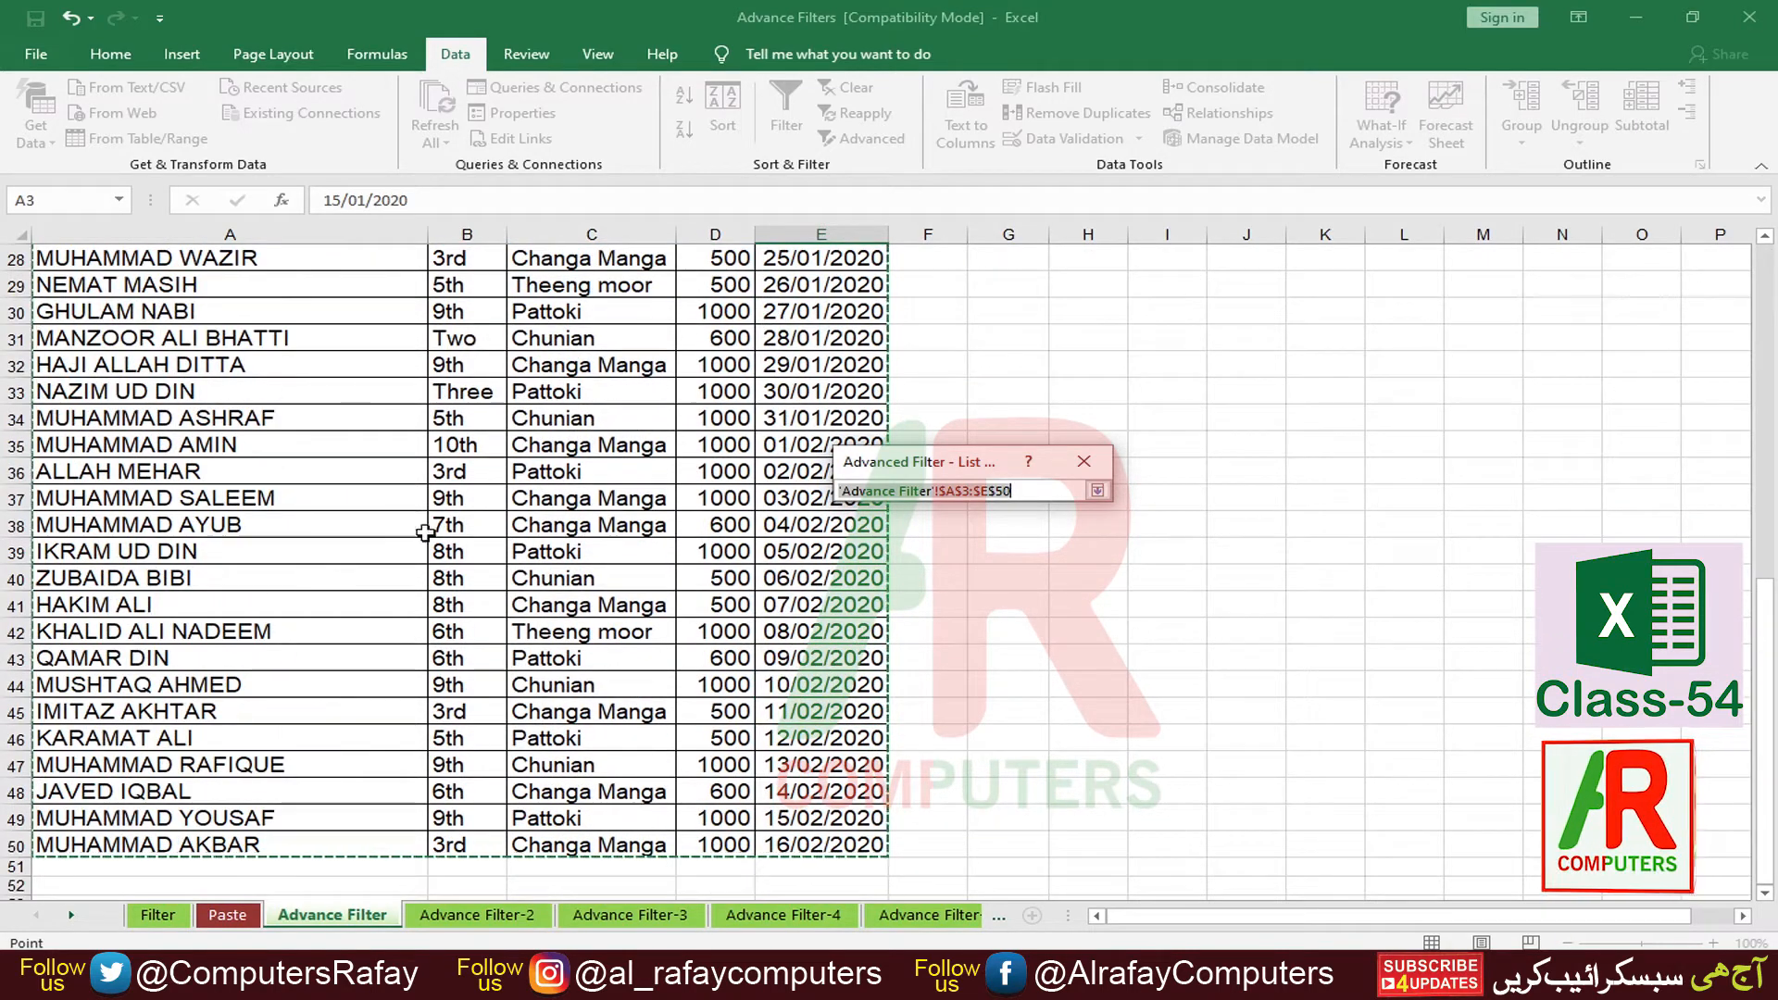
{"action": "scroll", "coordinate": [514, 626], "scroll_direction": "up", "scroll_amount": 9}
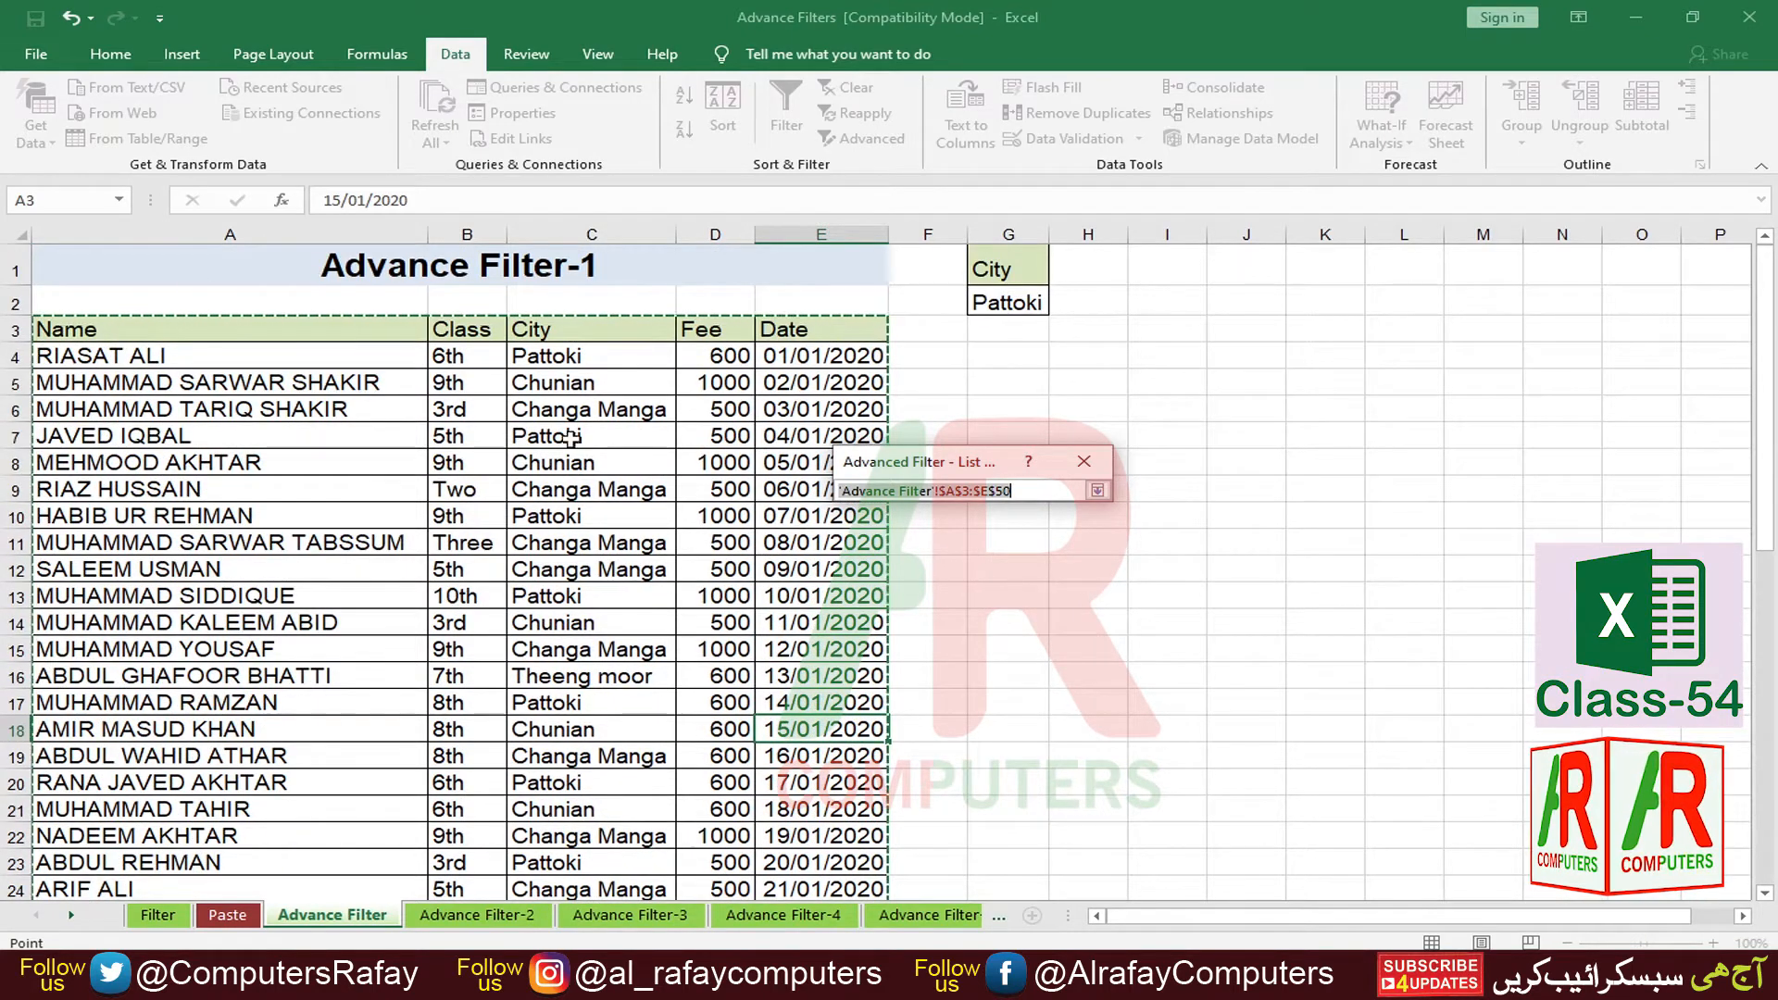
{"action": "left_click", "coordinate": [1098, 491]}
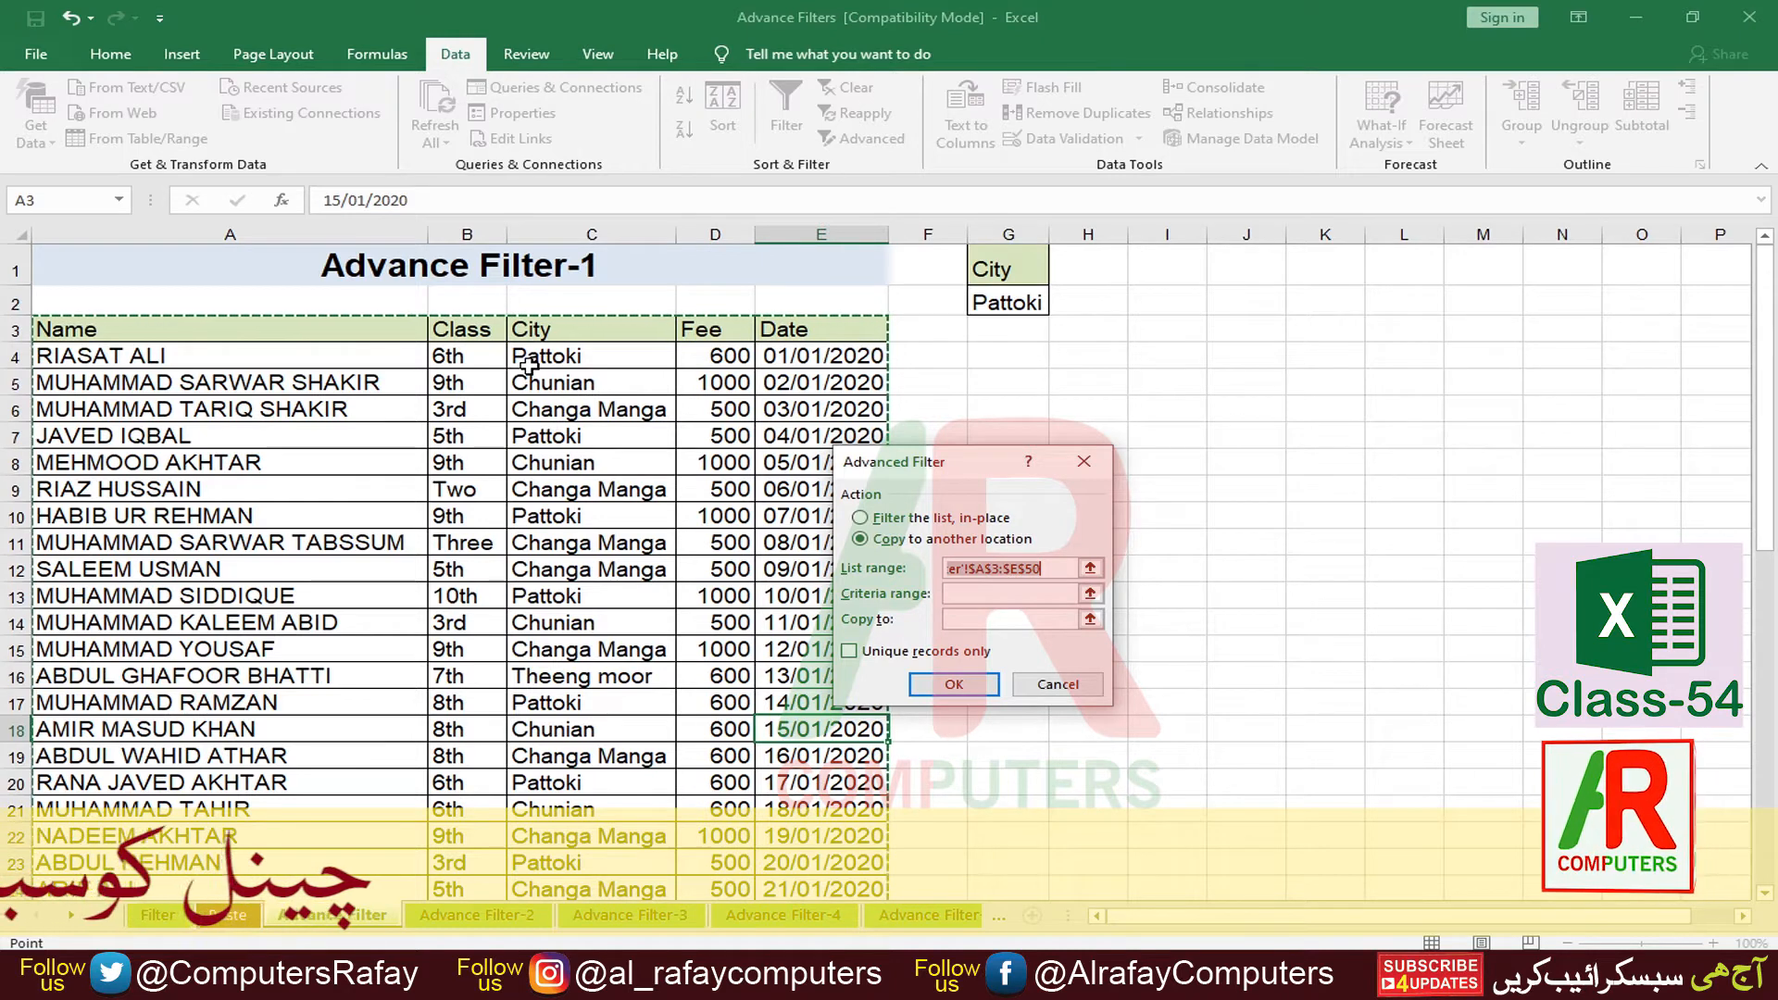
Step: Set the criteria range to the City criterion cells $G$1:$G$2
{"action": "left_click", "coordinate": [1093, 594]}
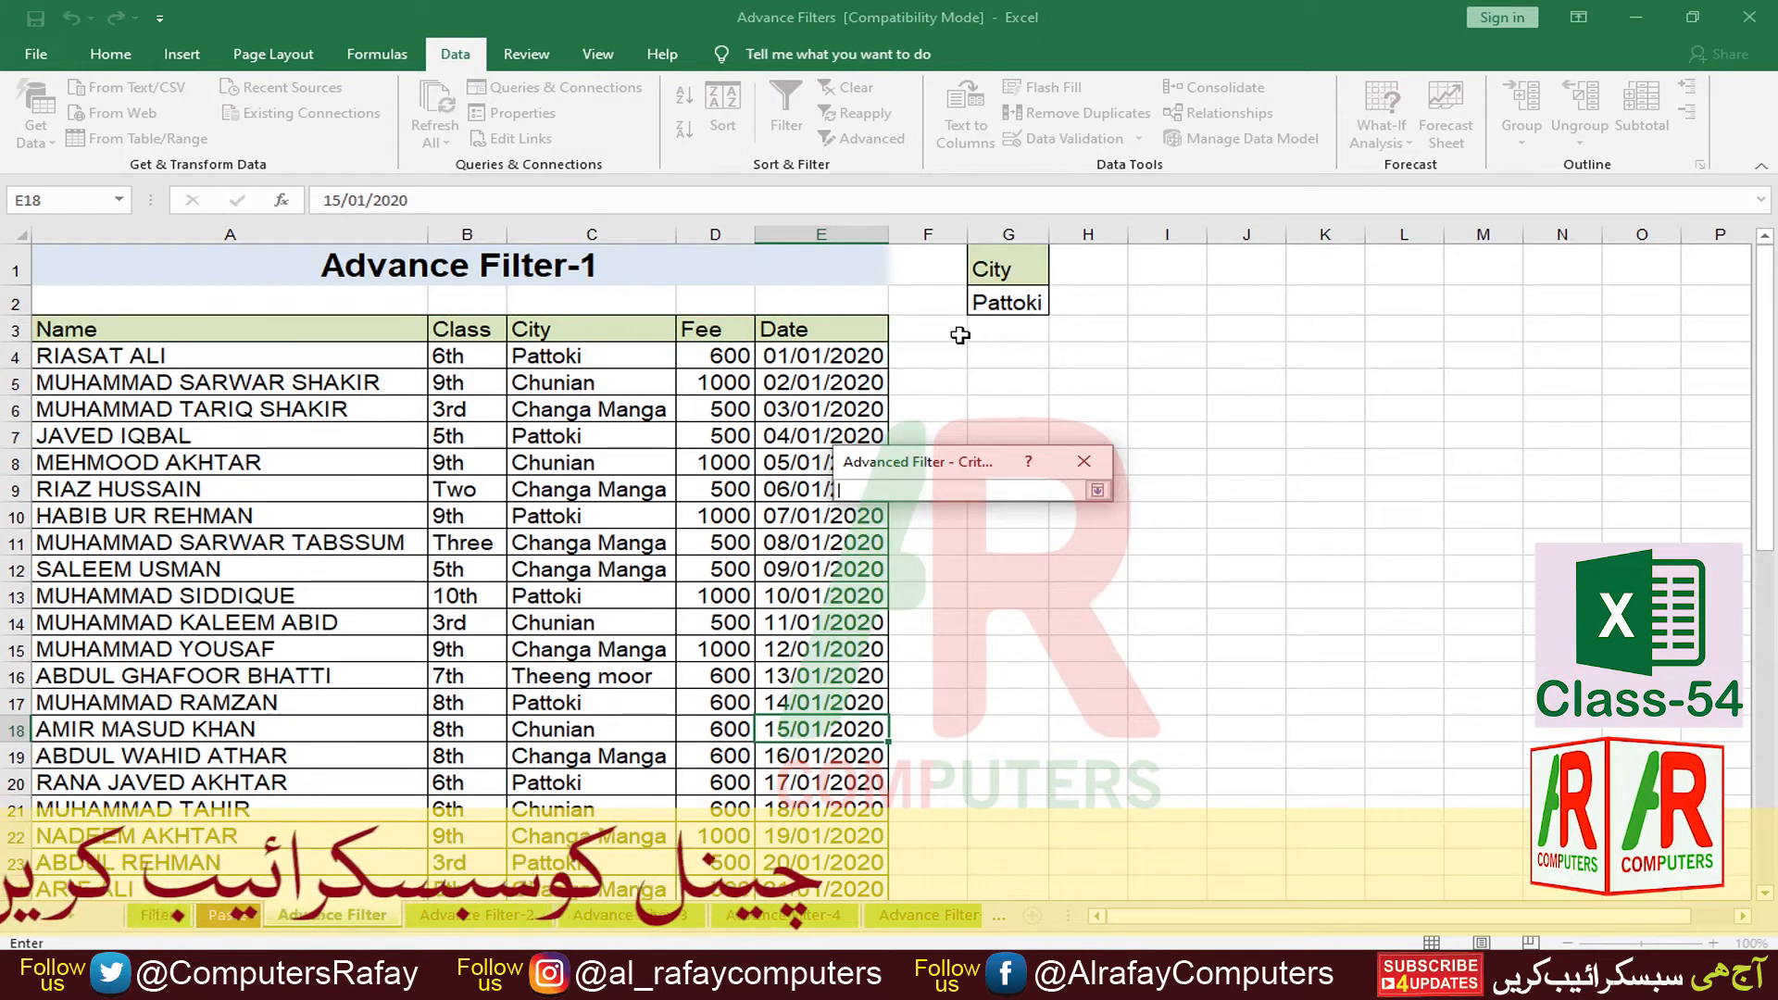
{"action": "left_click_drag", "start_coordinate": [996, 272], "coordinate": [1023, 310]}
{"action": "left_click", "coordinate": [1097, 491]}
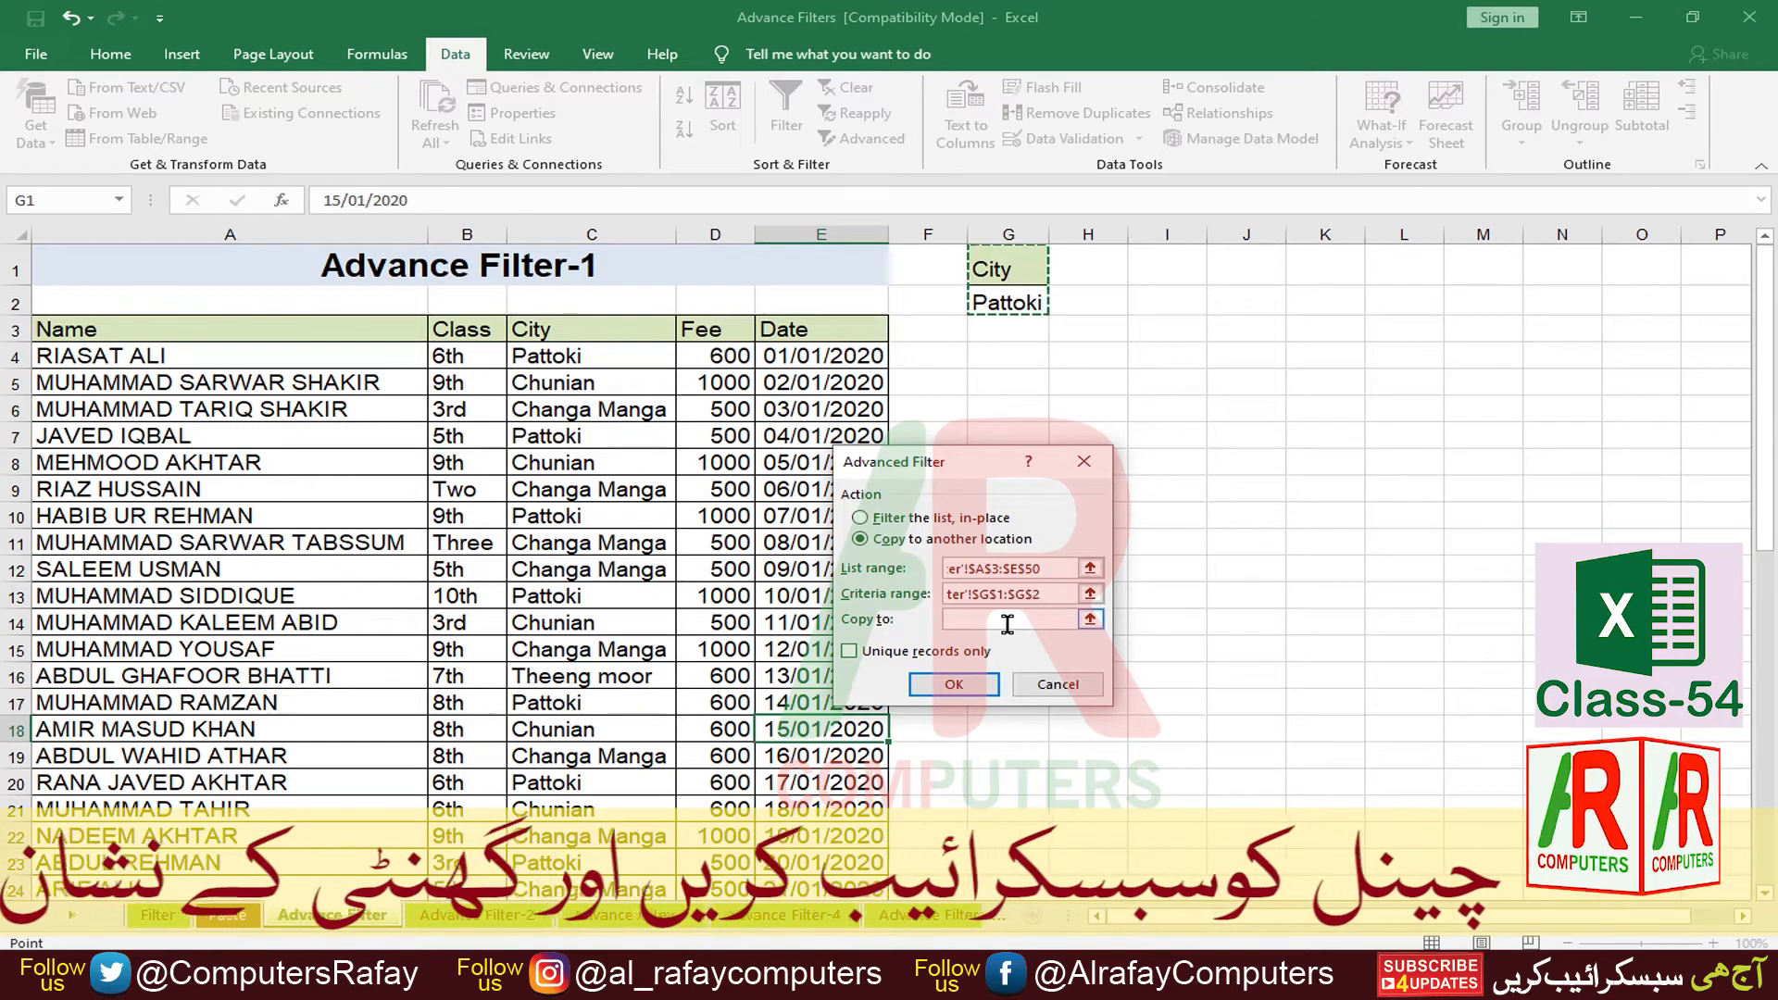
Step: Set cell $H$6 as the copy destination and run the Advanced Filter
{"action": "left_click", "coordinate": [1090, 619]}
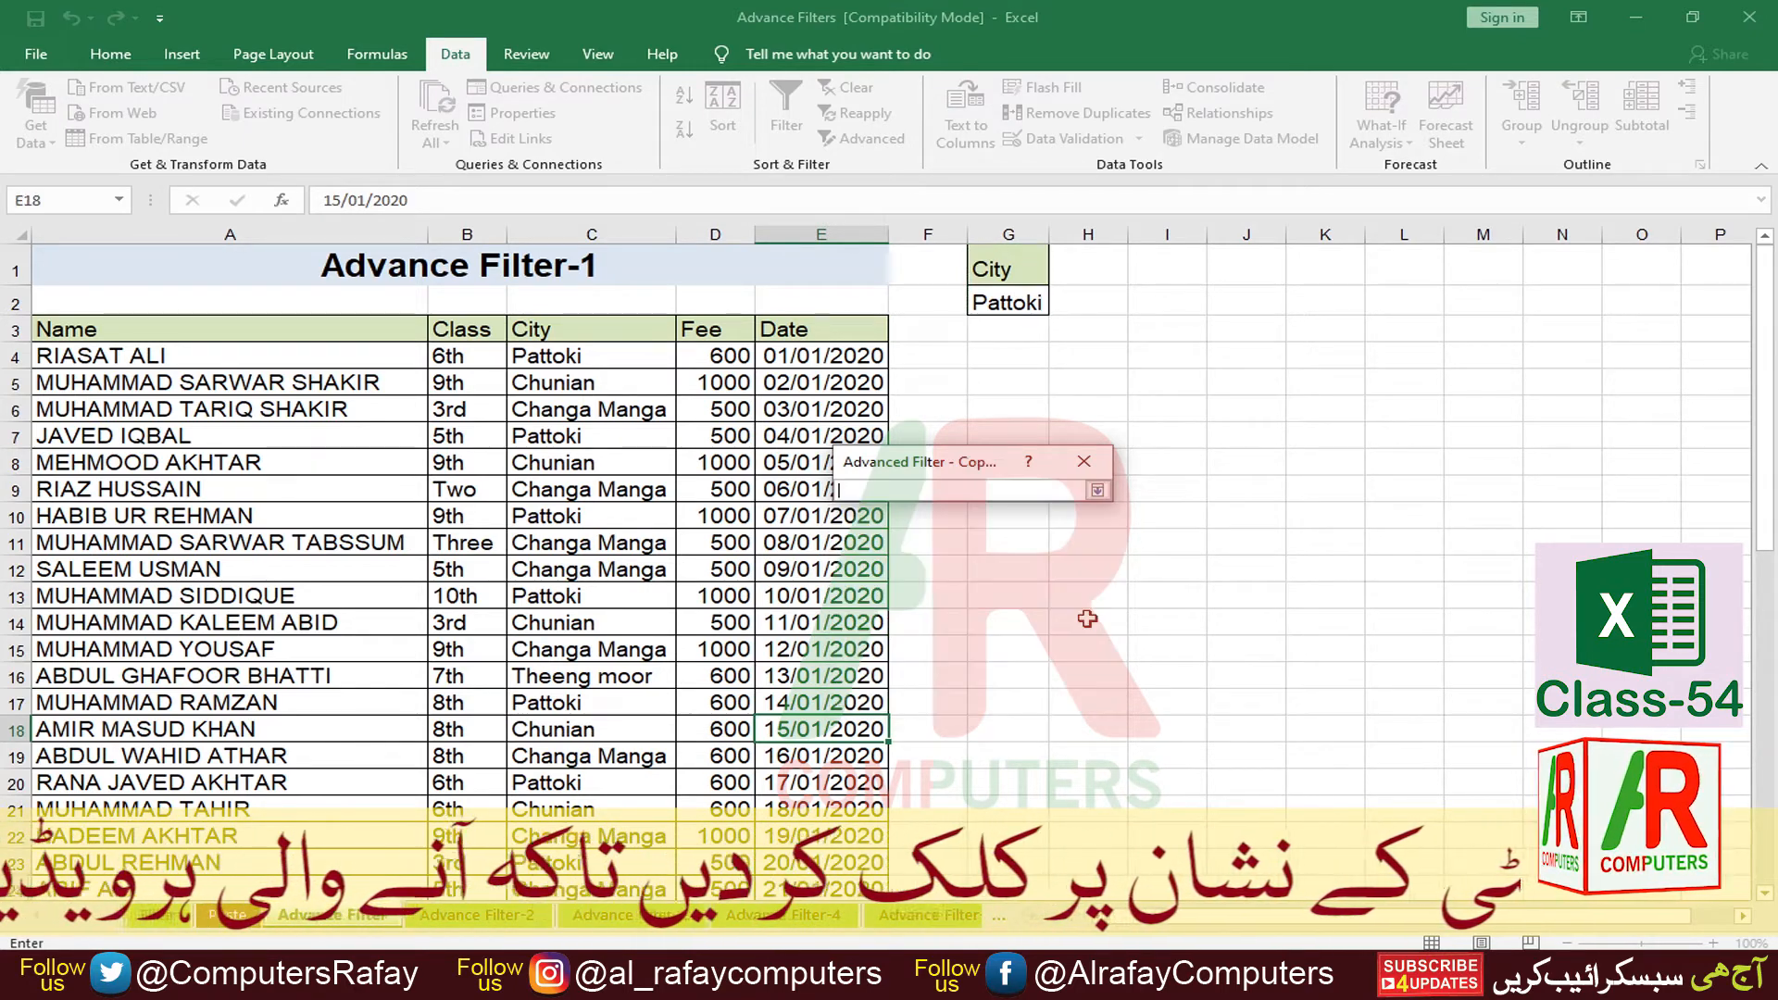
{"action": "left_click", "coordinate": [1094, 407]}
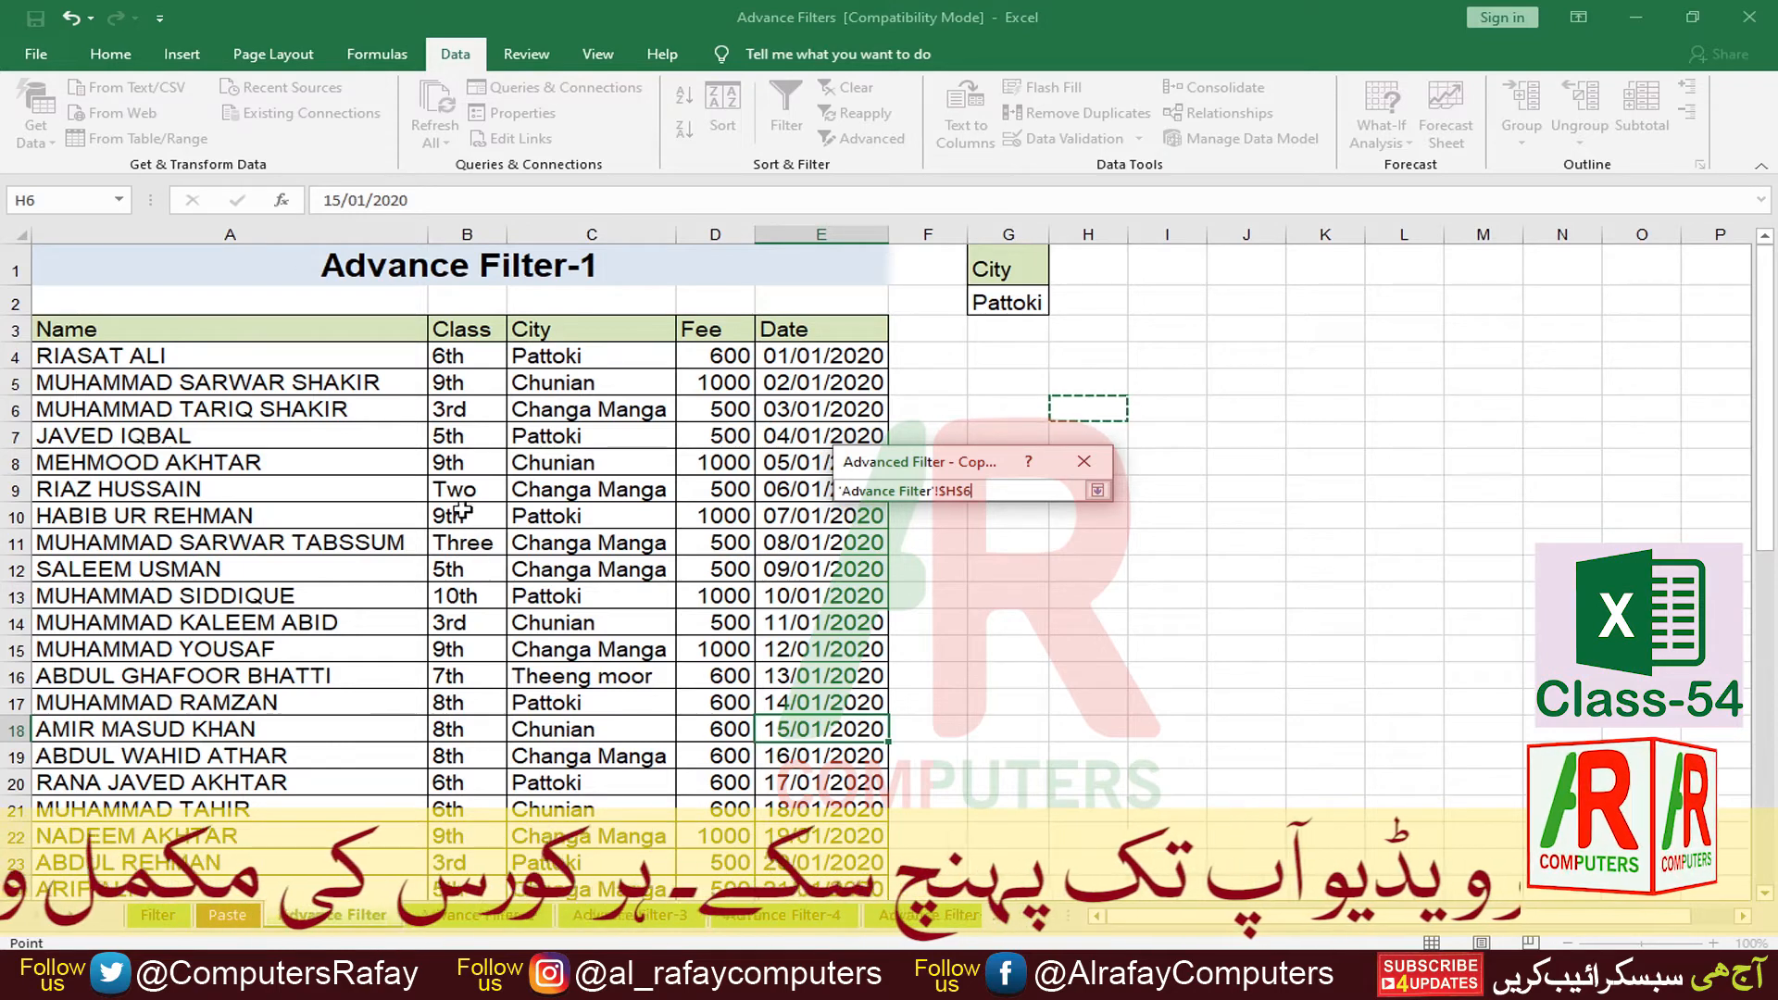
{"action": "left_click", "coordinate": [1097, 492]}
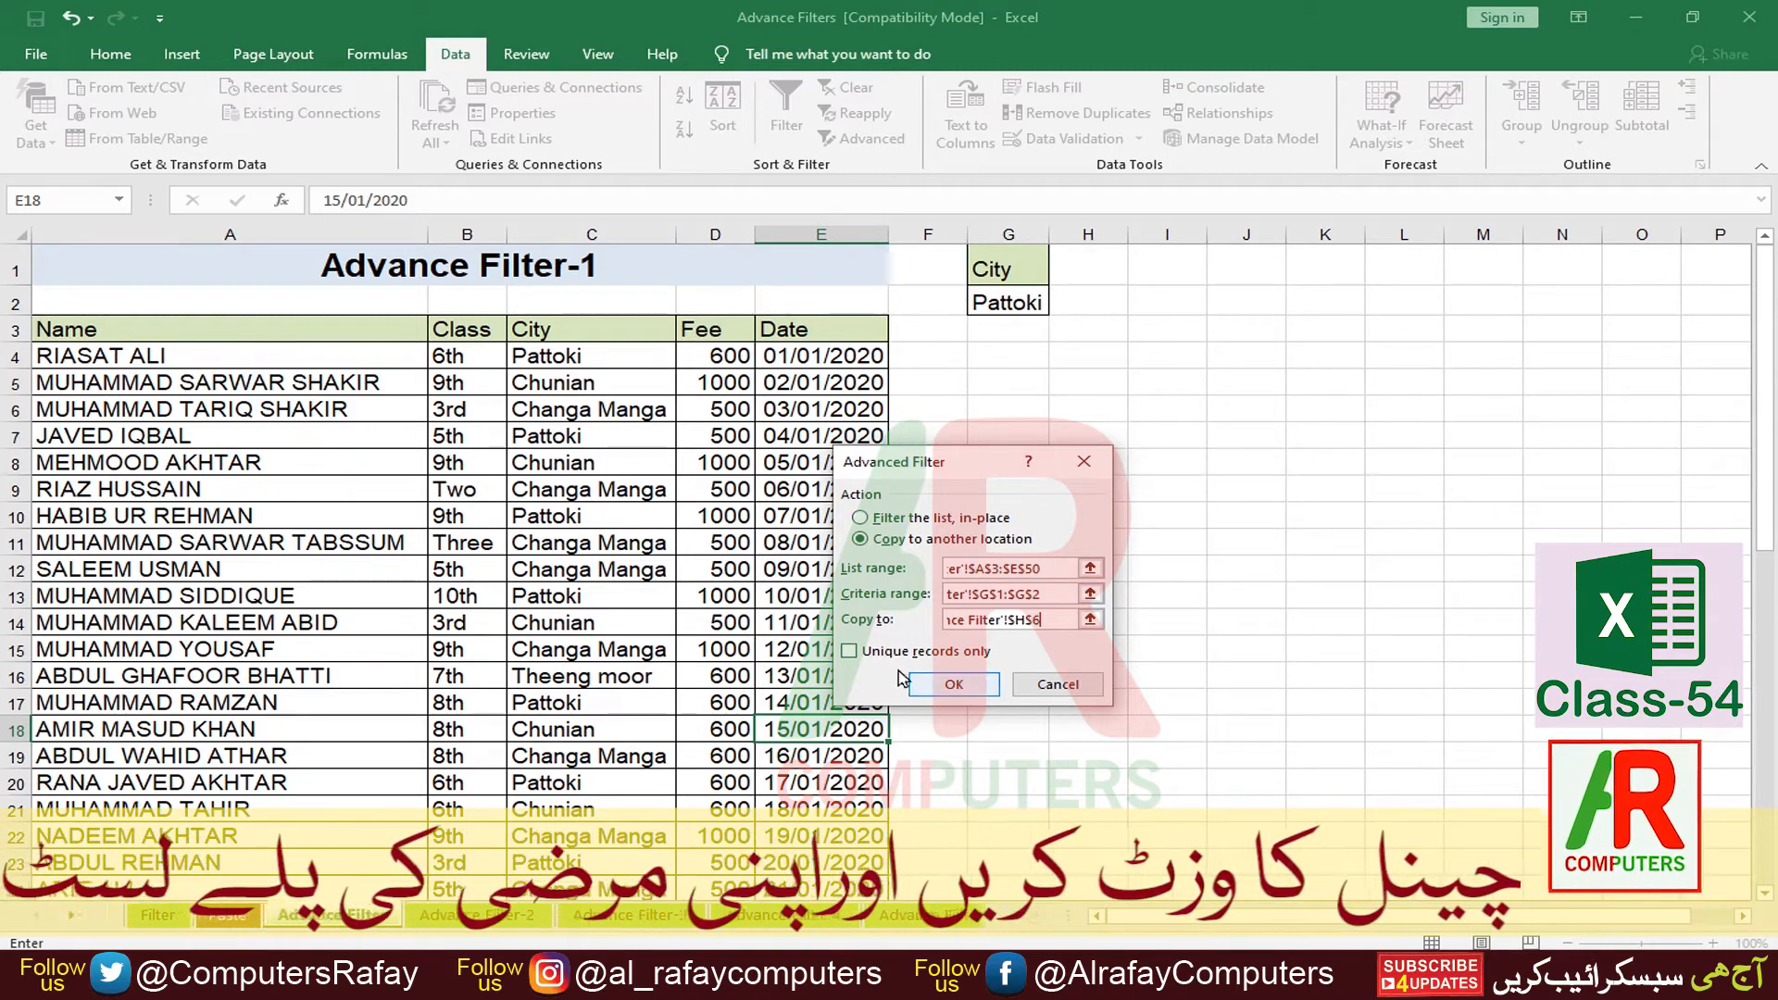
{"action": "left_click", "coordinate": [950, 687]}
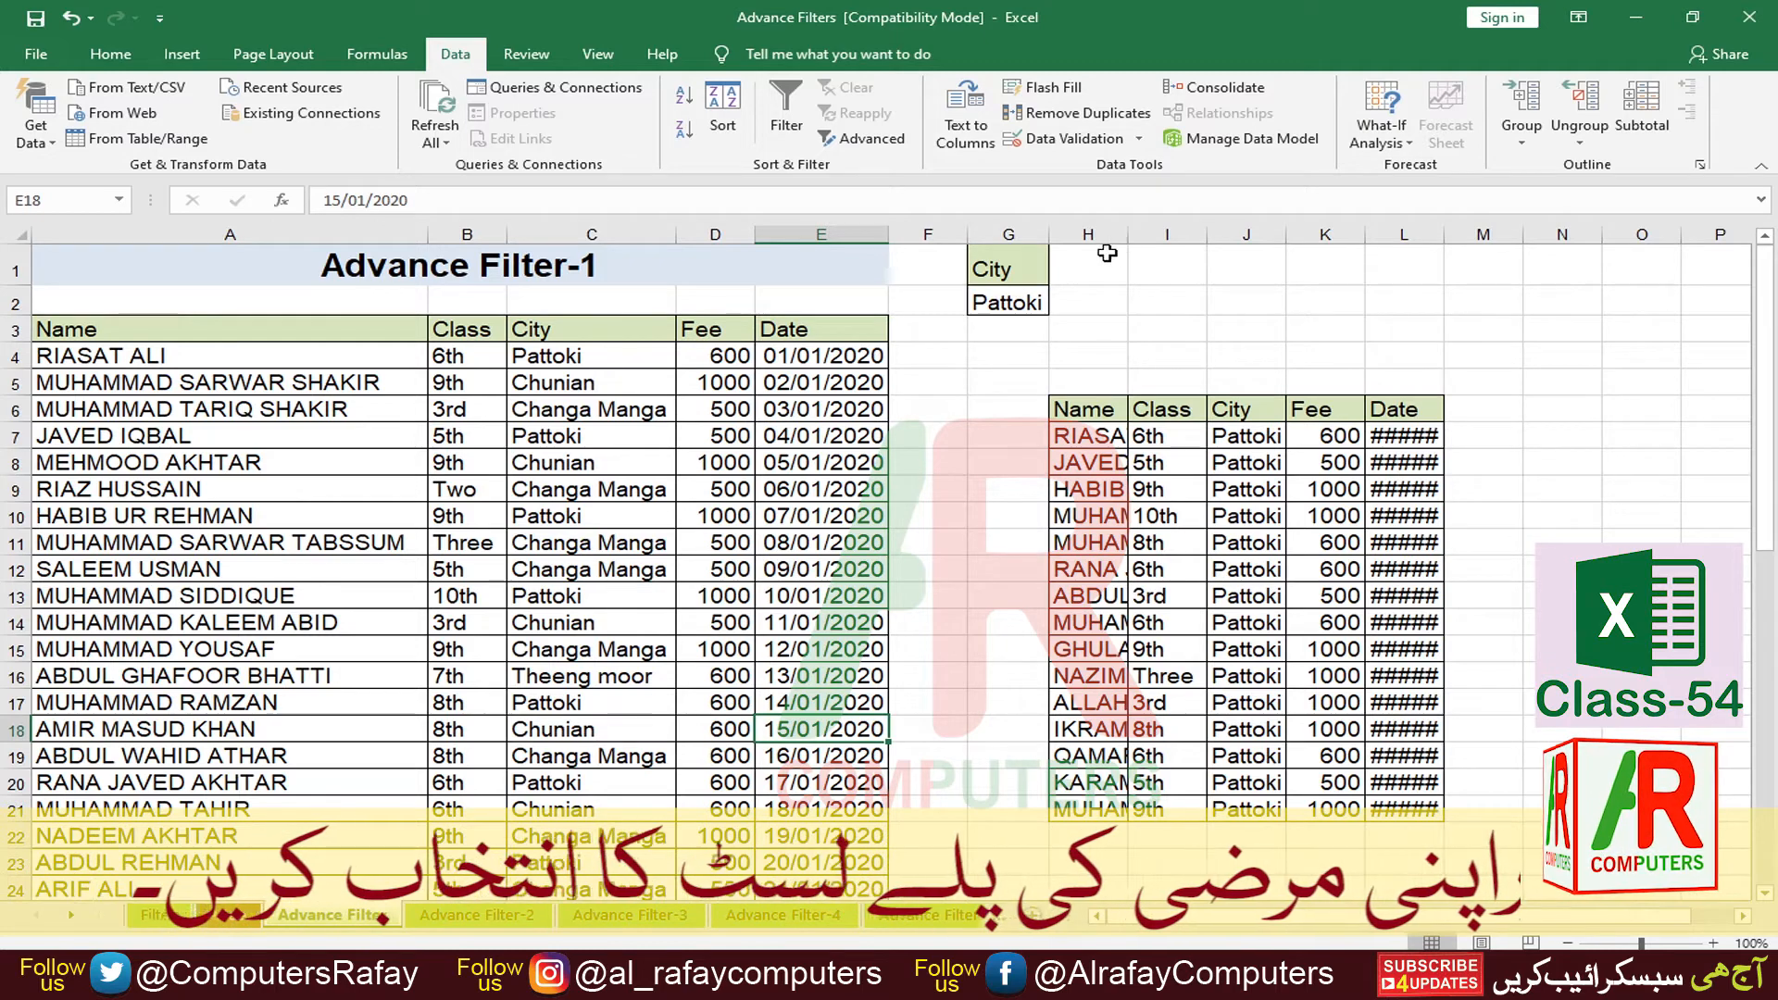
Step: AutoFit the extracted table's columns H to L and check the City values in the copied records
{"action": "left_click_drag", "start_coordinate": [1096, 231], "coordinate": [1444, 236]}
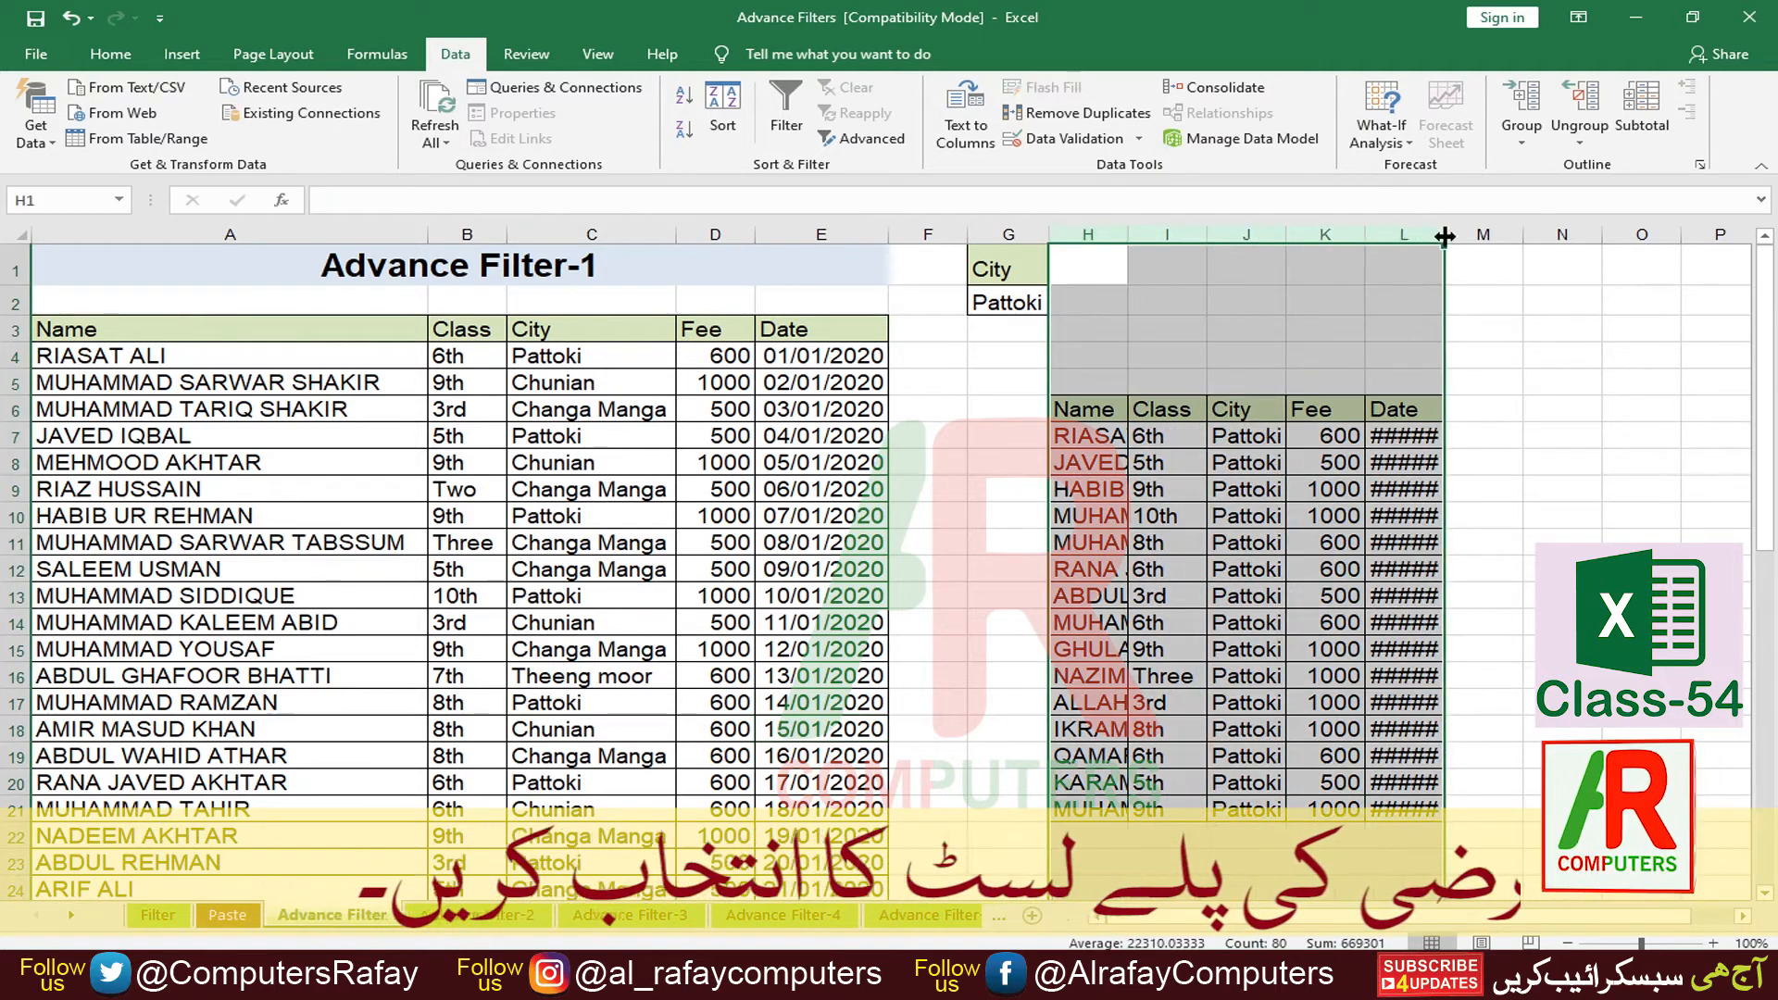
{"action": "double_click", "coordinate": [1445, 233]}
{"action": "left_click", "coordinate": [1296, 728]}
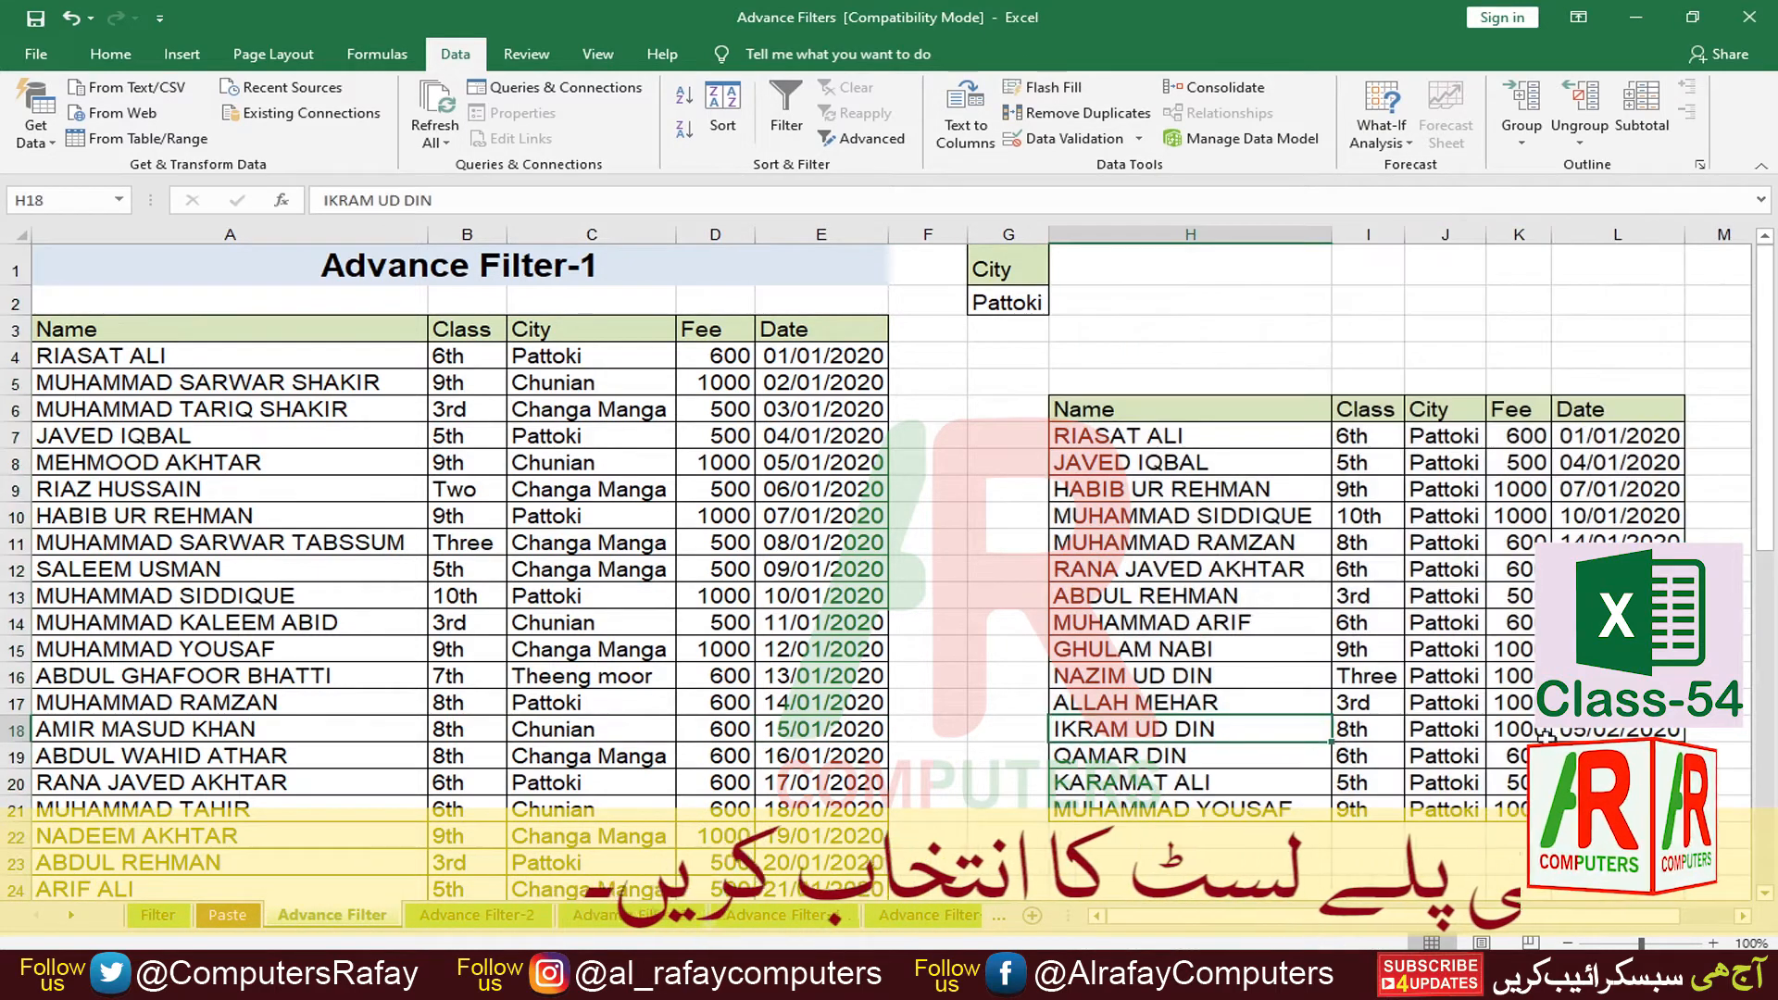
{"action": "left_click_drag", "start_coordinate": [1445, 441], "coordinate": [1443, 793]}
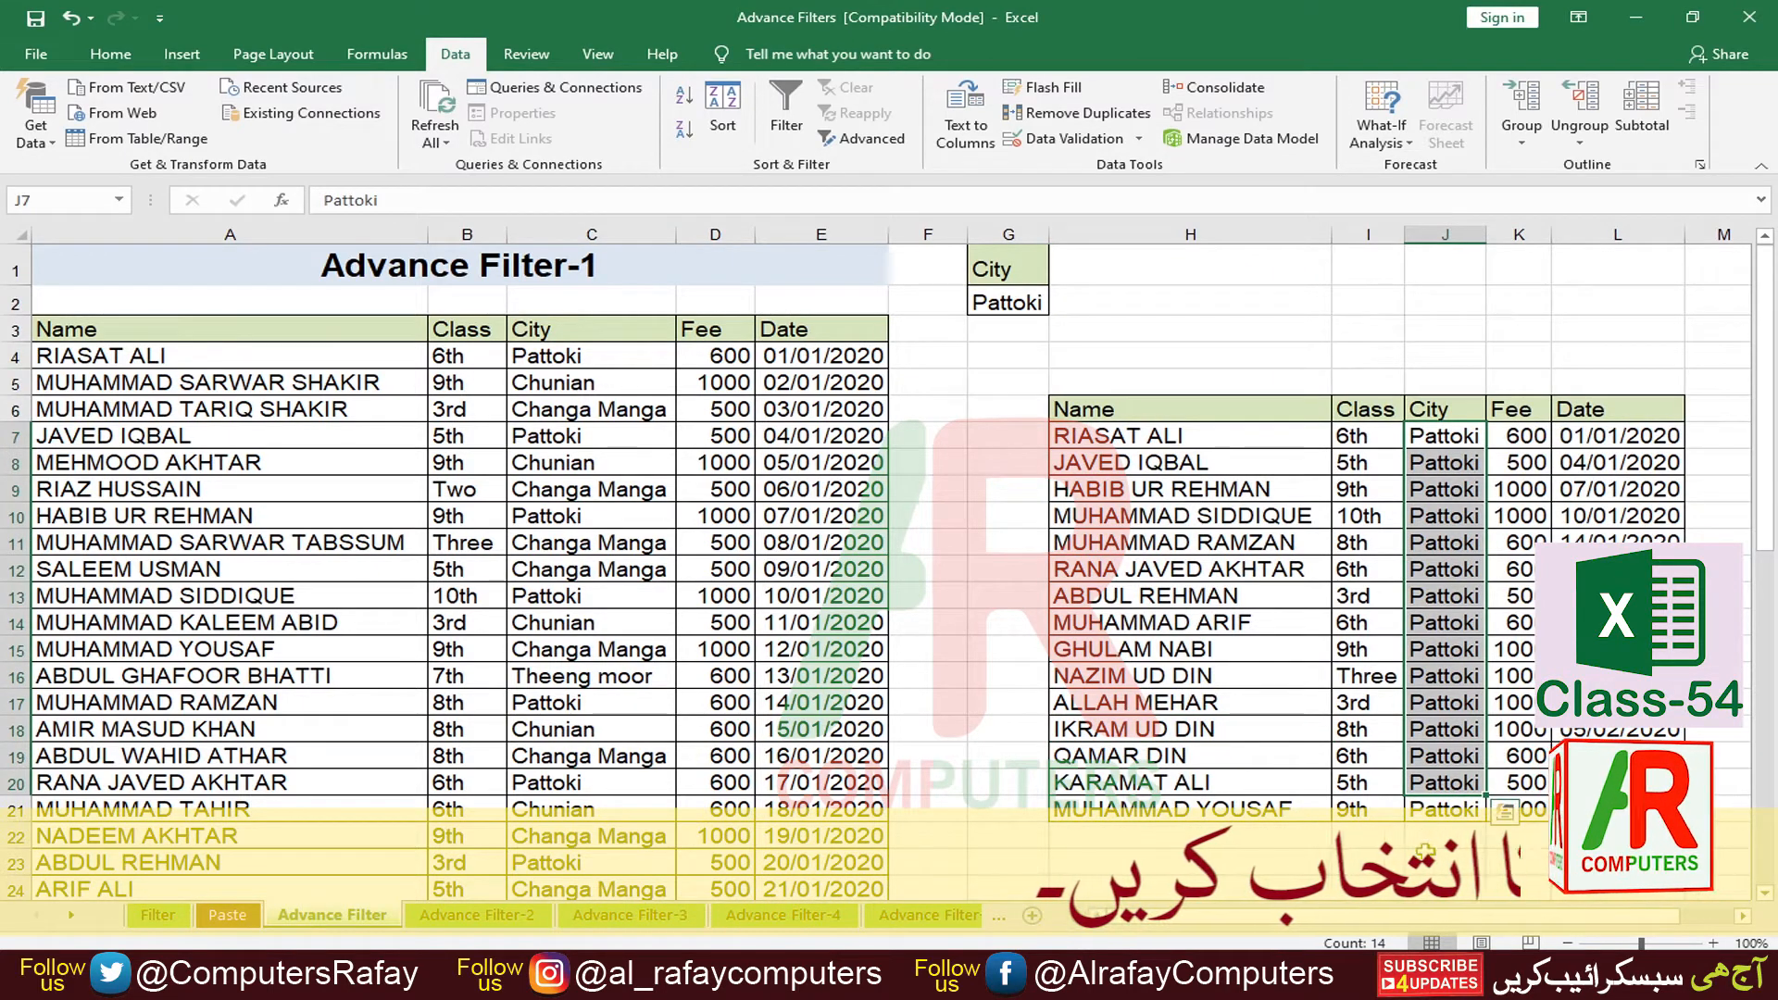
{"action": "left_click", "coordinate": [1435, 810]}
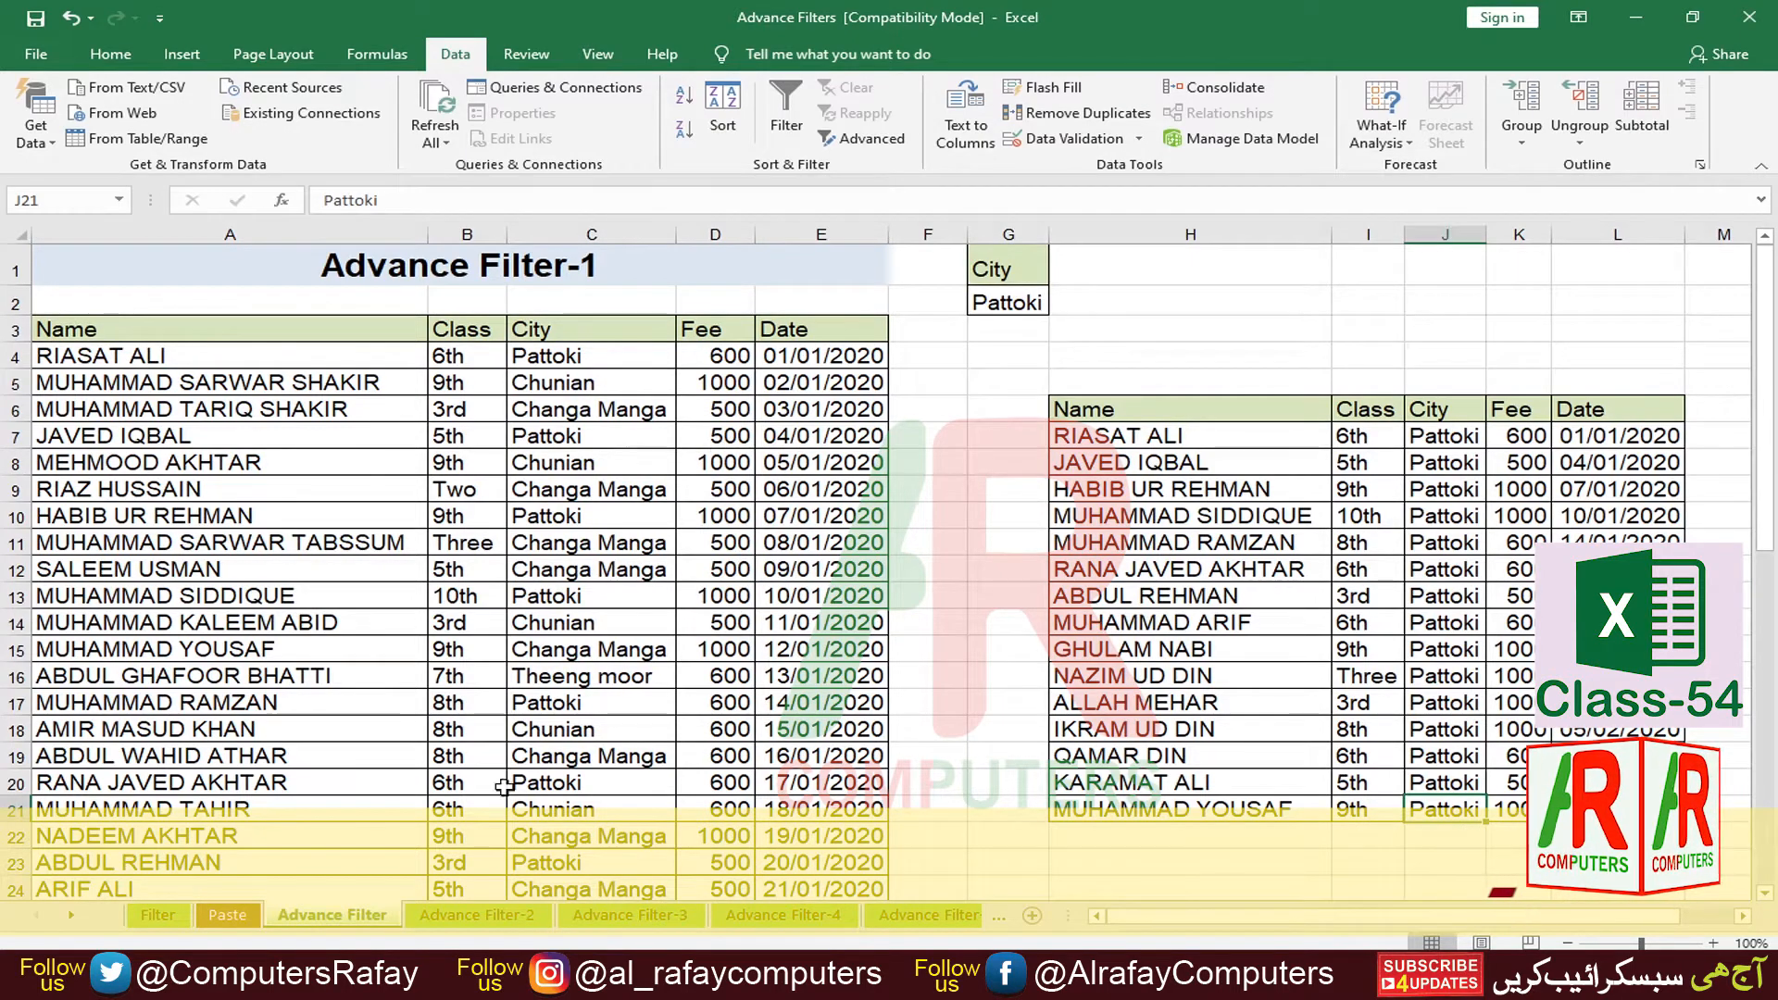
Step: Switch to the Advance Filter-2 sheet and review the table's Fee column and the Fee criterion in H2
{"action": "left_click", "coordinate": [508, 916]}
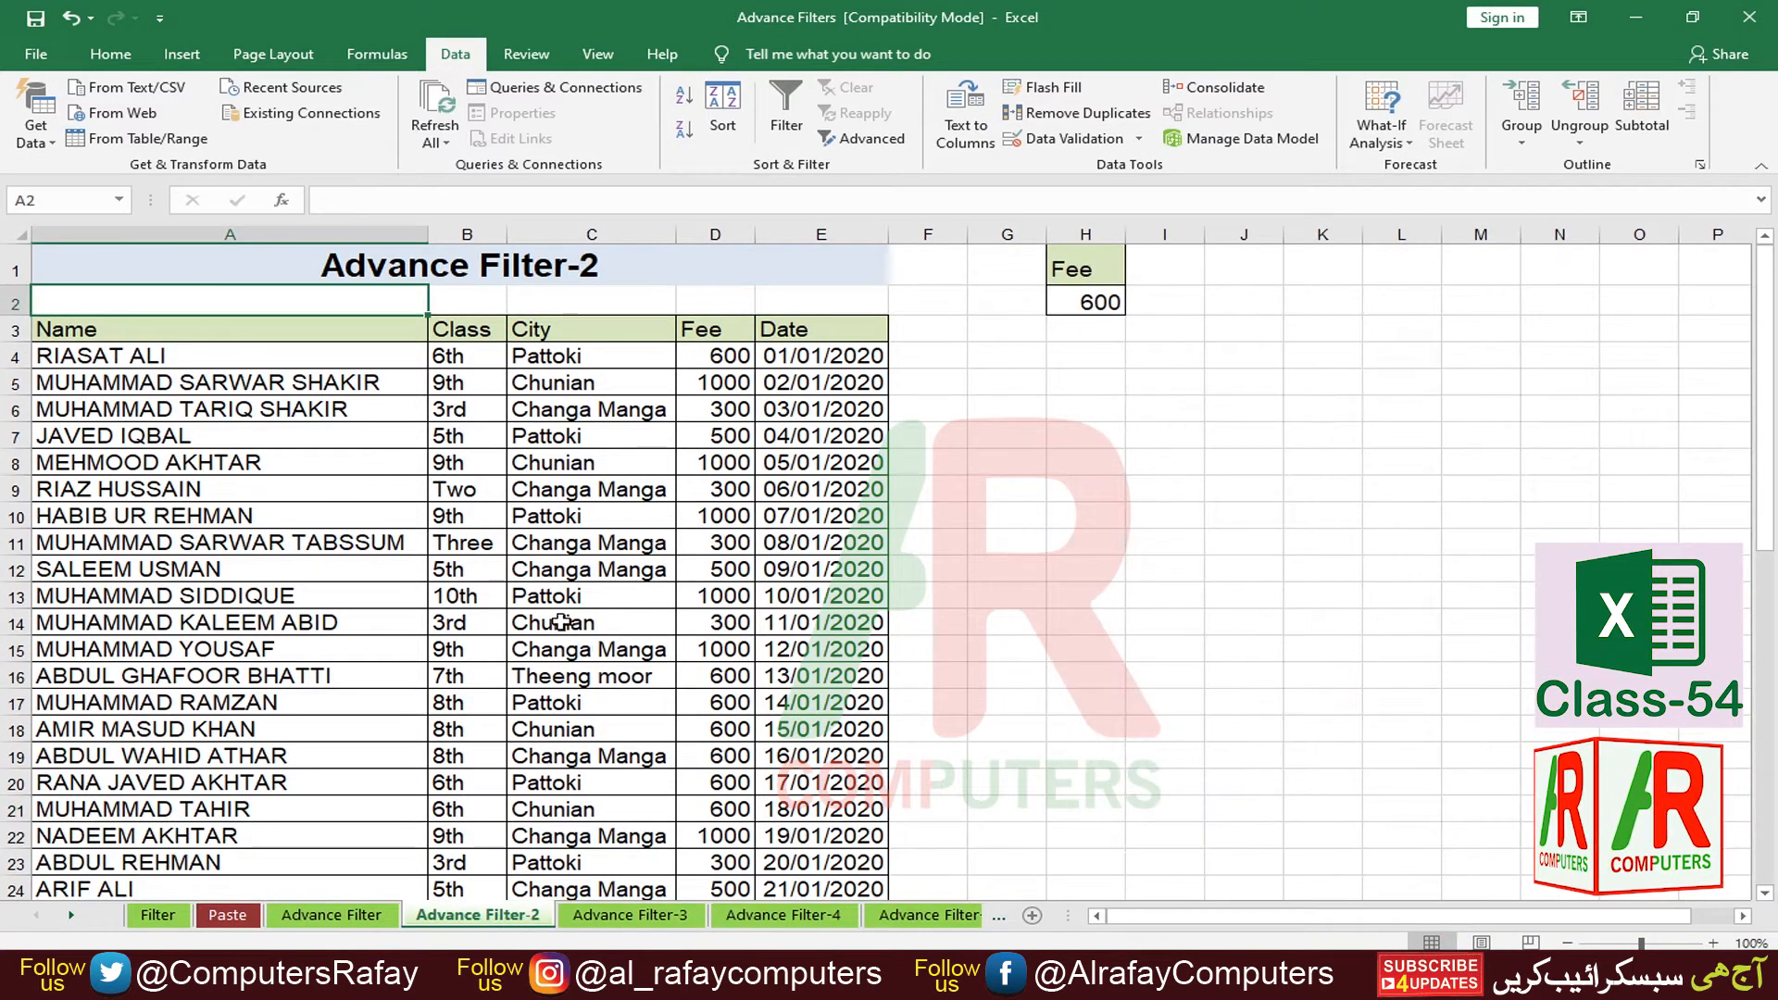
{"action": "left_click", "coordinate": [567, 410]}
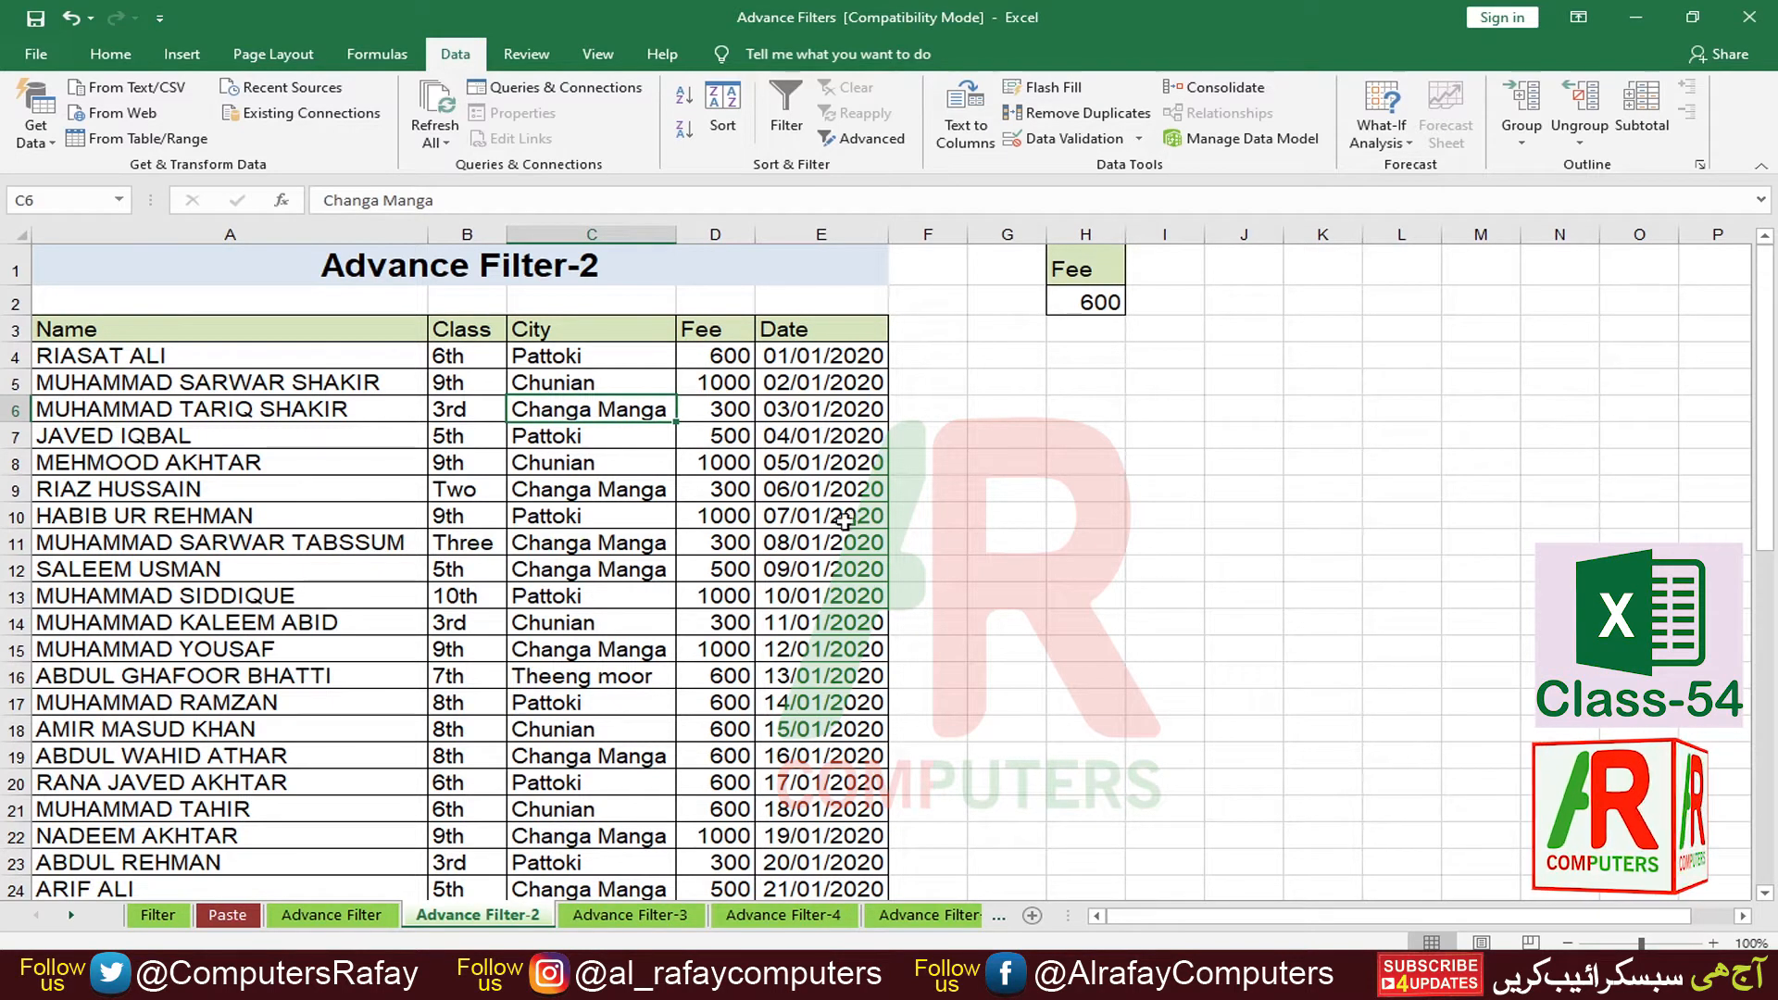
{"action": "left_click", "coordinate": [730, 460]}
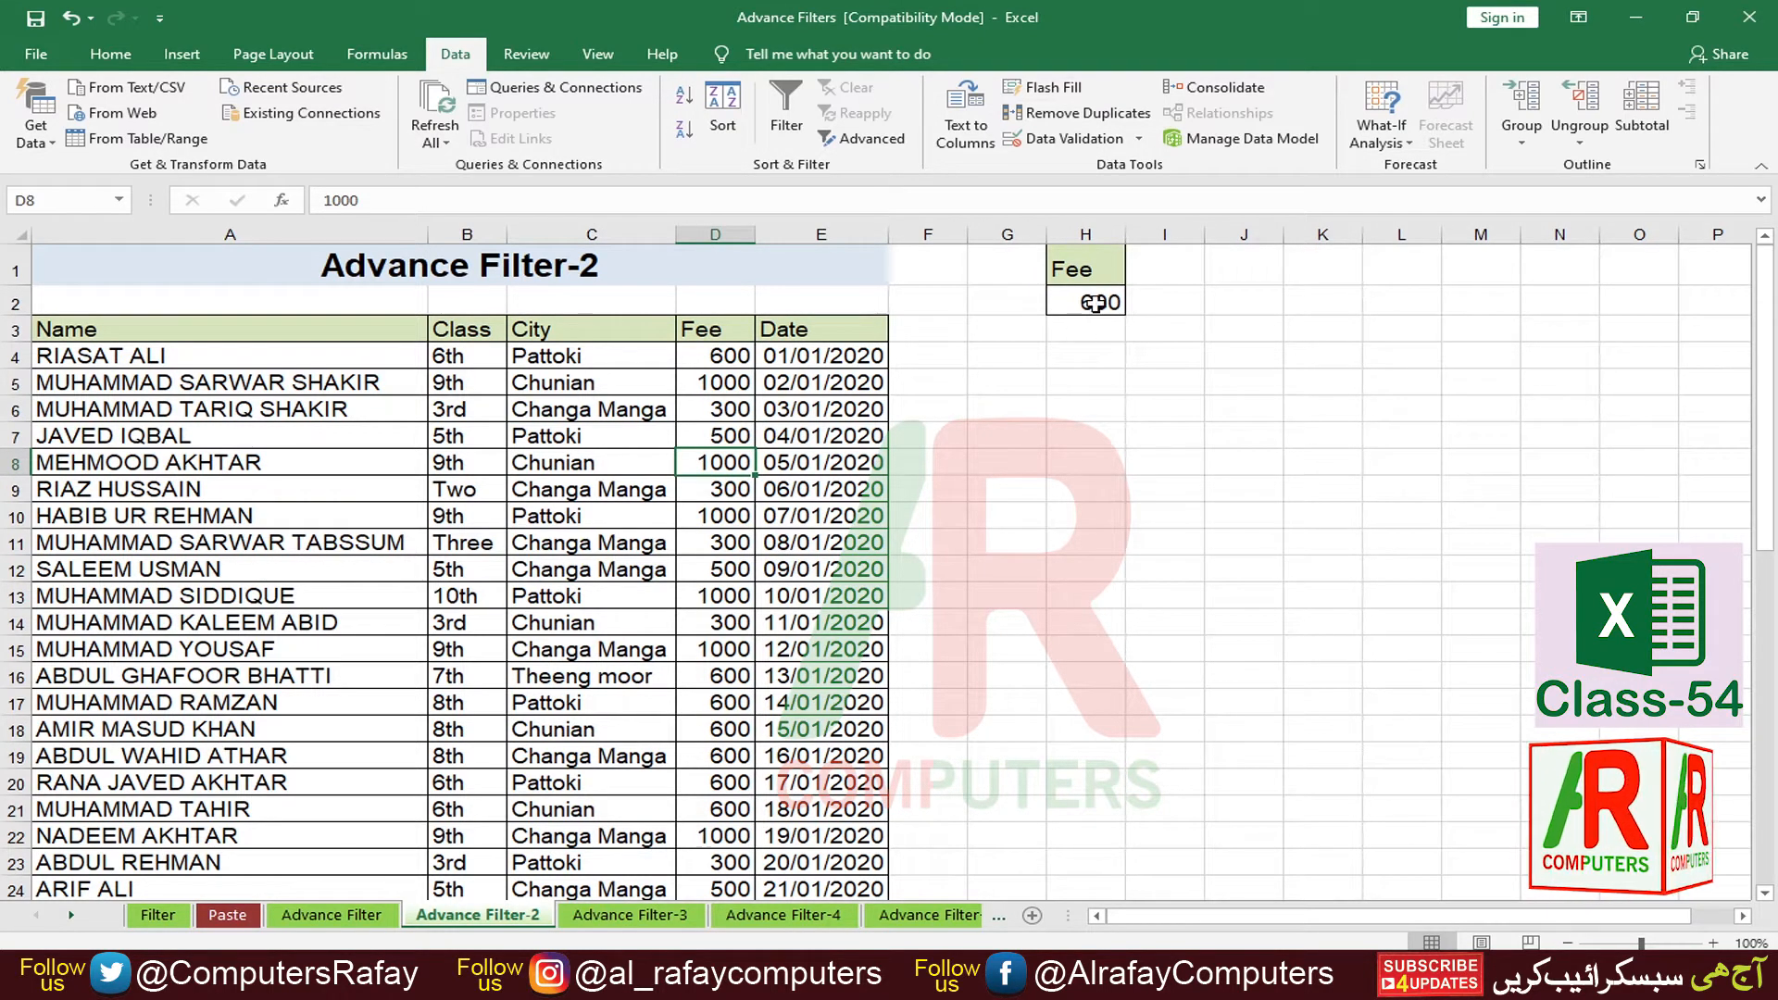
{"action": "left_click", "coordinate": [1093, 303]}
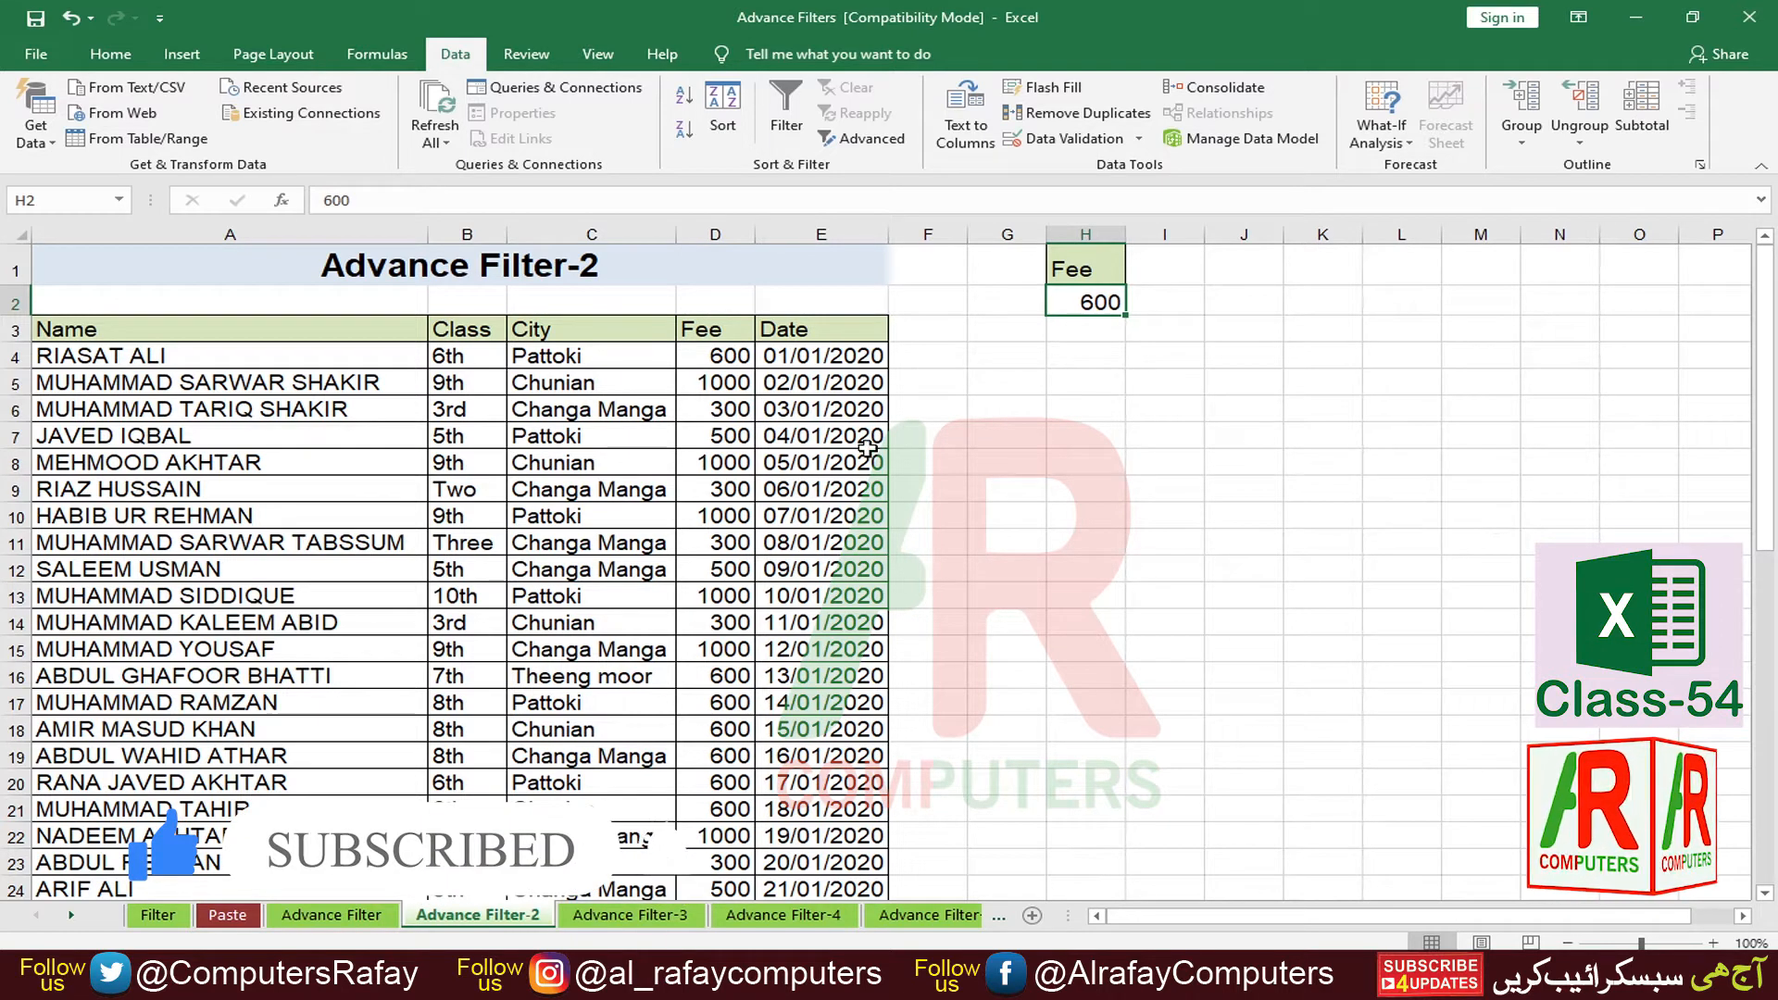
Step: Start an Advanced Filter on the Advance Filter-2 student table with the list range extended to $A$3:$E$50
{"action": "left_click", "coordinate": [625, 626]}
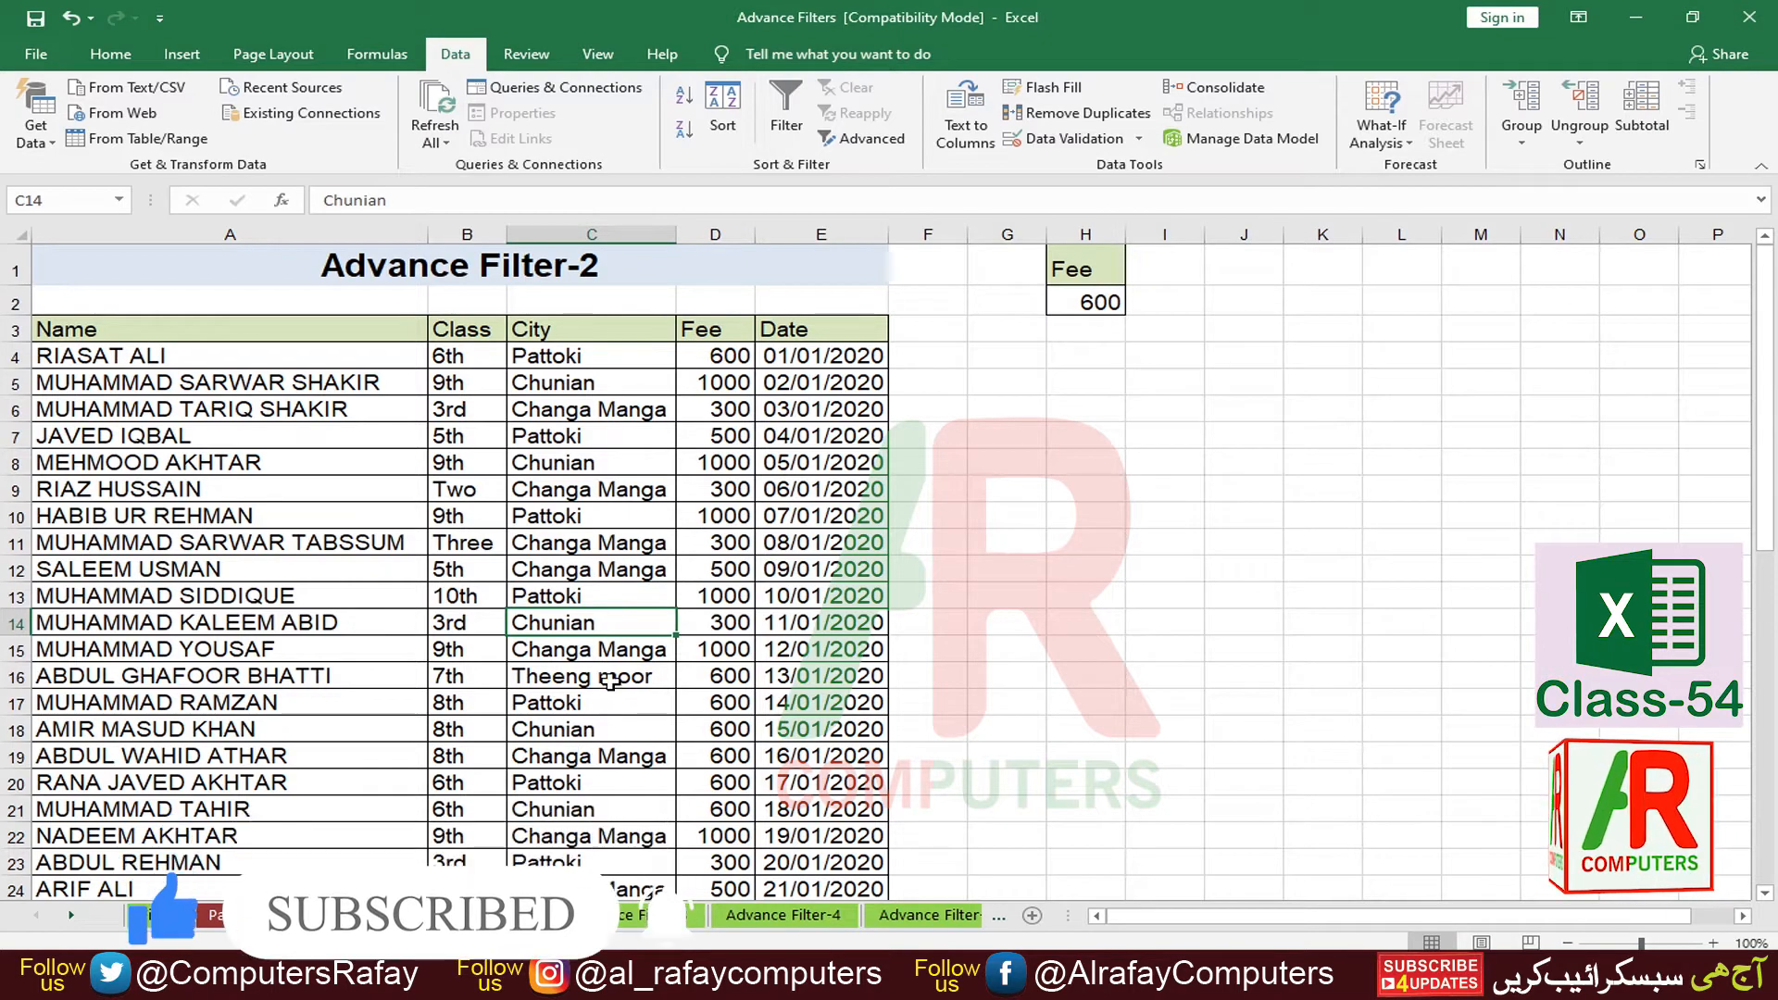
{"action": "left_click", "coordinate": [861, 139]}
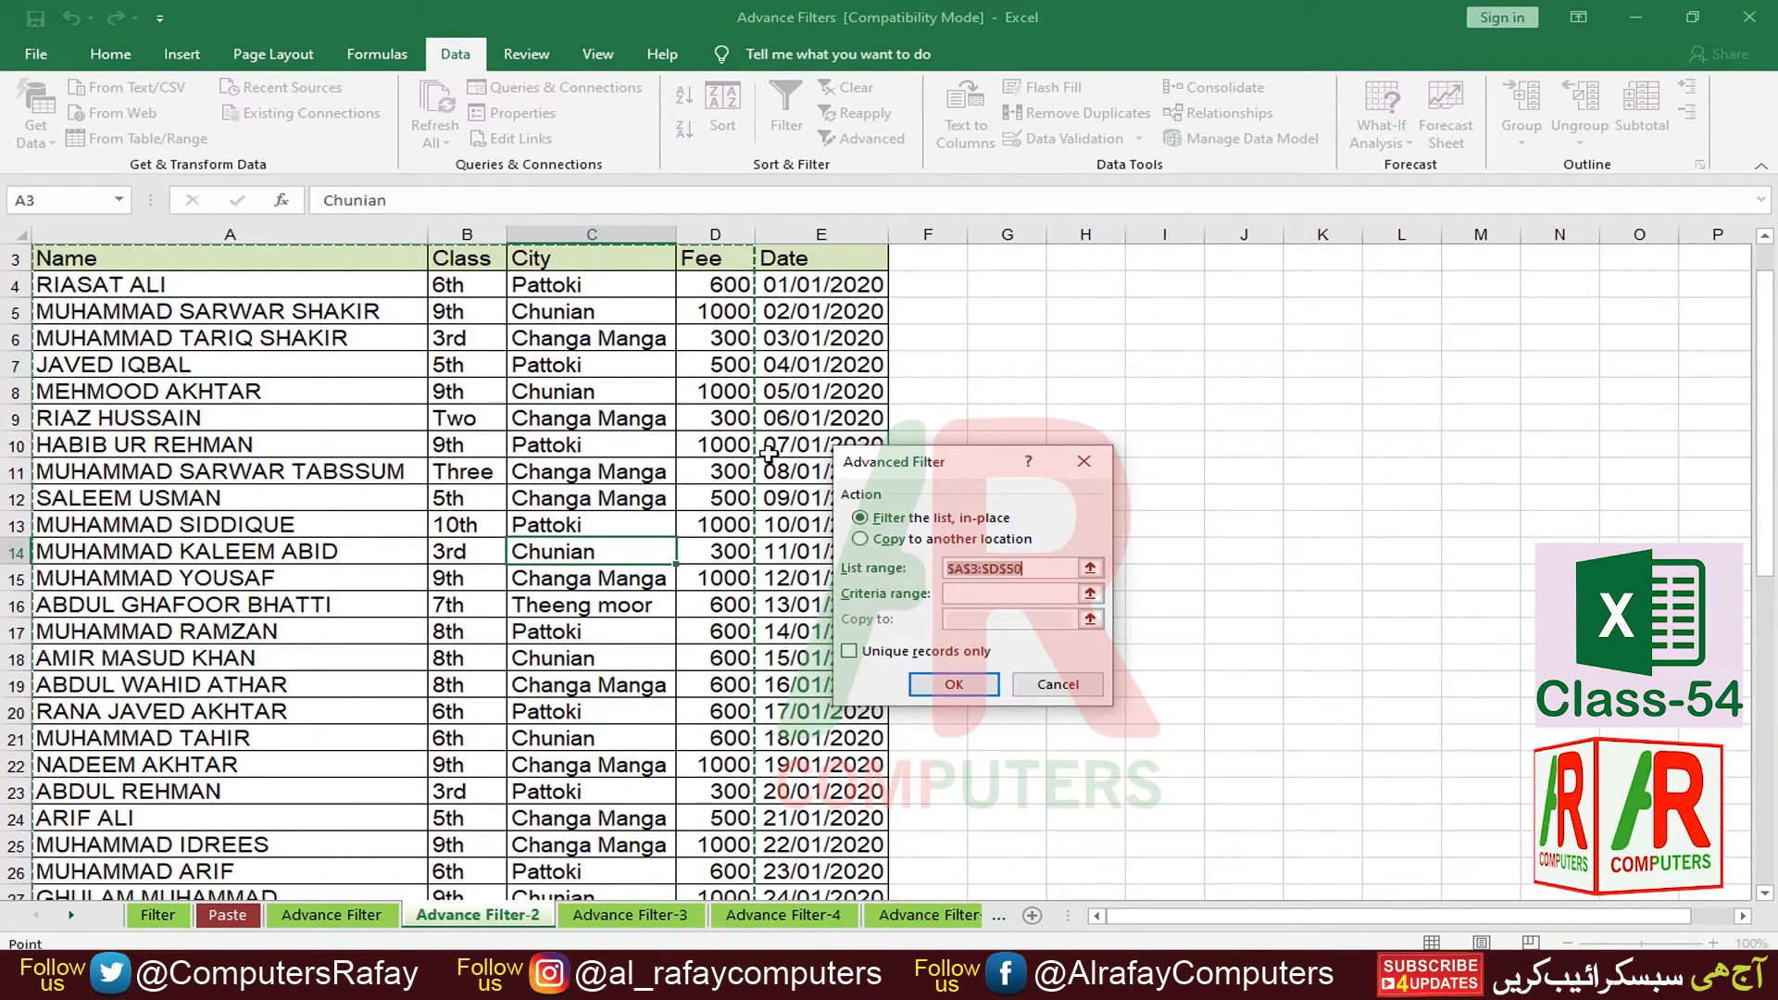
{"action": "key", "text": "shift+Right"}
{"action": "scroll", "coordinate": [452, 523], "scroll_direction": "up", "scroll_amount": 9}
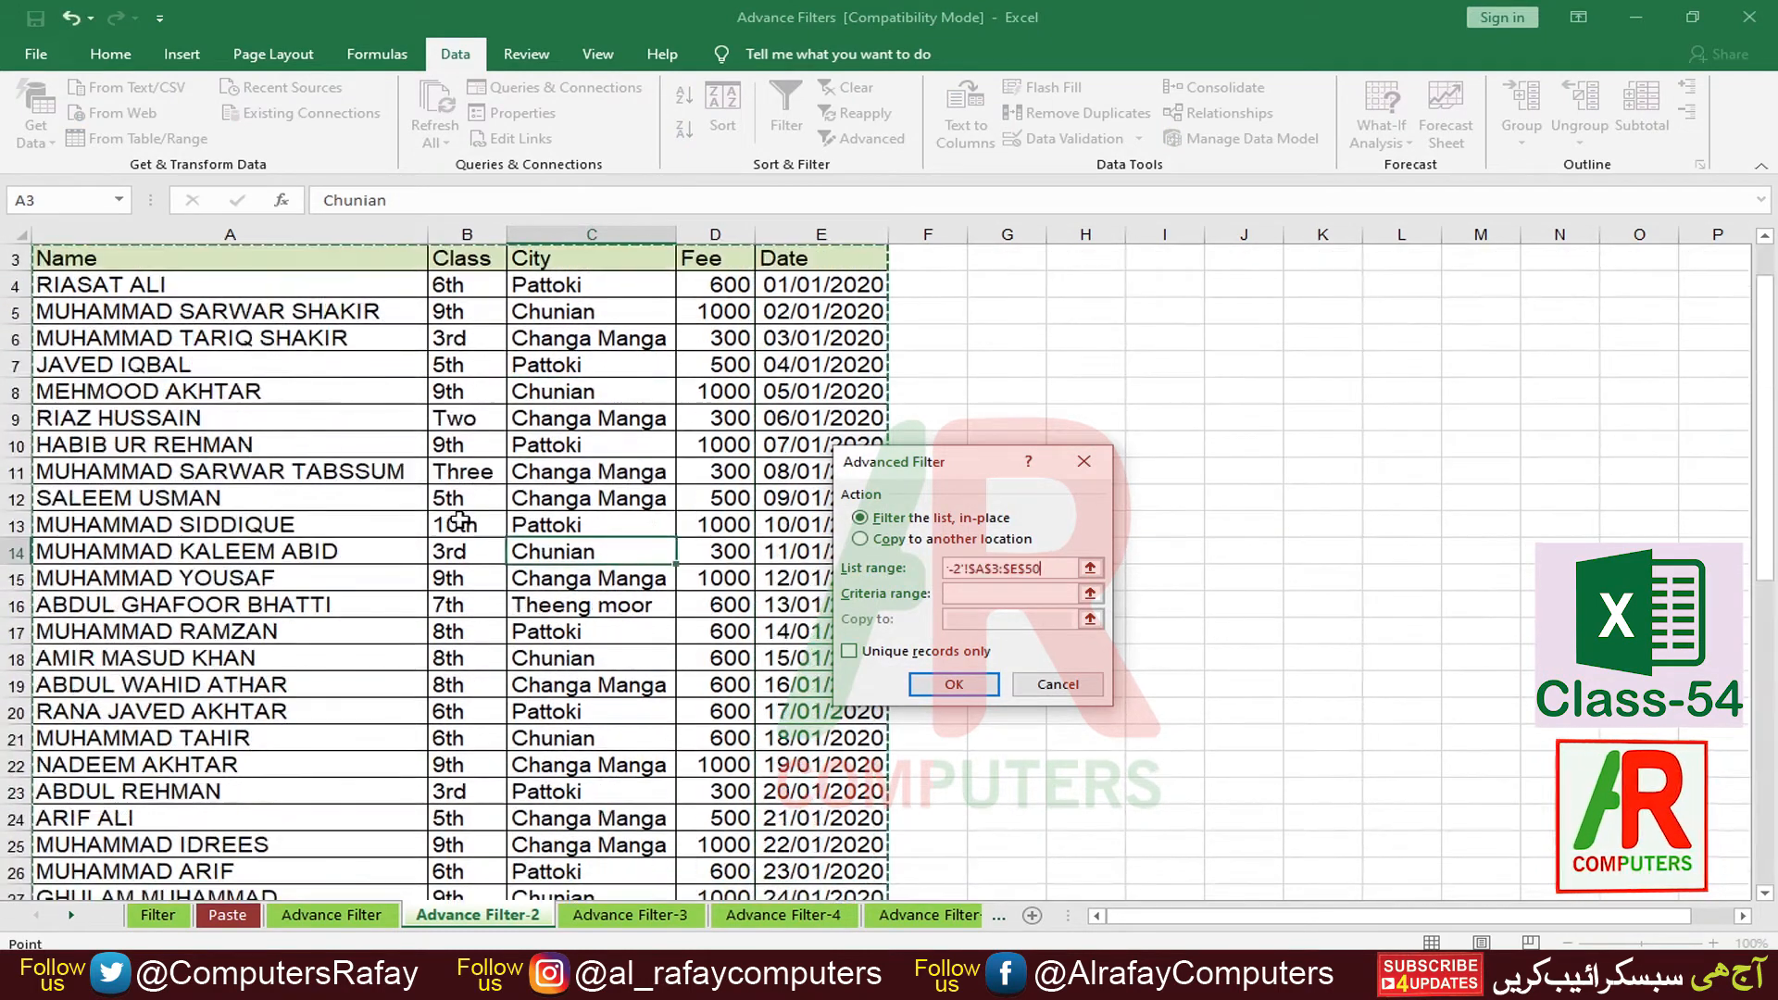
Step: Set the criteria range to the Fee criterion cells $H$1:$H$2
{"action": "left_click", "coordinate": [1090, 594]}
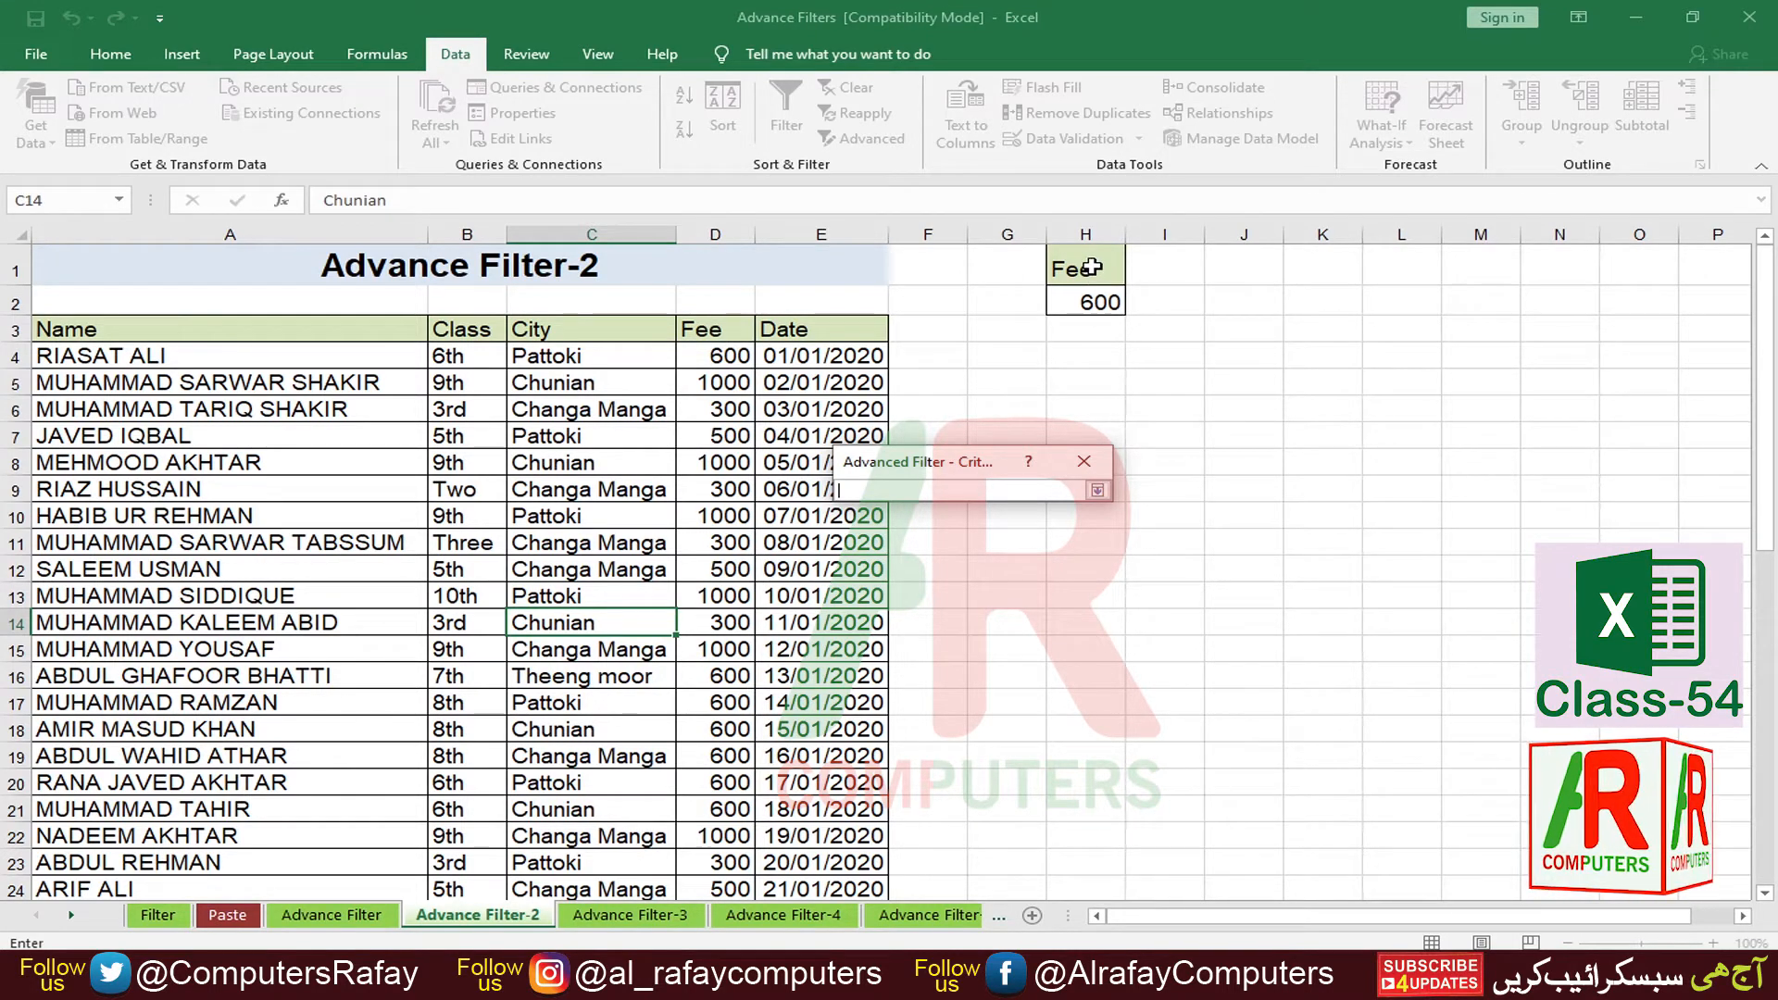
{"action": "left_click_drag", "start_coordinate": [1093, 268], "coordinate": [1092, 292]}
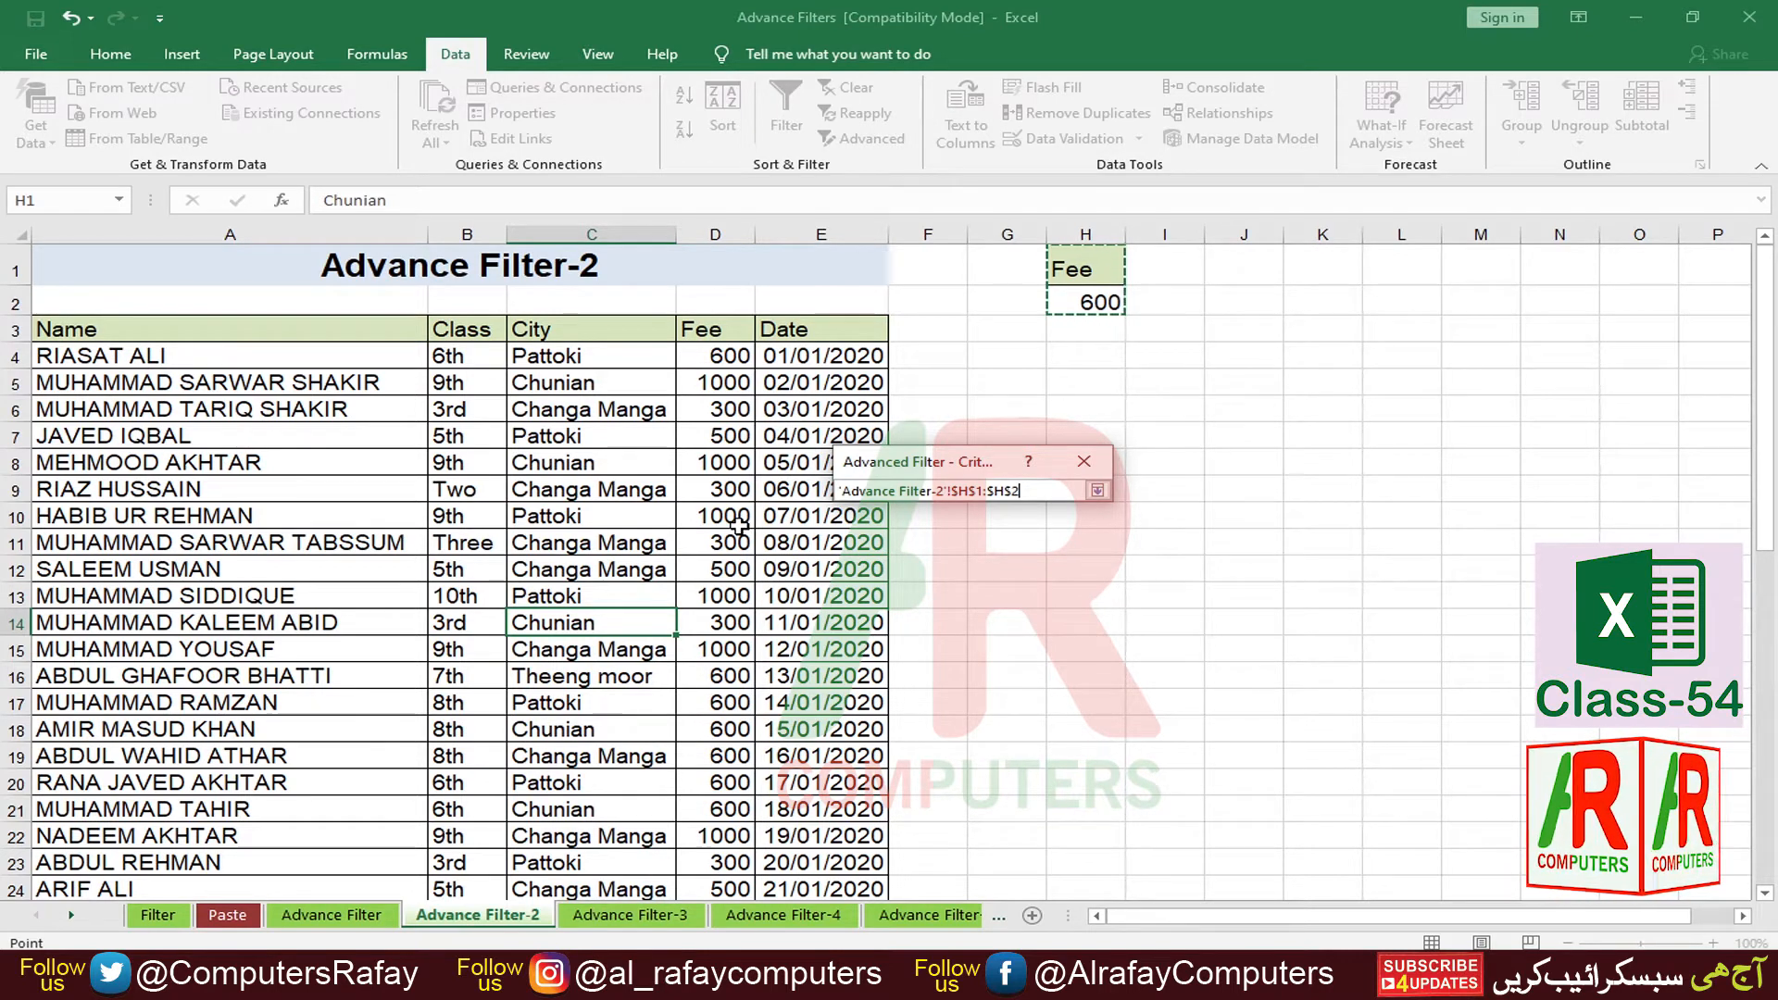
{"action": "left_click", "coordinate": [1097, 490]}
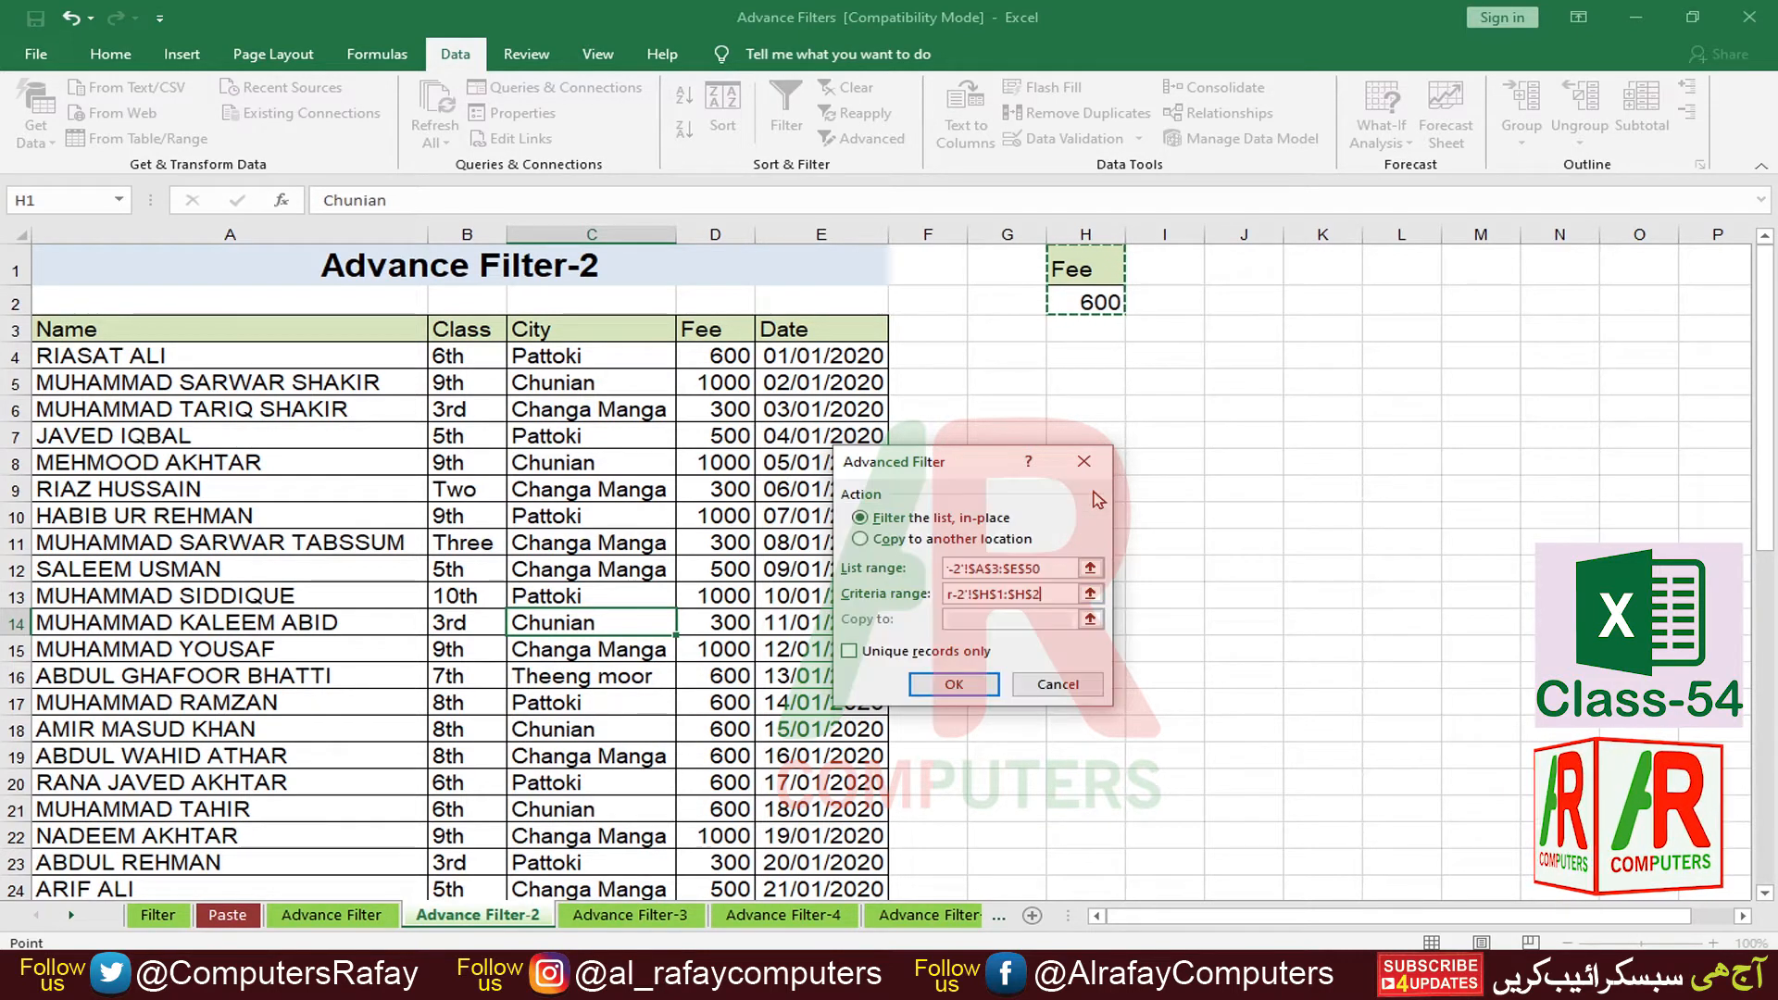
Step: Choose copying to another location with $H$6 as the destination and run the Advanced Filter
{"action": "left_click", "coordinate": [862, 541]}
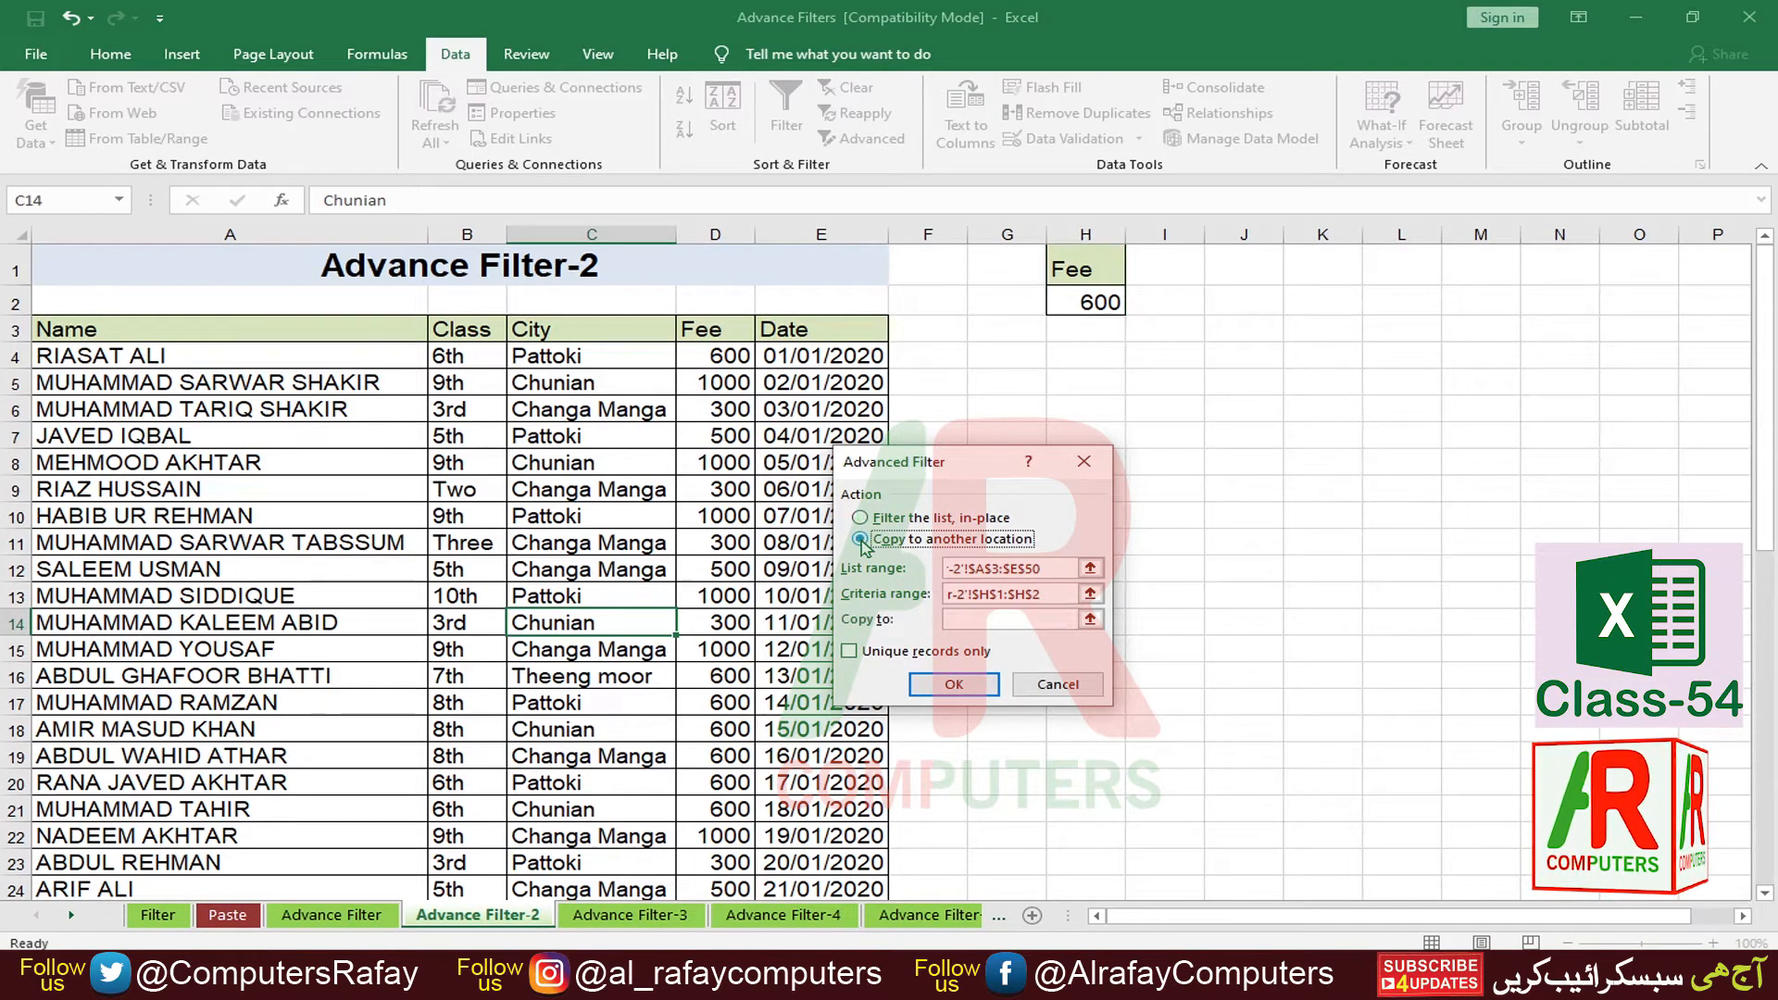
{"action": "left_click", "coordinate": [1090, 619]}
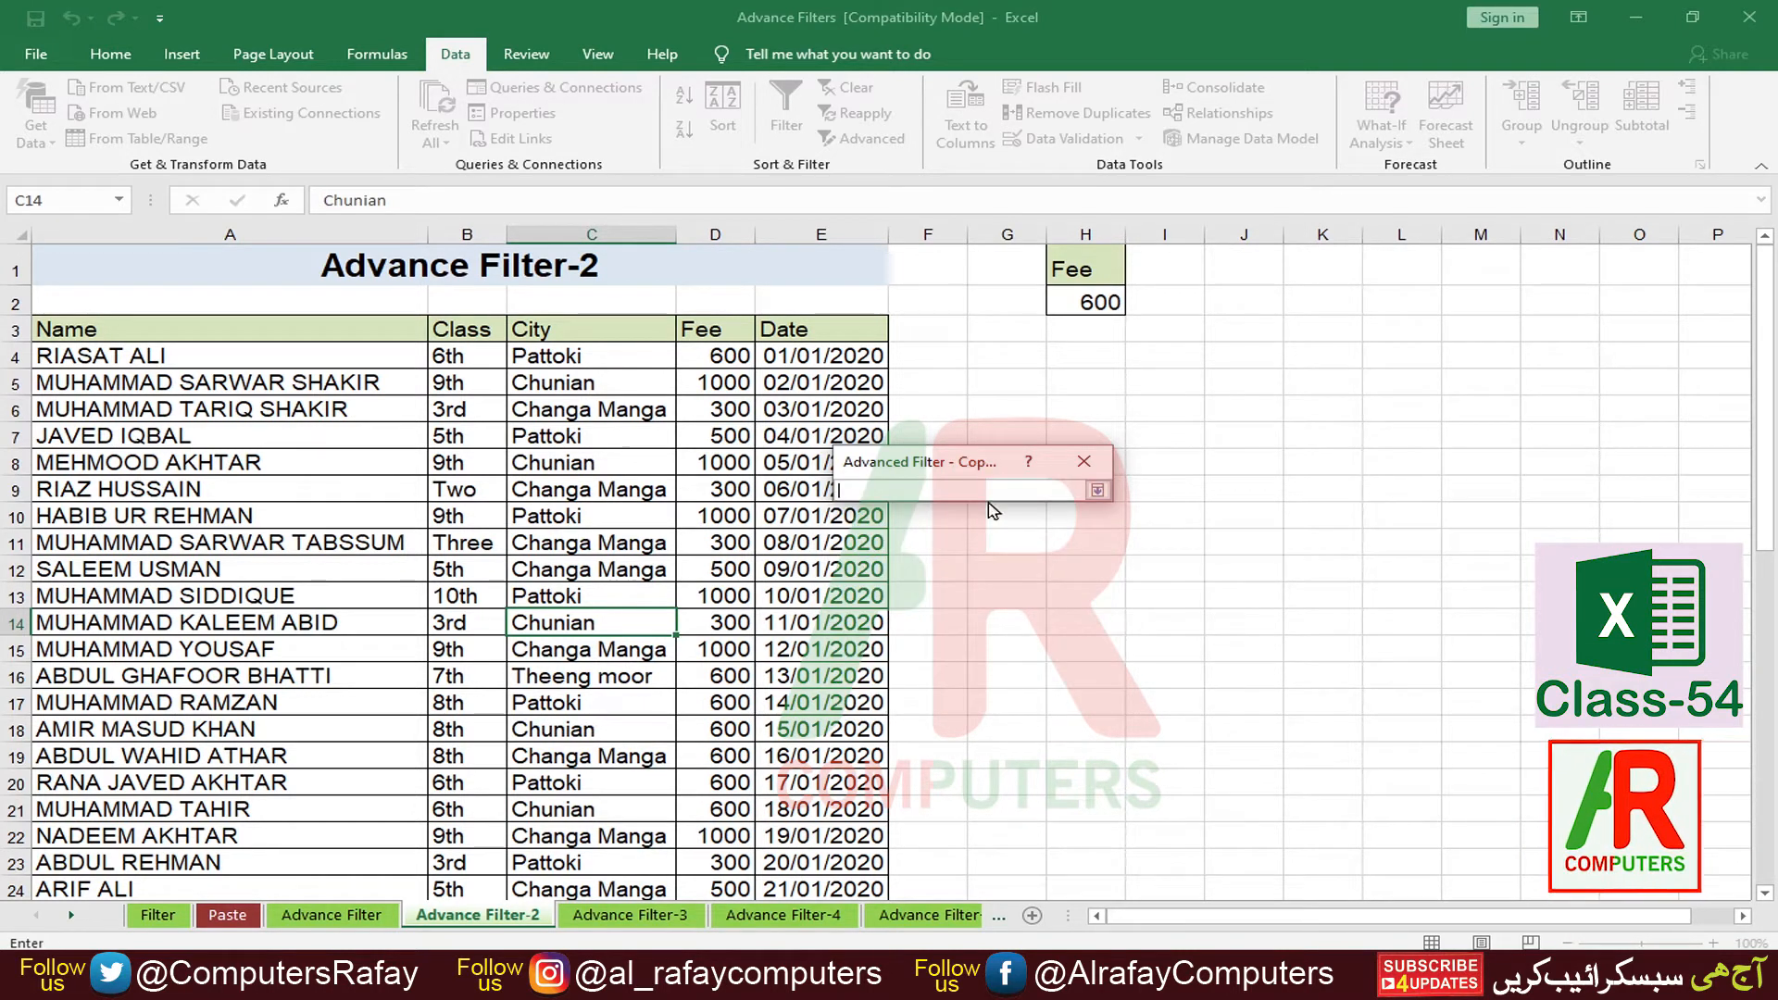
{"action": "left_click", "coordinate": [1107, 407]}
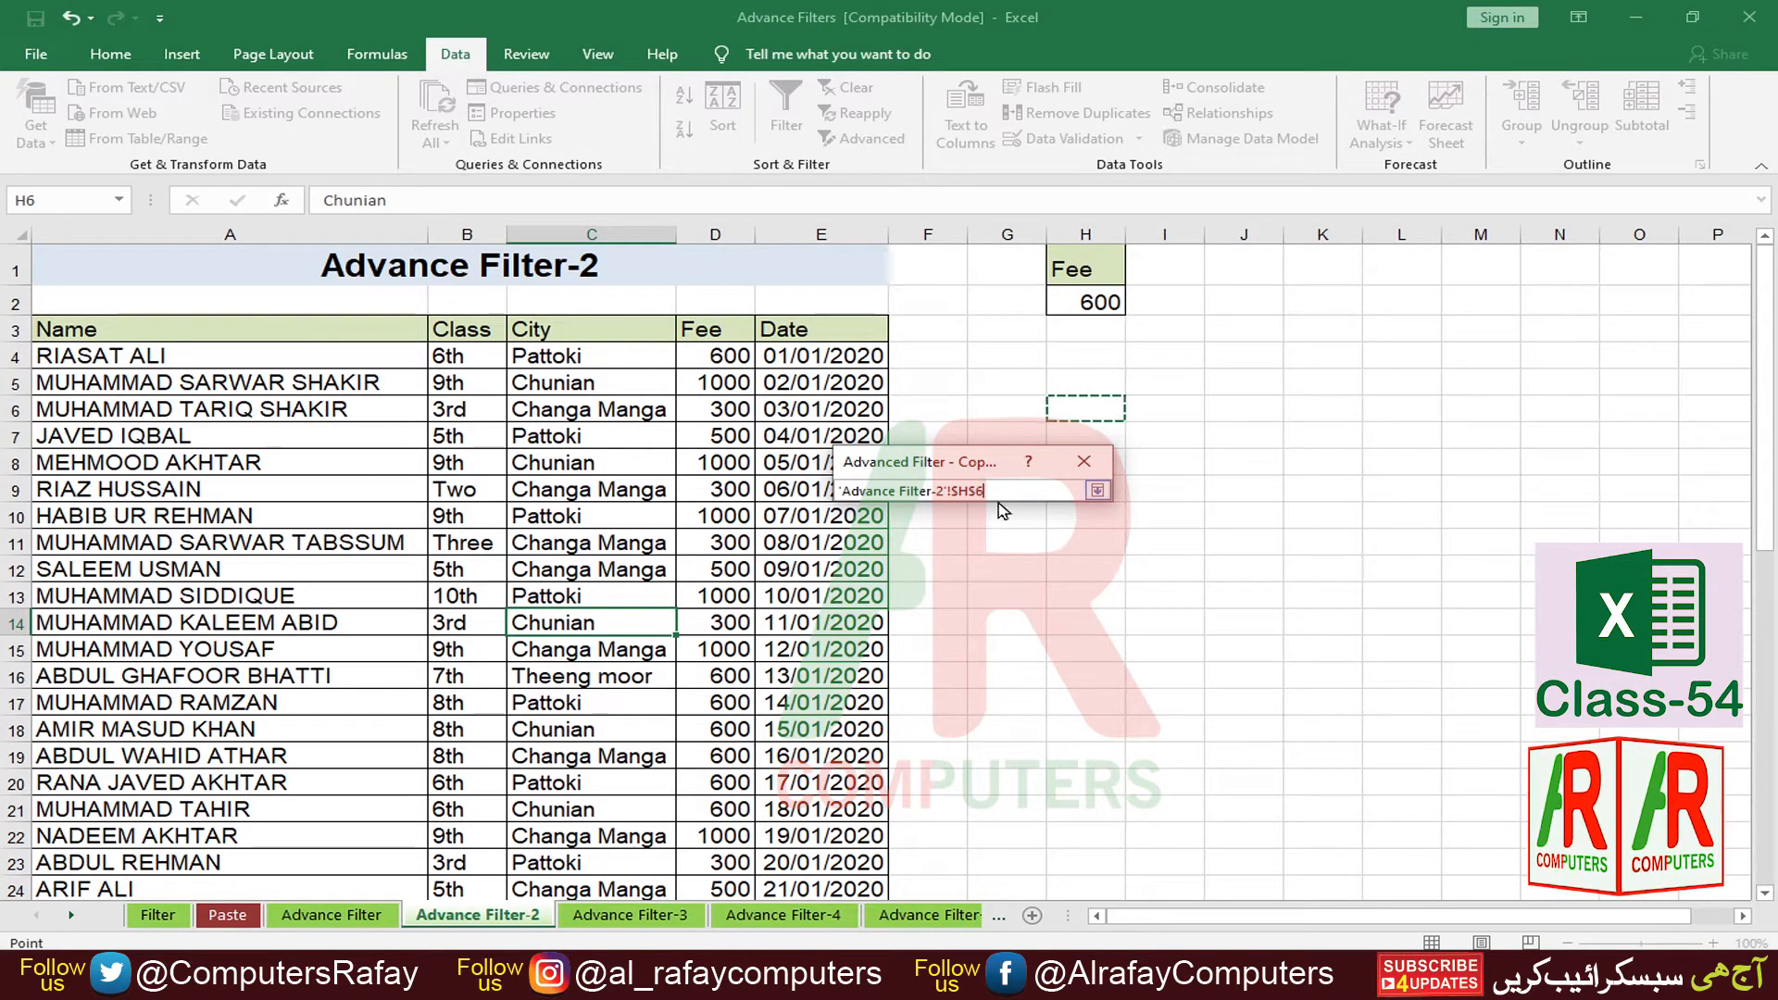
{"action": "left_click", "coordinate": [1097, 491]}
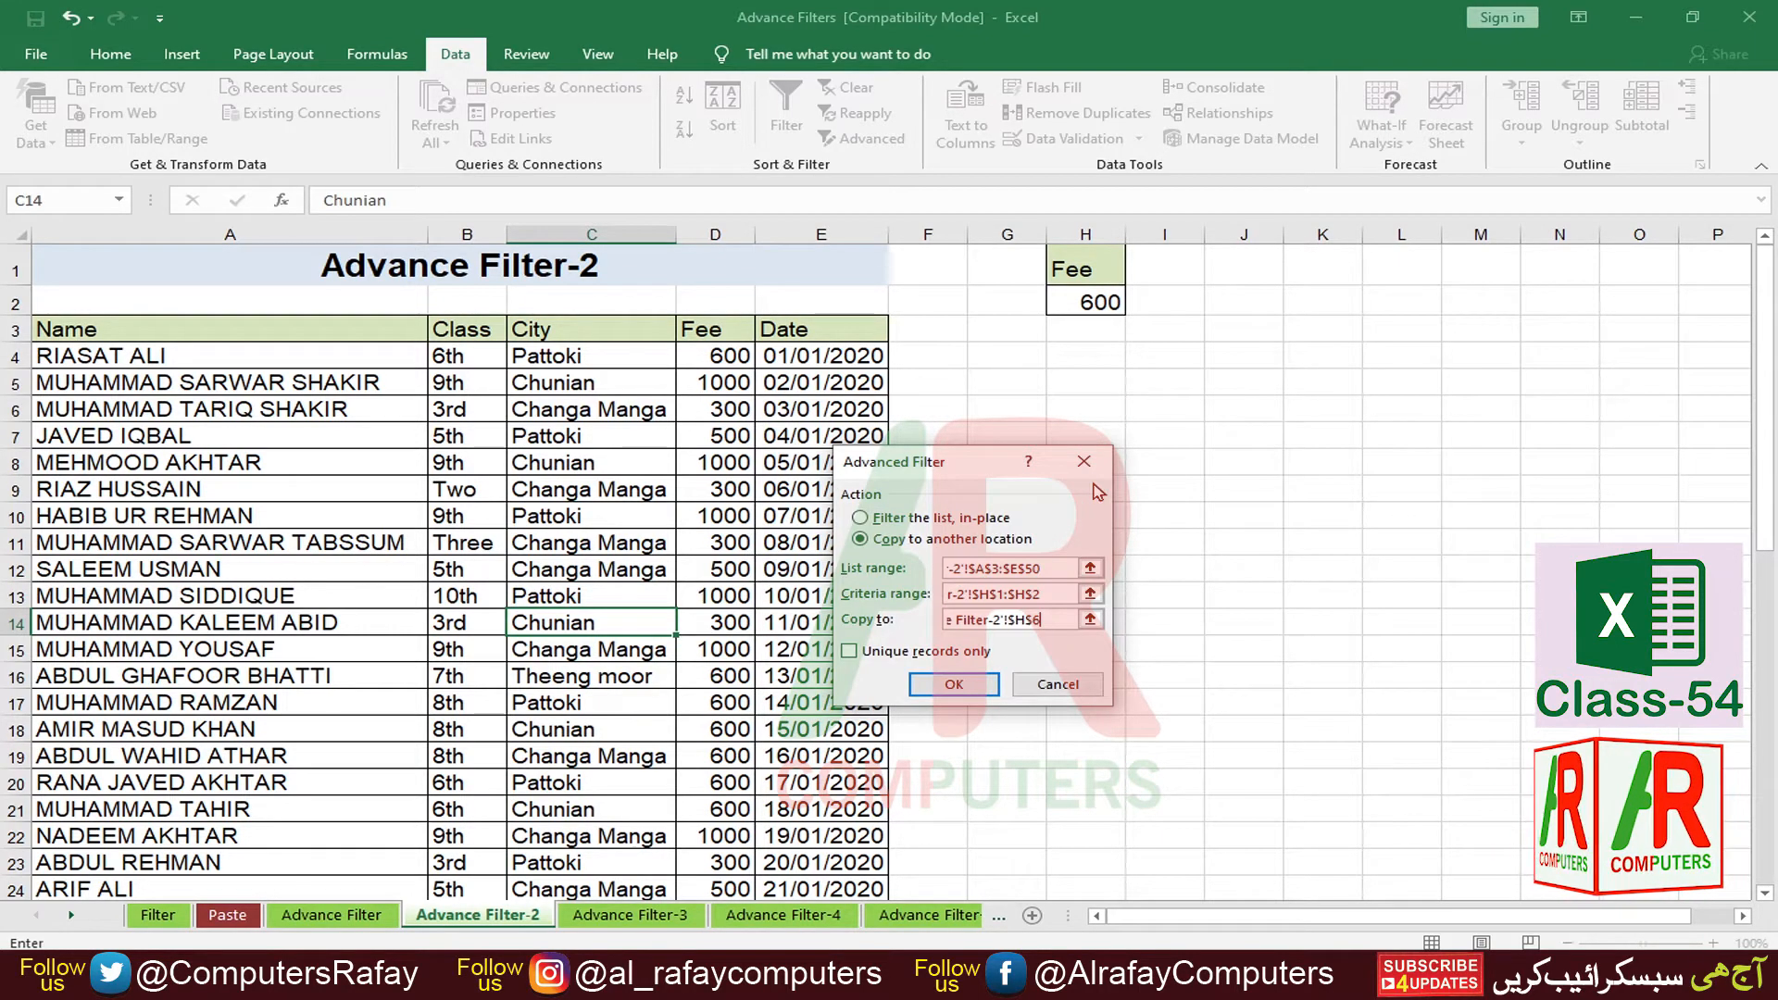
{"action": "left_click", "coordinate": [971, 682]}
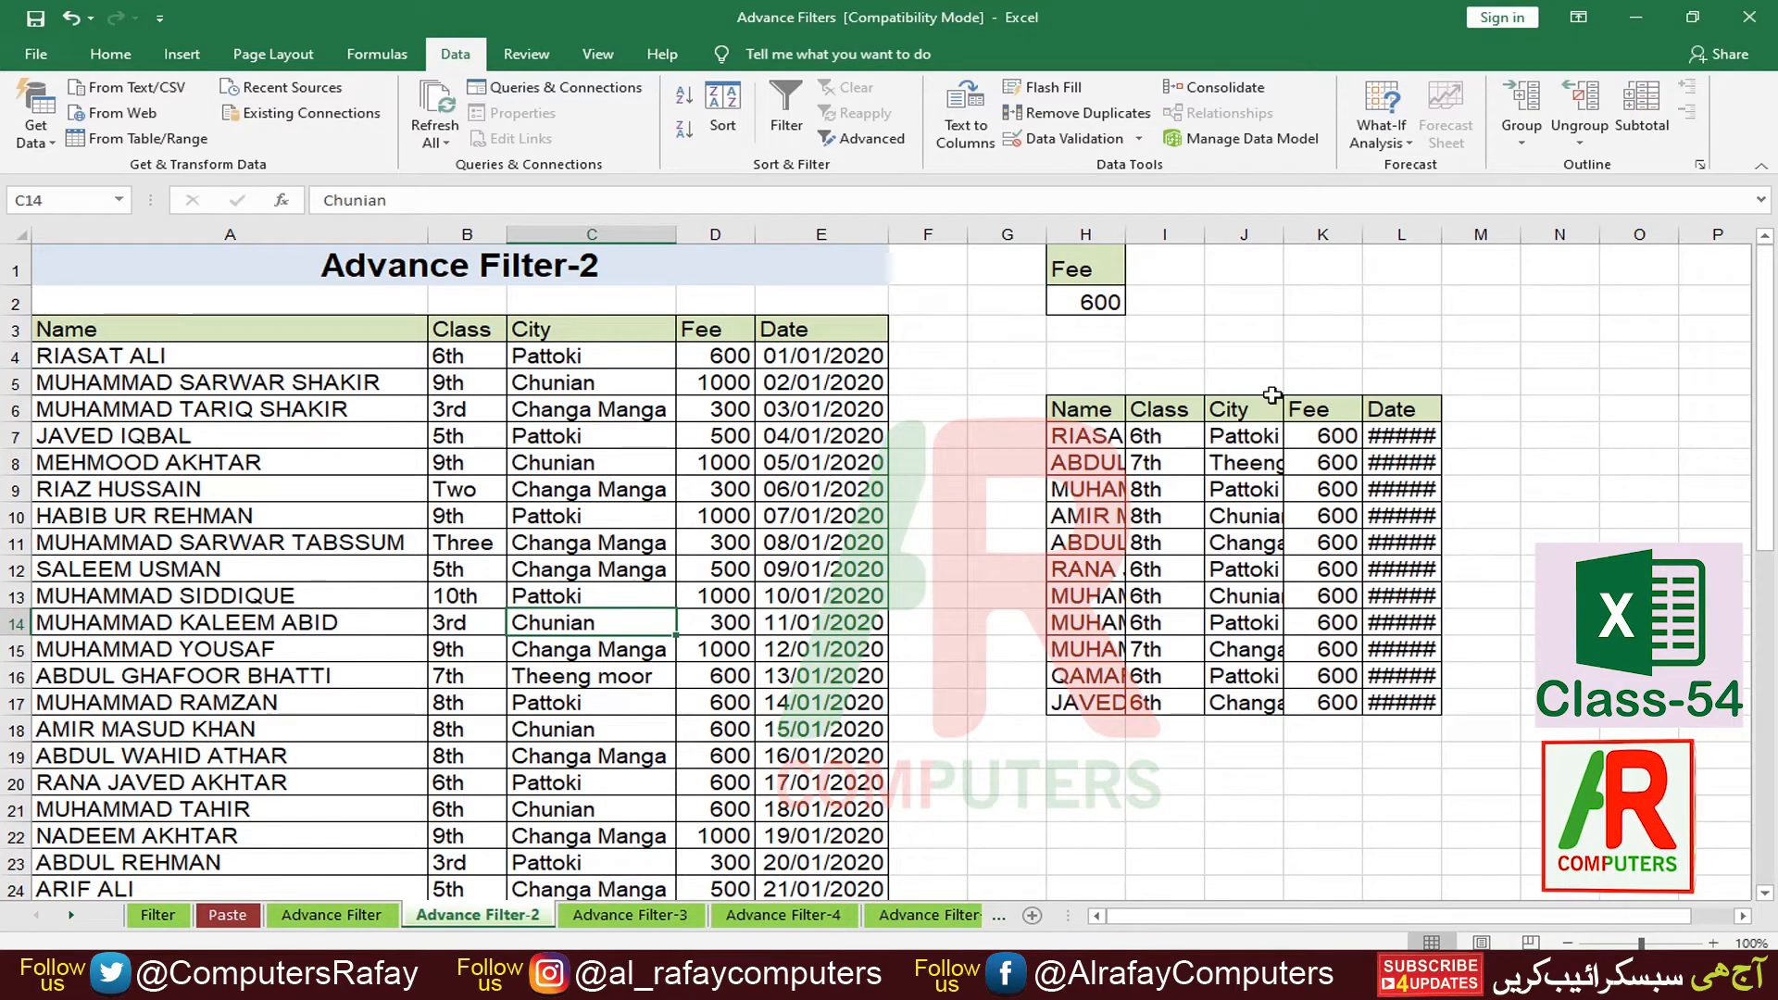
Step: AutoFit columns H to L of the extracted fee records and check their Fee values
{"action": "left_click_drag", "start_coordinate": [1097, 234], "coordinate": [1417, 236]}
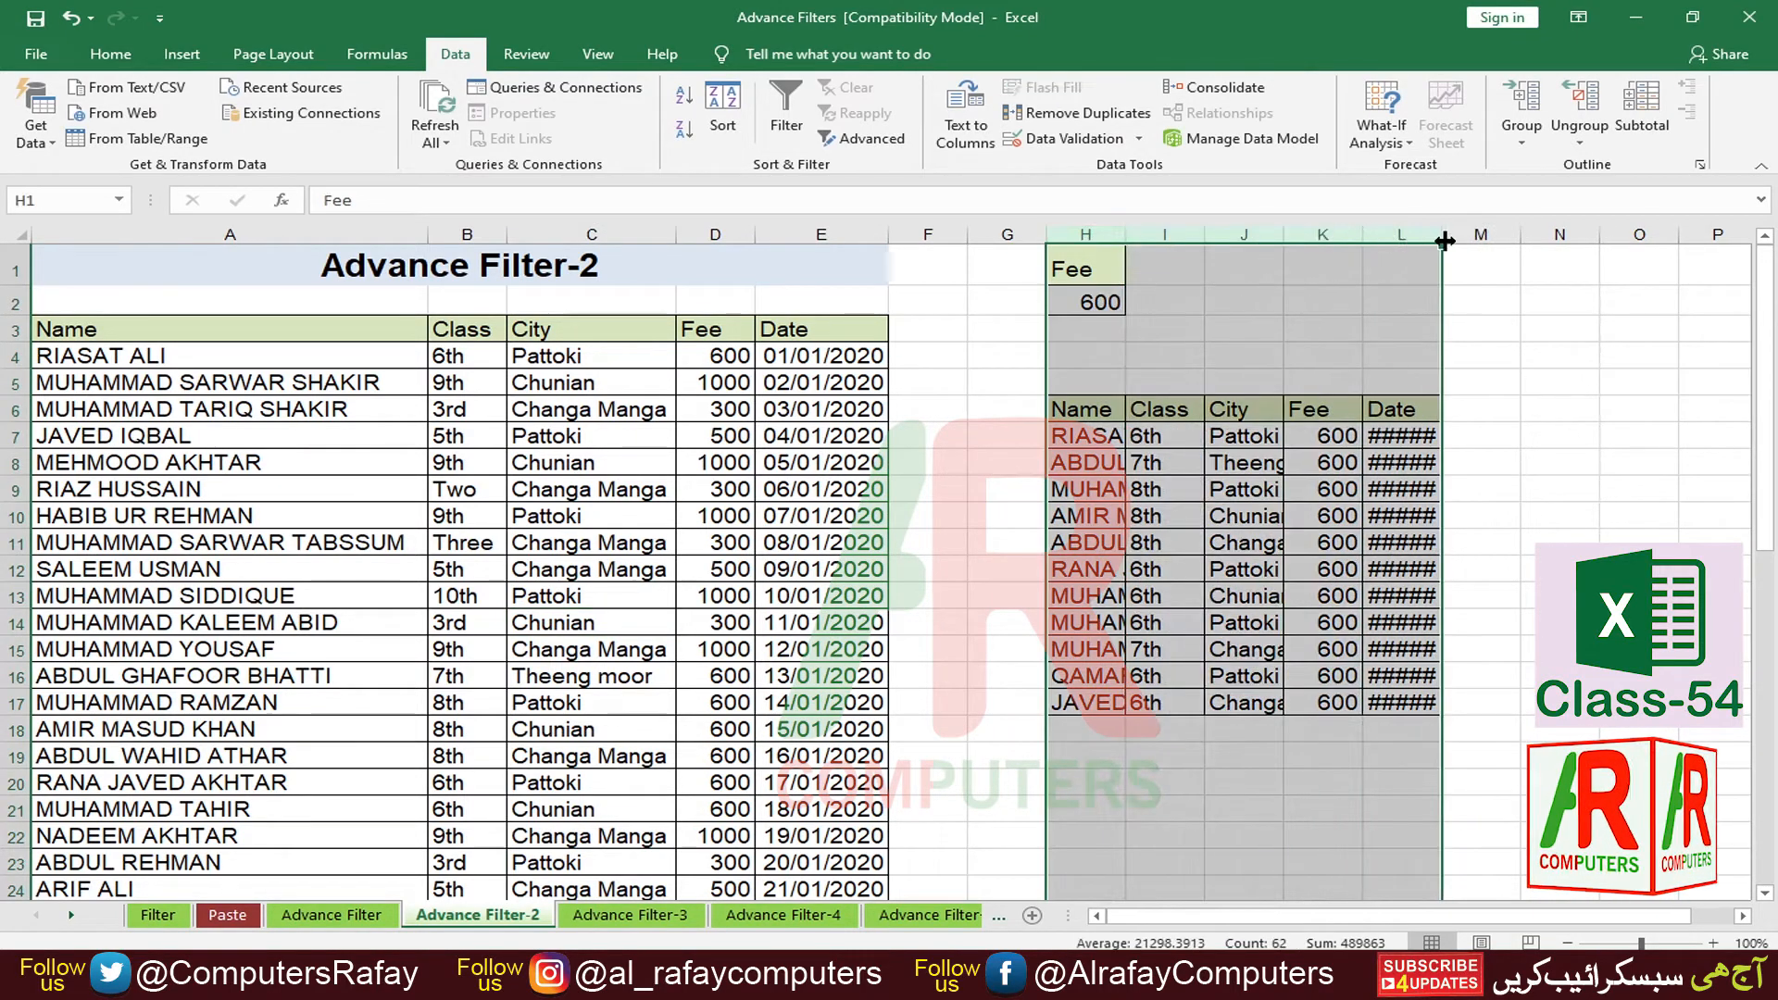
{"action": "double_click", "coordinate": [1441, 234]}
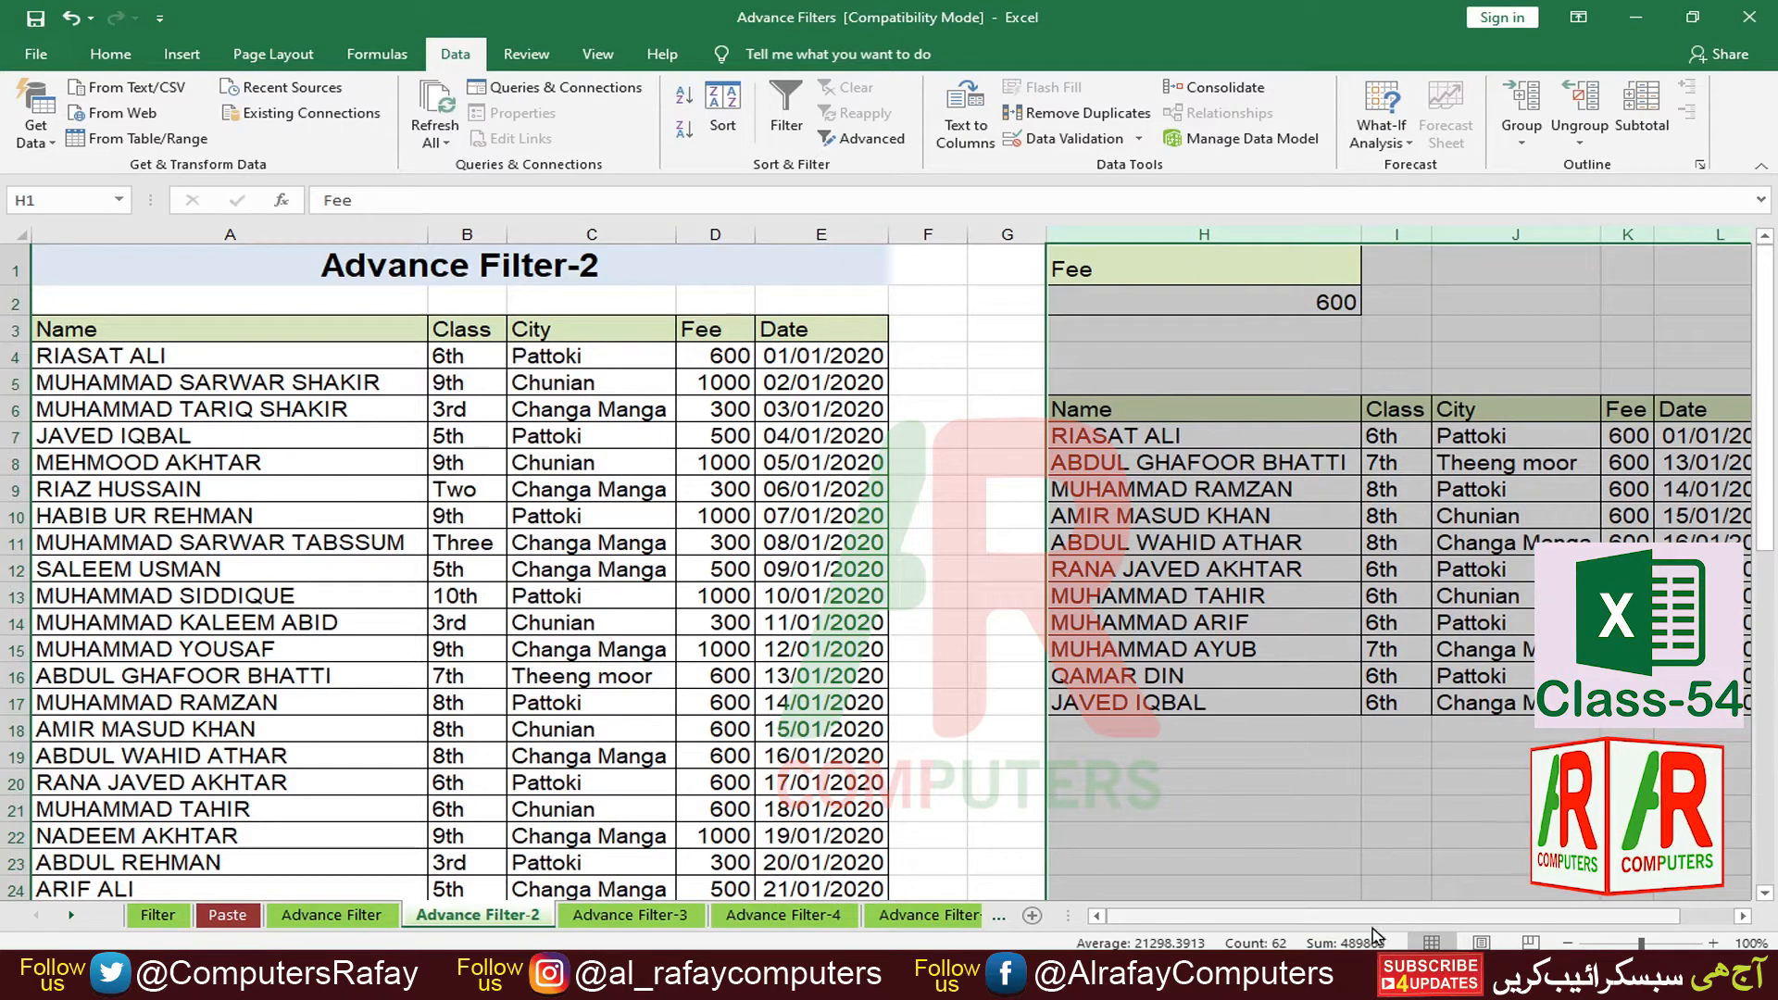
{"action": "left_click_drag", "start_coordinate": [1151, 923], "coordinate": [1191, 922]}
{"action": "left_click", "coordinate": [1120, 781]}
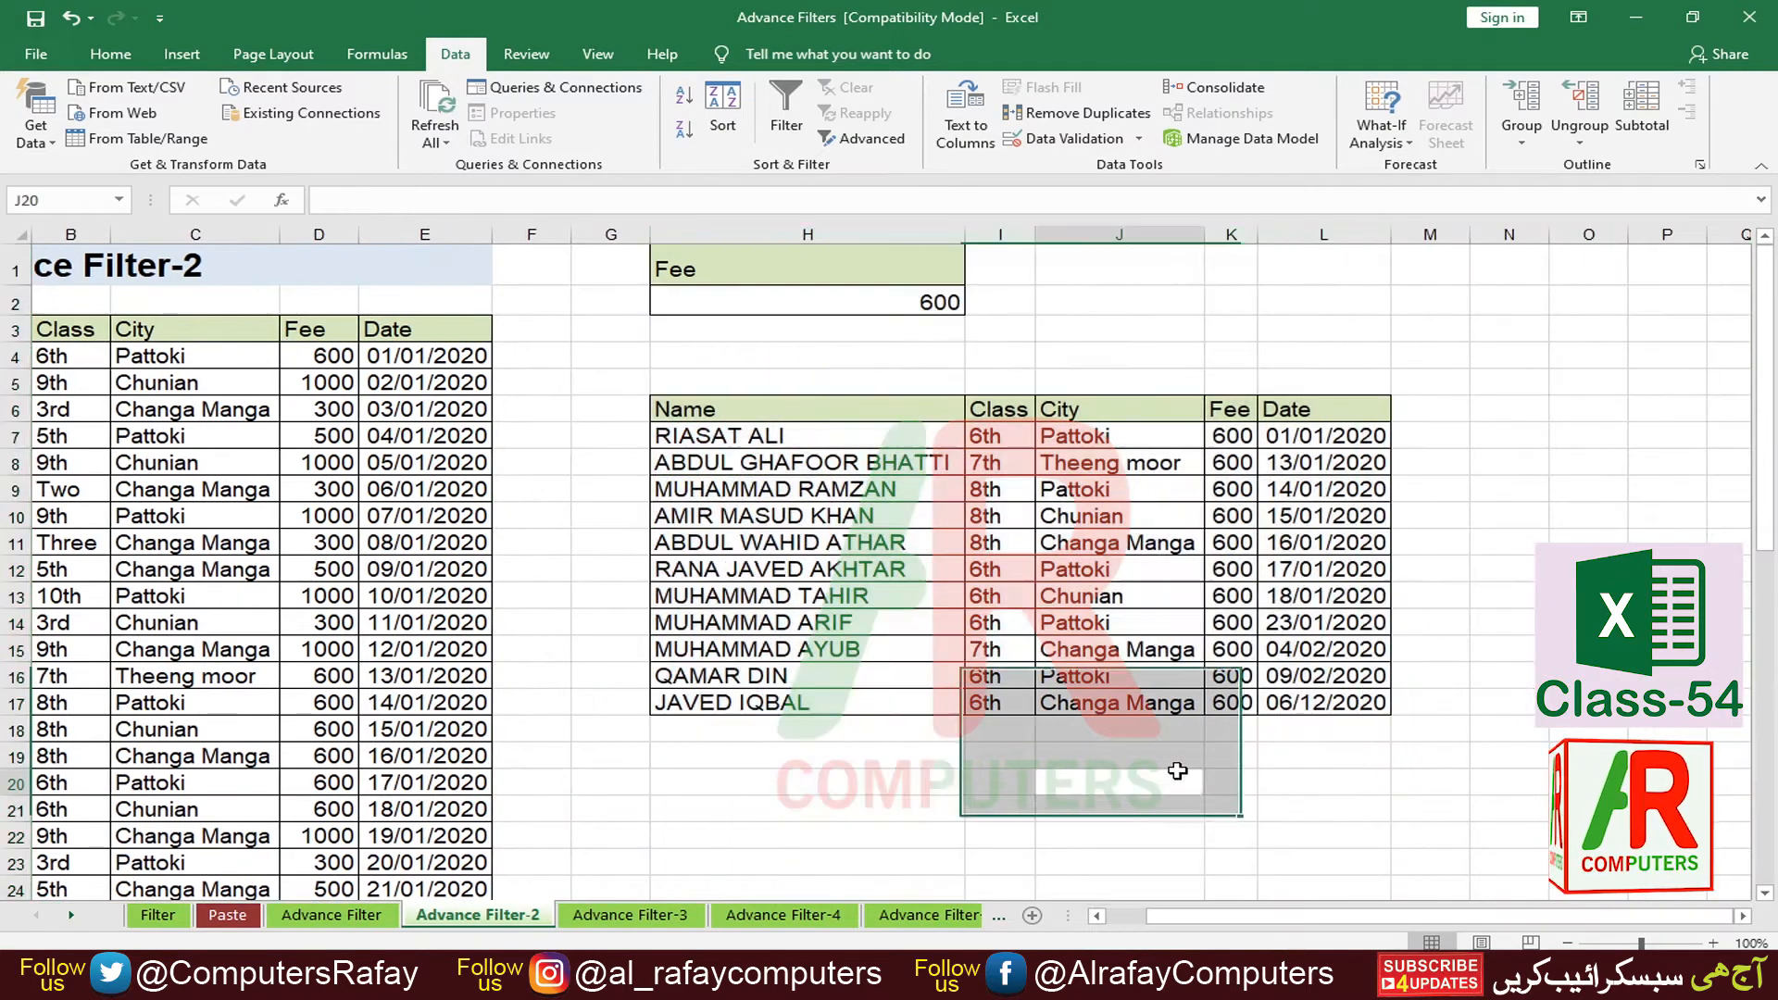
{"action": "left_click_drag", "start_coordinate": [1232, 435], "coordinate": [1234, 693]}
{"action": "left_click", "coordinate": [863, 808]}
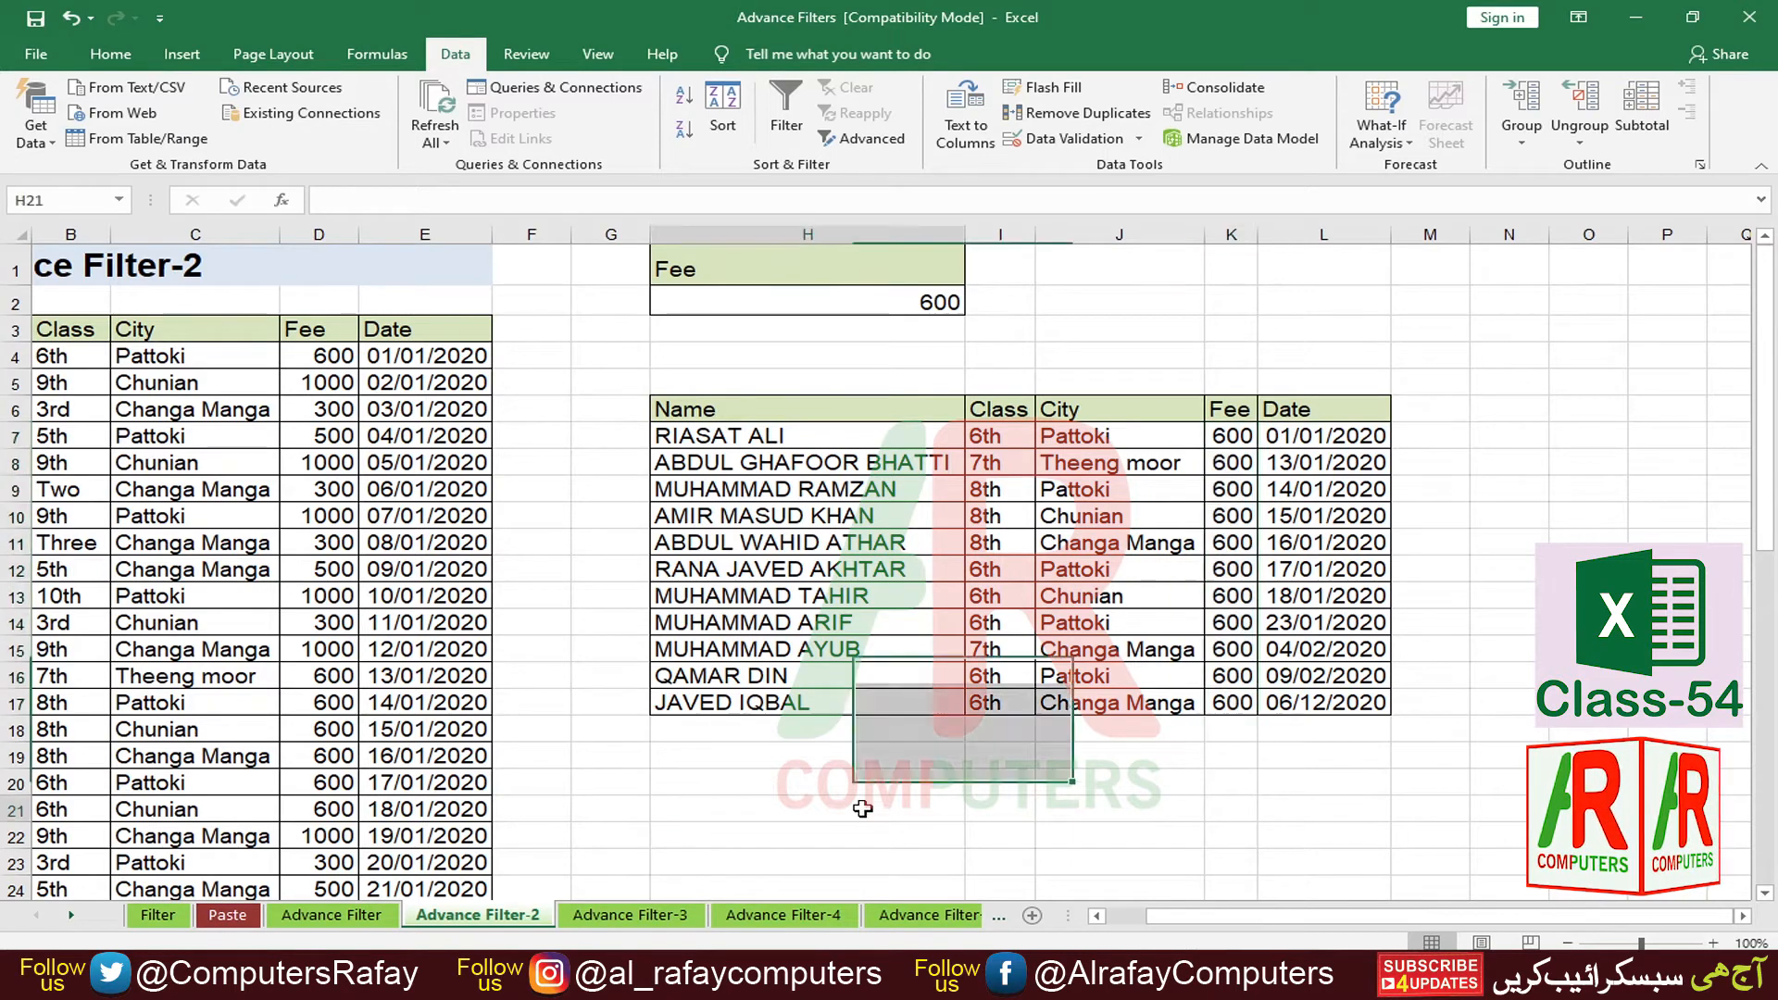
Step: Clear the extracted records from H6:L17 and change the Fee criterion in H2 to <600
{"action": "mouse_move", "coordinate": [674, 410]}
{"action": "left_mouse_down"}
{"action": "mouse_move", "coordinate": [1176, 592]}
{"action": "mouse_move", "coordinate": [1324, 704]}
{"action": "mouse_move", "coordinate": [1319, 690]}
{"action": "left_mouse_up"}
{"action": "key", "text": "Delete"}
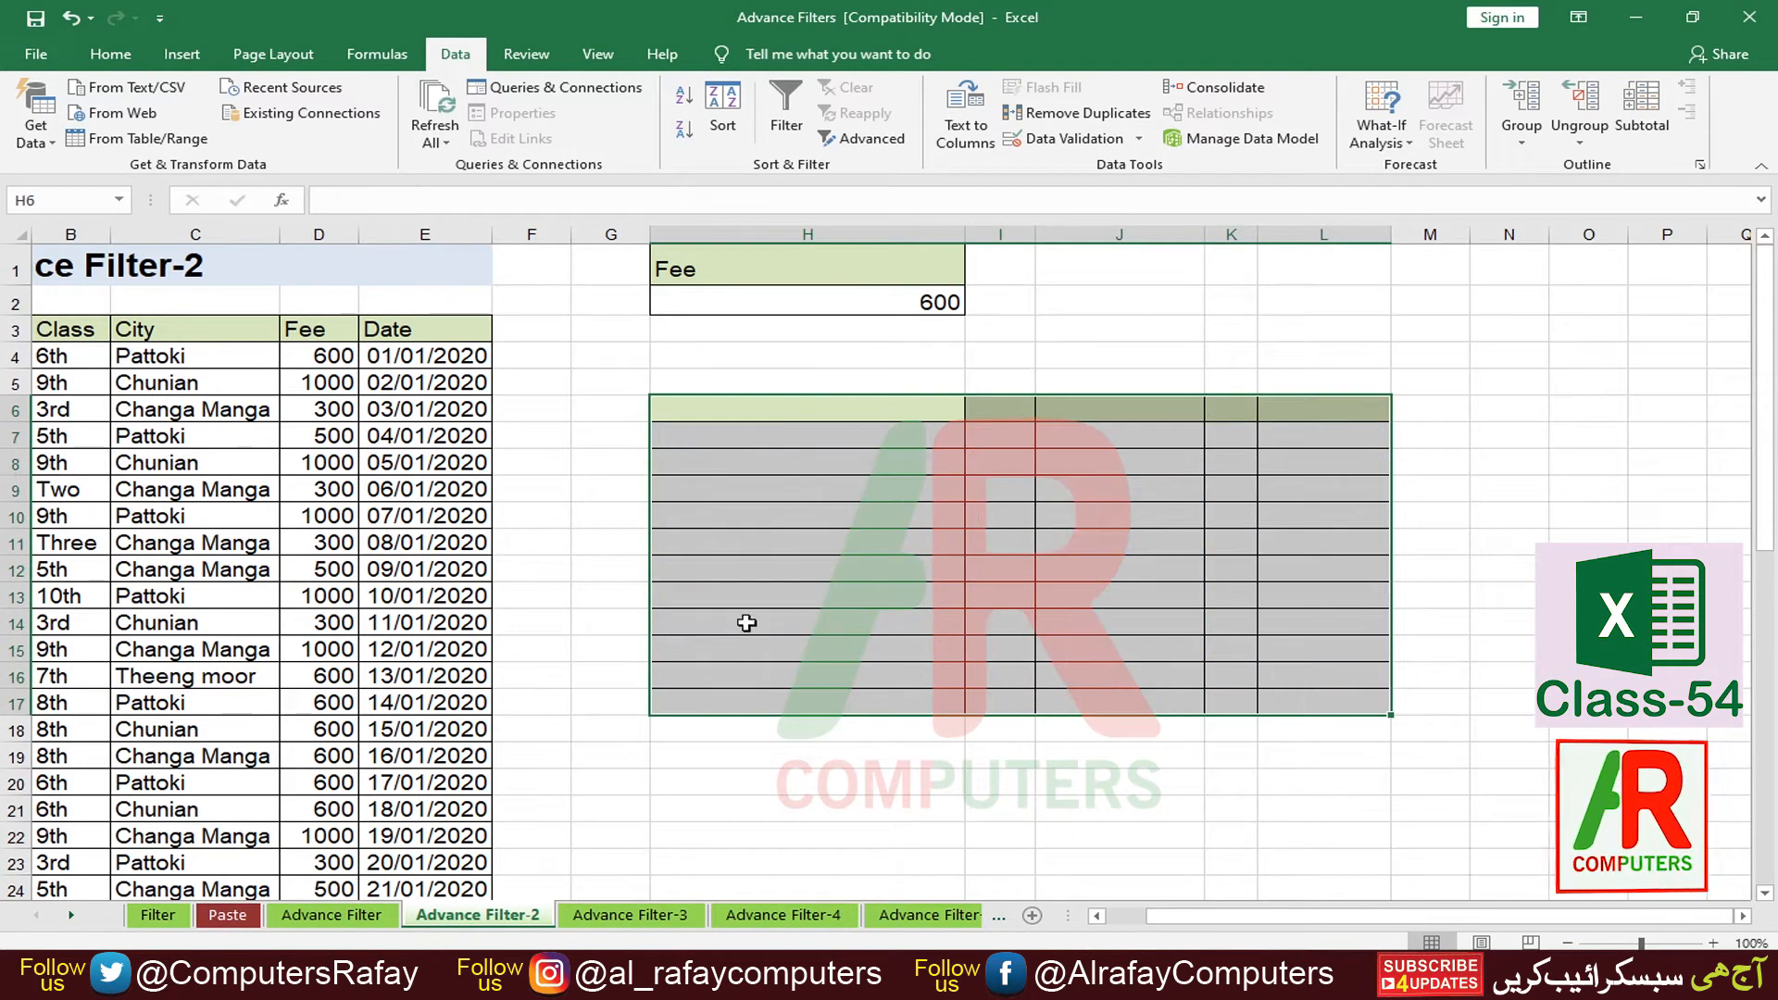
{"action": "double_click", "coordinate": [806, 302]}
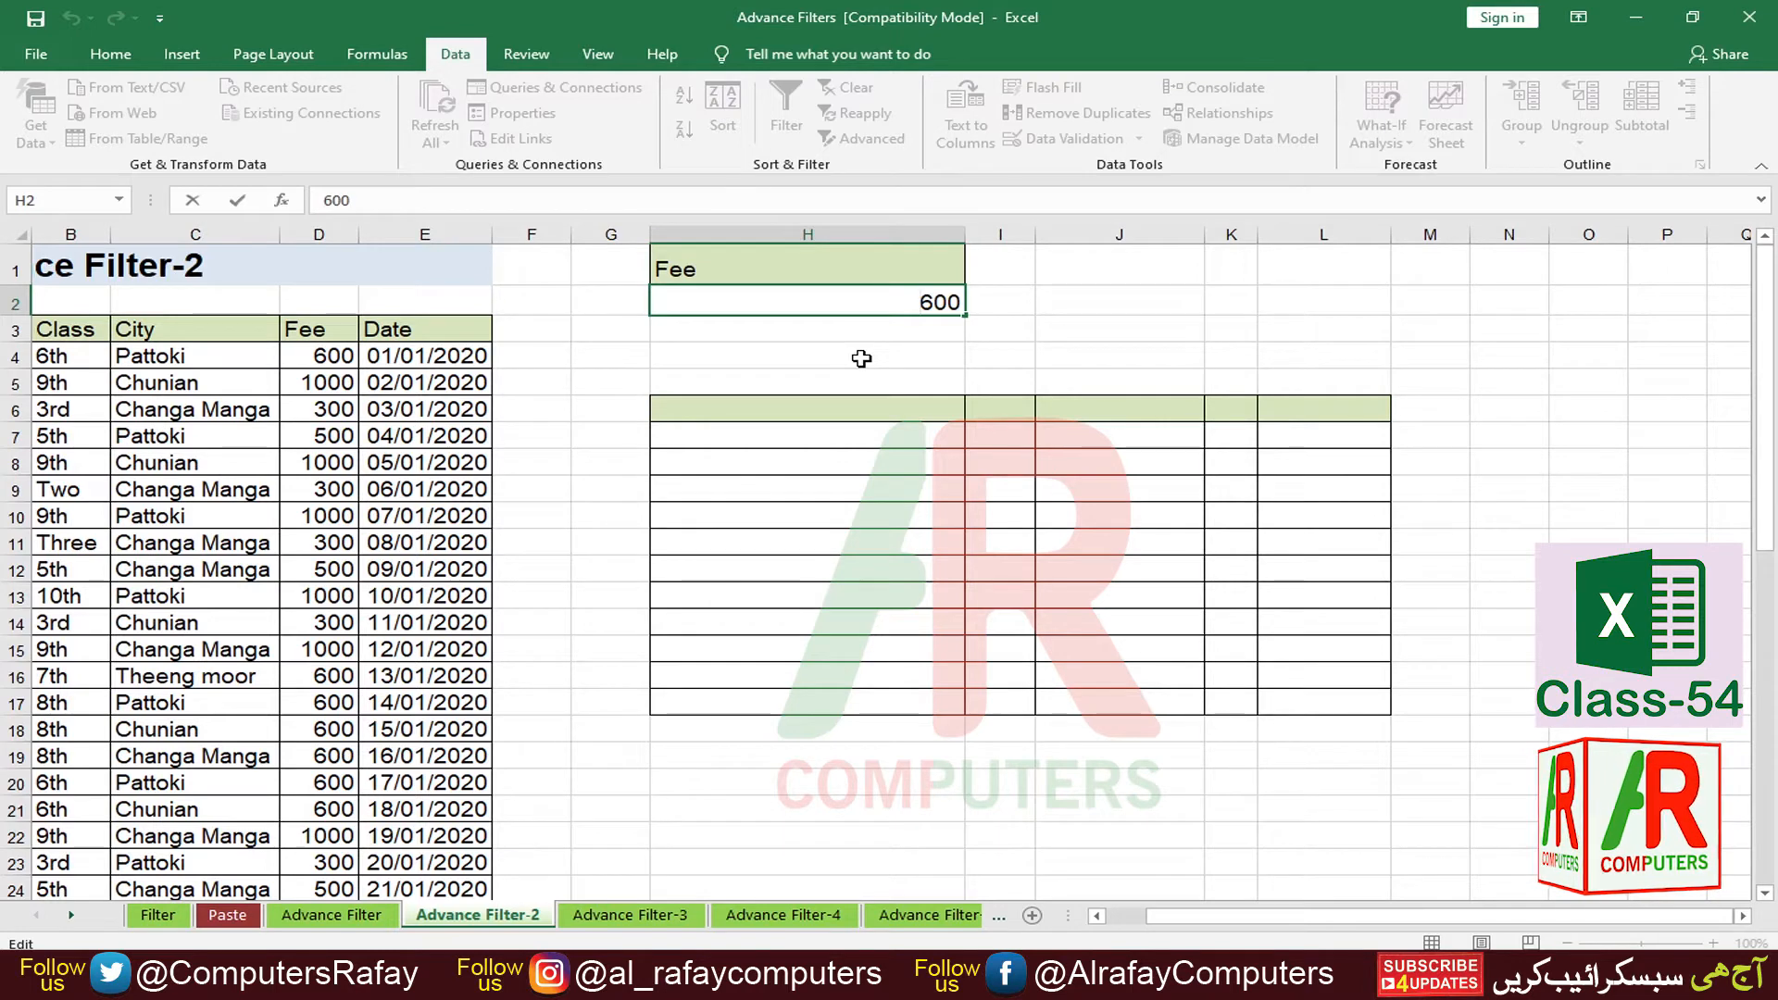
{"action": "type", "text": "<"}
{"action": "left_click", "coordinate": [852, 496]}
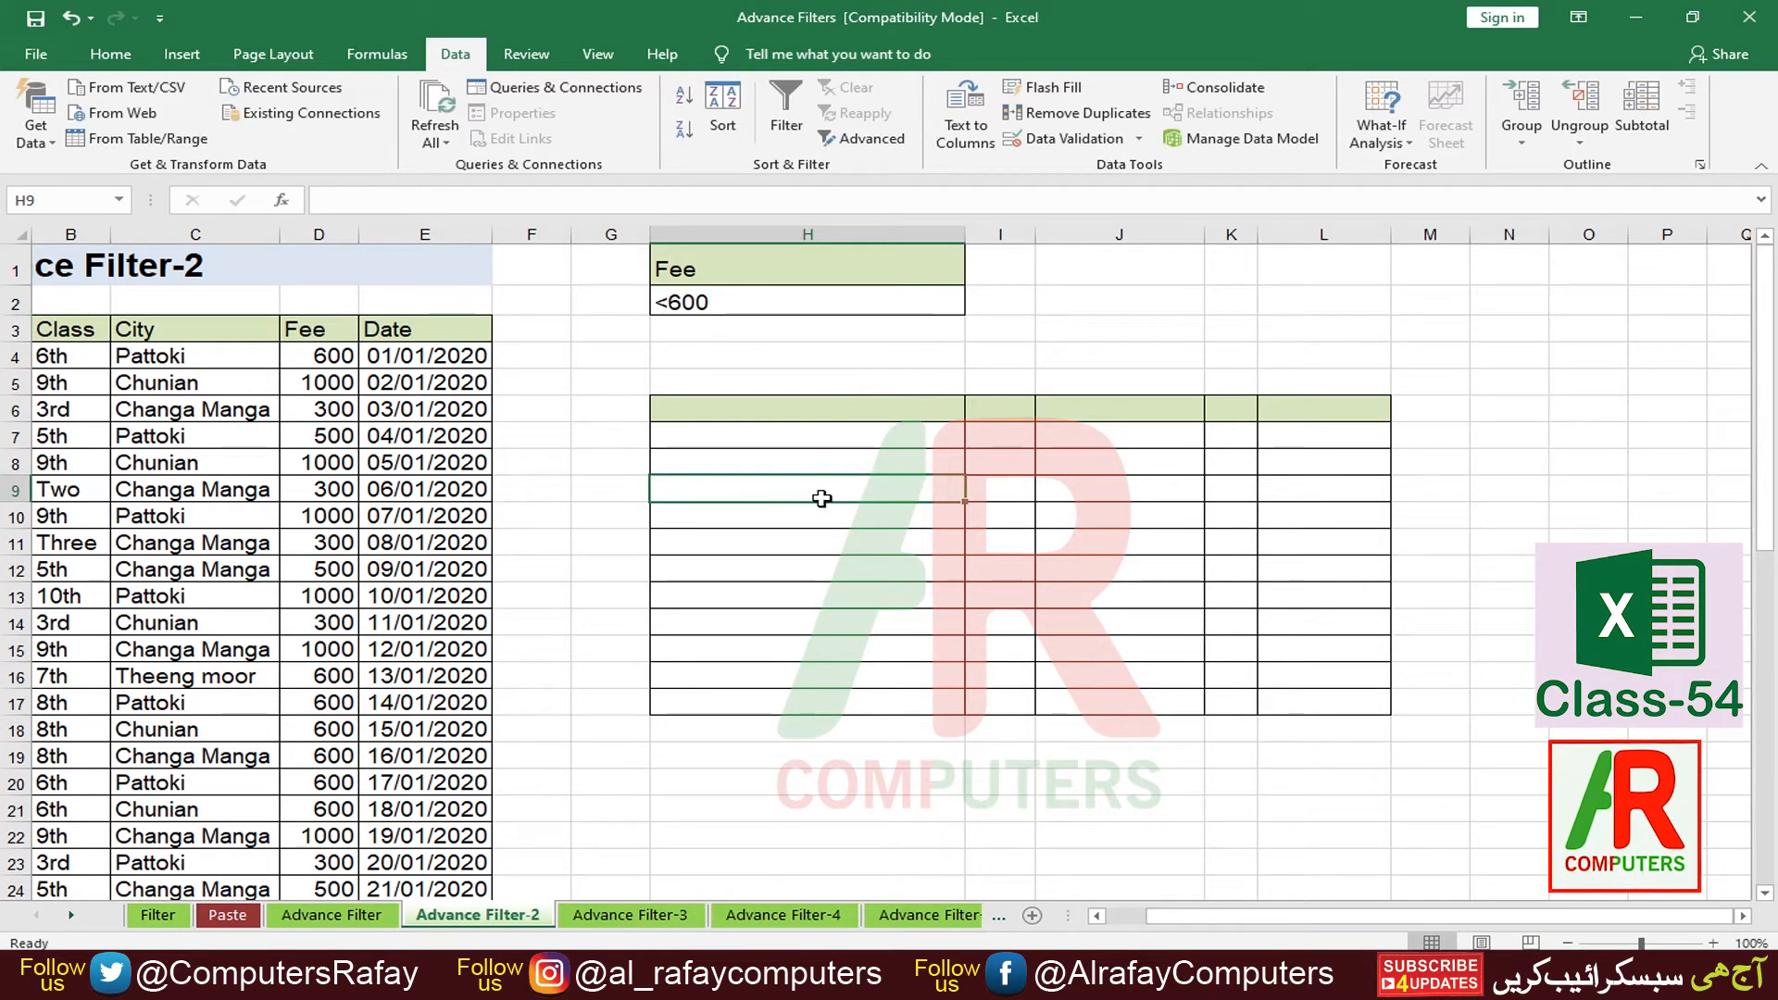
Step: Start another Advanced Filter on the student table and reselect the Fee criterion cells H1:H2 as criteria range
{"action": "left_click", "coordinate": [400, 452]}
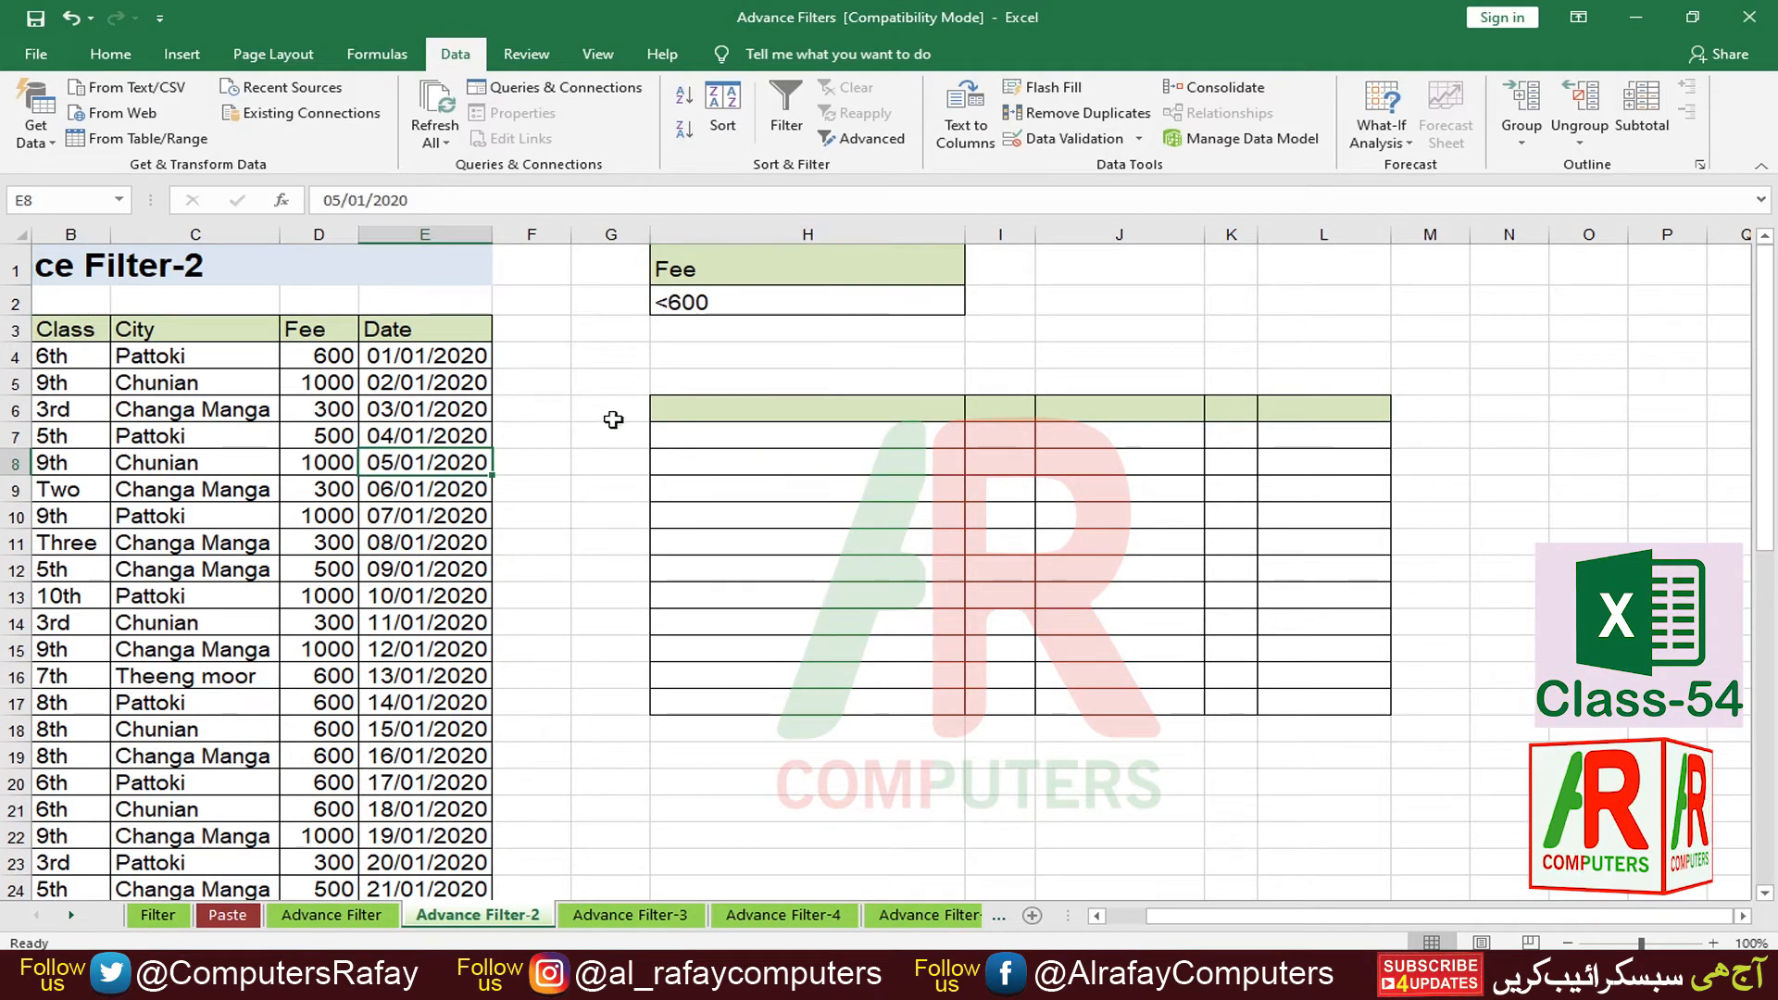
{"action": "left_click", "coordinate": [838, 139]}
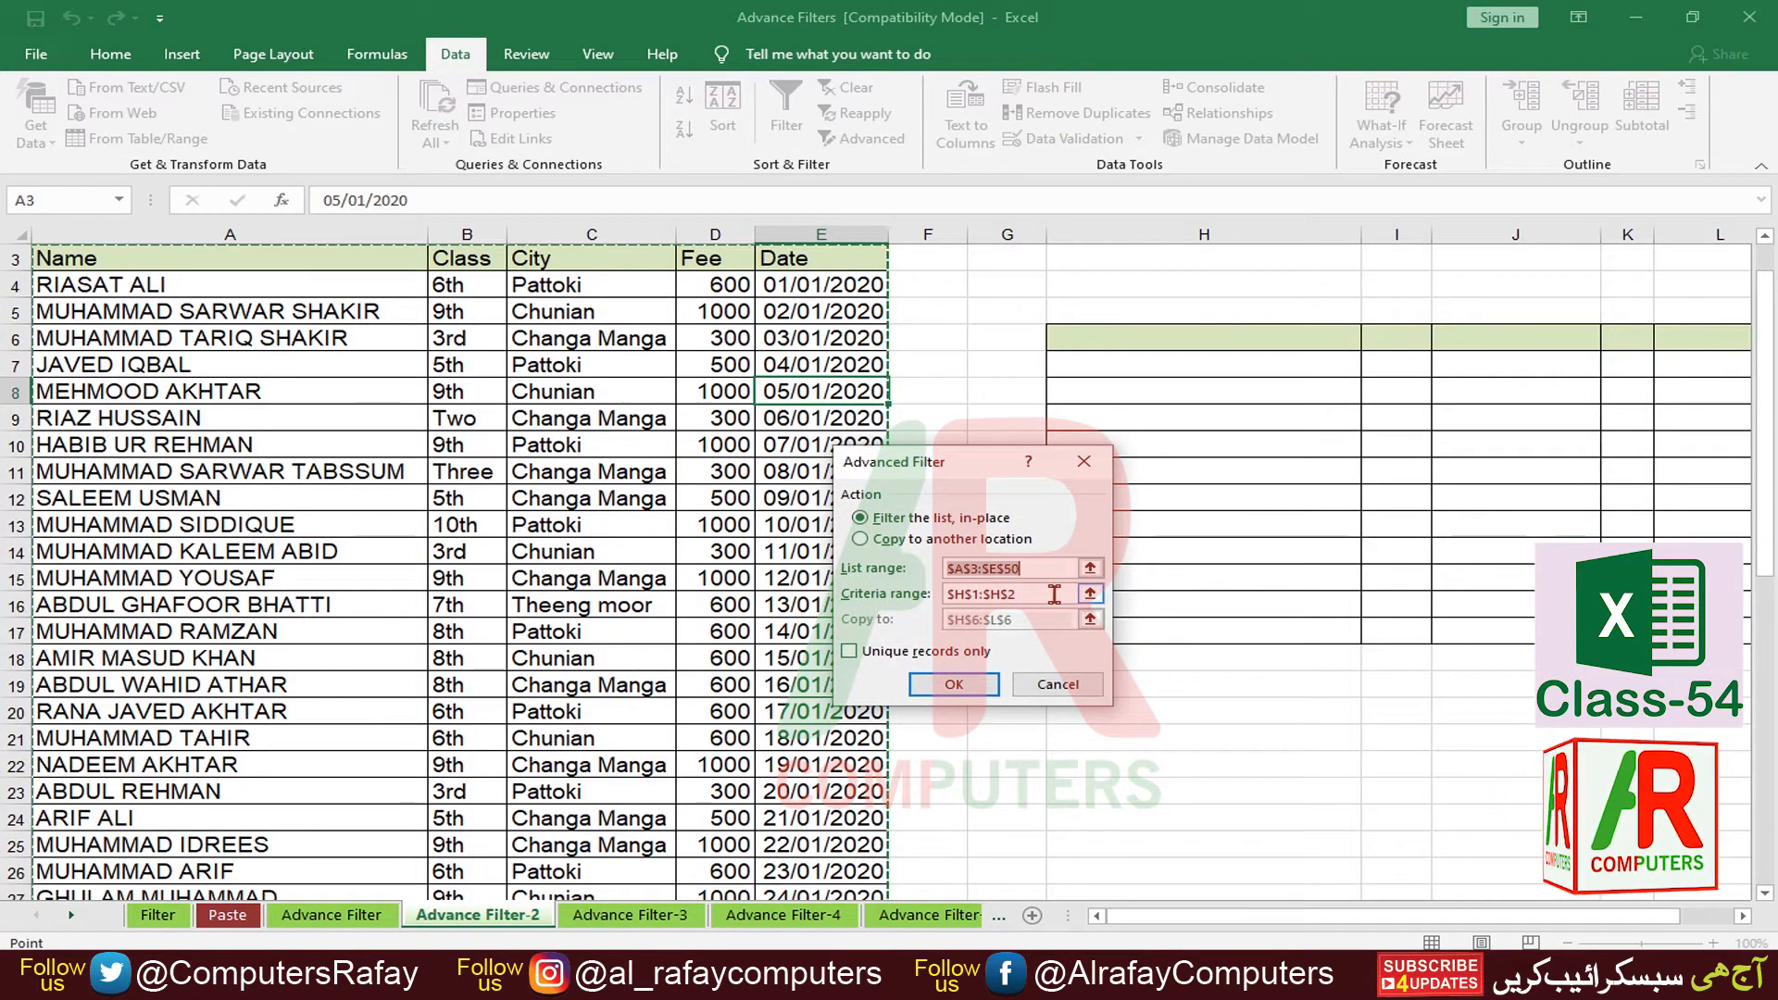
{"action": "left_click_drag", "start_coordinate": [1065, 596], "coordinate": [941, 605]}
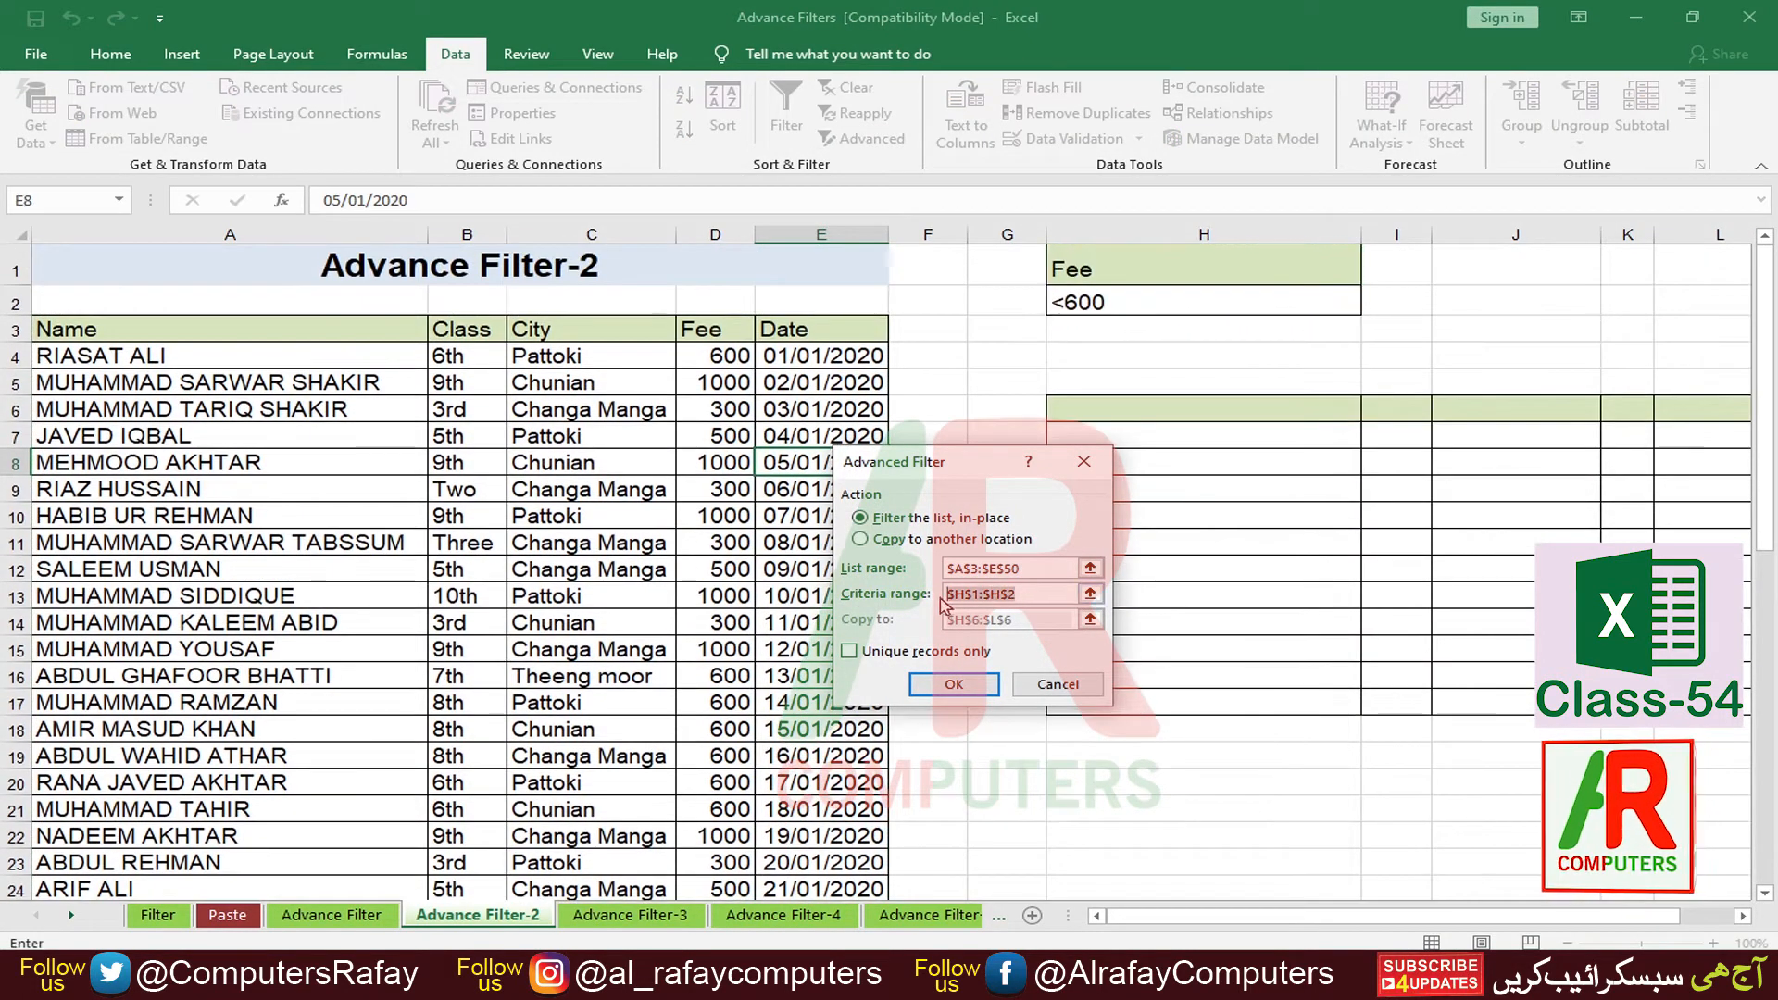
{"action": "left_click_drag", "start_coordinate": [1130, 268], "coordinate": [1131, 302]}
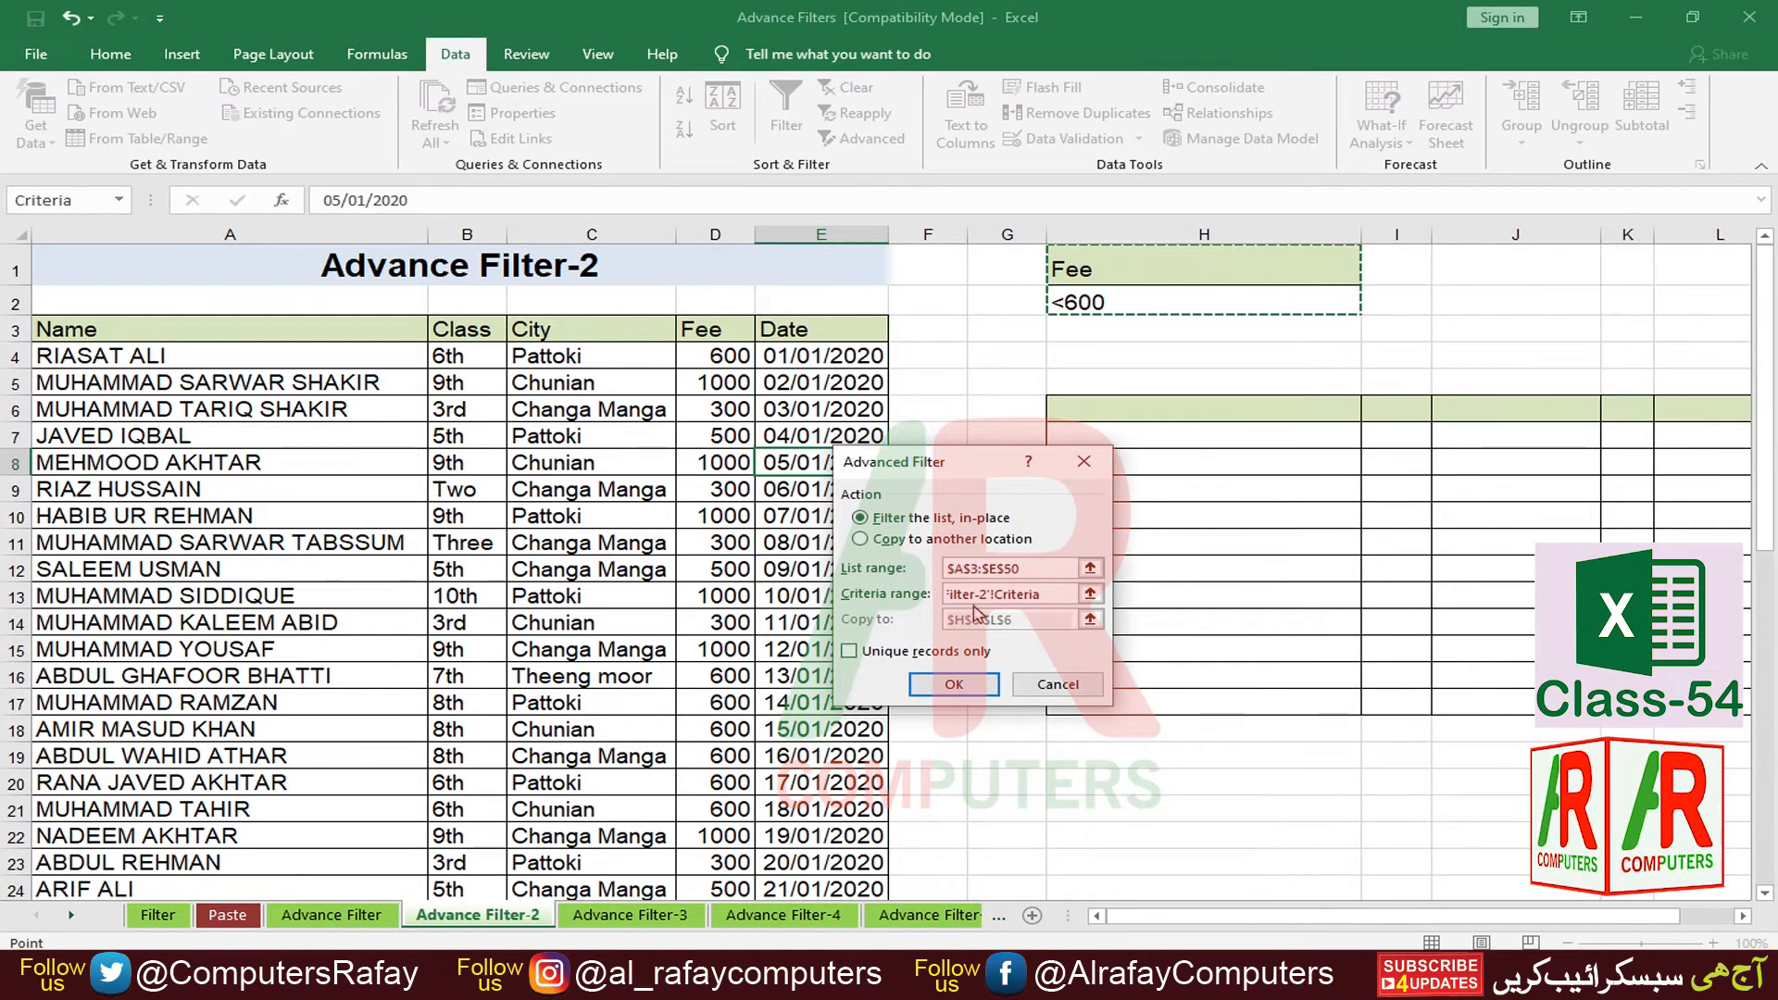
Step: Set the filter to copy to another location, replace the destination with $H$6, and run it
{"action": "left_click", "coordinate": [895, 542]}
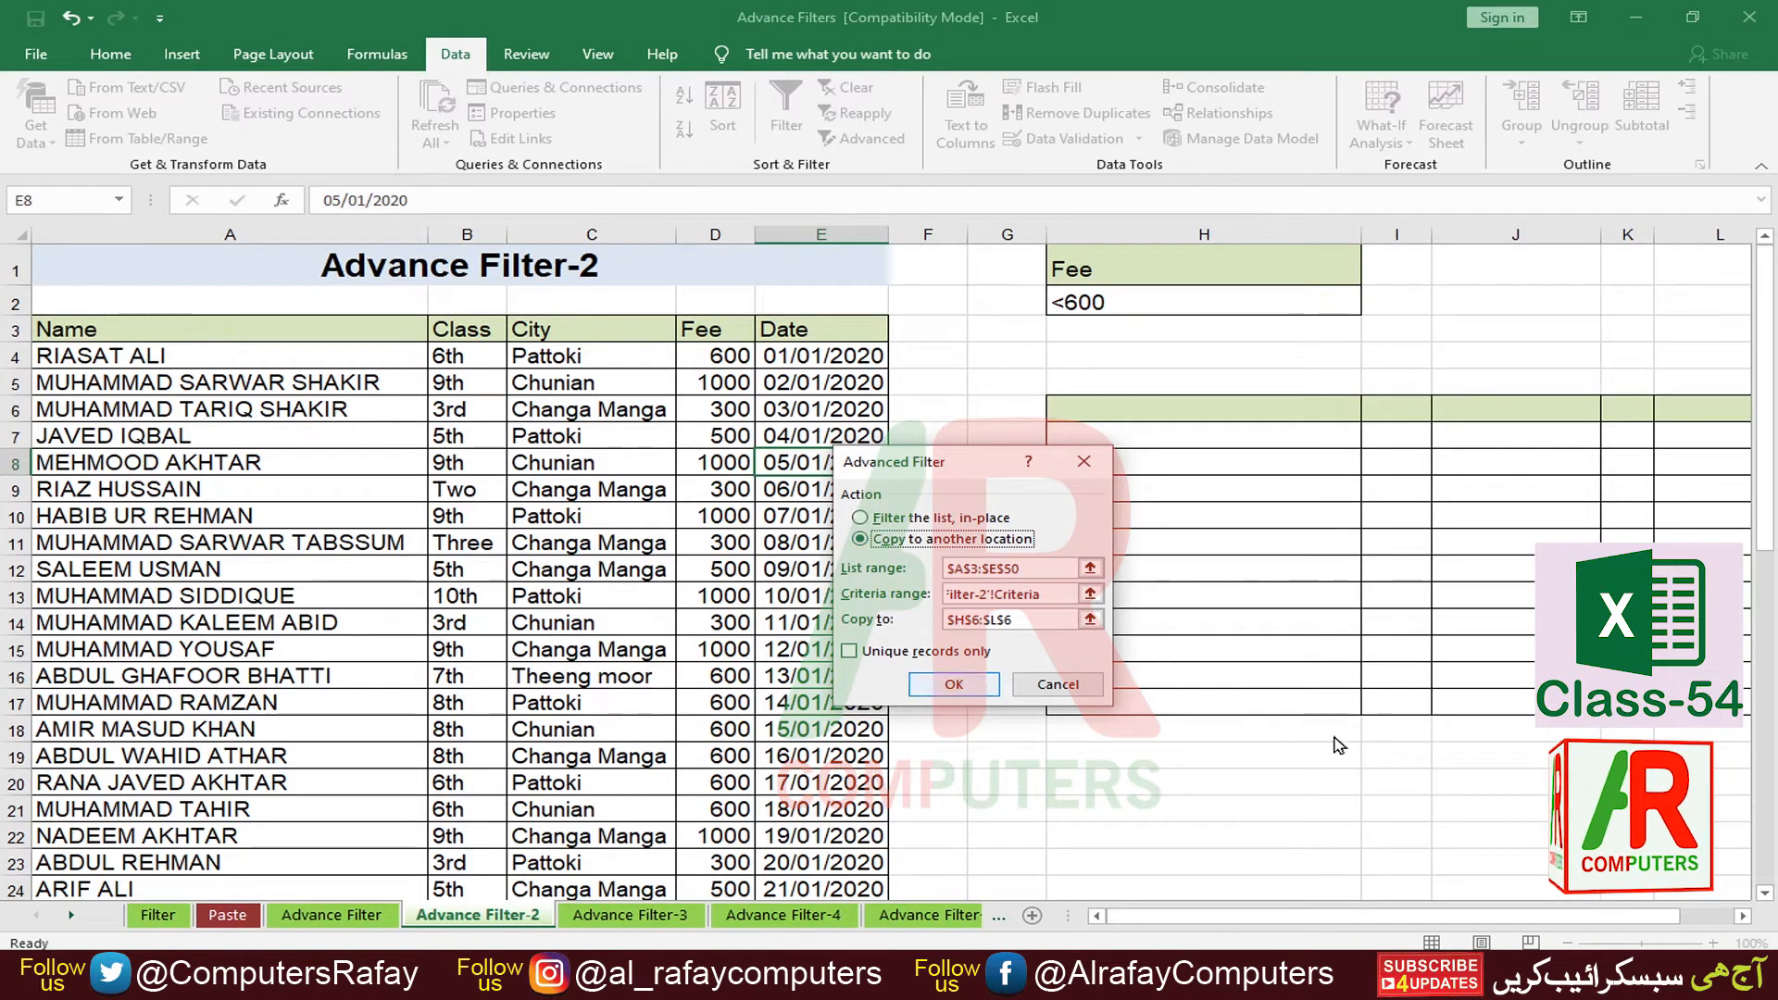
{"action": "left_click_drag", "start_coordinate": [1048, 622], "coordinate": [912, 630]}
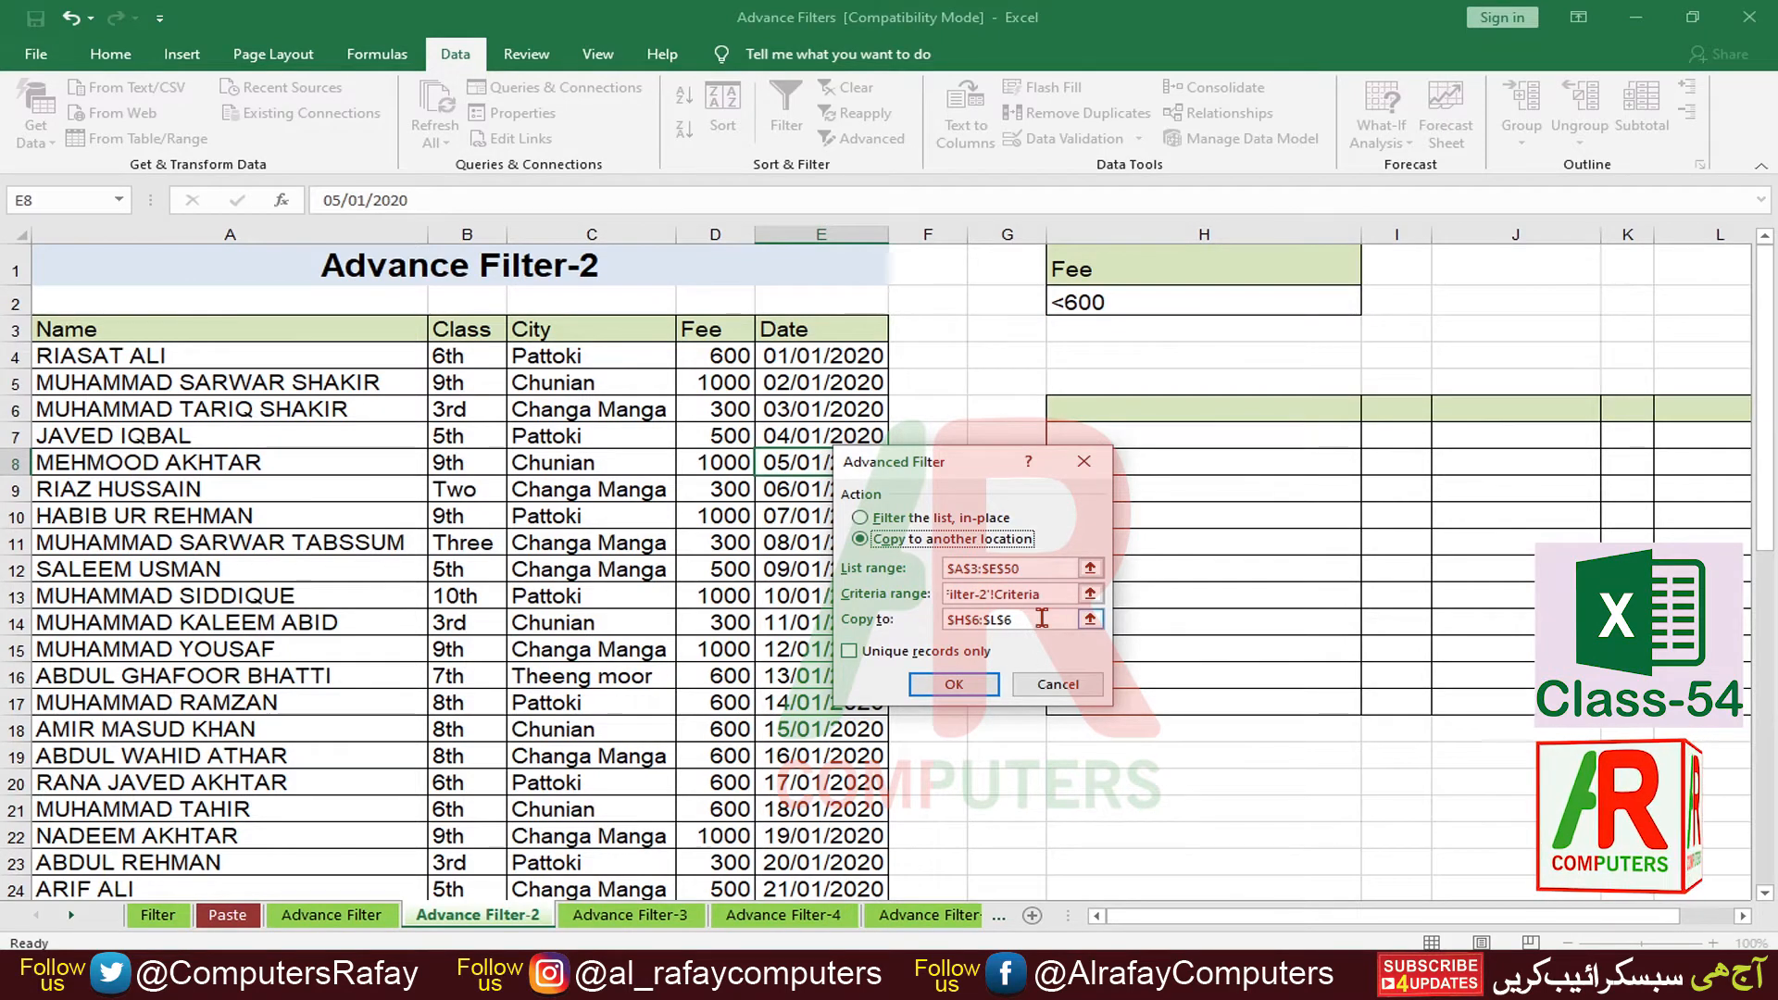
{"action": "key", "text": "BackSpace"}
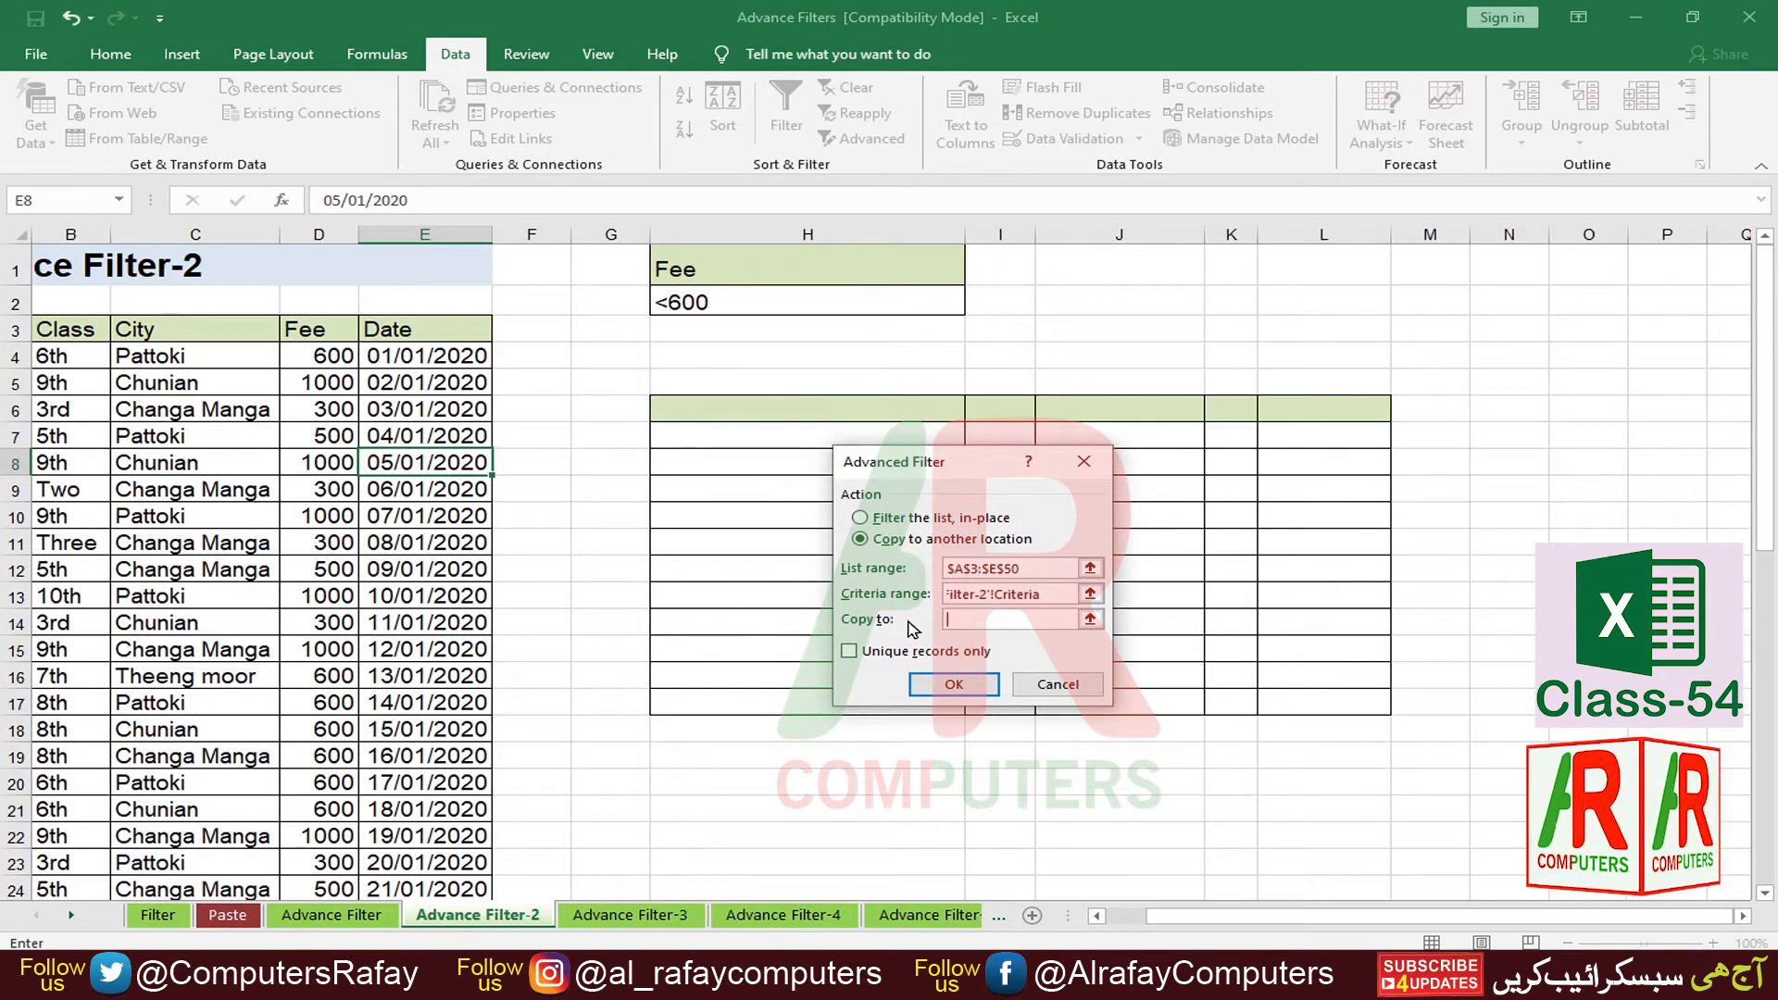
{"action": "left_click", "coordinate": [685, 410]}
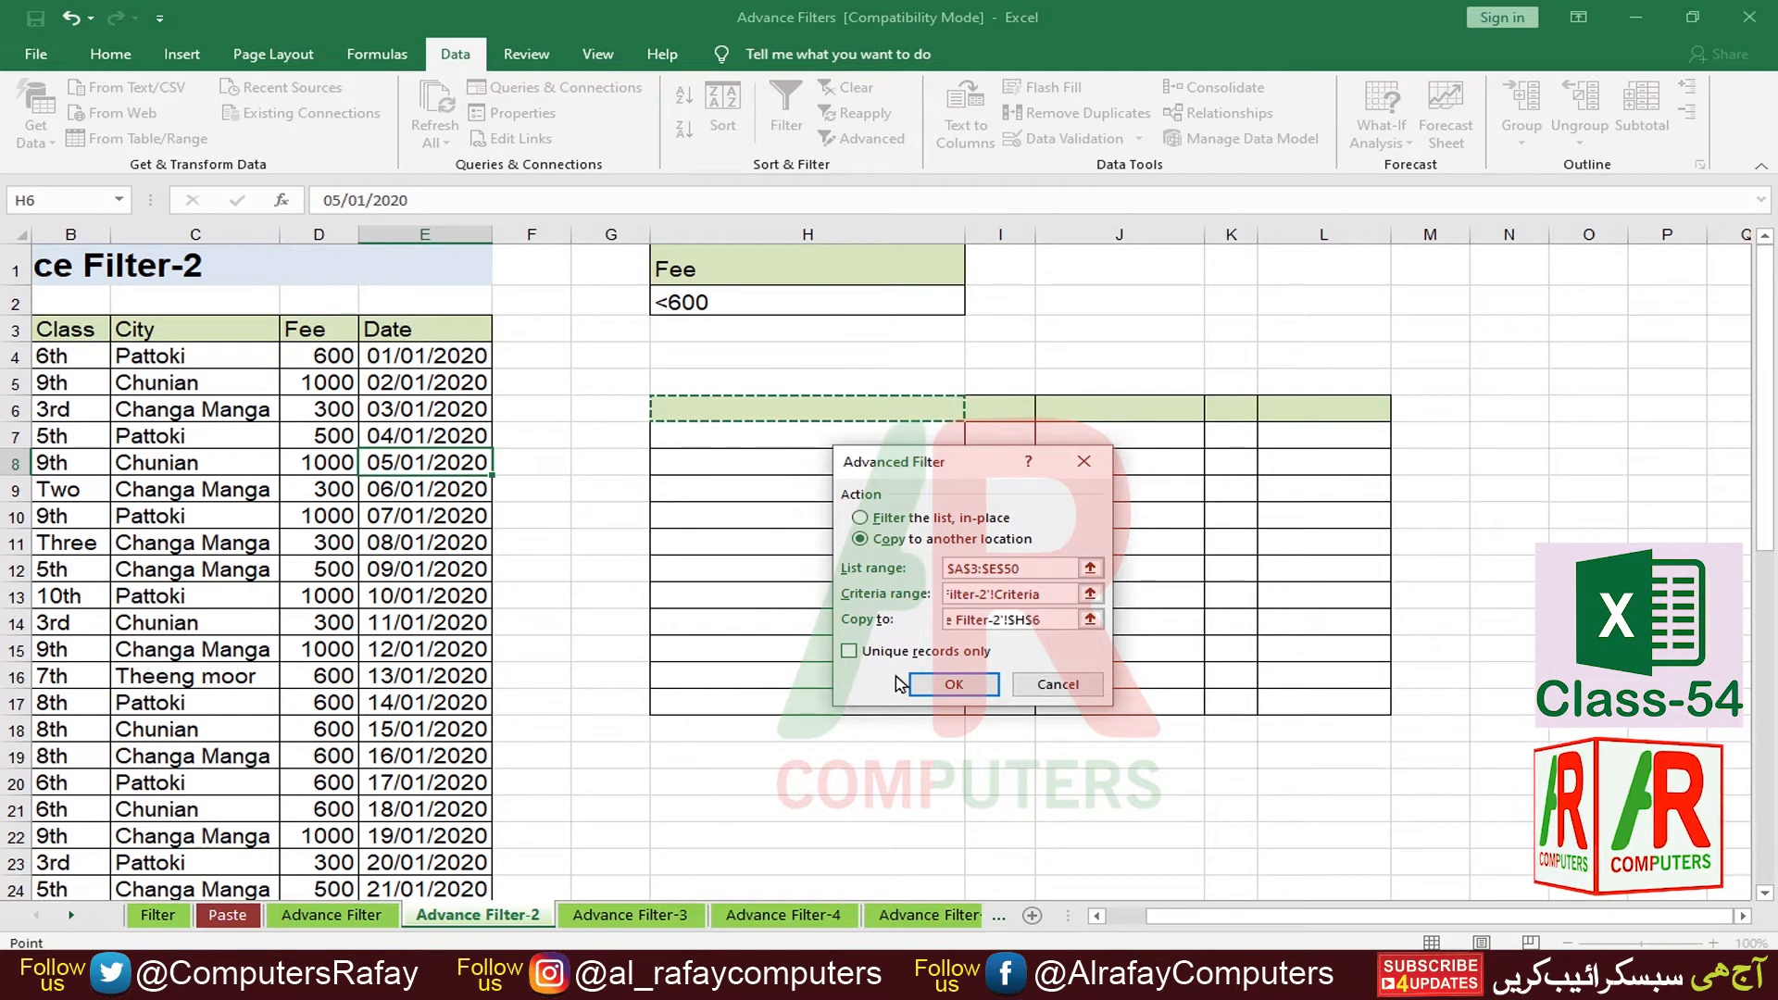
{"action": "left_click", "coordinate": [928, 682]}
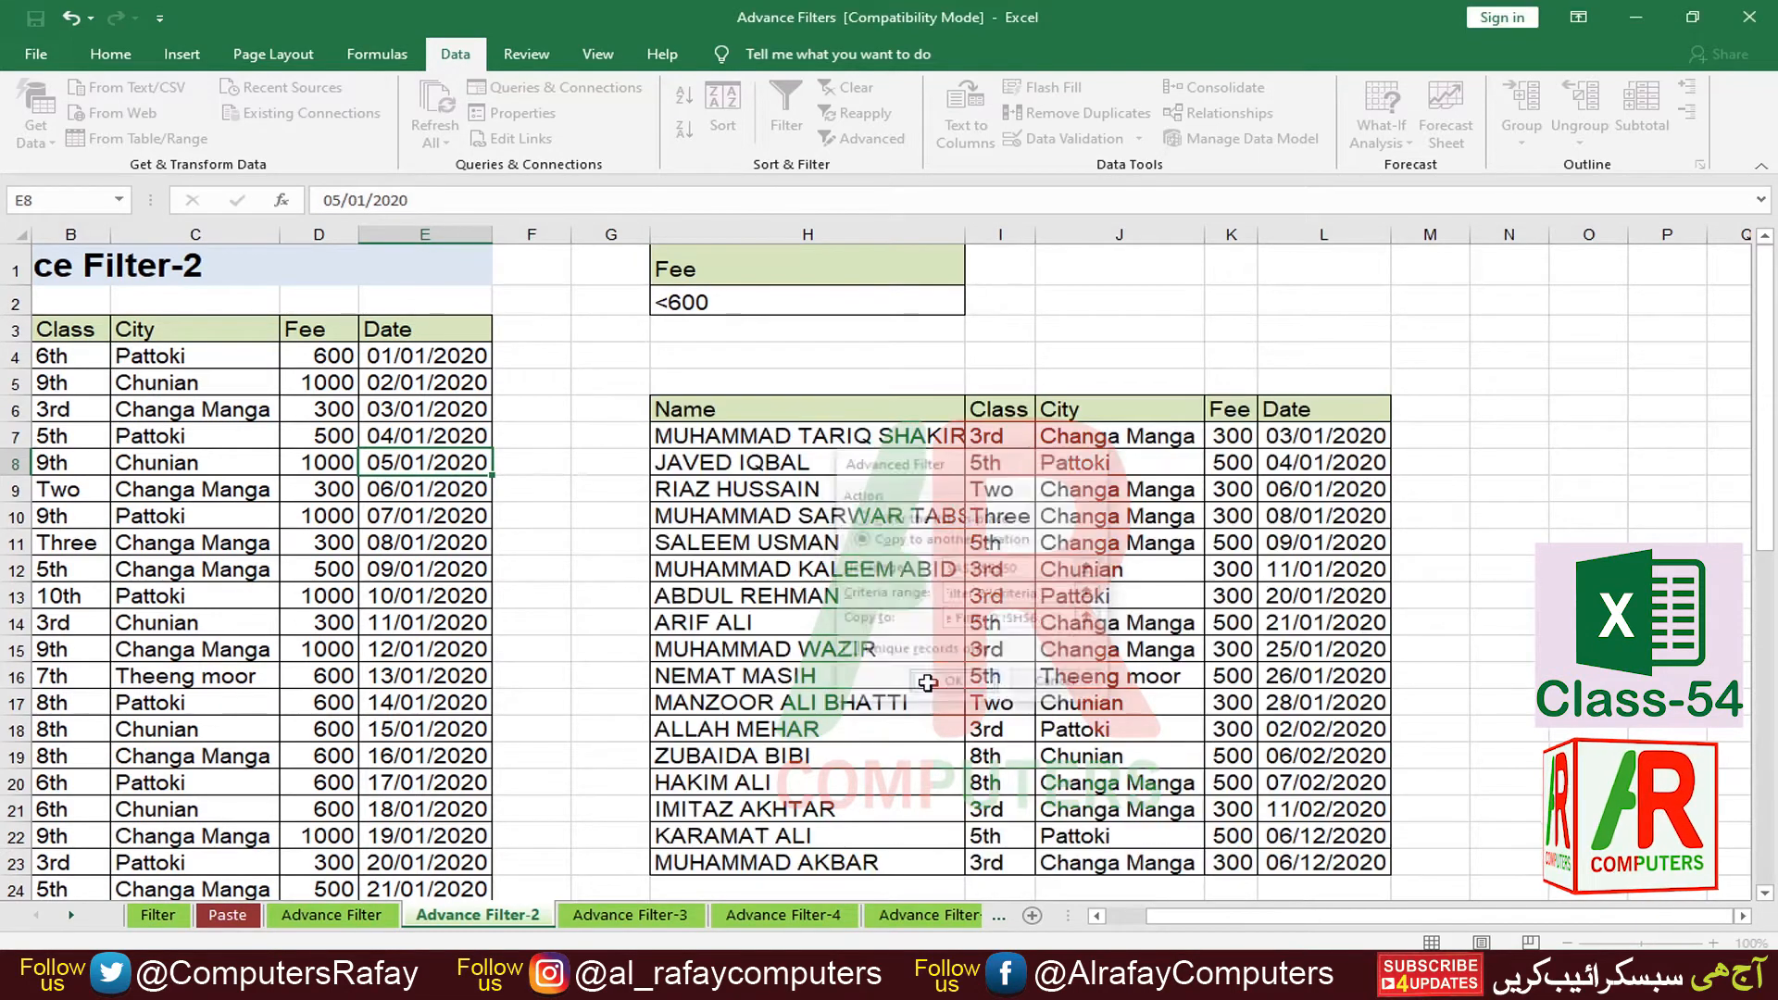
Step: Check the Fee values of the extracted records against the Fee column of the student table
{"action": "left_click", "coordinate": [1177, 563]}
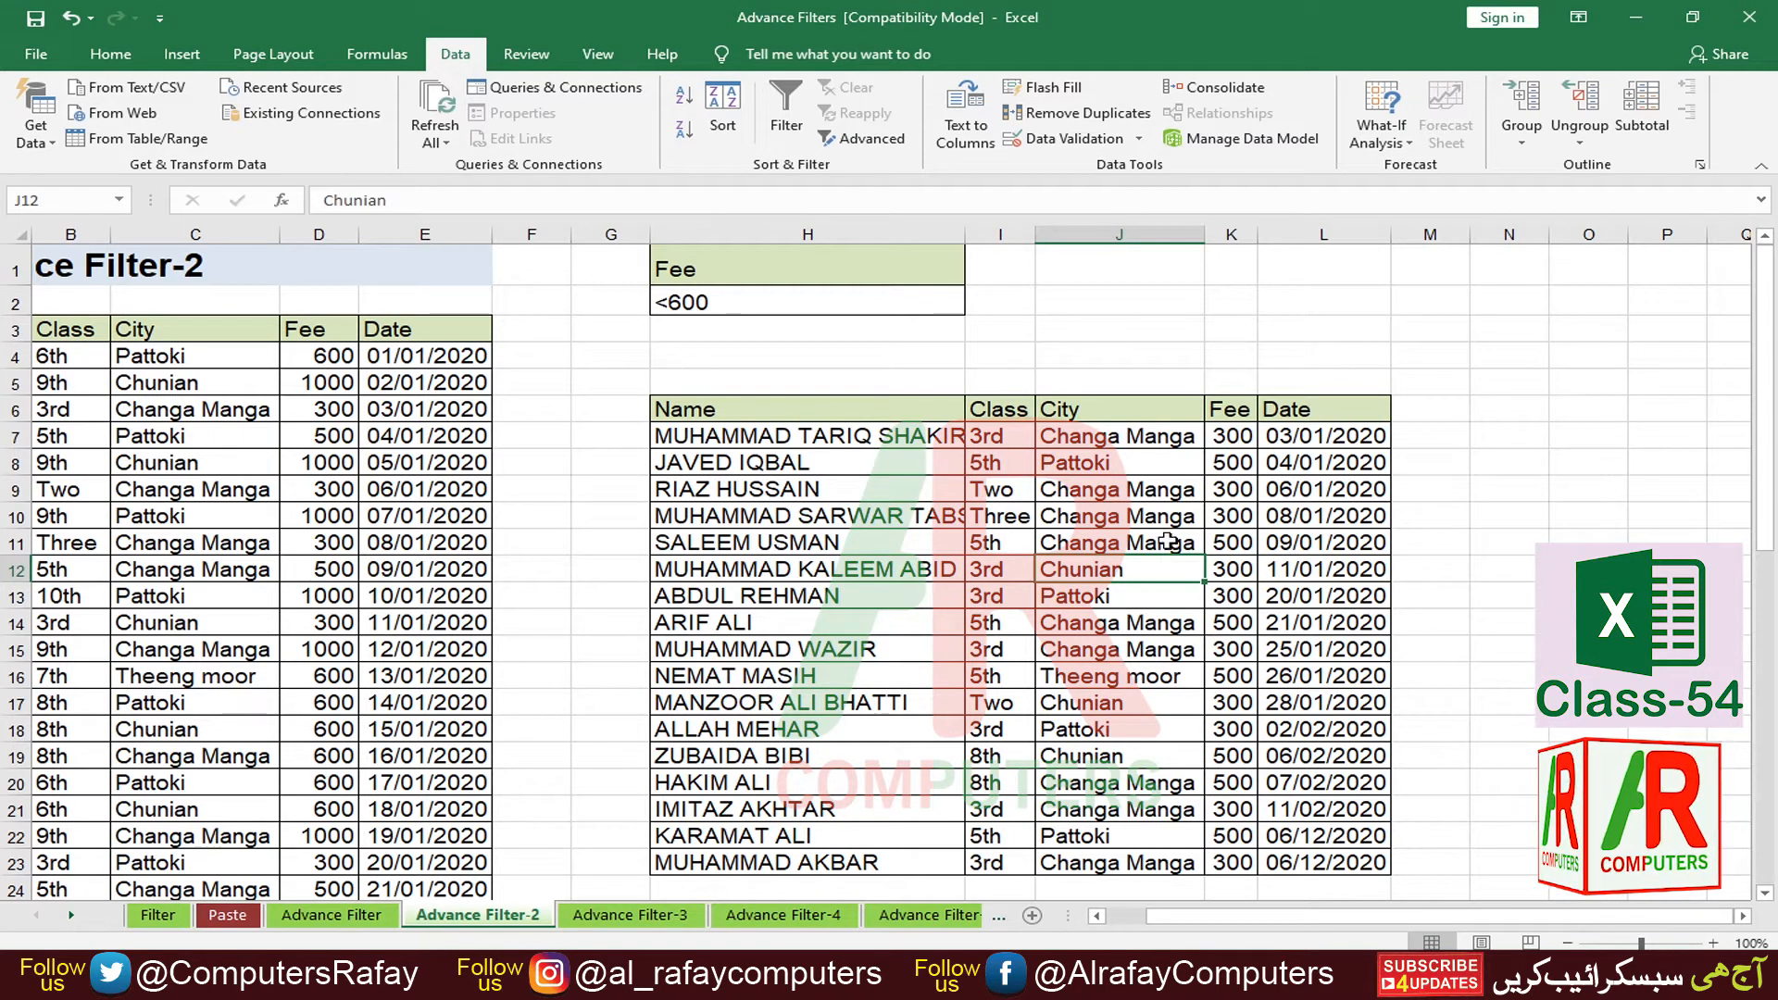
{"action": "left_click_drag", "start_coordinate": [1232, 437], "coordinate": [1232, 836]}
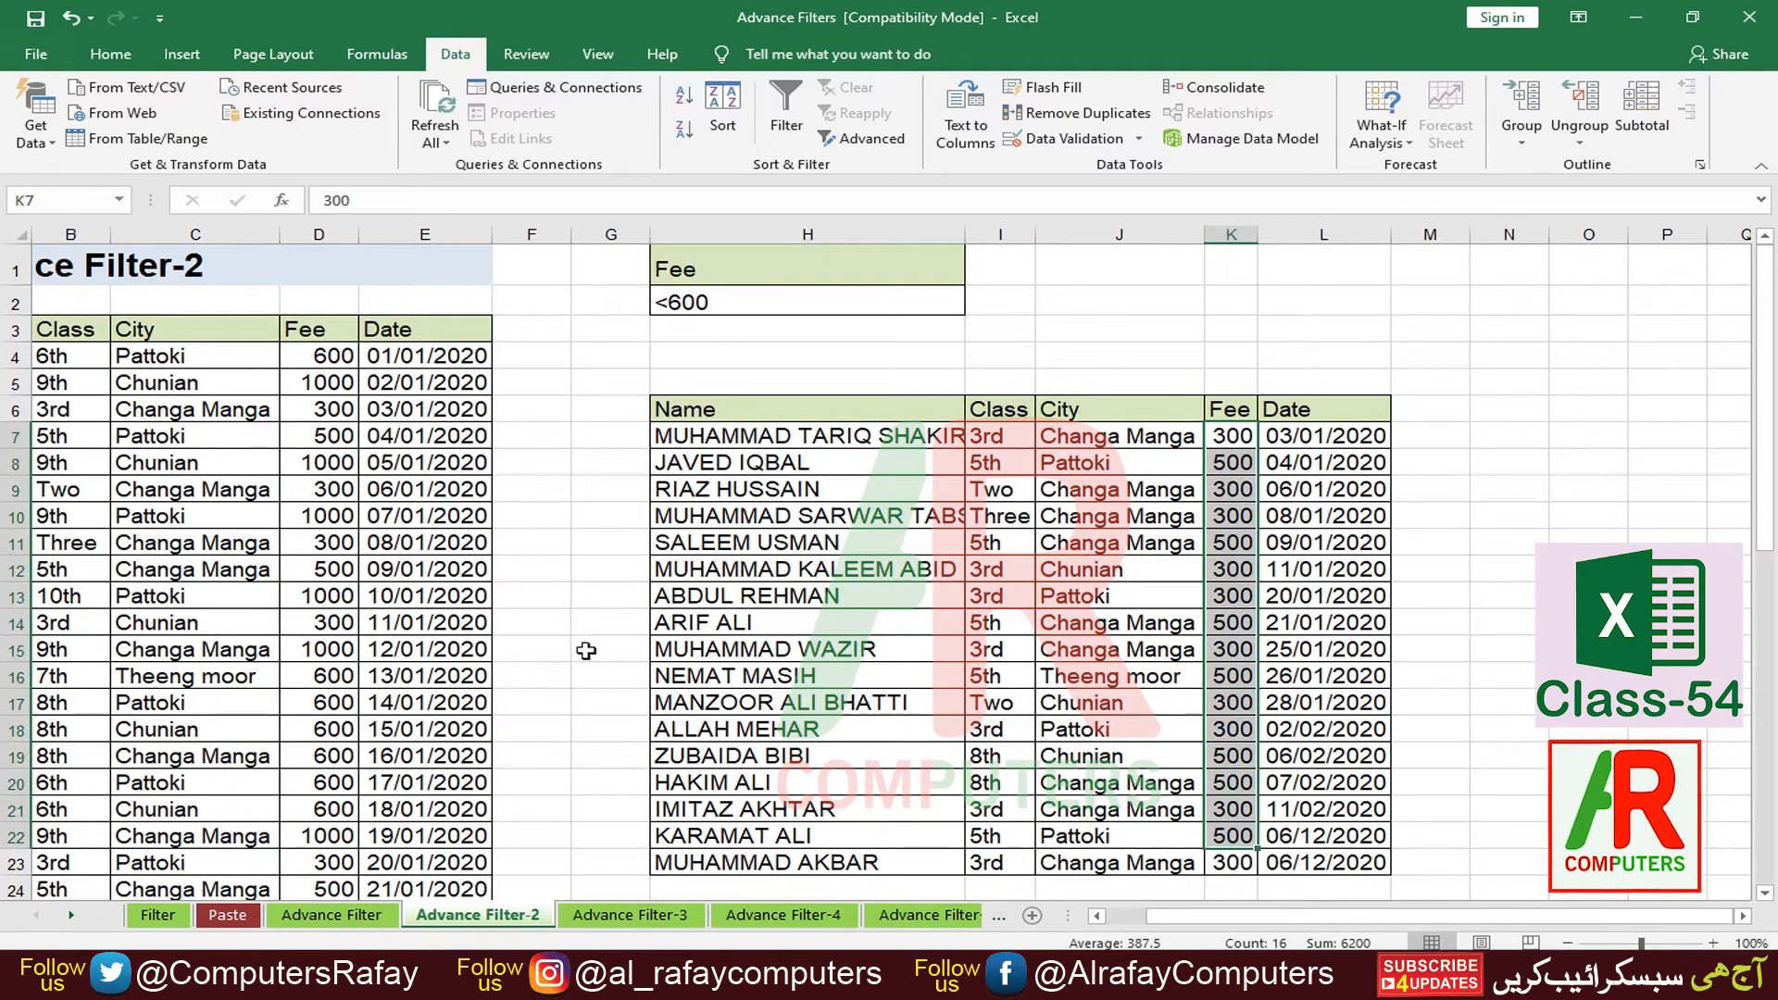
{"action": "left_click", "coordinate": [1232, 728]}
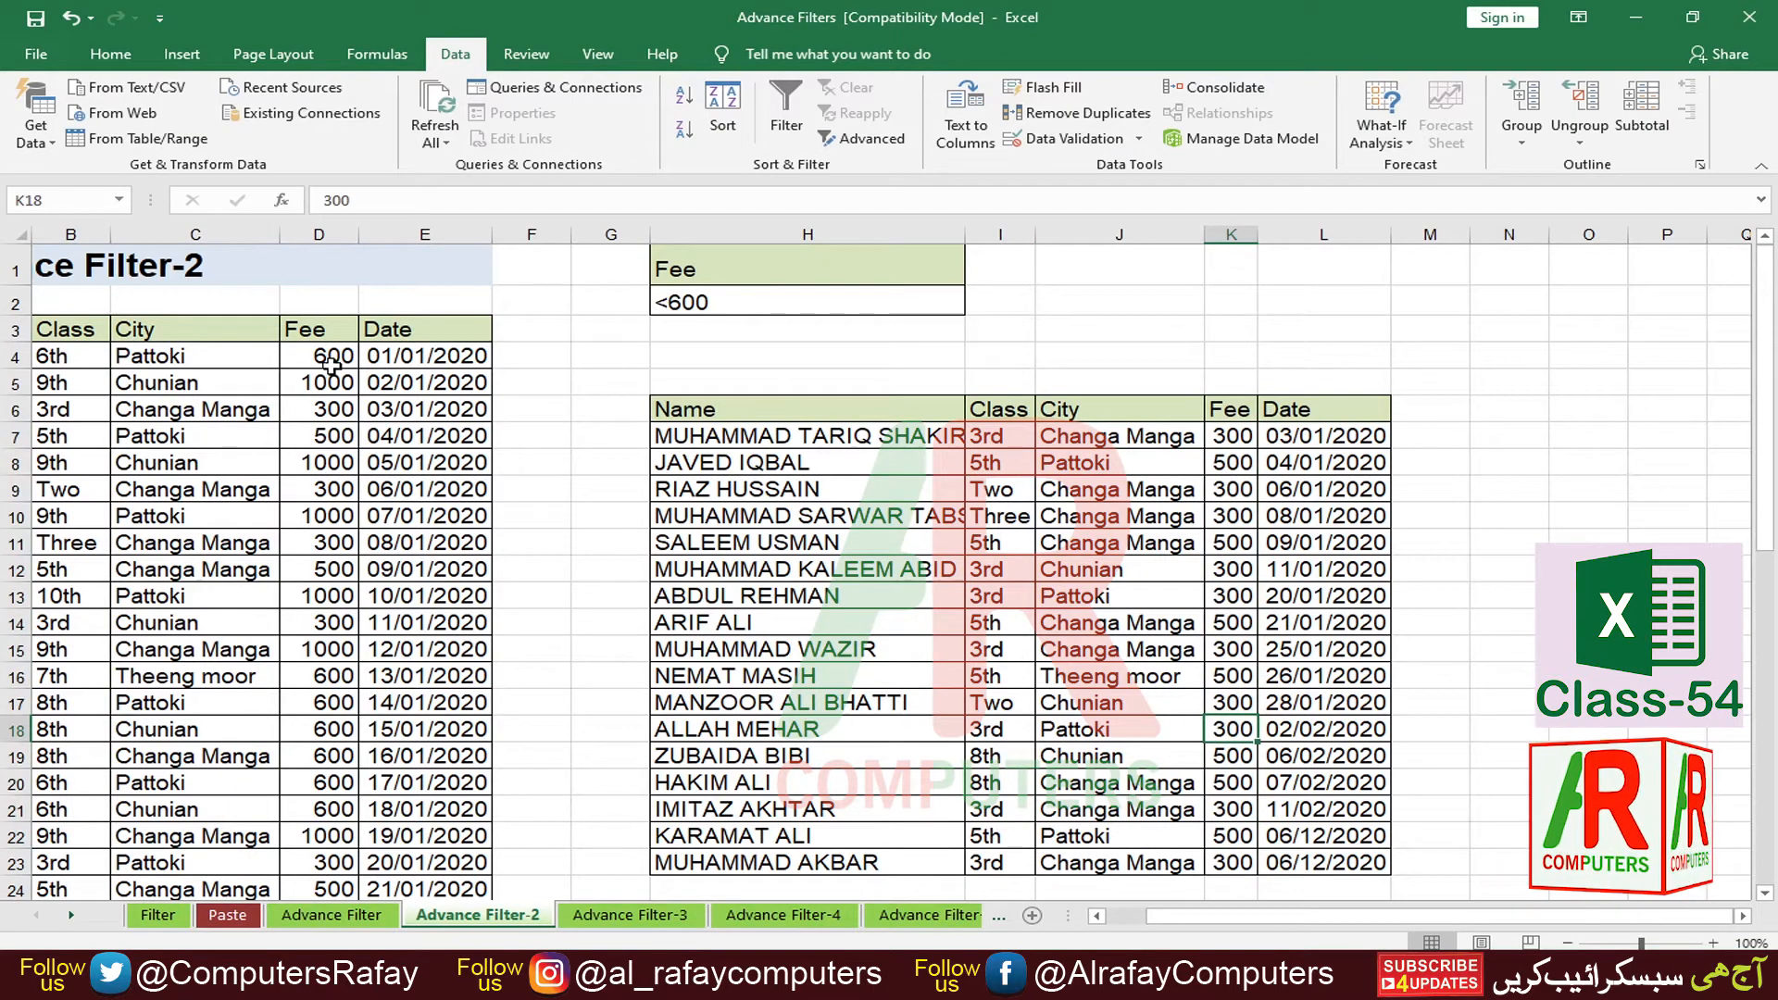
{"action": "left_click_drag", "start_coordinate": [331, 364], "coordinate": [335, 711]}
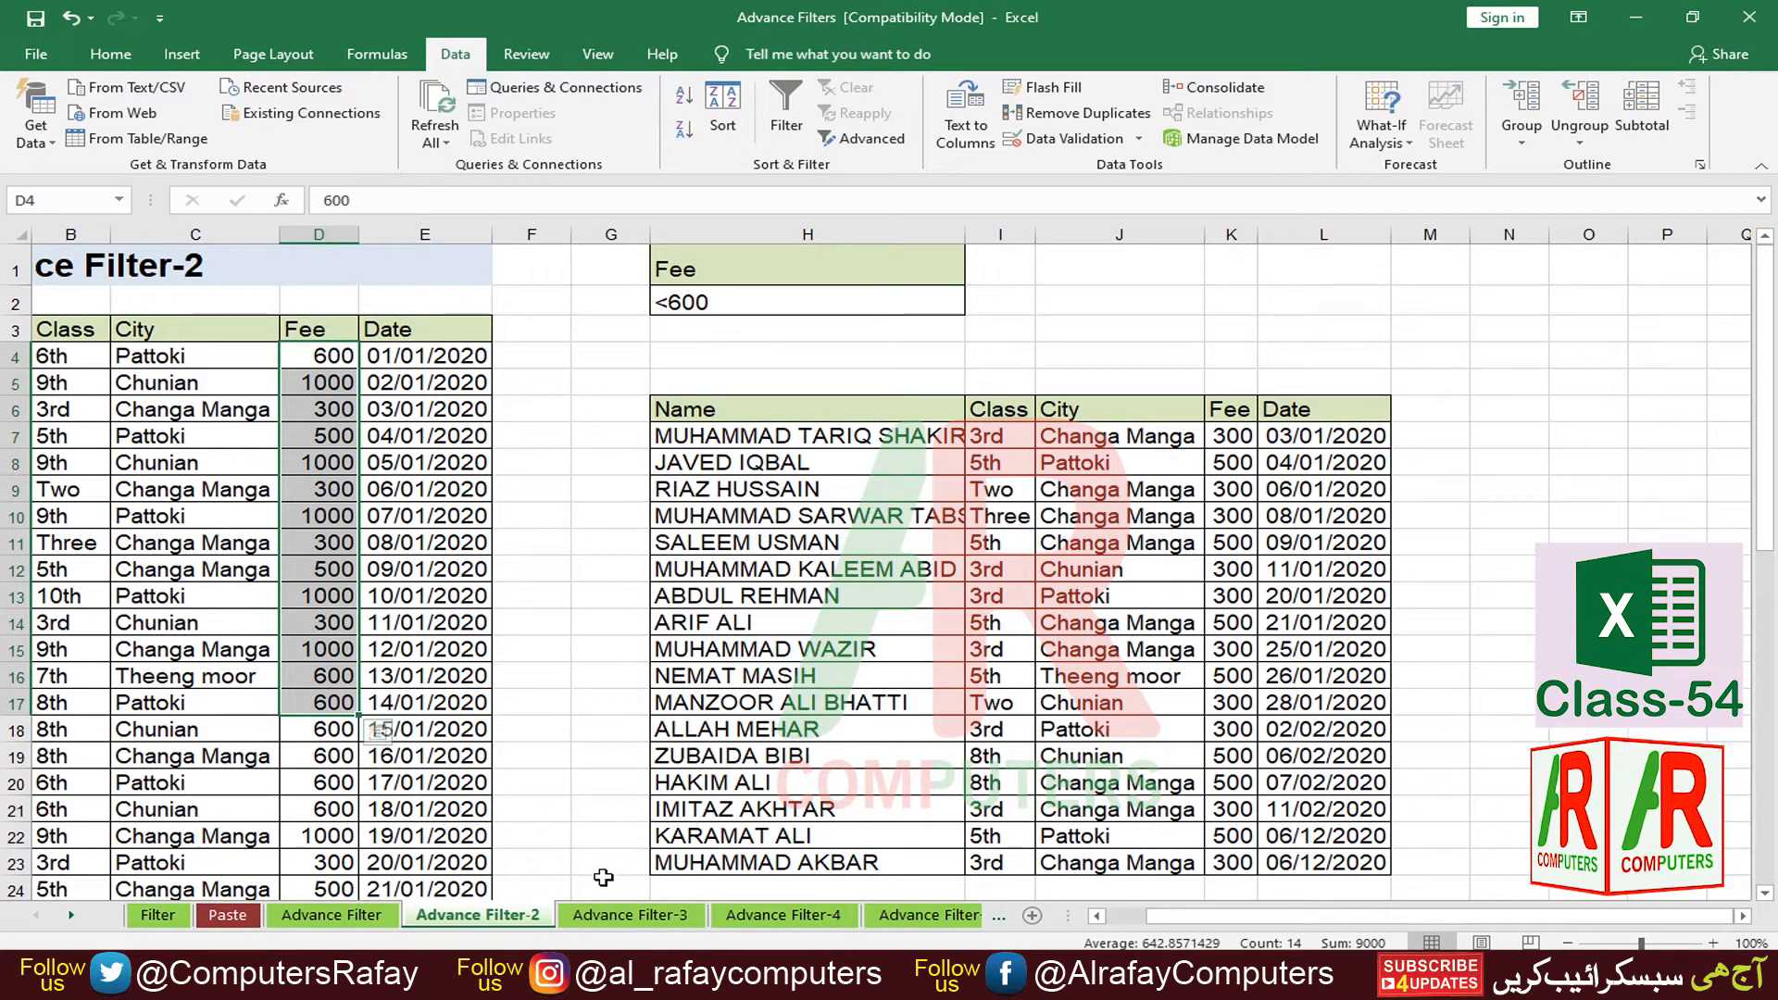
Step: Switch to the Advance Filter-3 sheet and review the Class, City and Fee columns of its student table
{"action": "left_click", "coordinate": [625, 917]}
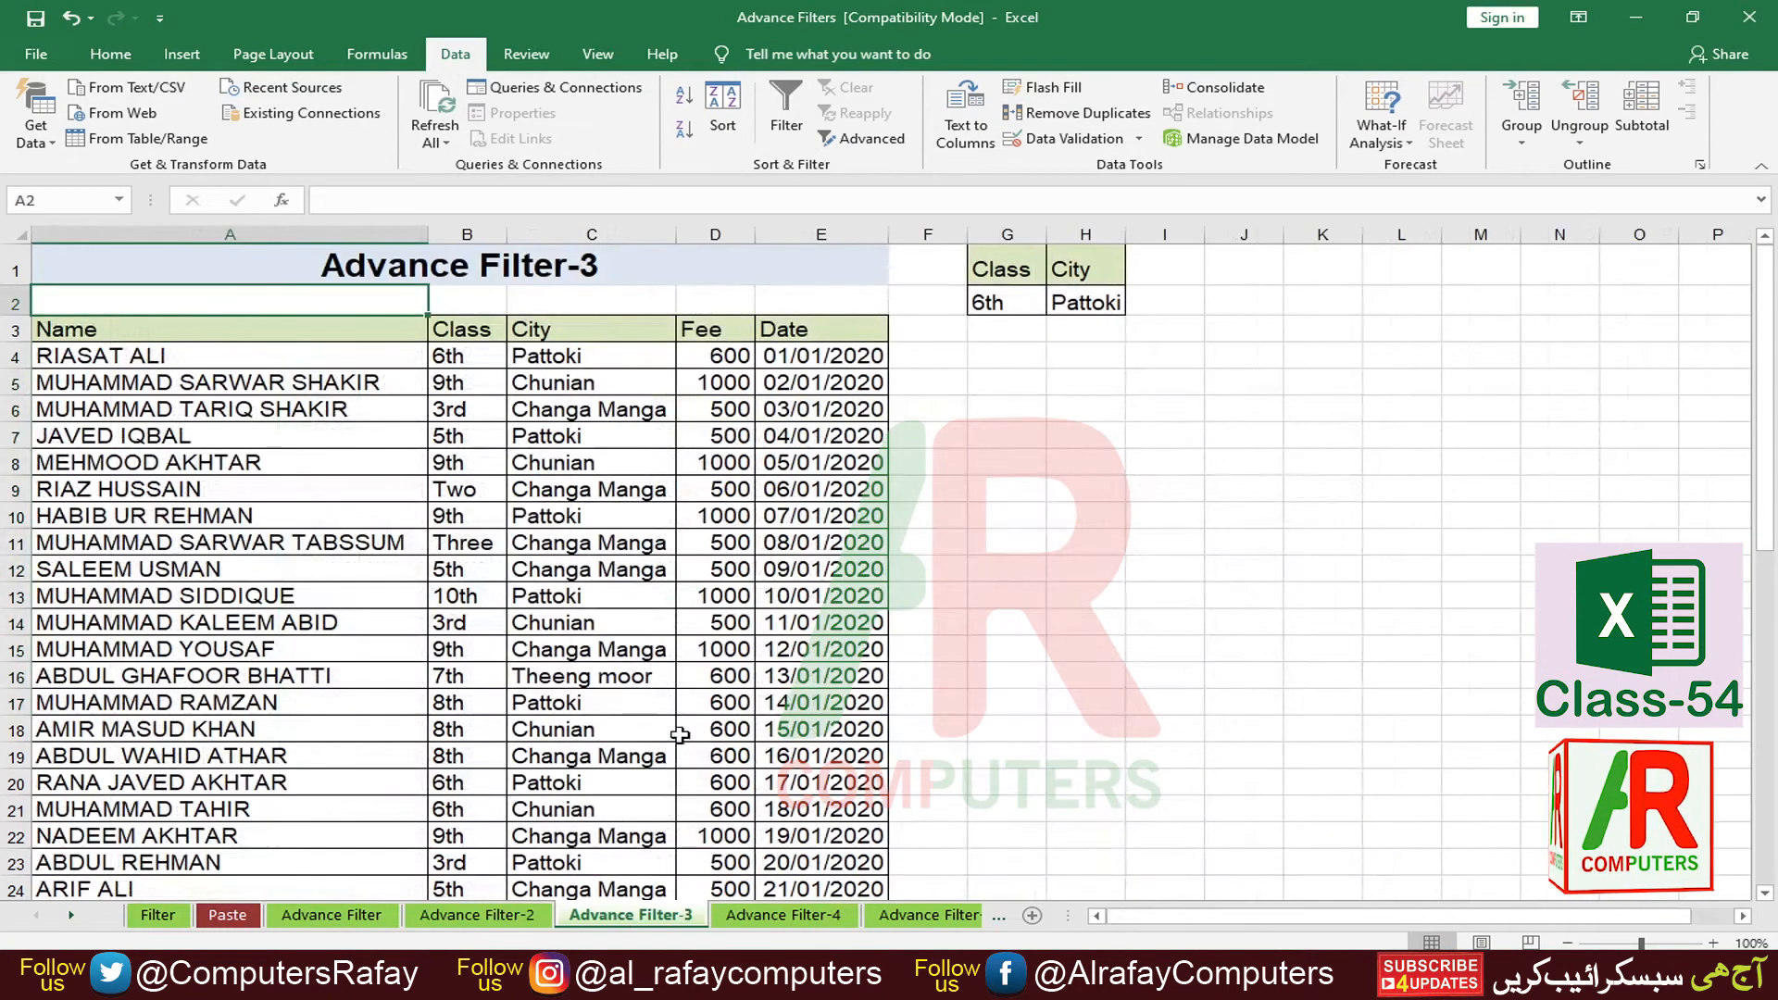
{"action": "left_click", "coordinate": [590, 361]}
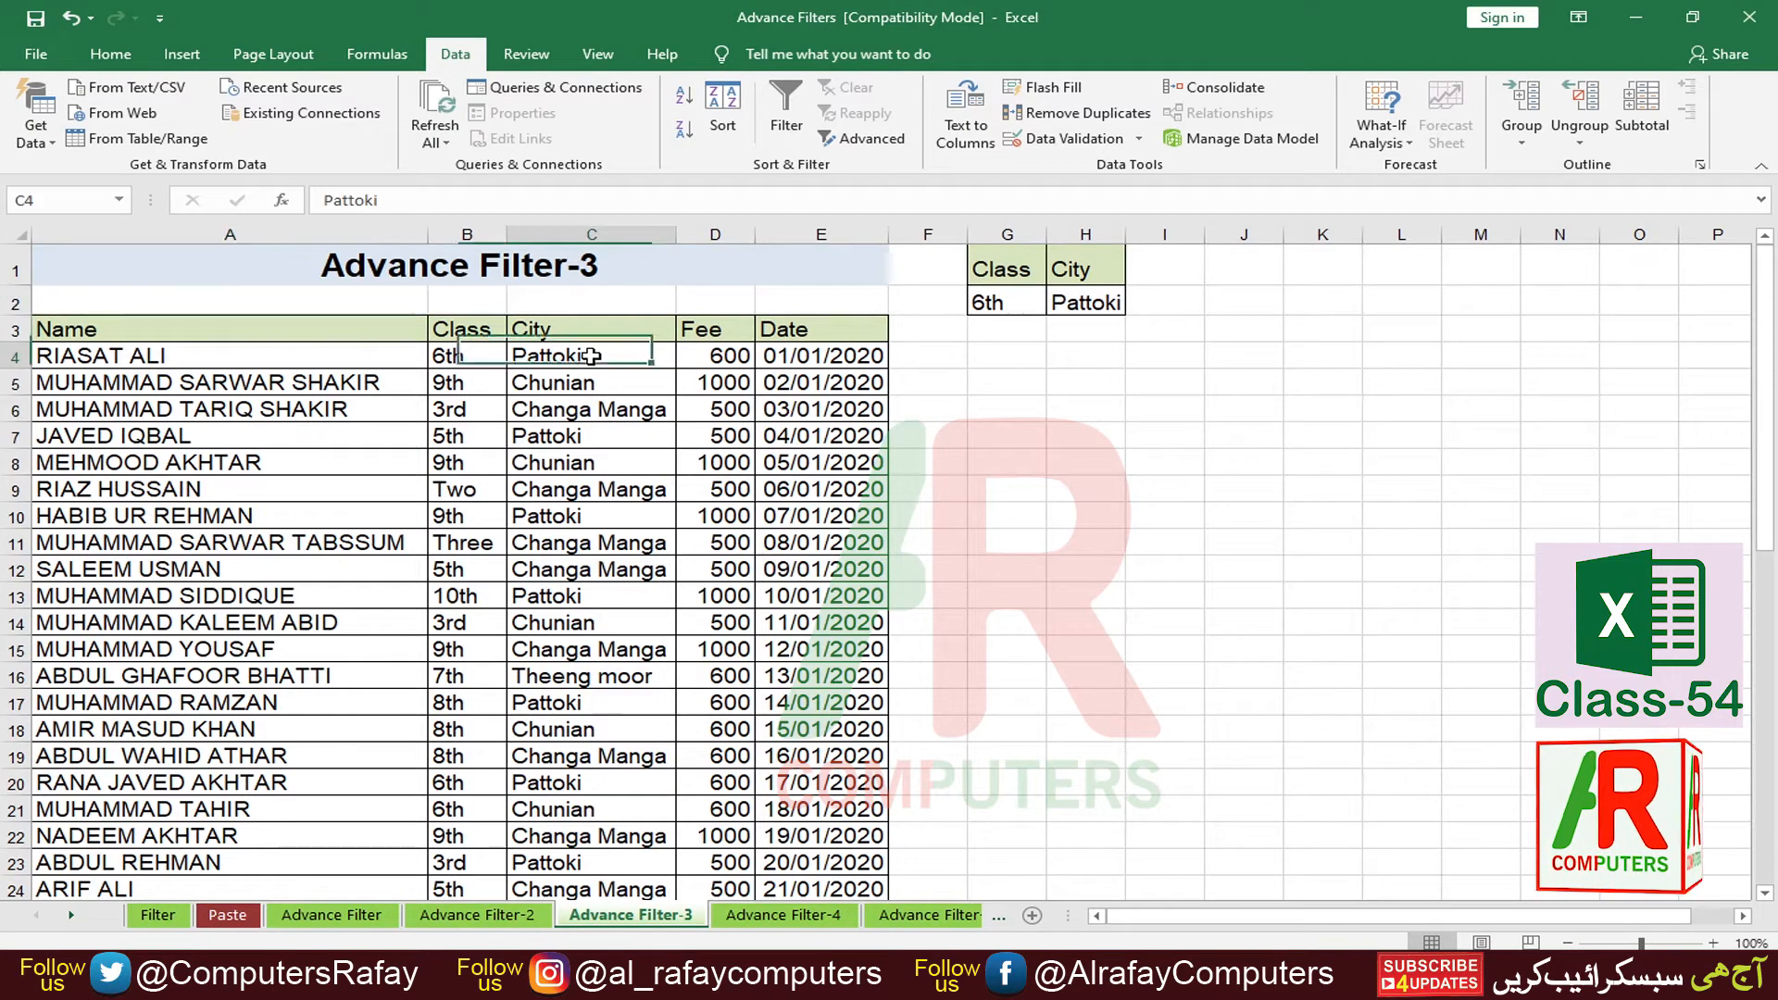
{"action": "left_click_drag", "start_coordinate": [590, 361], "coordinate": [593, 546]}
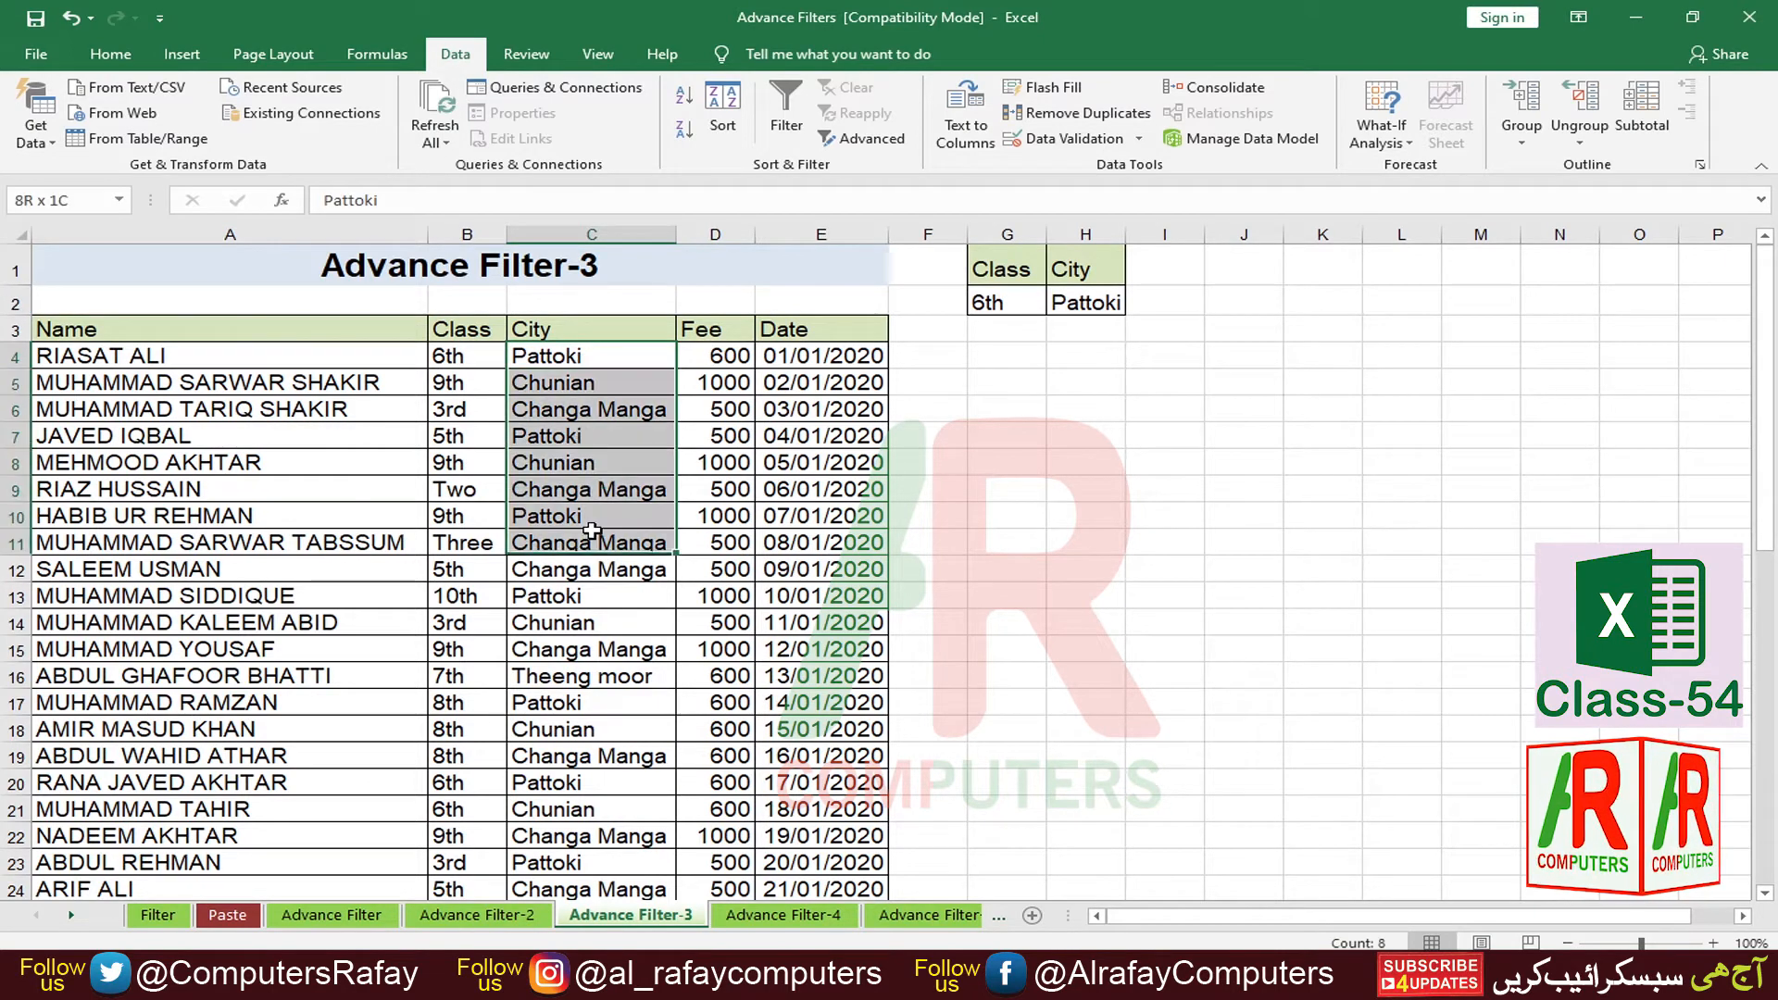
{"action": "left_click_drag", "start_coordinate": [714, 356], "coordinate": [715, 488]}
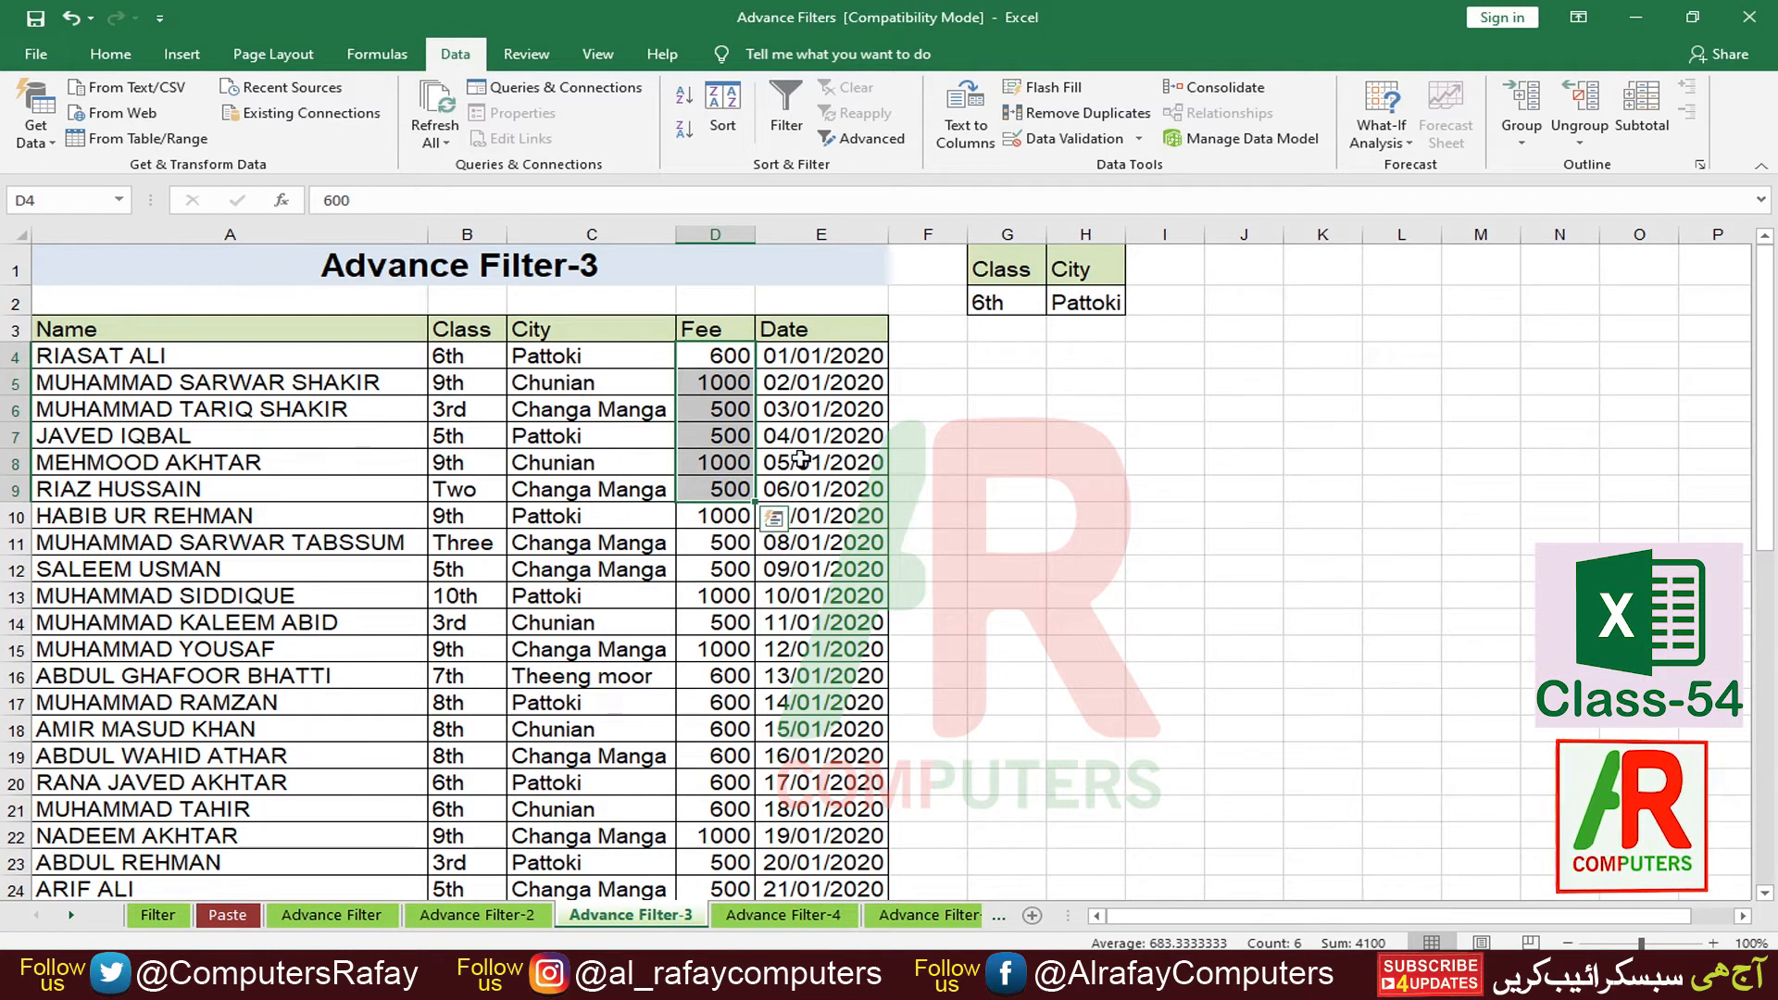
{"action": "left_click_drag", "start_coordinate": [459, 333], "coordinate": [454, 568]}
{"action": "left_click_drag", "start_coordinate": [567, 331], "coordinate": [554, 462]}
{"action": "left_click_drag", "start_coordinate": [466, 336], "coordinate": [573, 346]}
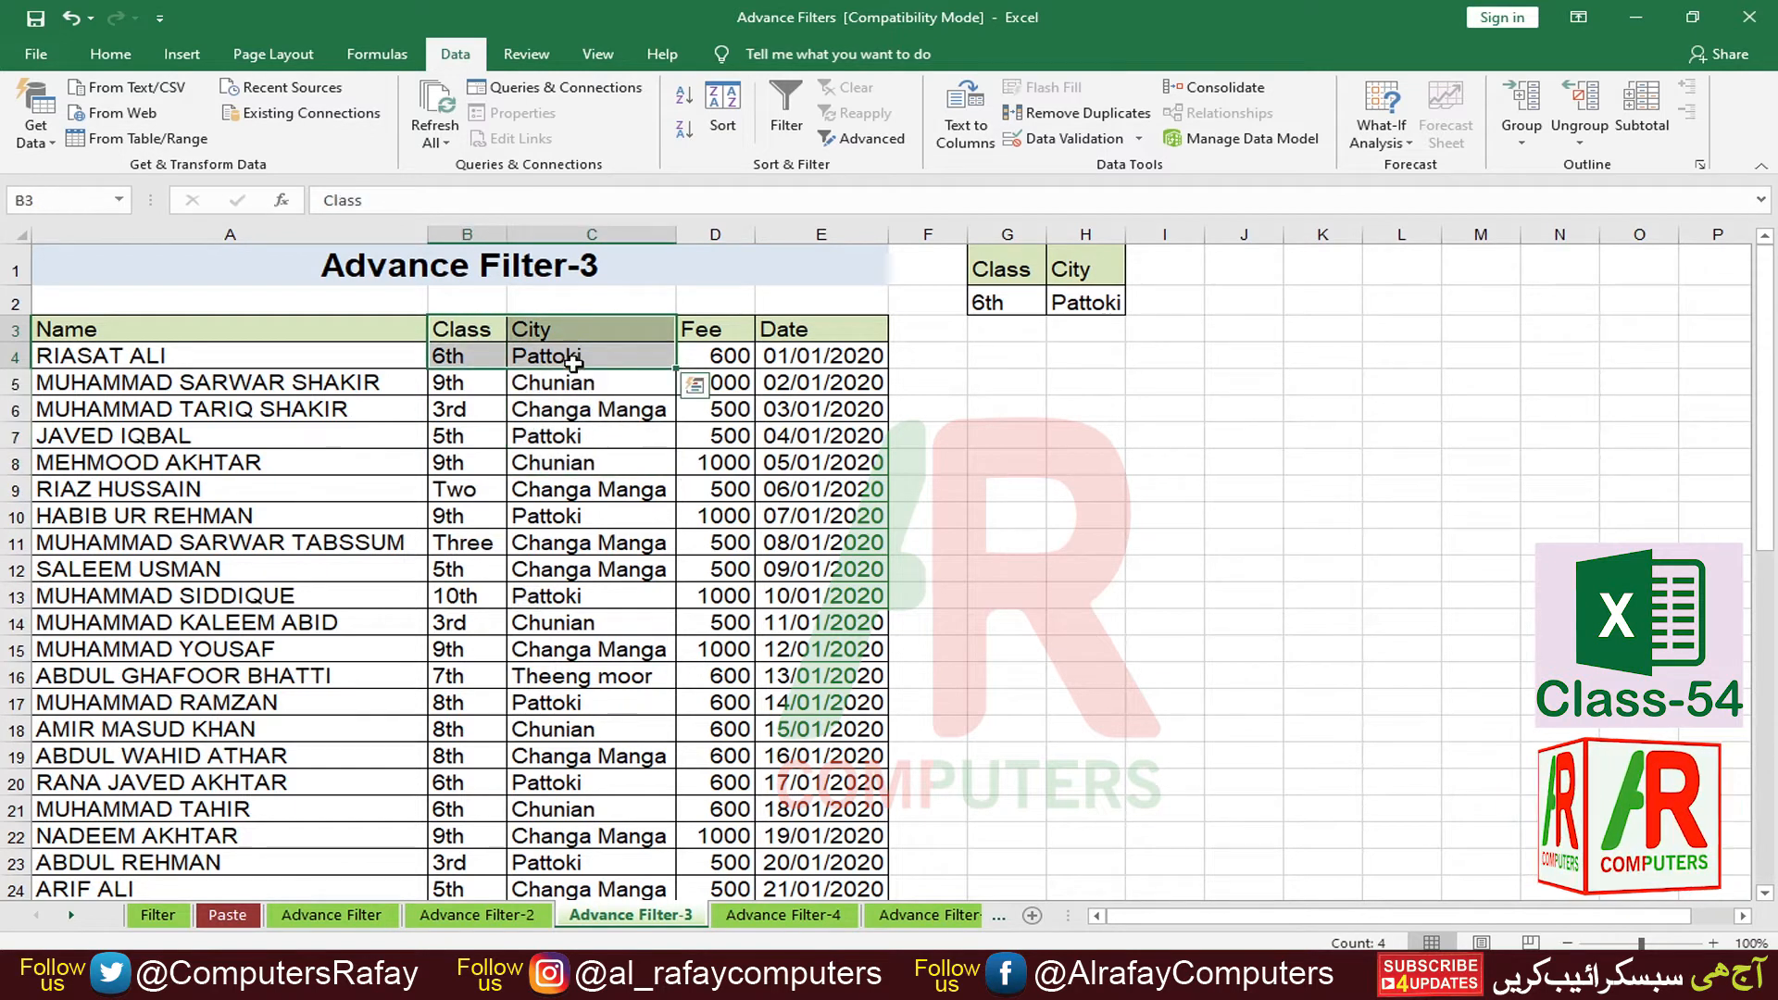
{"action": "left_click", "coordinate": [590, 516]}
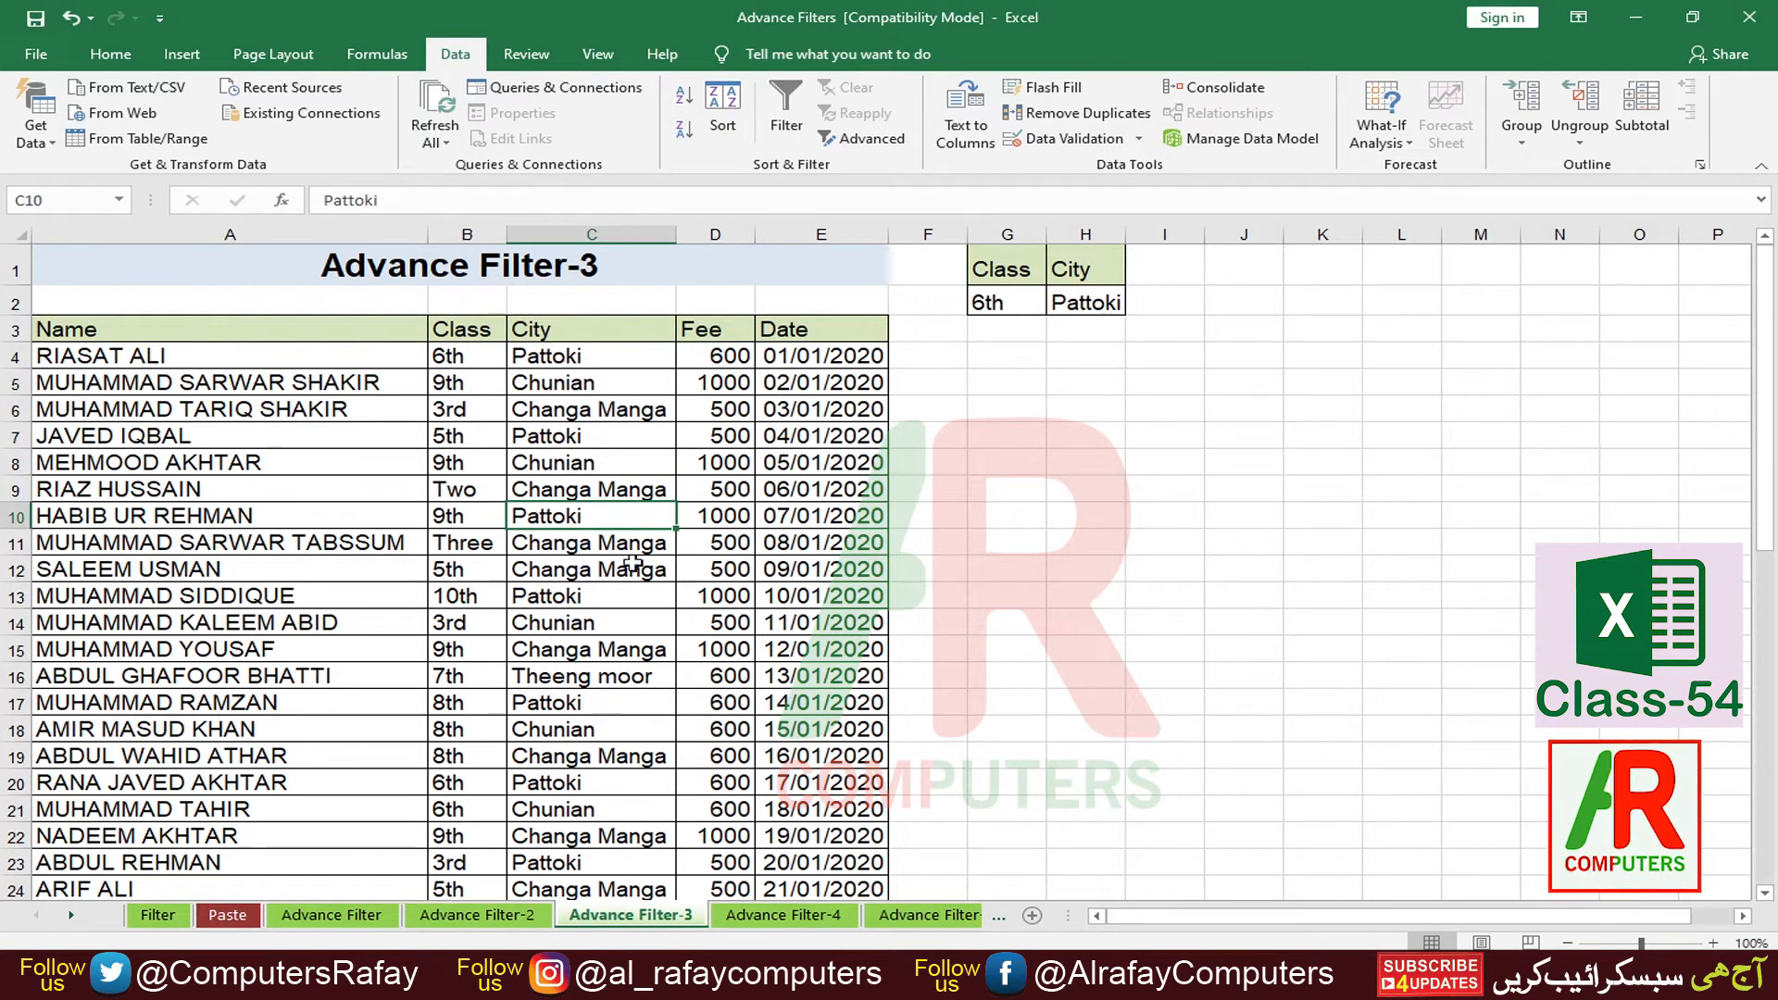
{"action": "left_click", "coordinate": [606, 598]}
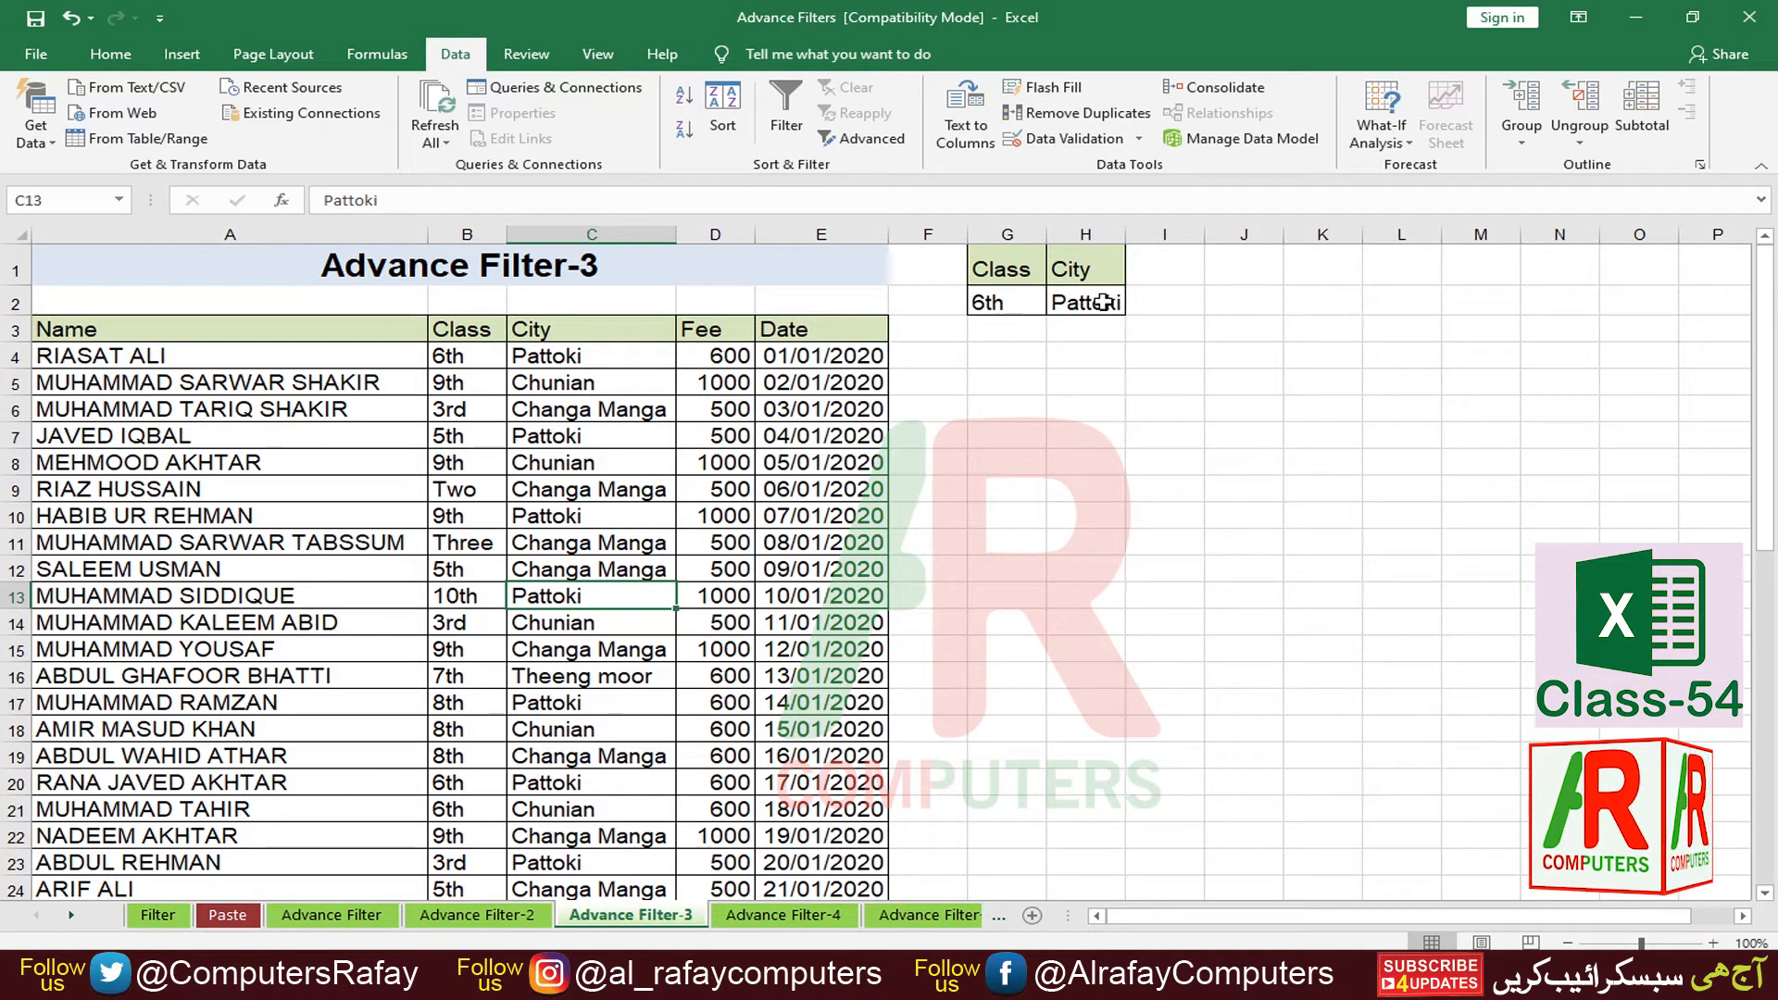
Step: Compare the Class and City criteria in G2:H2 with the first record of the student table
{"action": "left_click", "coordinate": [1005, 309]}
{"action": "left_click", "coordinate": [1086, 299]}
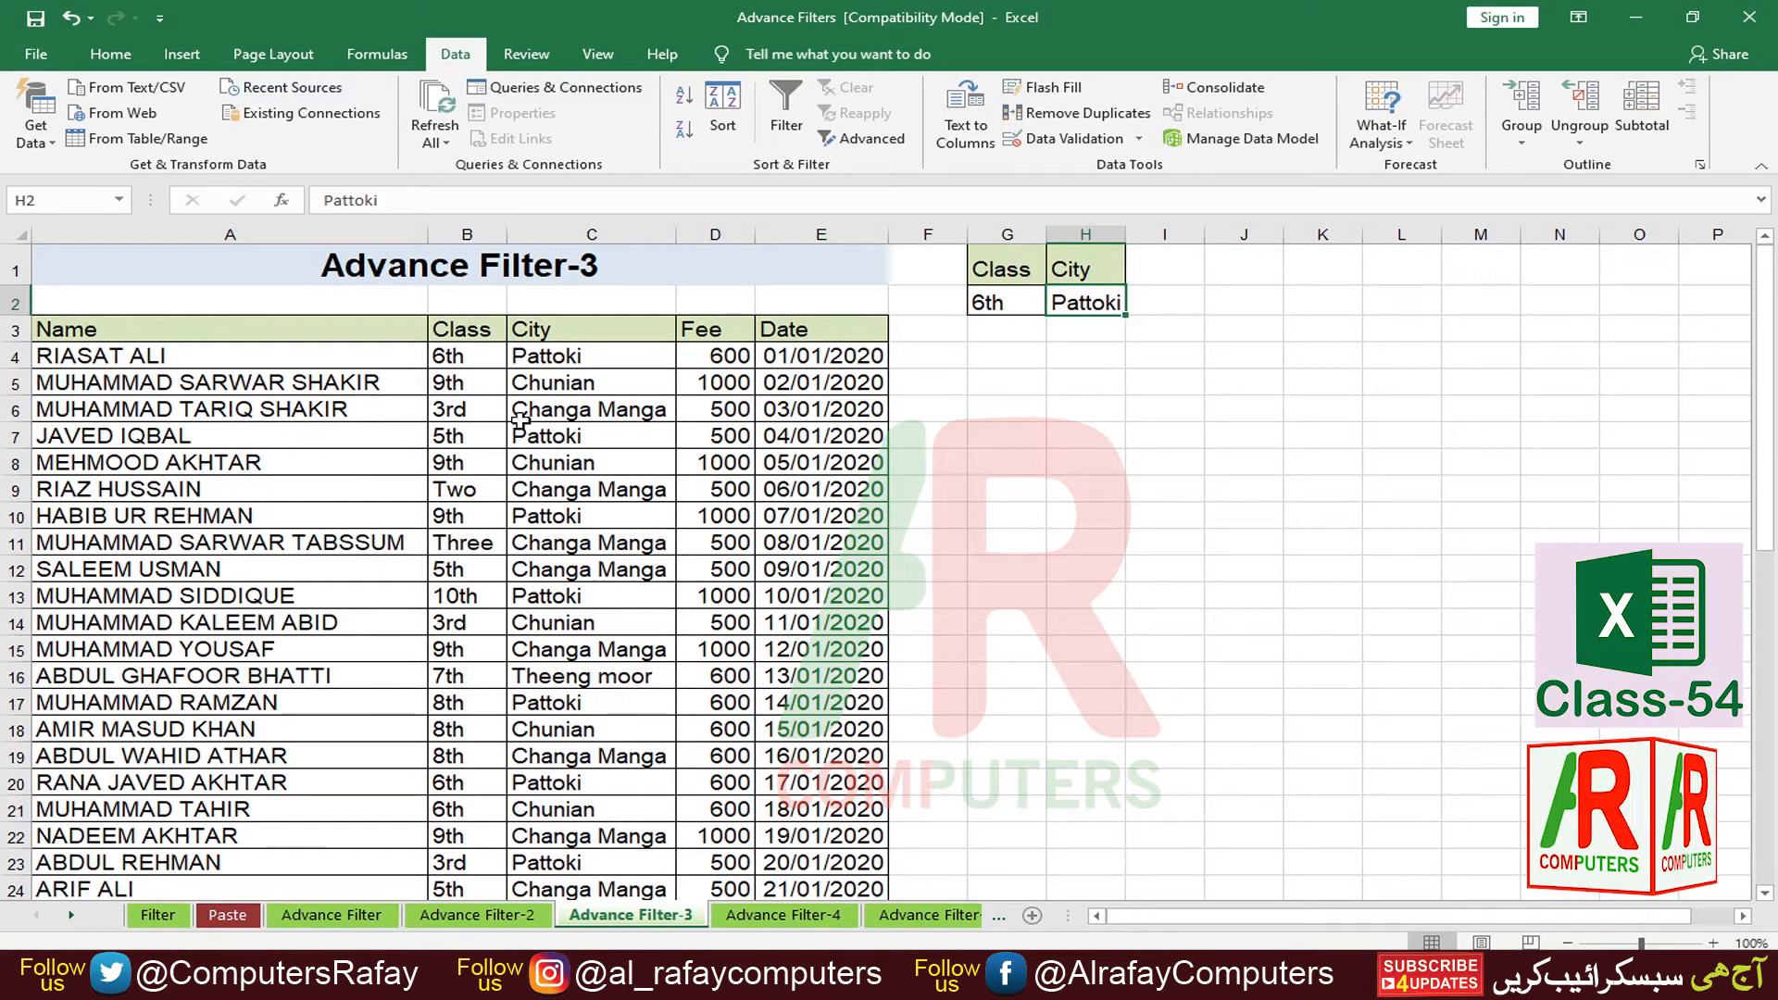
{"action": "left_click", "coordinate": [455, 358]}
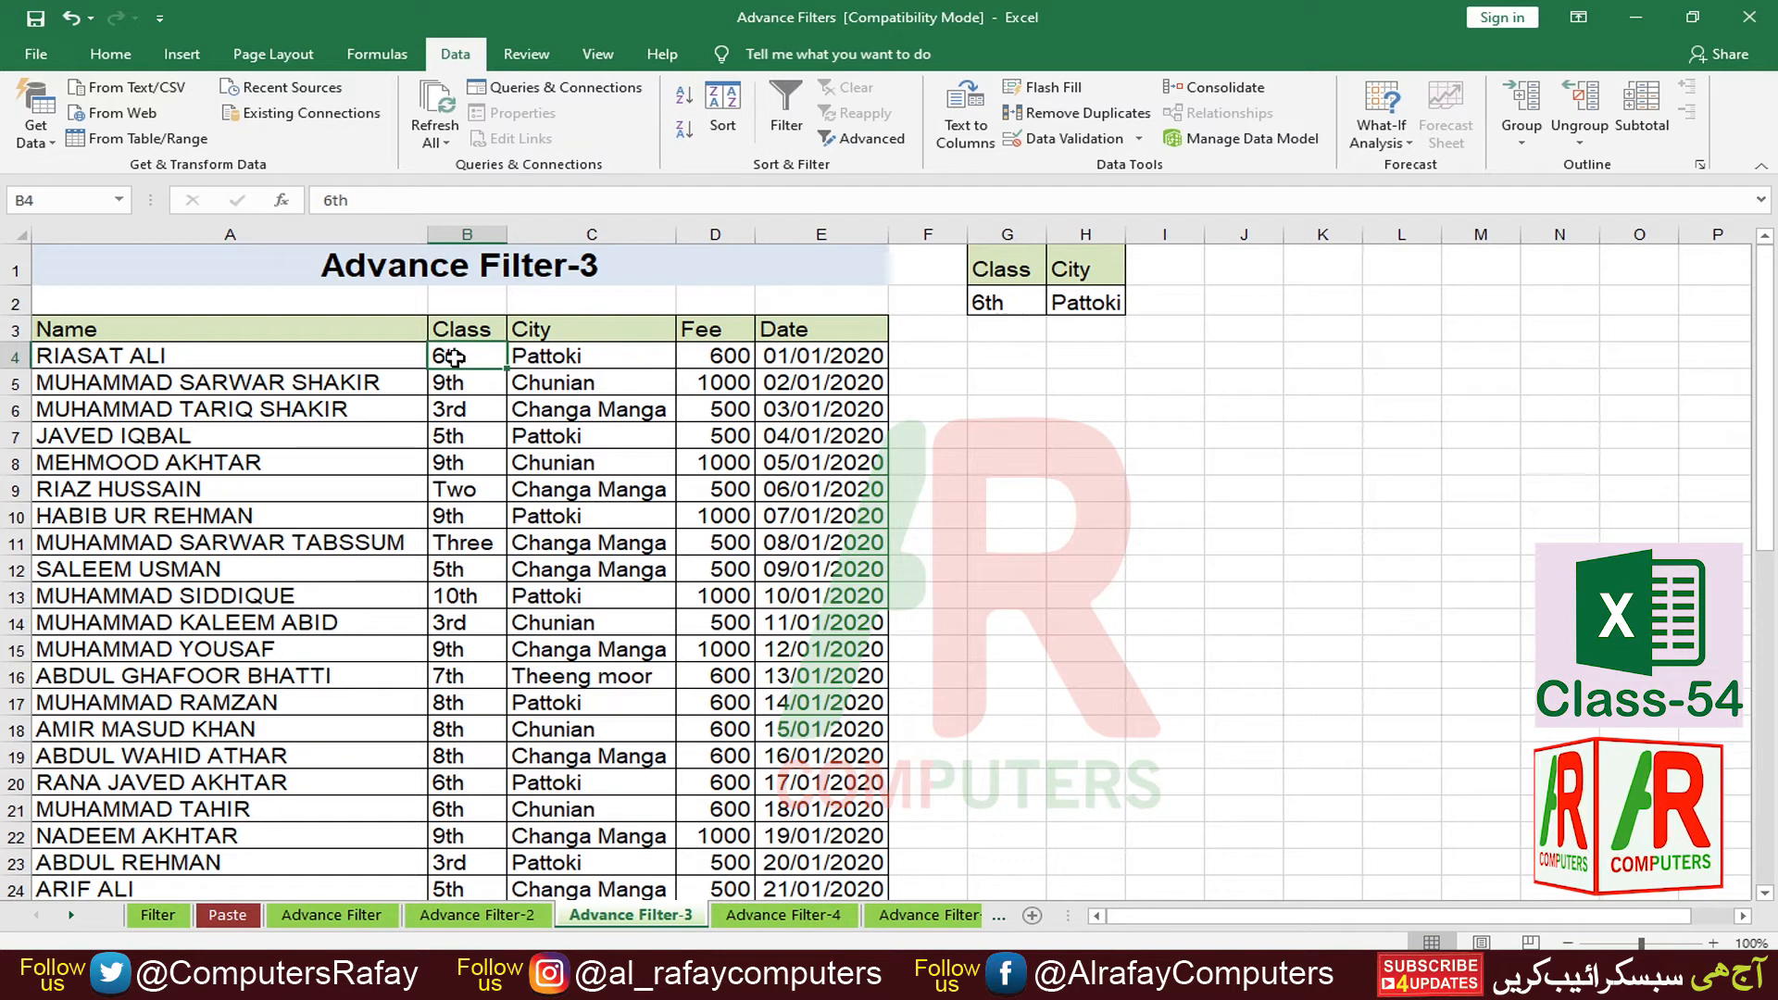
{"action": "left_click", "coordinate": [609, 363]}
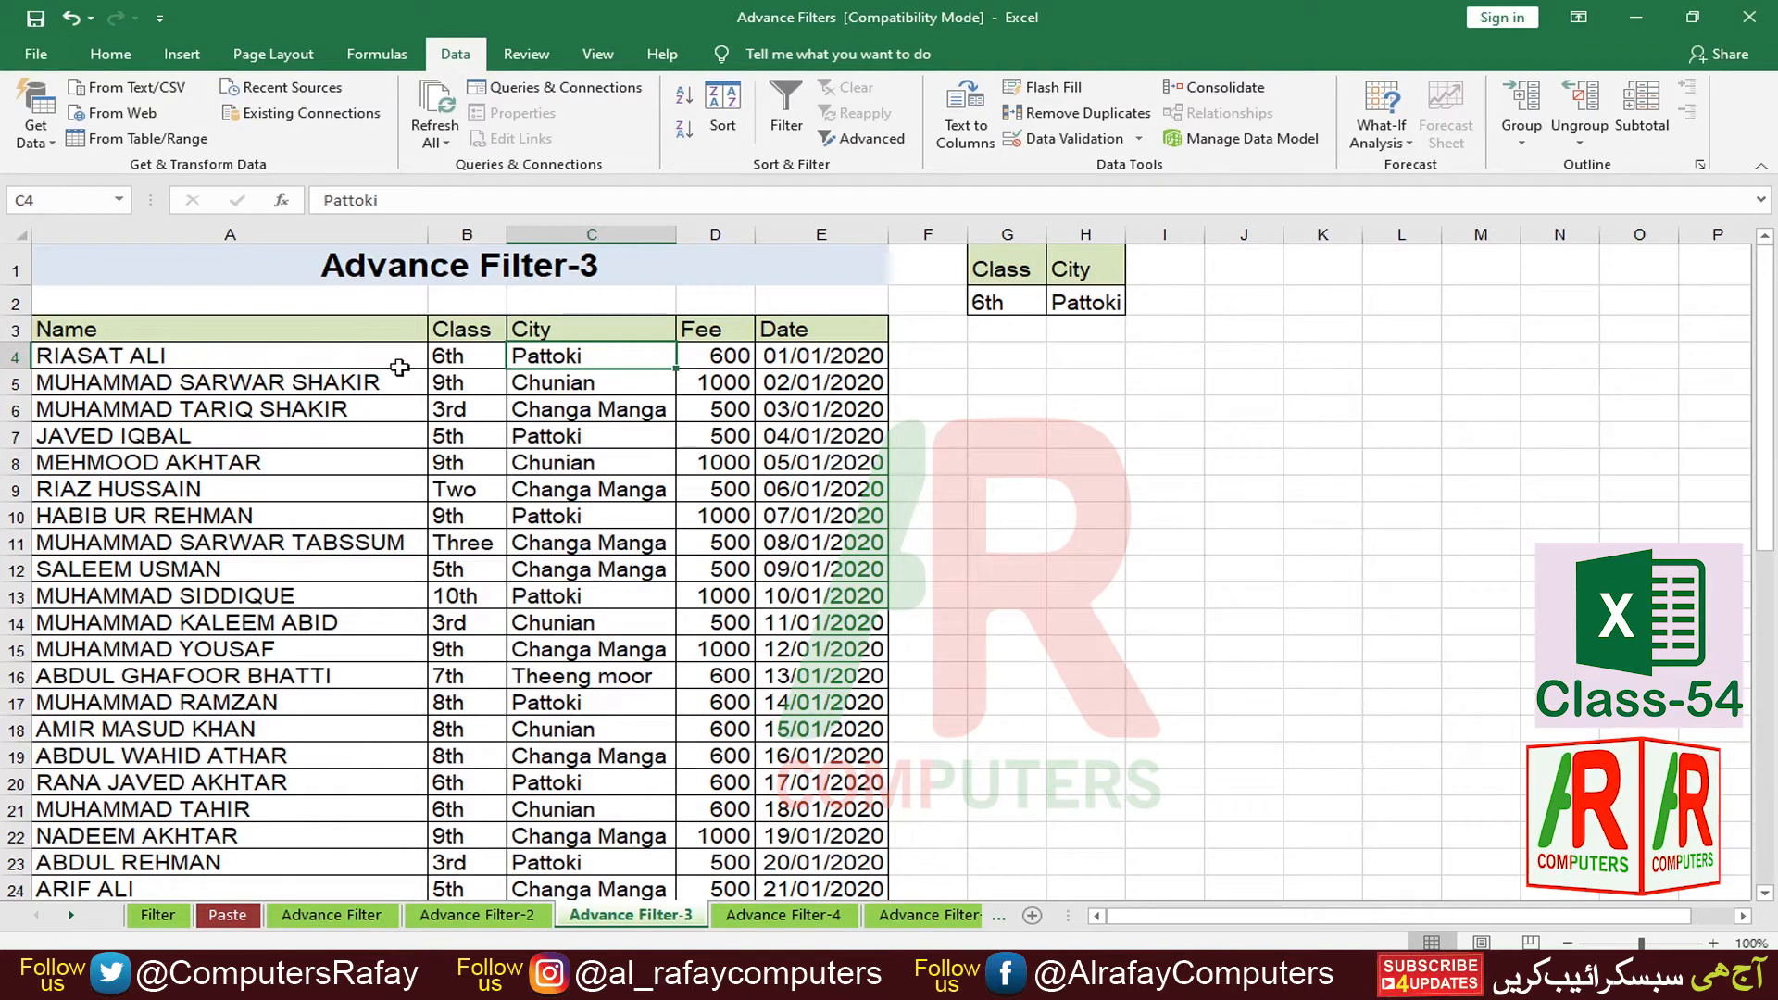
Step: Start an Advanced Filter on the student table and replace the criteria range with the Class and City cells G1:H2
{"action": "left_click", "coordinate": [590, 491]}
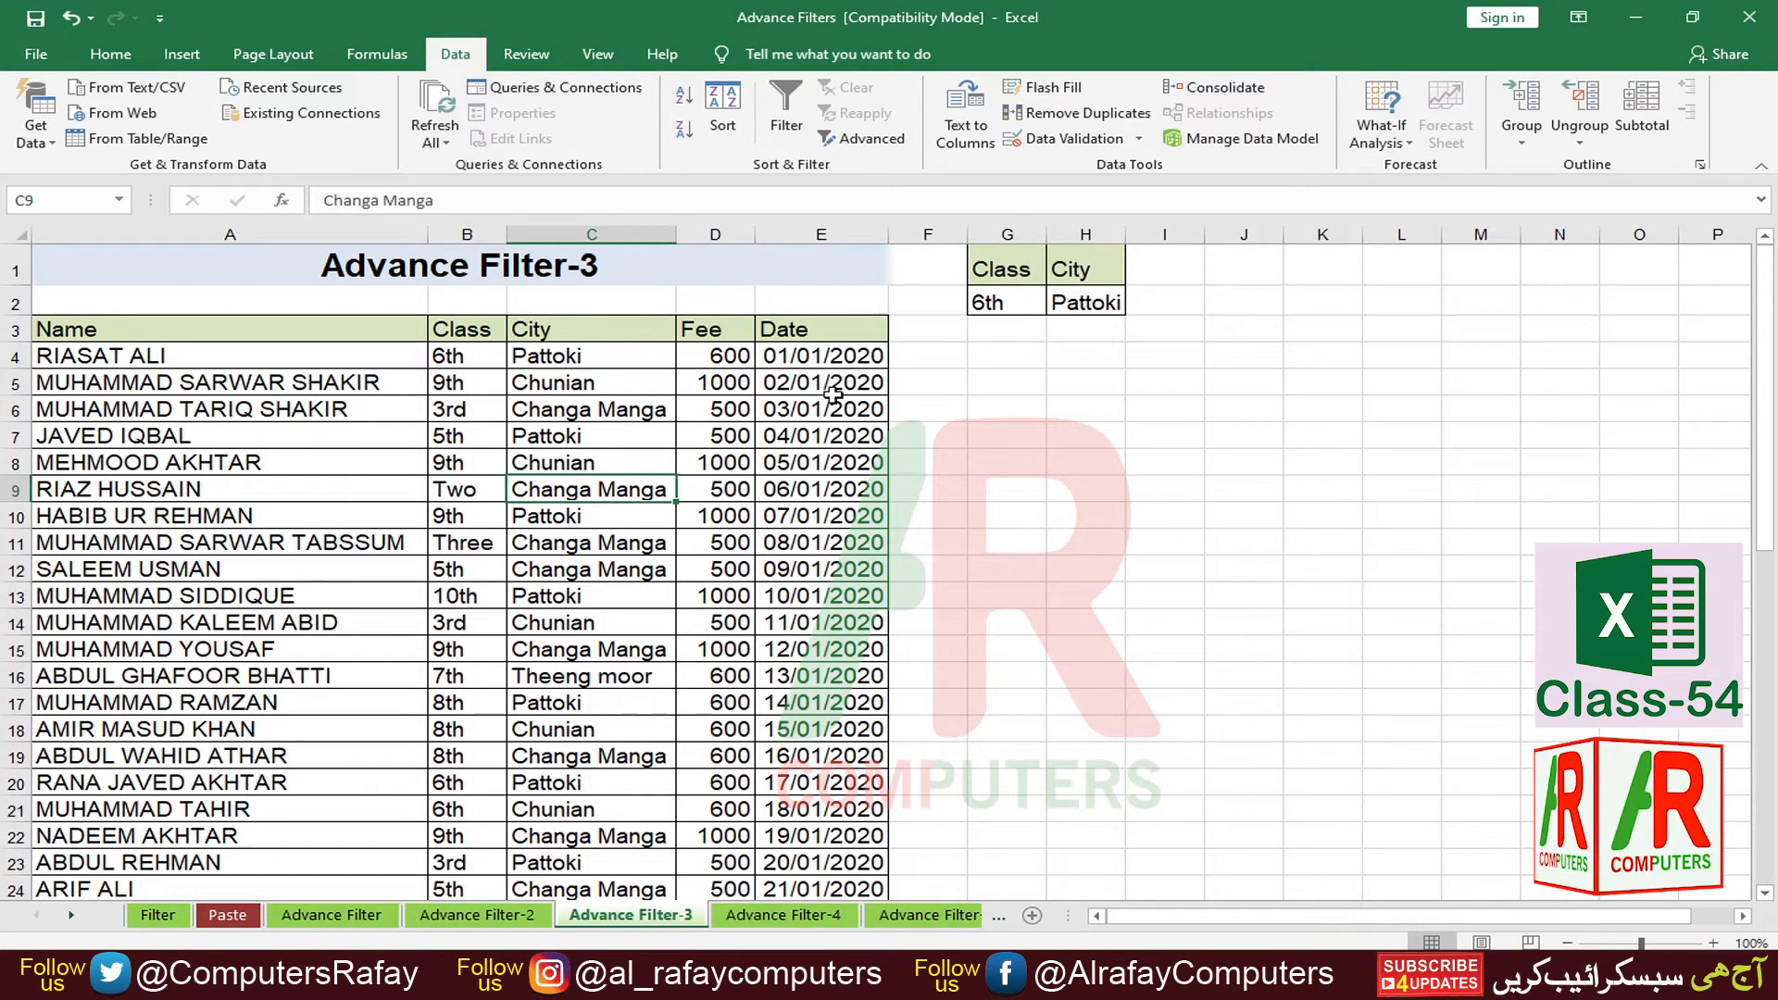
{"action": "left_click", "coordinate": [857, 139]}
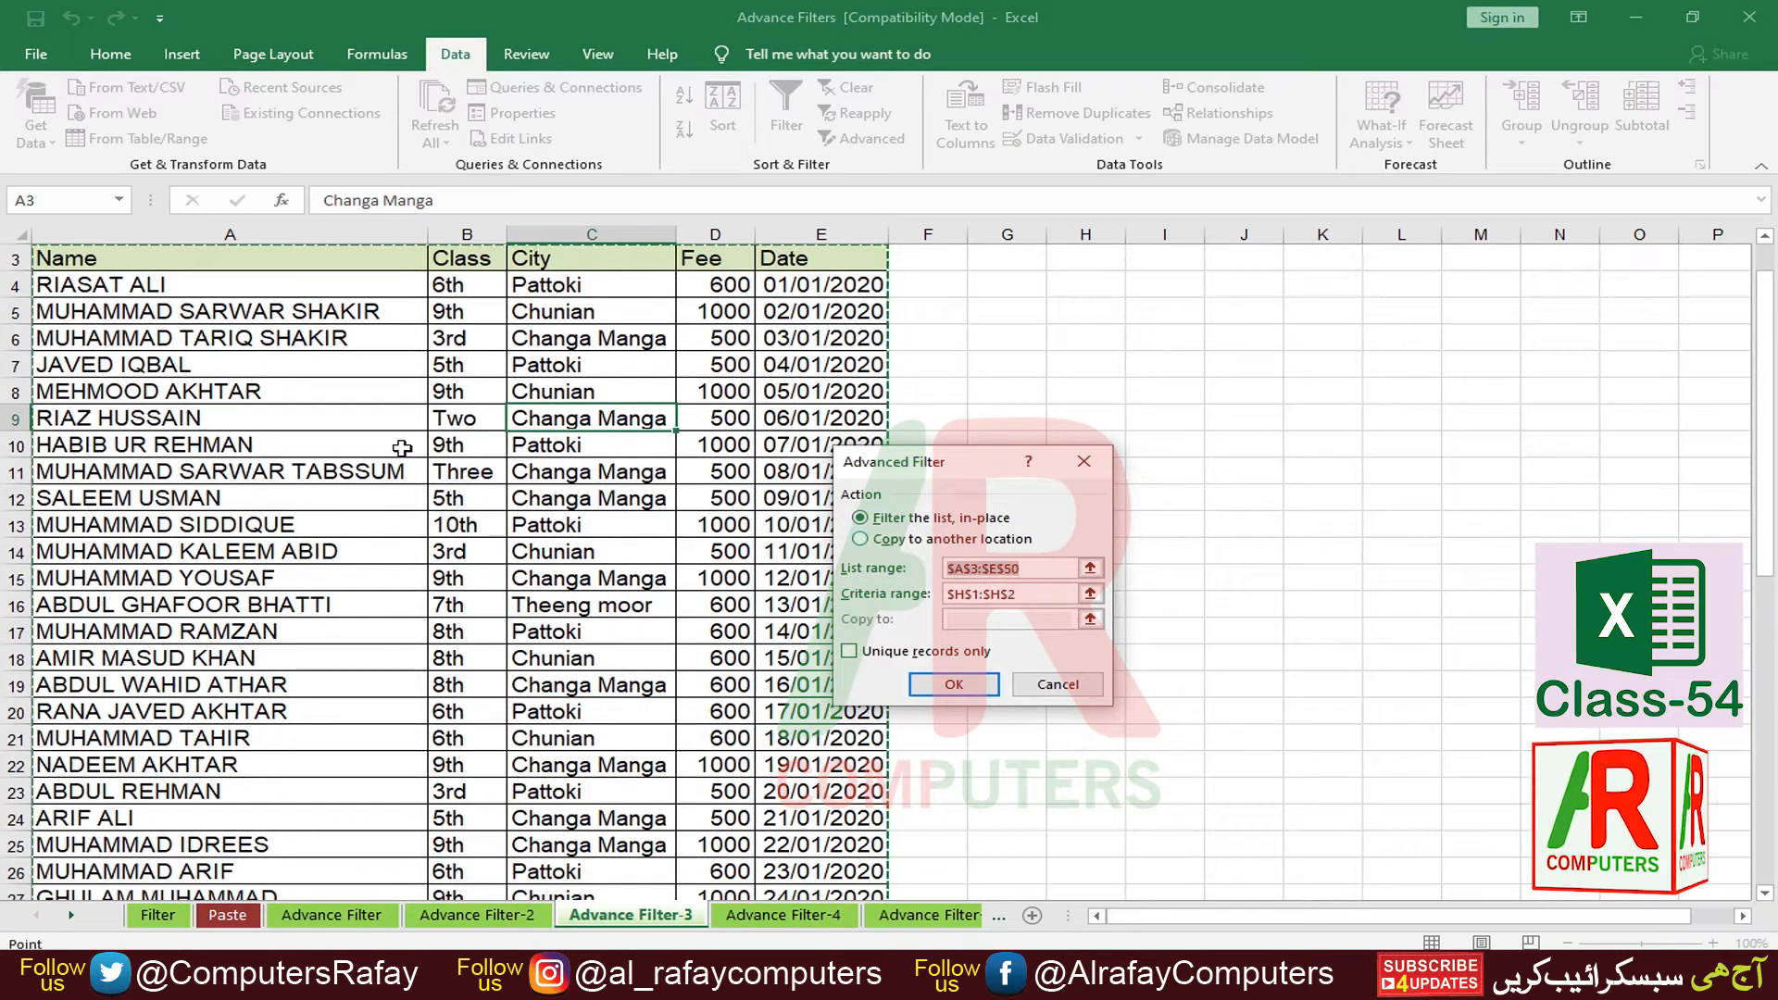
{"action": "scroll", "coordinate": [401, 448], "scroll_direction": "down", "scroll_amount": 8}
{"action": "scroll", "coordinate": [408, 445], "scroll_direction": "up", "scroll_amount": 8}
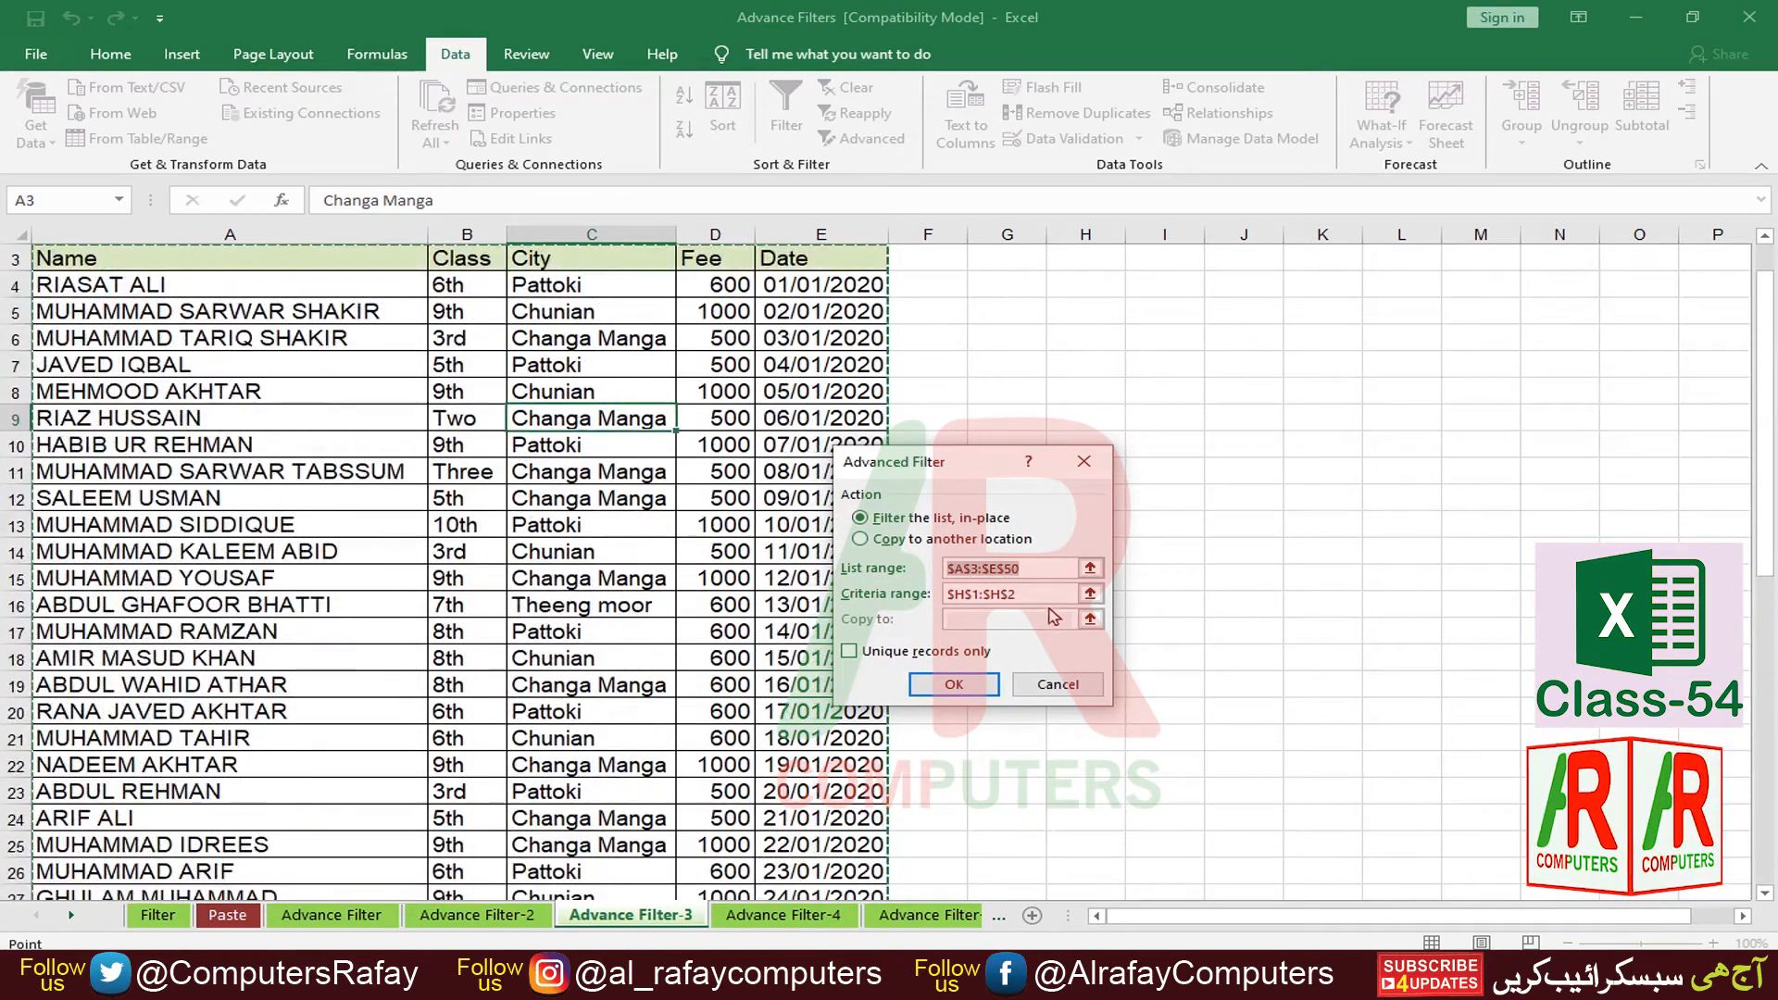
{"action": "left_click", "coordinate": [1051, 594]}
{"action": "left_click_drag", "start_coordinate": [1043, 595], "coordinate": [928, 597]}
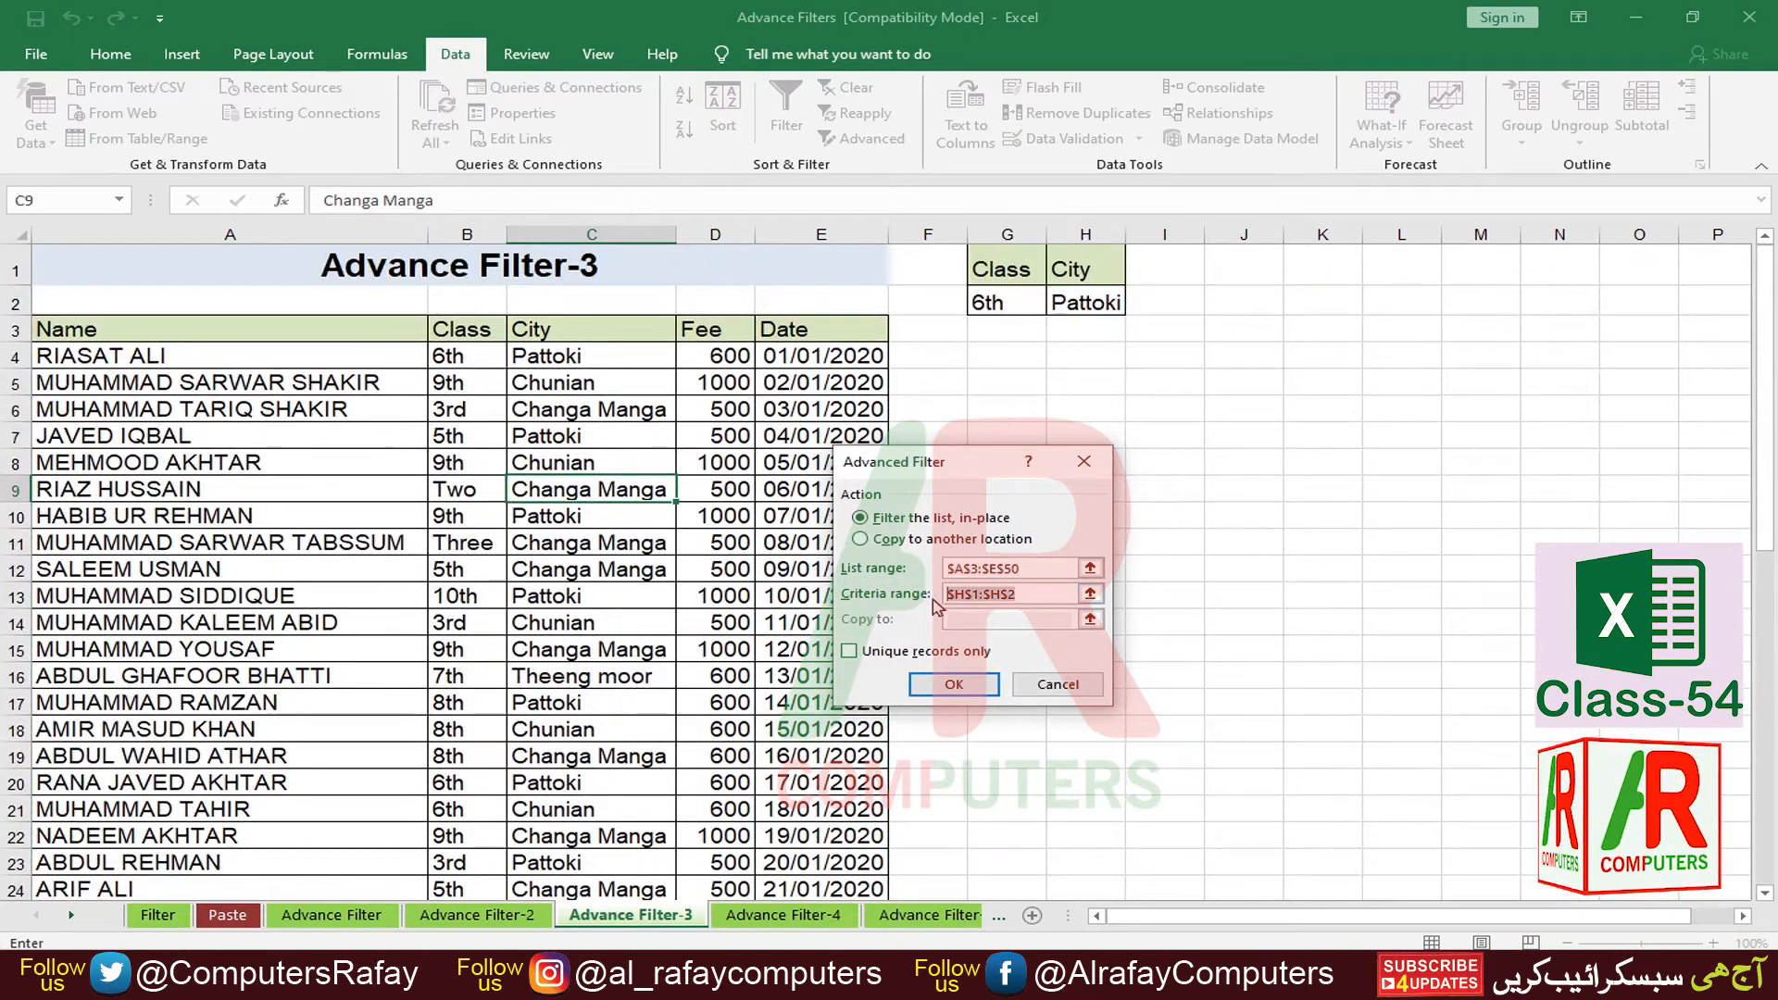
{"action": "key", "text": "BackSpace"}
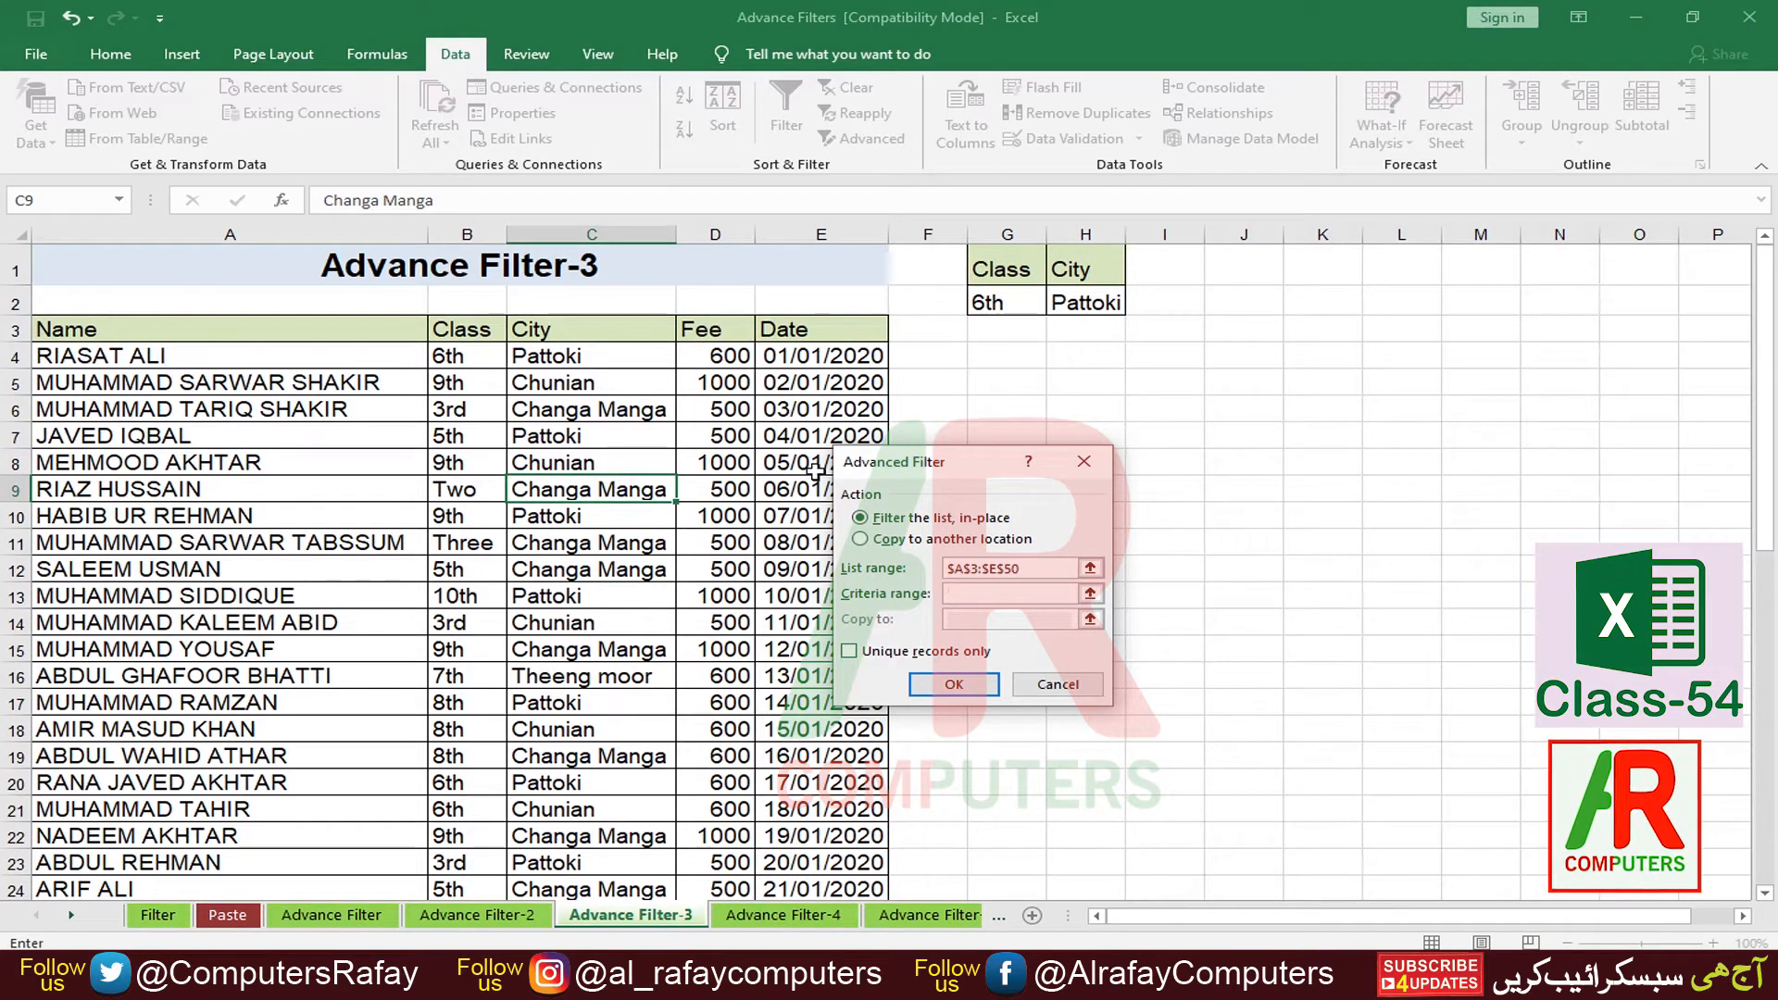
{"action": "left_click_drag", "start_coordinate": [1014, 266], "coordinate": [1092, 303]}
{"action": "left_click", "coordinate": [1093, 596]}
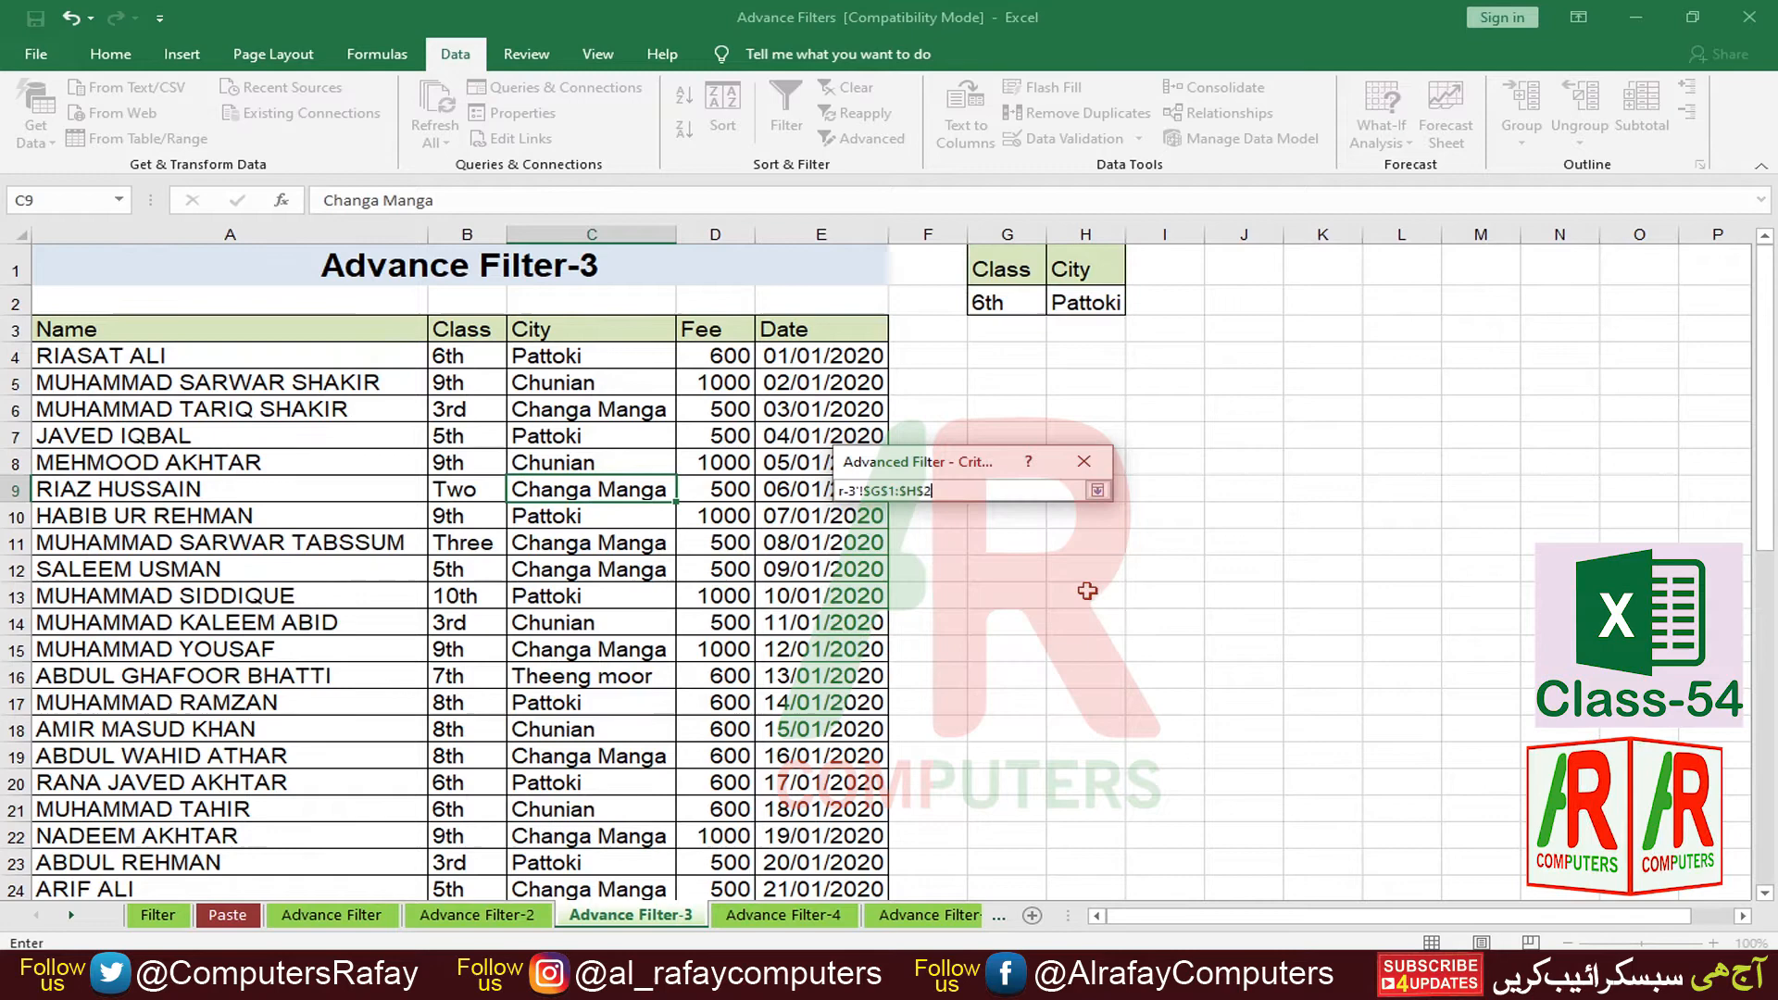
{"action": "left_click", "coordinate": [1101, 493]}
Step: Set the filter to copy to another location, choose cell I7 as the destination, and run it
{"action": "left_click", "coordinate": [862, 541]}
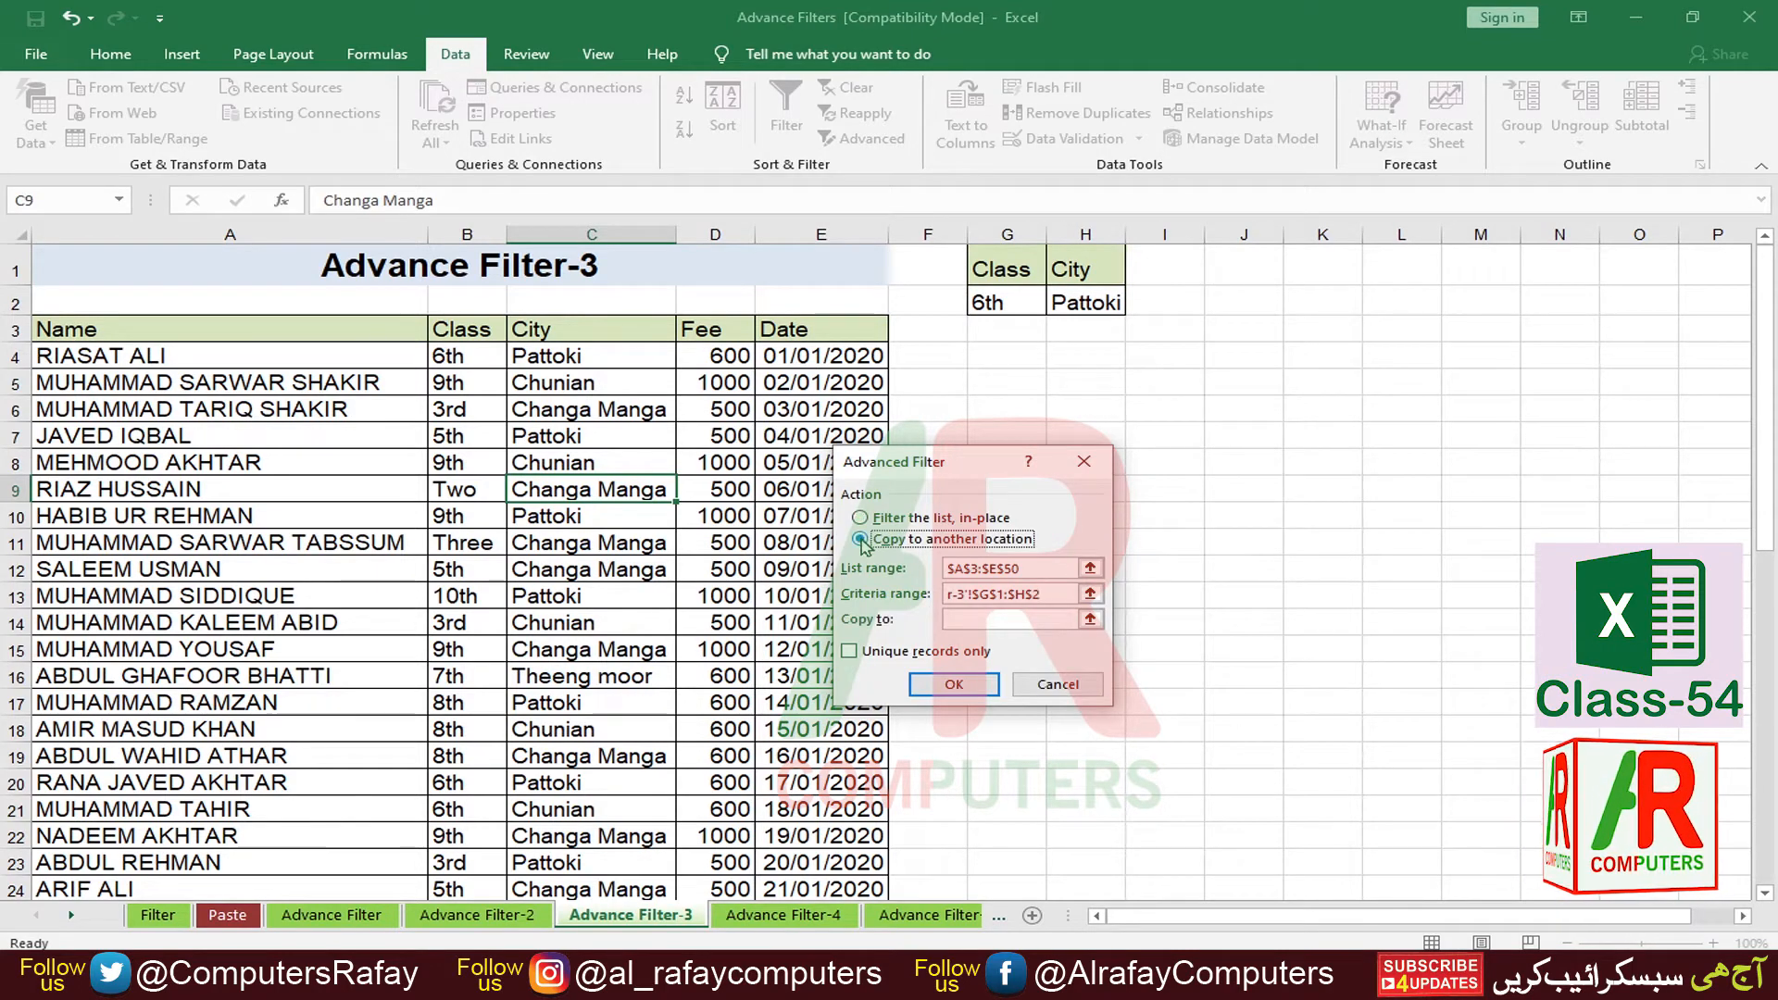
{"action": "left_click", "coordinate": [1012, 621]}
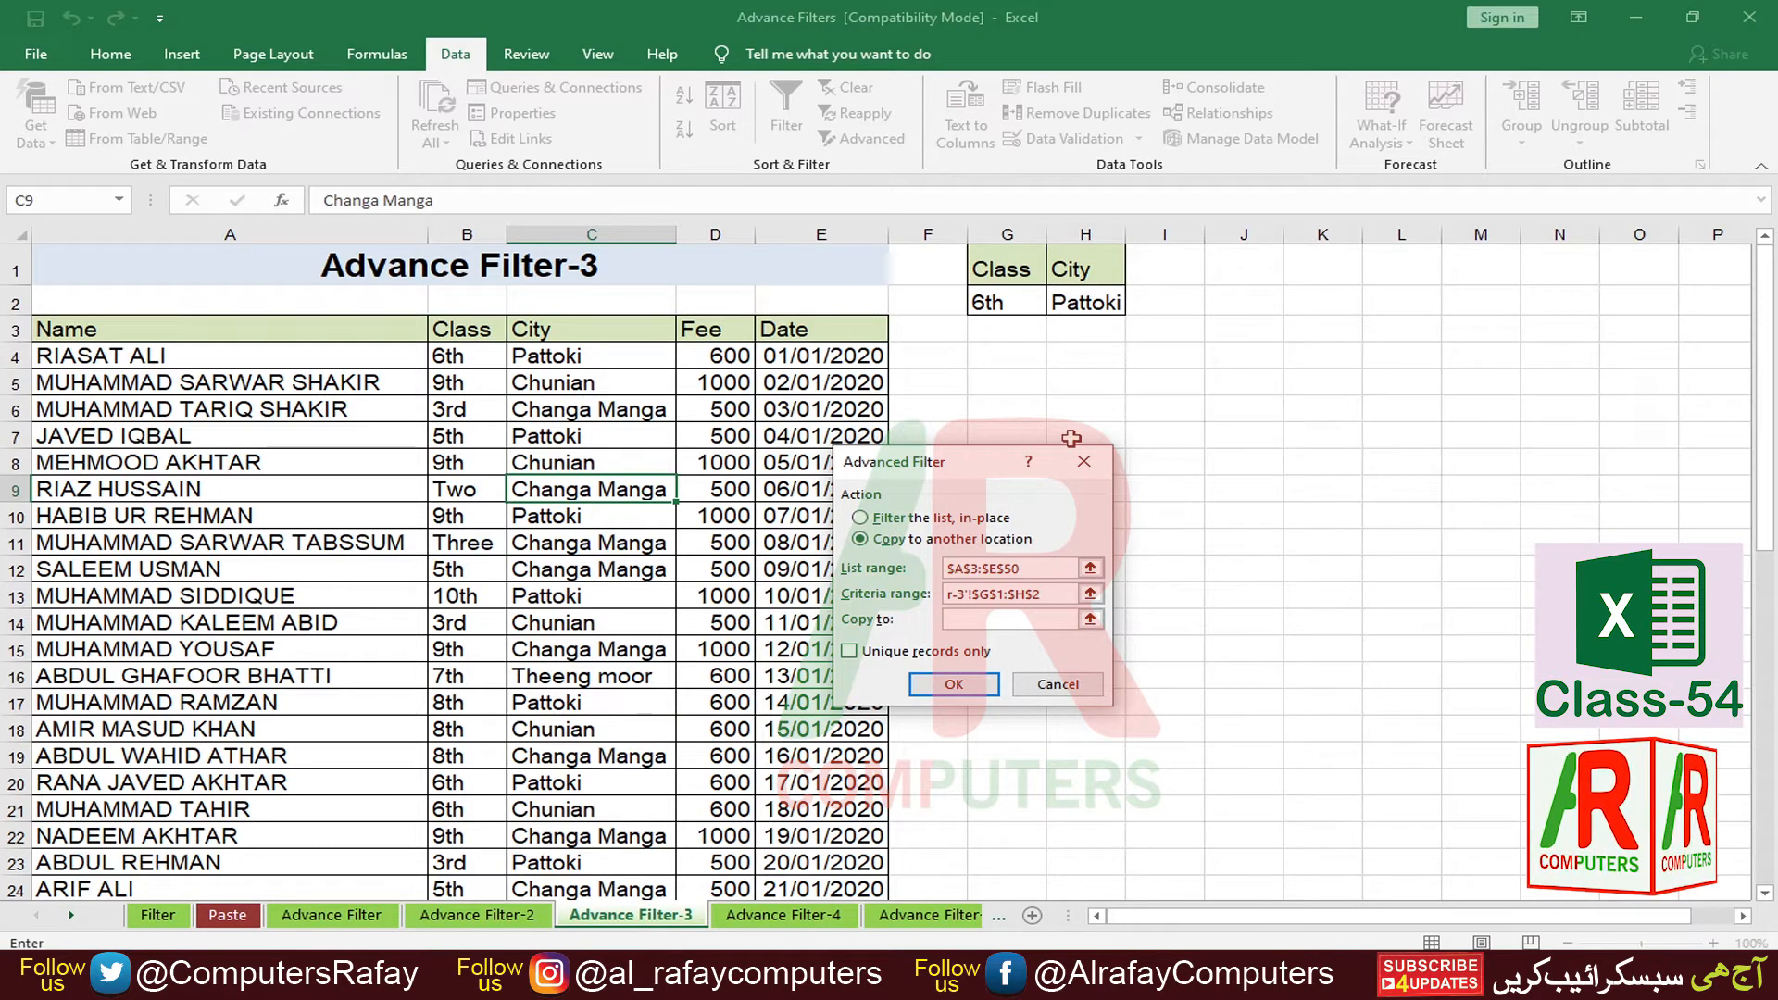
{"action": "left_click", "coordinate": [1146, 439]}
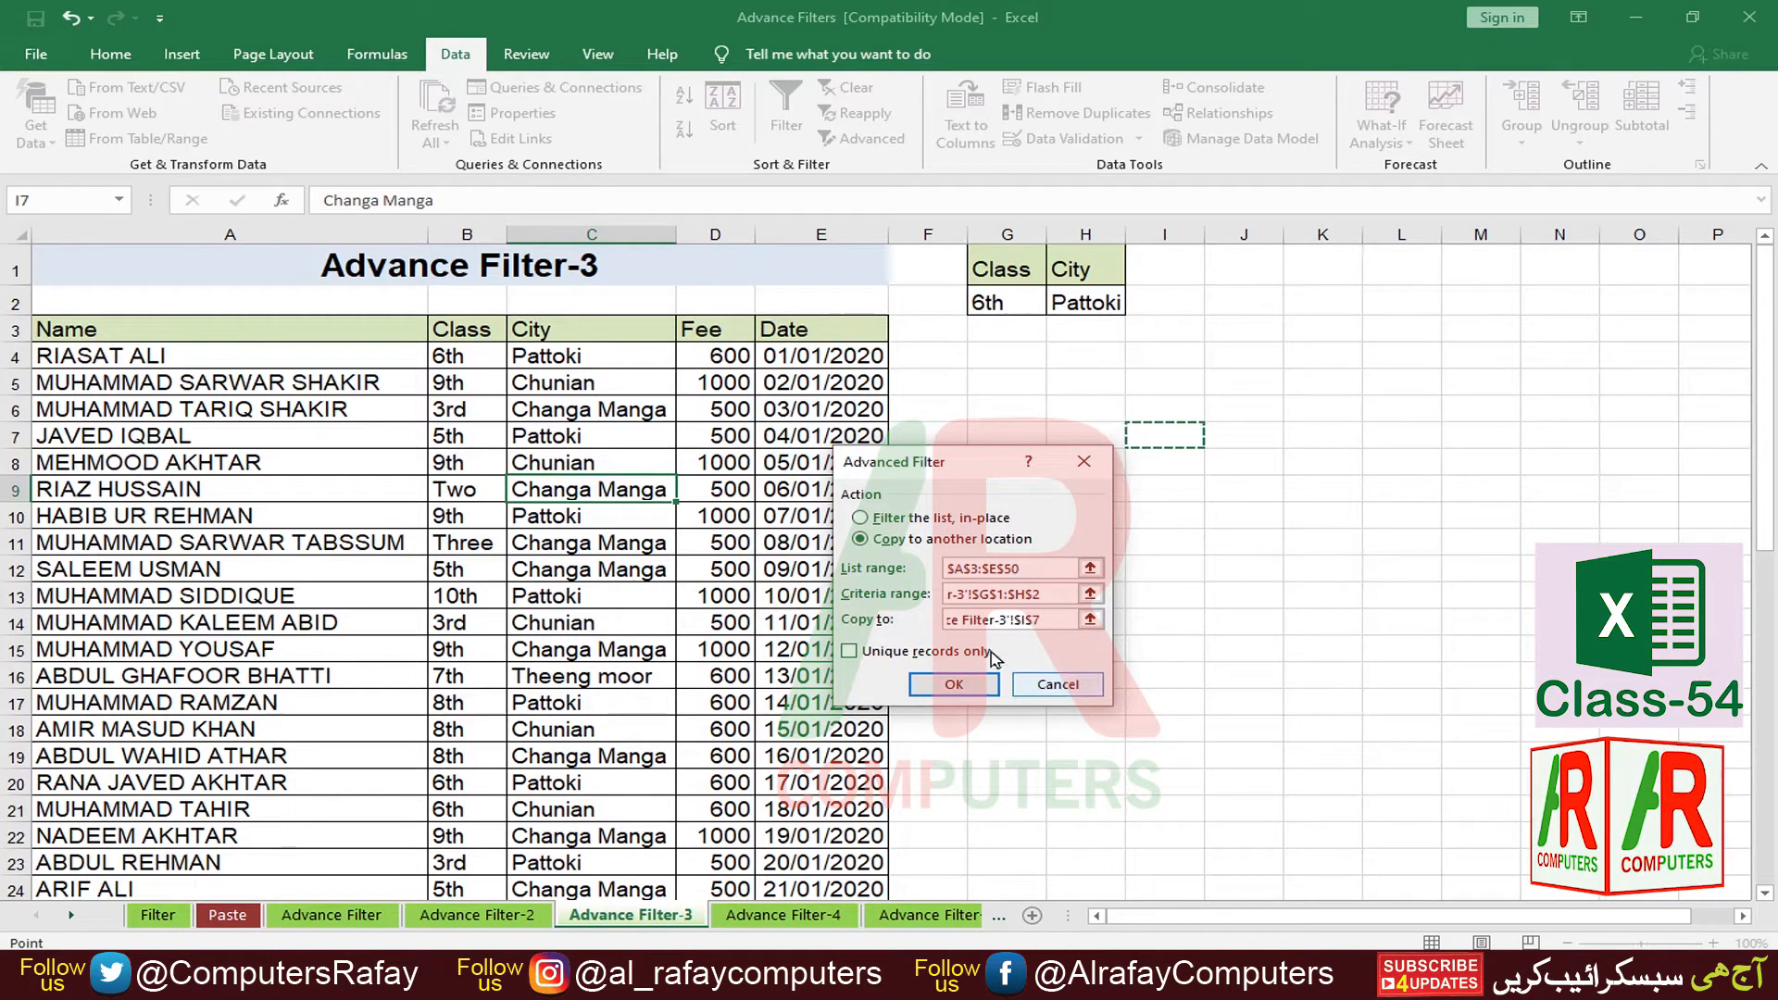
{"action": "left_click", "coordinate": [954, 685]}
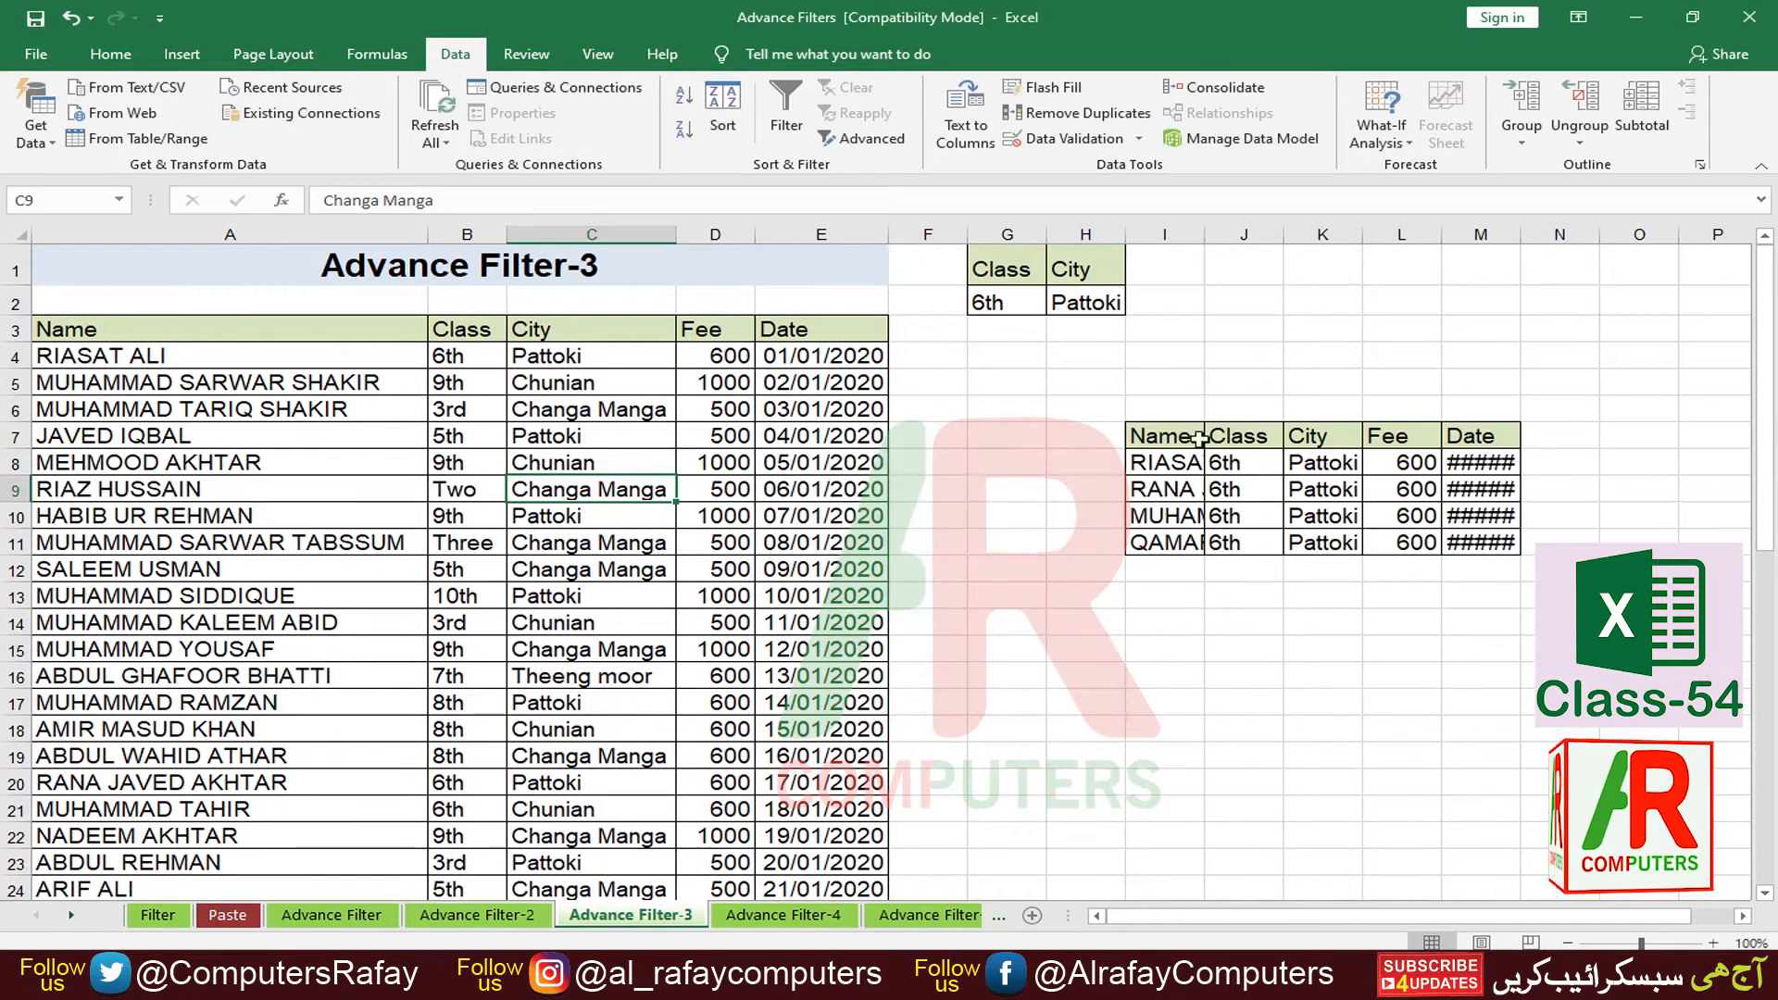
Step: AutoFit columns I to M of the extracted class and city records
{"action": "left_click_drag", "start_coordinate": [1170, 231], "coordinate": [1512, 235]}
{"action": "double_click", "coordinate": [1522, 235]}
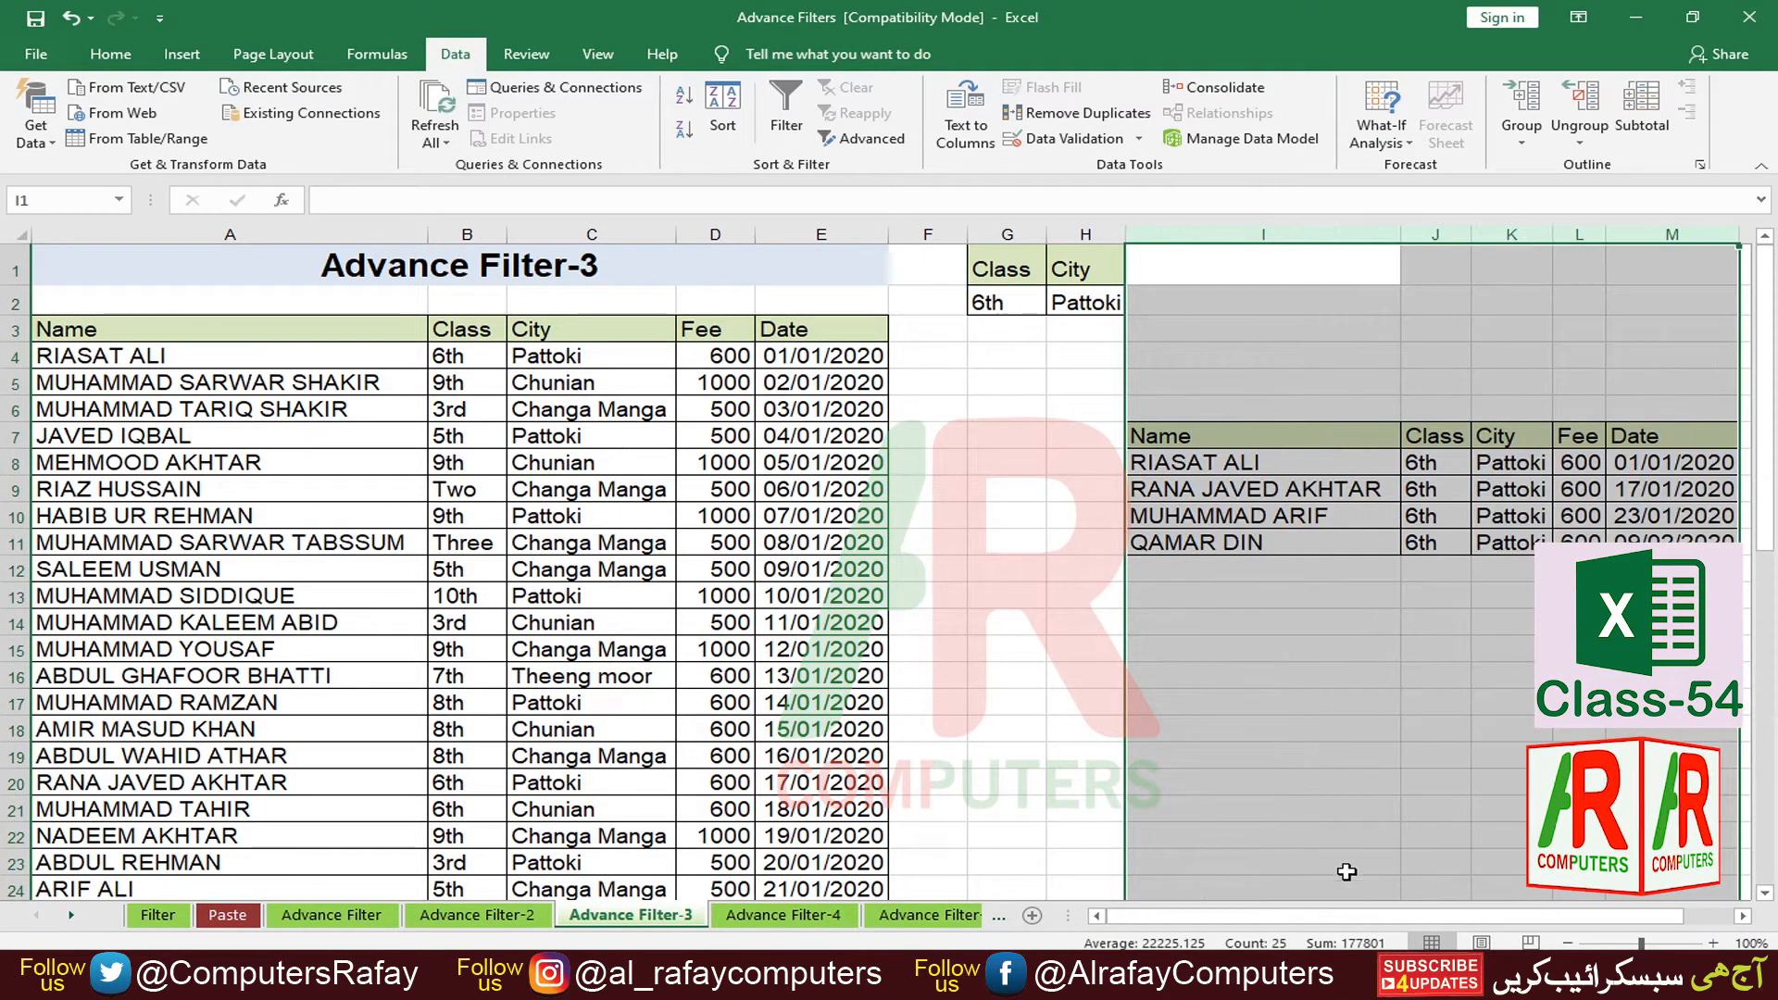
{"action": "left_click_drag", "start_coordinate": [1306, 918], "coordinate": [1439, 918]}
{"action": "left_click", "coordinate": [1008, 638]}
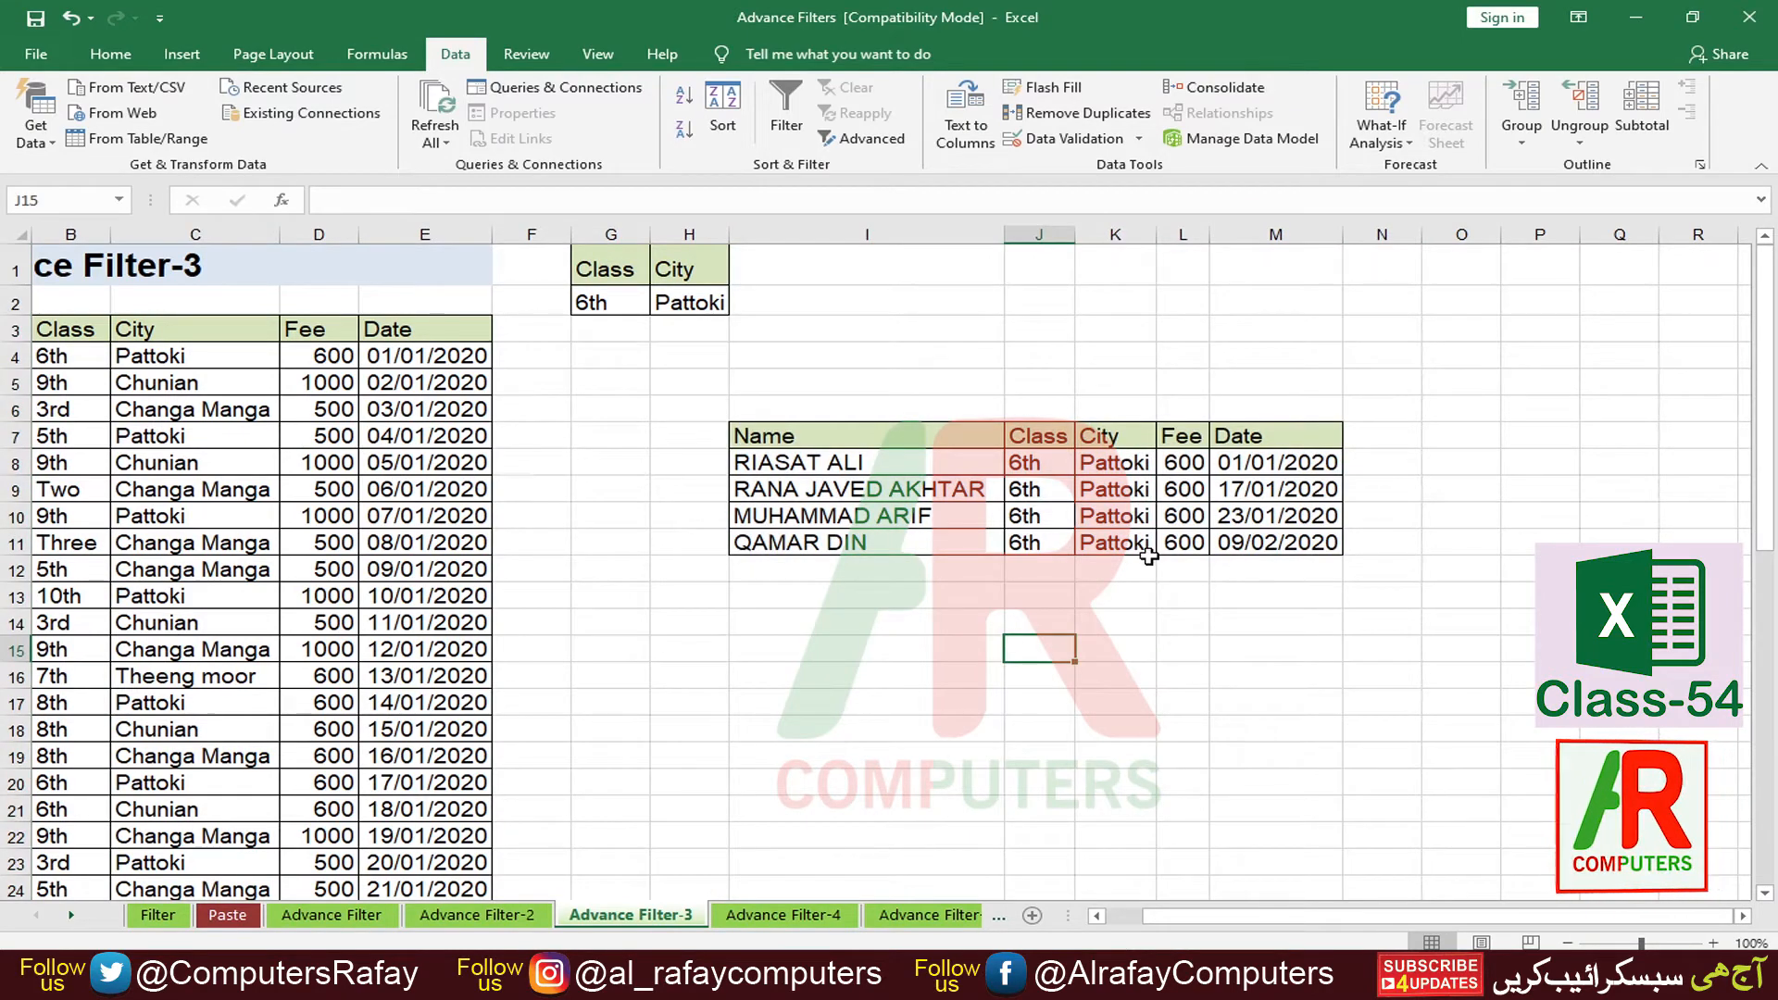
Step: Check the Class and City values of the extracted records in J8:K11
{"action": "left_click", "coordinate": [1165, 593]}
{"action": "left_click_drag", "start_coordinate": [1028, 465], "coordinate": [1028, 545]}
{"action": "left_click_drag", "start_coordinate": [1074, 473], "coordinate": [1117, 538]}
{"action": "left_click", "coordinate": [1148, 632]}
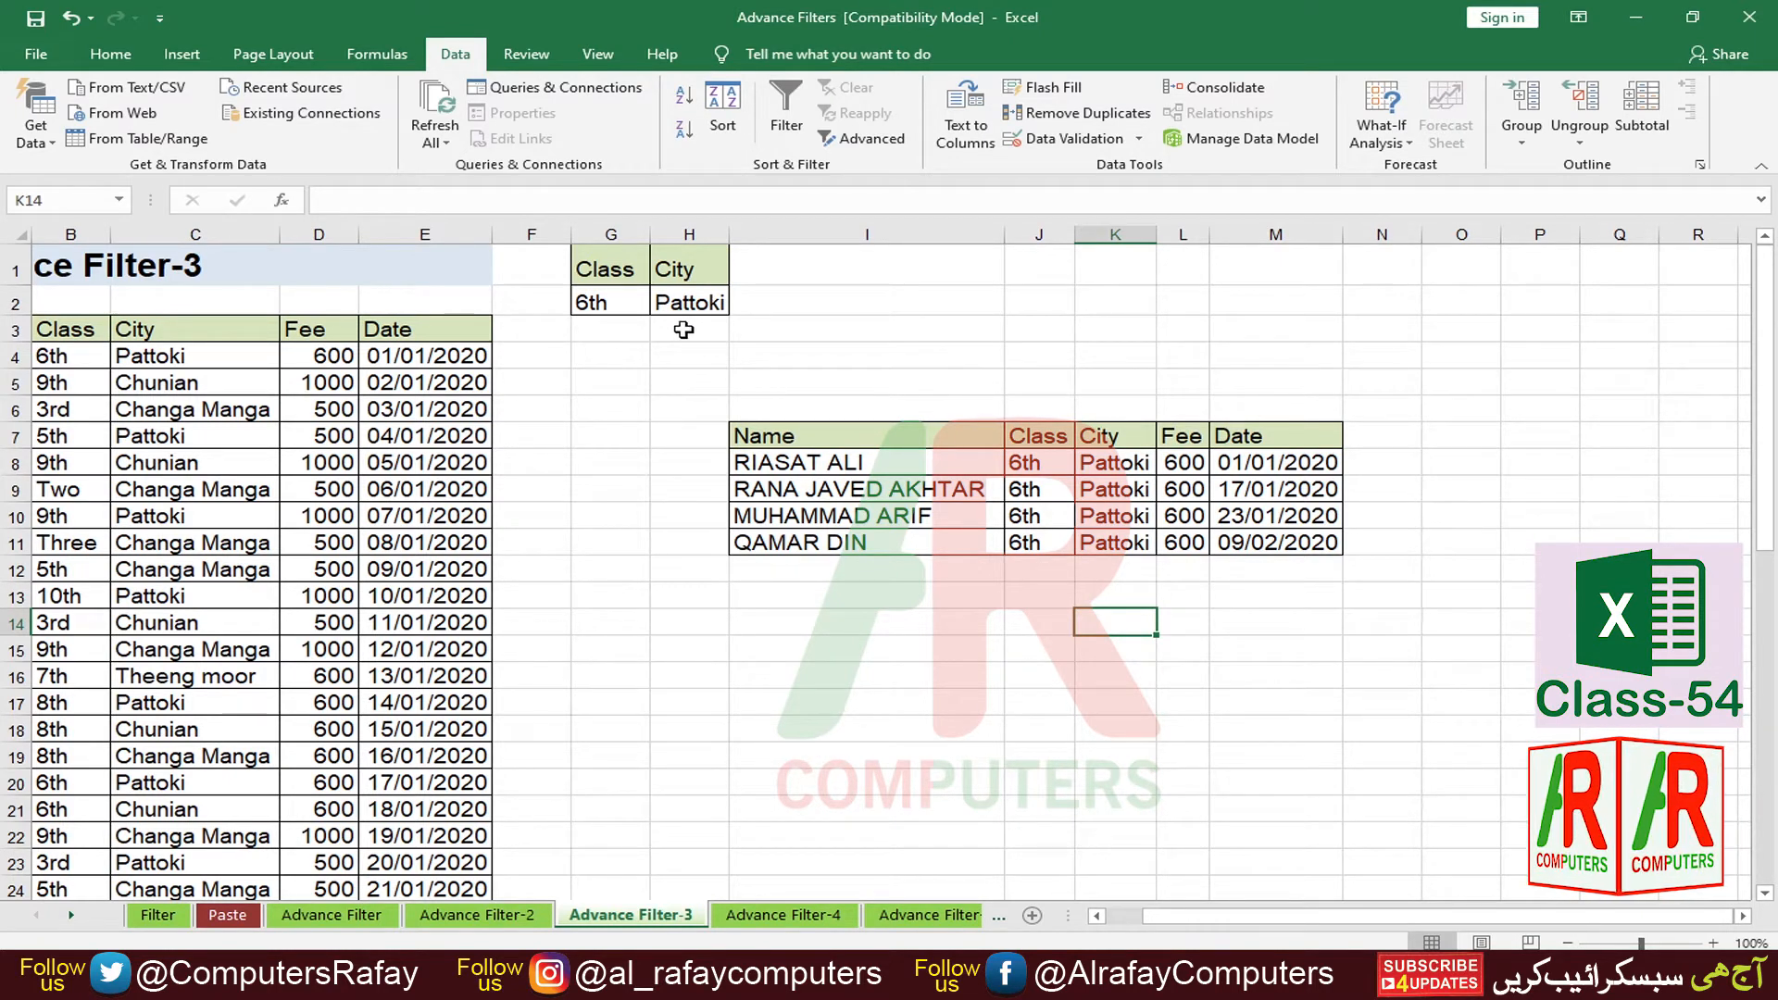
Step: Switch to the Advance Filter-4 sheet and review its Class, City and Fee criteria in G1:I2 alongside the student table
{"action": "left_click", "coordinate": [767, 917]}
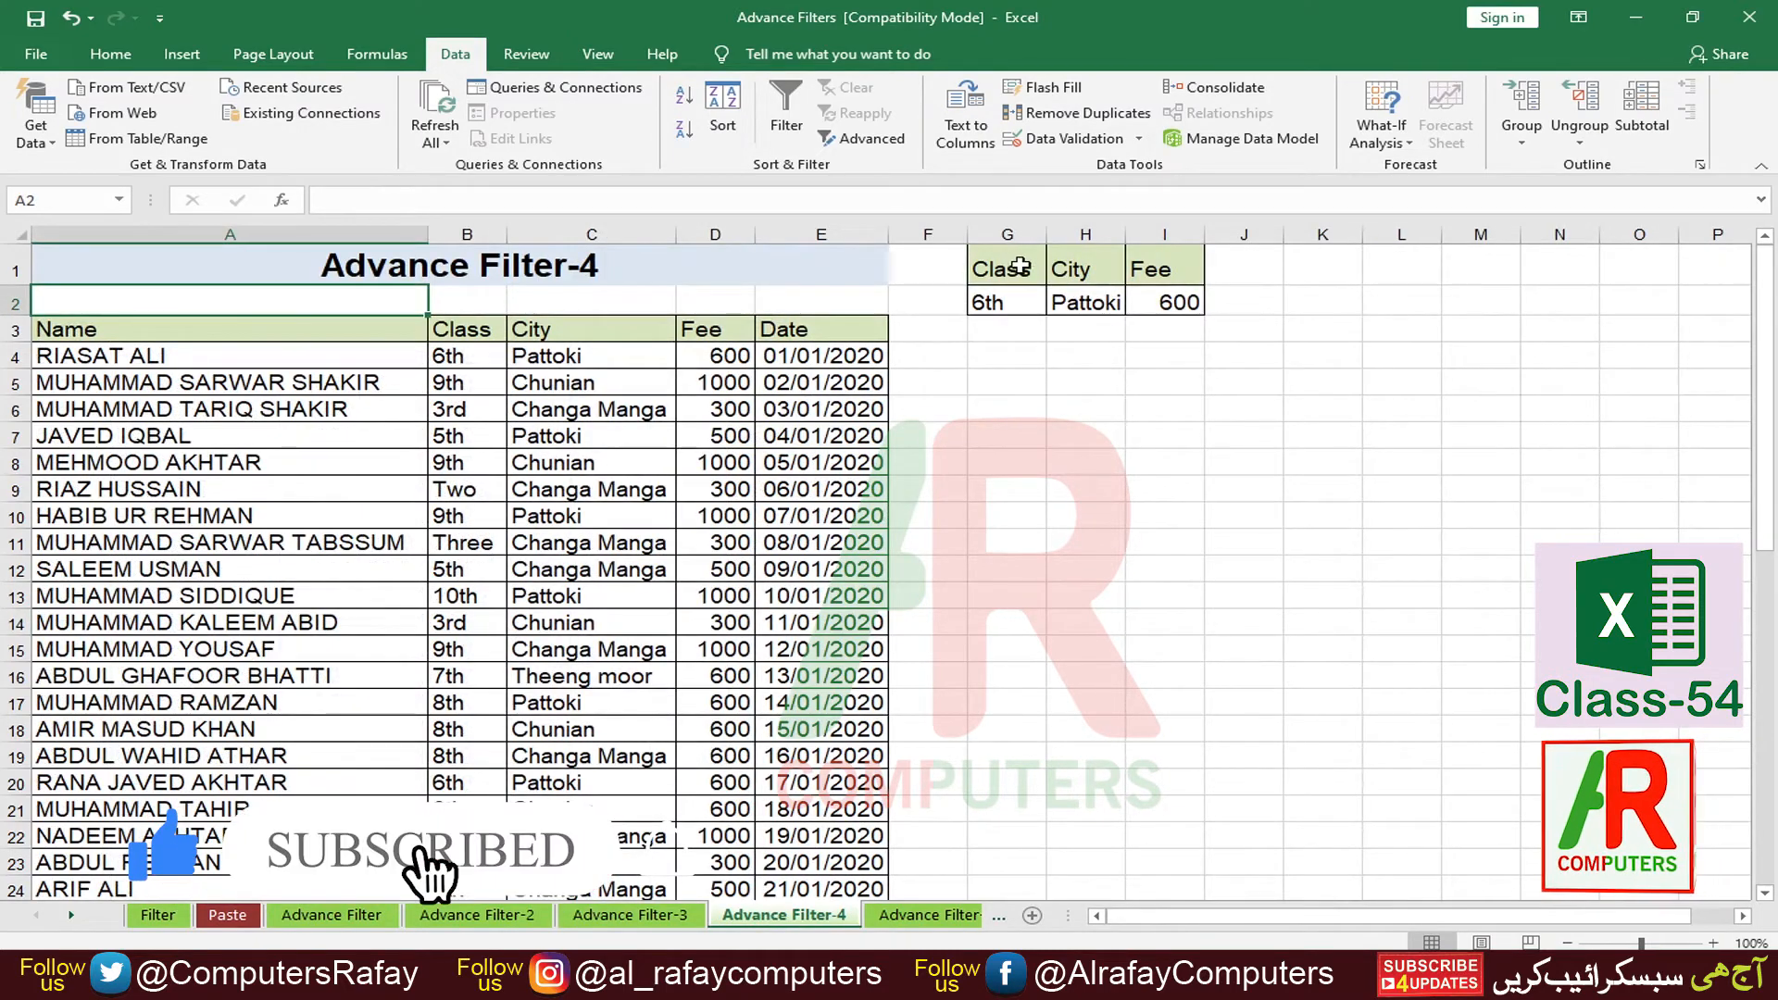
{"action": "left_click_drag", "start_coordinate": [1019, 268], "coordinate": [1165, 302]}
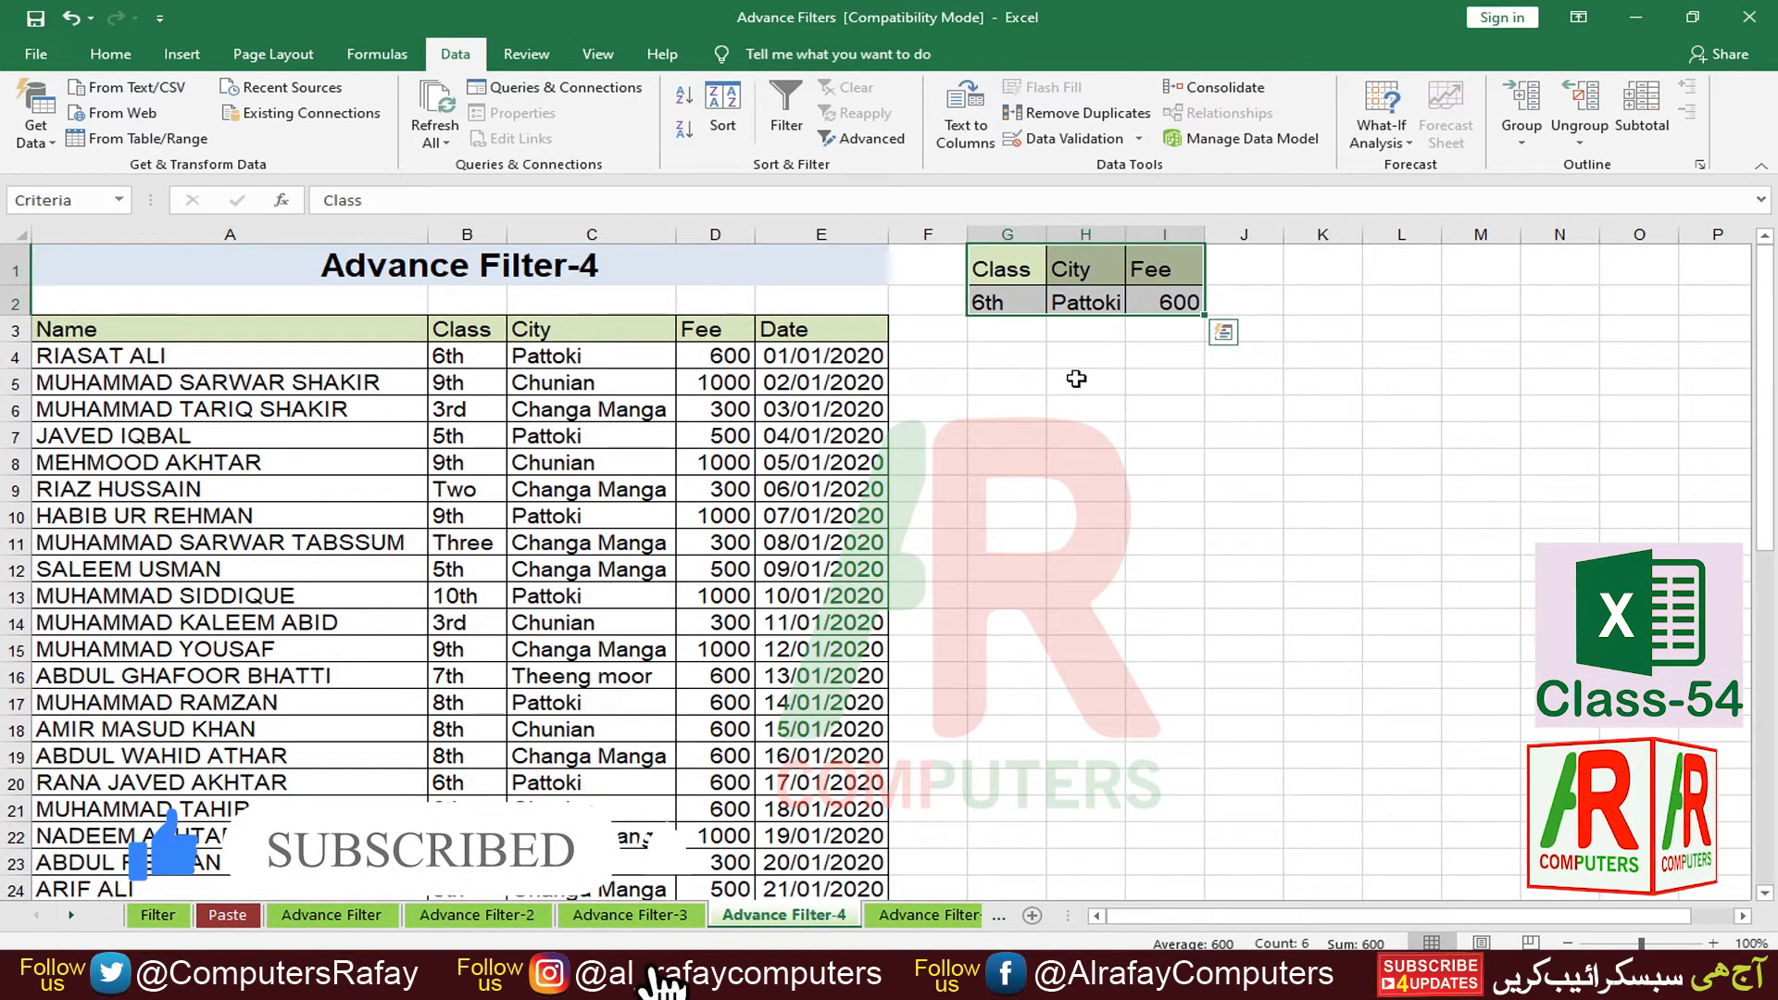
{"action": "left_click", "coordinate": [666, 621]}
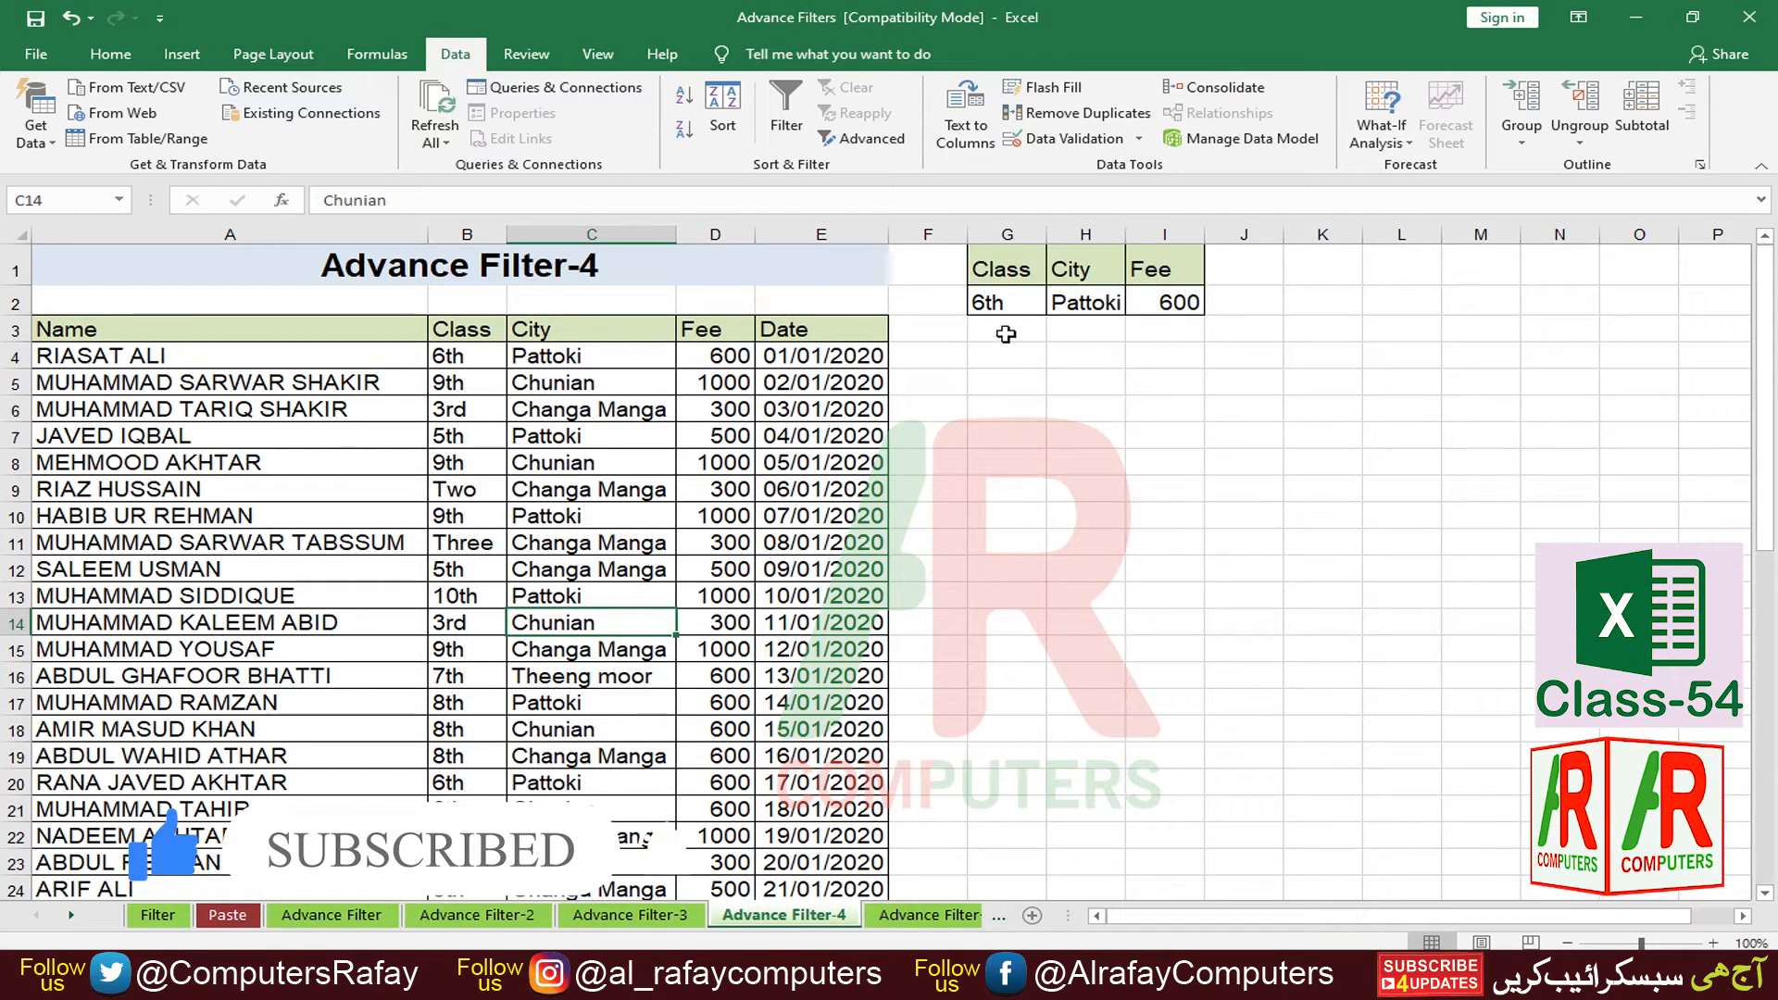
{"action": "left_click_drag", "start_coordinate": [463, 330], "coordinate": [468, 435]}
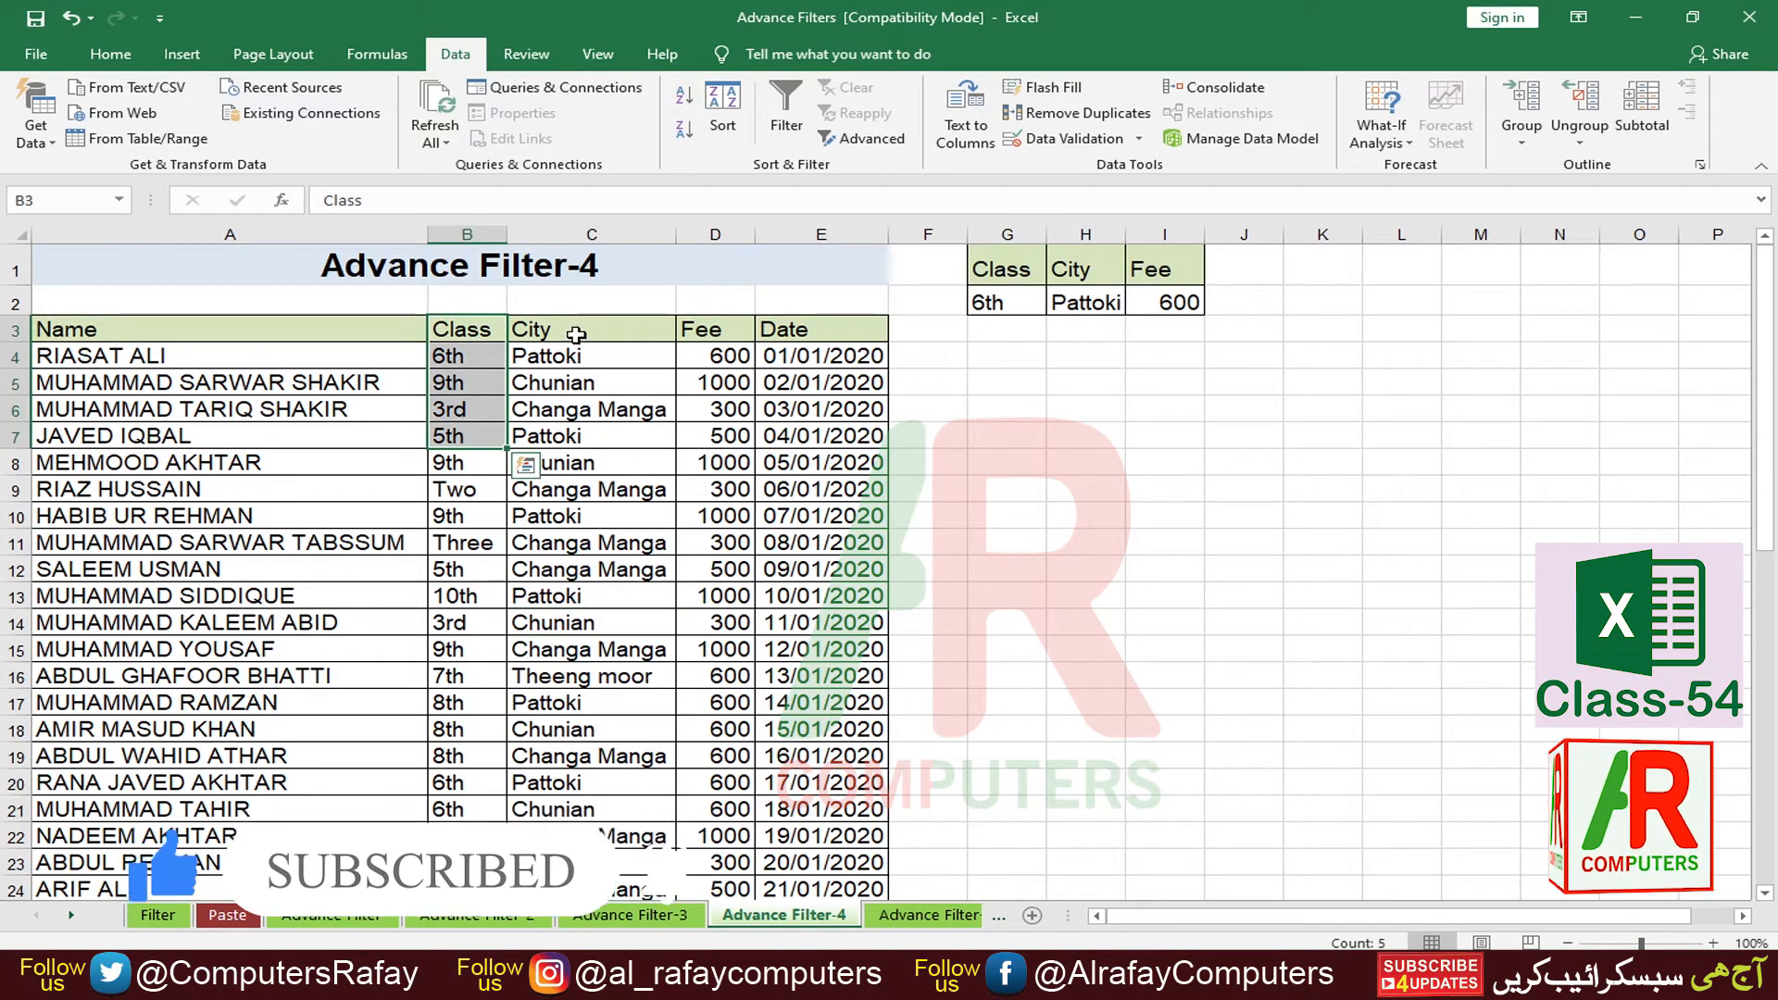
{"action": "left_click", "coordinate": [984, 301]}
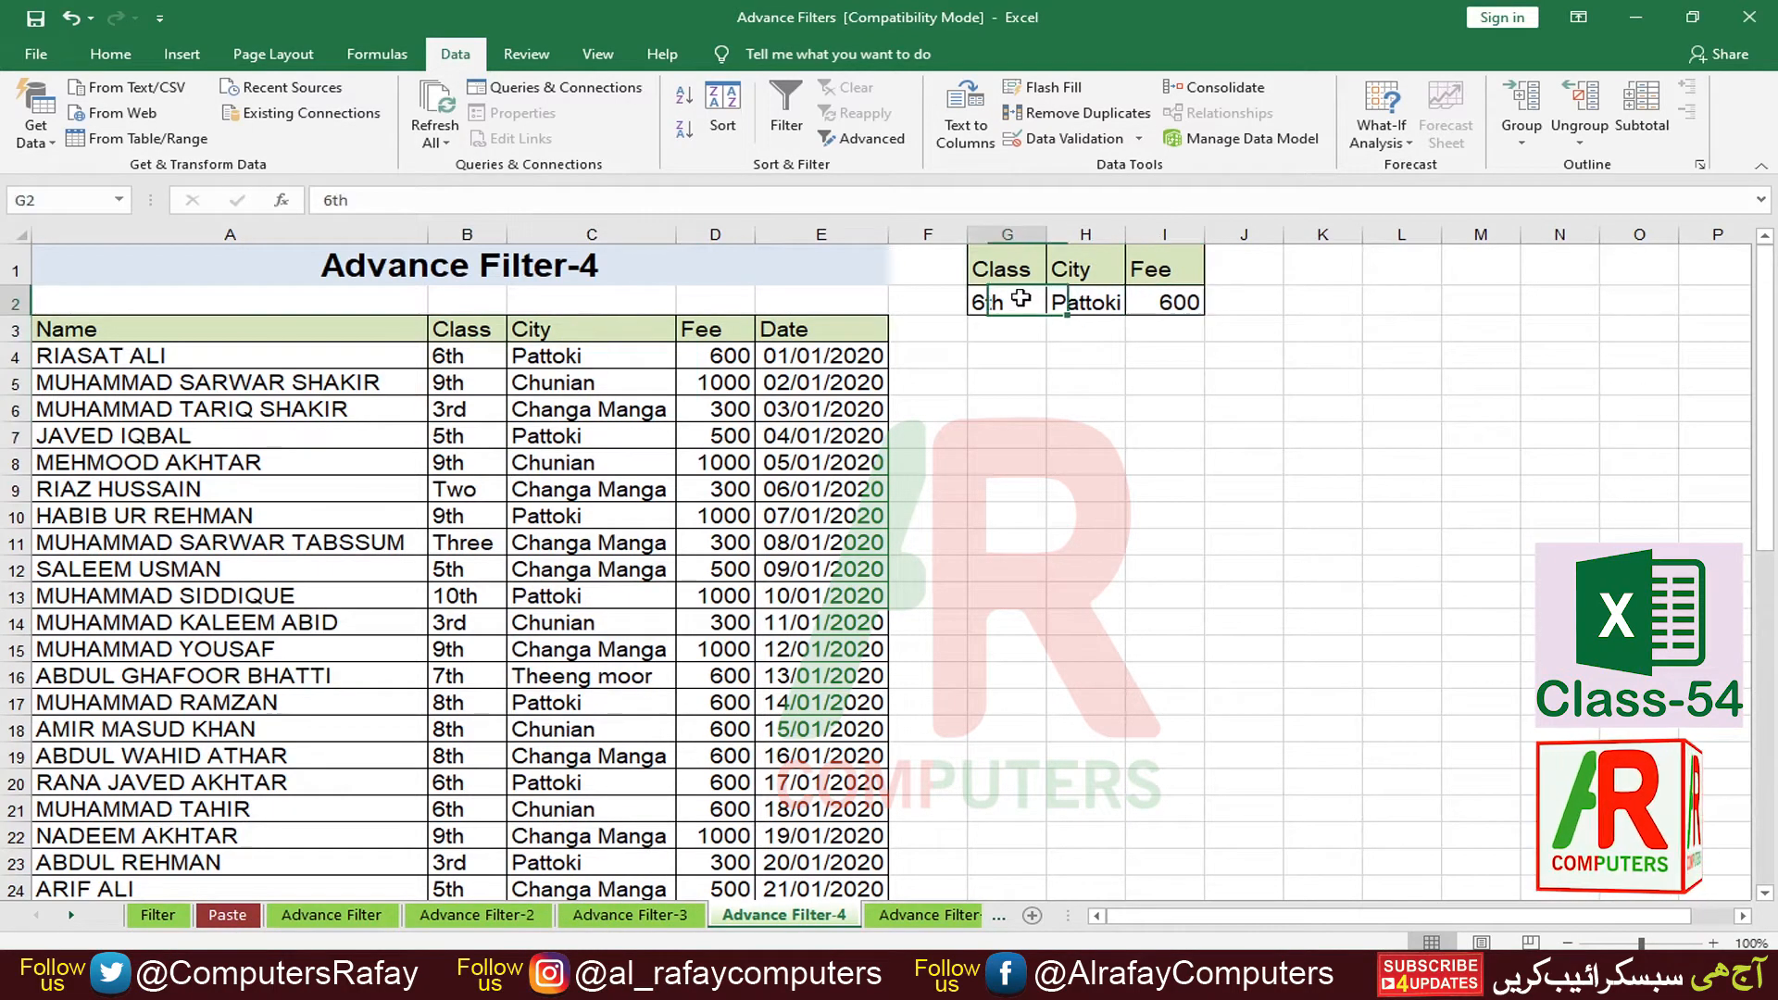
{"action": "left_click", "coordinate": [1081, 303]}
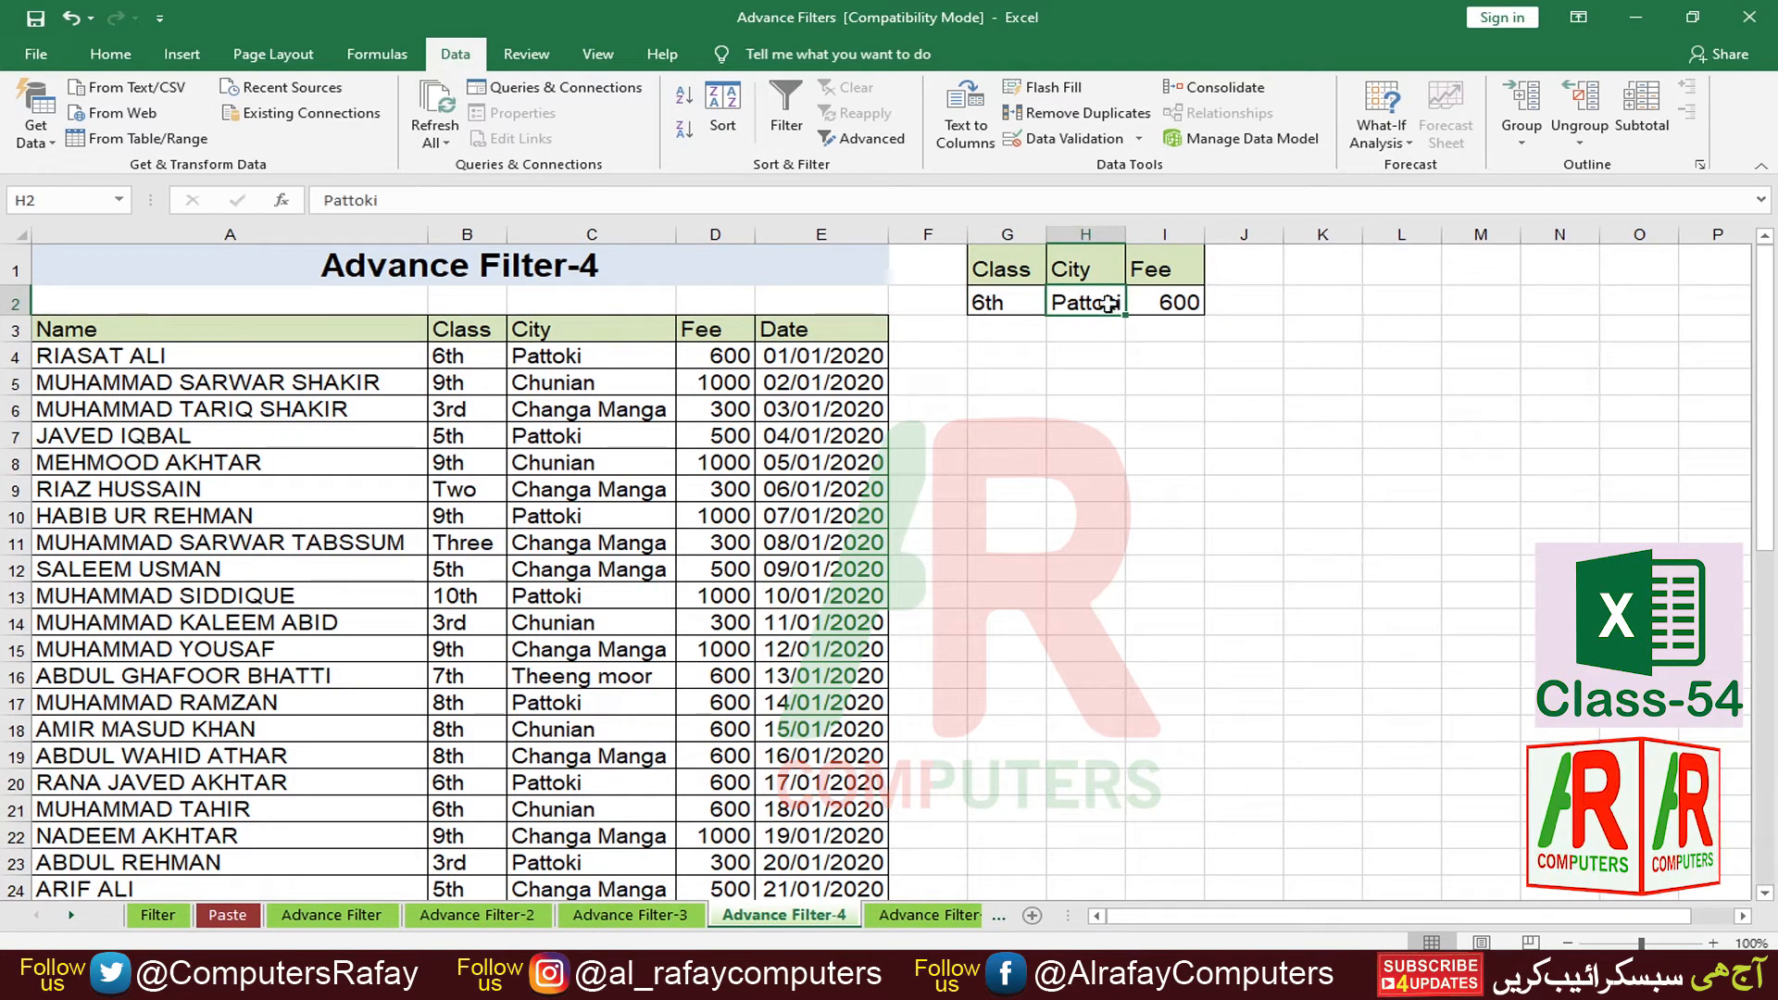
{"action": "left_click", "coordinate": [1162, 297]}
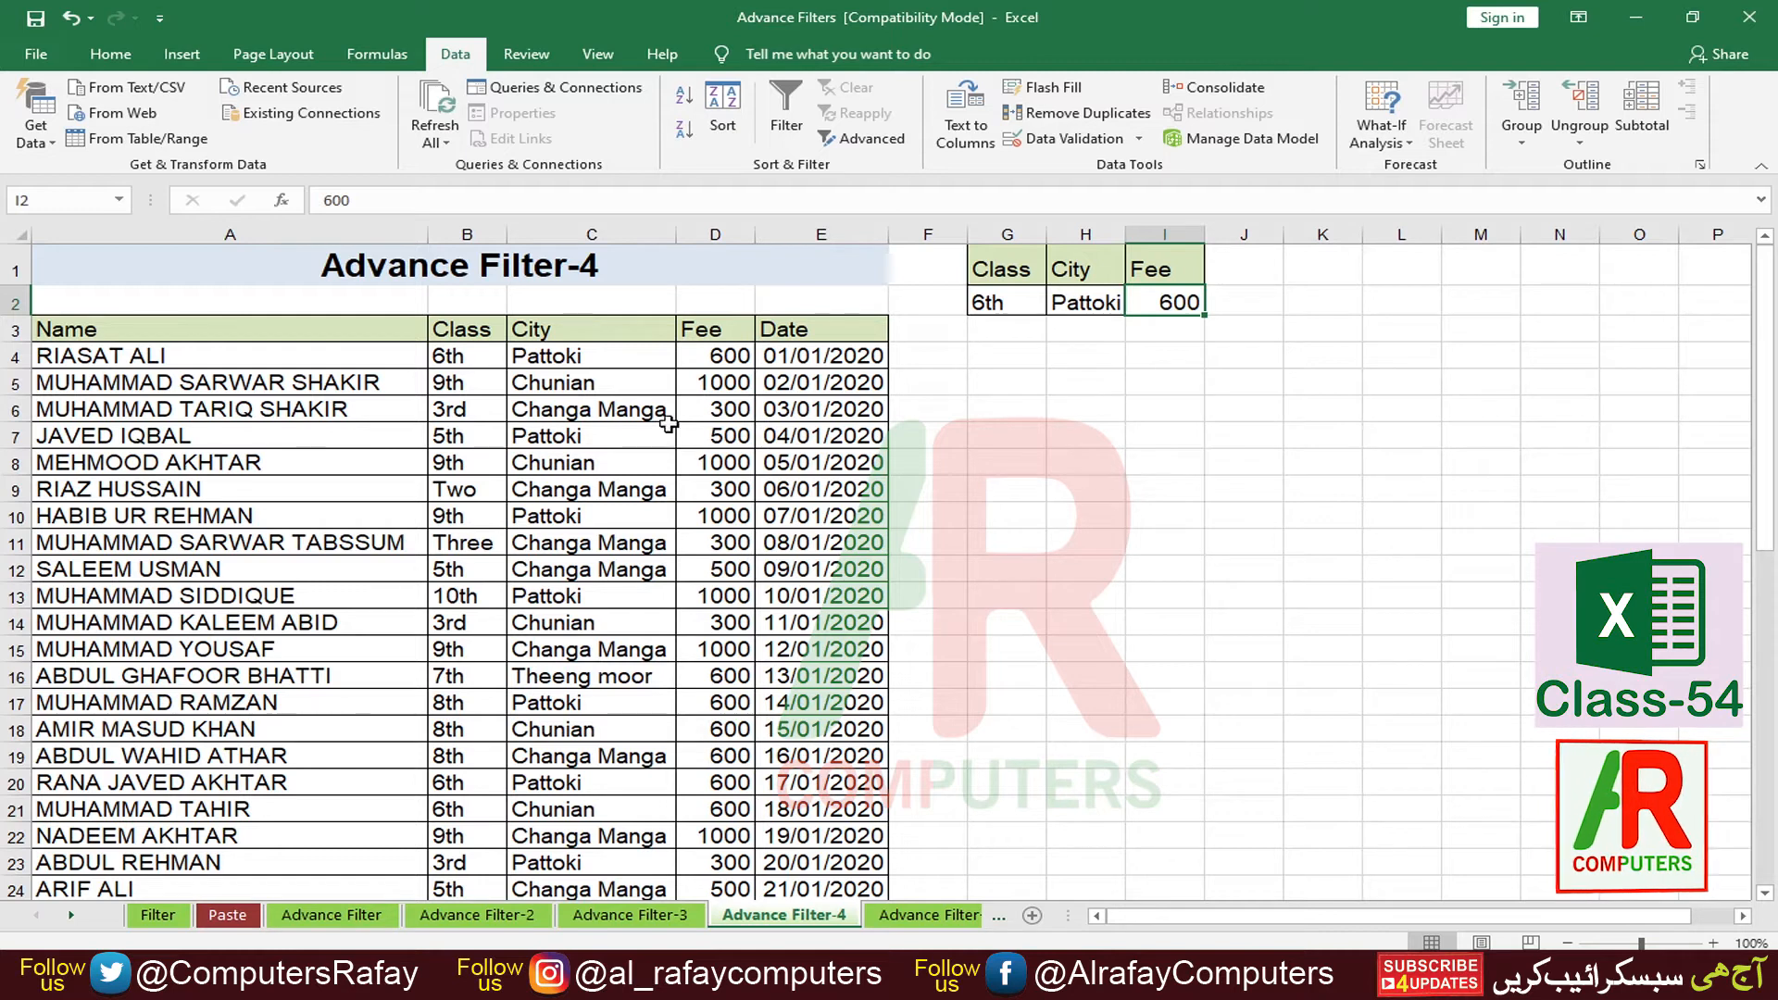
{"action": "left_click", "coordinate": [658, 727]}
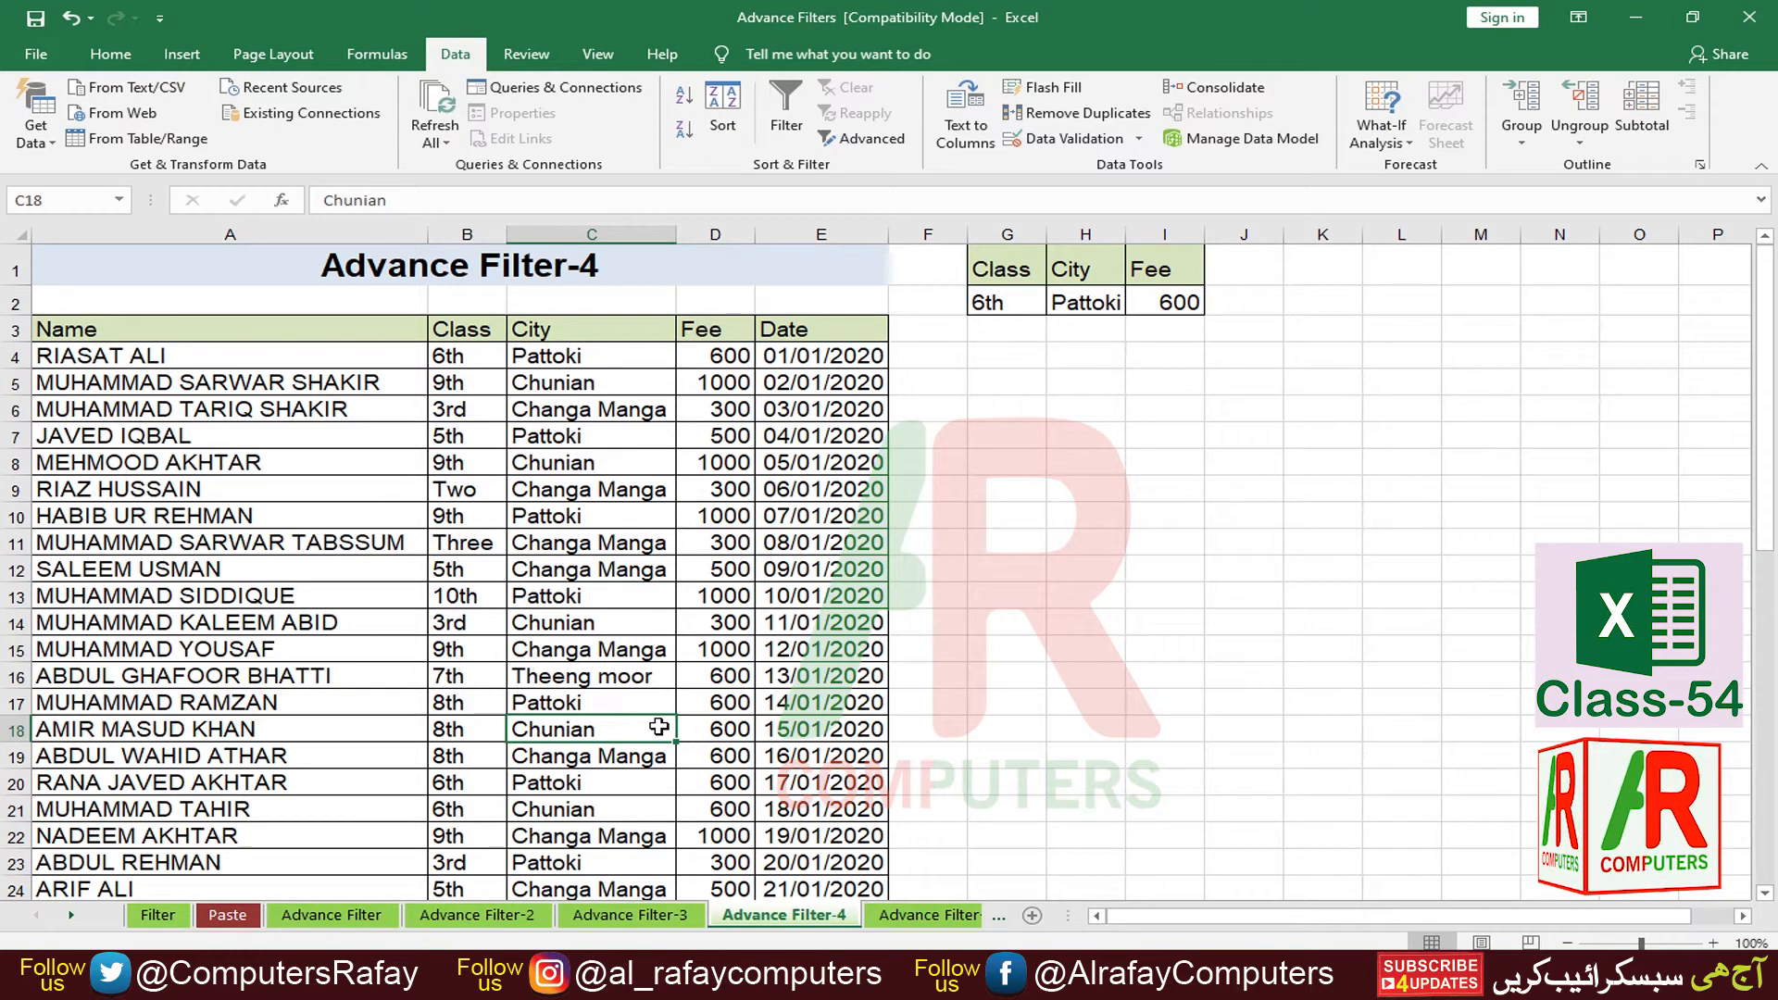
Step: Review the Class and City criteria in G2:H2 against the student table
{"action": "left_click", "coordinate": [604, 676]}
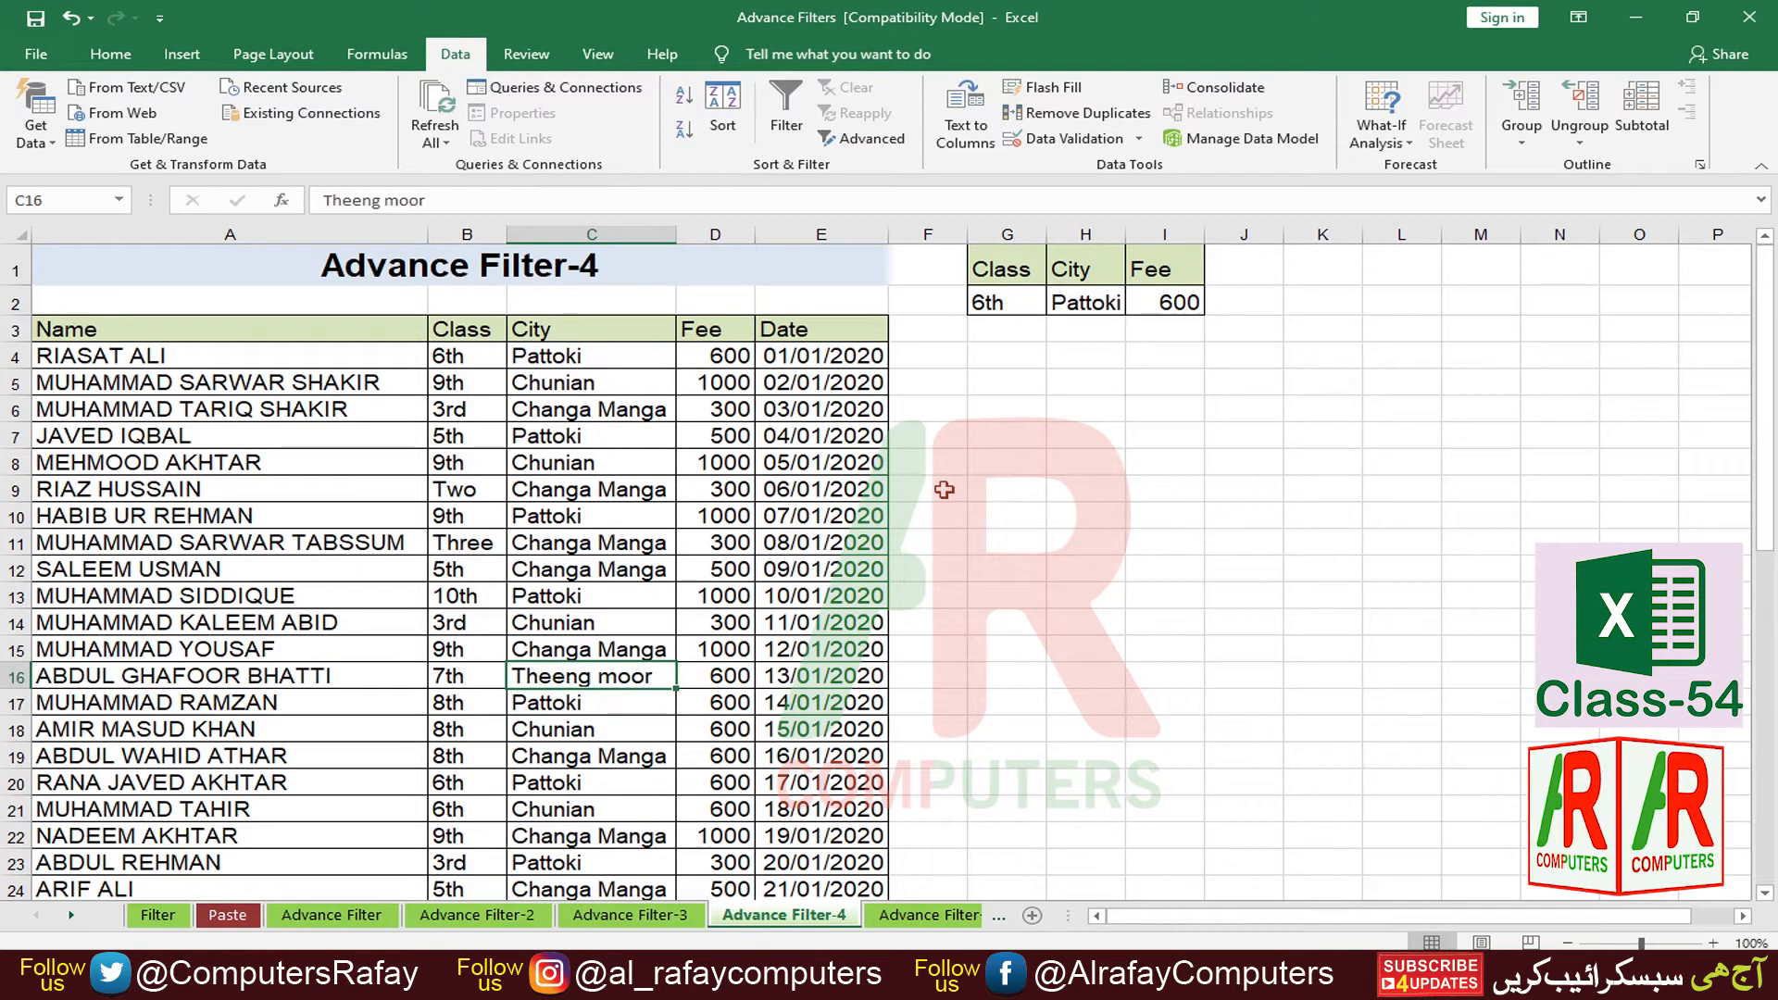
{"action": "left_click", "coordinate": [1007, 305]}
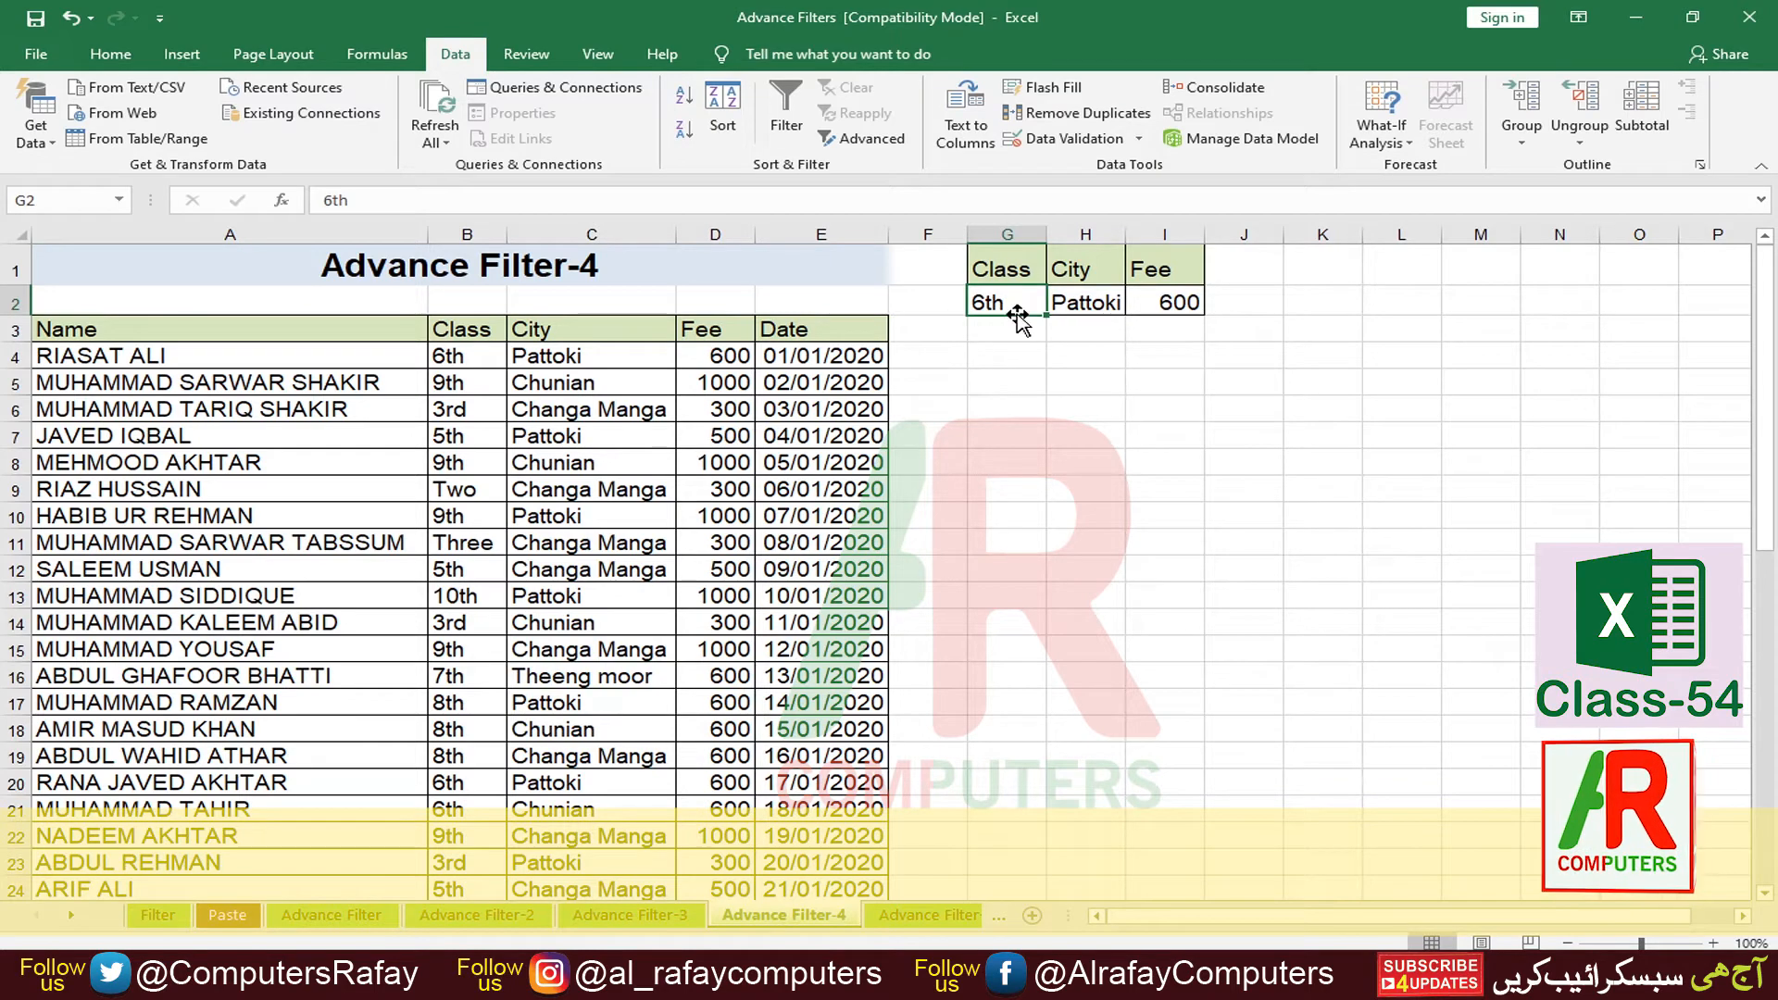
{"action": "left_click", "coordinate": [1095, 301]}
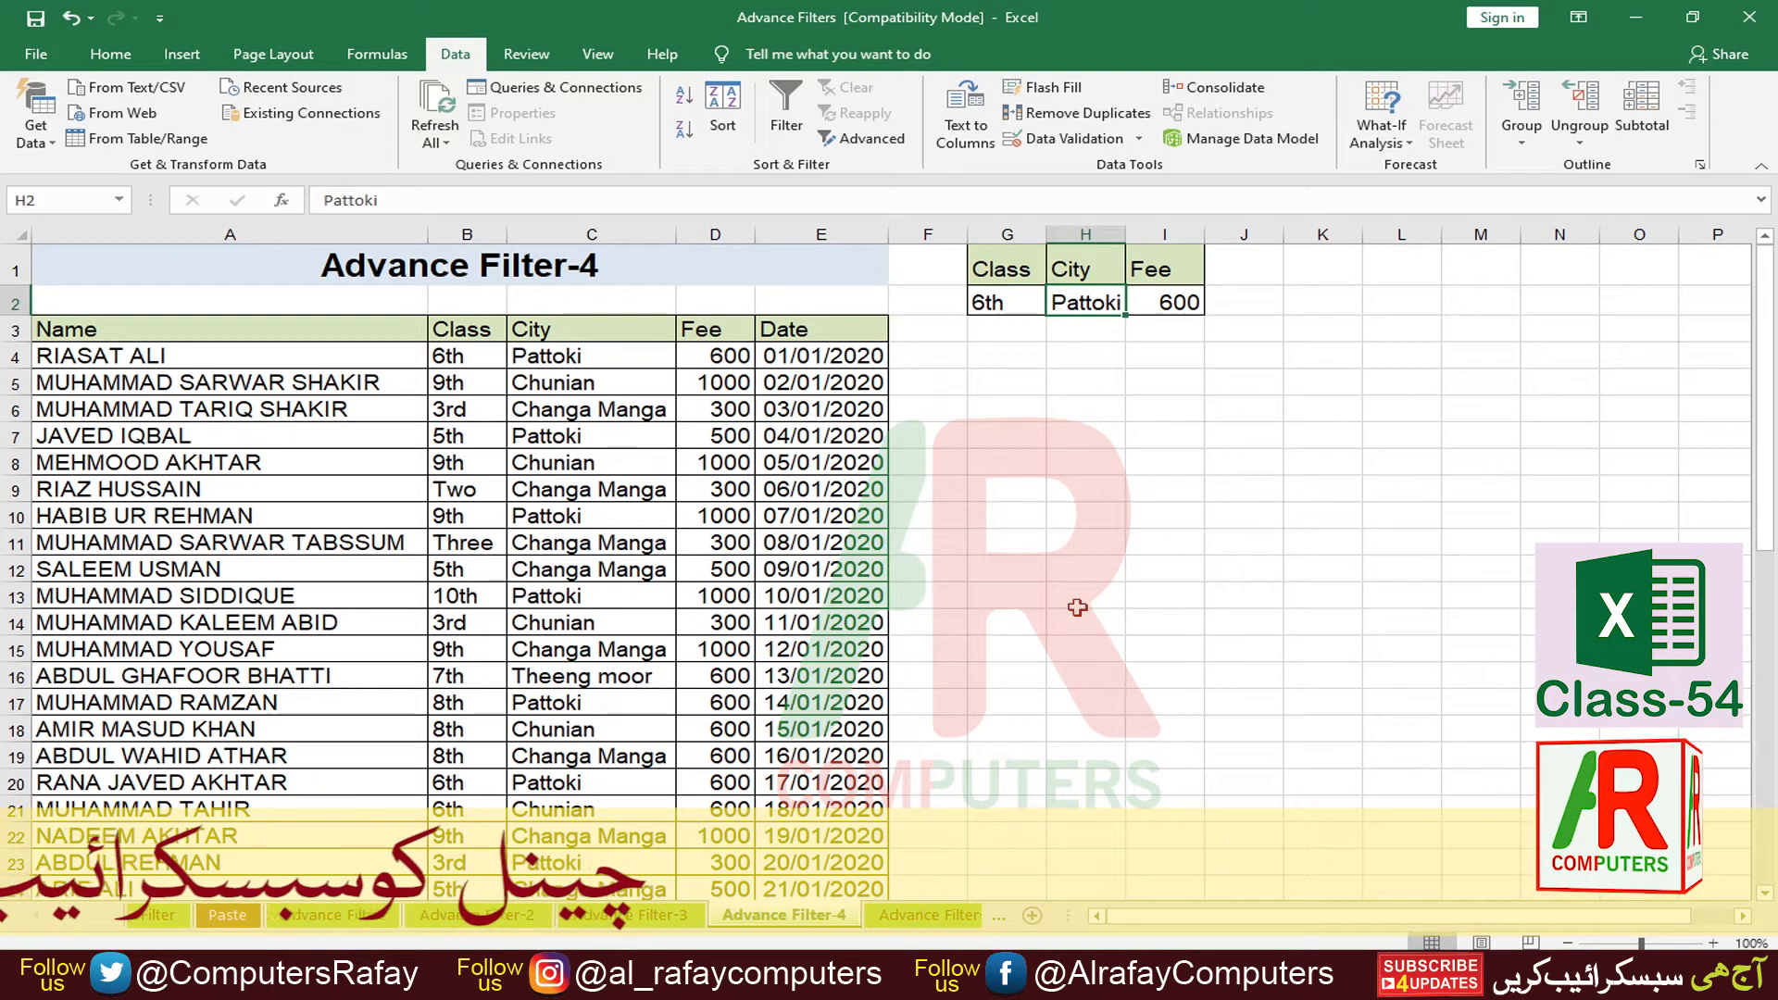
Step: Start an Advanced Filter on the student table with A3:E50 as the list range, checking that it covers all records
{"action": "left_click", "coordinate": [588, 604]}
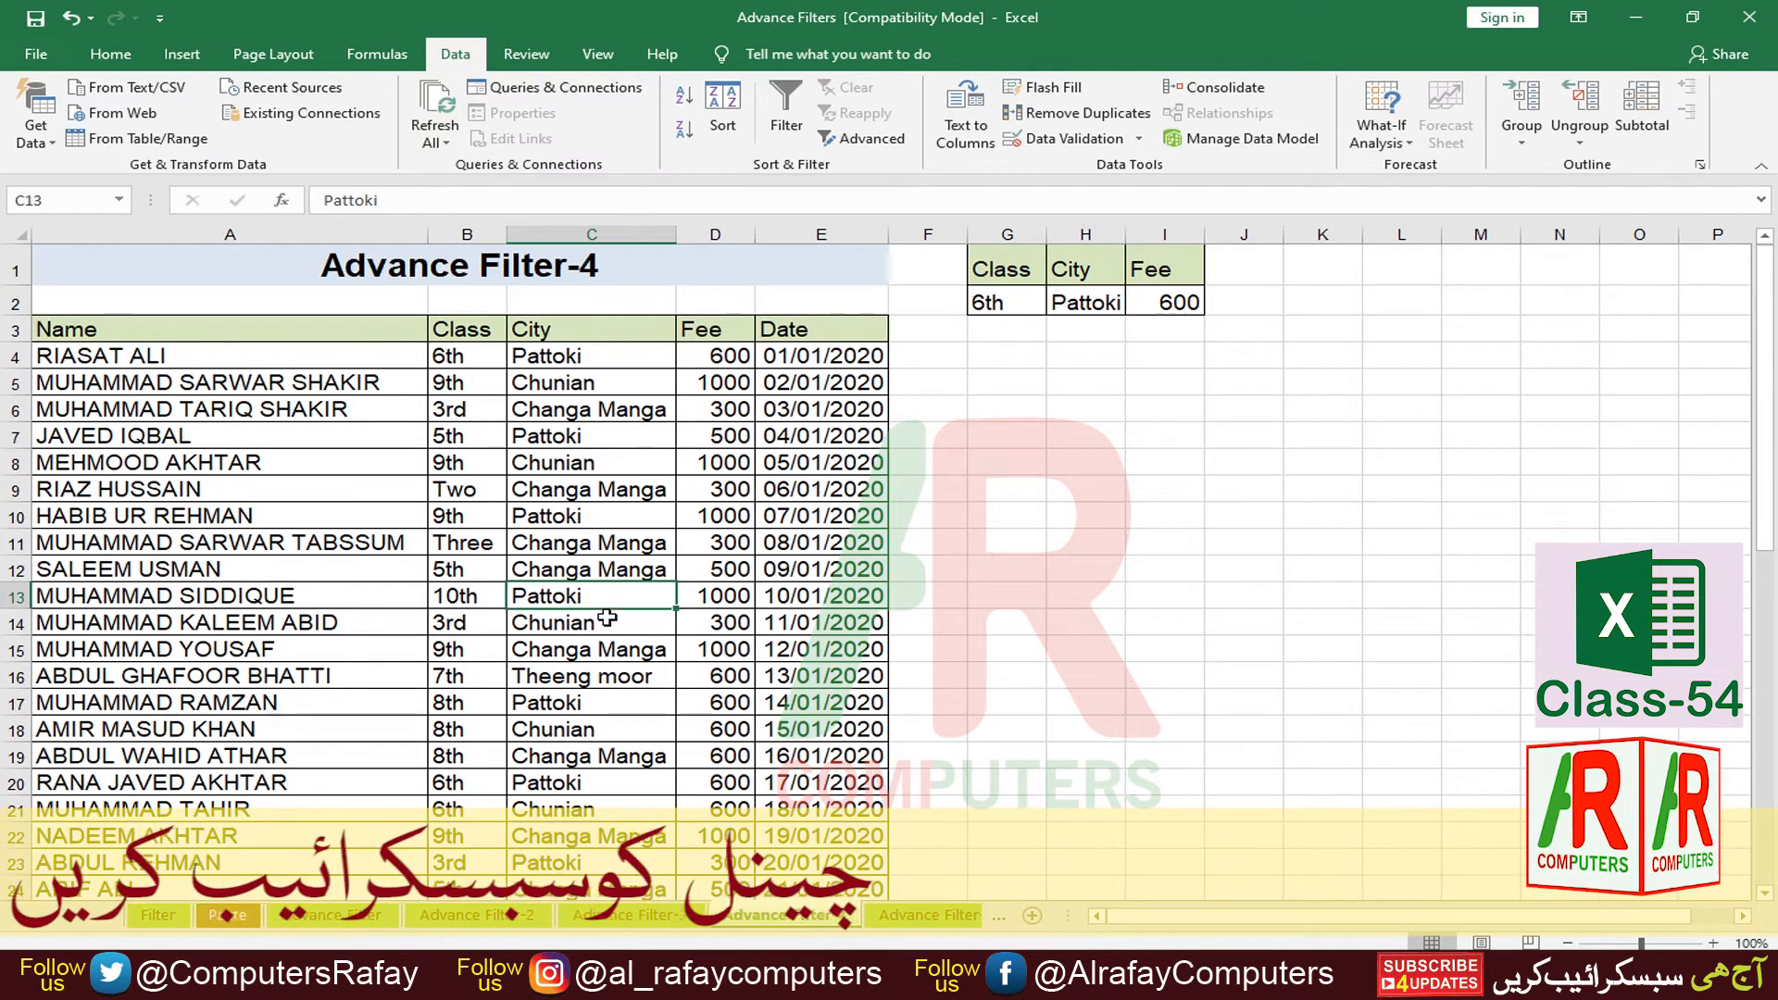
{"action": "left_click", "coordinate": [860, 139]}
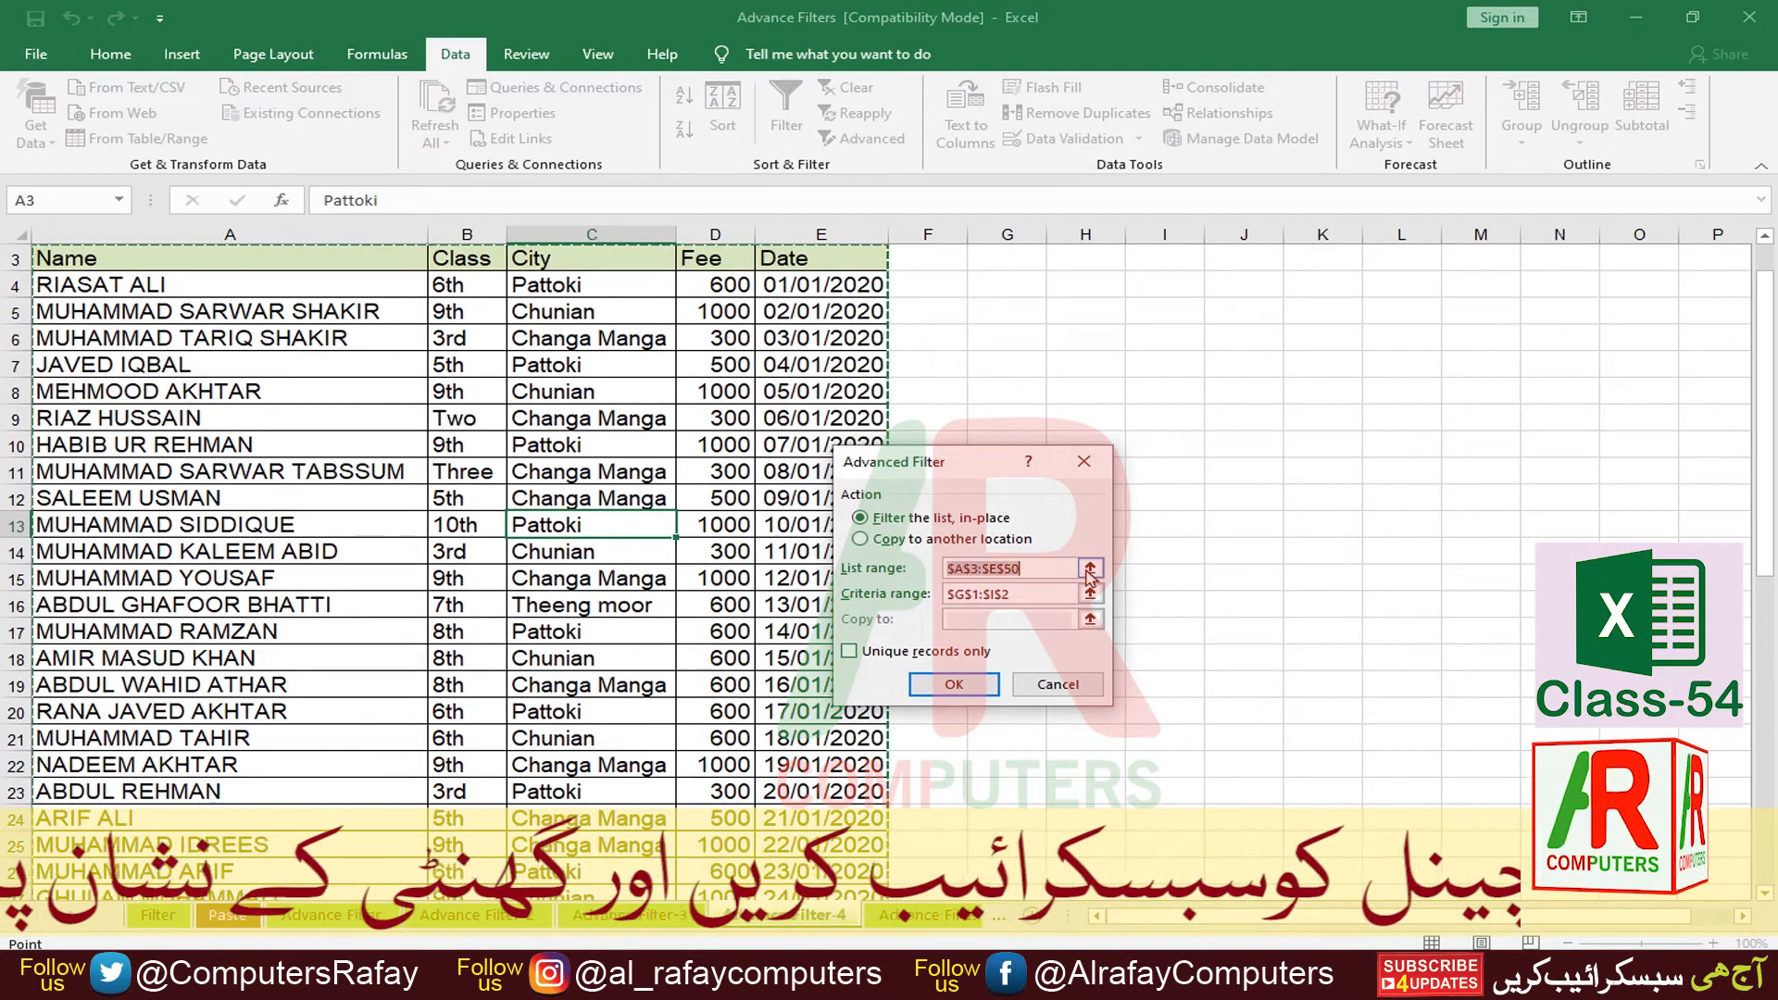
{"action": "scroll", "coordinate": [523, 713], "scroll_direction": "down", "scroll_amount": 6}
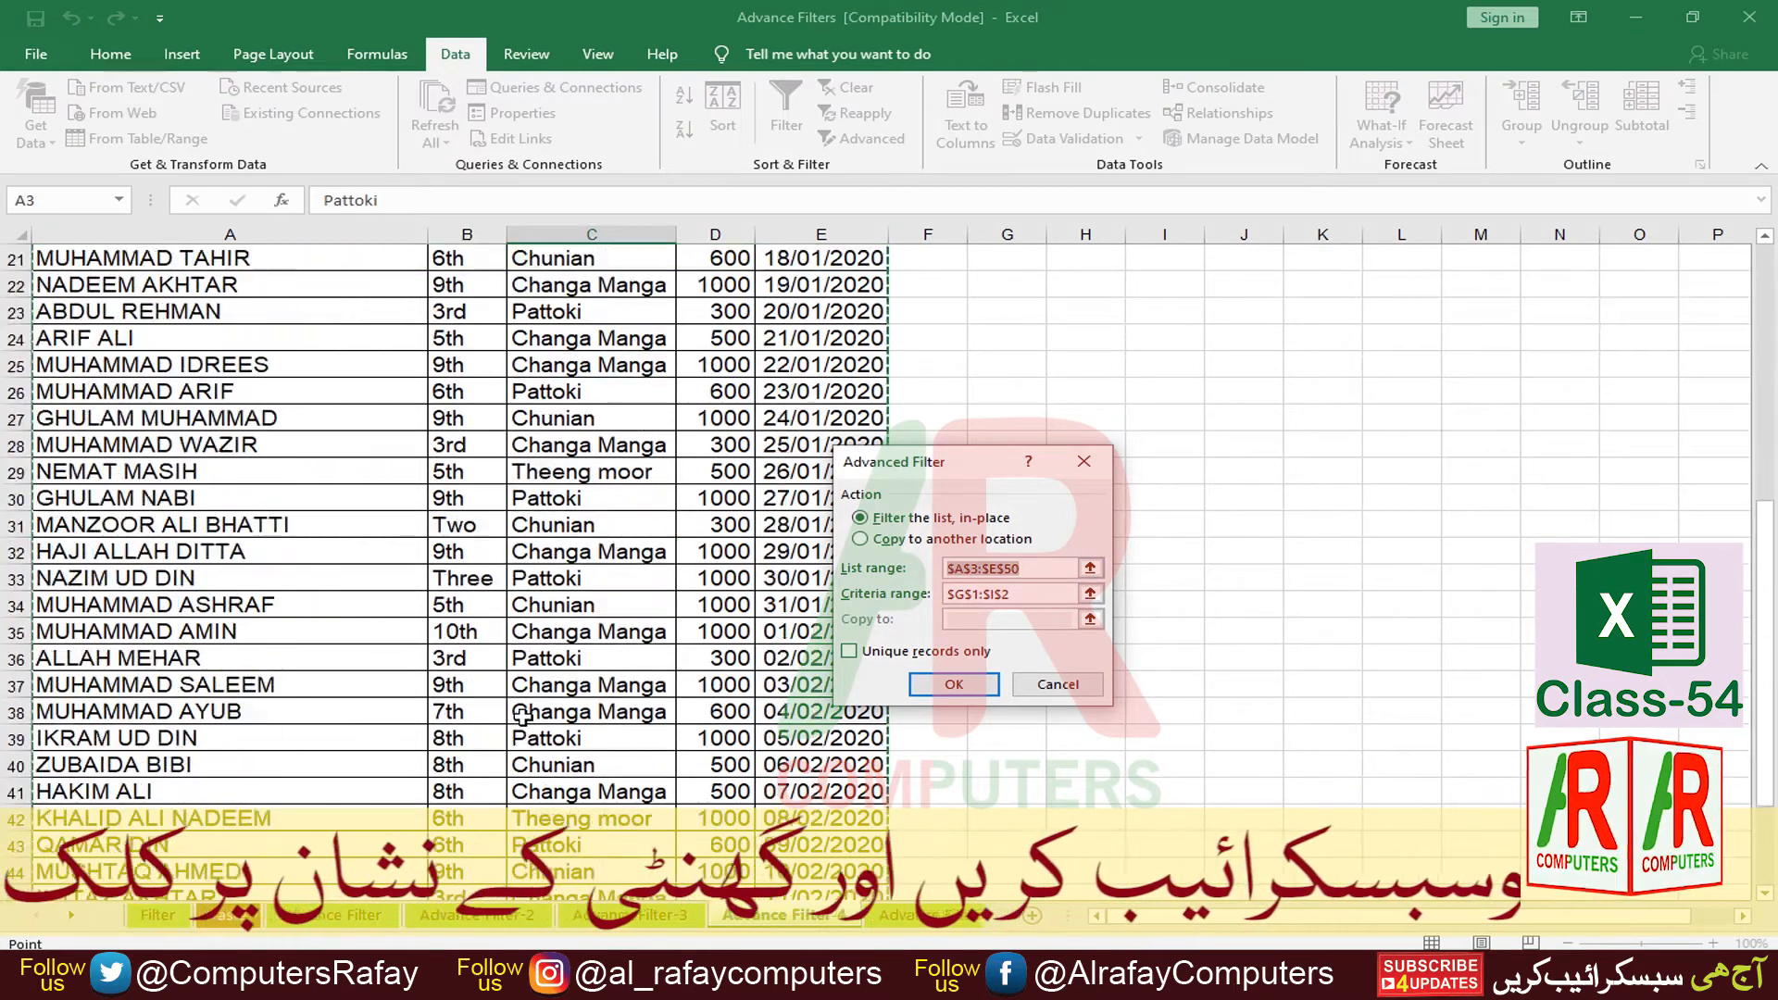
{"action": "scroll", "coordinate": [523, 713], "scroll_direction": "down", "scroll_amount": 4}
{"action": "scroll", "coordinate": [491, 648], "scroll_direction": "up", "scroll_amount": 10}
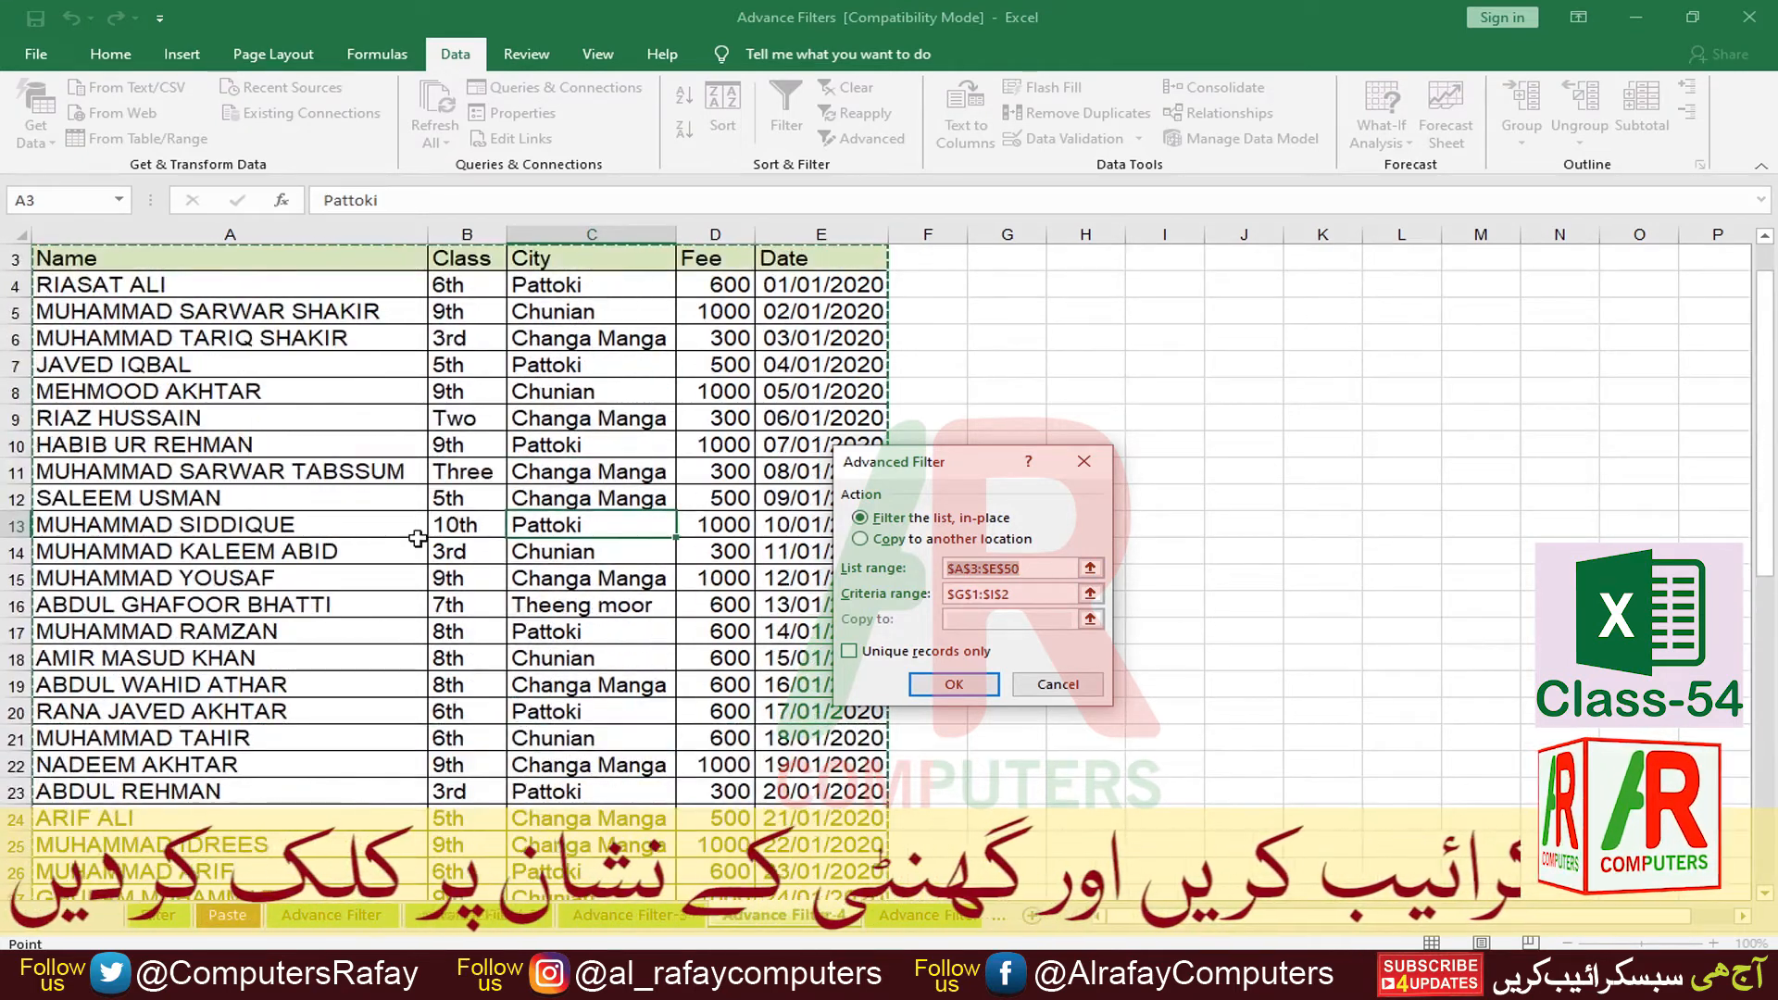
Step: Replace the criteria range with the Class, City and Fee criteria in G1:I2
{"action": "left_click", "coordinate": [1093, 595]}
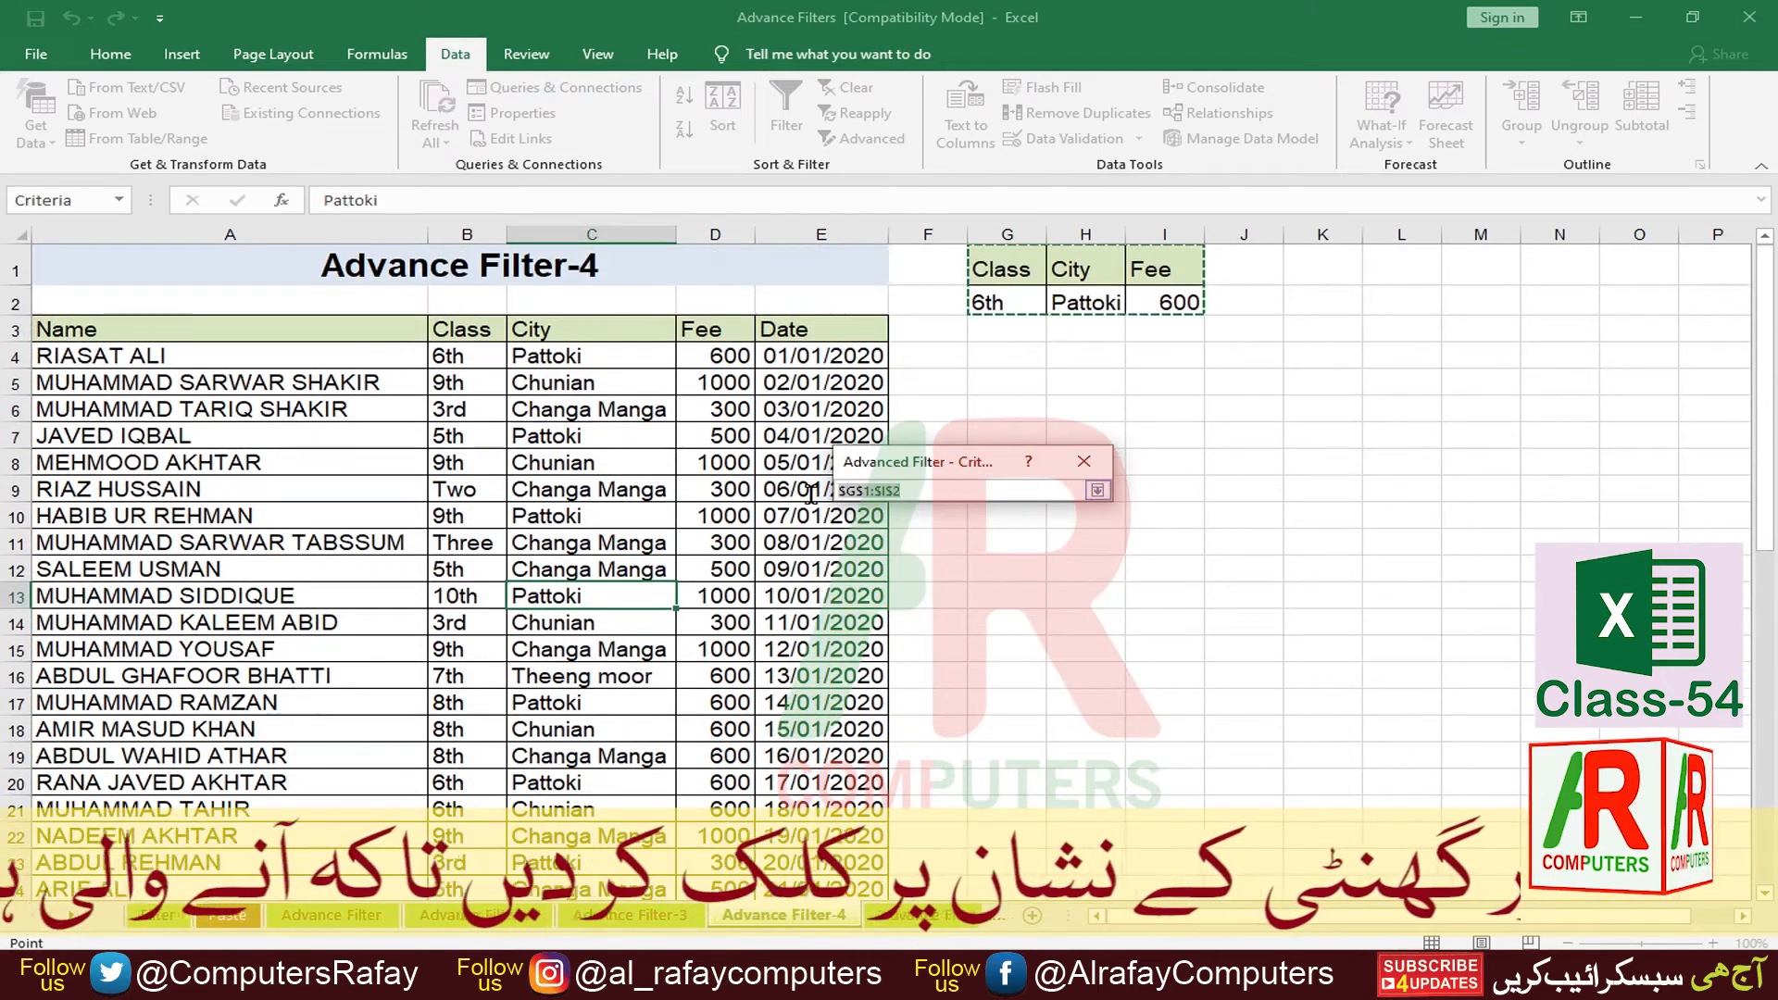
{"action": "key", "text": "BackSpace"}
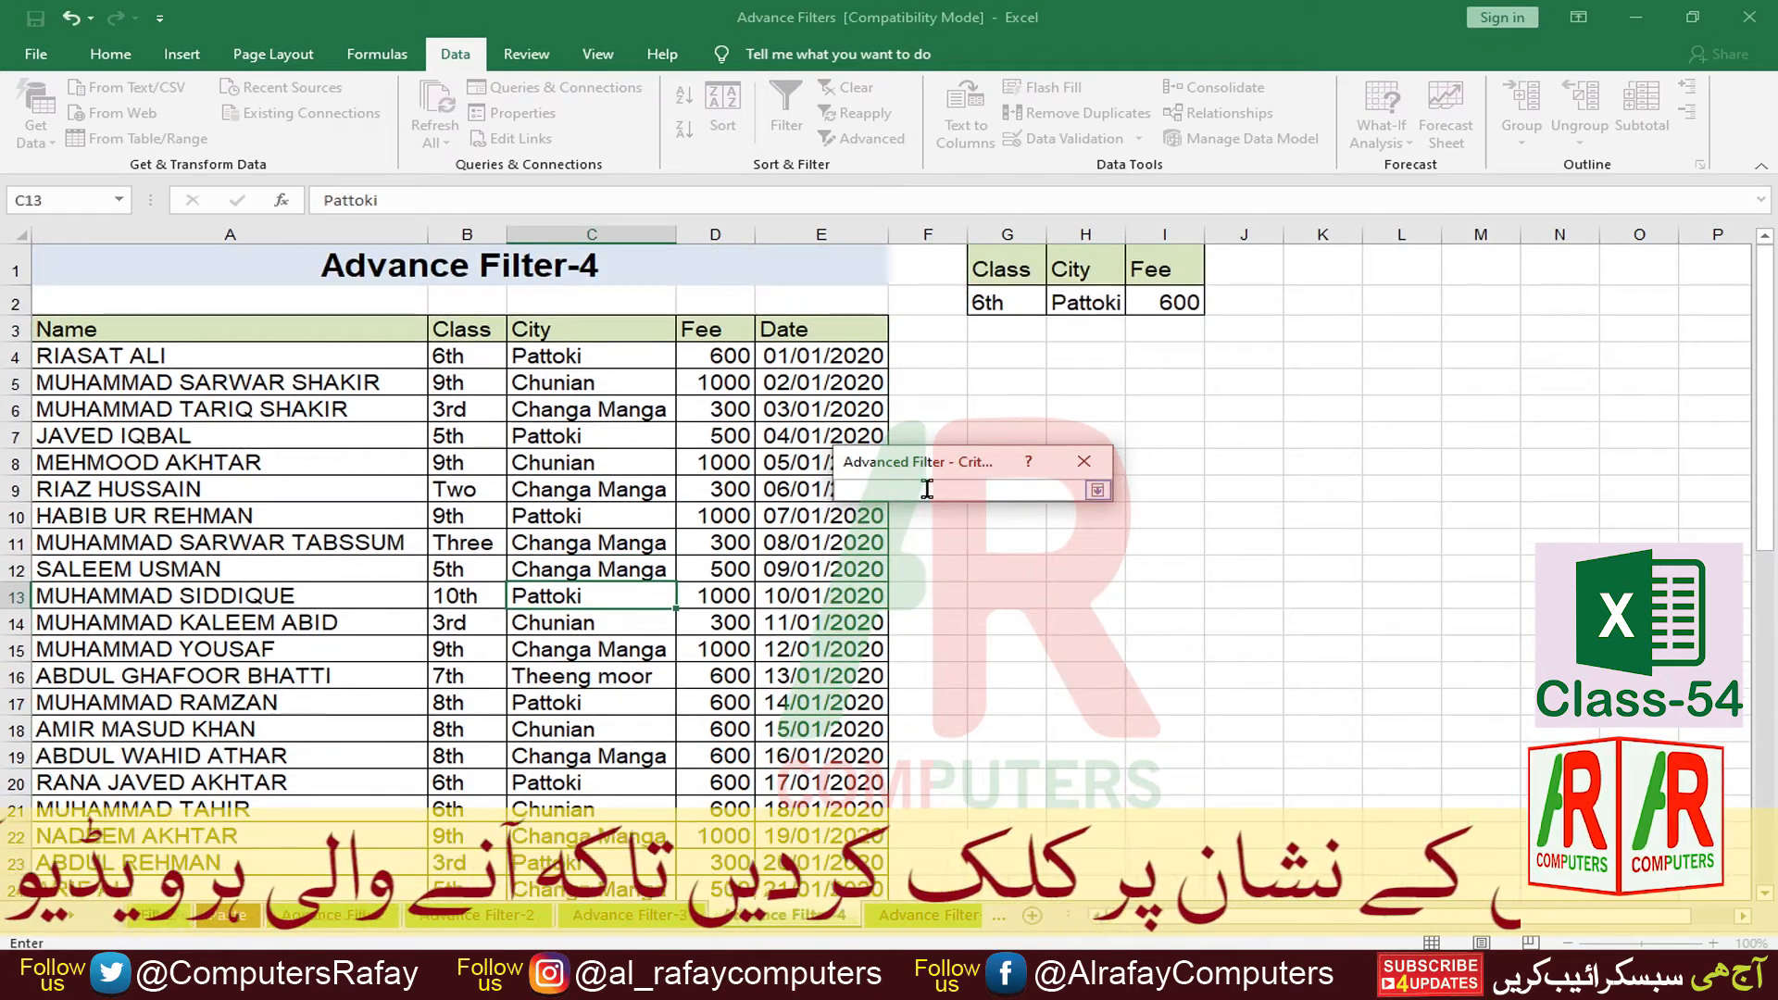
{"action": "left_click_drag", "start_coordinate": [940, 468], "coordinate": [955, 494]}
{"action": "left_click_drag", "start_coordinate": [1008, 268], "coordinate": [1195, 304]}
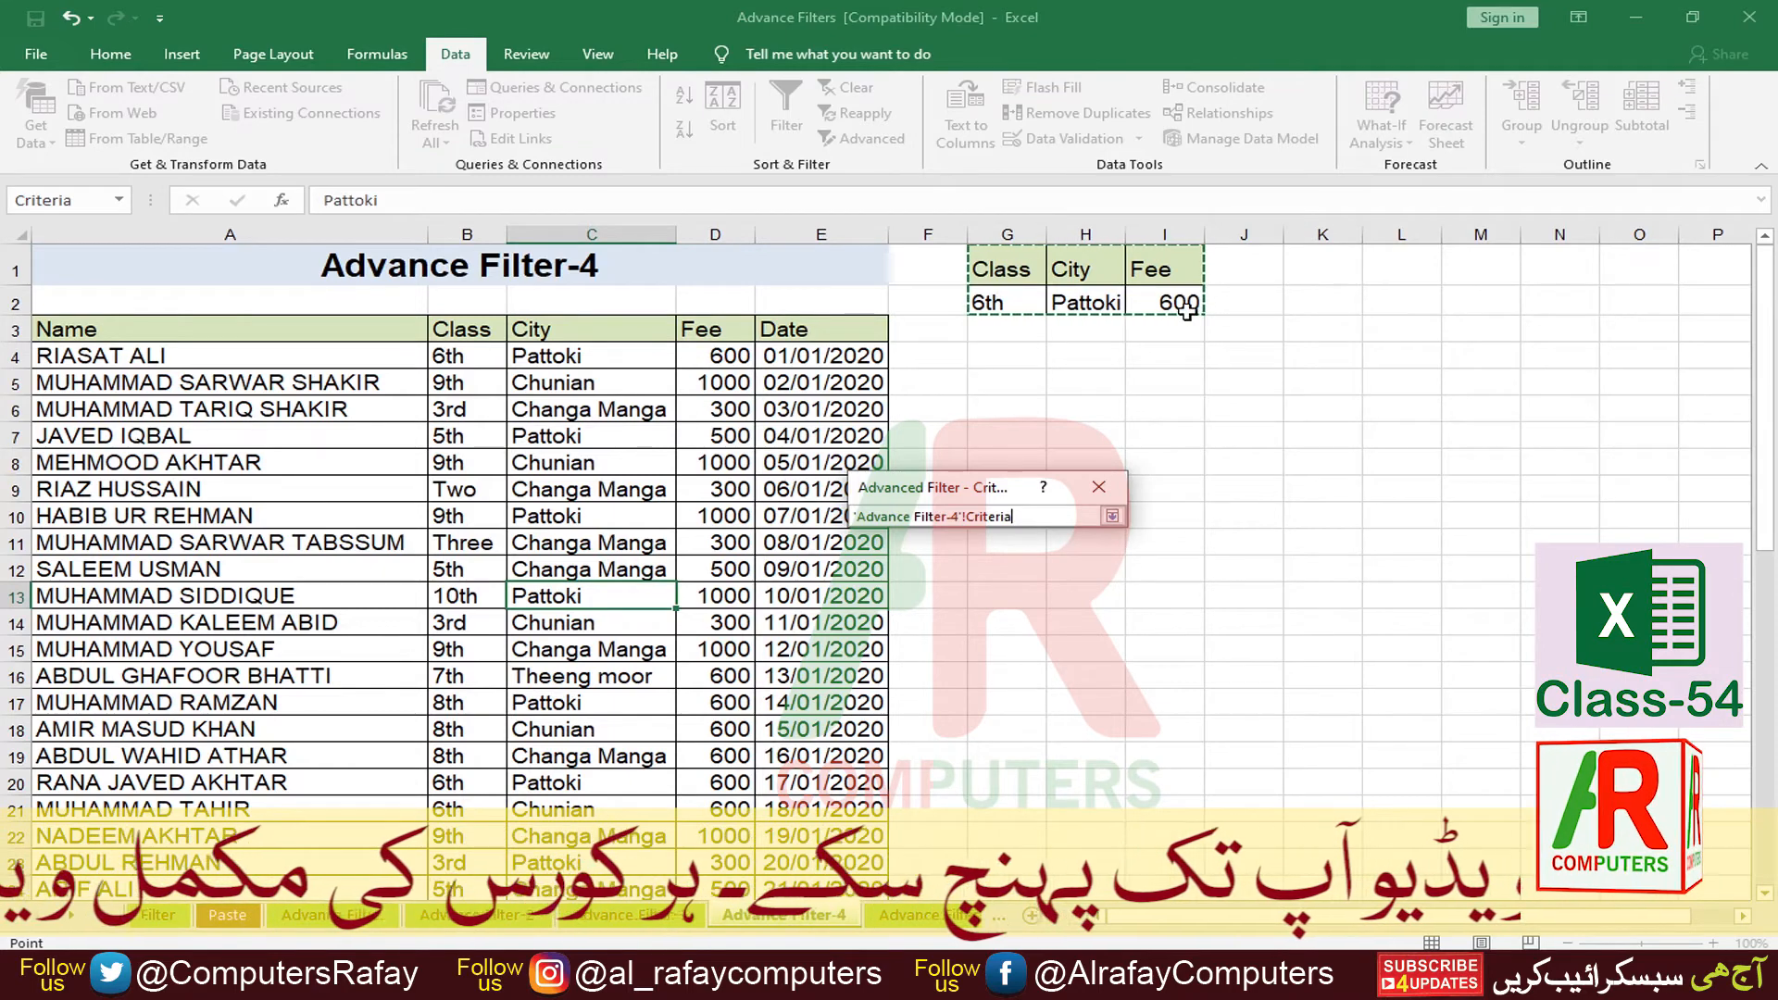
{"action": "left_click", "coordinate": [1112, 516]}
Step: Set the filter to copy to another location, choose cell J6 as the destination, and run it
{"action": "left_click", "coordinate": [876, 566]}
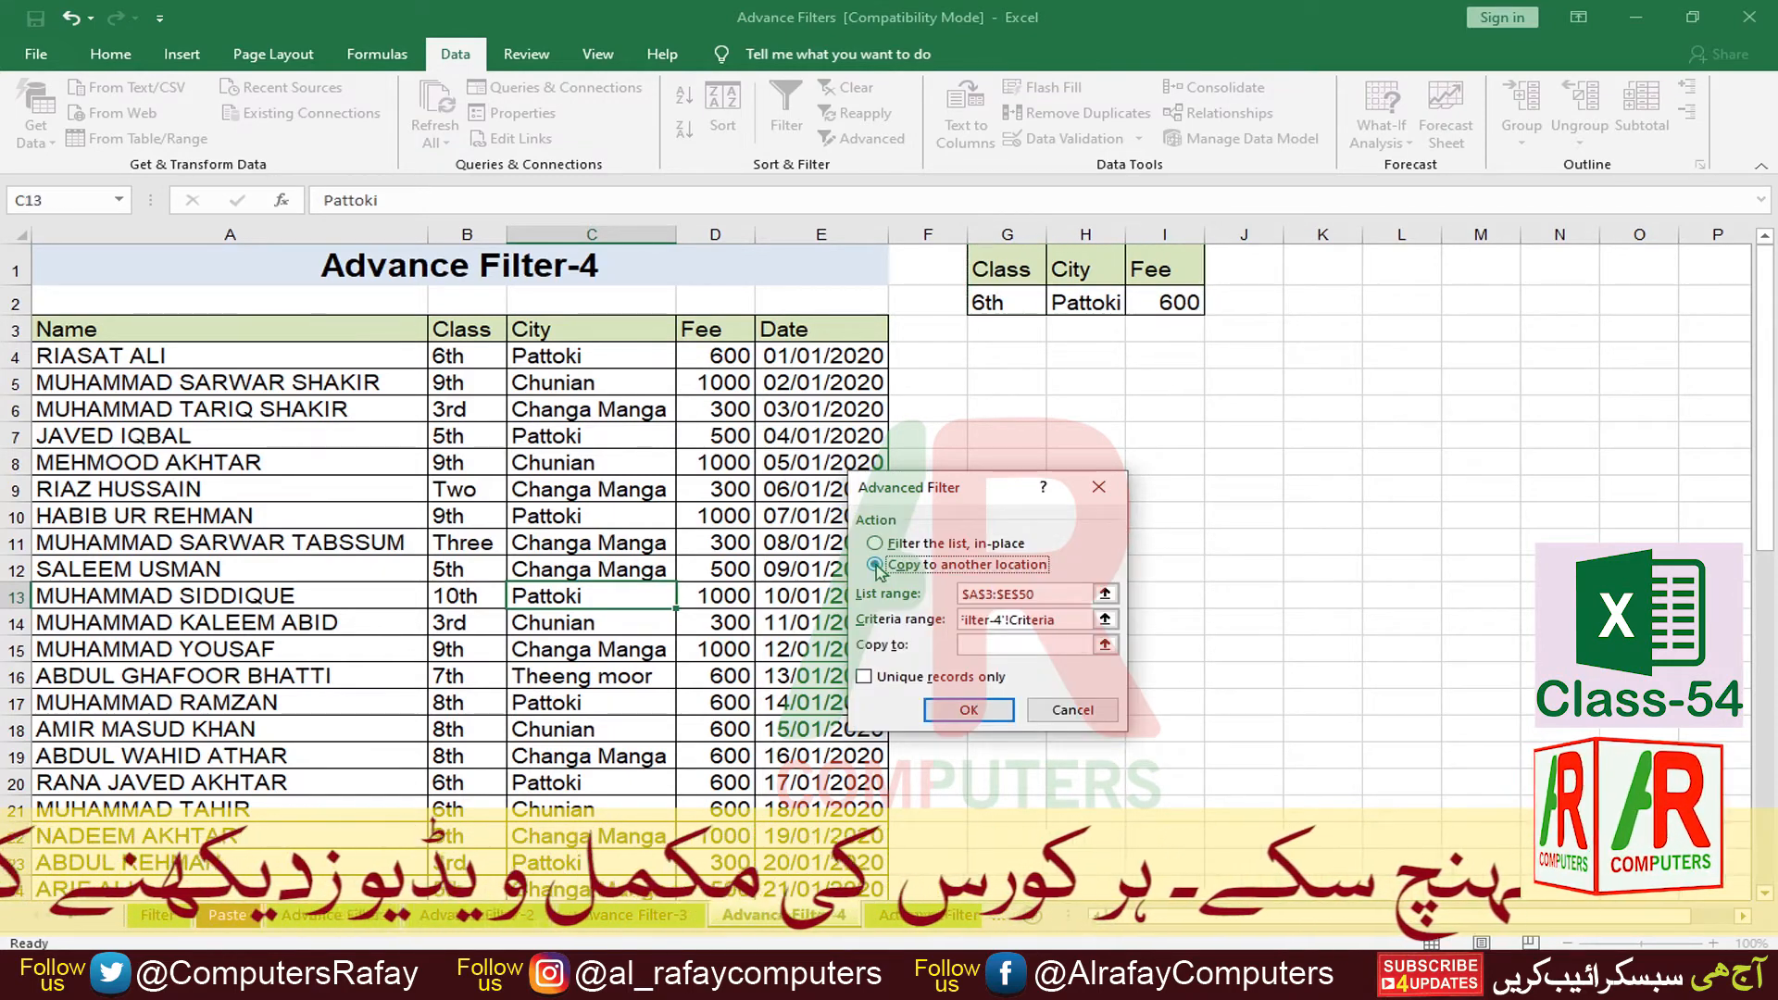
{"action": "left_click", "coordinate": [1073, 646]}
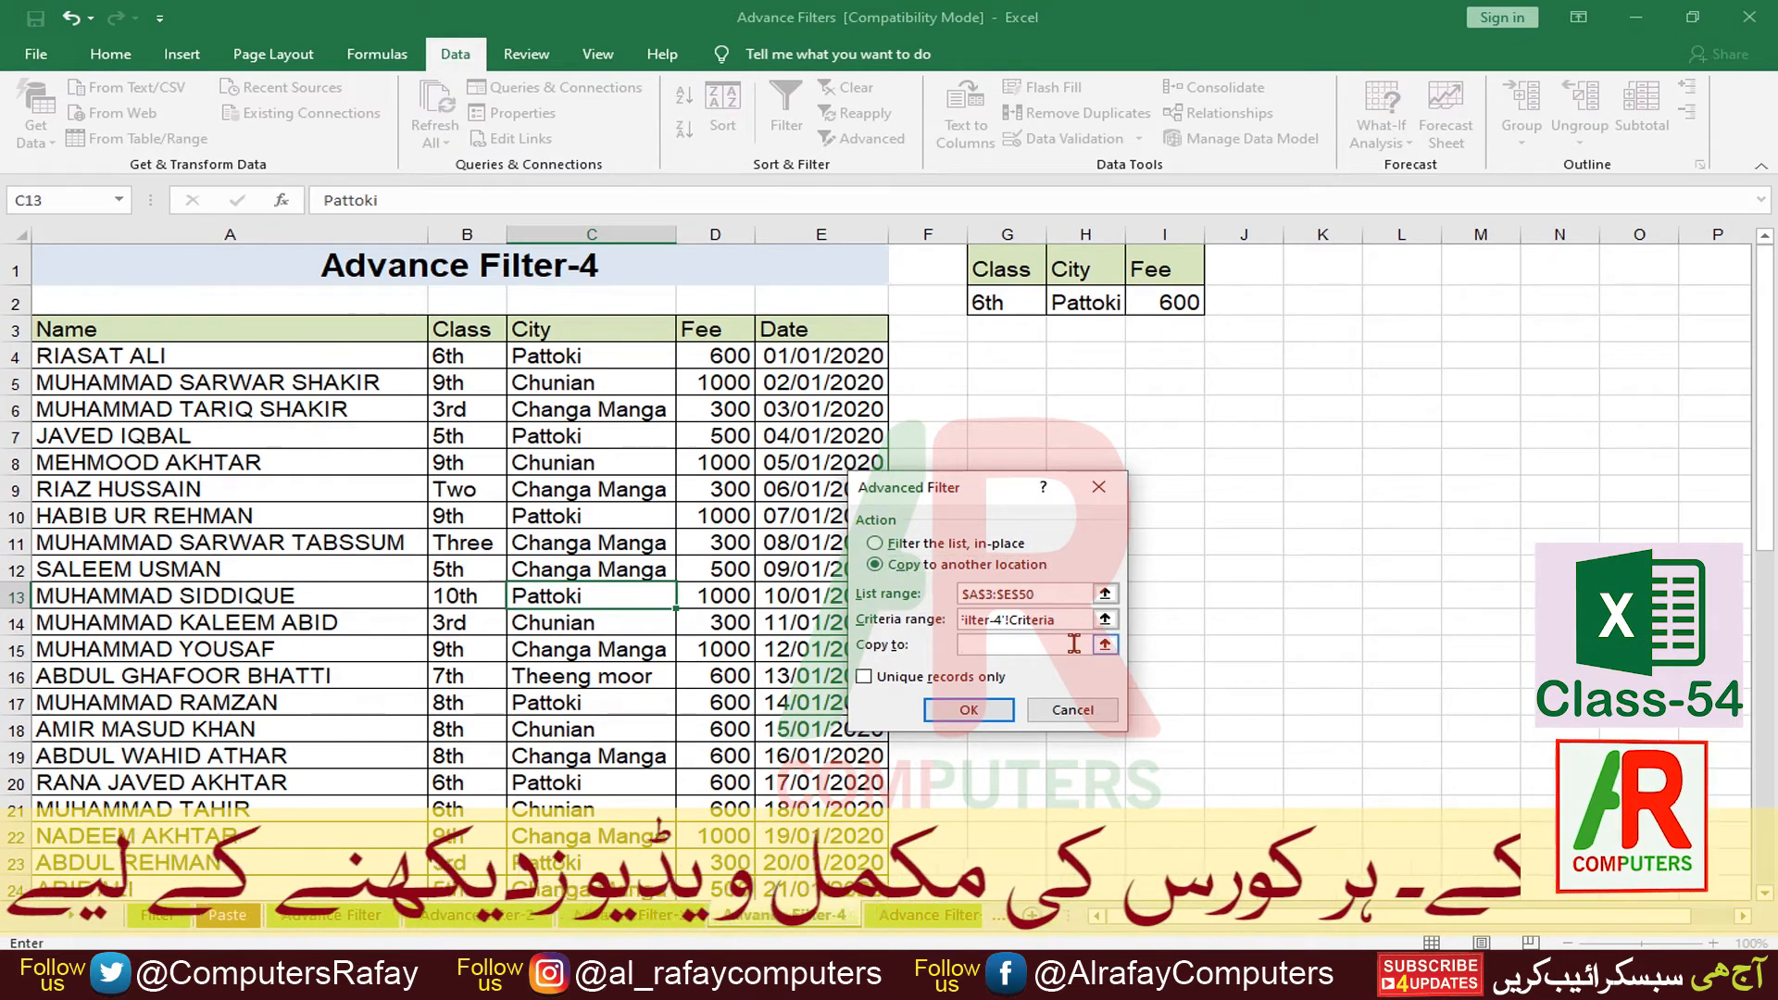
{"action": "left_click", "coordinate": [1260, 414]}
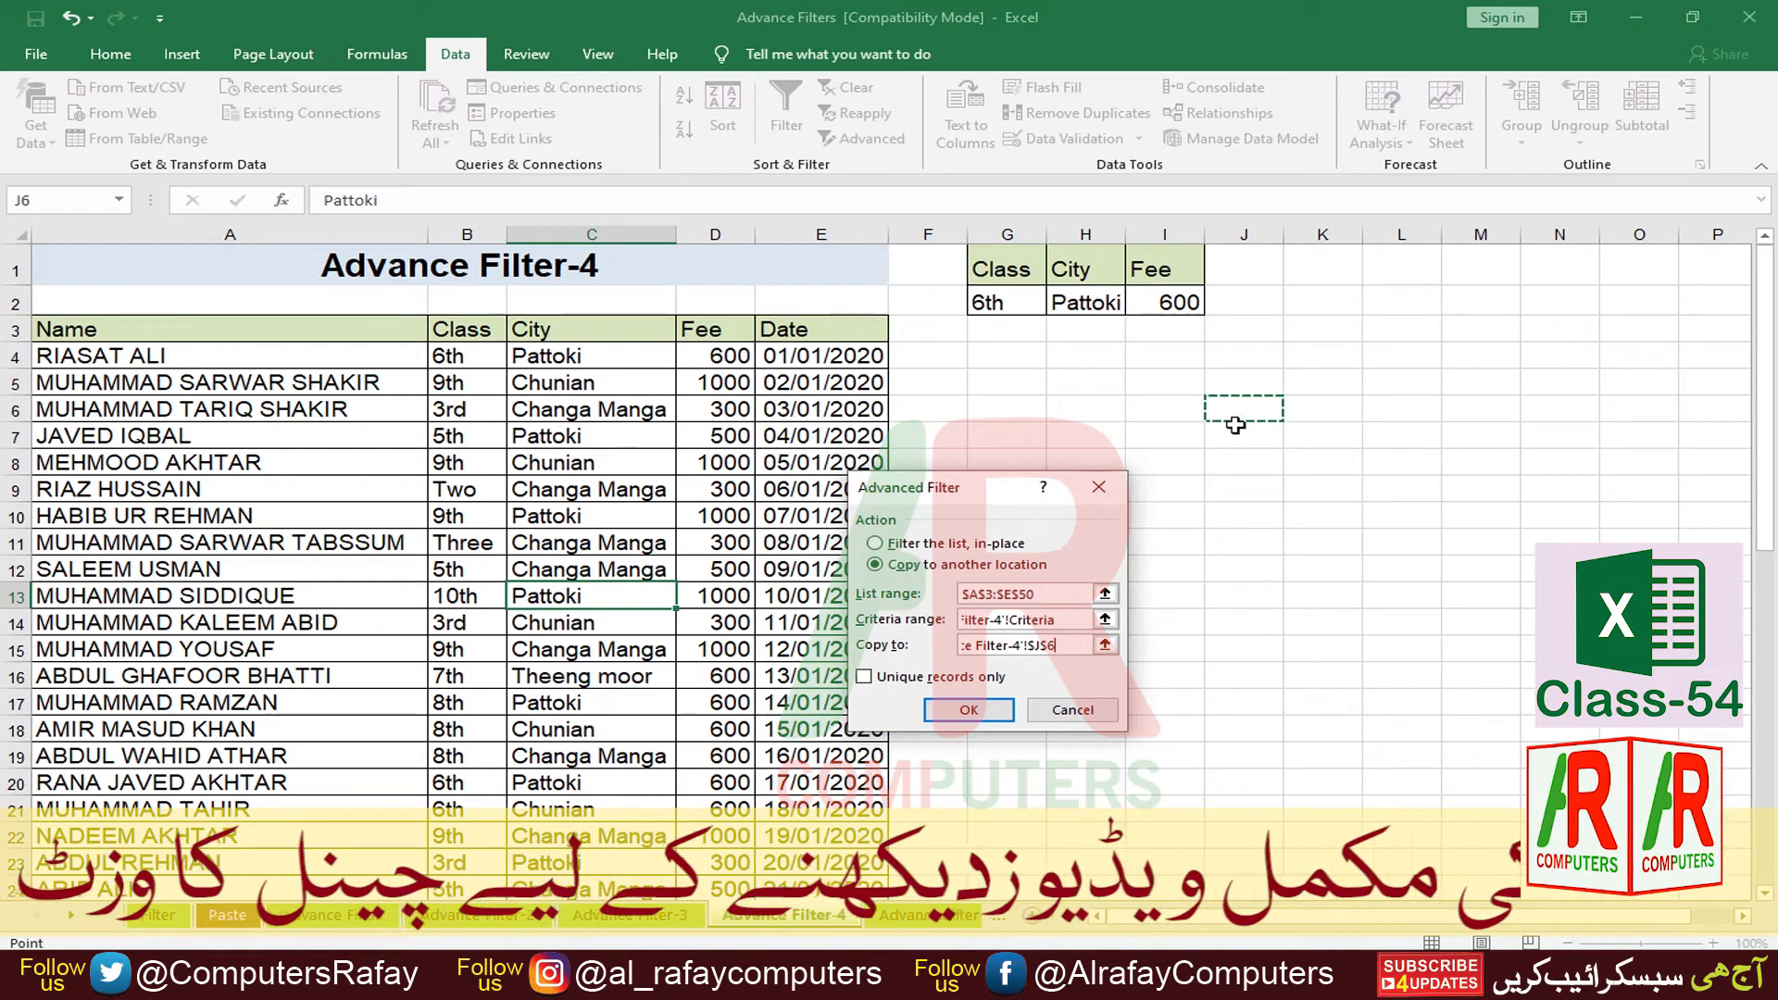
{"action": "left_click", "coordinate": [963, 708]}
Step: AutoFit columns J to N of the extracted class, city and fee records
{"action": "left_click_drag", "start_coordinate": [1246, 235], "coordinate": [1597, 232]}
{"action": "double_click", "coordinate": [1596, 231]}
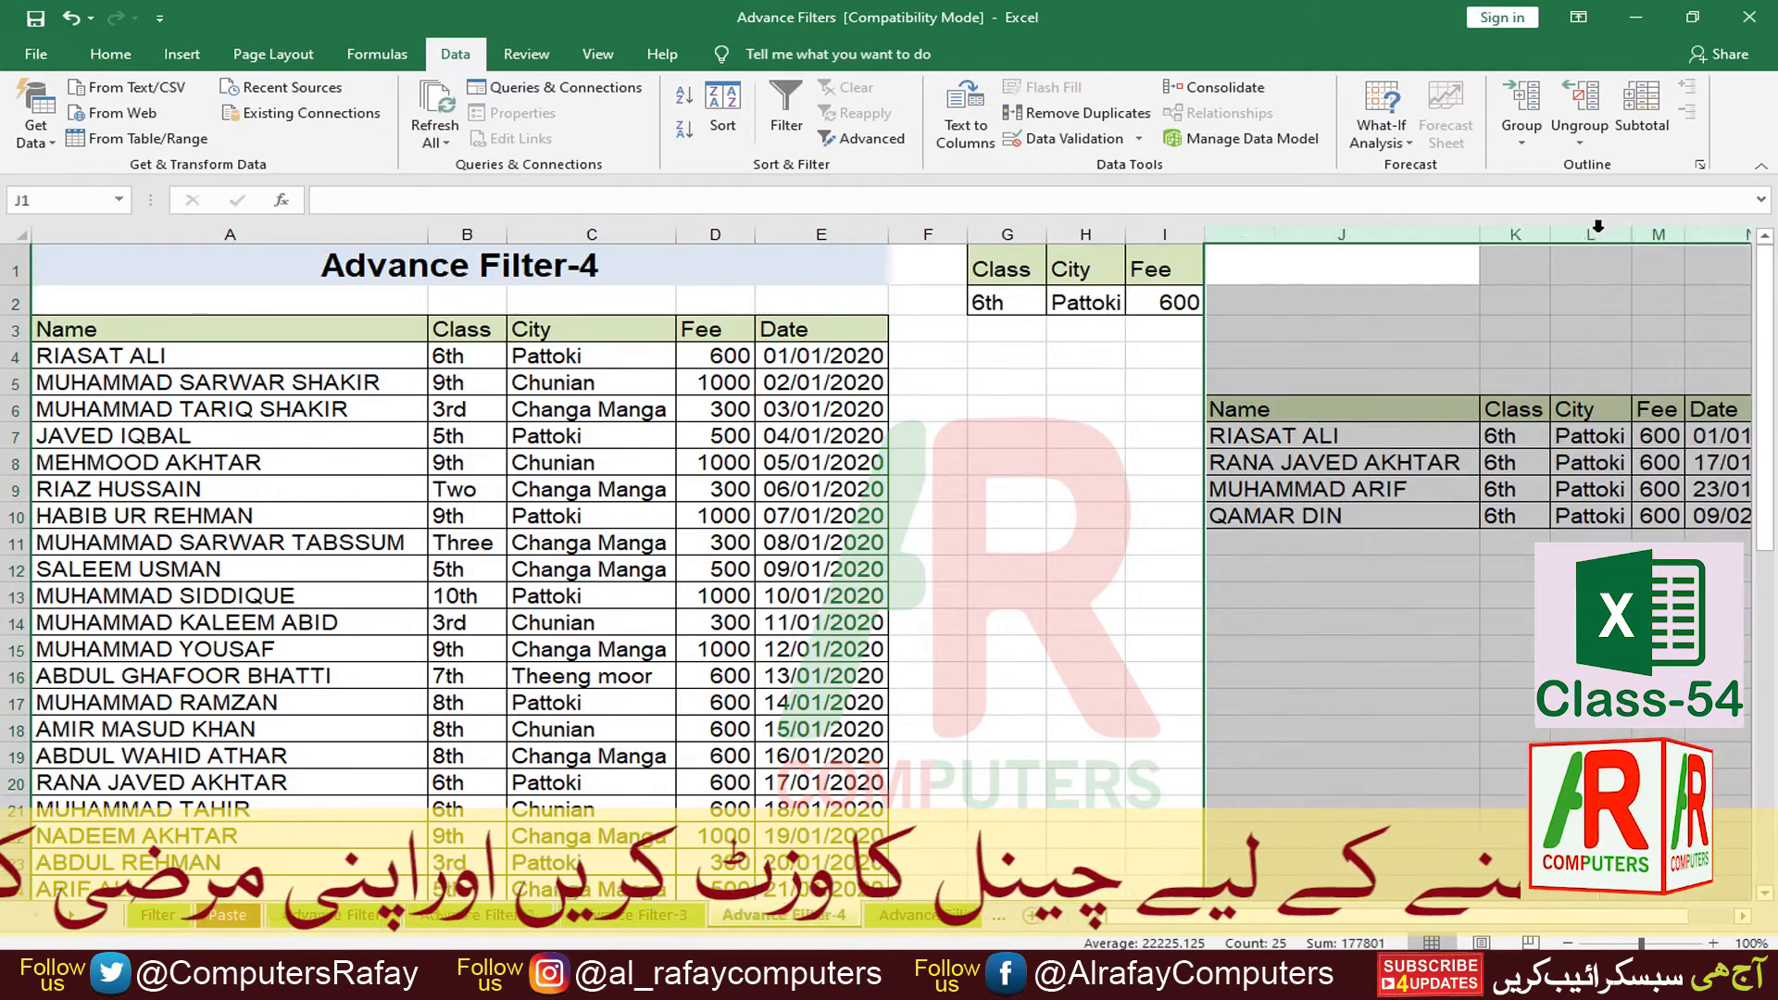
{"action": "scroll", "coordinate": [1223, 921], "scroll_direction": "right", "scroll_amount": 1}
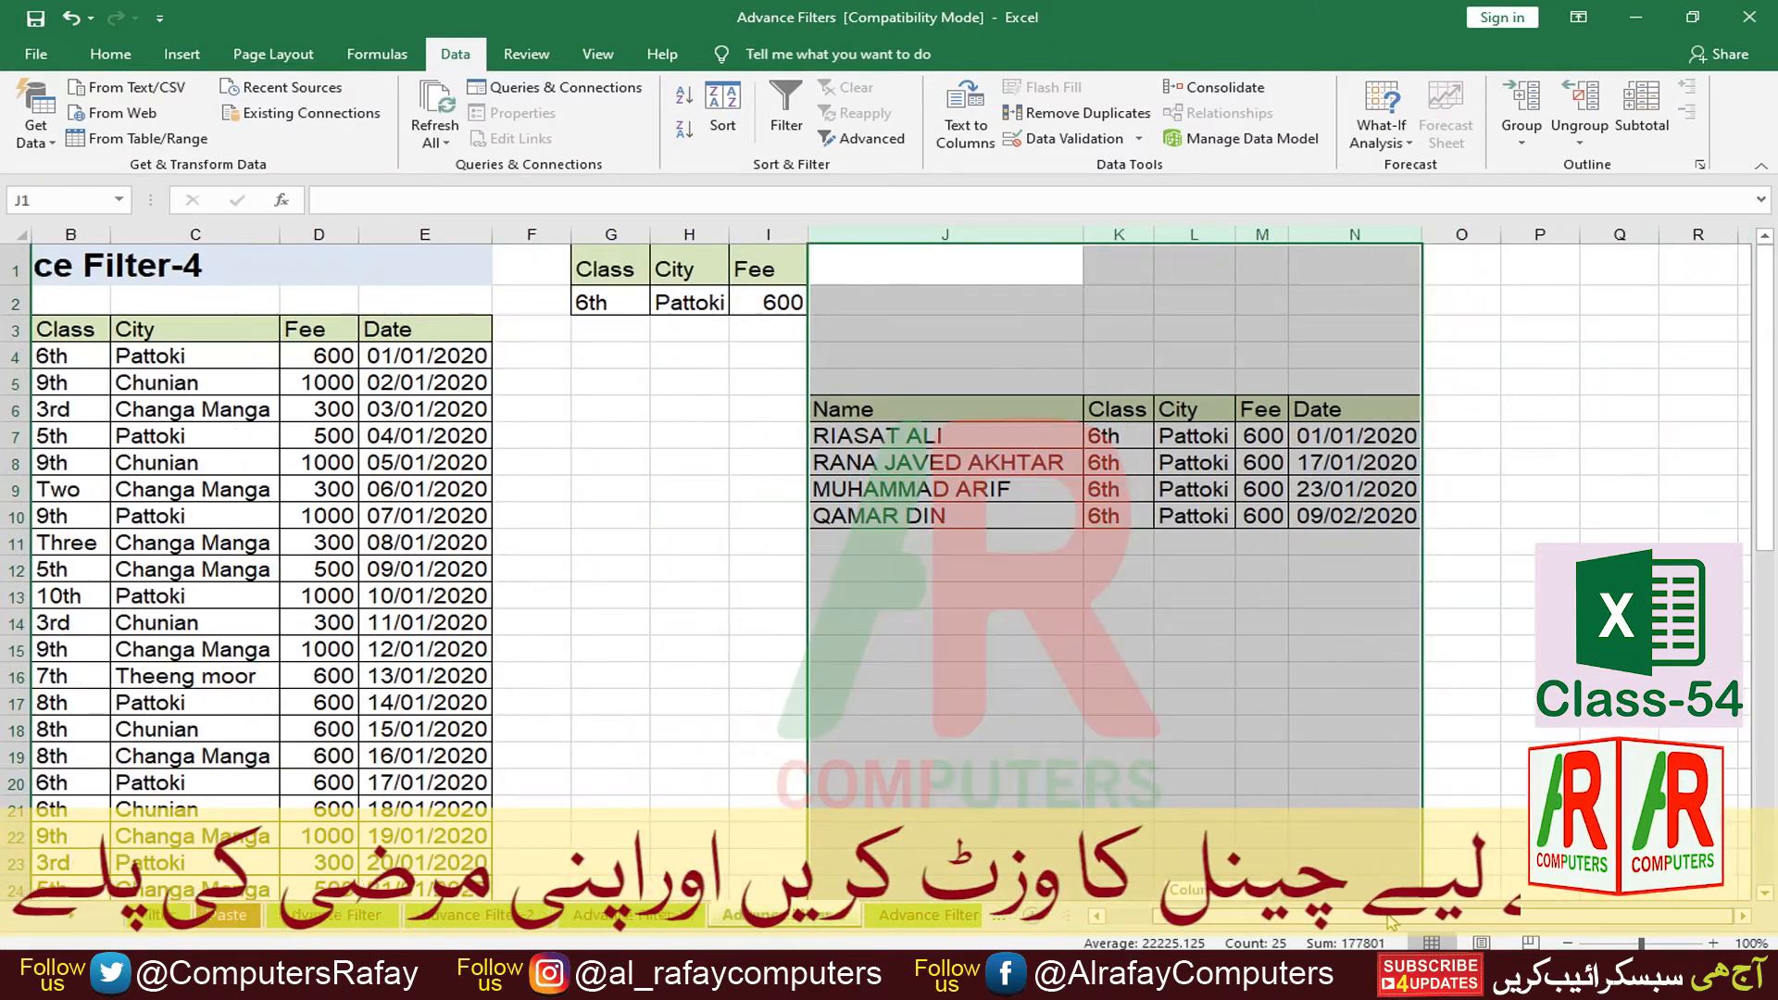
{"action": "left_click", "coordinate": [1181, 701]}
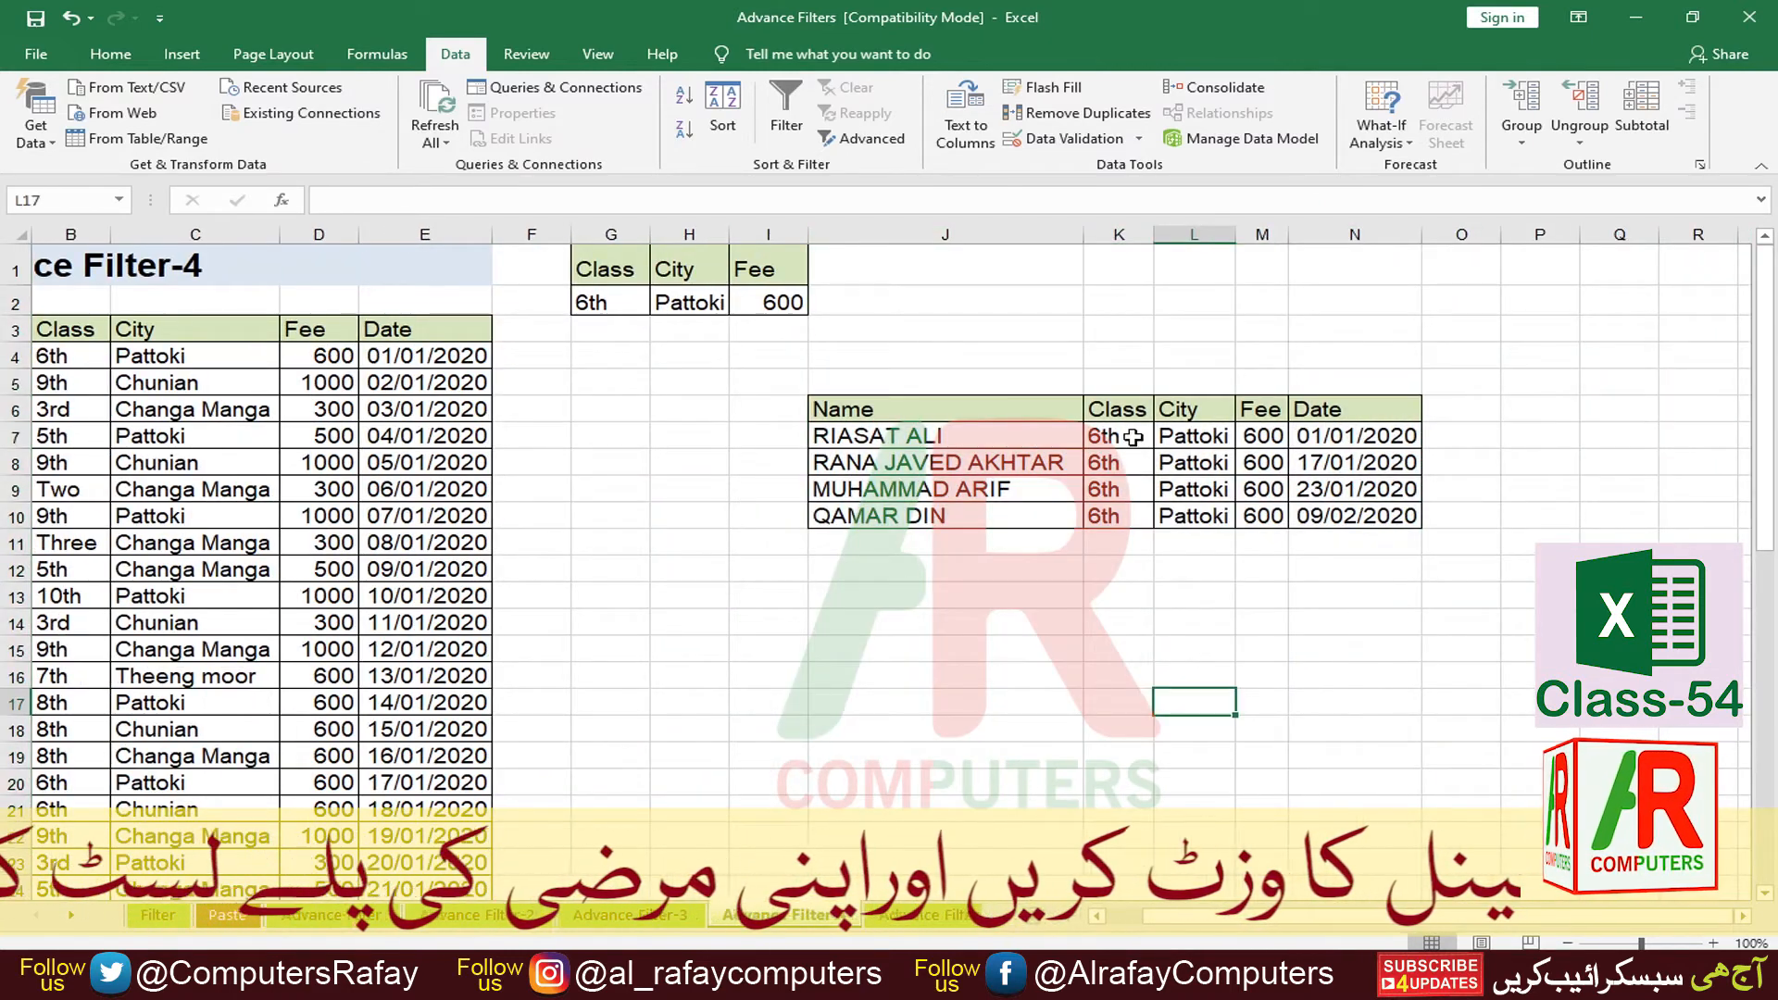
Step: Check the Class, City and Fee values of the extracted records in K7:M10 against the criteria
{"action": "left_click_drag", "start_coordinate": [1104, 435], "coordinate": [1107, 517]}
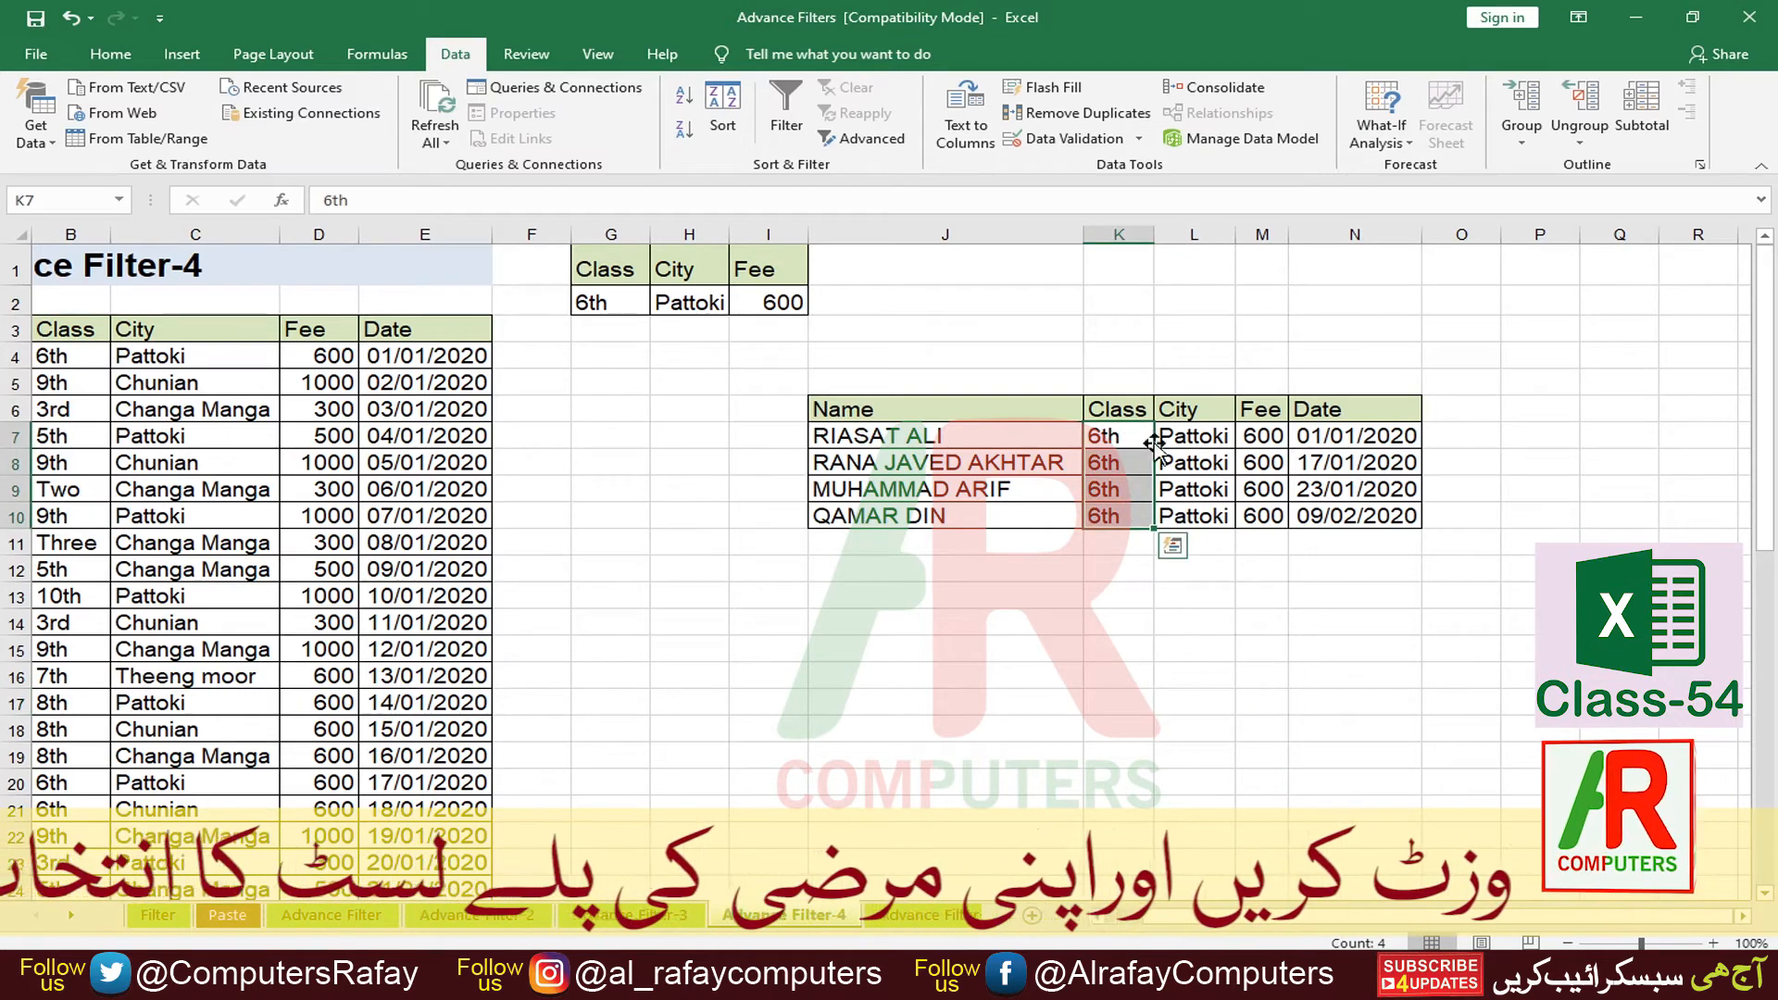
{"action": "left_click_drag", "start_coordinate": [1194, 436], "coordinate": [1194, 517]}
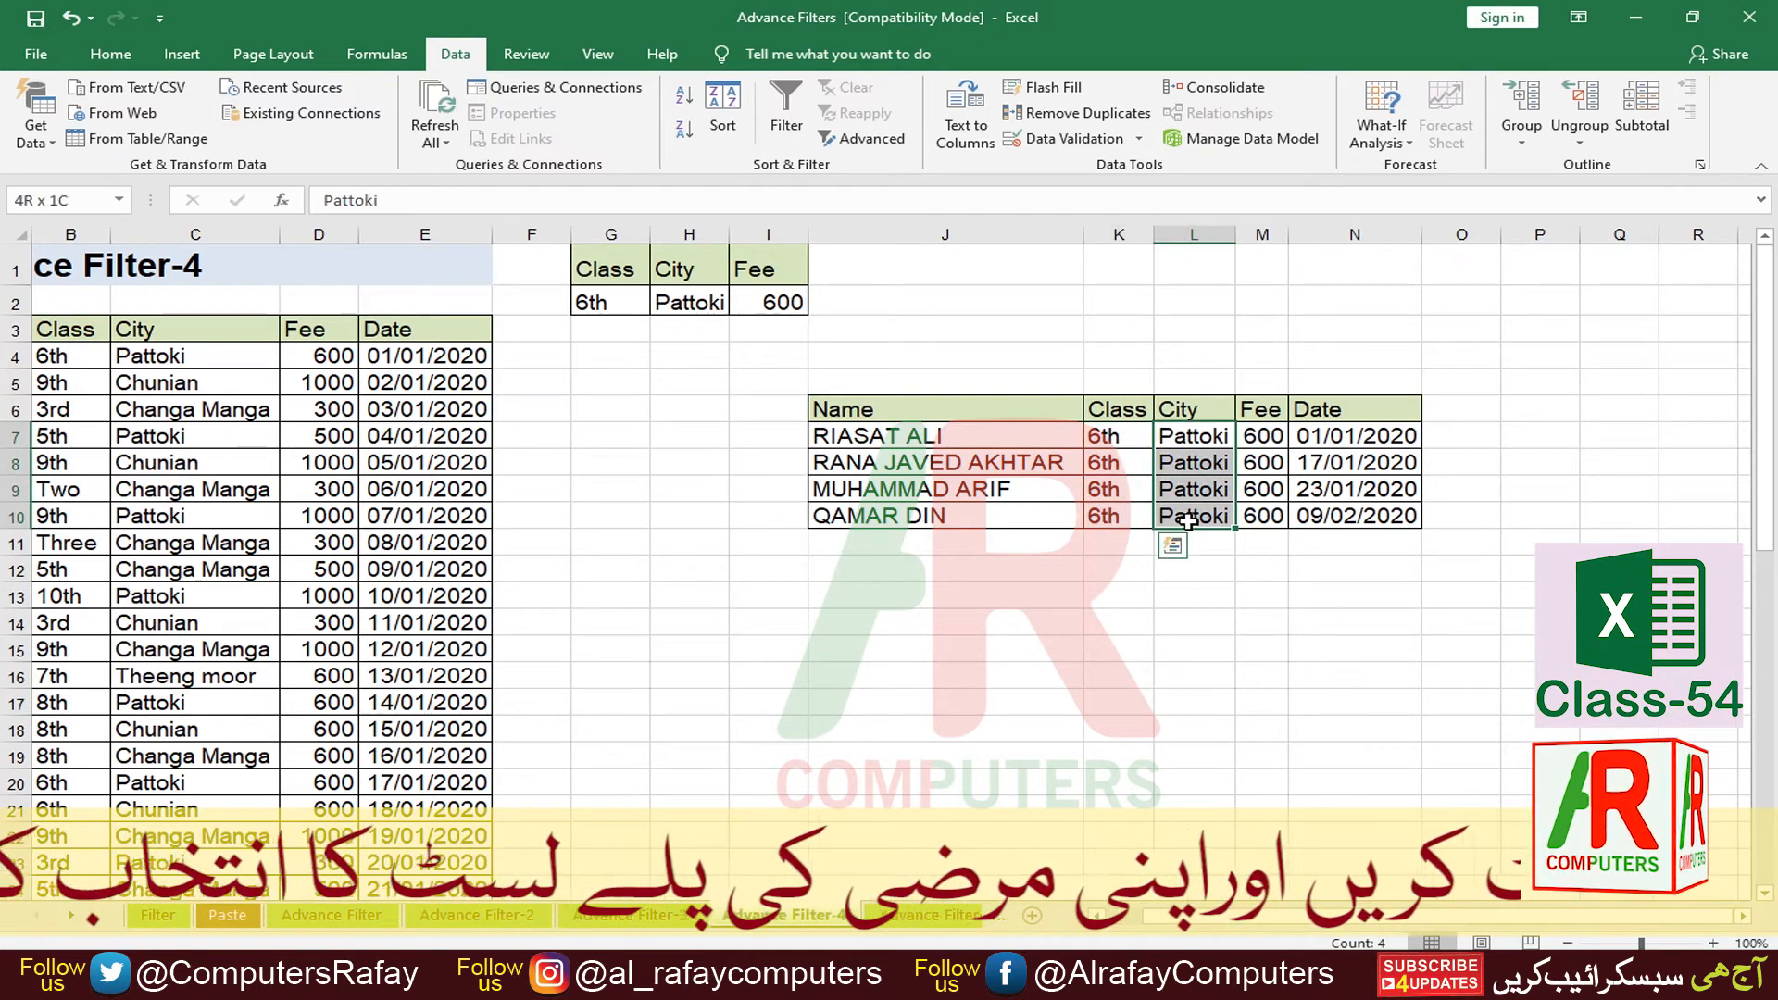
{"action": "left_click", "coordinate": [781, 304]}
{"action": "left_click_drag", "start_coordinate": [1262, 437], "coordinate": [1261, 491]}
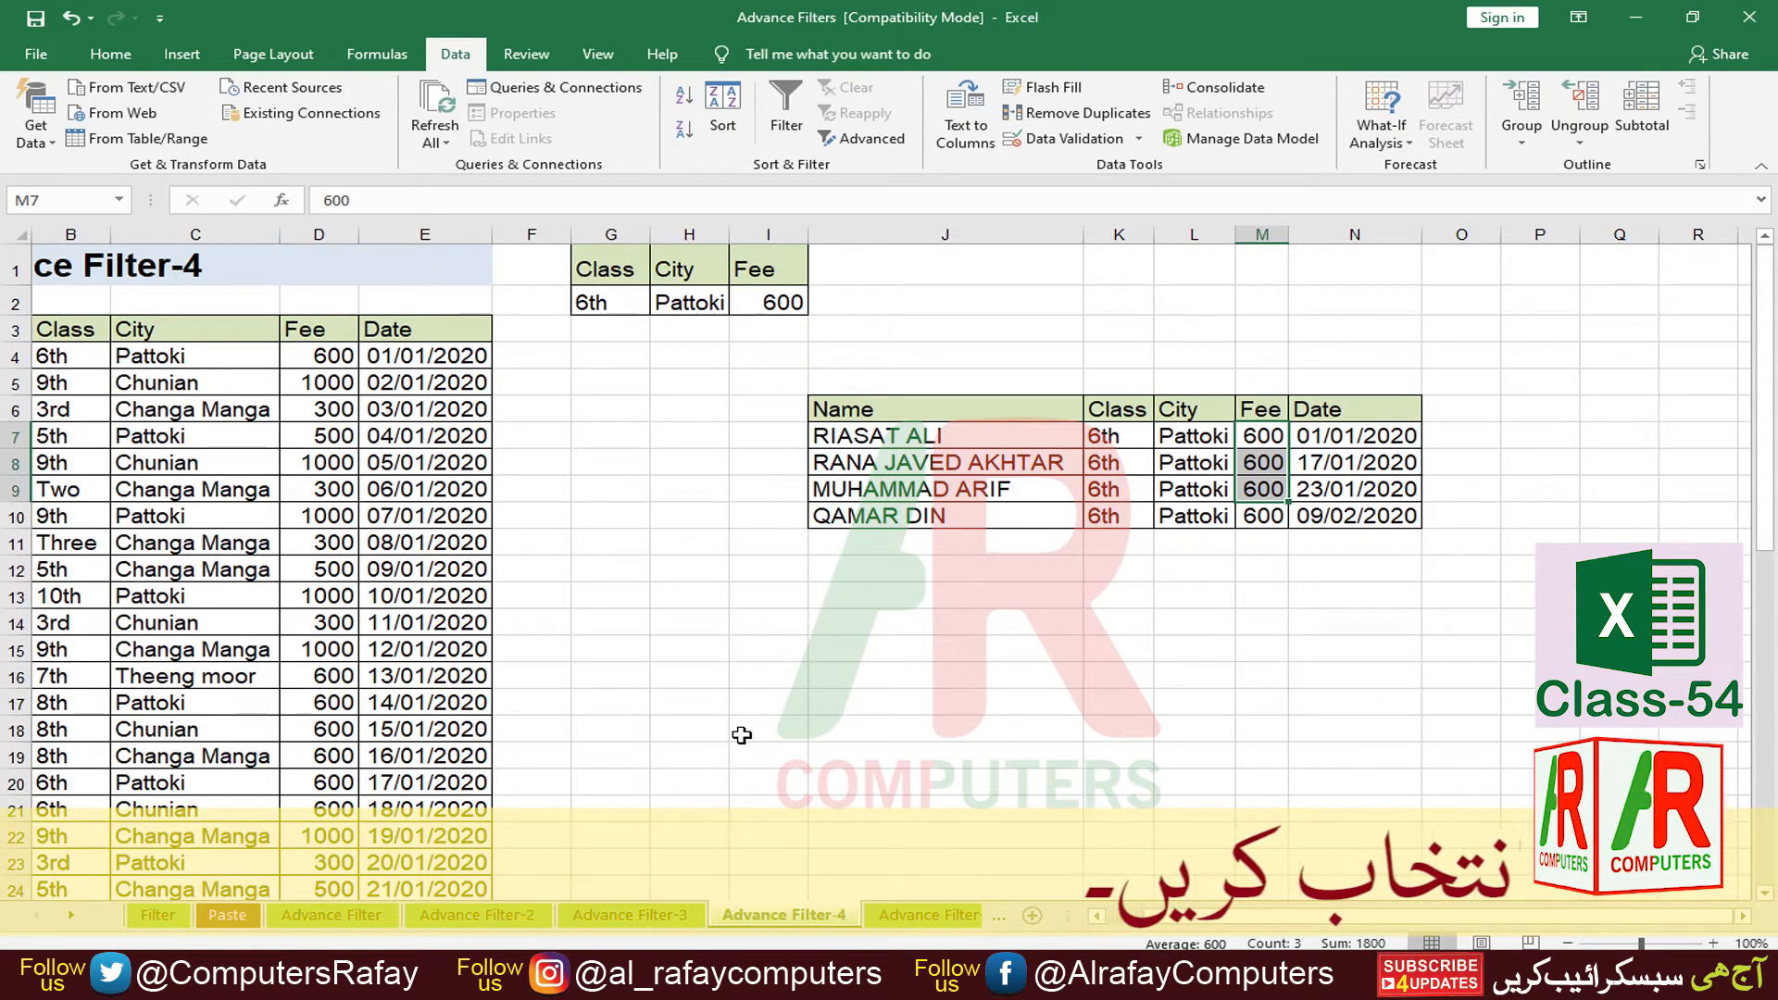
Step: Switch to the Advance Filter-5 sheet with the Date criterion <06/12/2020
{"action": "left_click", "coordinate": [914, 917]}
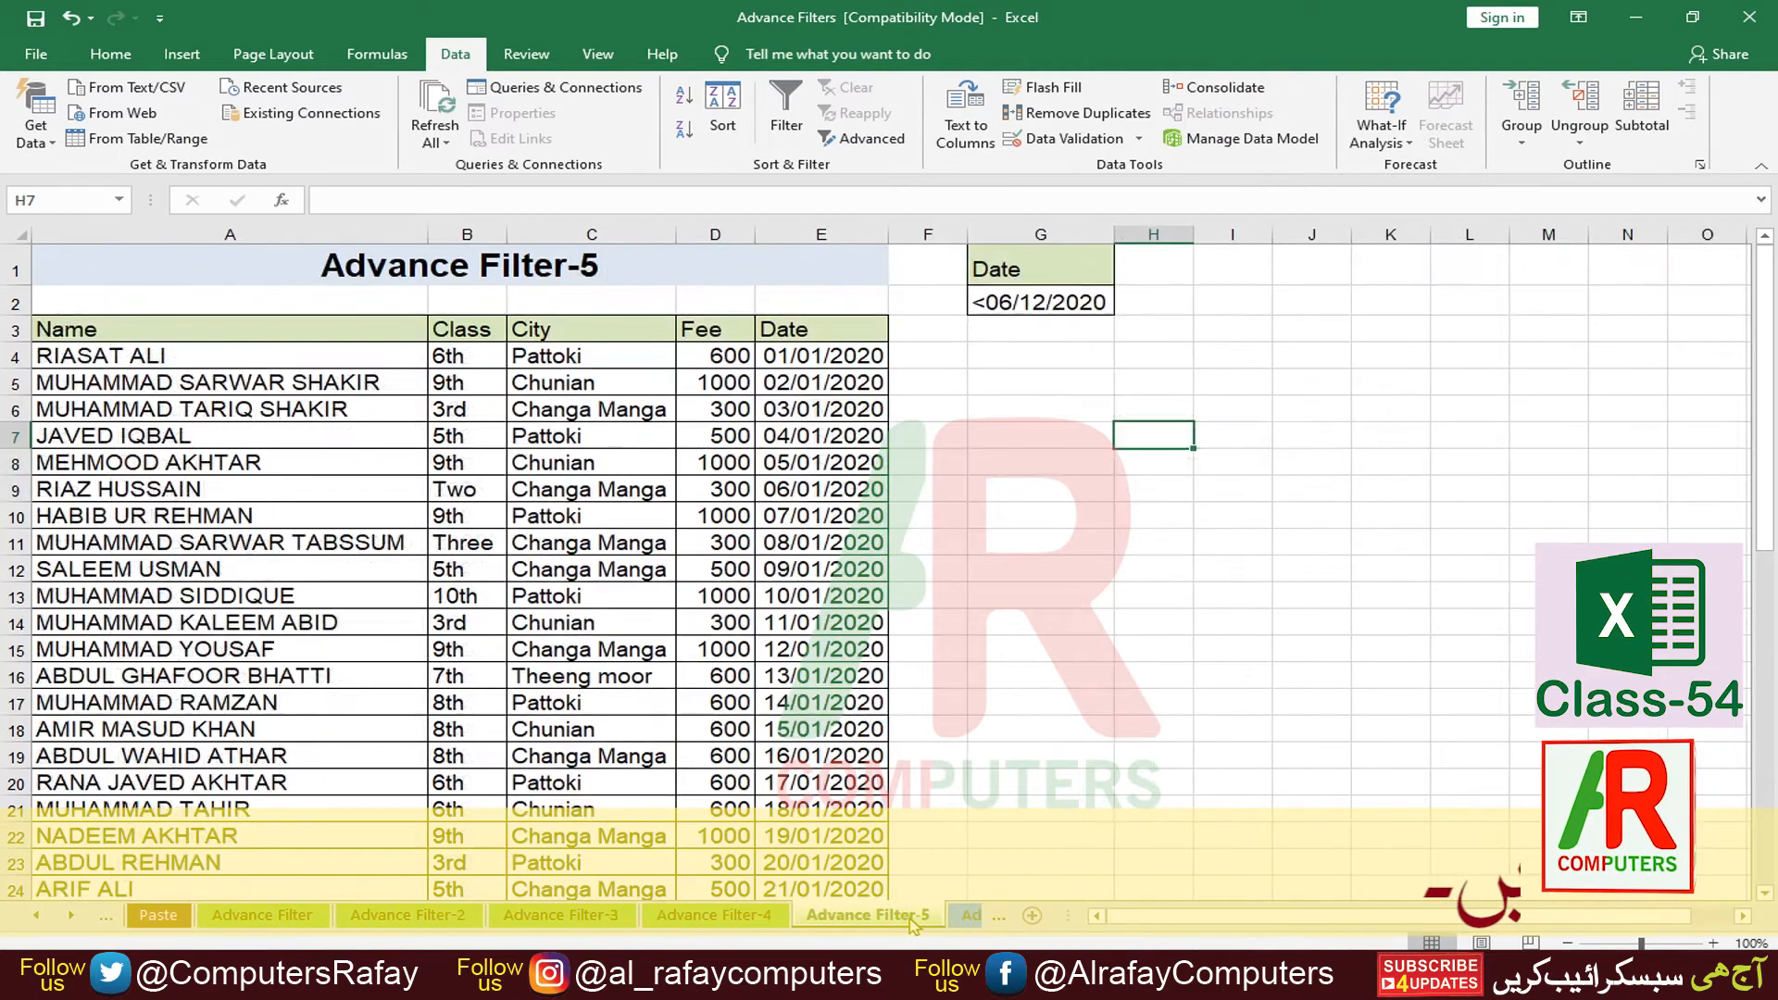
{"action": "left_click", "coordinate": [963, 917]}
{"action": "left_click", "coordinate": [662, 915]}
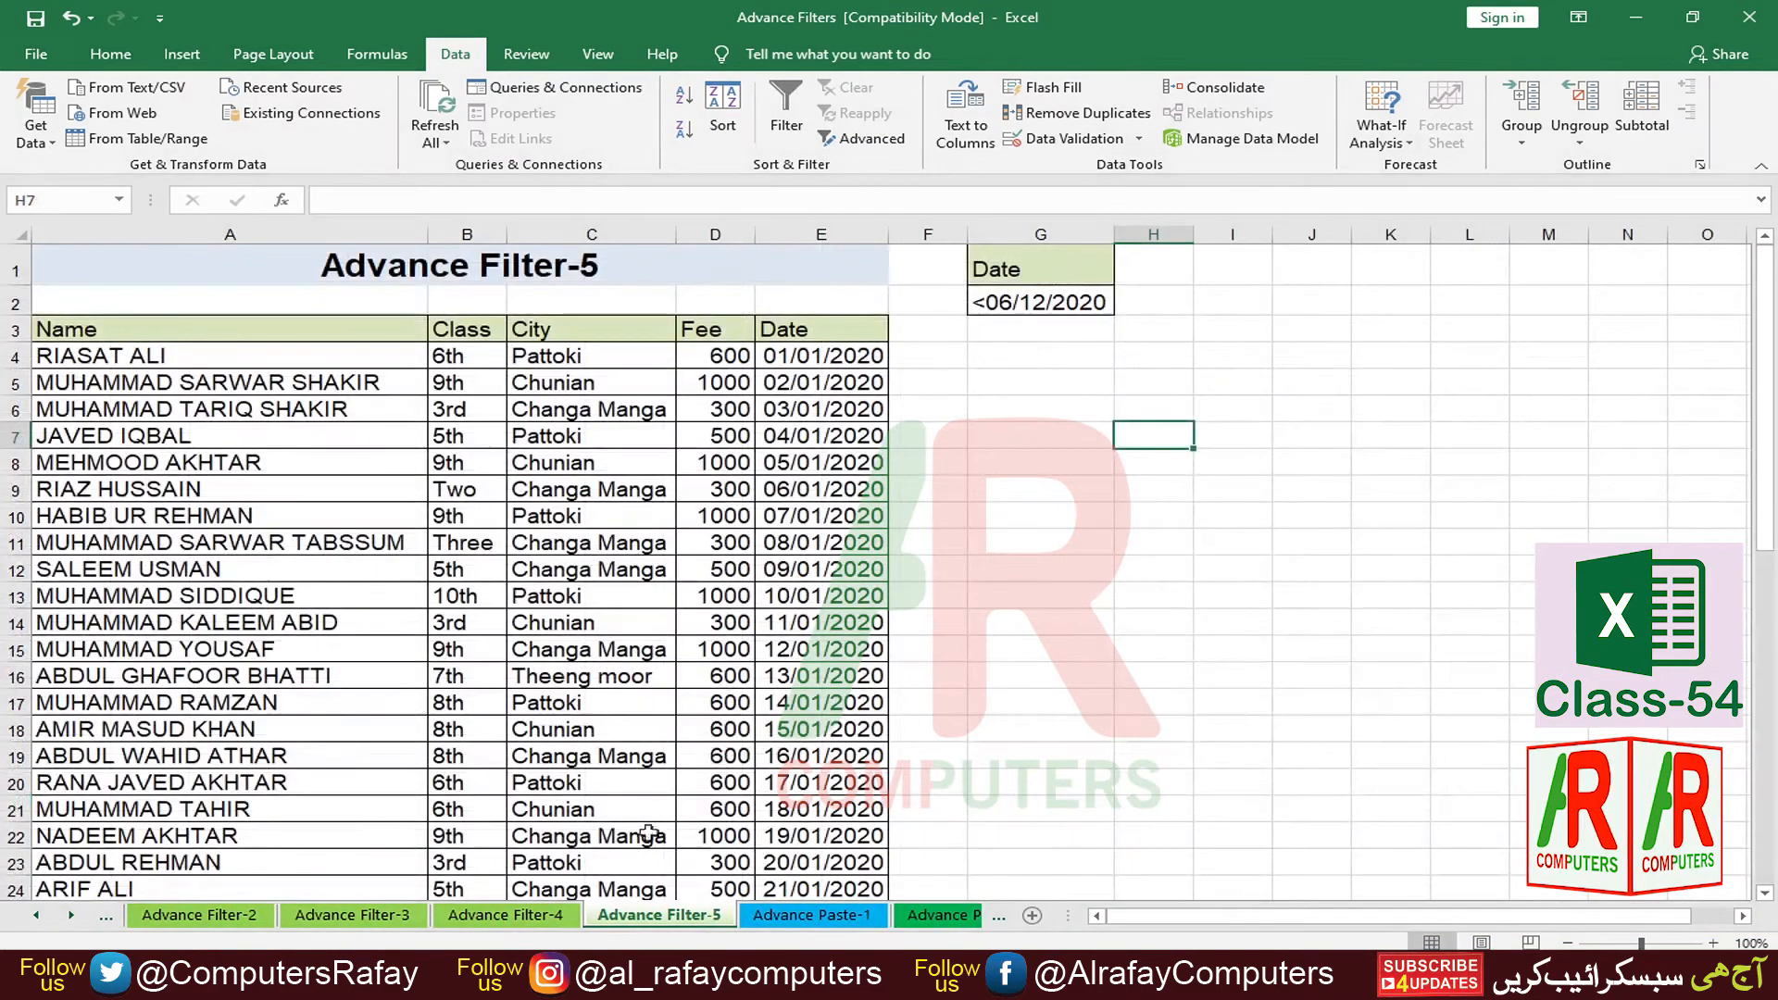
Step: Start an Advanced Filter on the student table with list range A3:E50 and the Date criteria range G1:G2
{"action": "left_click", "coordinate": [411, 592]}
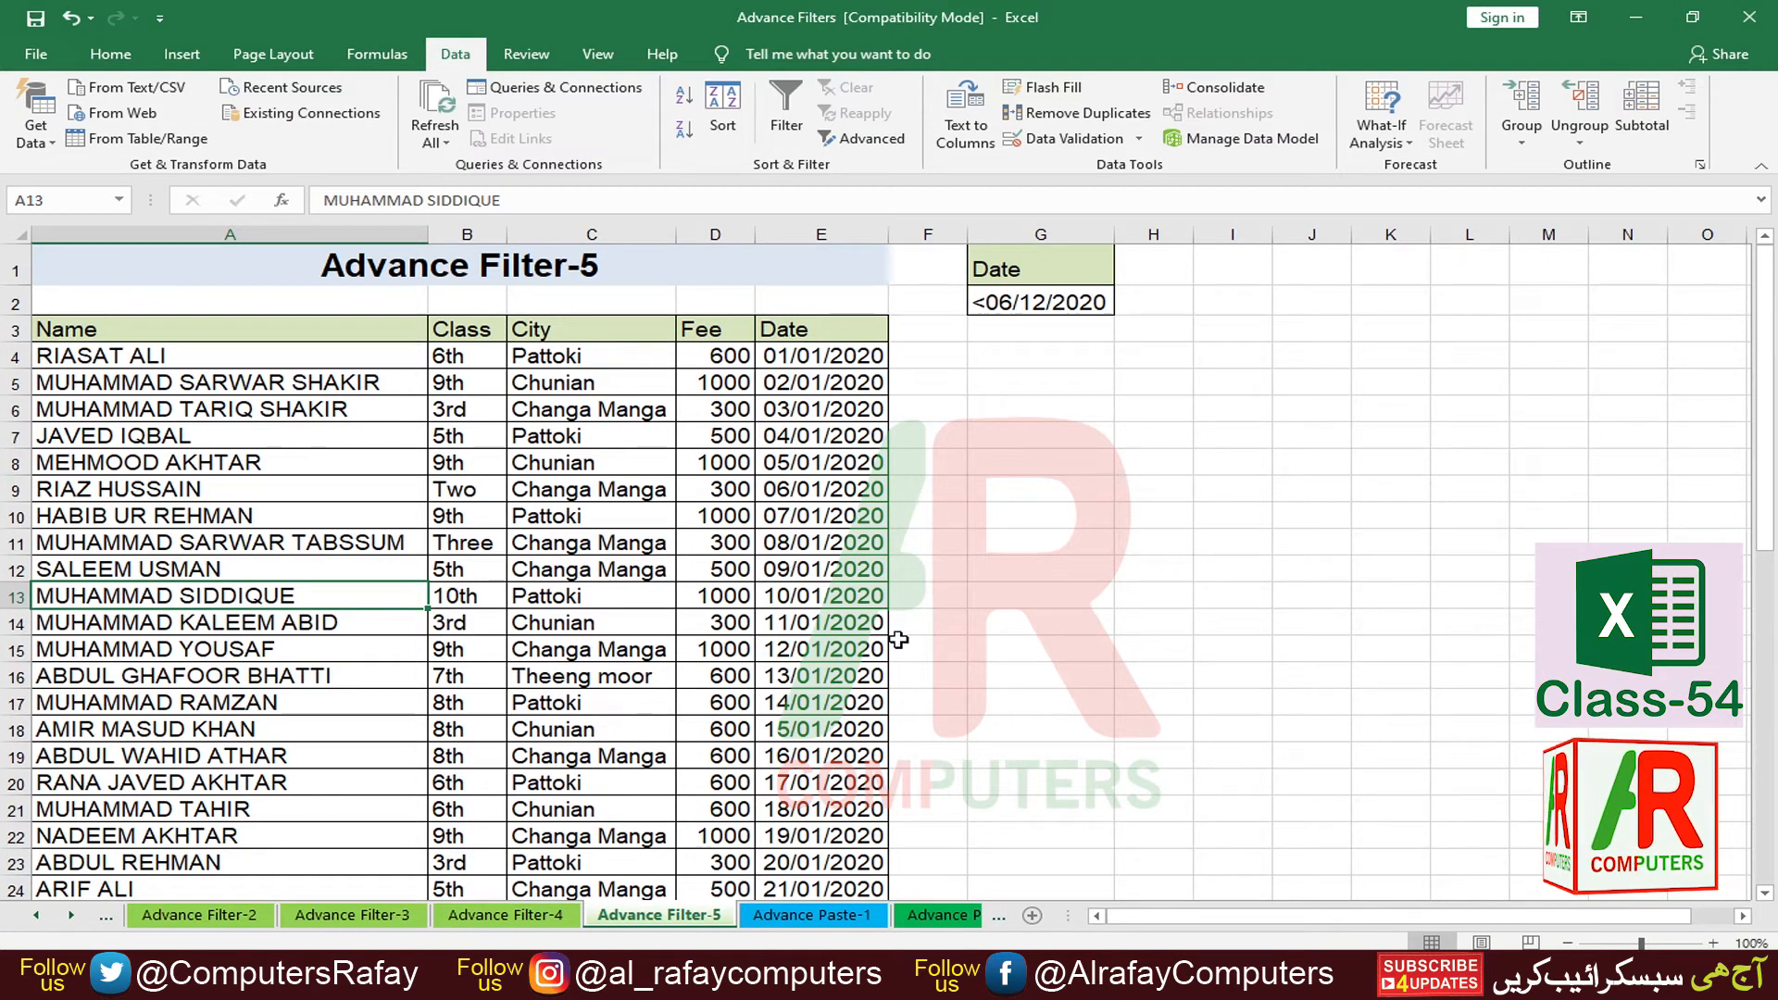
{"action": "left_click", "coordinate": [654, 596]}
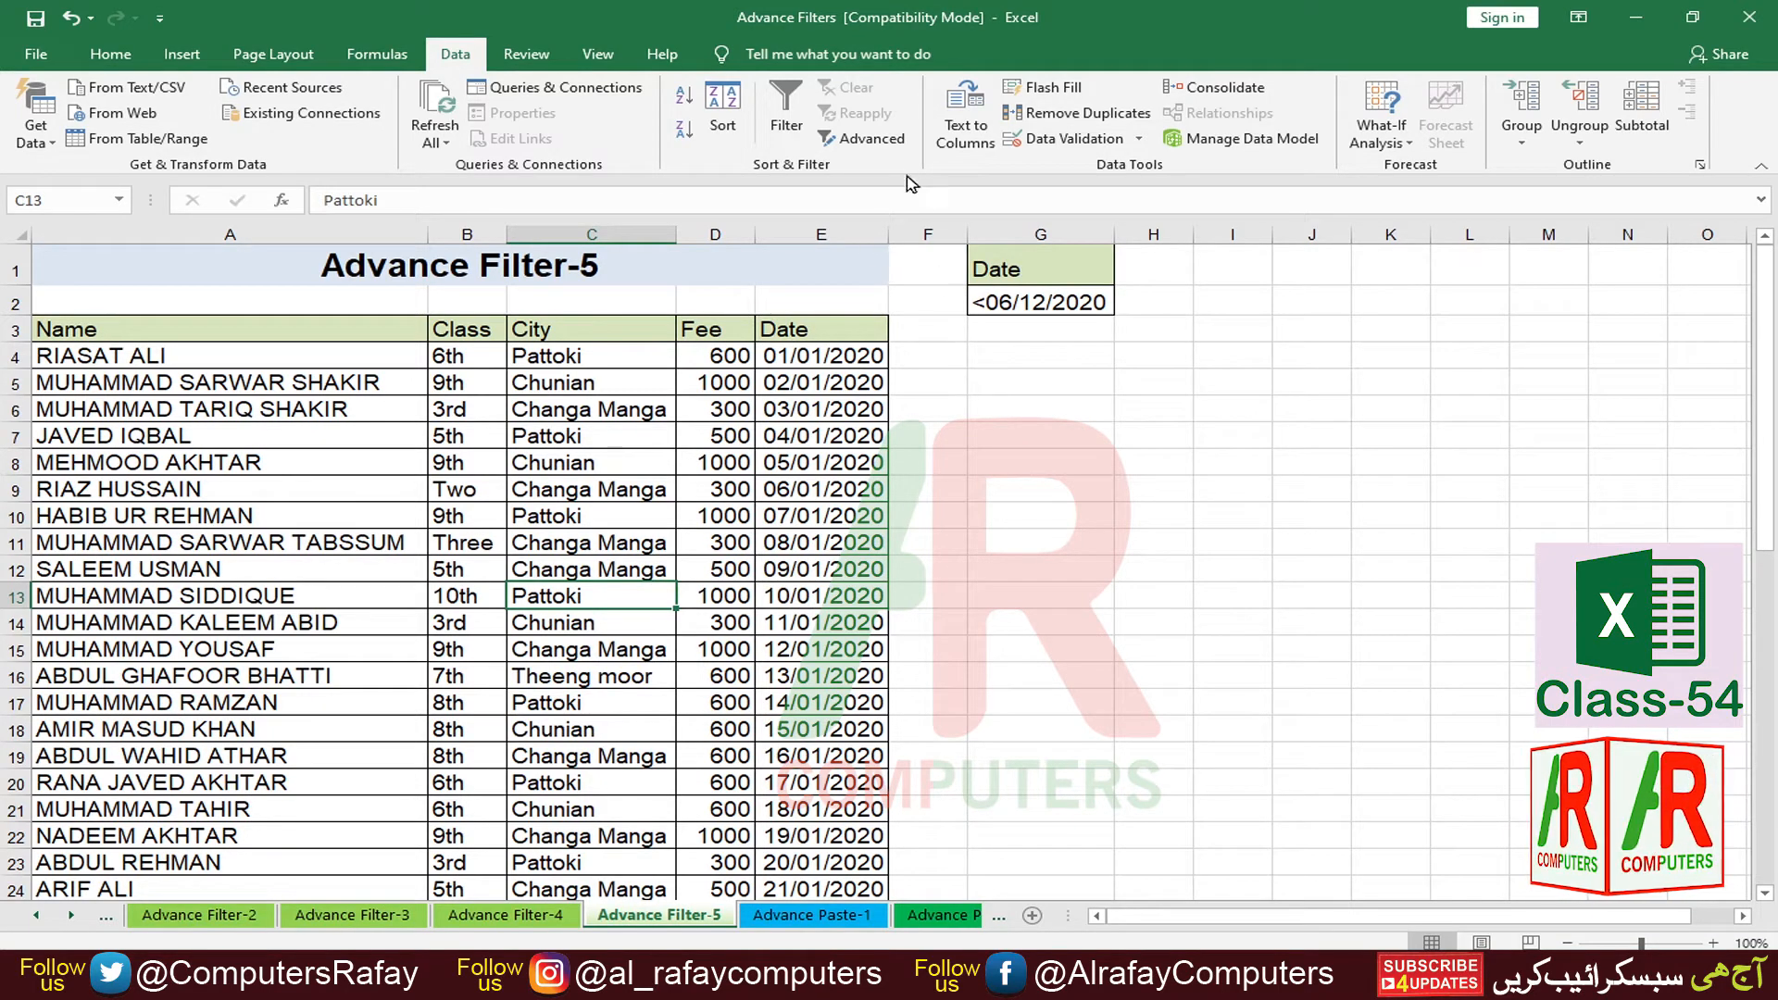
{"action": "left_click", "coordinate": [873, 141]}
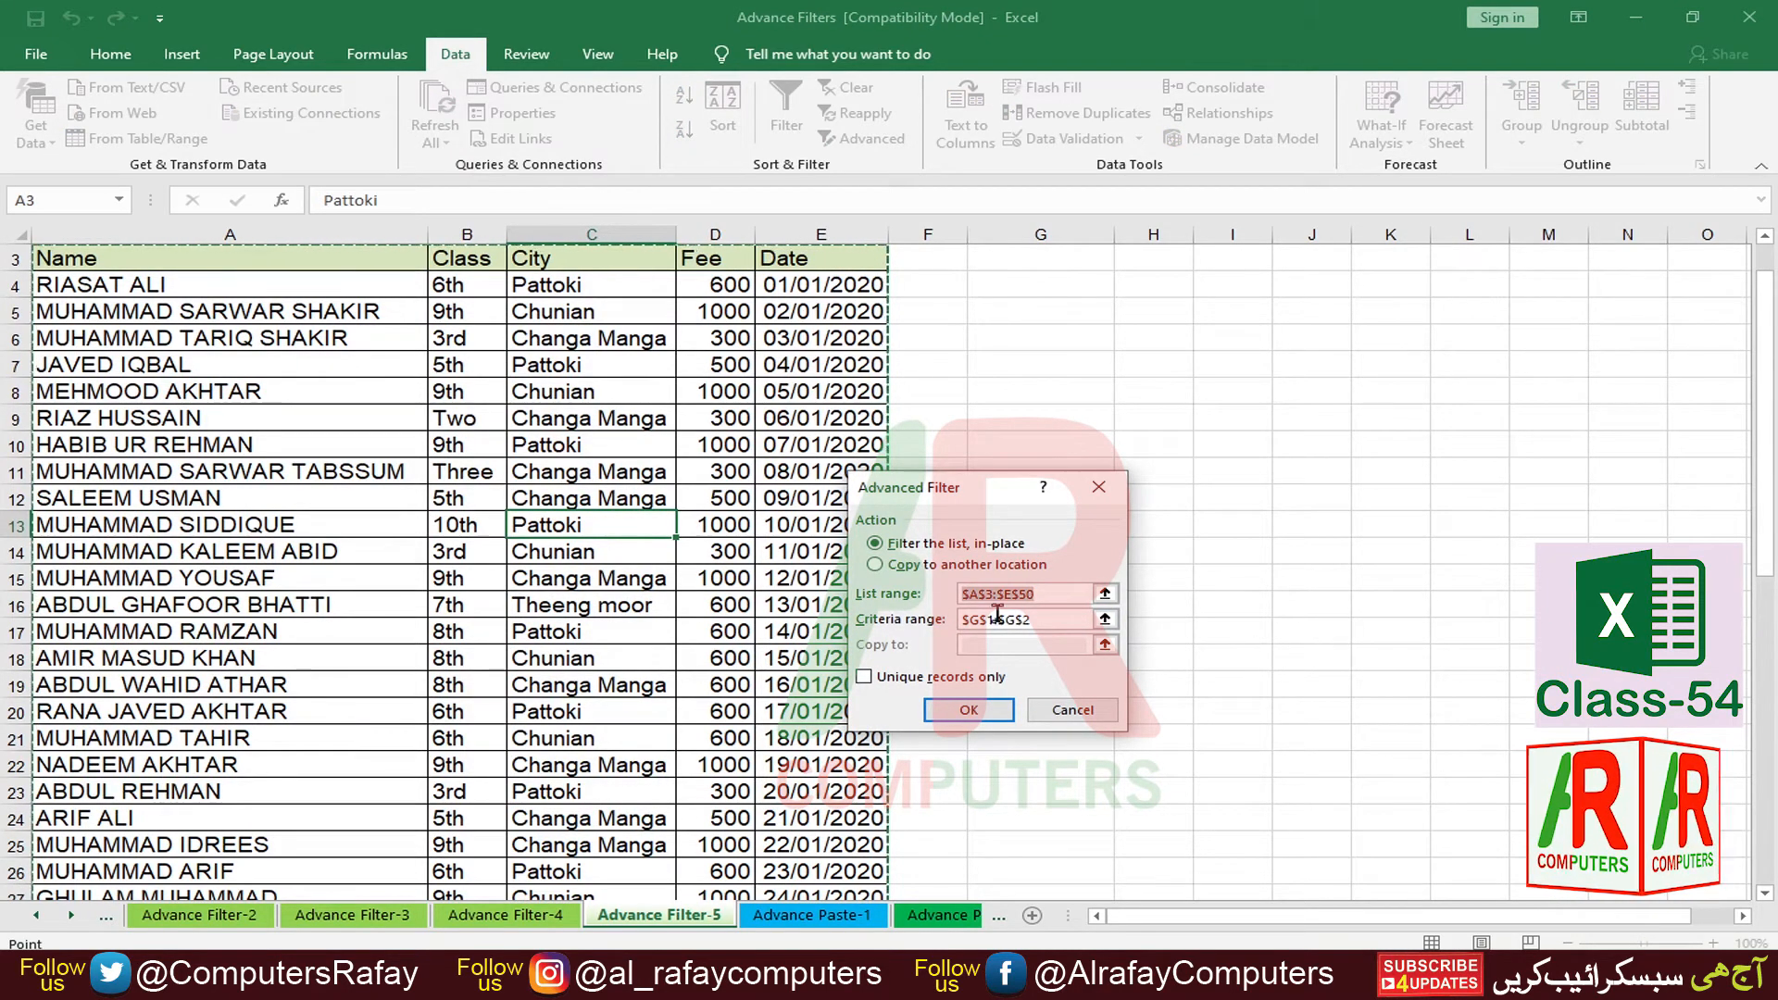
{"action": "left_click", "coordinate": [1105, 620]}
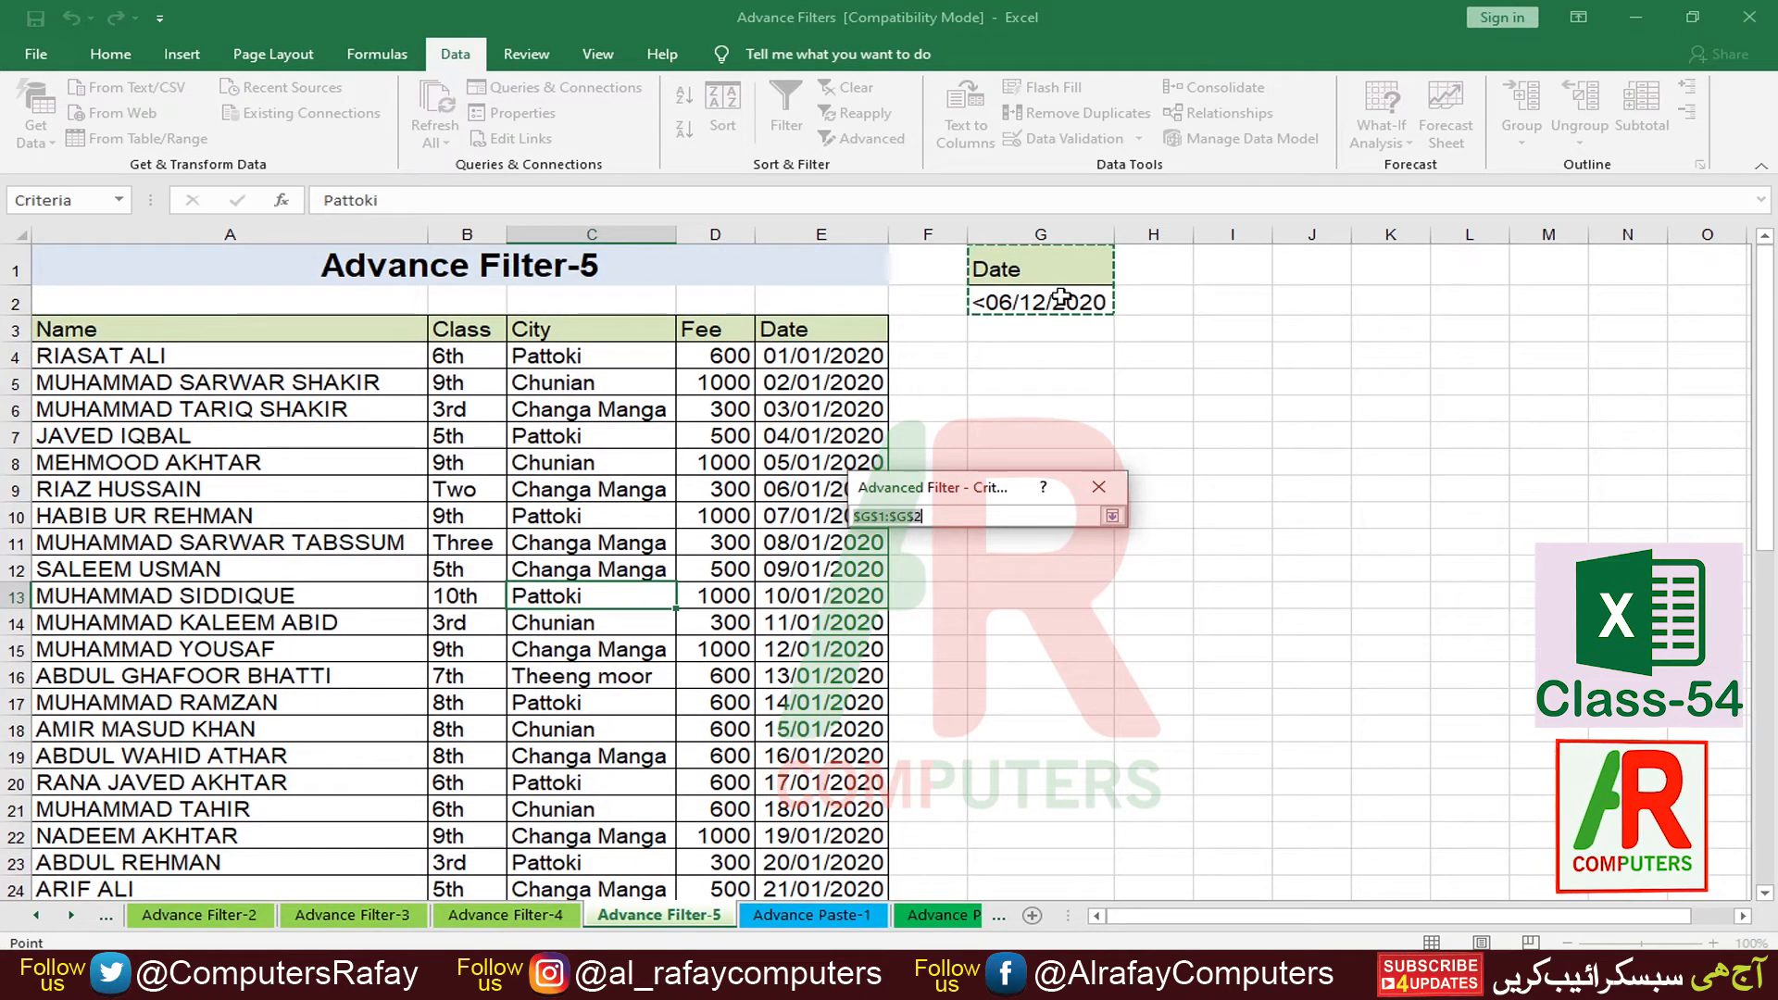
{"action": "left_click", "coordinate": [1112, 516]}
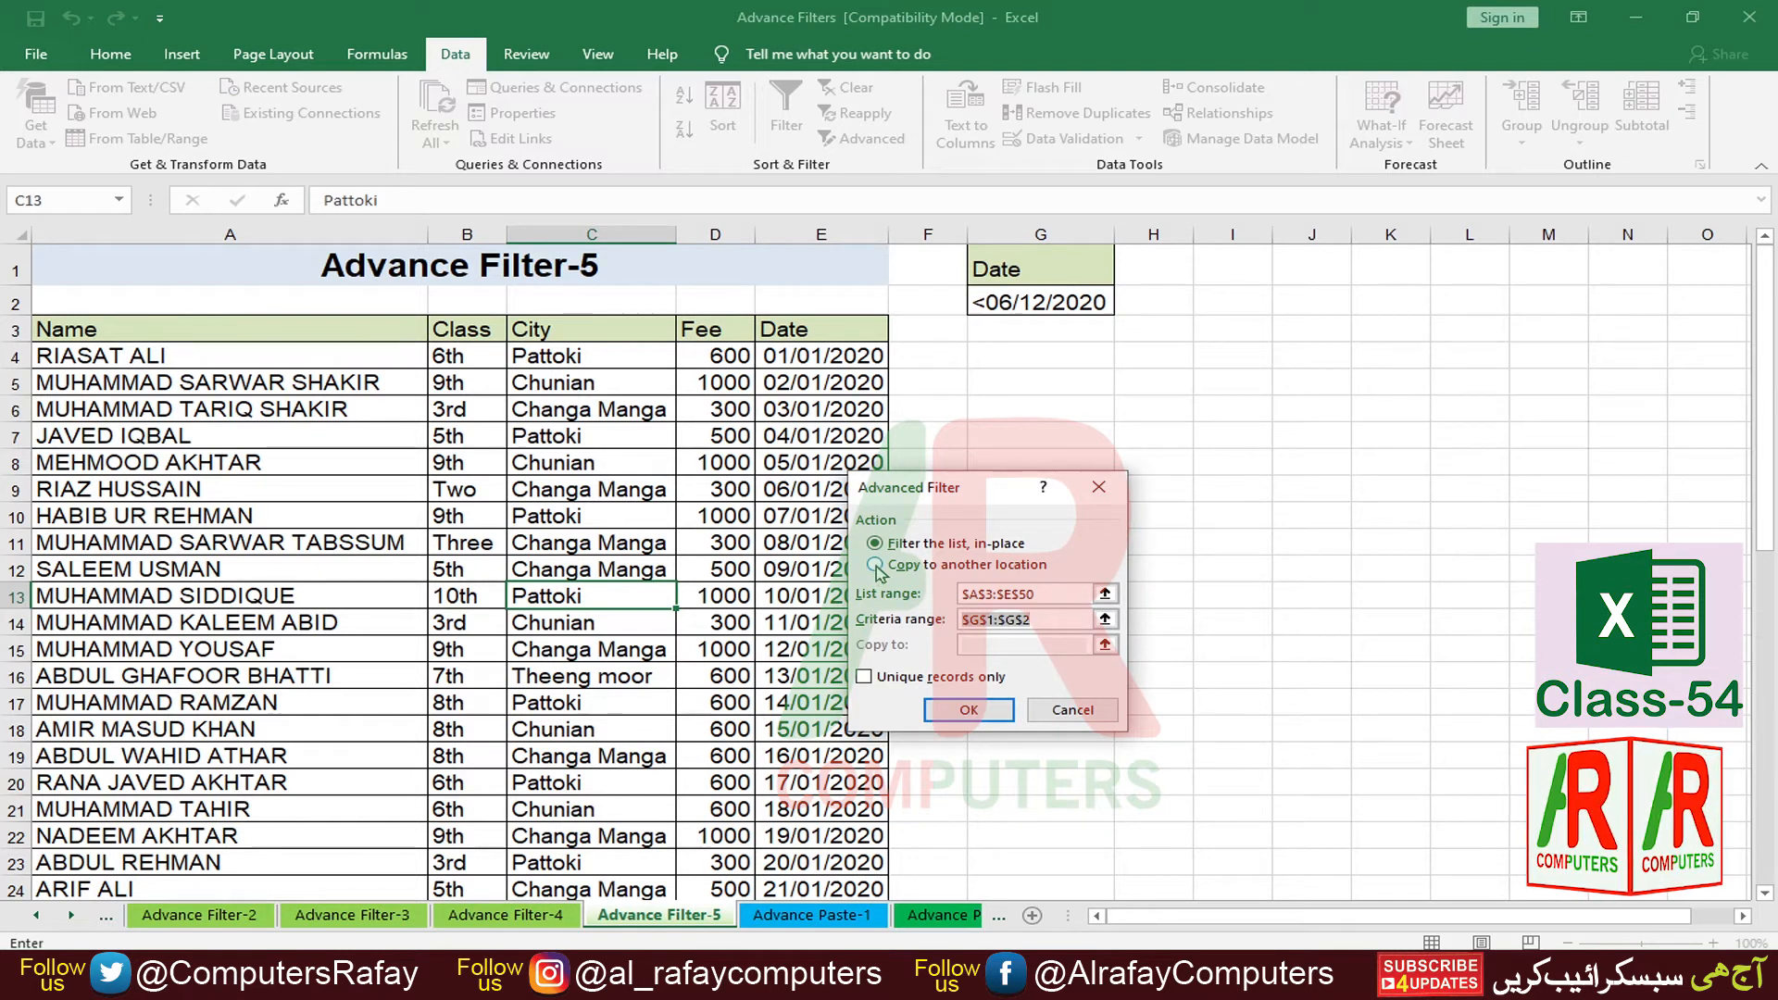
Step: Try to copy the filtered records to another location, using cell A1 of the Advance Paste-1 sheet as the destination
{"action": "left_click", "coordinate": [875, 566]}
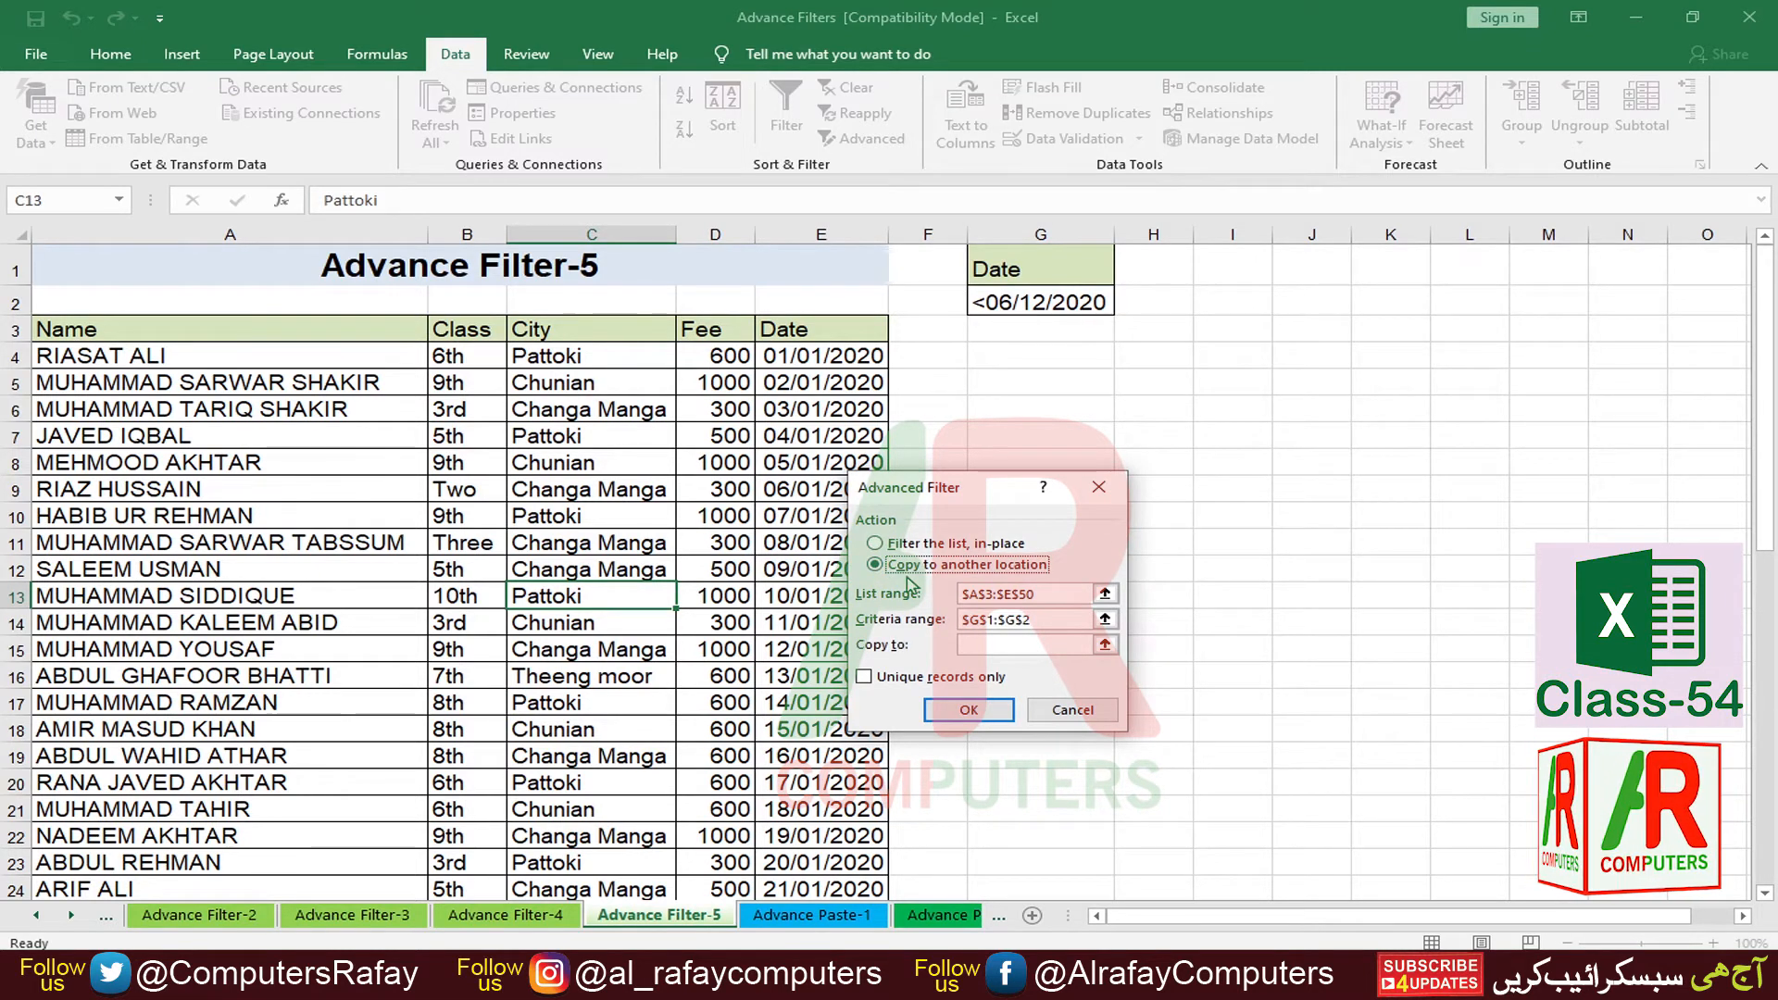
{"action": "left_click", "coordinate": [1053, 649]}
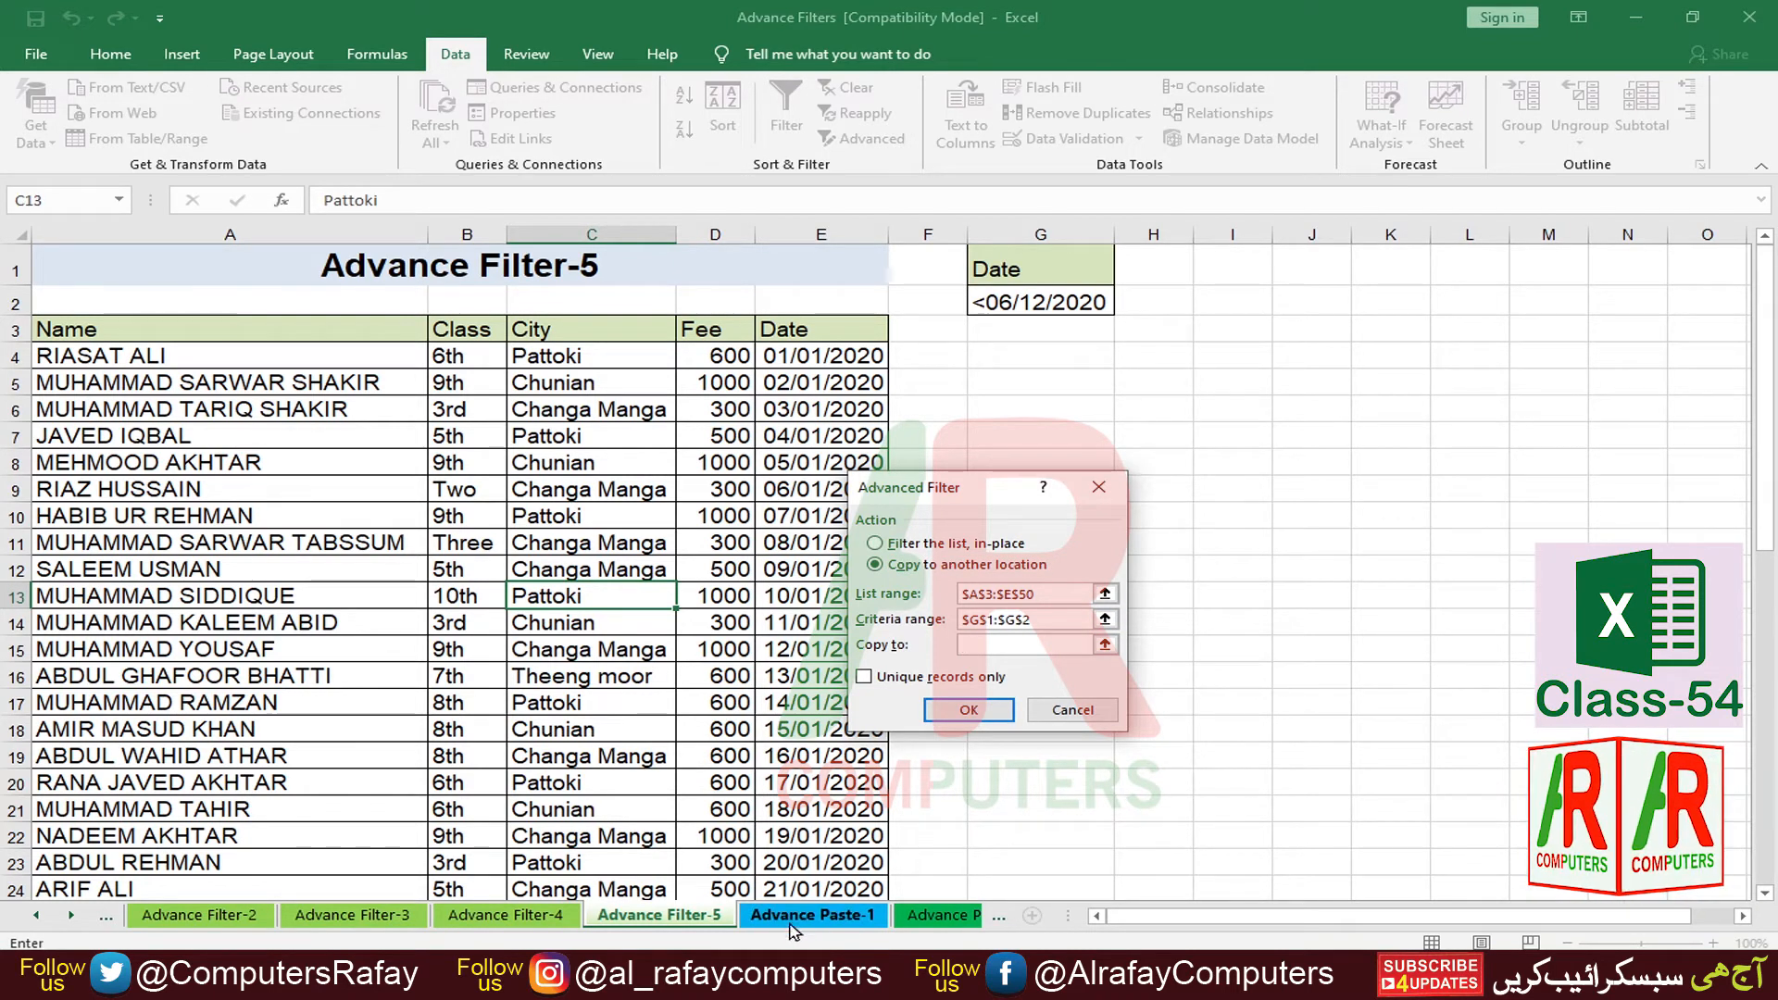
{"action": "left_click", "coordinate": [820, 917]}
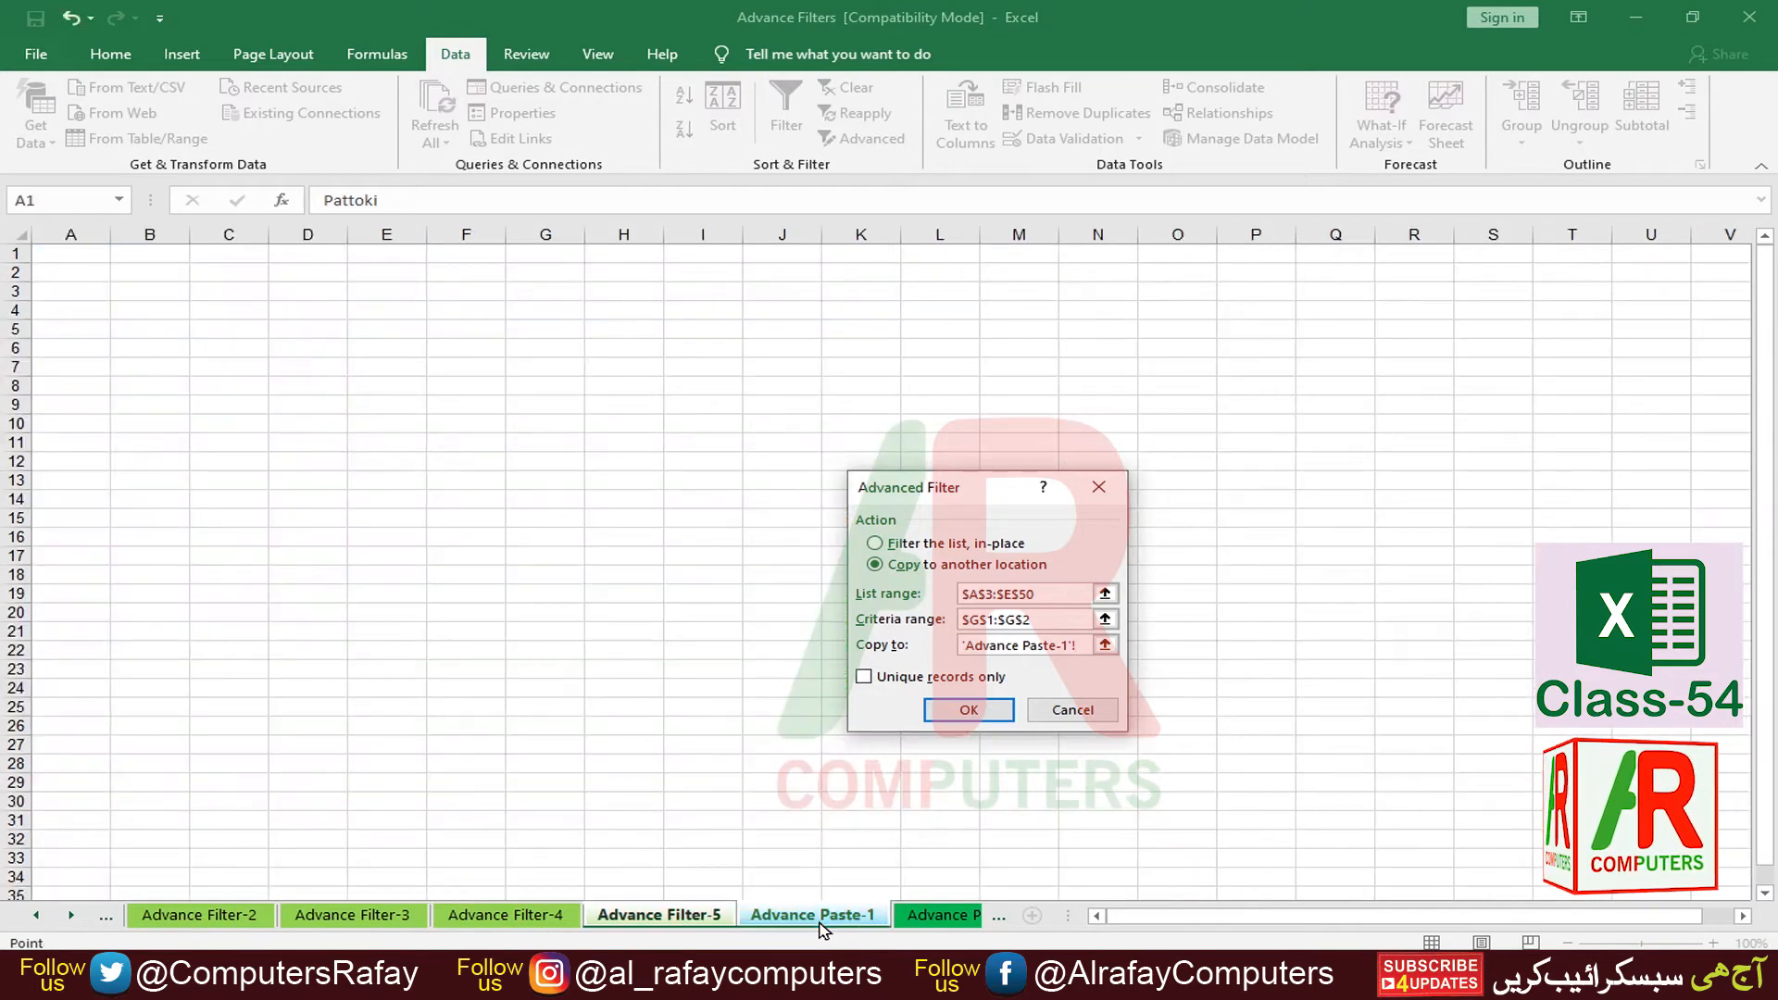
{"action": "left_click", "coordinate": [82, 260]}
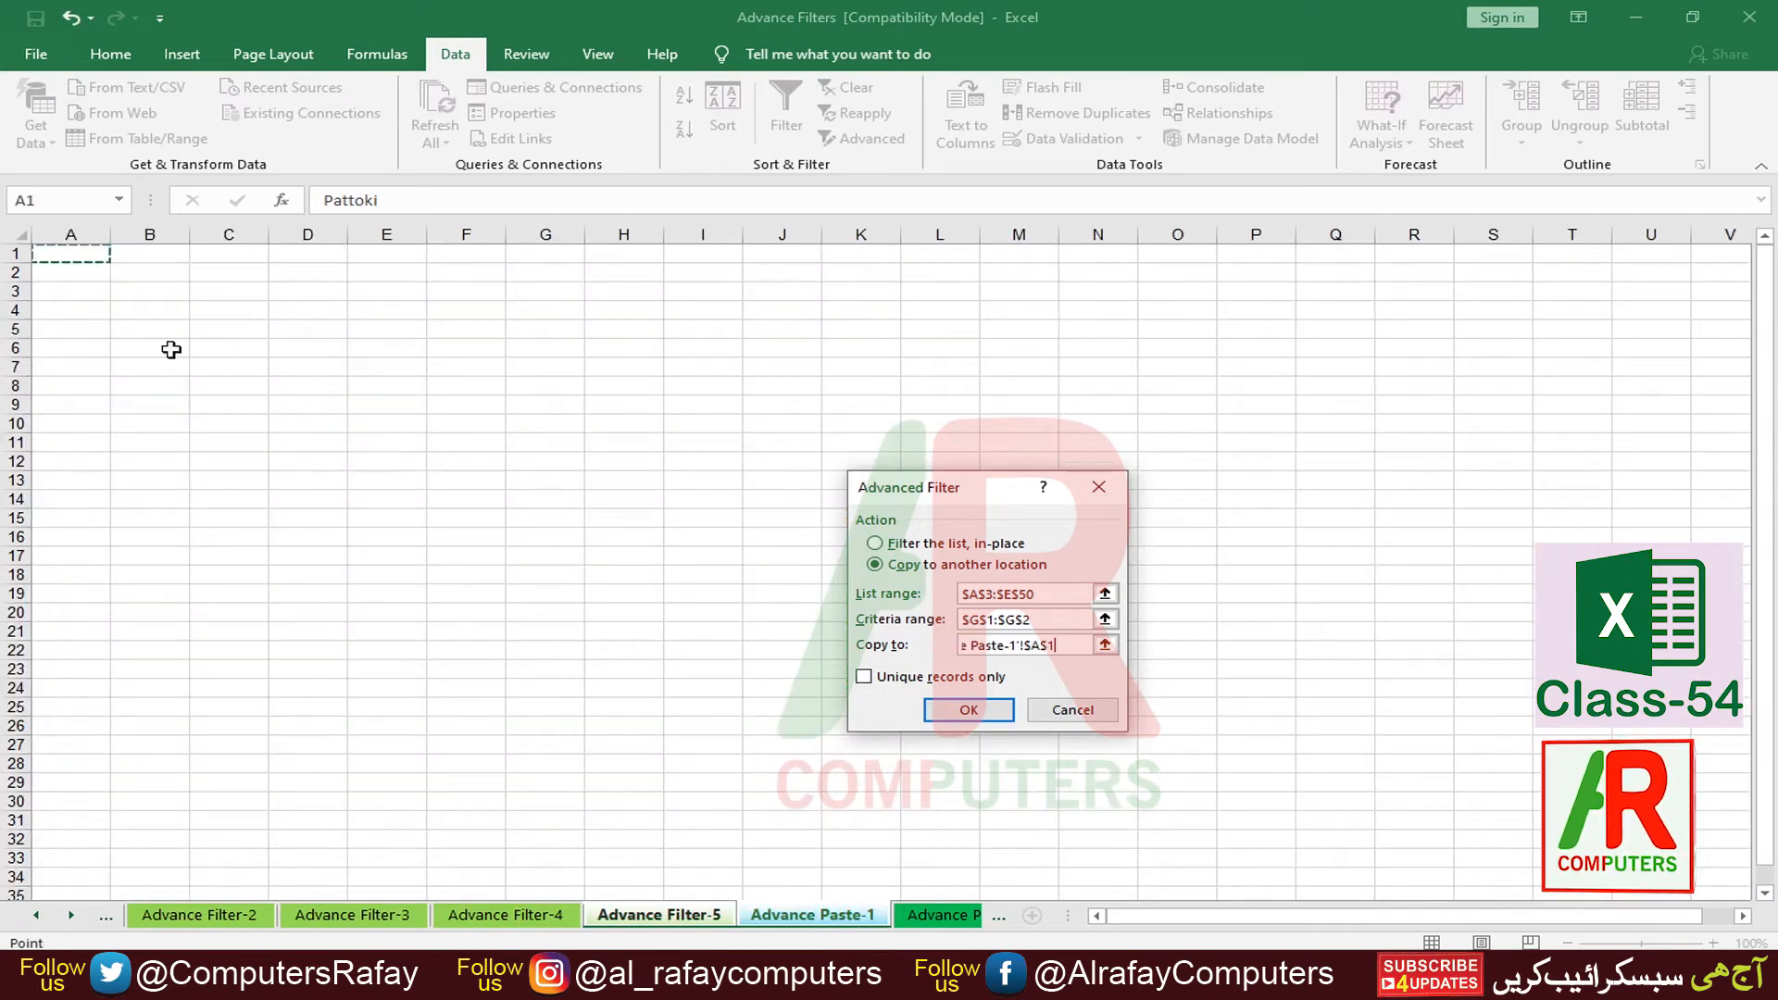
{"action": "left_click", "coordinate": [969, 709]}
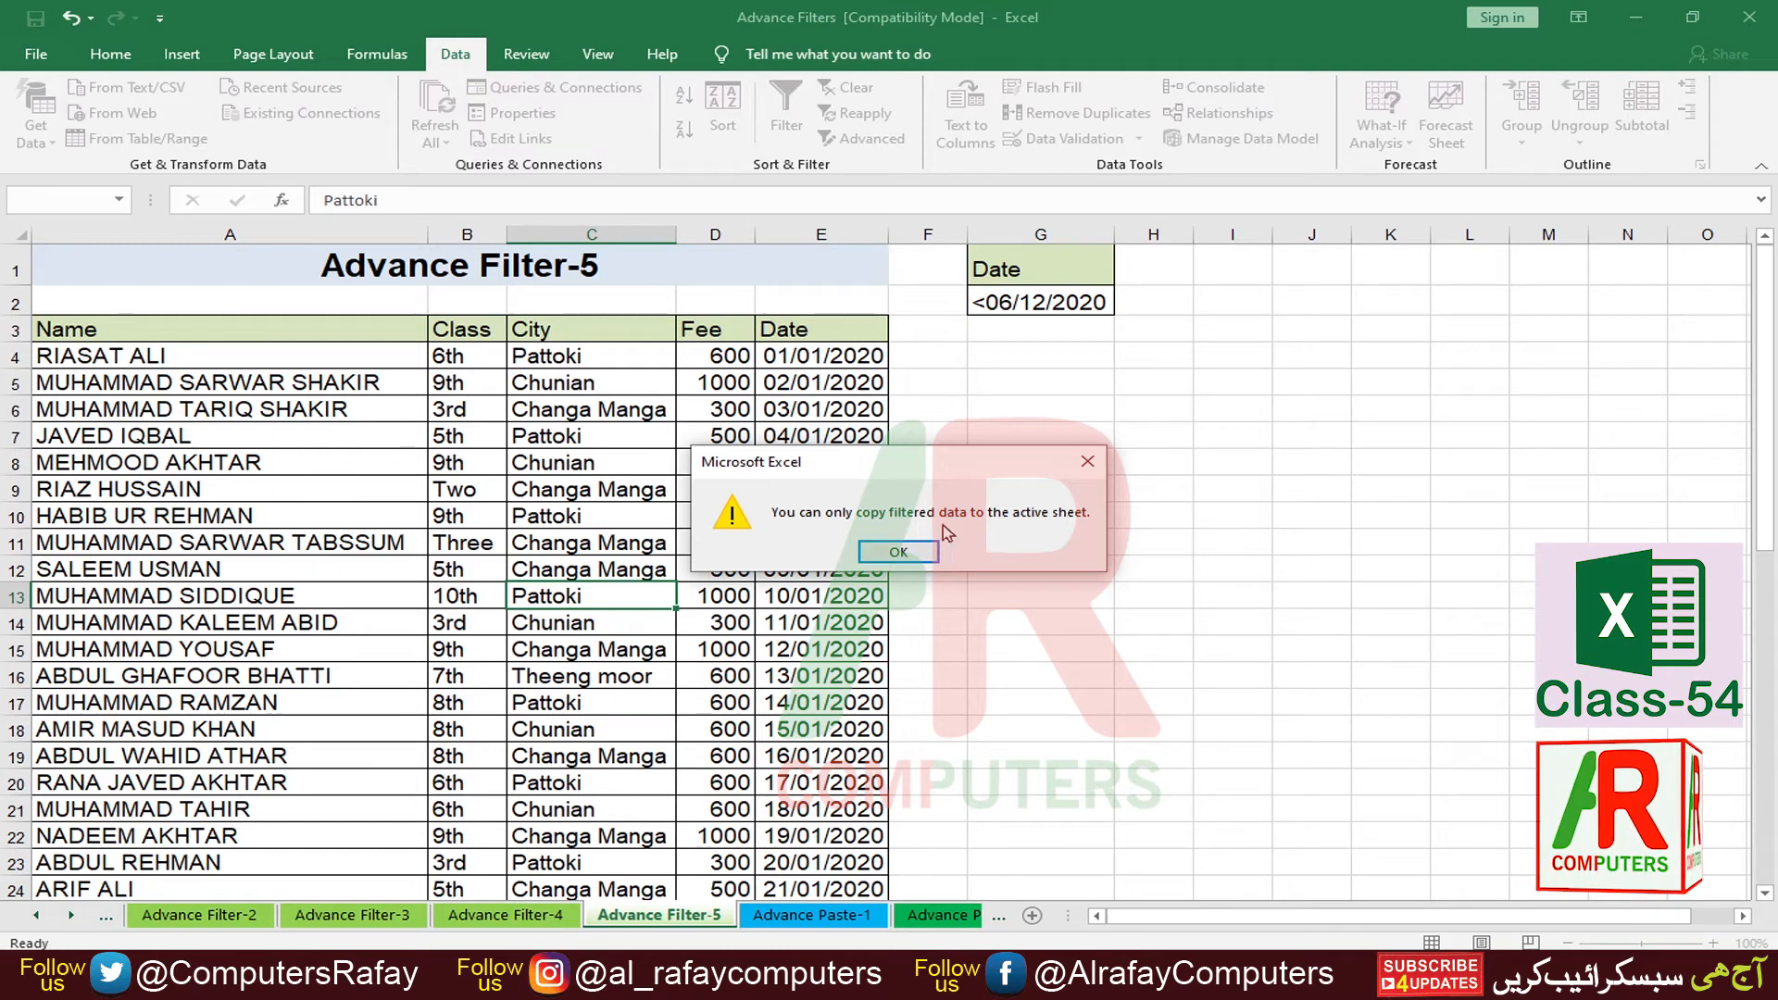
{"action": "left_click", "coordinate": [897, 552]}
Step: View the Advance Paste-1 sheet meant for the extracted records, and return to the Advance Filter-5 sheet
{"action": "left_click", "coordinate": [751, 917]}
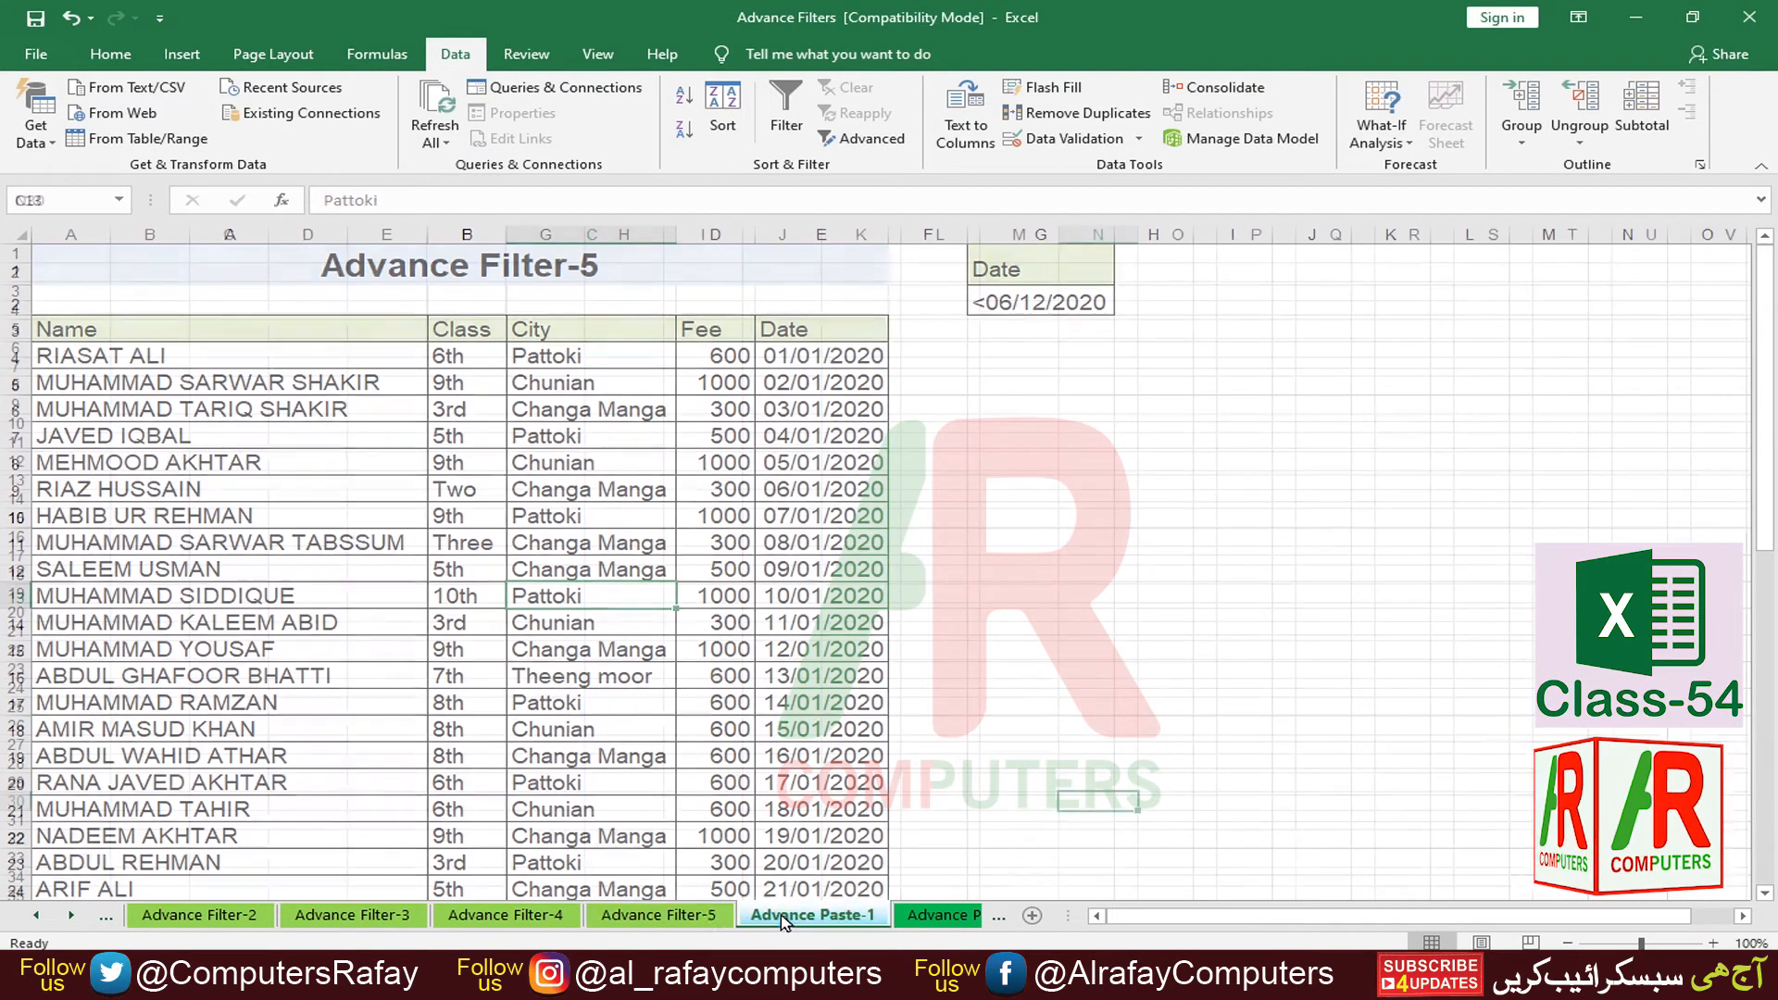
{"action": "left_click", "coordinate": [671, 917]}
{"action": "left_click", "coordinate": [812, 917]}
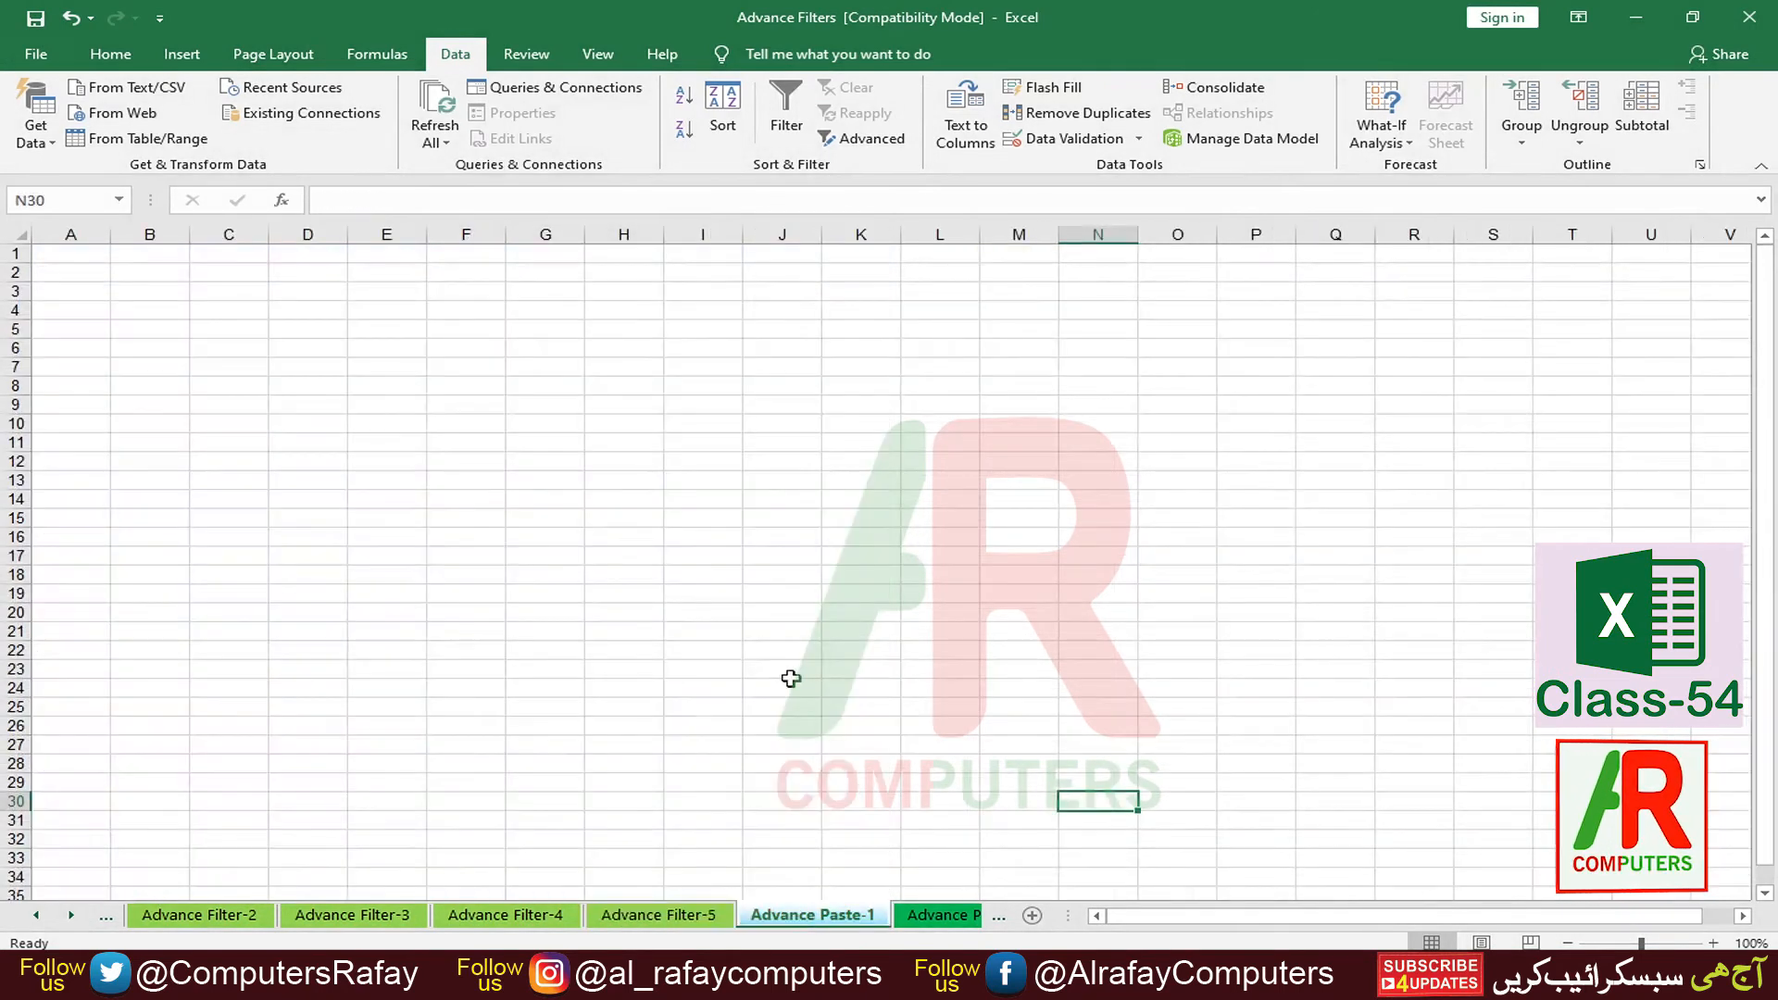
{"action": "left_click", "coordinate": [555, 476]}
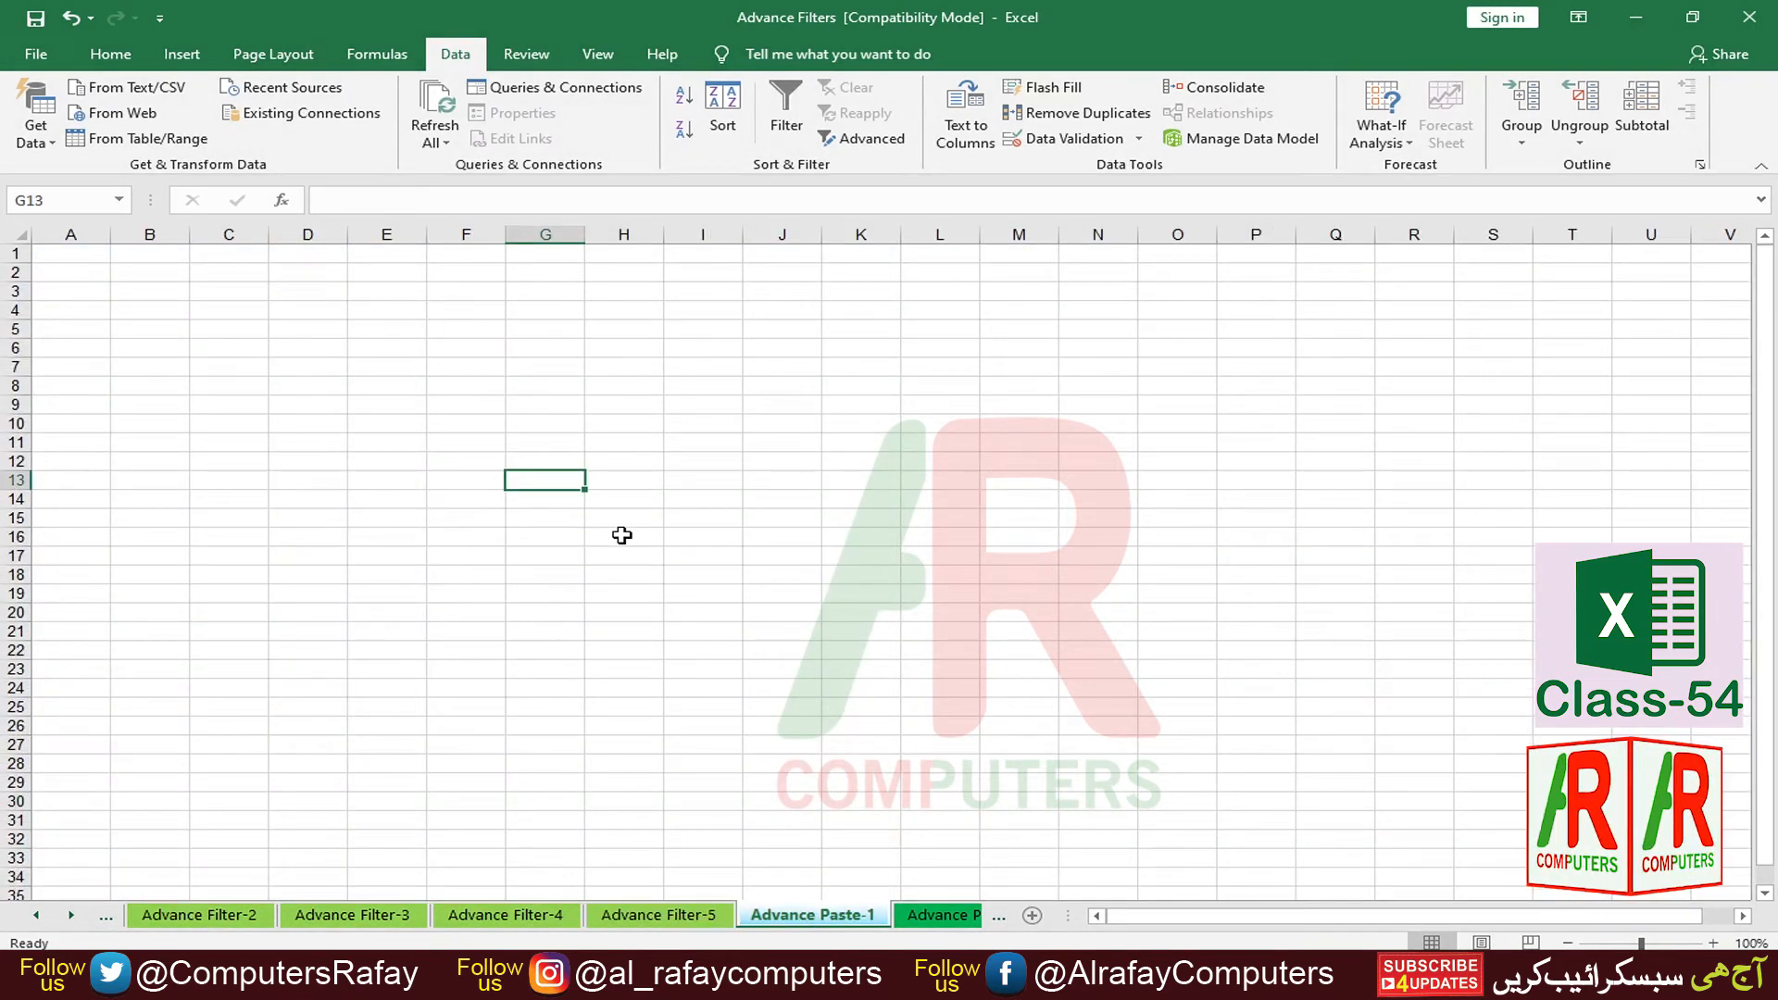
{"action": "left_click", "coordinate": [704, 912]}
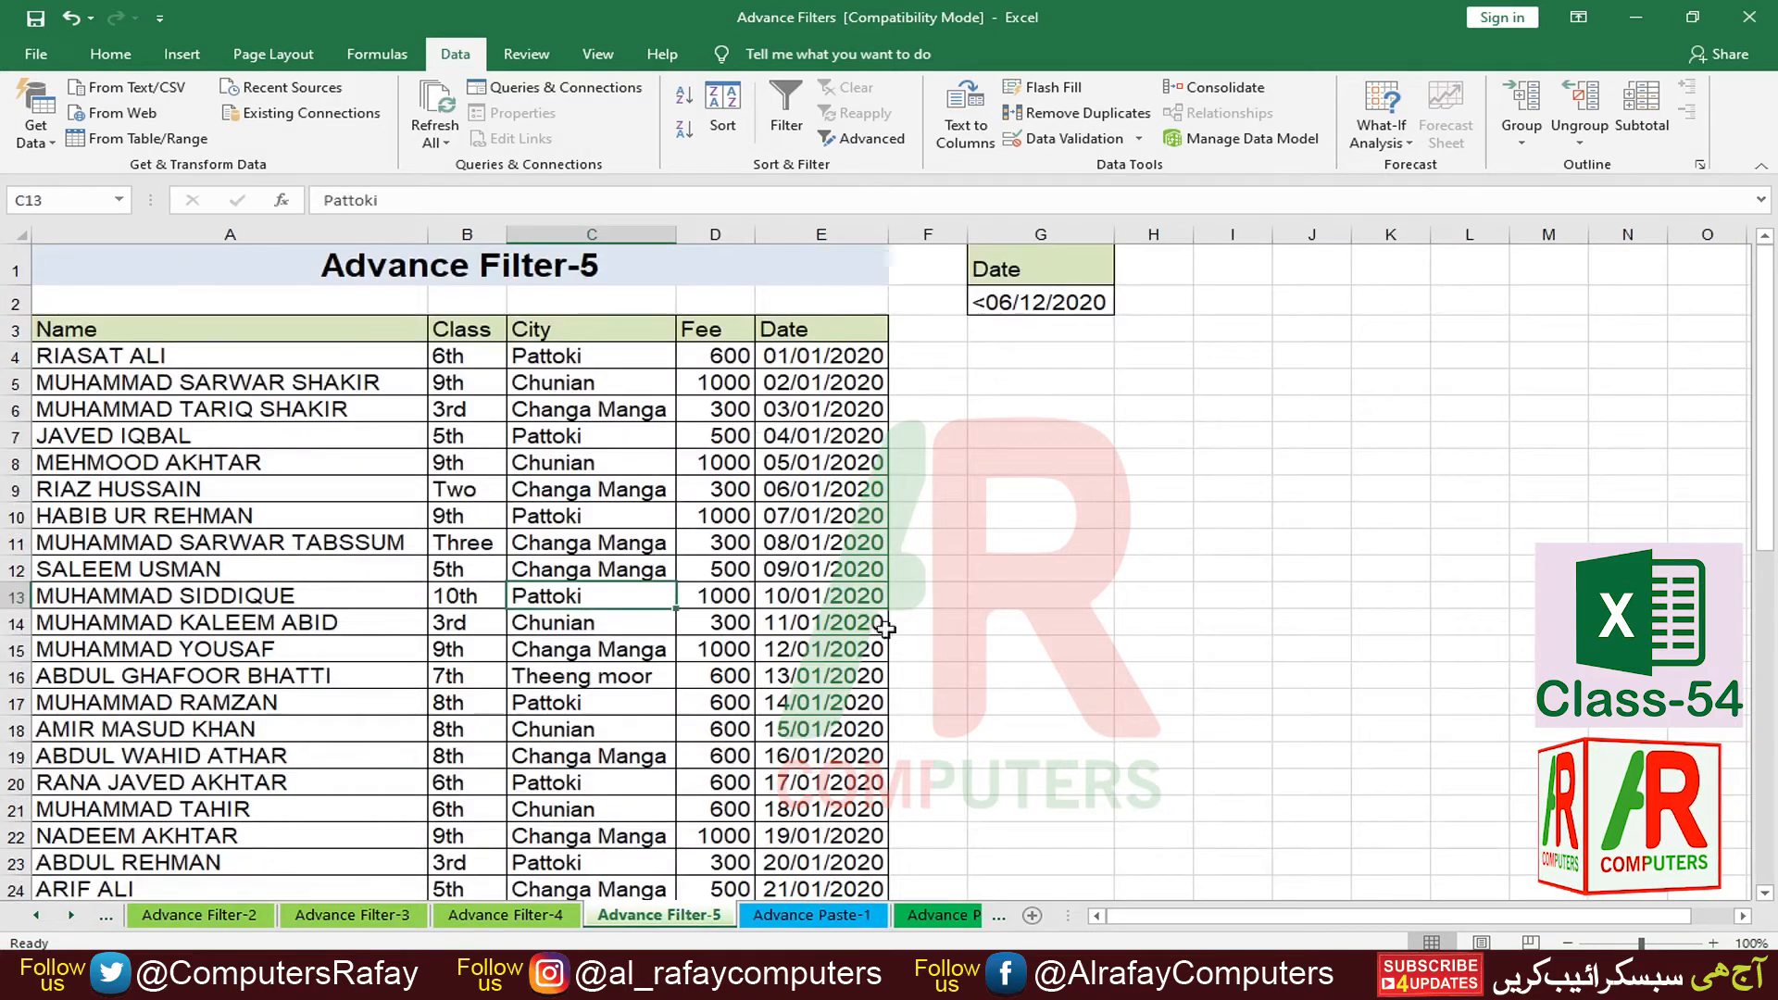
Step: From the Advance Paste-1 sheet, start an Advanced Filter with the list range A3:E50 of the Advance Filter-5 sheet
{"action": "left_click", "coordinate": [467, 623]}
{"action": "left_click", "coordinate": [1061, 609]}
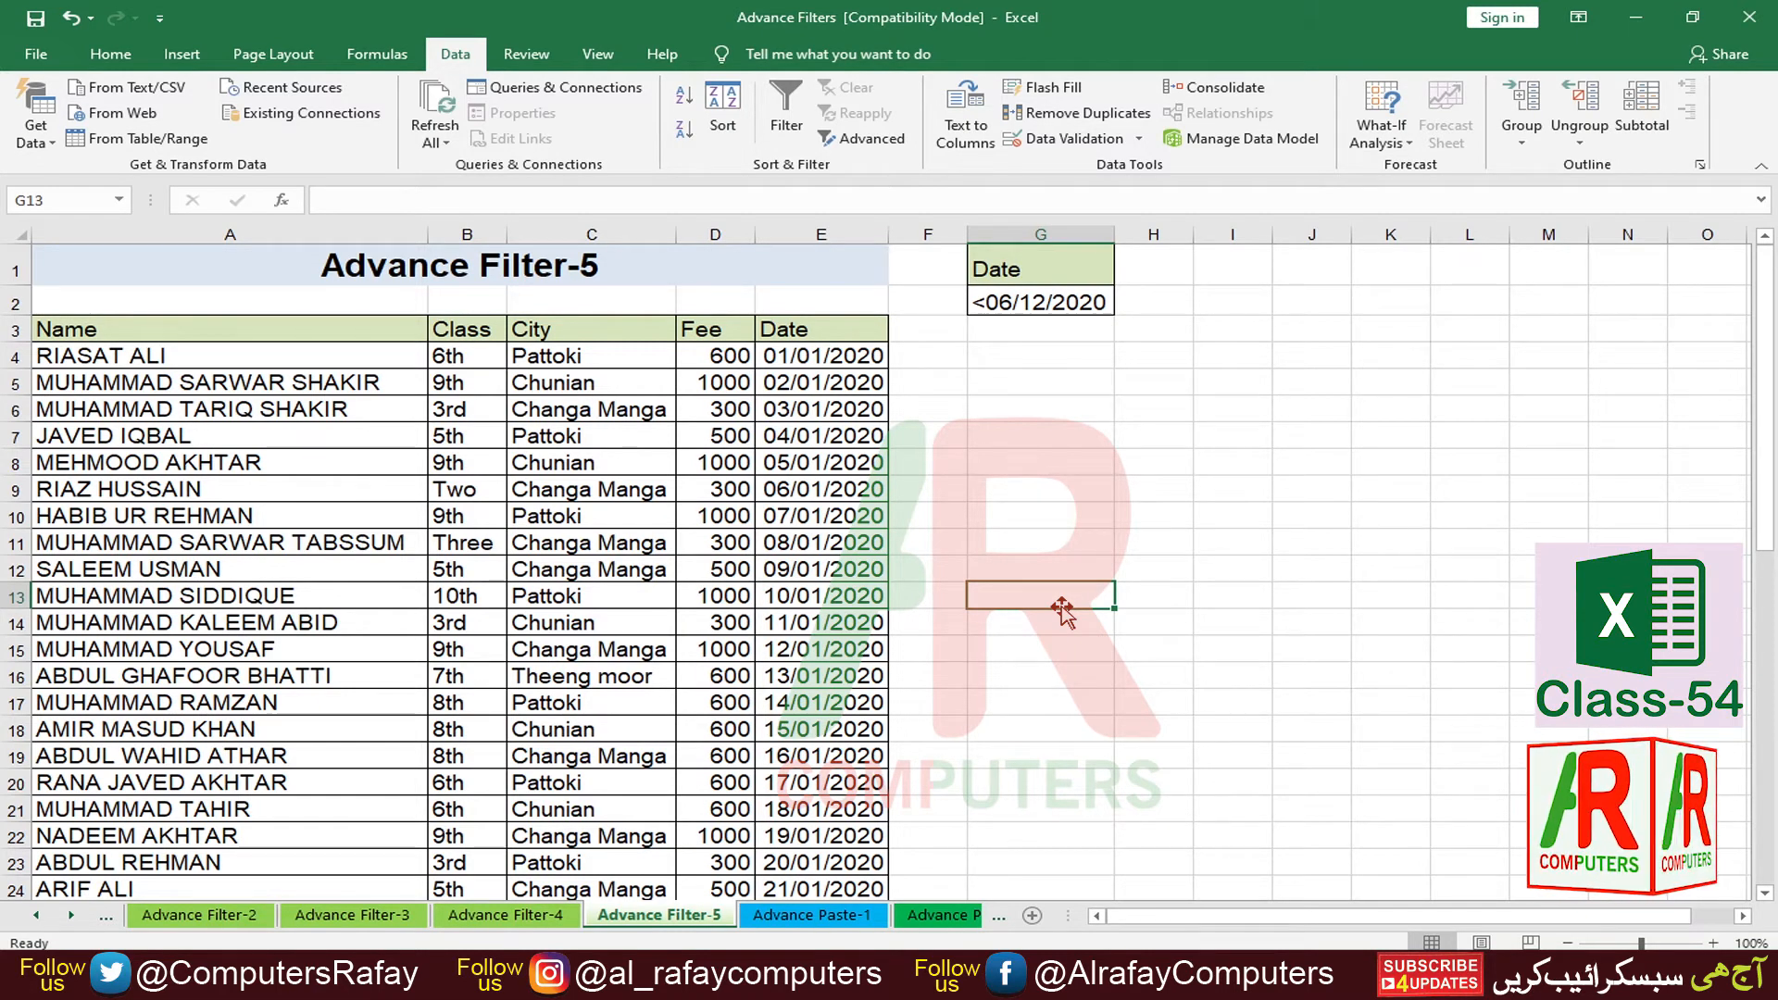
{"action": "left_click", "coordinate": [838, 917]}
{"action": "left_click", "coordinate": [381, 460]}
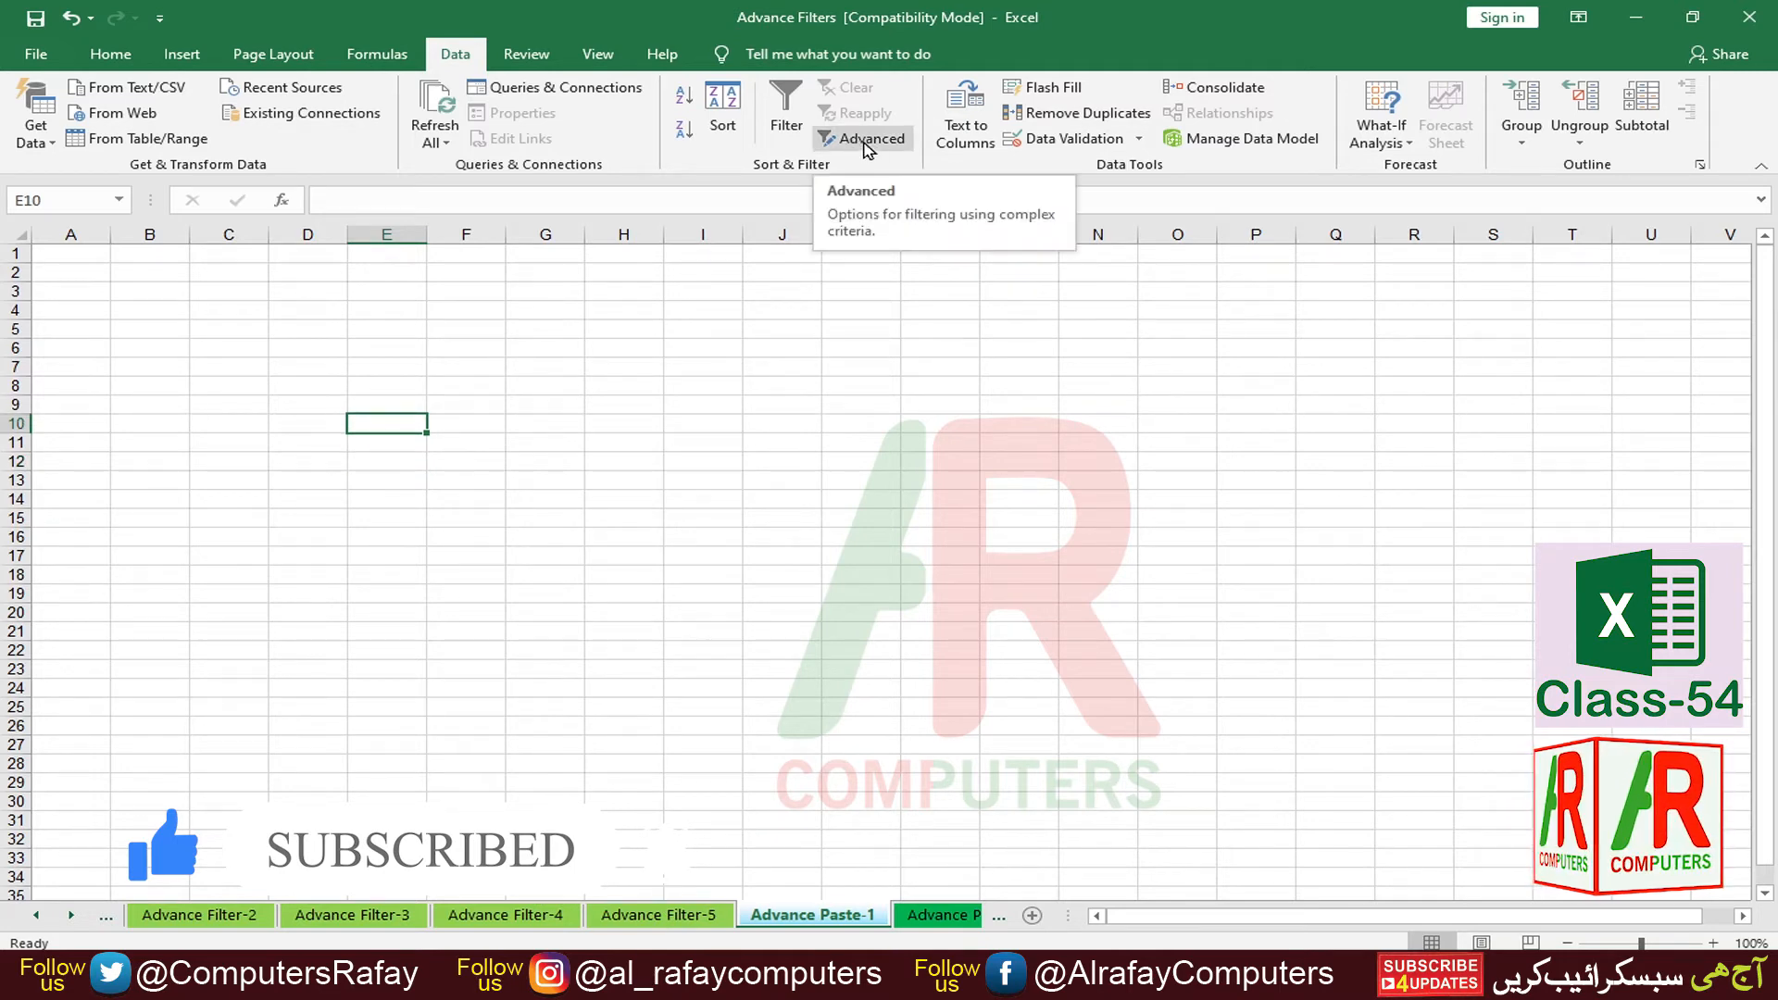
{"action": "left_click", "coordinate": [866, 139]}
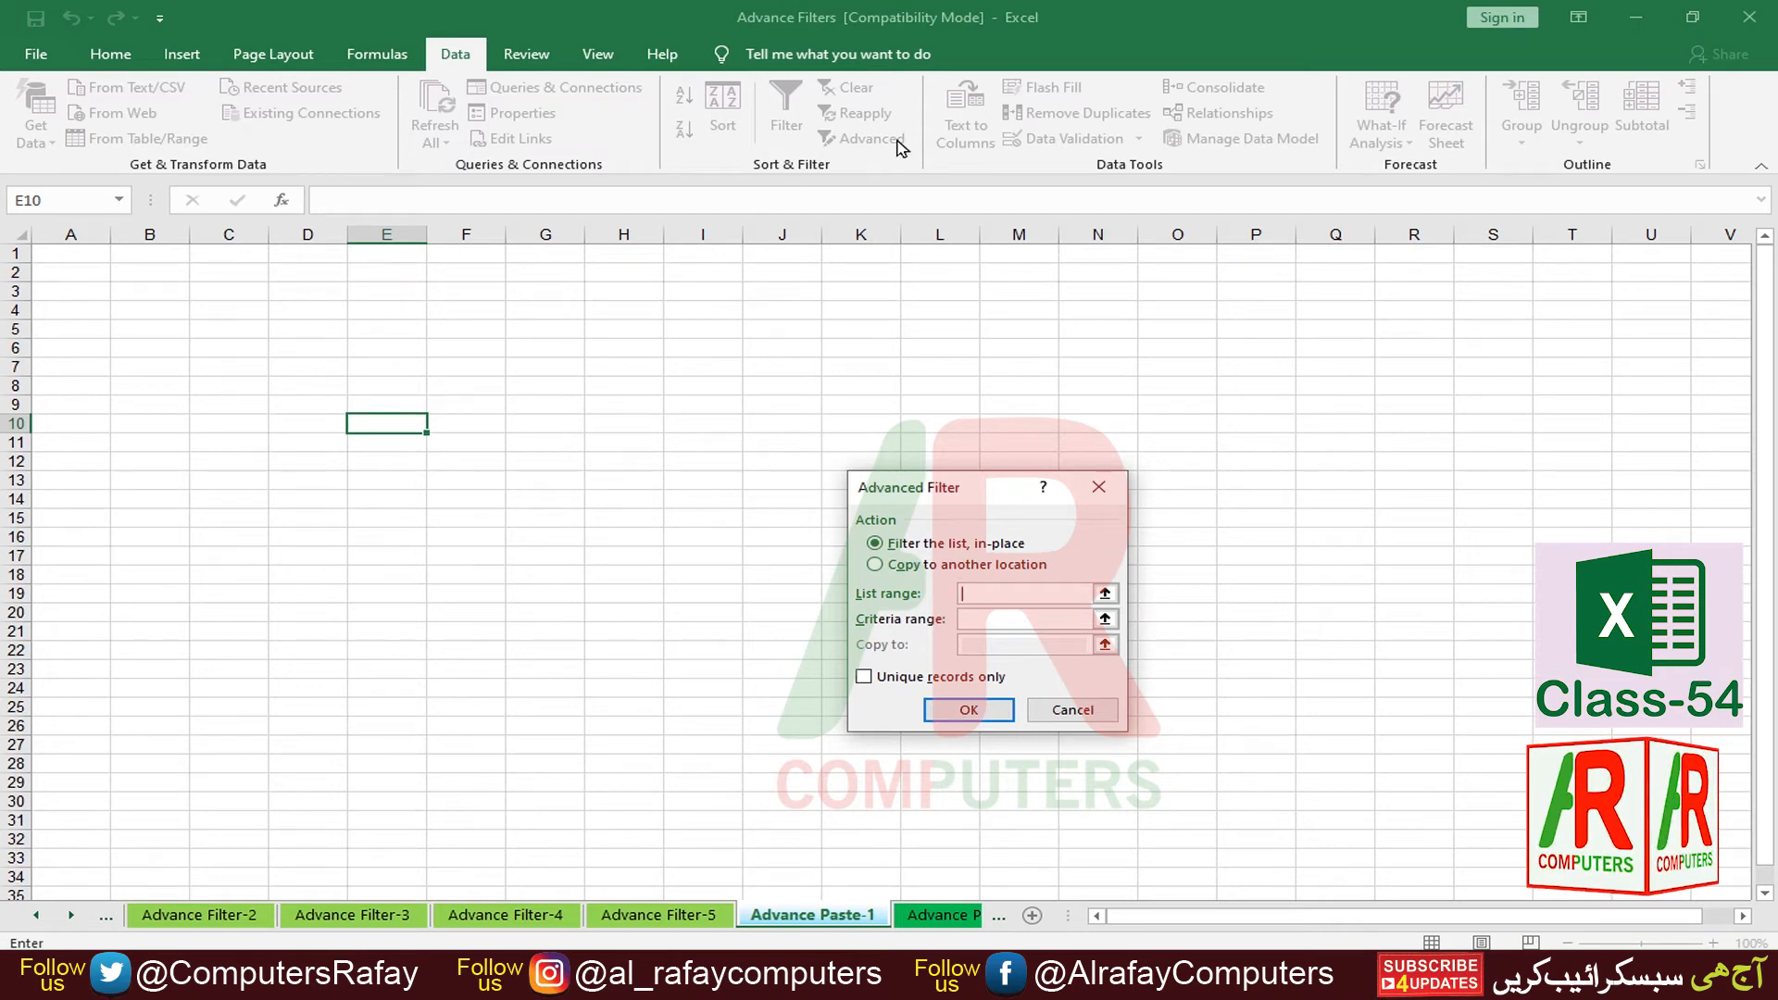
{"action": "left_click", "coordinate": [1105, 594]}
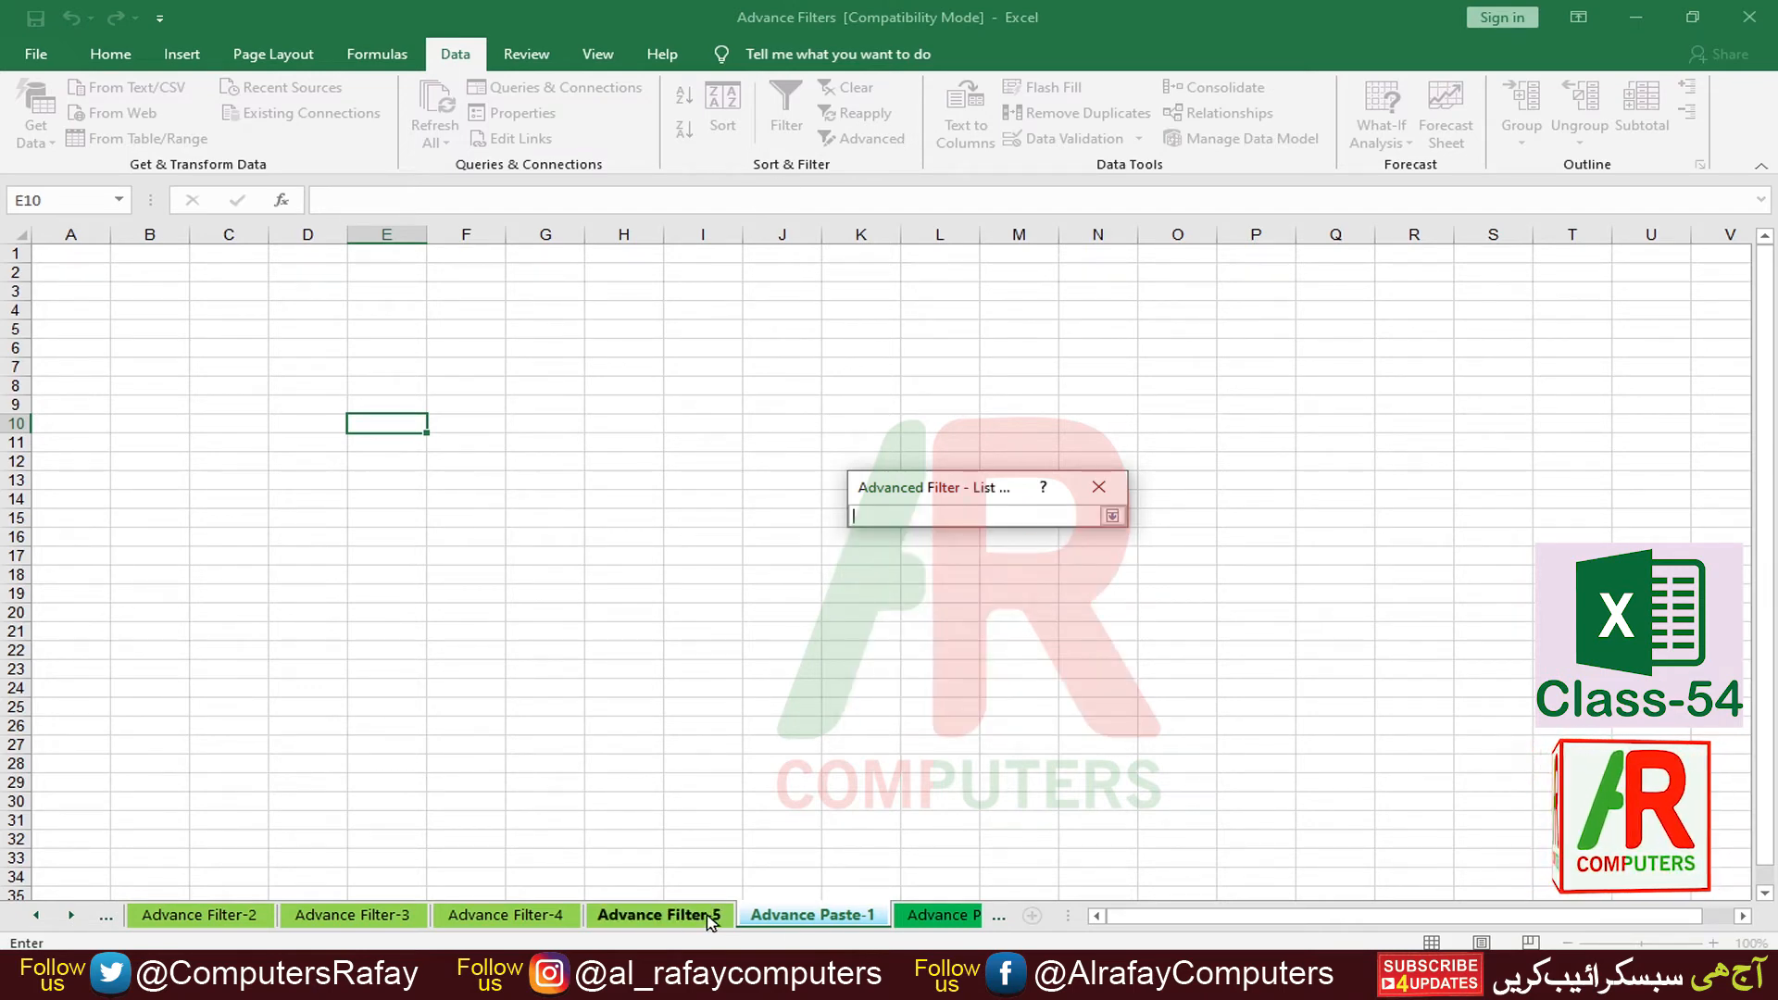
{"action": "left_click", "coordinate": [684, 917]}
{"action": "left_click_drag", "start_coordinate": [98, 329], "coordinate": [815, 845]}
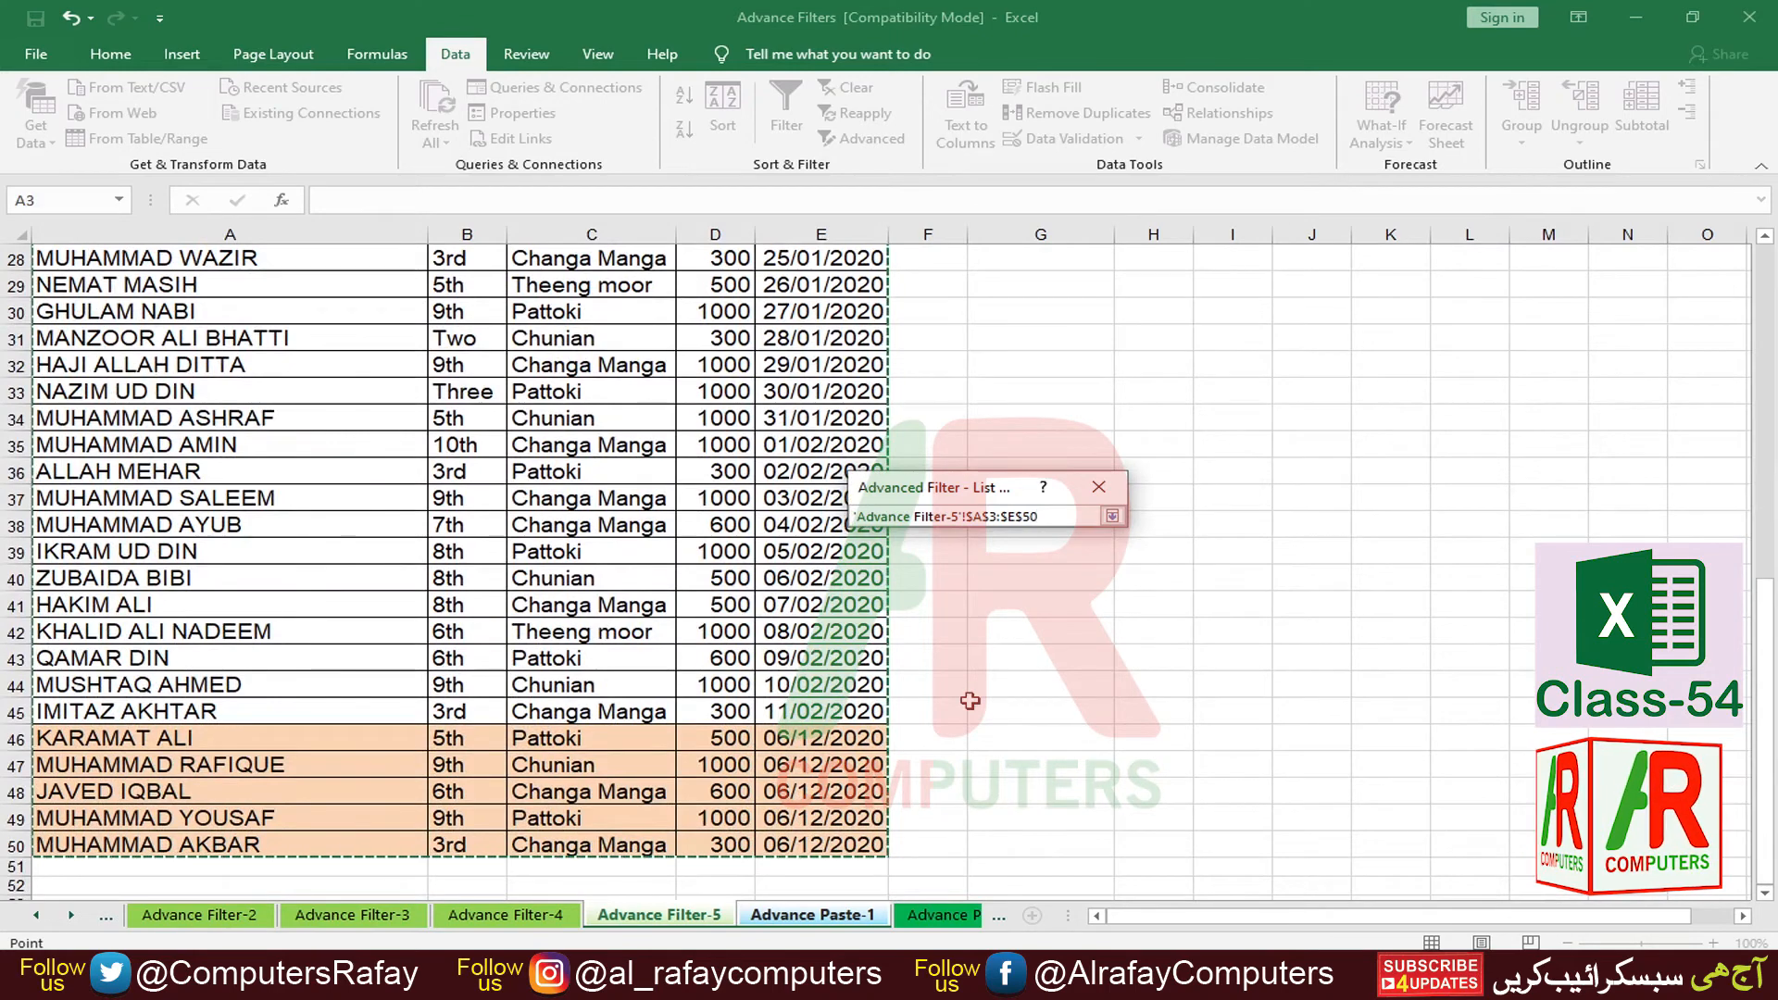
{"action": "left_click", "coordinate": [1111, 516]}
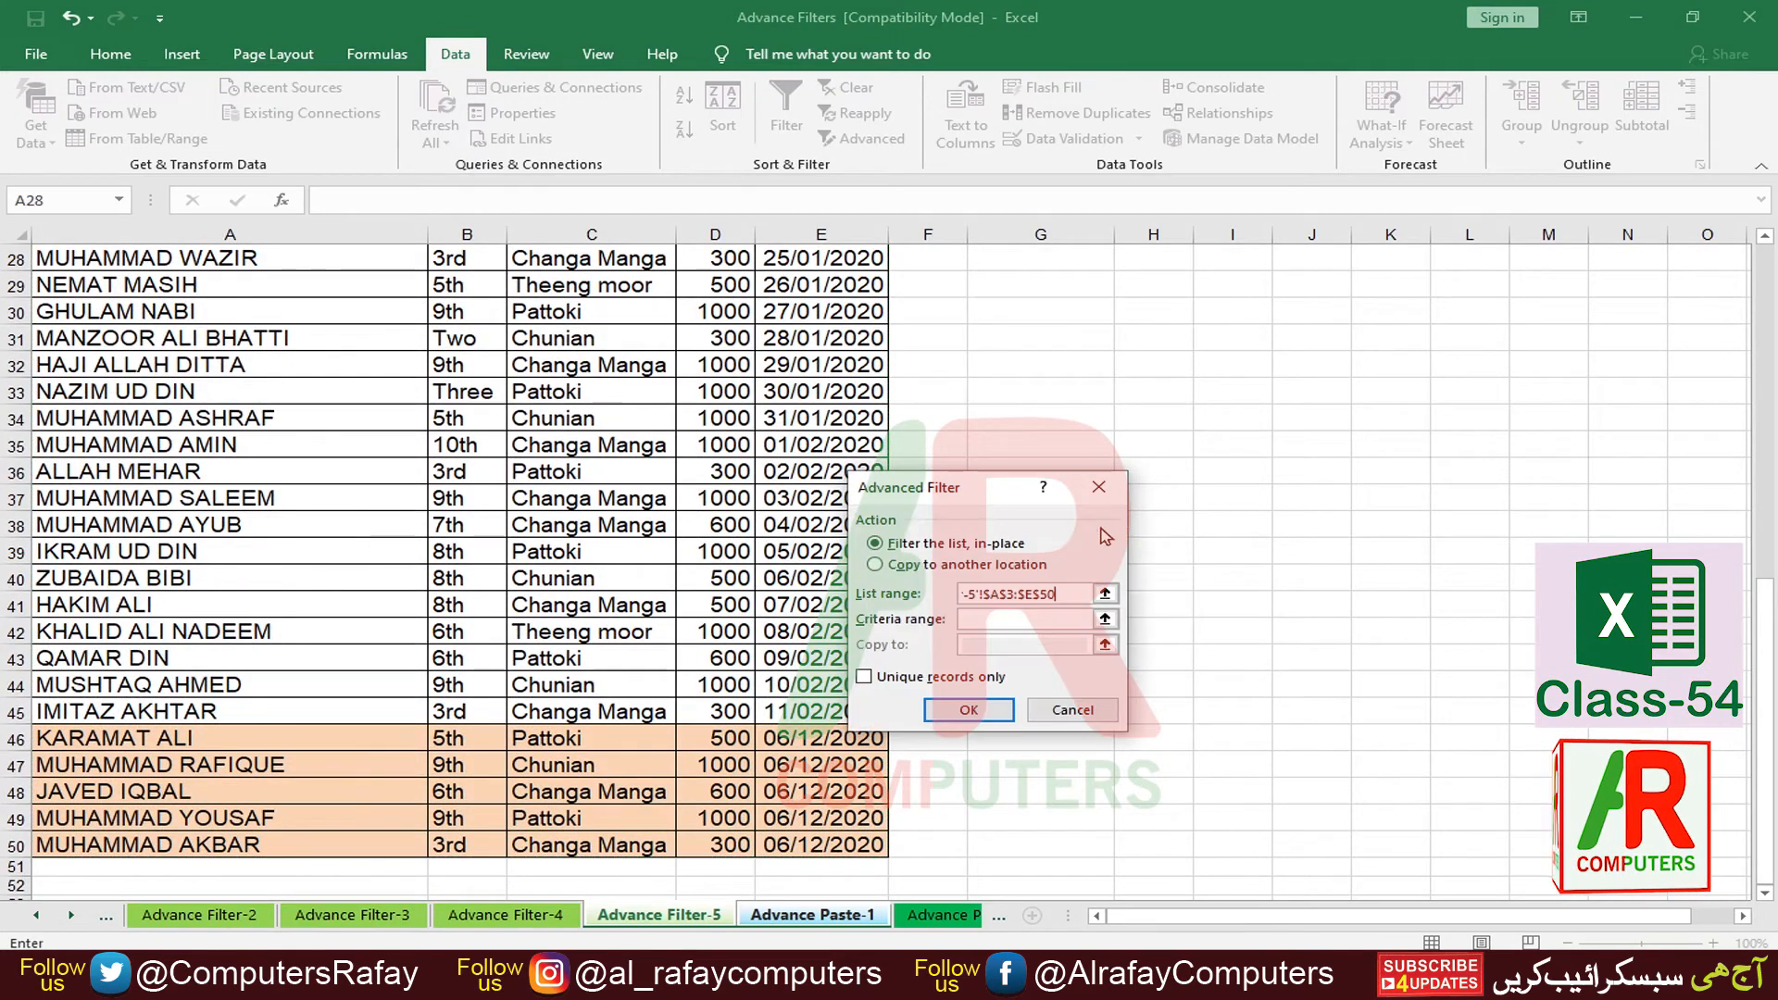
Step: Use the Date criteria in G1:G2 of the Advance Filter-5 sheet as the criteria range
{"action": "left_click", "coordinate": [1079, 618]}
{"action": "left_click", "coordinate": [676, 915]}
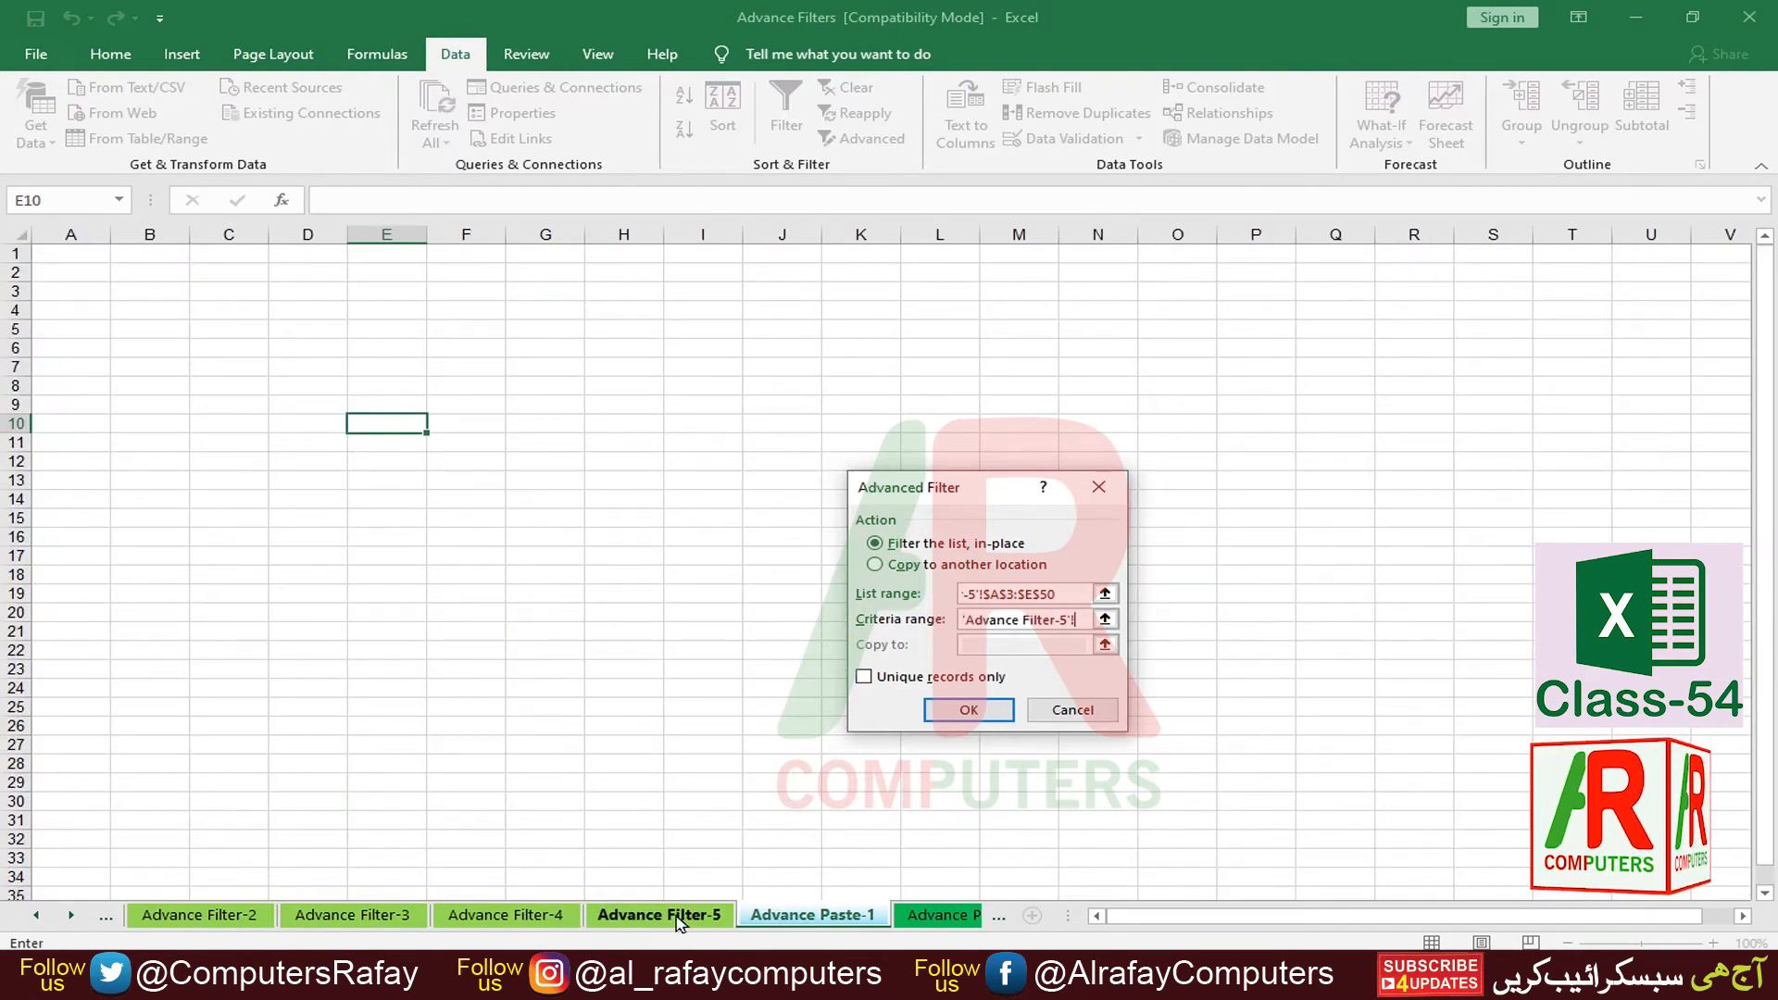
{"action": "scroll", "coordinate": [1084, 370], "scroll_direction": "up", "scroll_amount": 10}
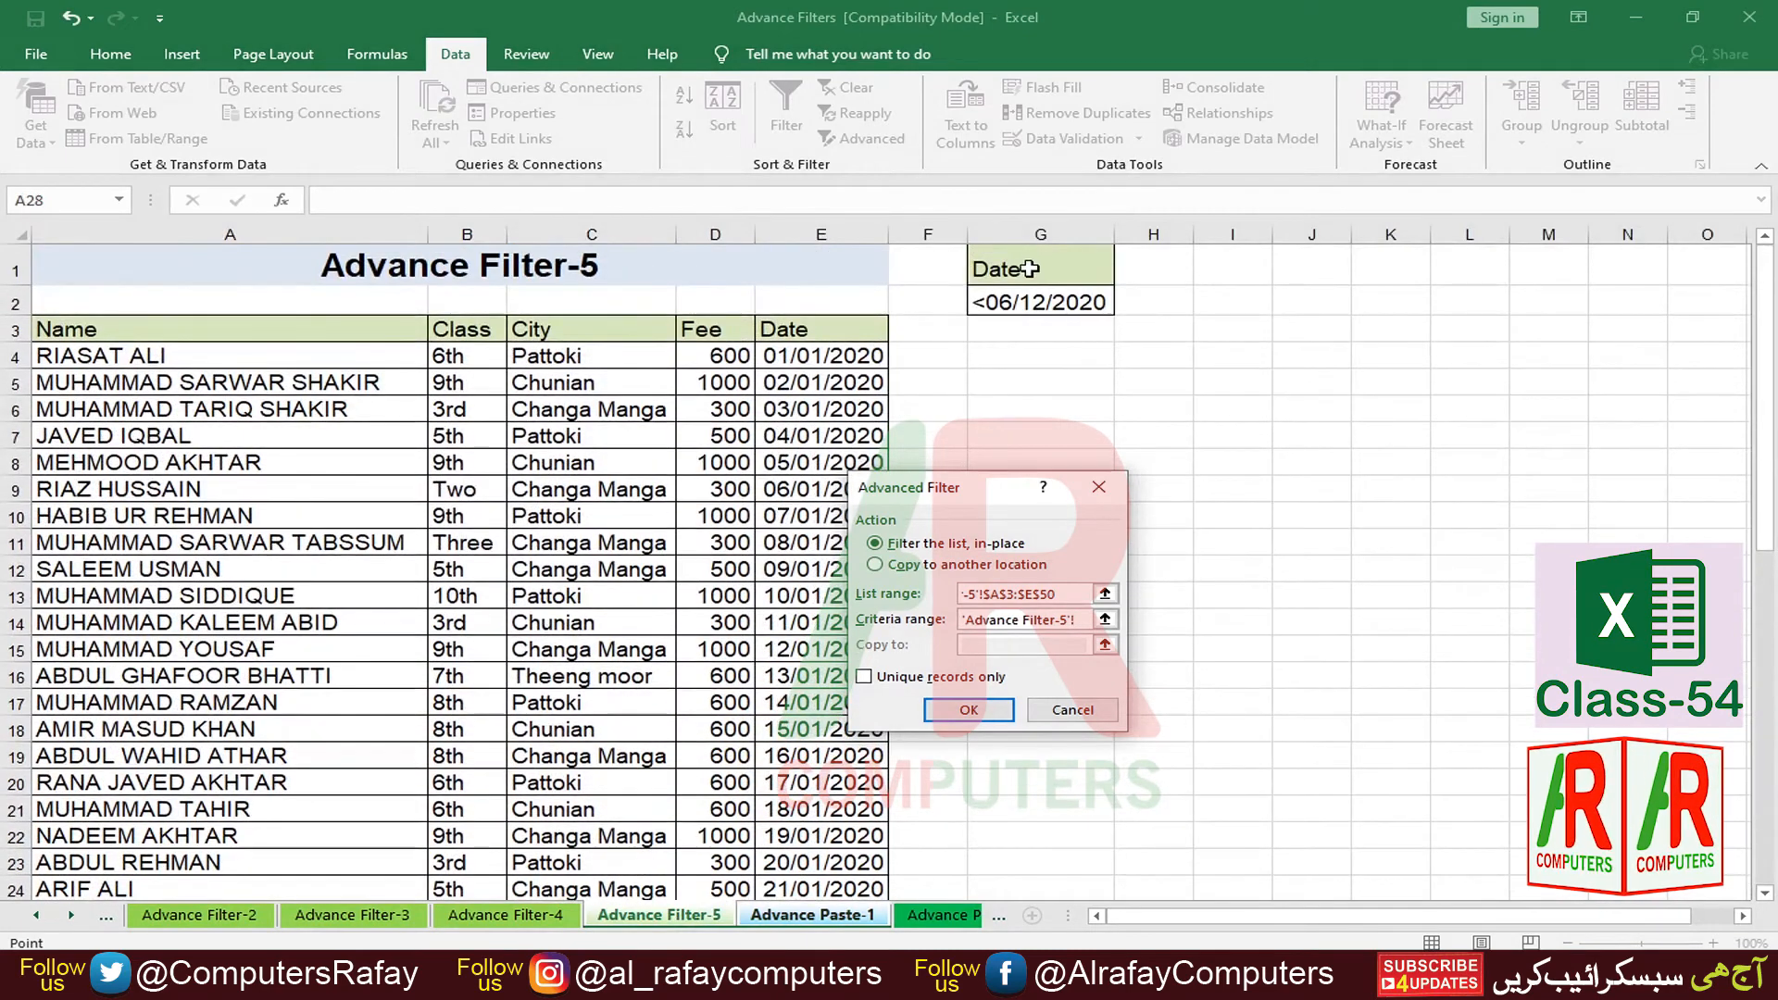
{"action": "left_click_drag", "start_coordinate": [1028, 269], "coordinate": [1040, 302]}
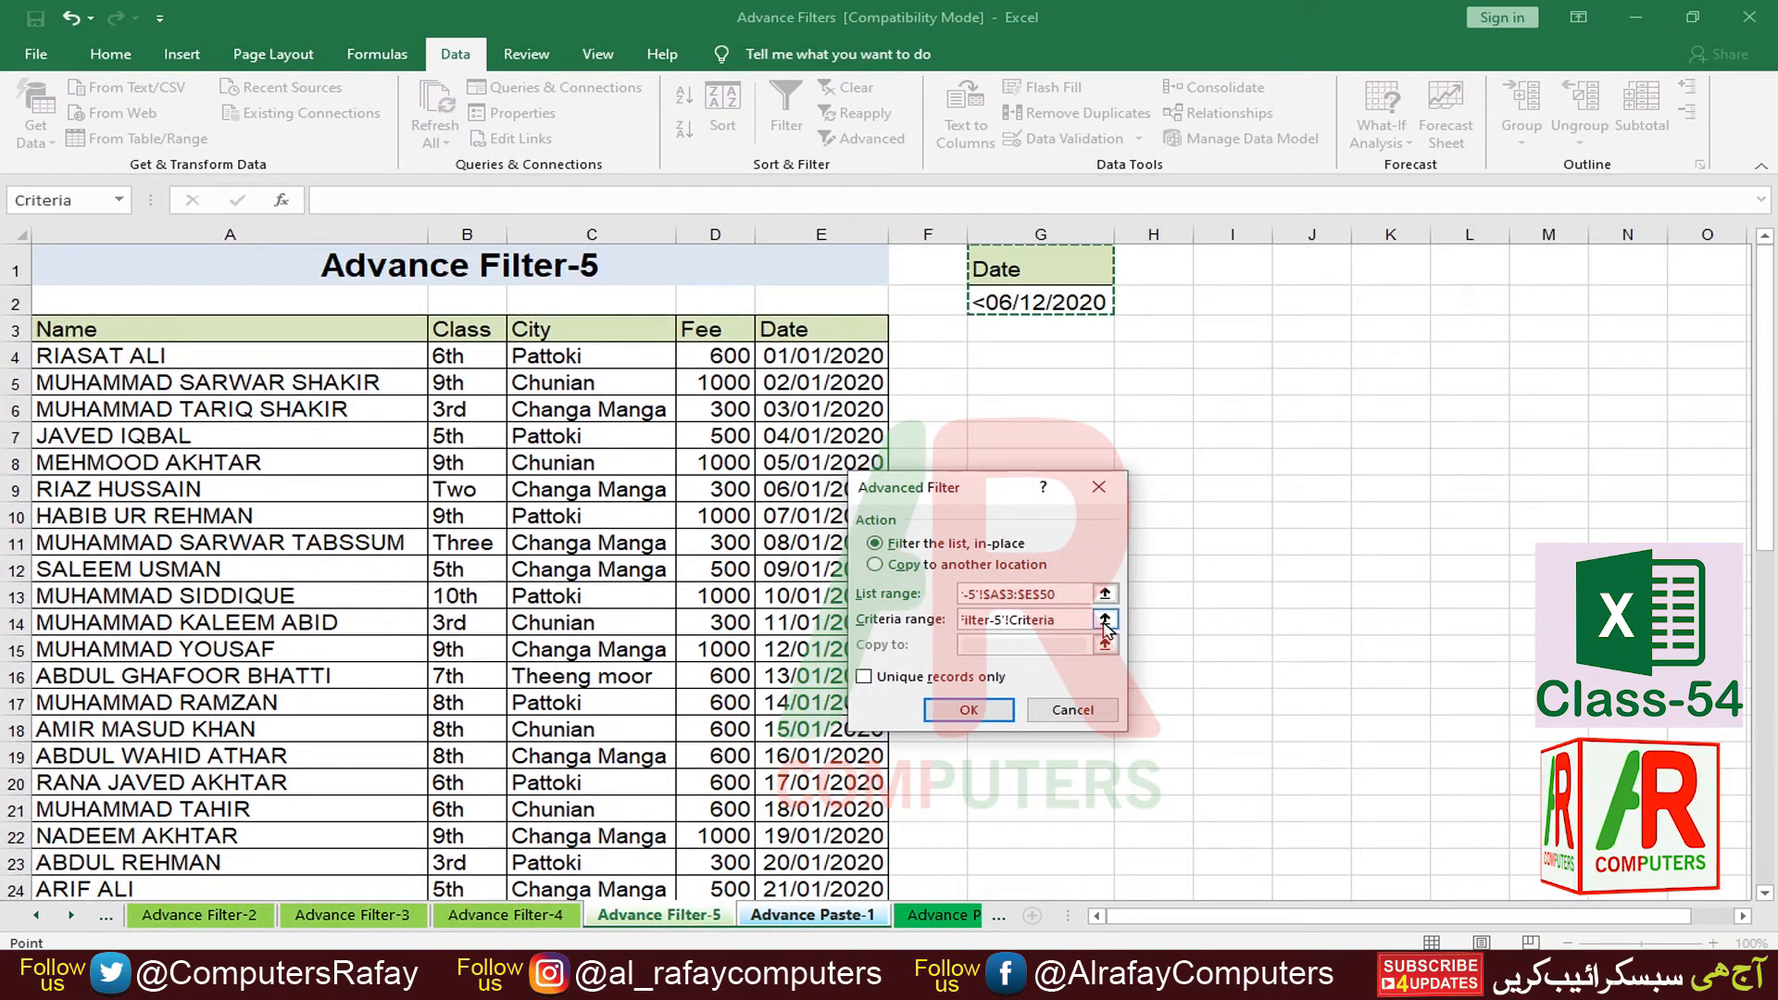
Step: Copy the filtered records to another location, with cell A1 of the Advance Paste-1 sheet as the destination, and run the filter
{"action": "left_click", "coordinate": [875, 566]}
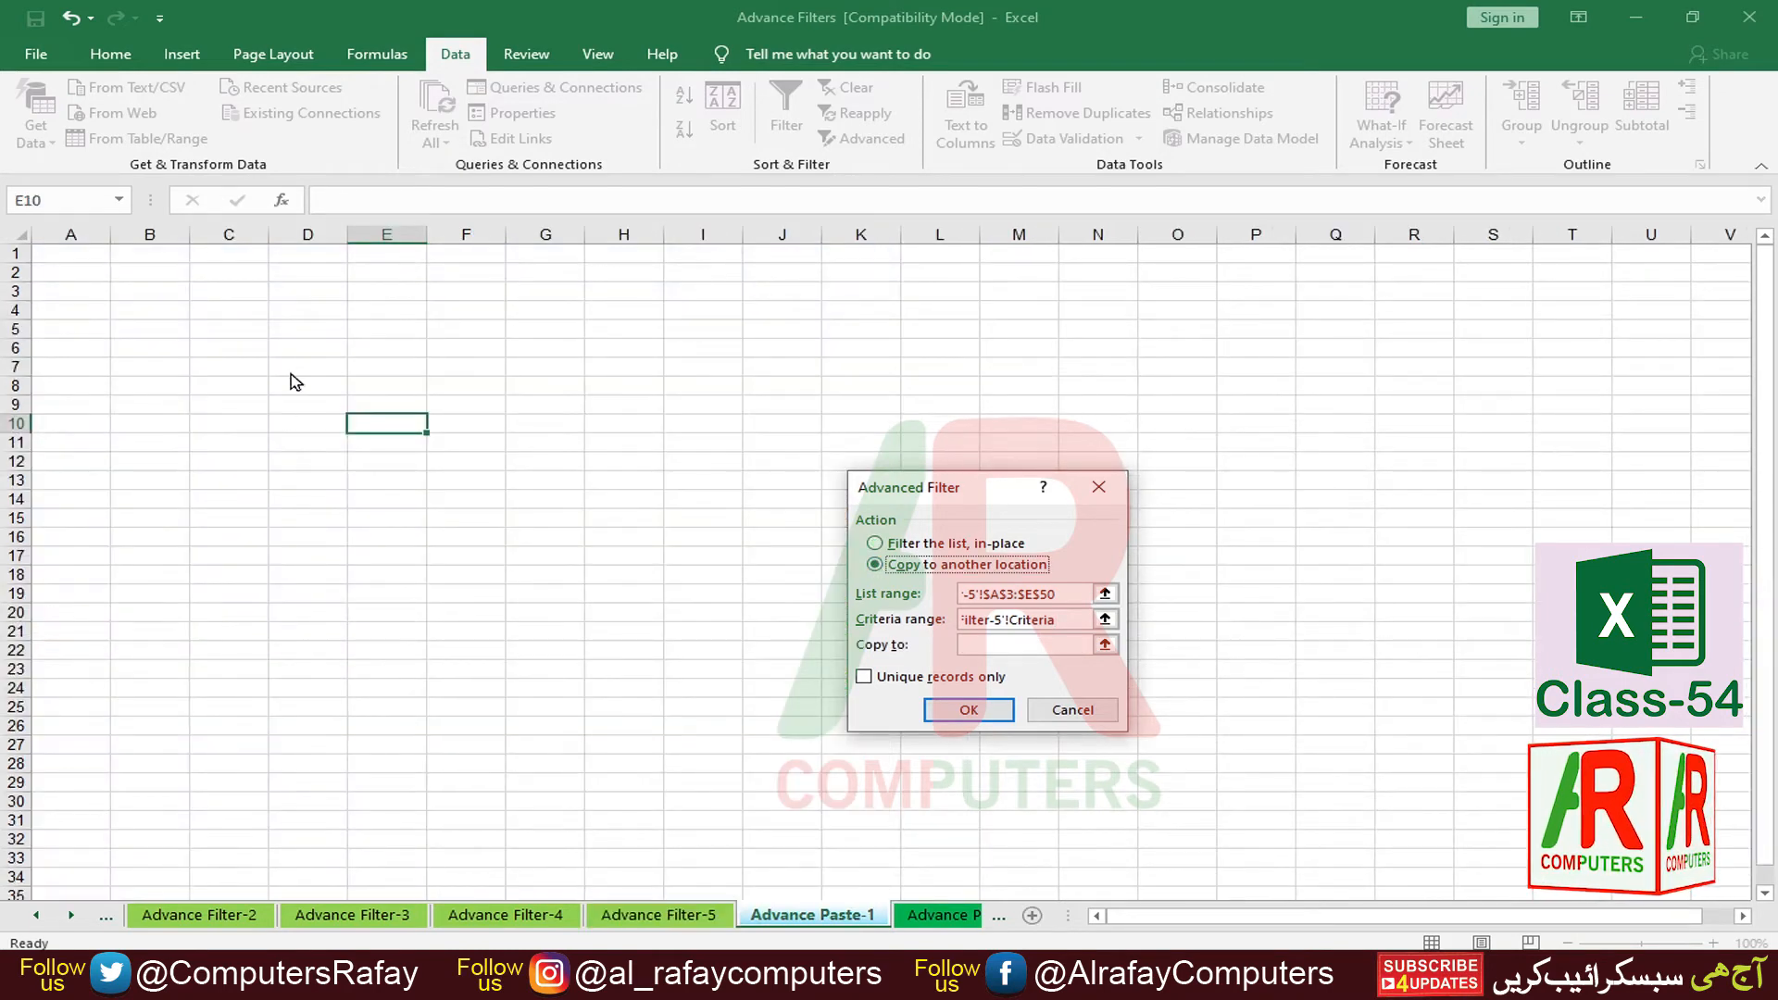
{"action": "left_click", "coordinate": [1068, 646]}
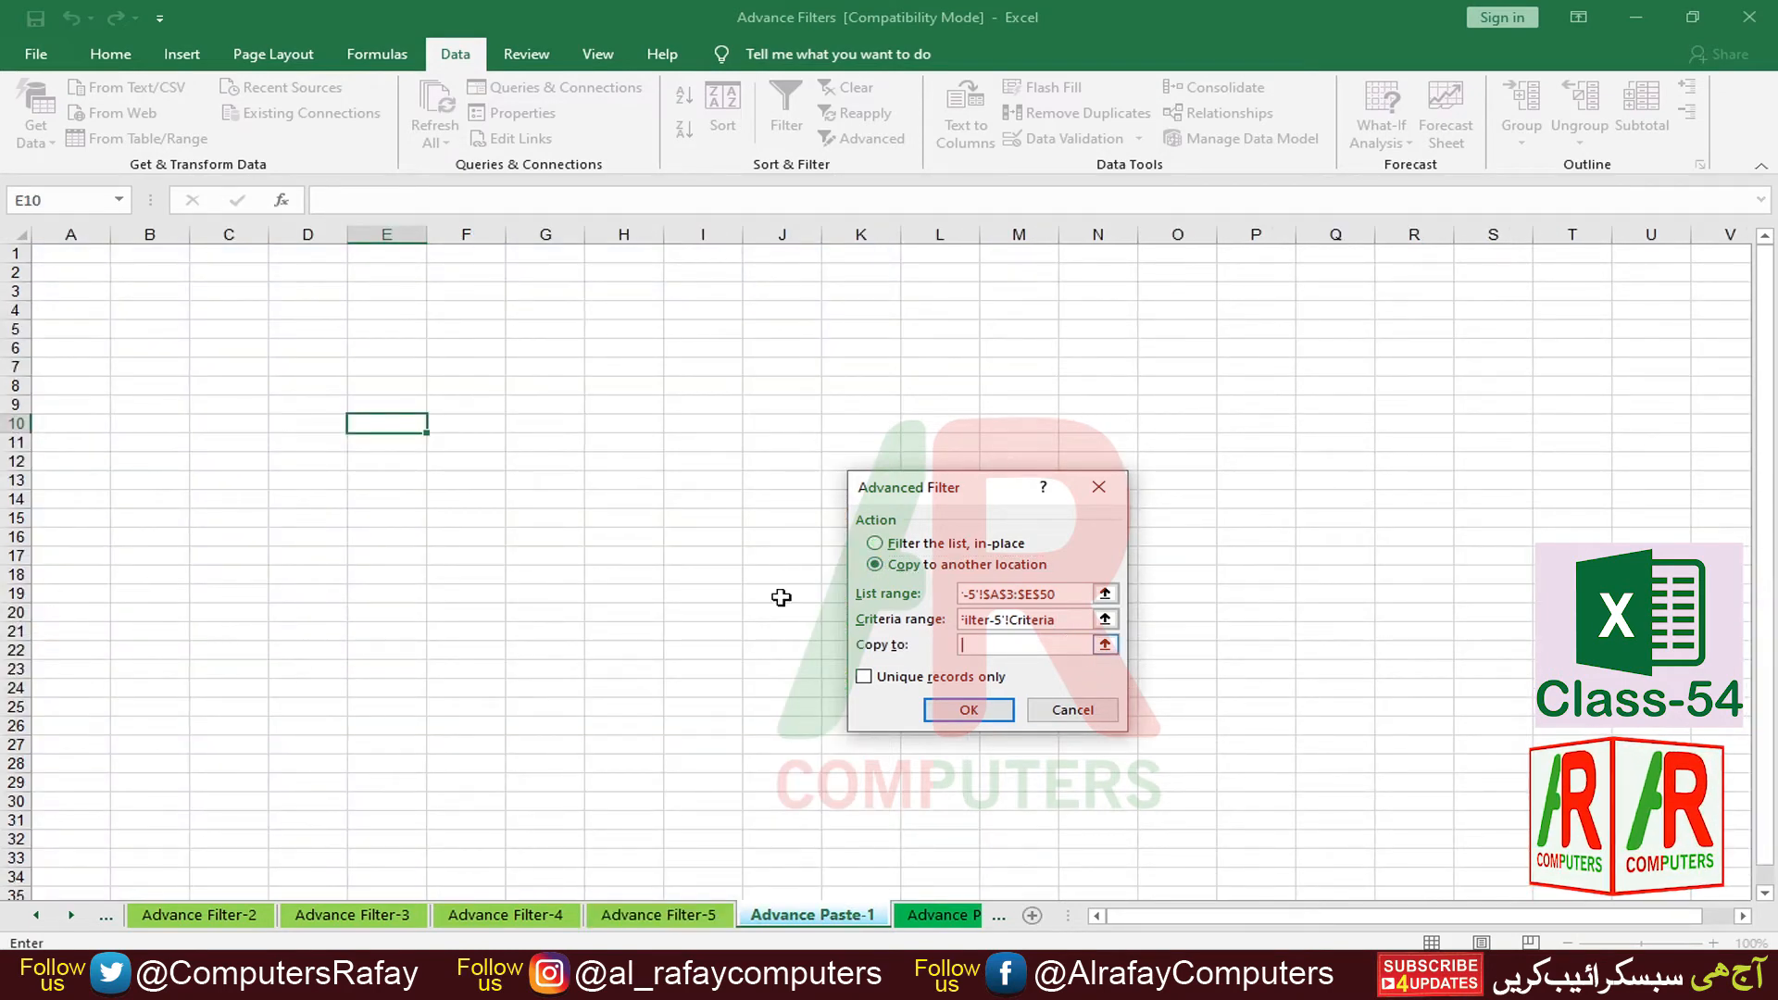
{"action": "left_click", "coordinate": [77, 259]}
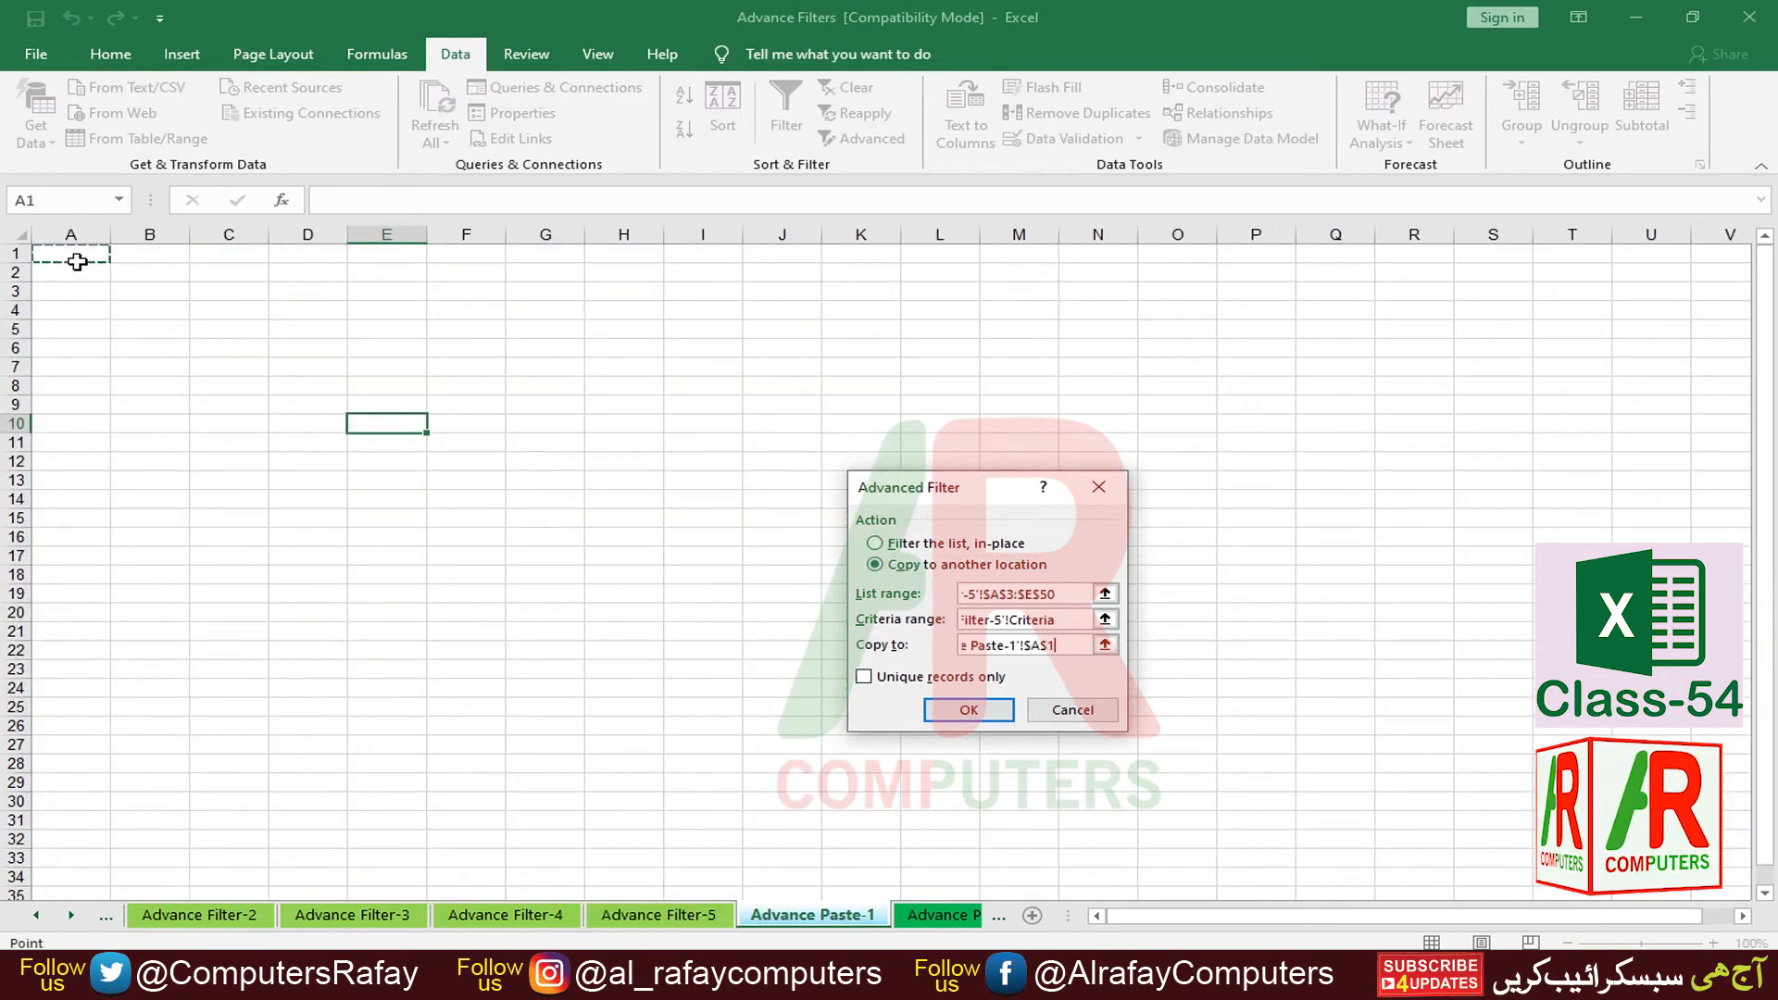
{"action": "left_click", "coordinate": [968, 709]}
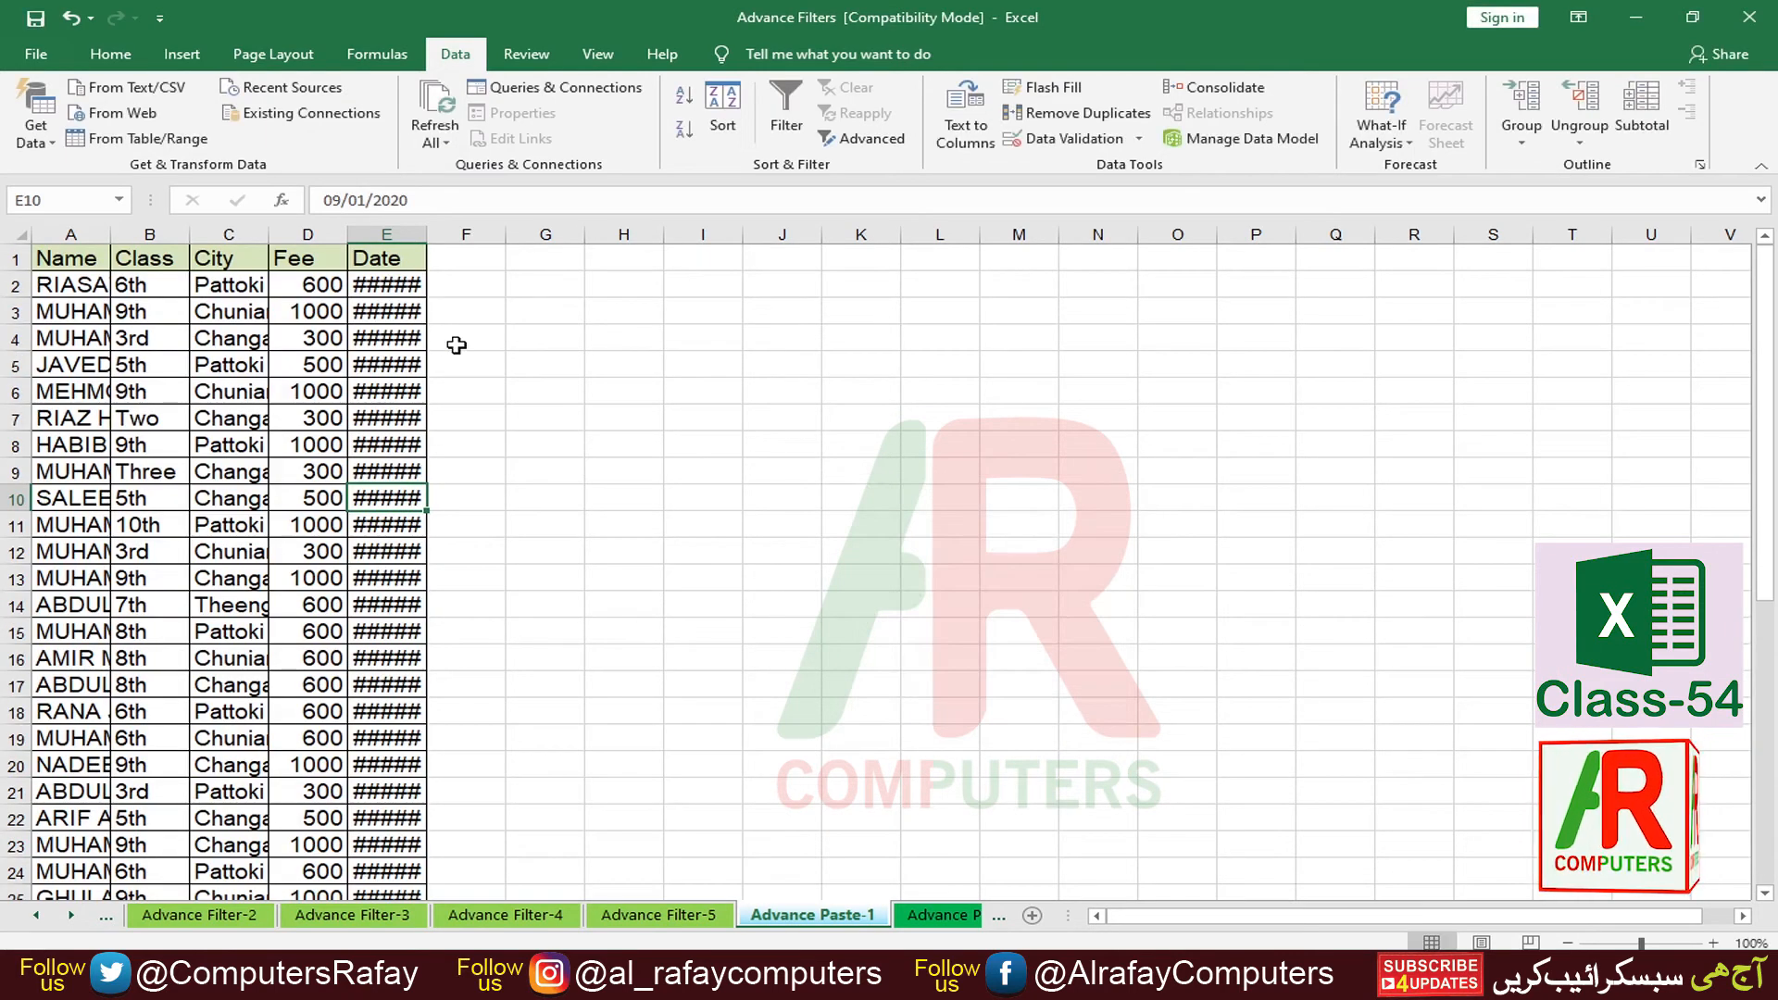
Step: Autofit the widths of columns A to E on the Advance Paste-1 sheet to their contents
{"action": "left_click", "coordinate": [57, 239]}
{"action": "left_click_drag", "start_coordinate": [58, 239], "coordinate": [421, 245]}
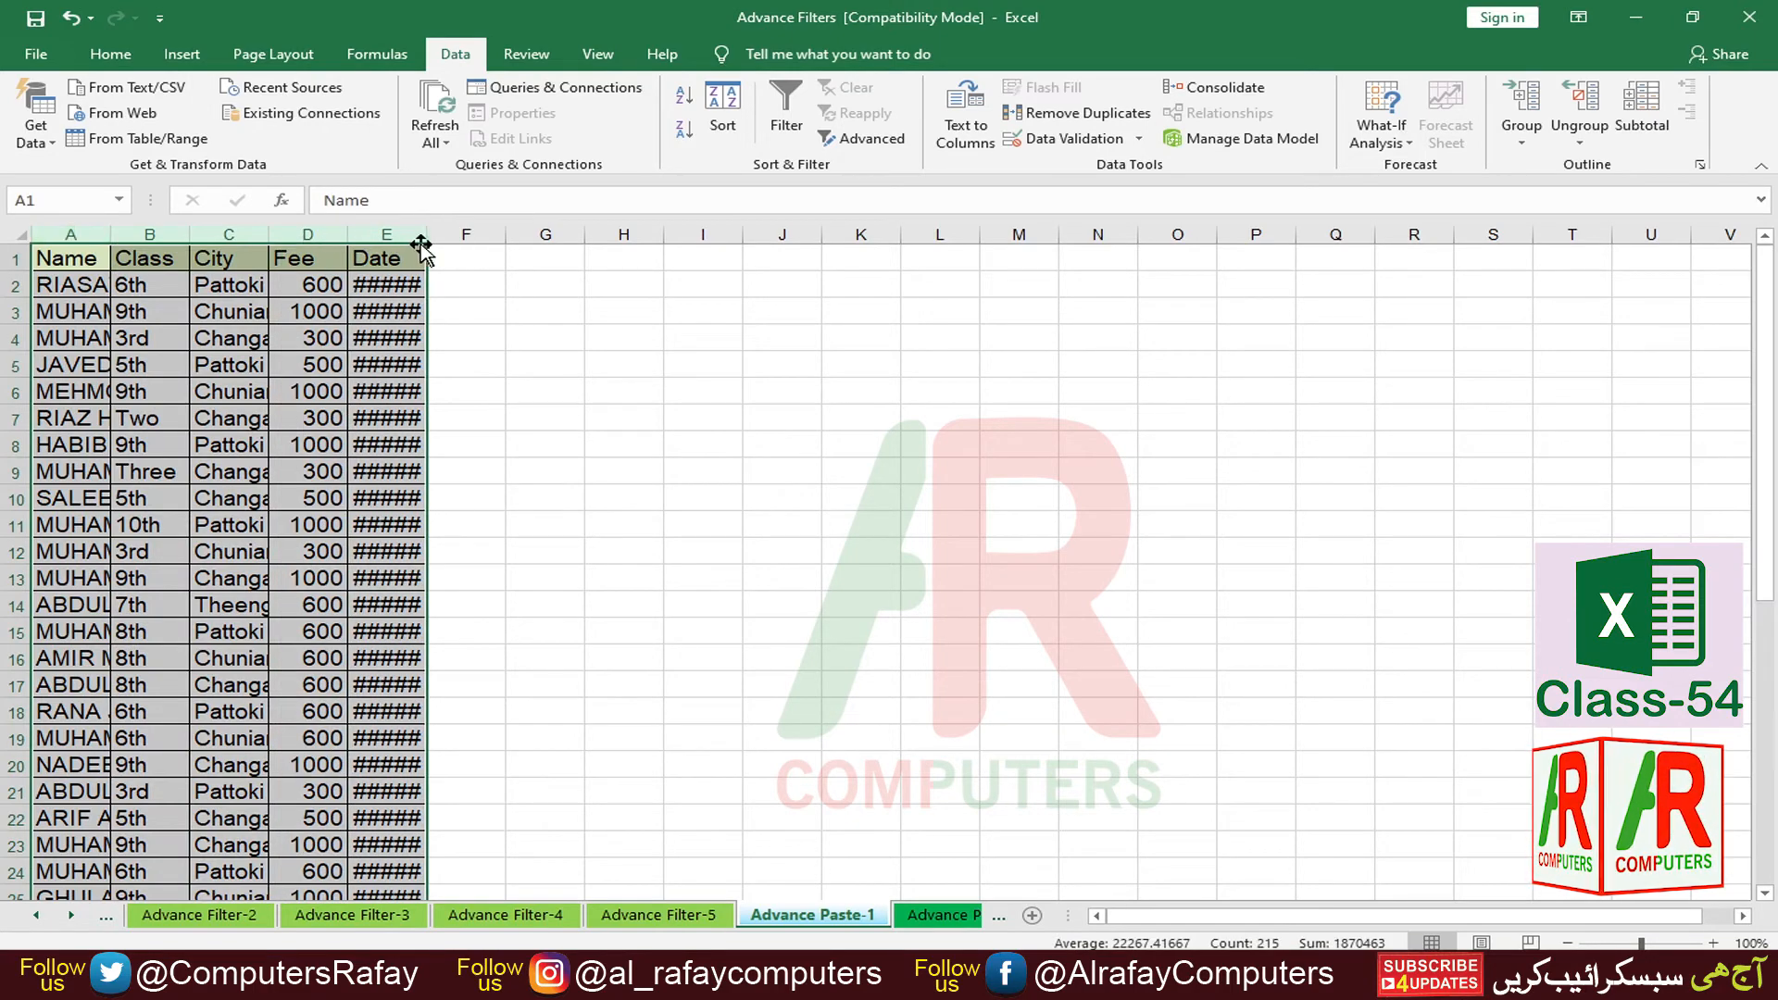
{"action": "double_click", "coordinate": [422, 242]}
{"action": "left_click", "coordinate": [989, 417]}
{"action": "left_click", "coordinate": [609, 639]}
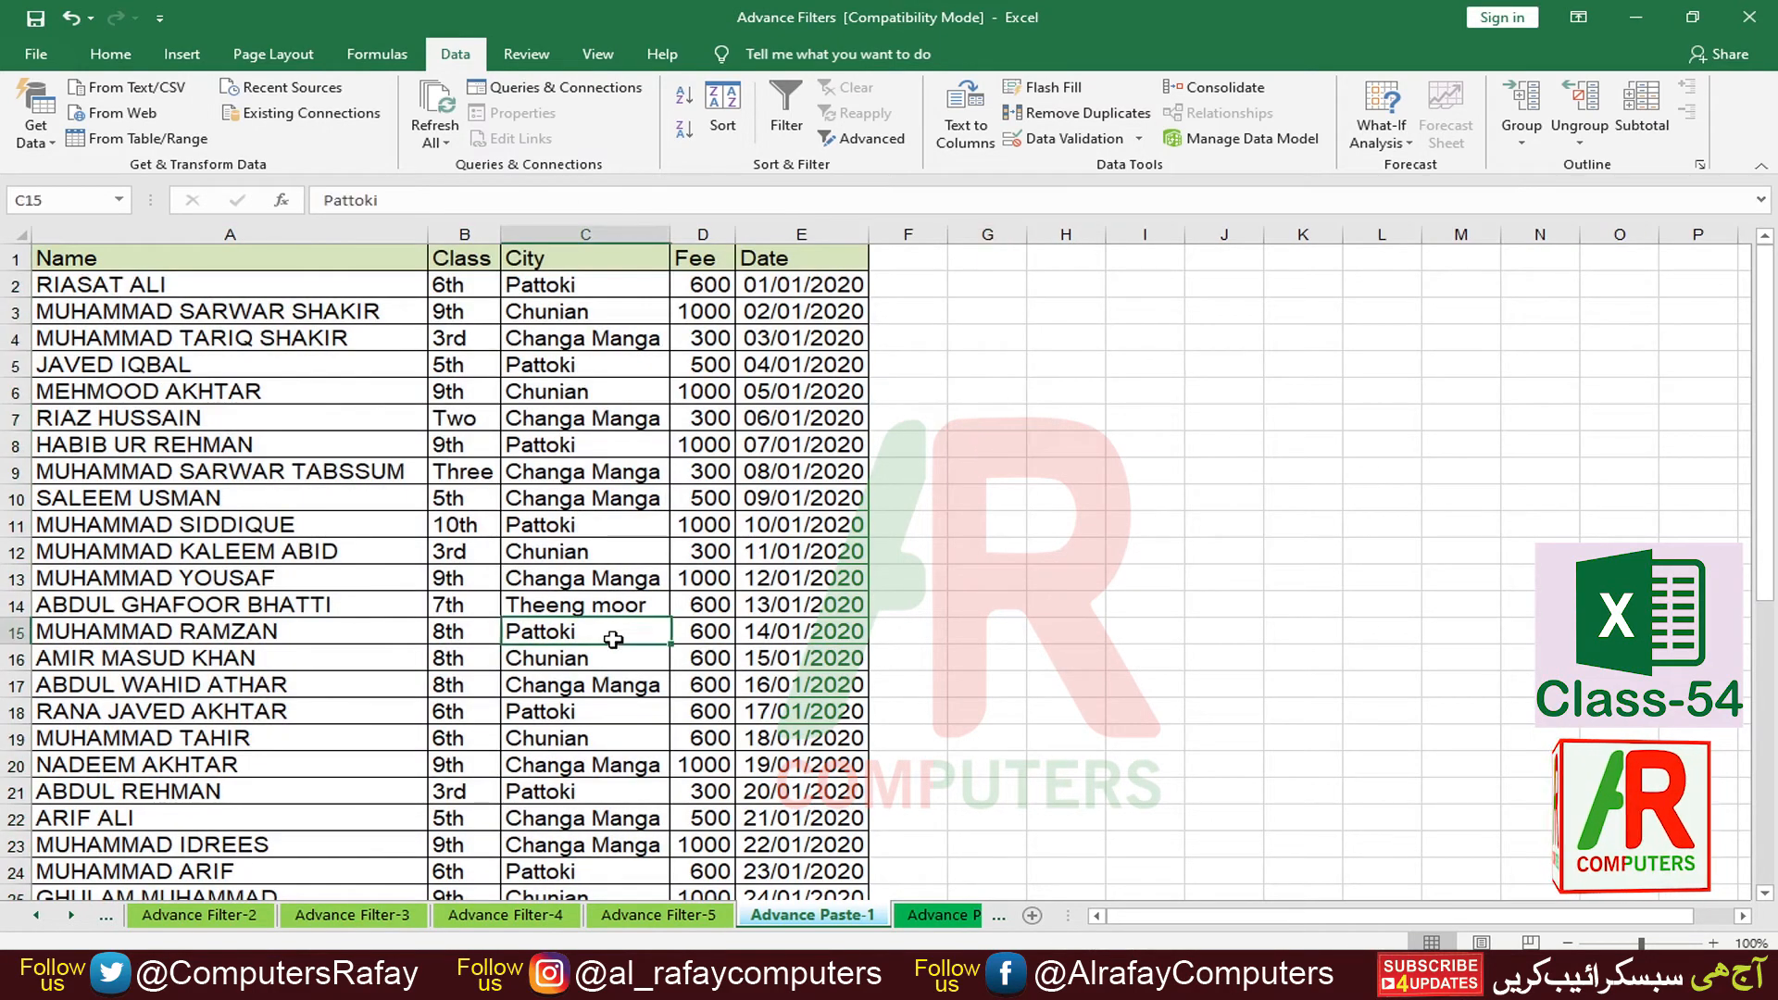
Step: Check the first and last dates of the extracted records on the Advance Paste-1 sheet
{"action": "left_click", "coordinate": [793, 293]}
{"action": "scroll", "coordinate": [782, 489], "scroll_direction": "down", "scroll_amount": 9}
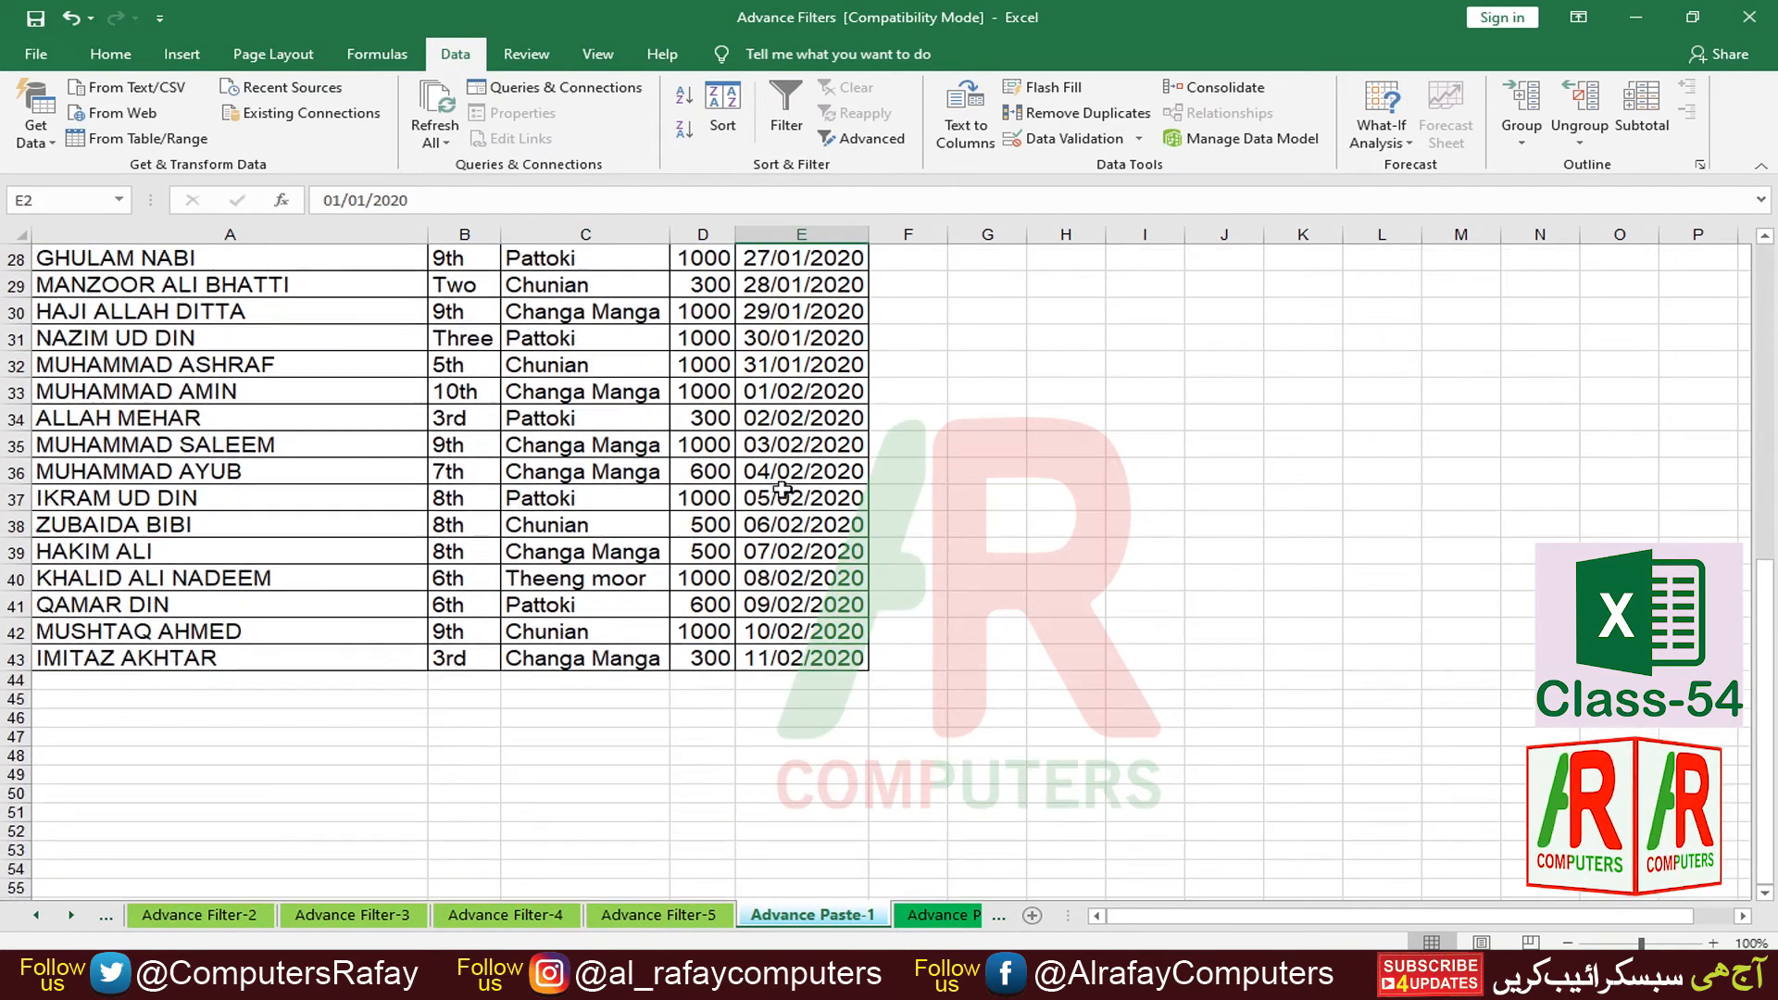
{"action": "left_click", "coordinate": [810, 658]}
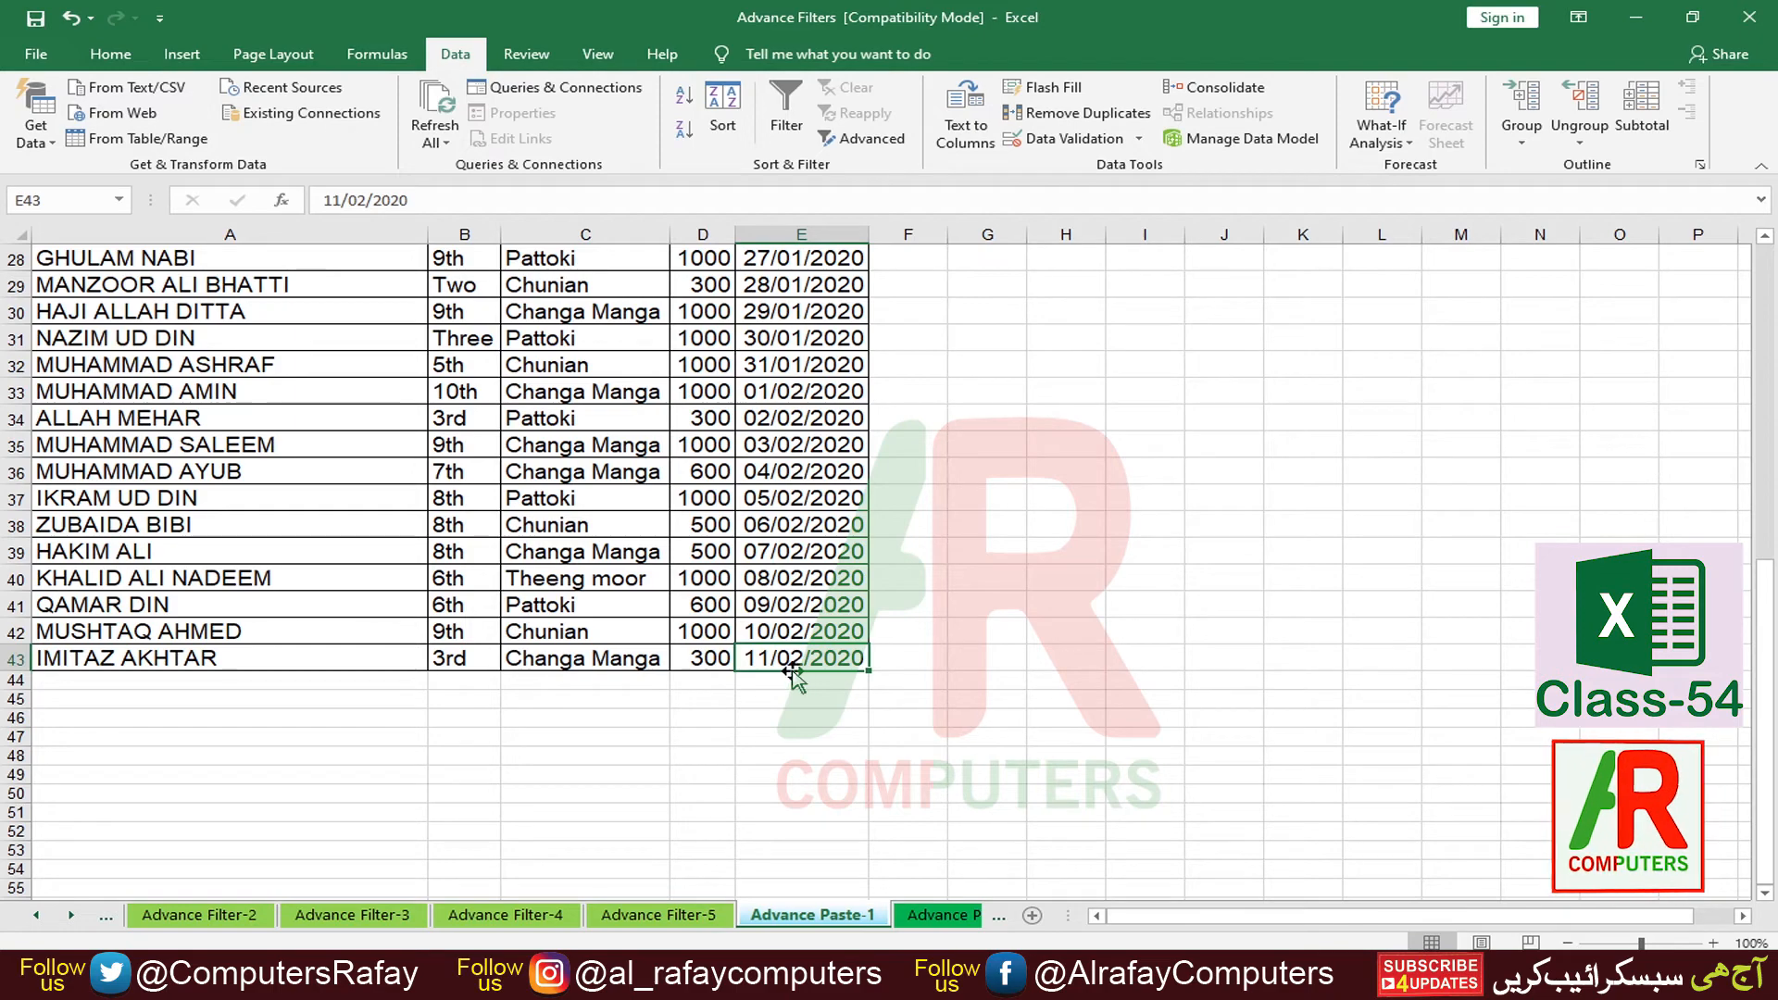
Step: Examine the shaded rows at the end of the Advance Filter-5 table and compare their dates with the Date criterion
{"action": "left_click", "coordinate": [704, 917]}
{"action": "left_click", "coordinate": [624, 645]}
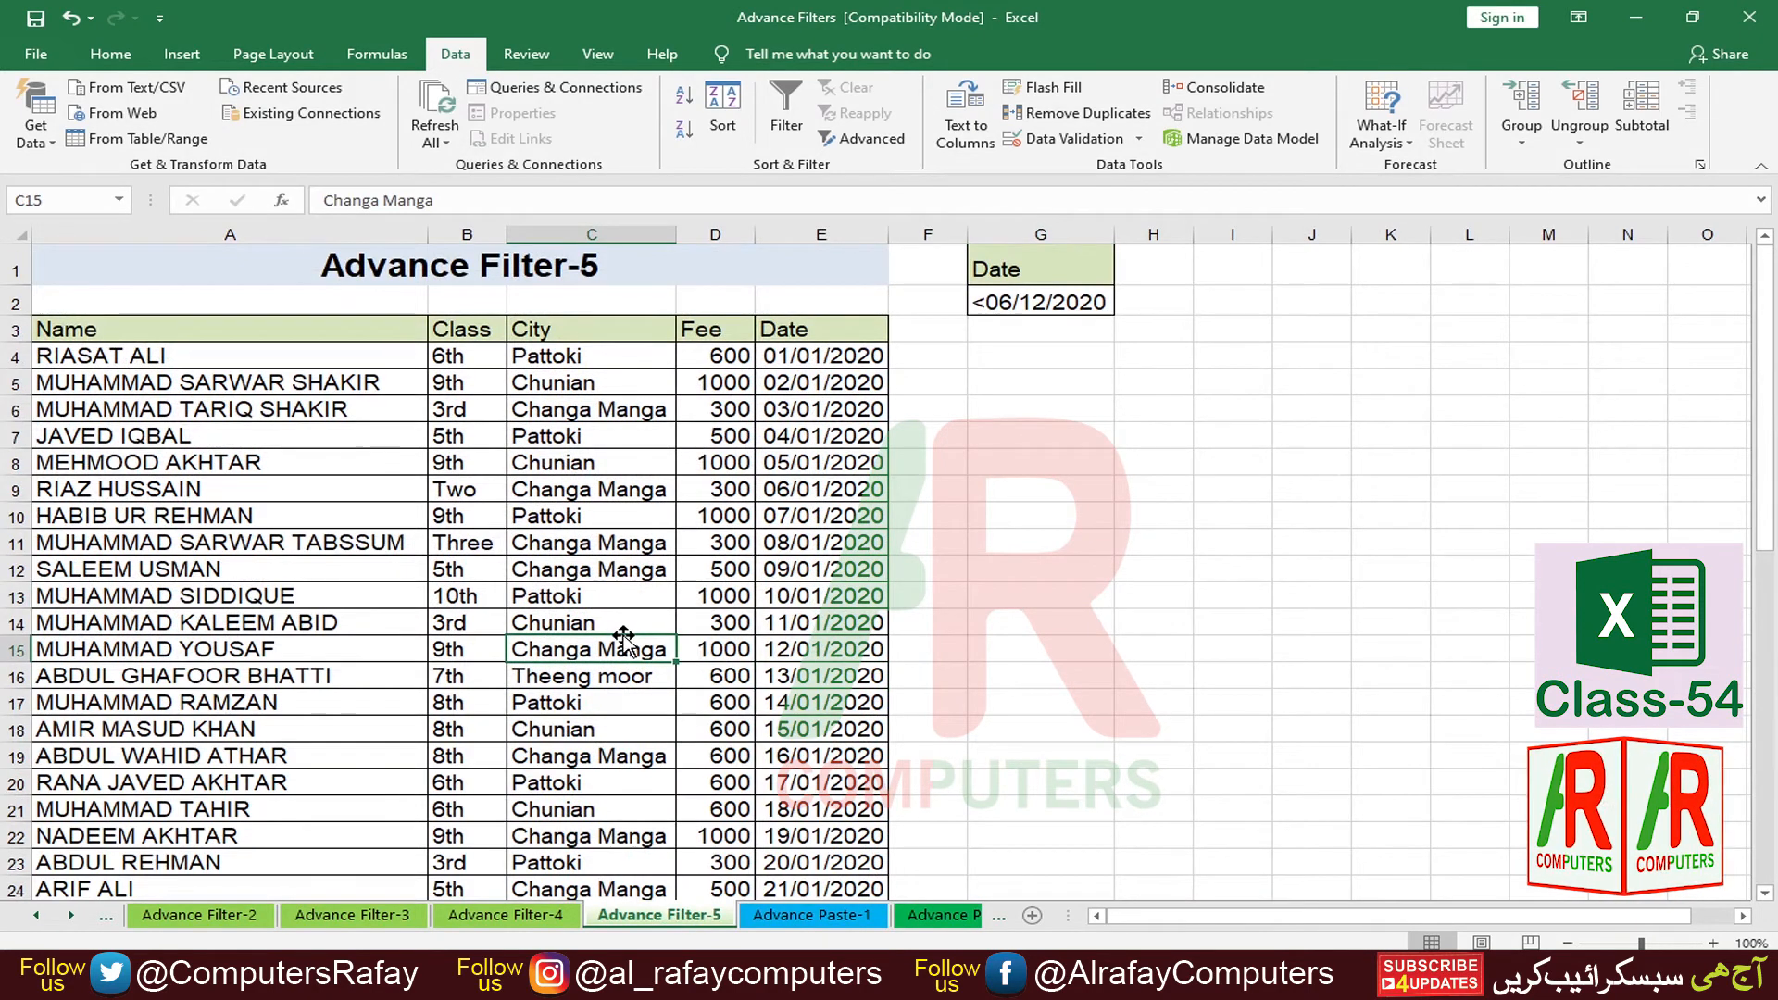
{"action": "scroll", "coordinate": [544, 577], "scroll_direction": "down", "scroll_amount": 13}
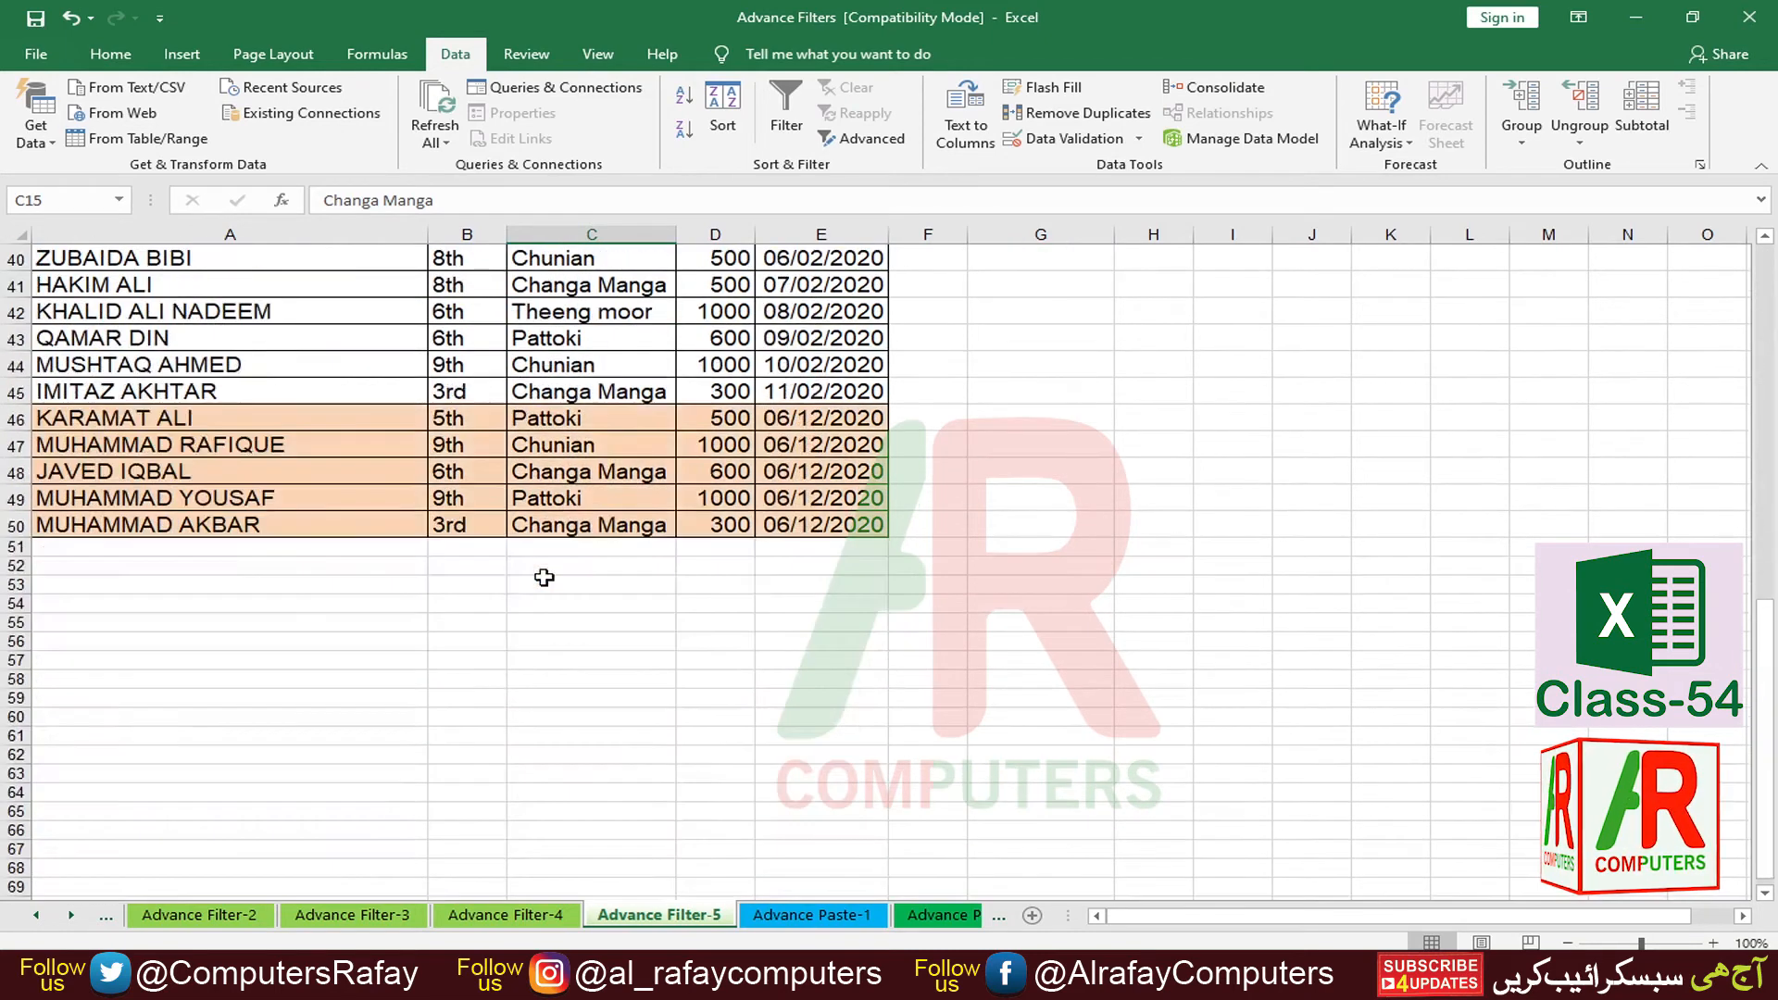
{"action": "scroll", "coordinate": [546, 577], "scroll_direction": "up", "scroll_amount": 3}
{"action": "left_click_drag", "start_coordinate": [123, 660], "coordinate": [815, 765]}
{"action": "left_click", "coordinate": [811, 767]}
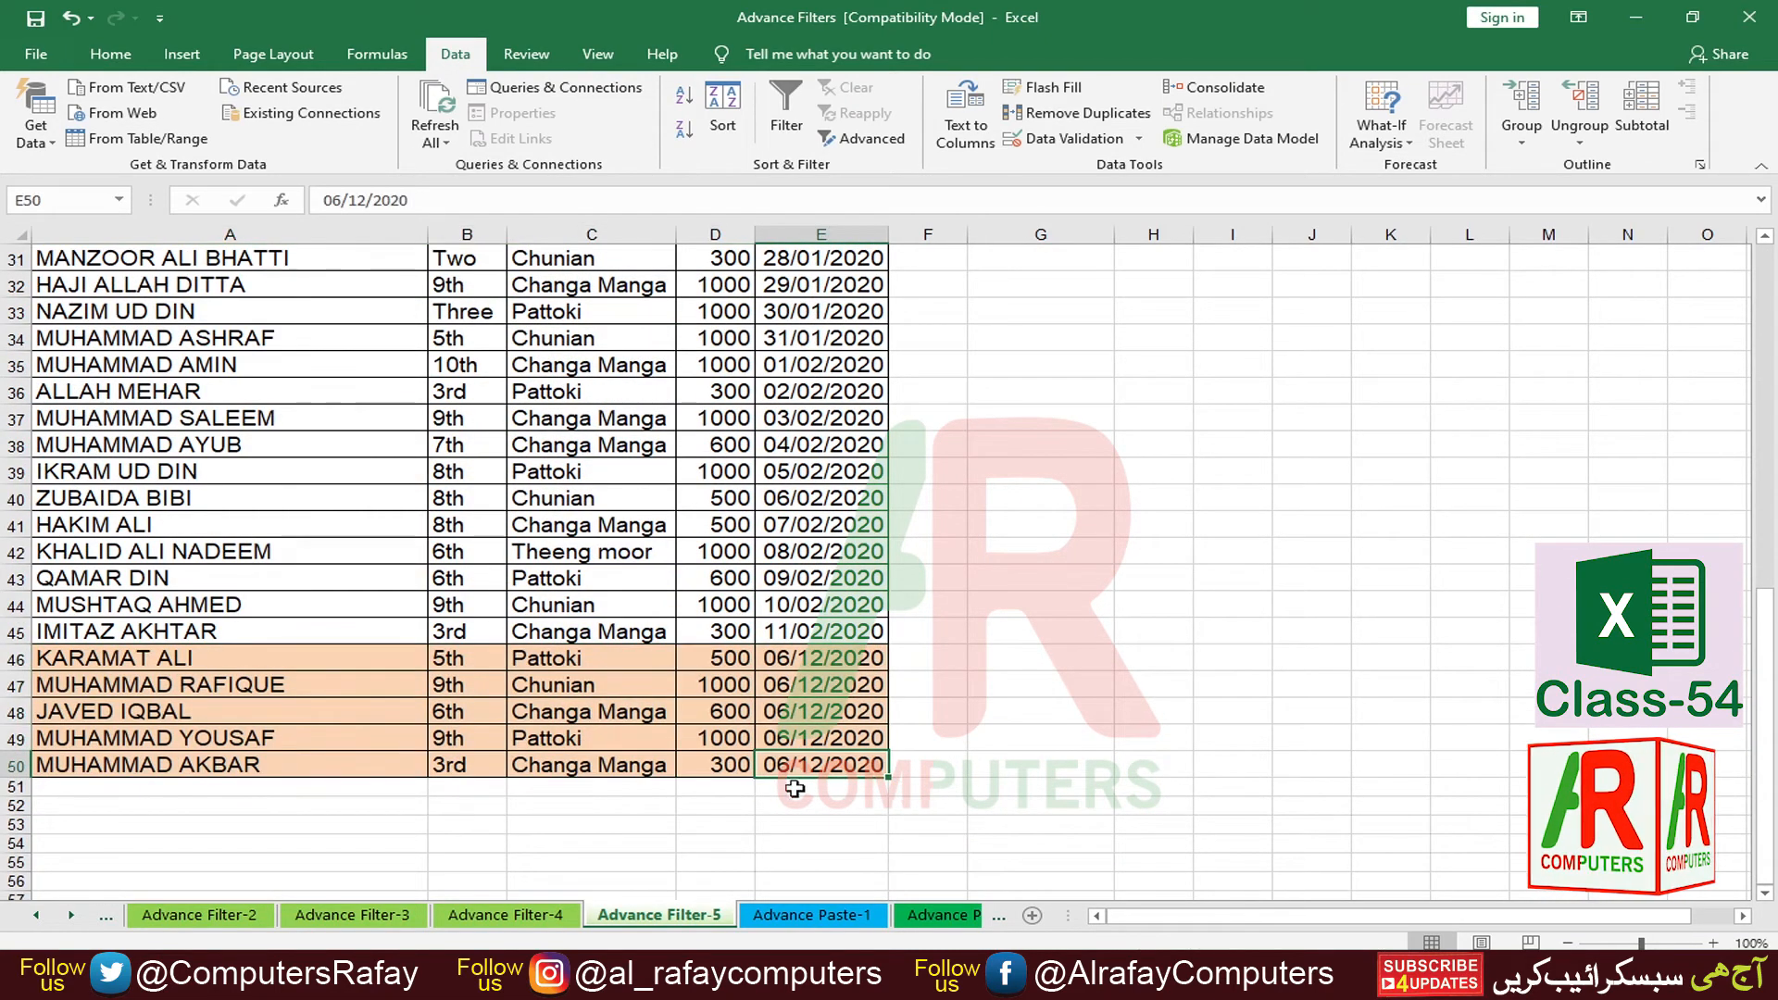
{"action": "left_click_drag", "start_coordinate": [782, 660], "coordinate": [795, 776]}
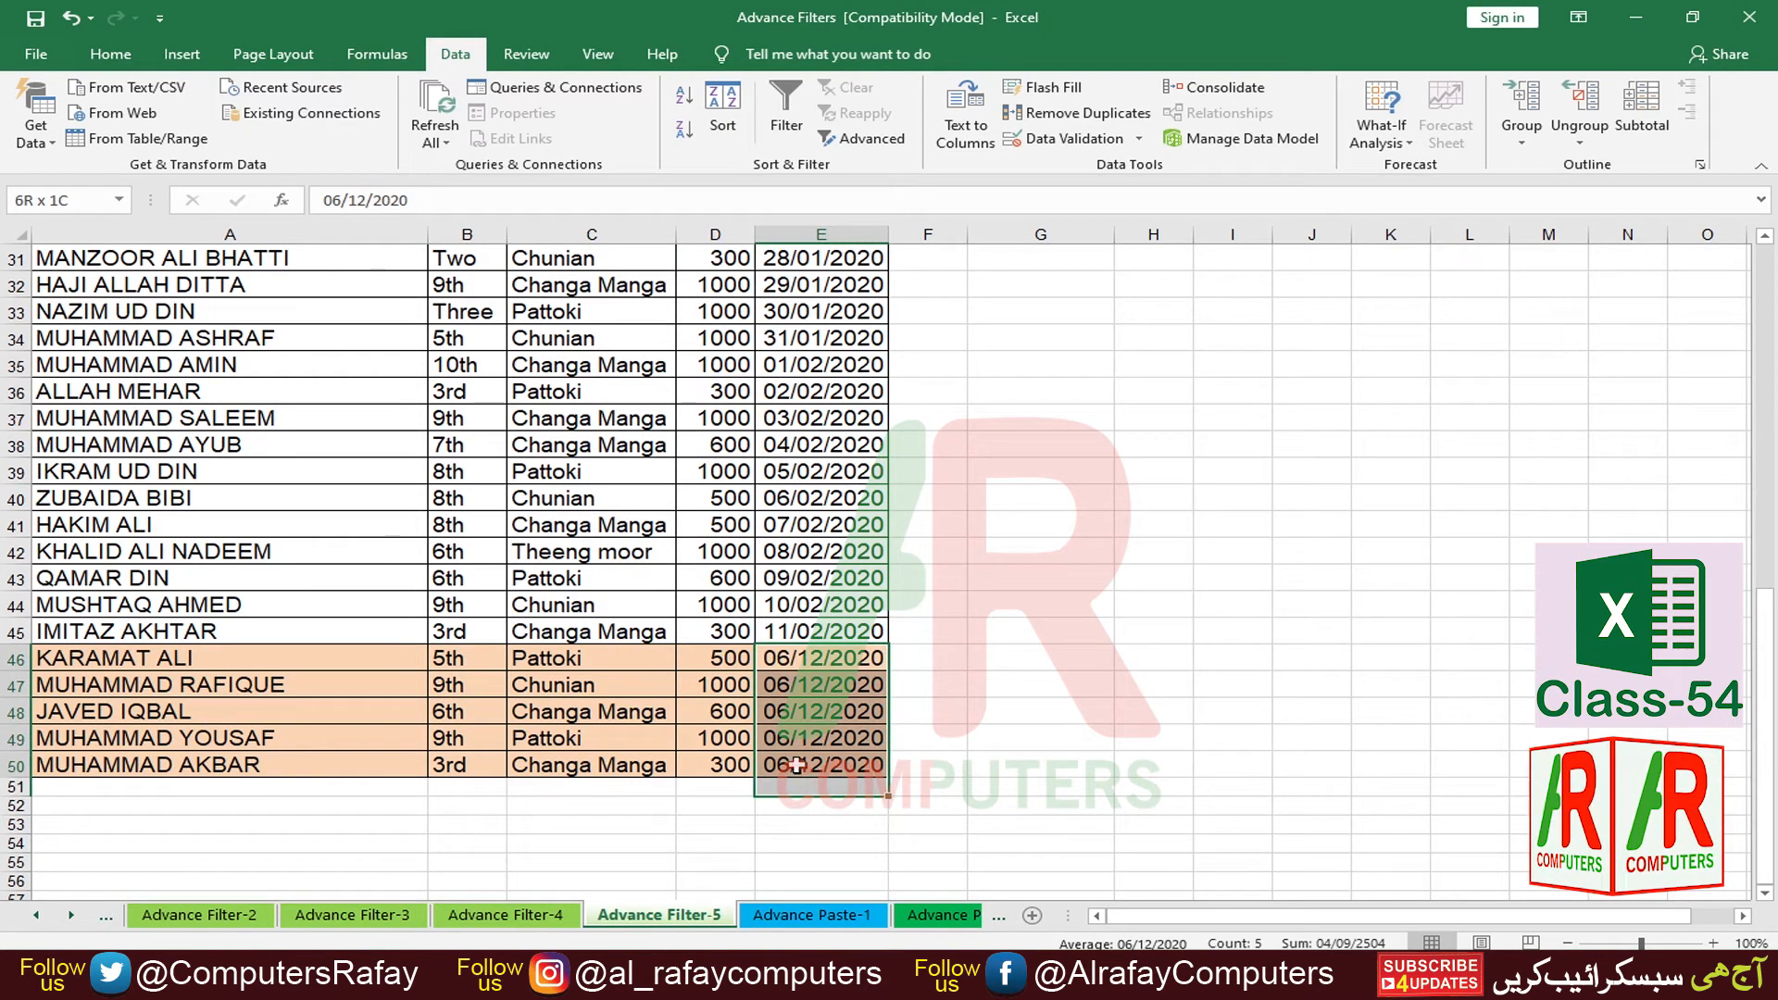
{"action": "left_click", "coordinate": [785, 636]}
{"action": "scroll", "coordinate": [785, 636], "scroll_direction": "up", "scroll_amount": 10}
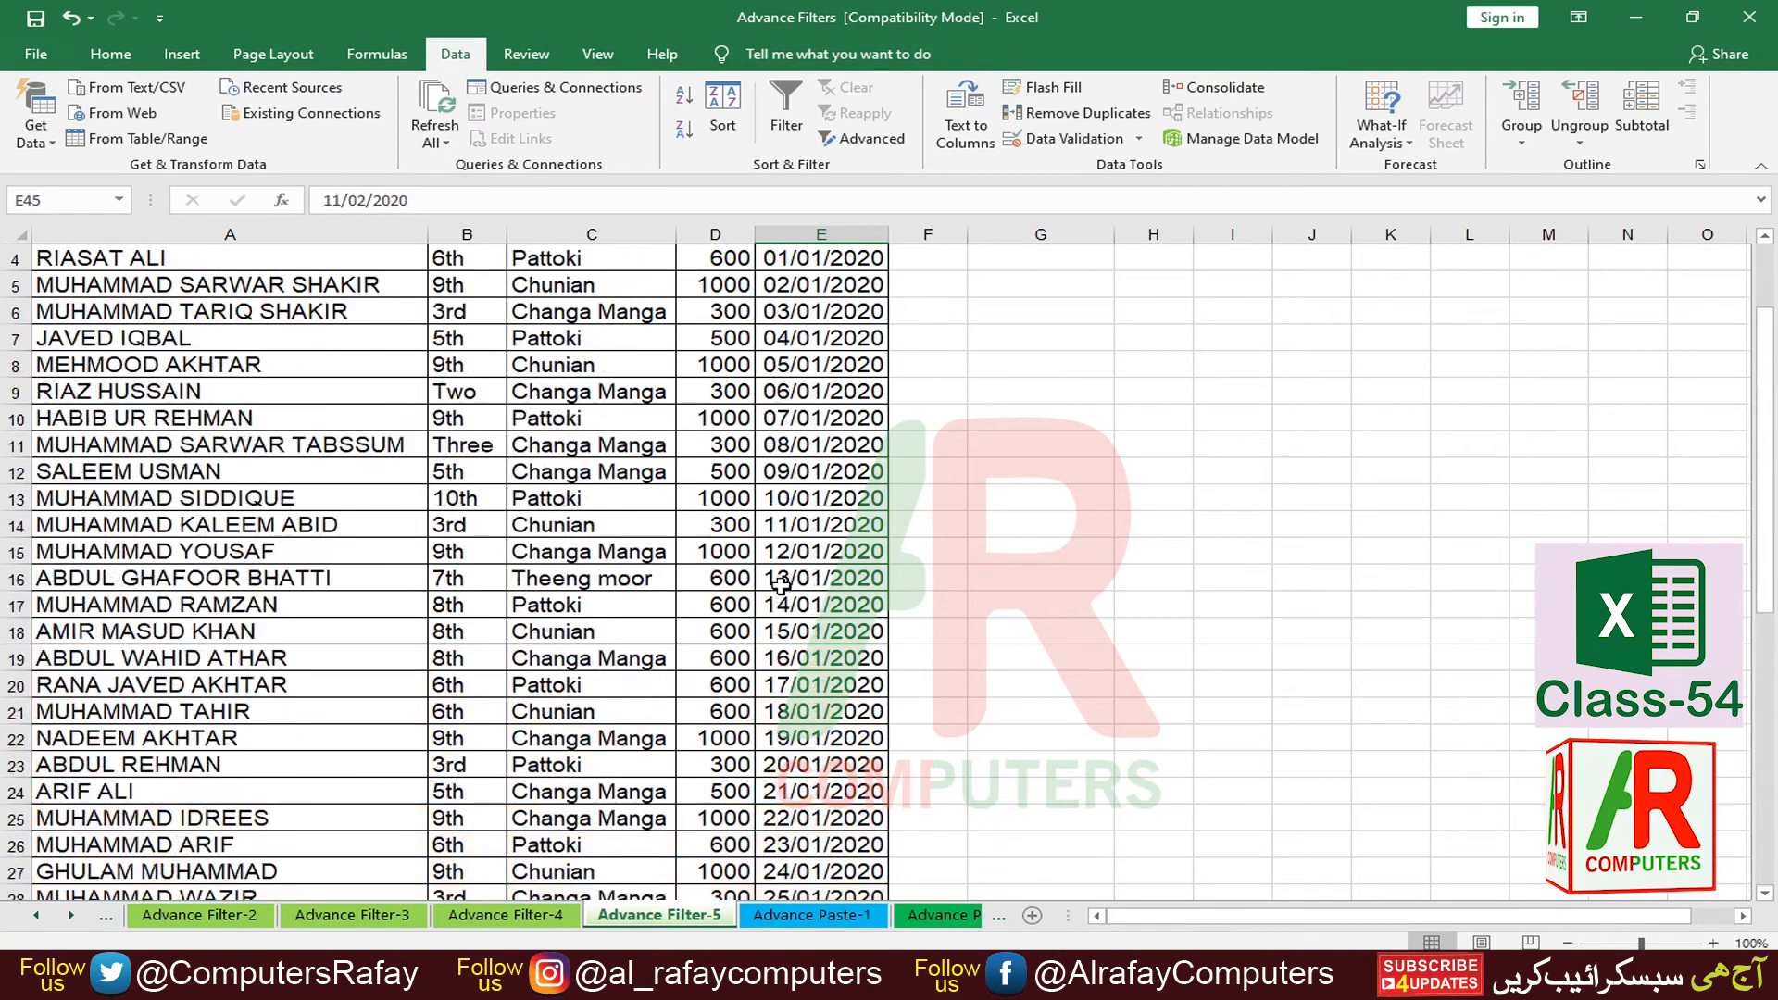
{"action": "scroll", "coordinate": [785, 635], "scroll_direction": "down", "scroll_amount": 10}
{"action": "left_click", "coordinate": [787, 713]}
{"action": "scroll", "coordinate": [827, 661], "scroll_direction": "up", "scroll_amount": 10}
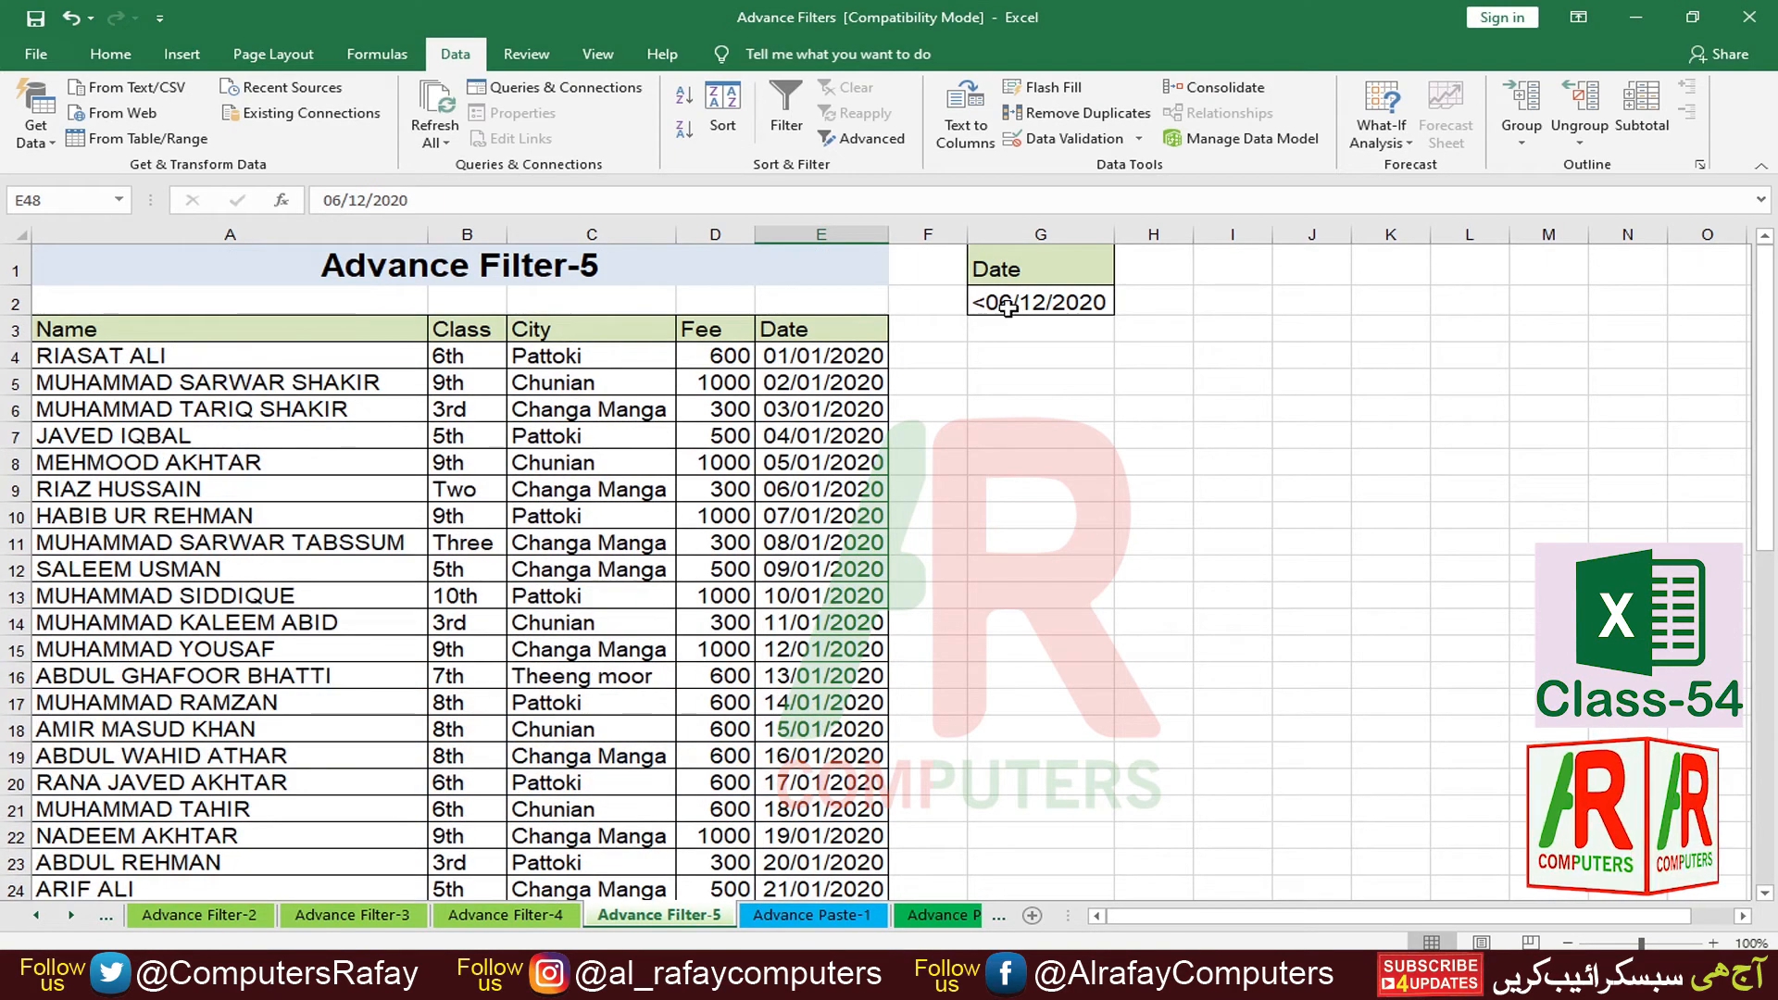
{"action": "scroll", "coordinate": [697, 695], "scroll_direction": "down", "scroll_amount": 8}
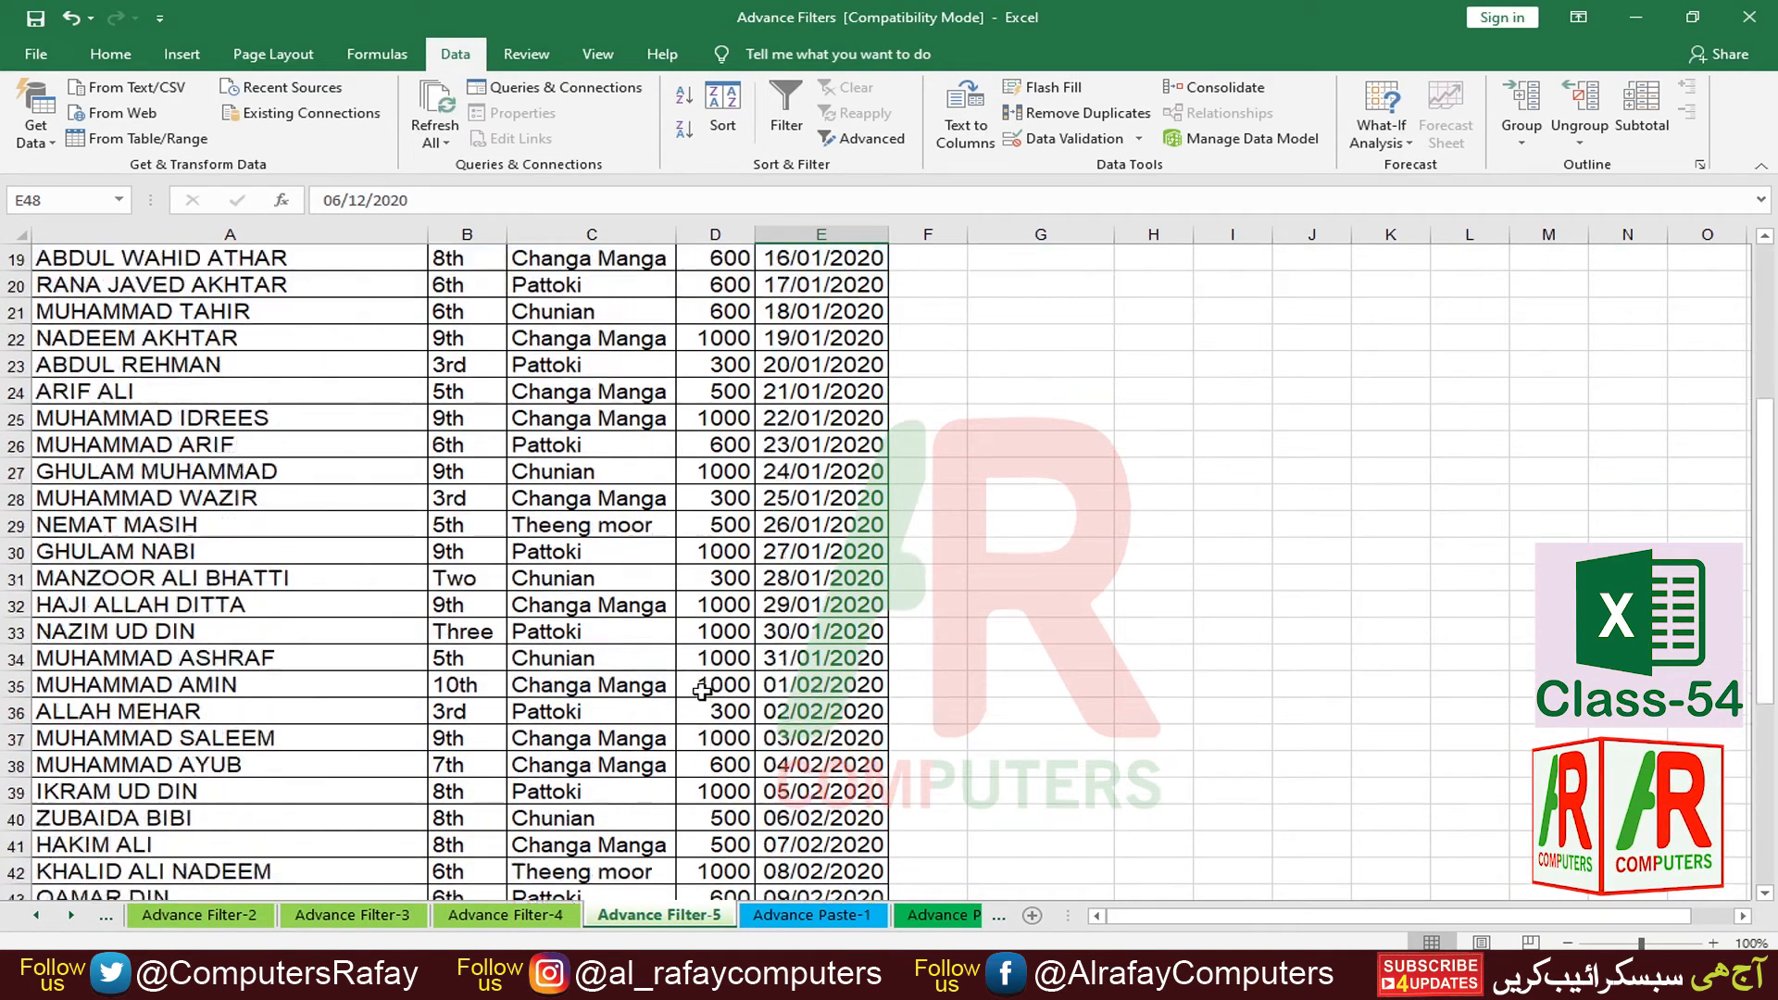
Step: Compare the full extracted list on Advance Paste-1 with the source records on Advance Filter-5
{"action": "left_click", "coordinate": [852, 917]}
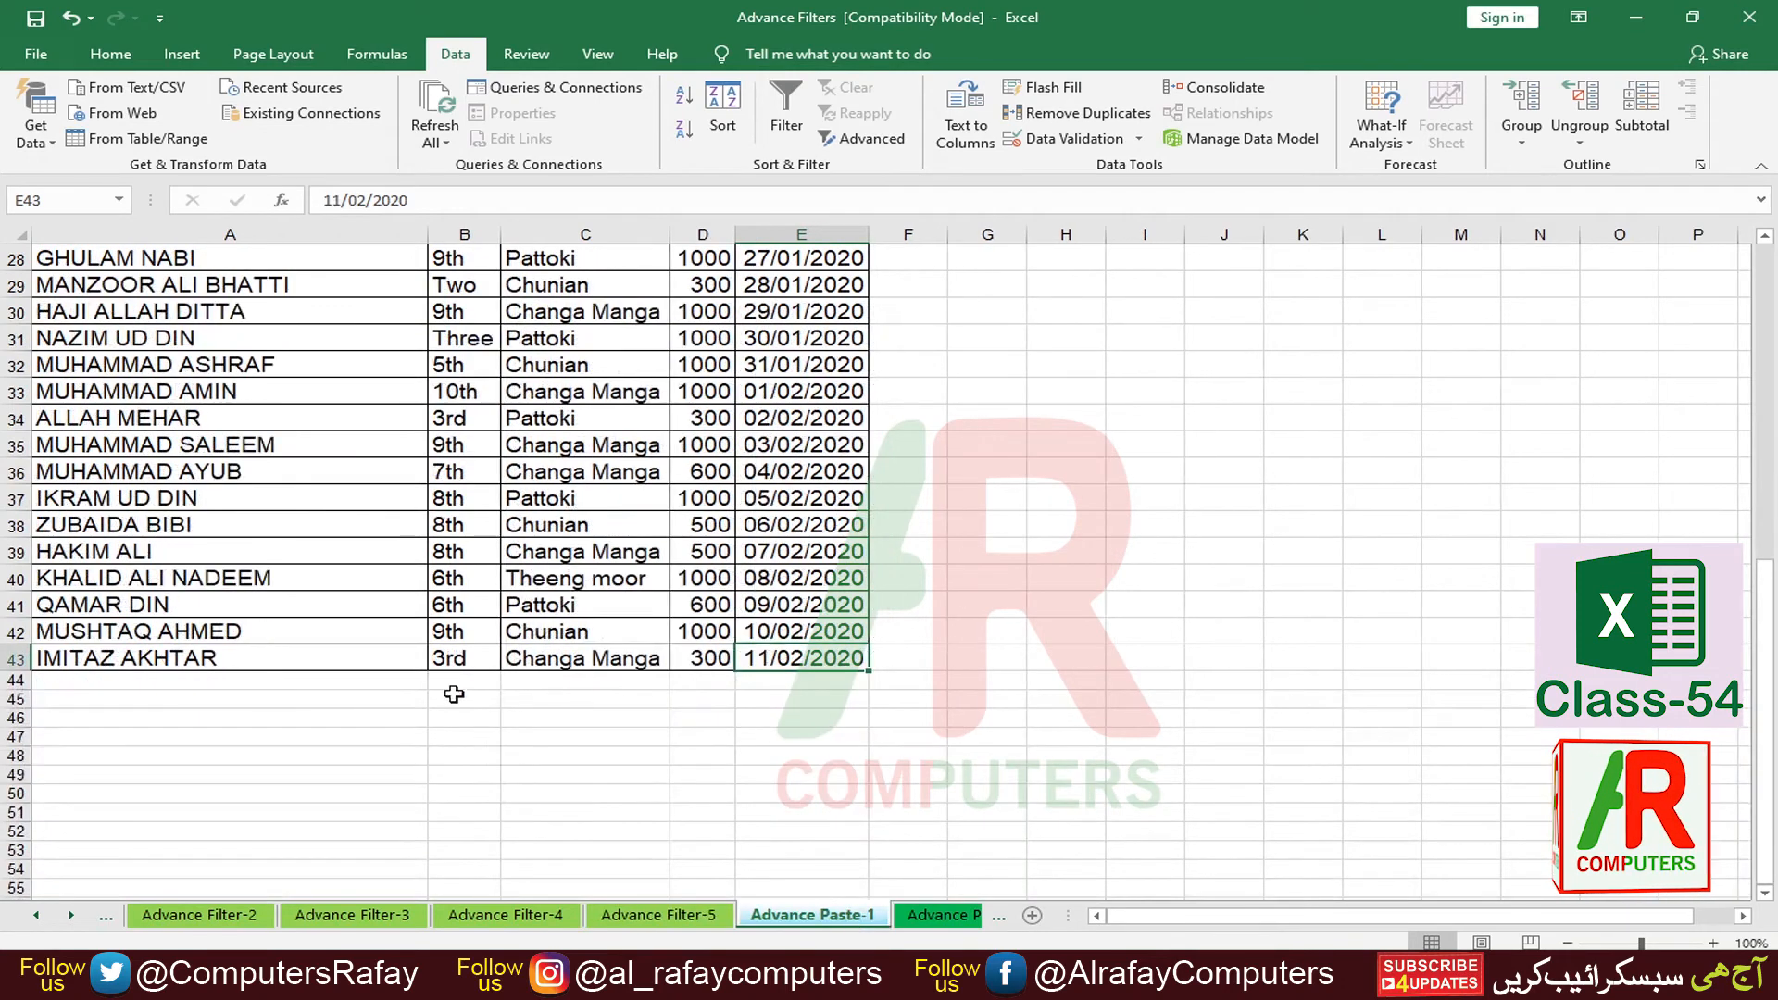
{"action": "scroll", "coordinate": [456, 690], "scroll_direction": "up", "scroll_amount": 9}
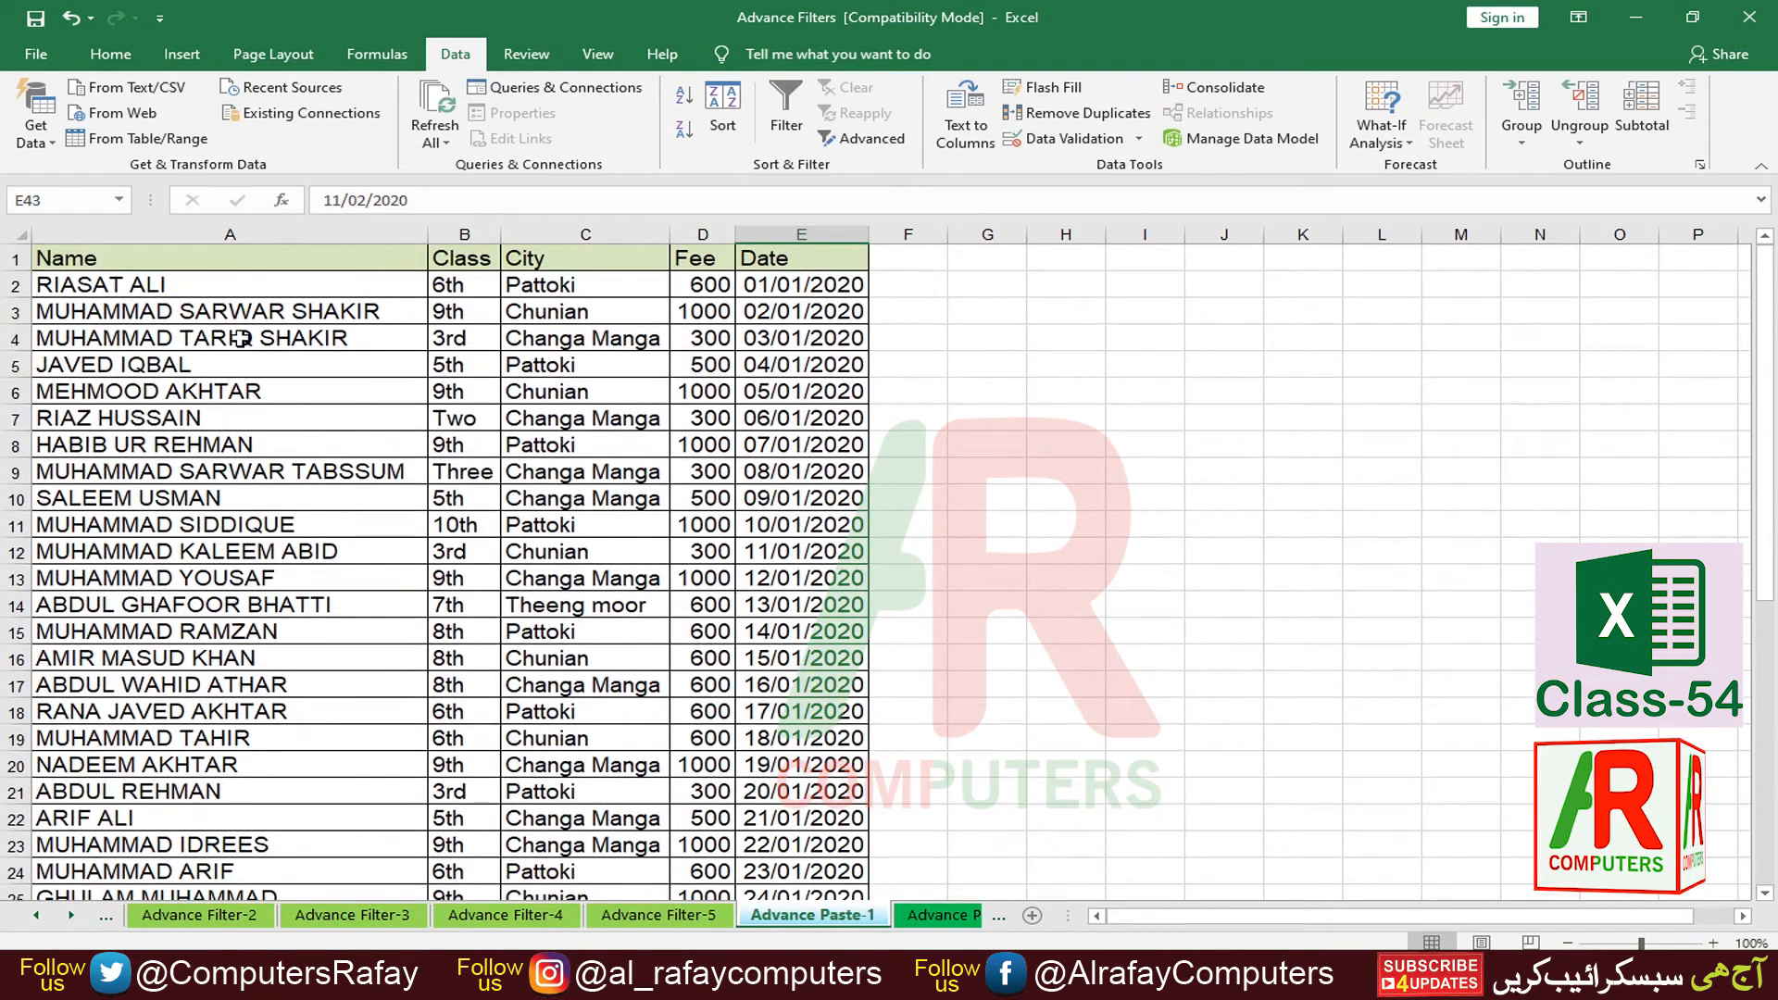
{"action": "scroll", "coordinate": [731, 487], "scroll_direction": "down", "scroll_amount": 11}
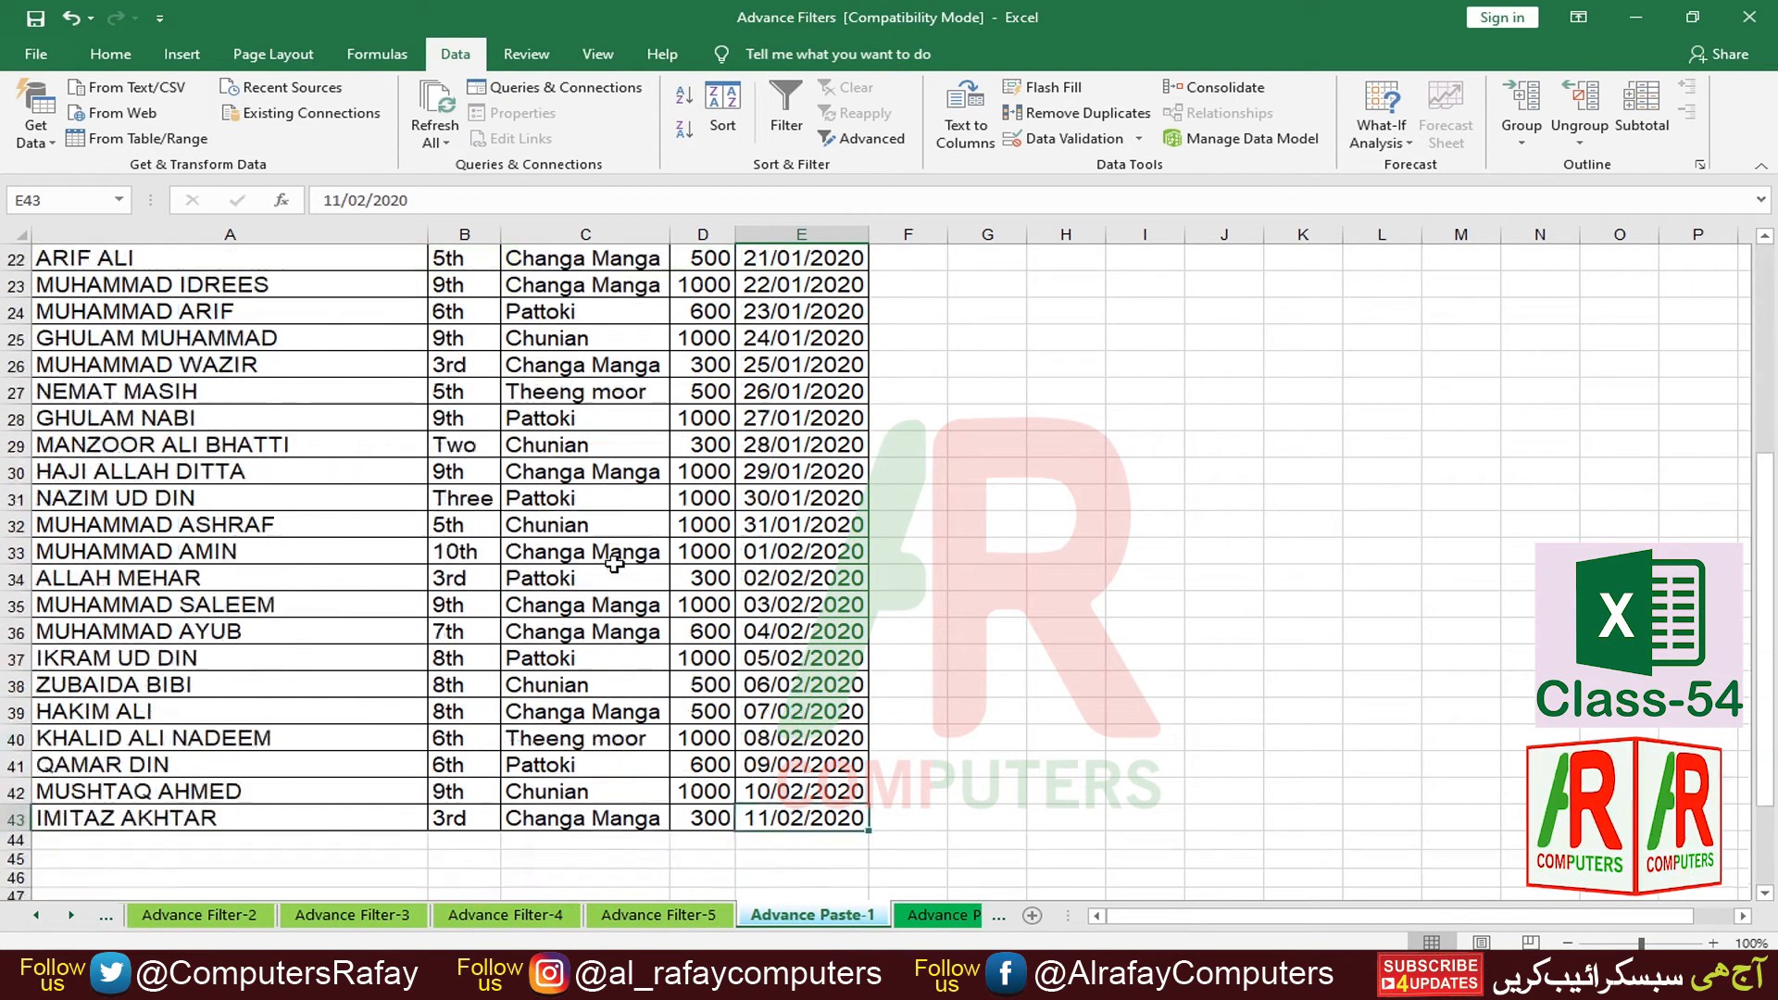
{"action": "scroll", "coordinate": [615, 556], "scroll_direction": "up", "scroll_amount": 5}
{"action": "left_click", "coordinate": [658, 917]}
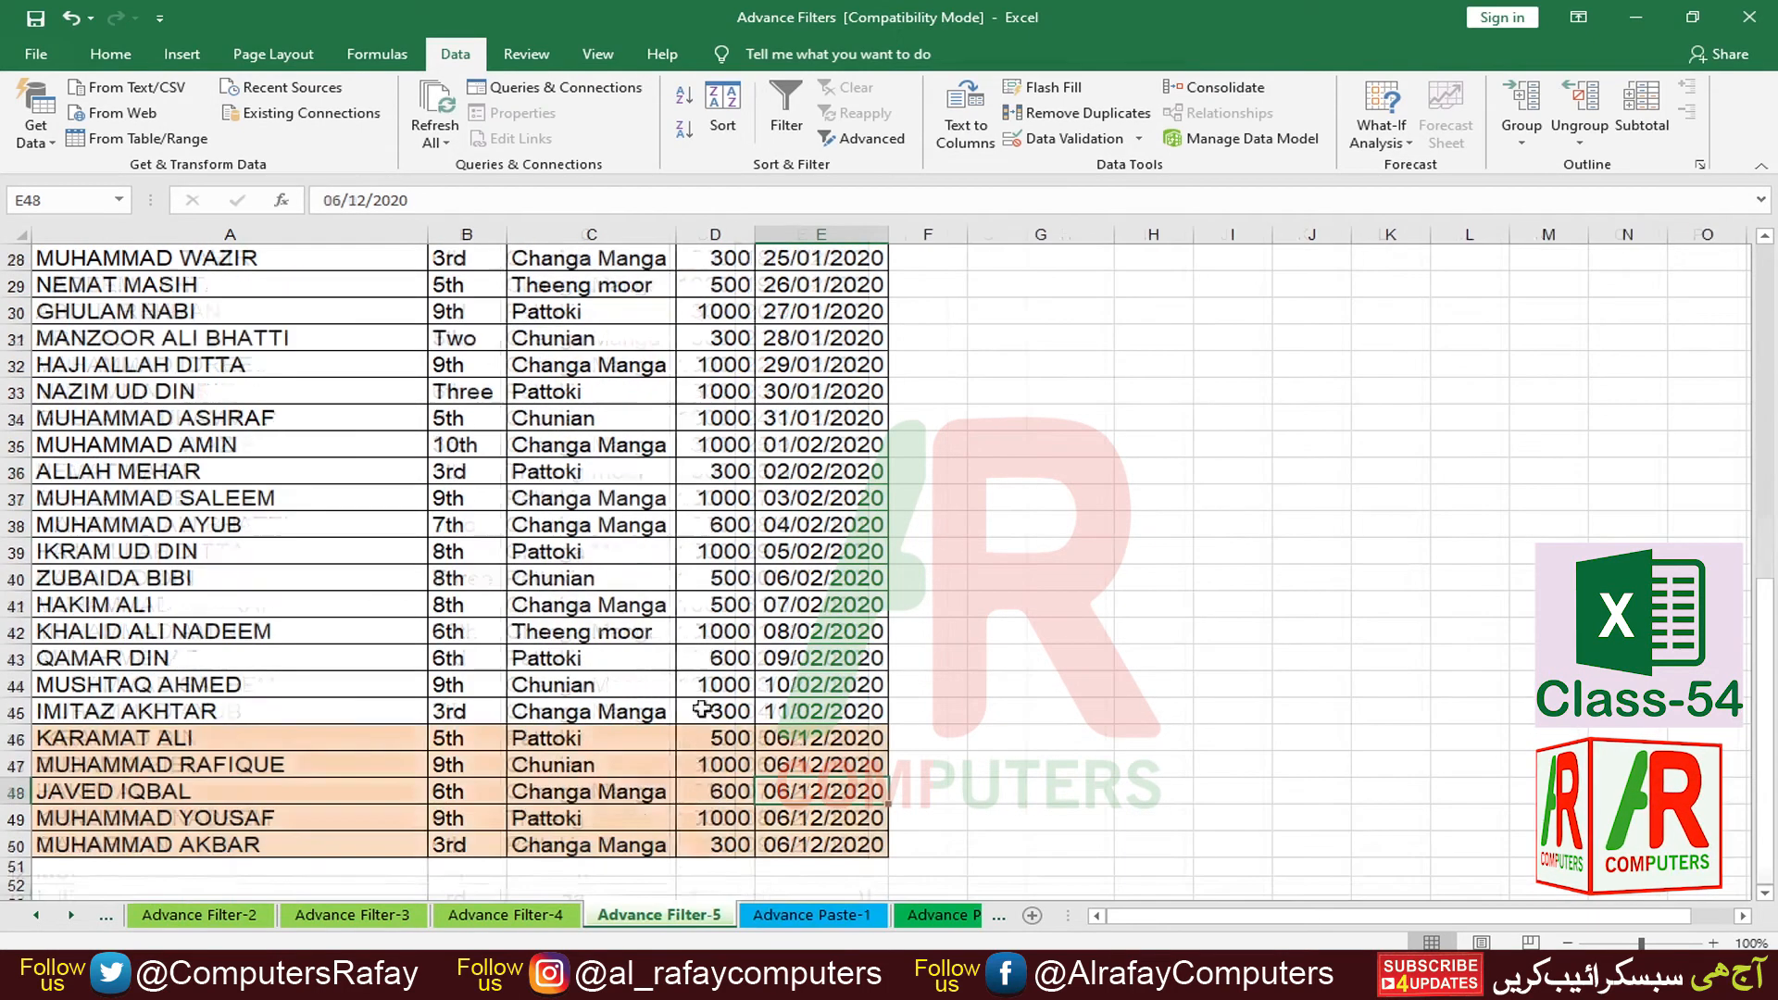
{"action": "scroll", "coordinate": [675, 595], "scroll_direction": "down", "scroll_amount": 8}
{"action": "scroll", "coordinate": [630, 631], "scroll_direction": "up", "scroll_amount": 5}
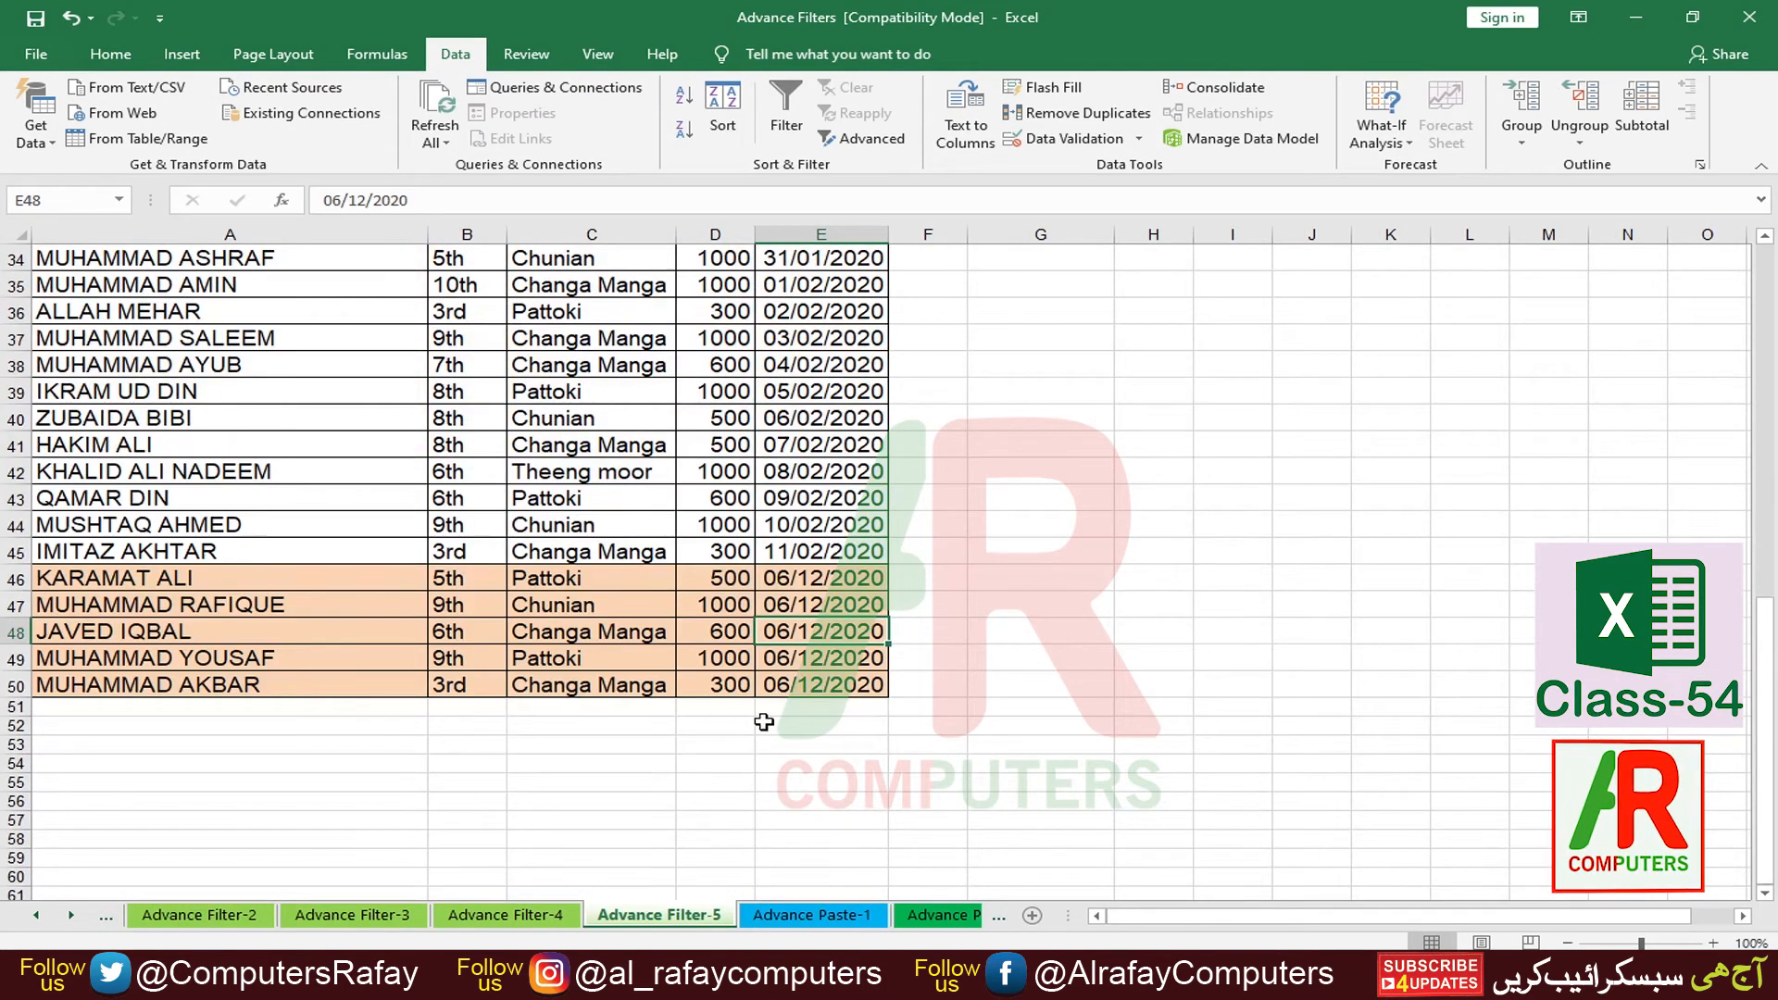
{"action": "scroll", "coordinate": [762, 723], "scroll_direction": "up", "scroll_amount": 1}
Step: Change the Date criterion in cell G2 of the Advance Filter-5 sheet to 06/12/2020, without the less-than sign
{"action": "scroll", "coordinate": [833, 602], "scroll_direction": "up", "scroll_amount": 10}
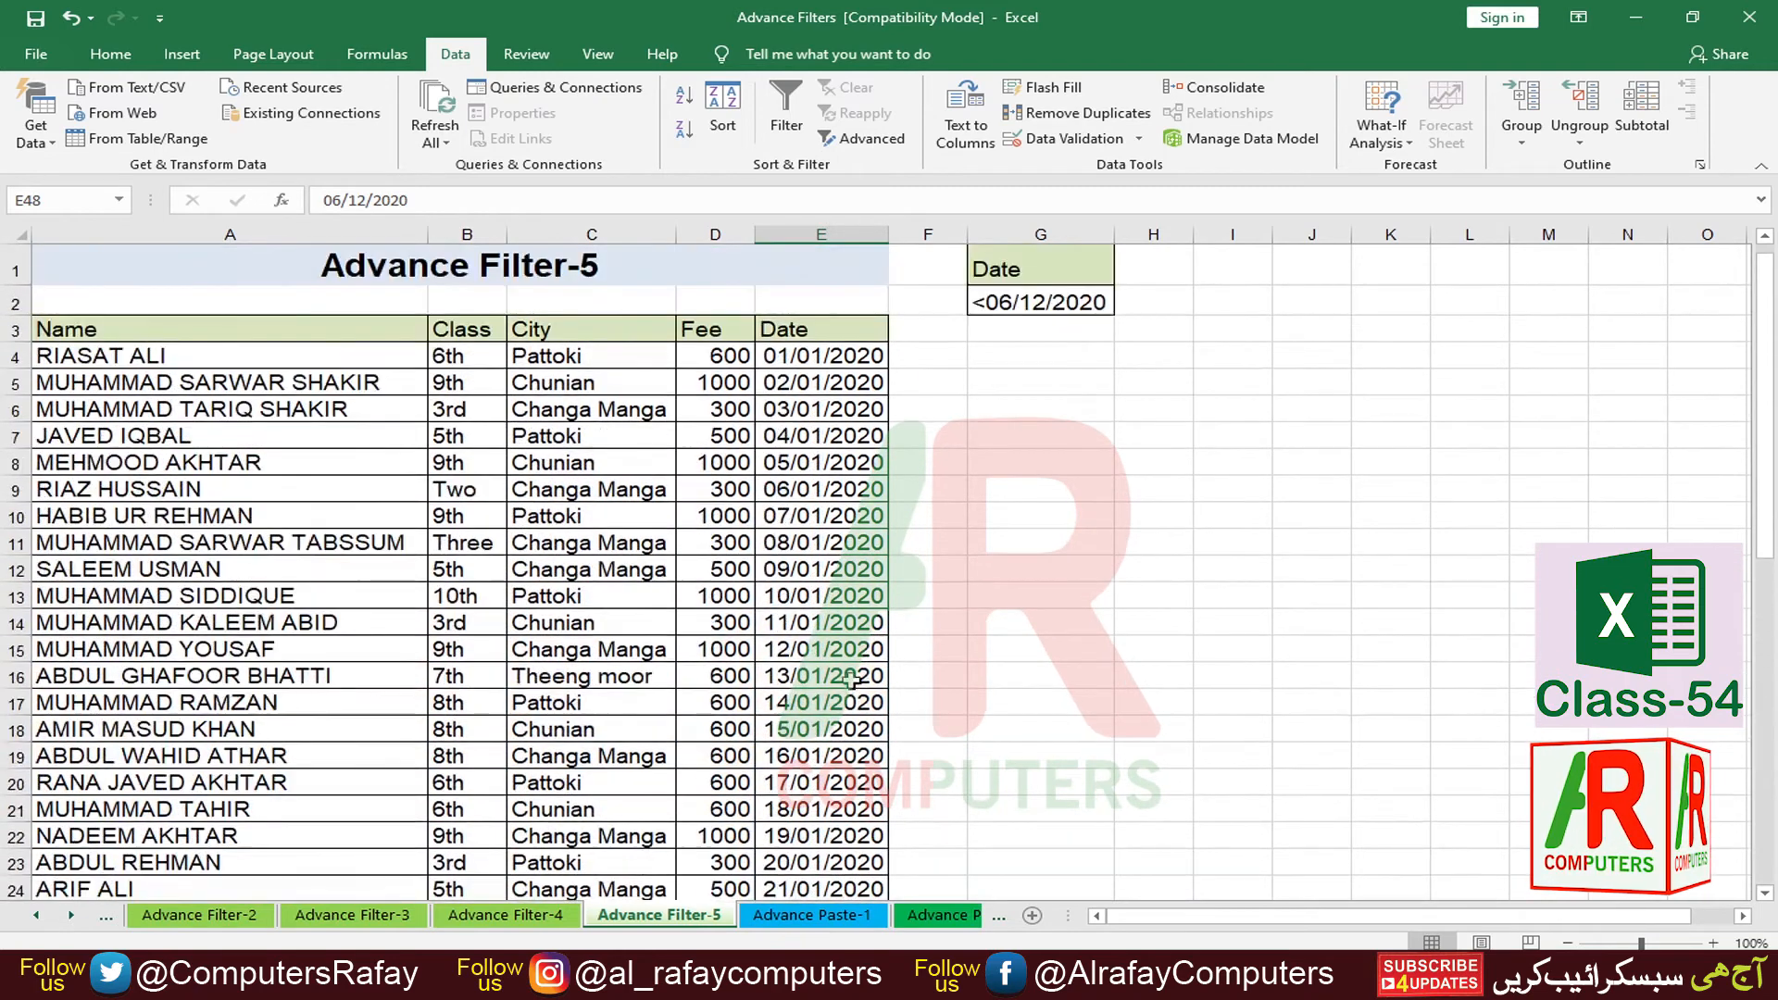
{"action": "double_click", "coordinate": [985, 299]}
{"action": "type", "text": "<"}
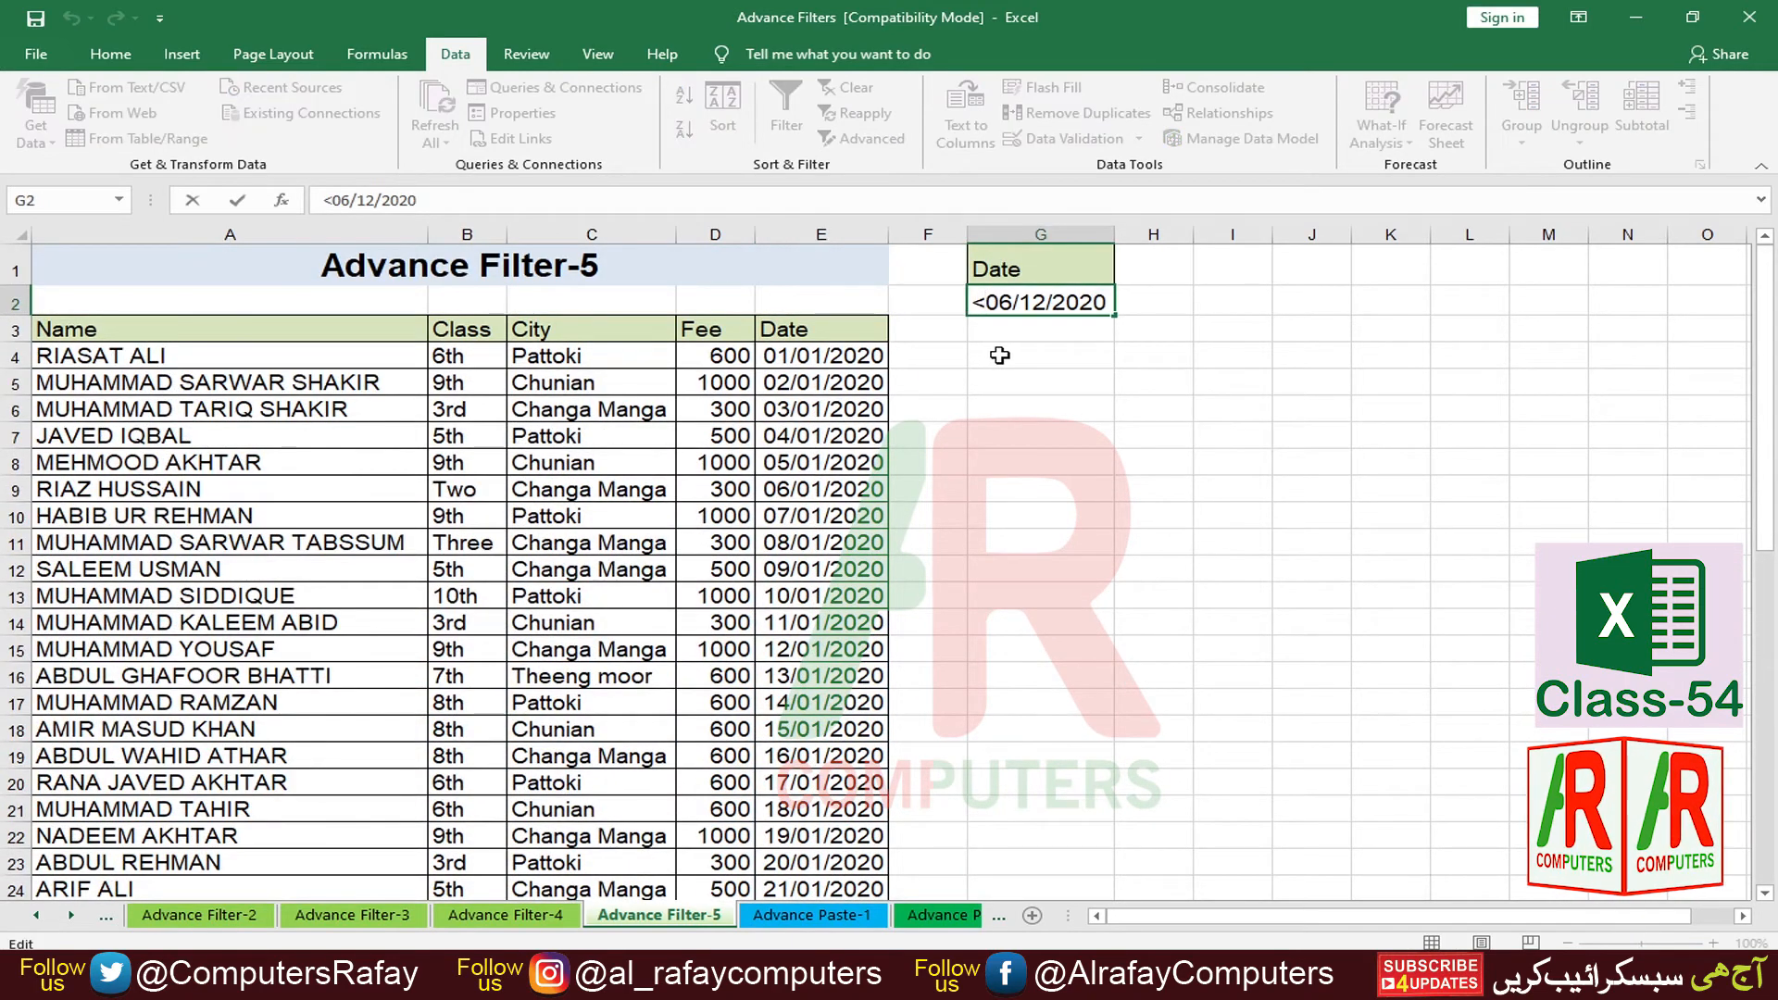
{"action": "key", "text": "BackSpace"}
{"action": "left_click", "coordinate": [954, 353]}
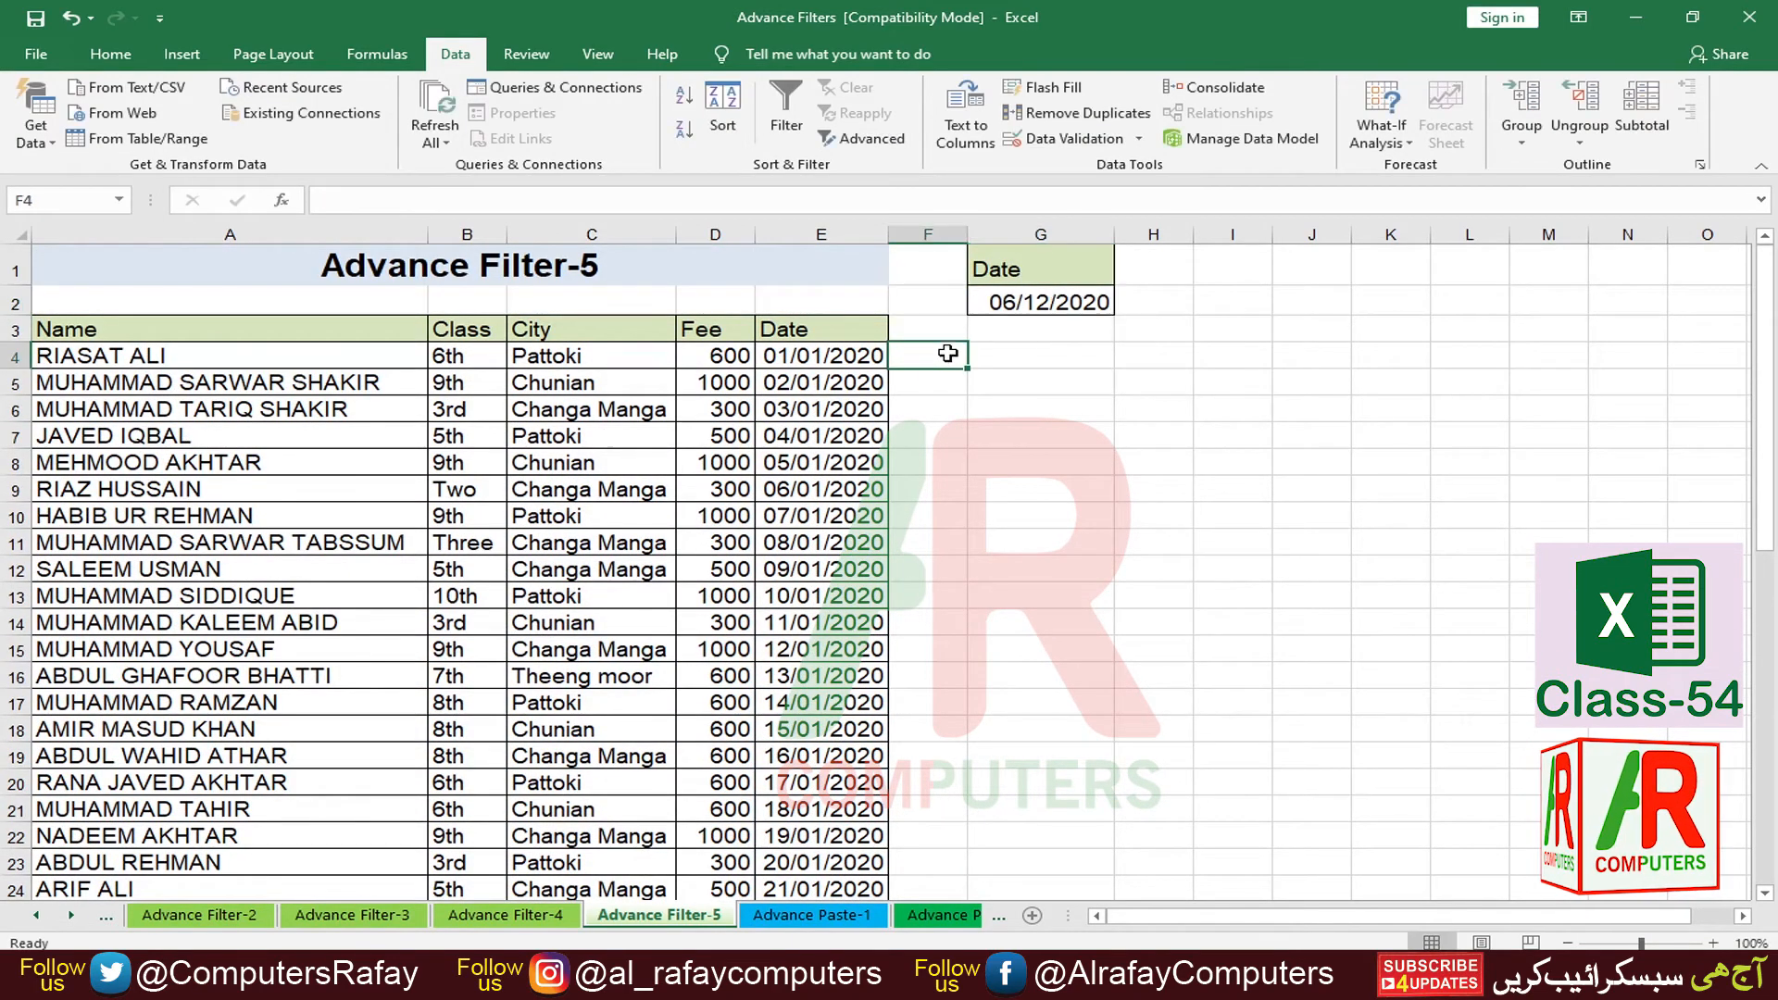
Step: Start an Advanced Filter from the empty Advance Paste-2 sheet with A3:E50 of Advance Filter-5 as the list range
{"action": "left_click", "coordinate": [940, 915]}
{"action": "left_click", "coordinate": [444, 463]}
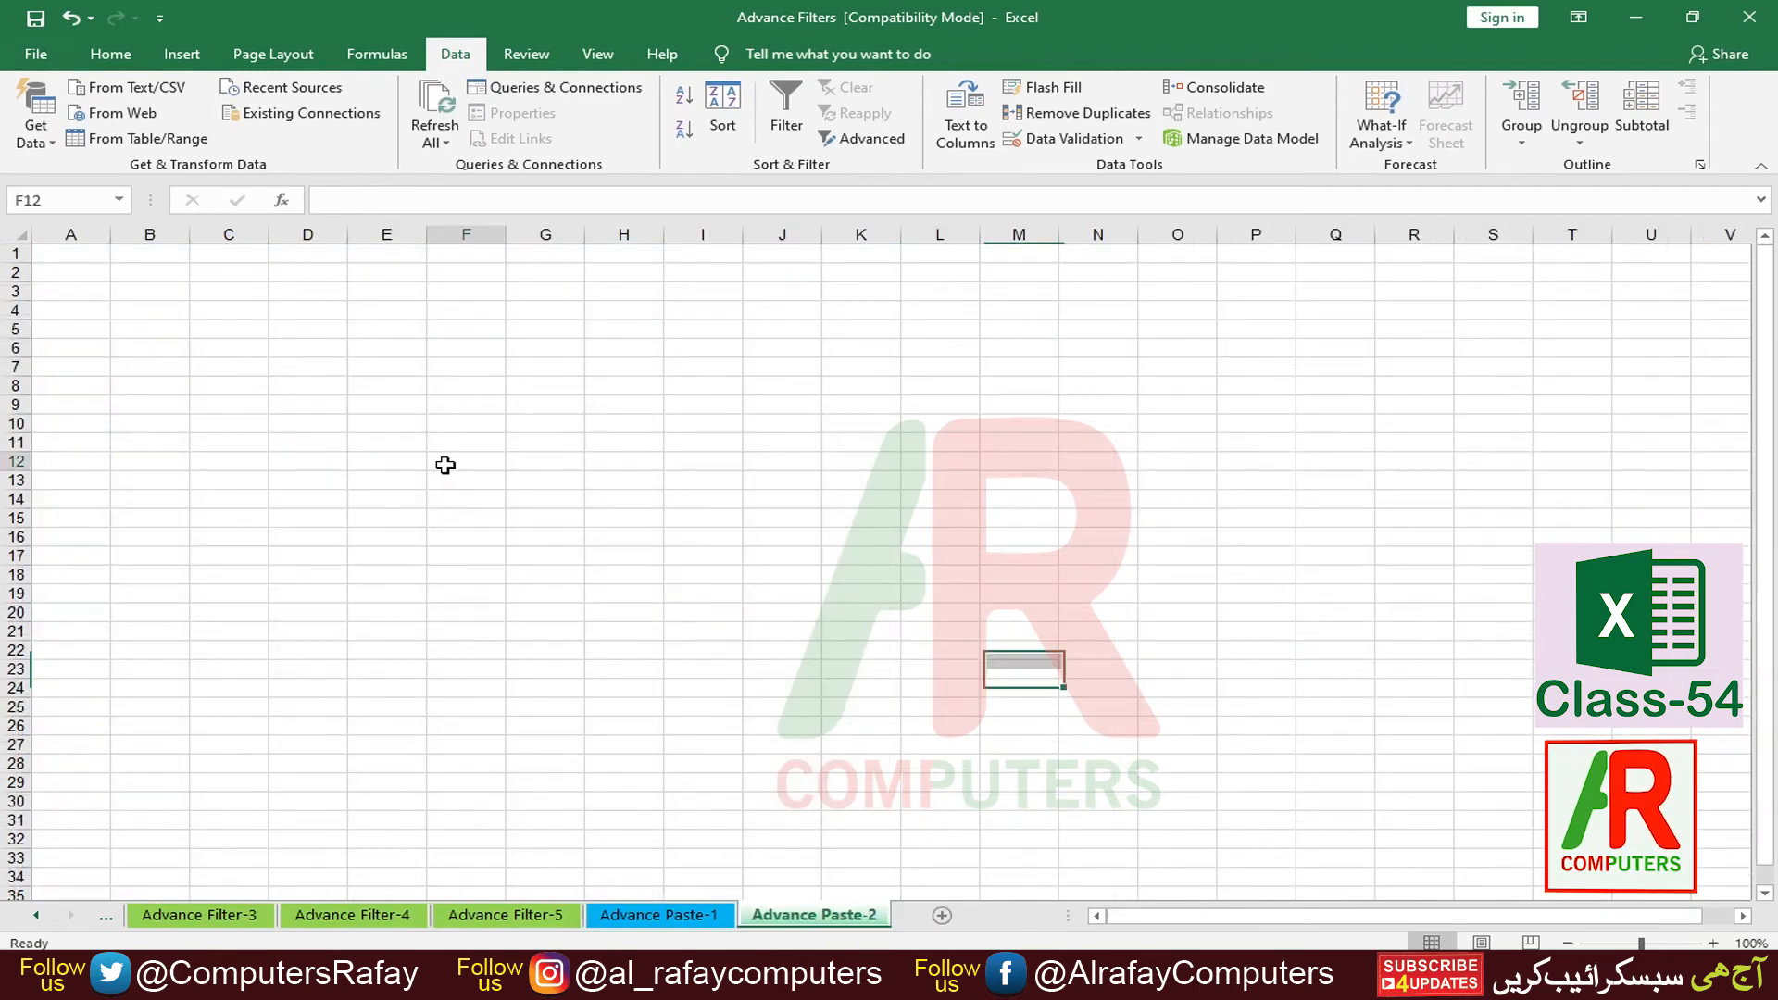
{"action": "left_click", "coordinate": [290, 420]}
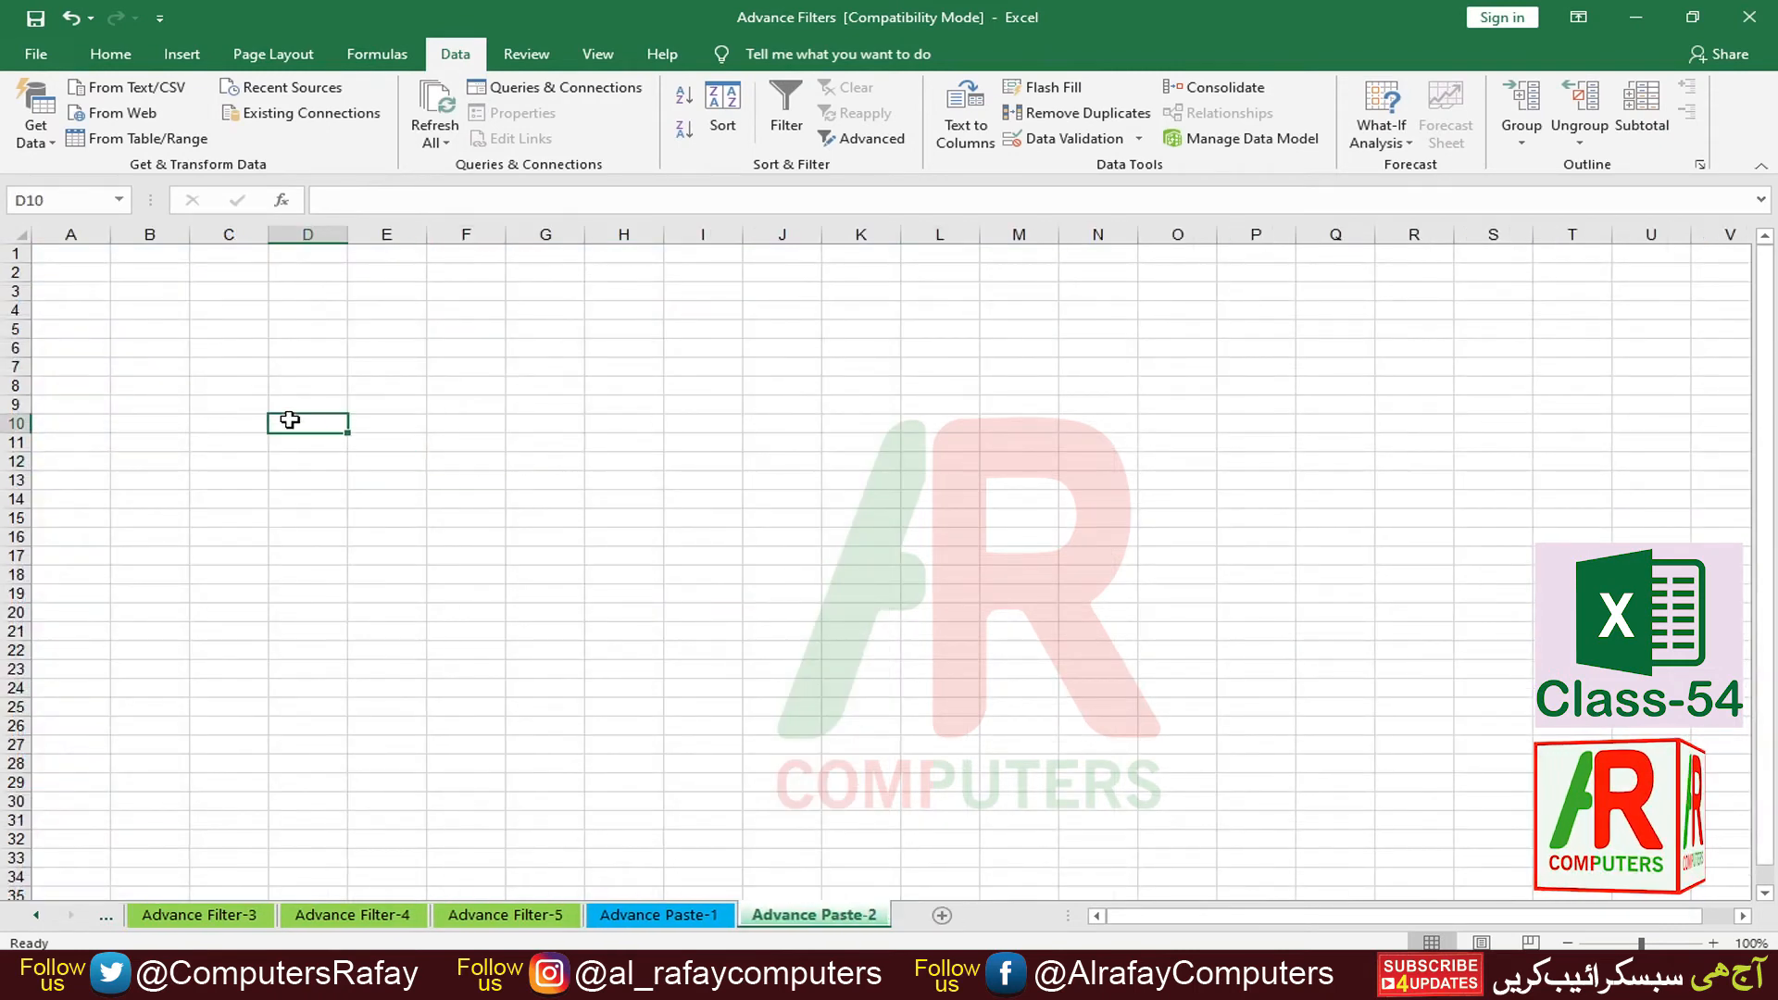
{"action": "left_click", "coordinate": [878, 140]}
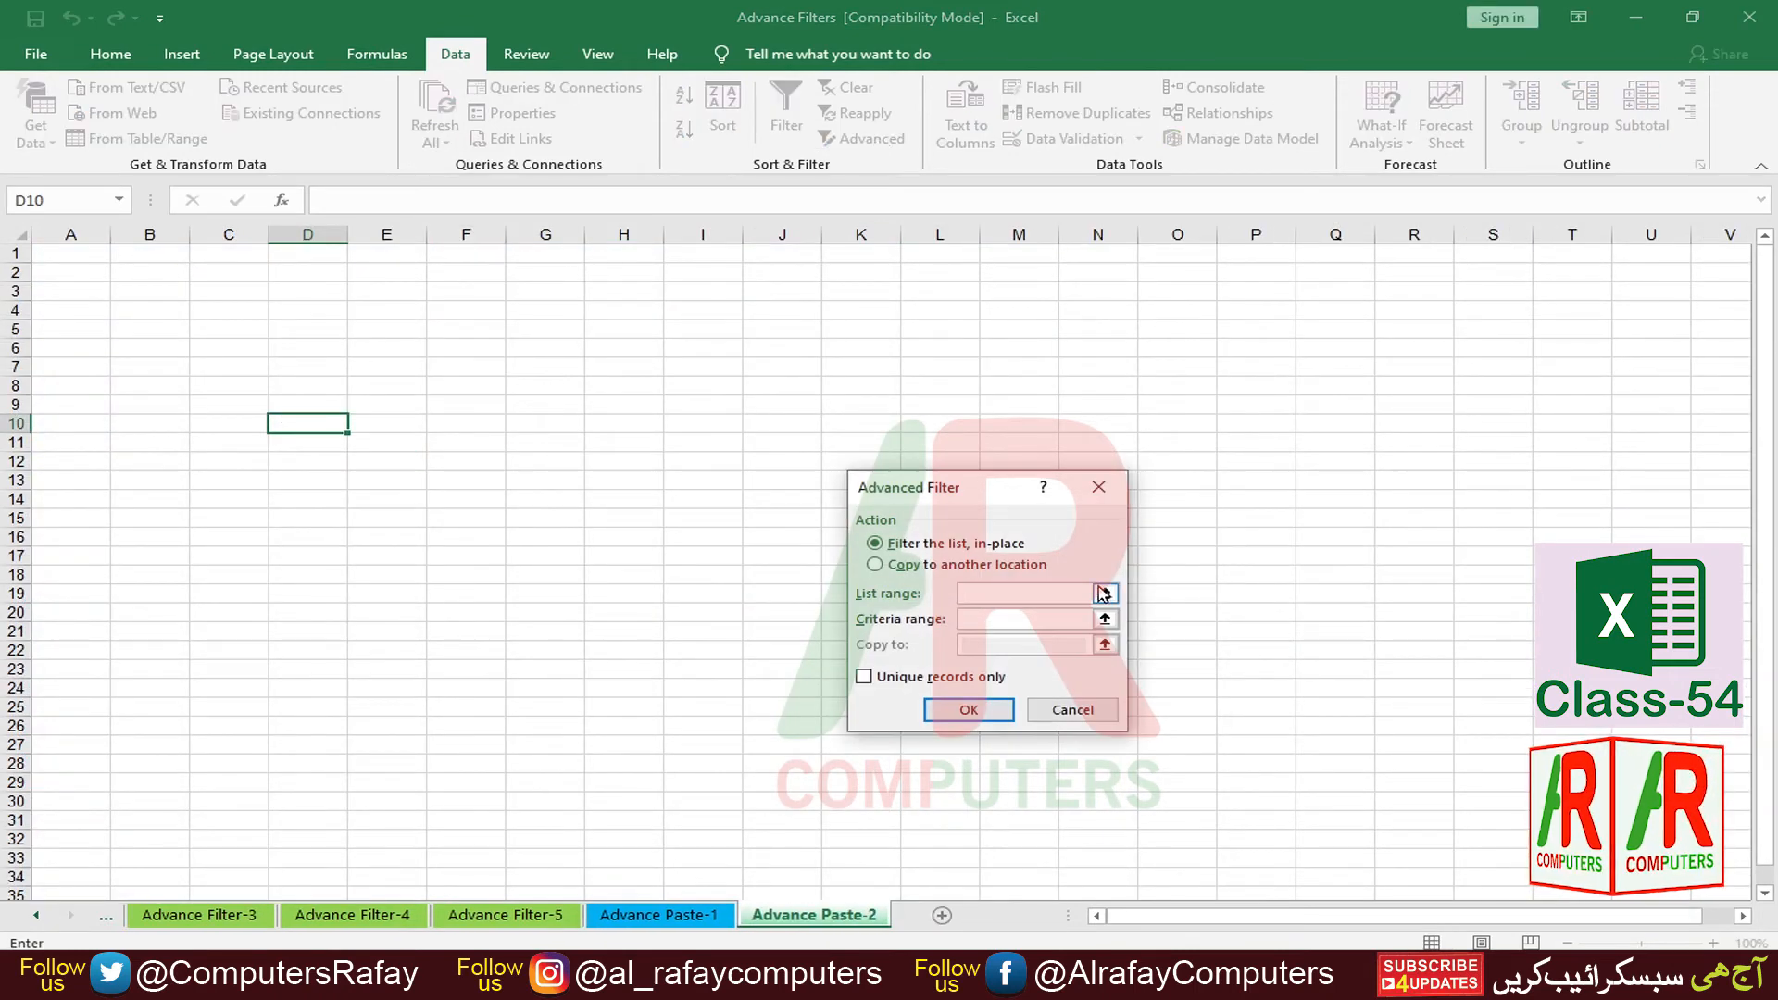
{"action": "left_click", "coordinate": [1027, 618]}
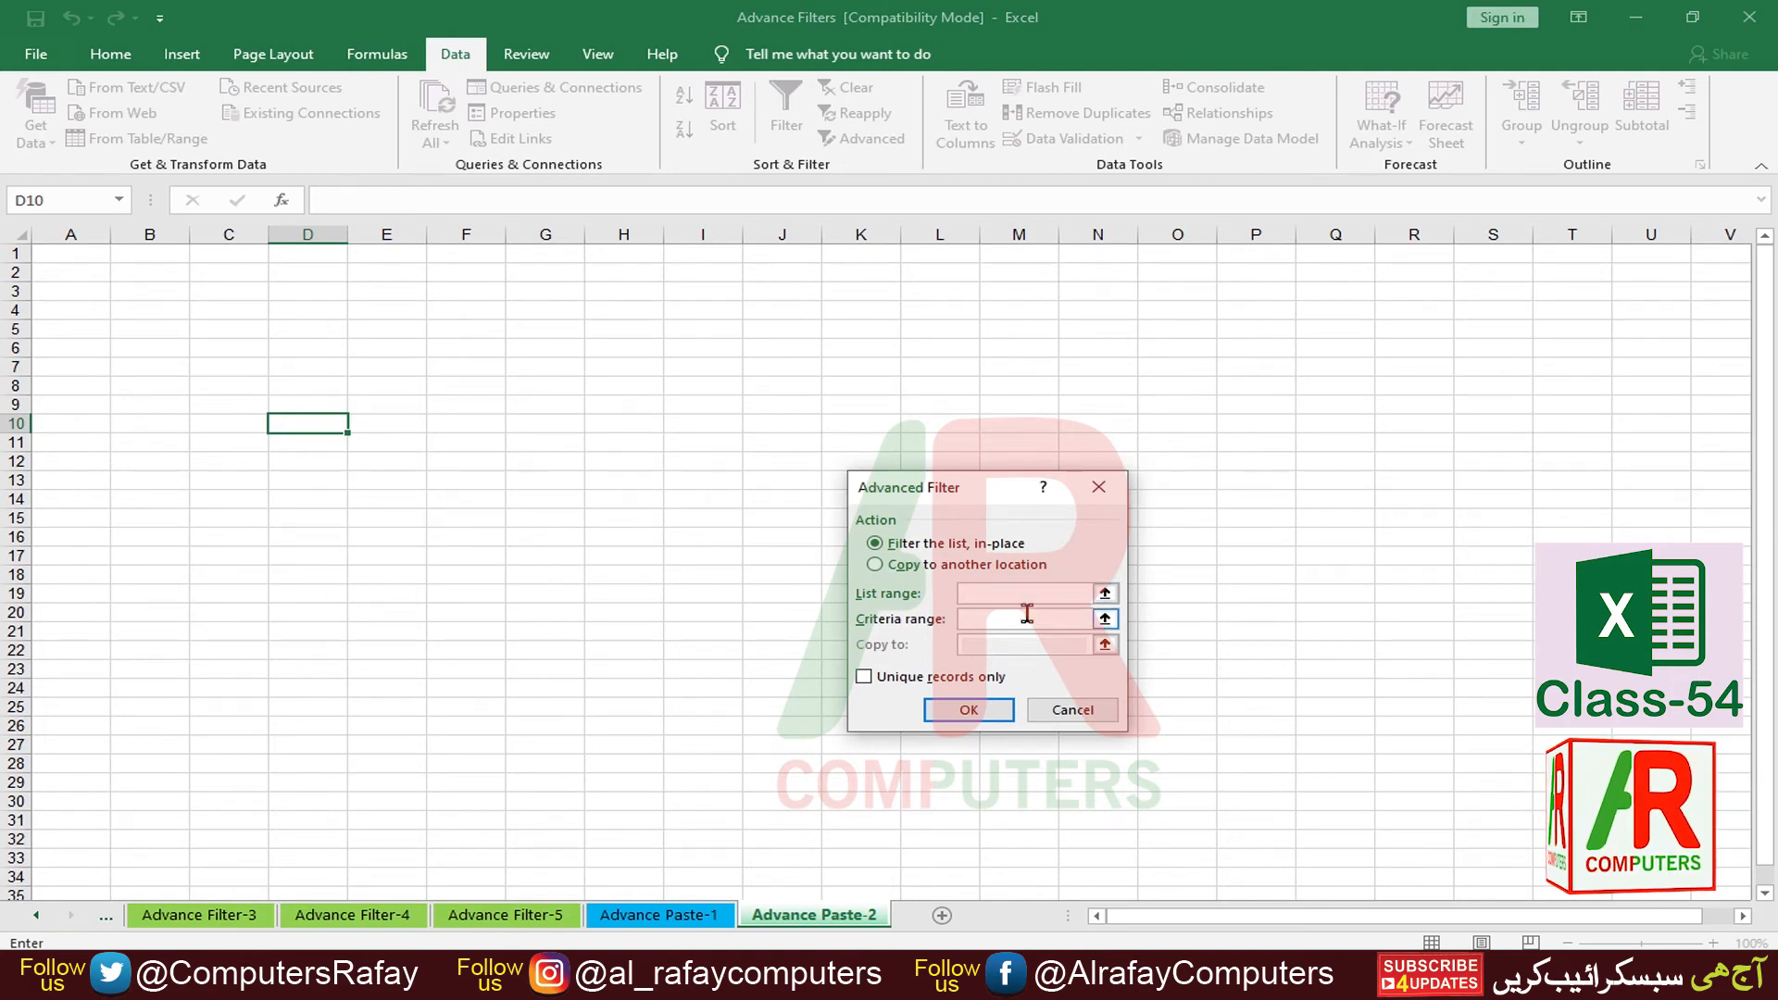
{"action": "left_click", "coordinate": [505, 915]}
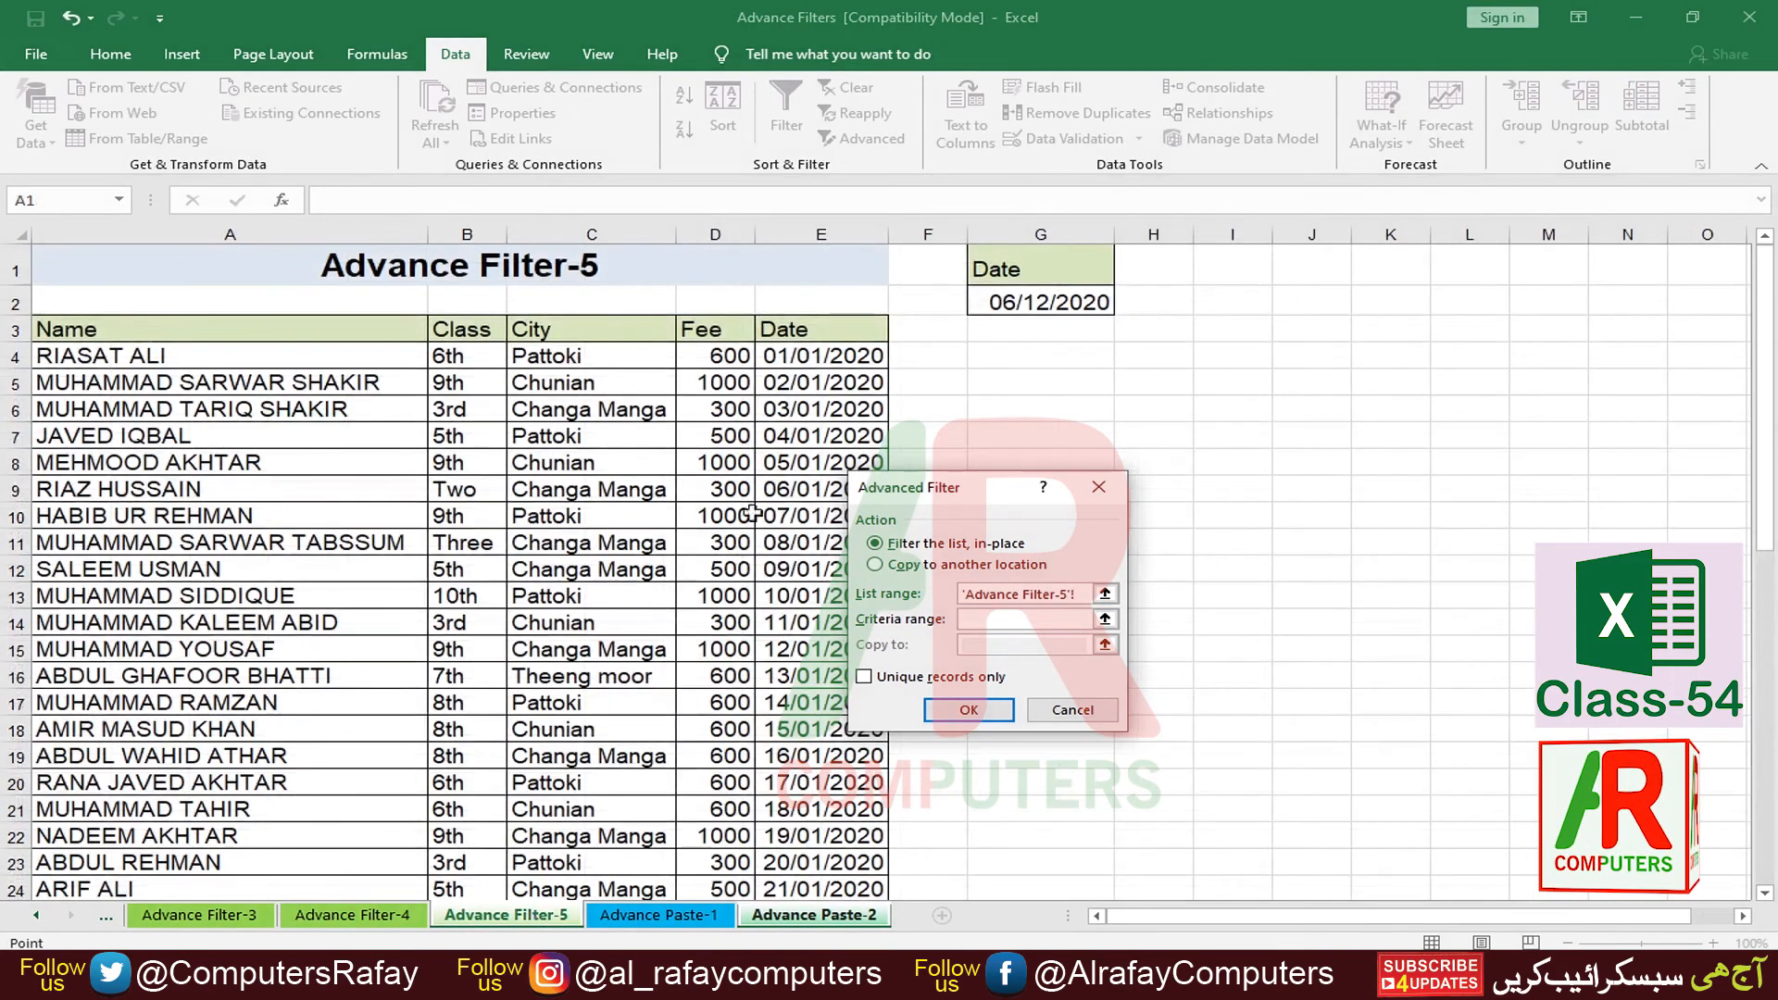
{"action": "left_click", "coordinate": [71, 336]}
{"action": "left_click_drag", "start_coordinate": [799, 547], "coordinate": [812, 848]}
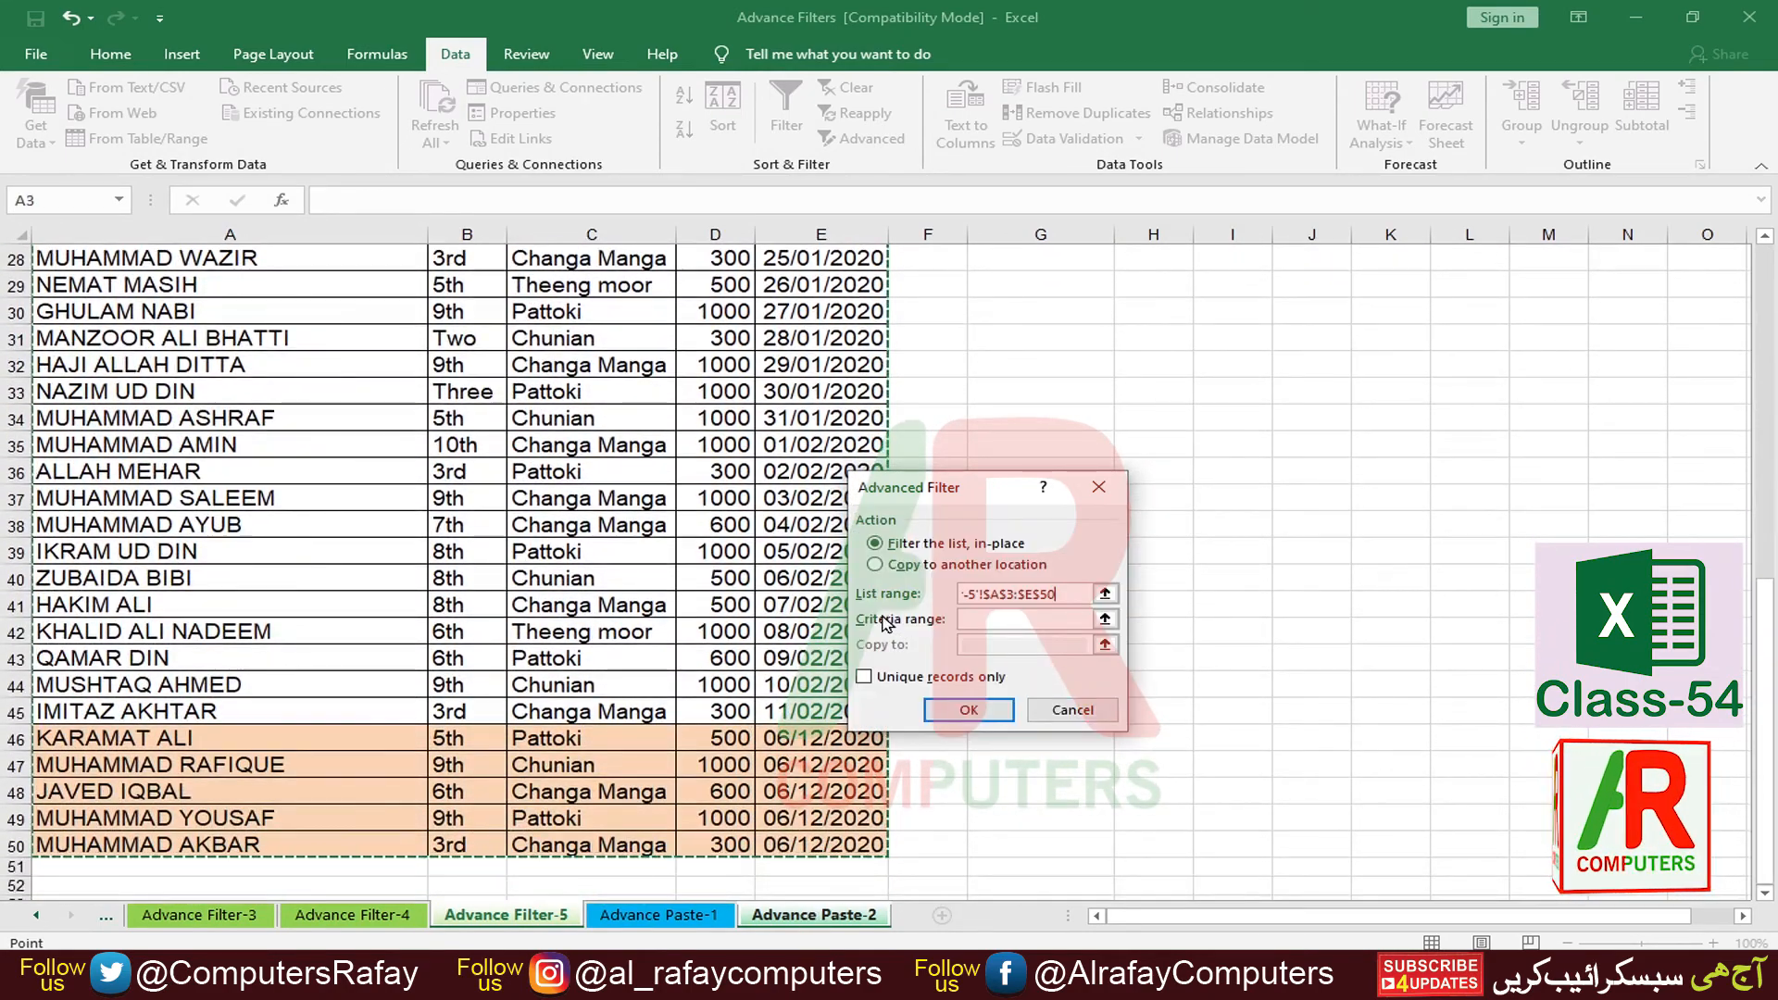
Step: Set the criteria range to the Date heading and its value in G1:G2 of the Advance Filter-5 sheet
{"action": "left_click", "coordinate": [1065, 619]}
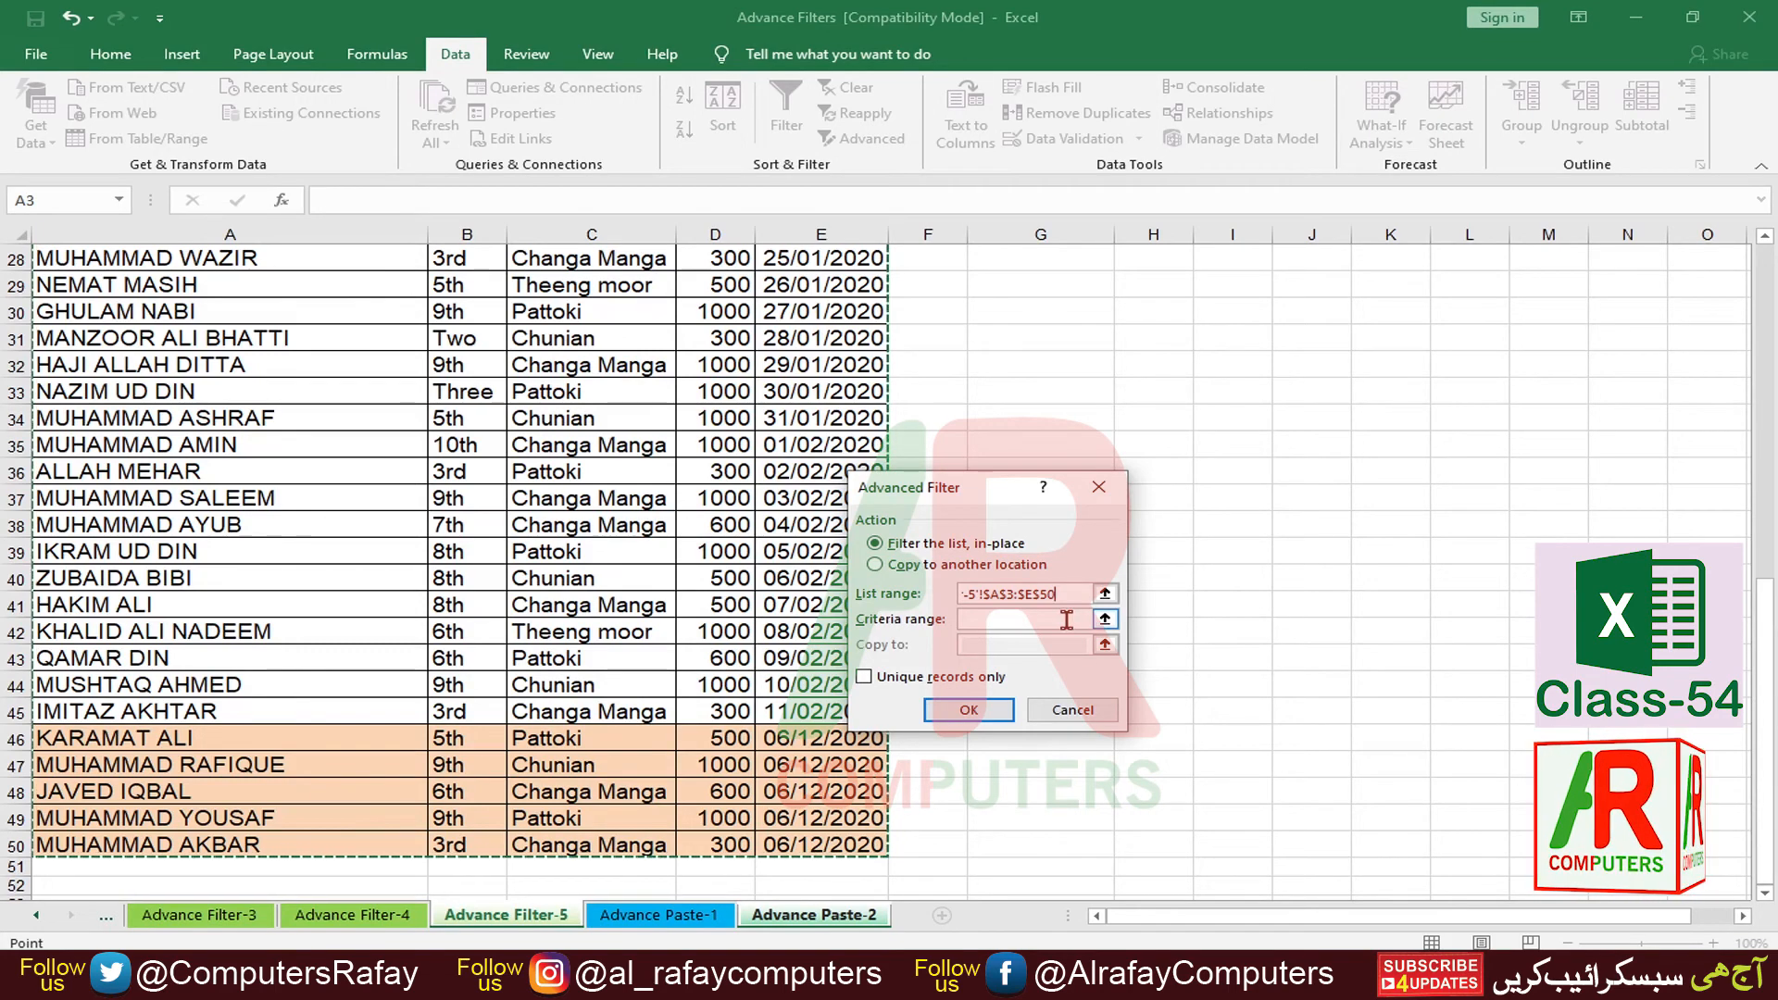
{"action": "key", "text": "ctrl+Page_Down"}
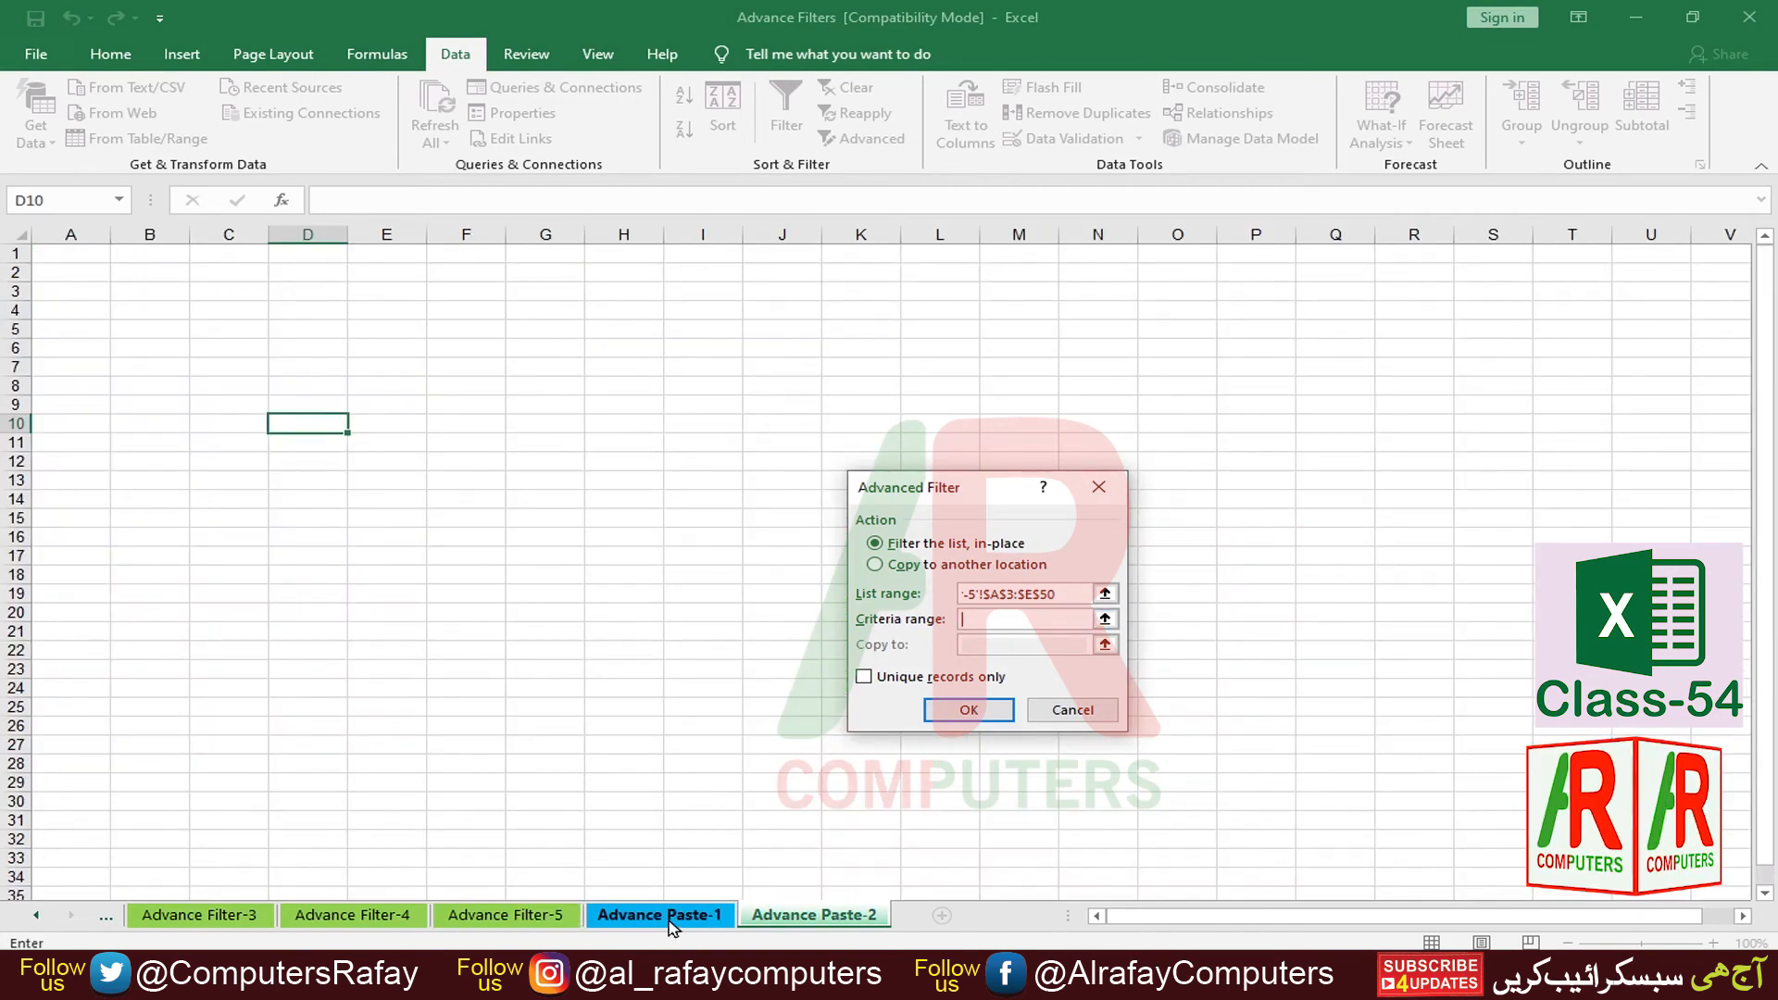
{"action": "left_click", "coordinate": [505, 915]}
{"action": "scroll", "coordinate": [759, 466], "scroll_direction": "up", "scroll_amount": 8}
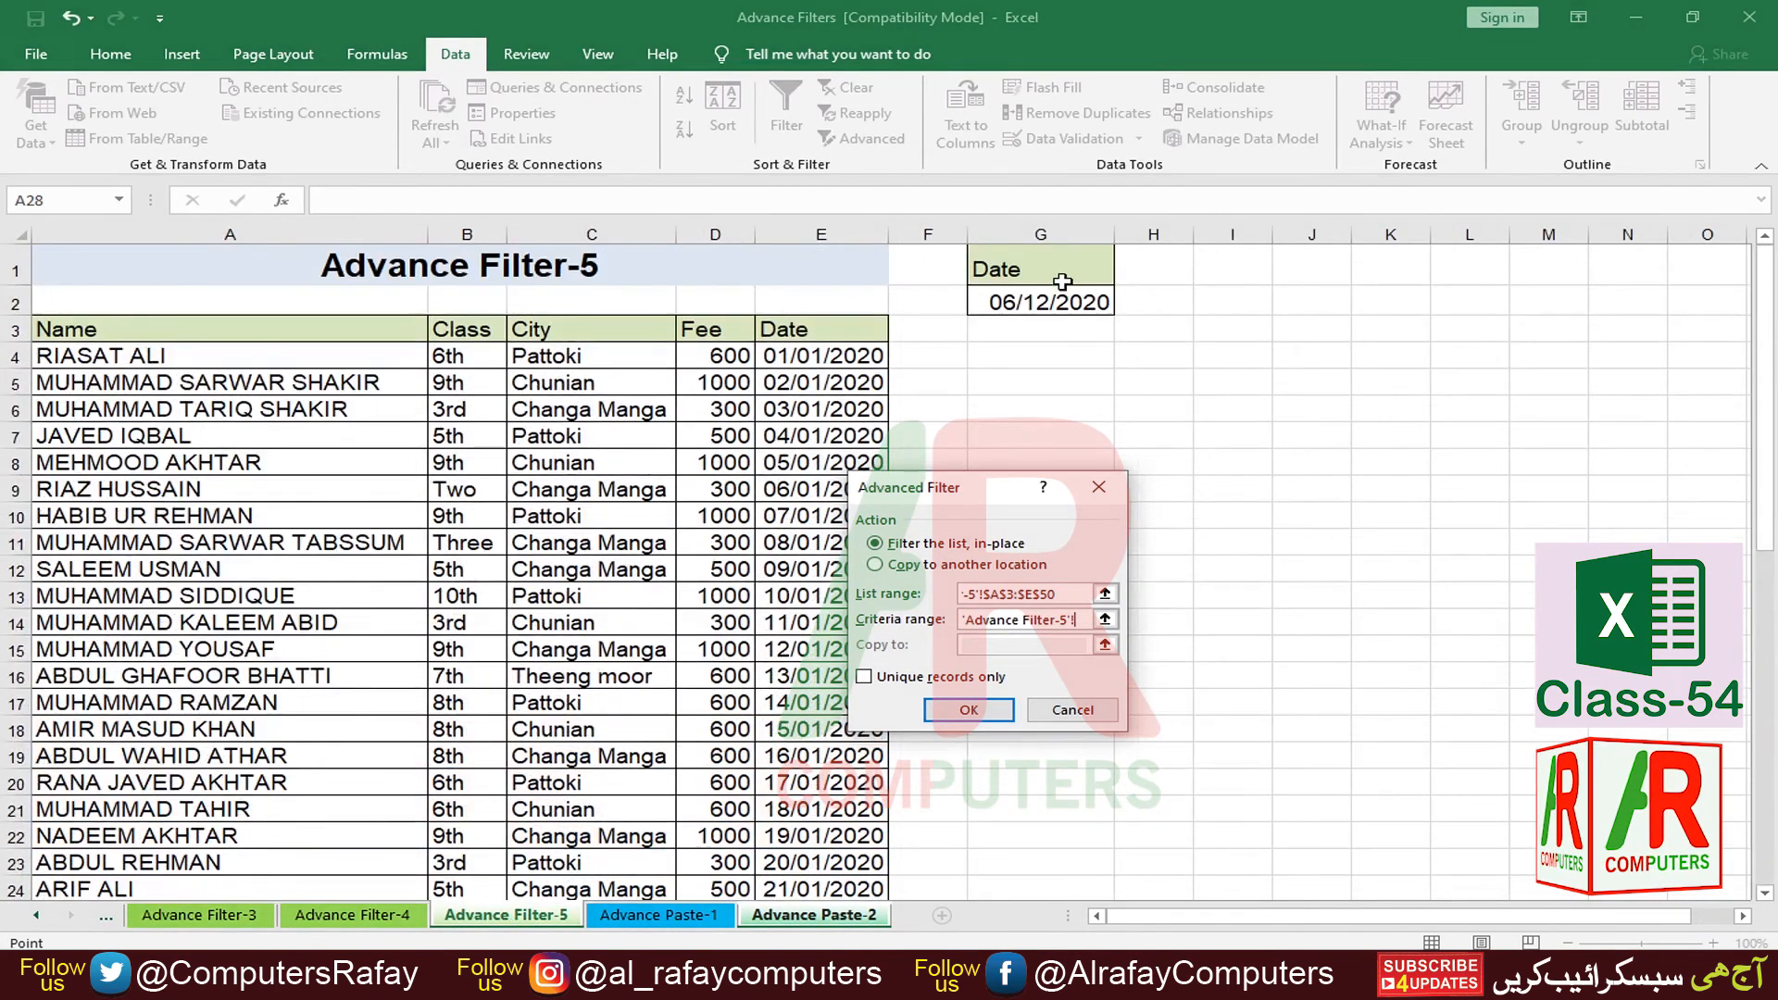
{"action": "left_click_drag", "start_coordinate": [1040, 269], "coordinate": [1043, 303]}
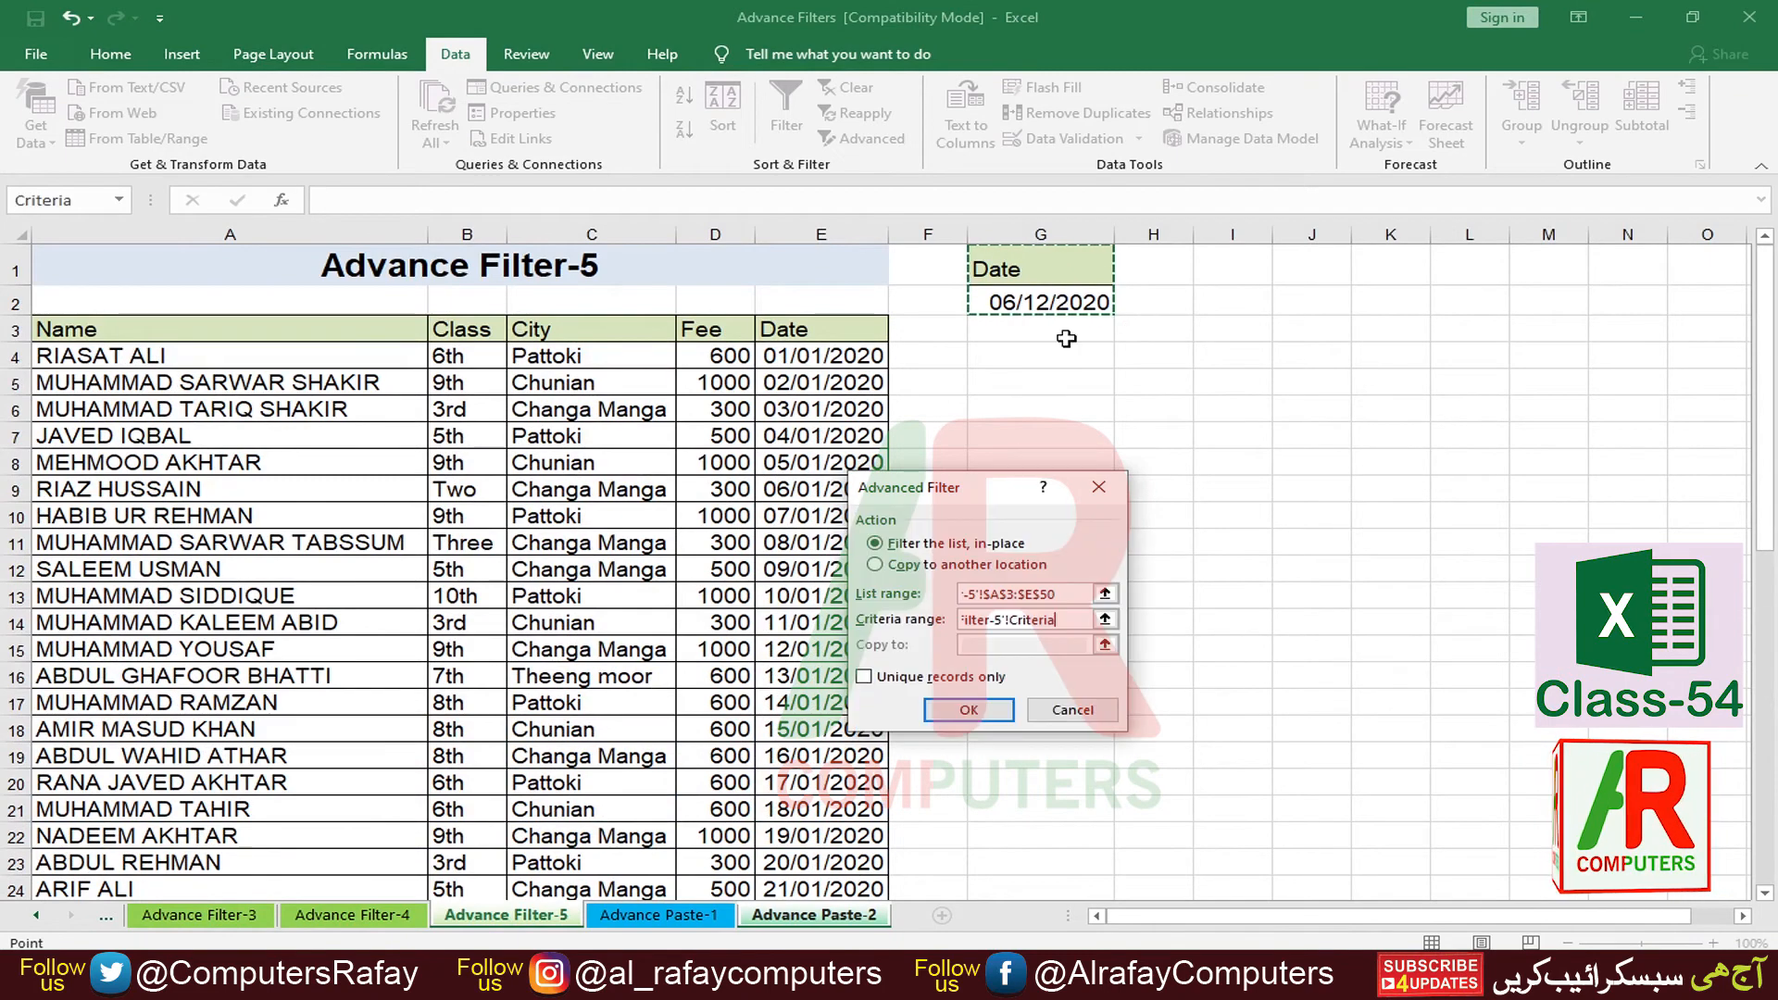
{"action": "left_click", "coordinate": [1105, 619]}
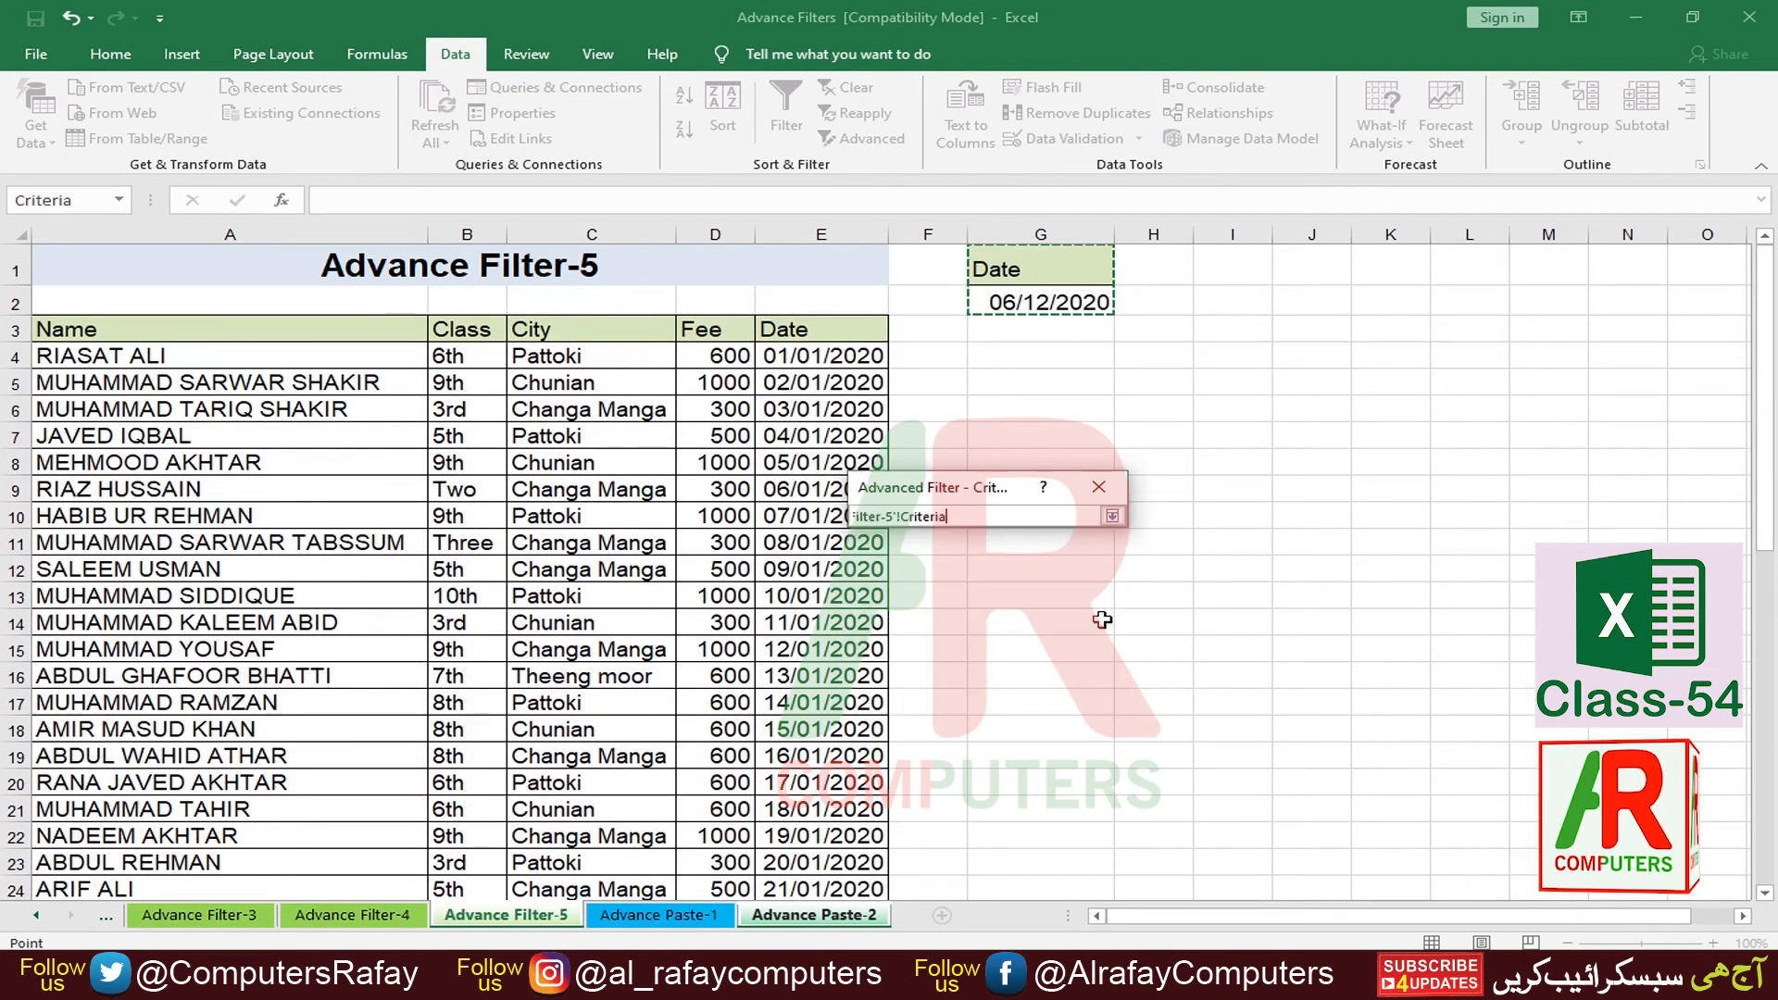
{"action": "left_click", "coordinate": [1113, 516]}
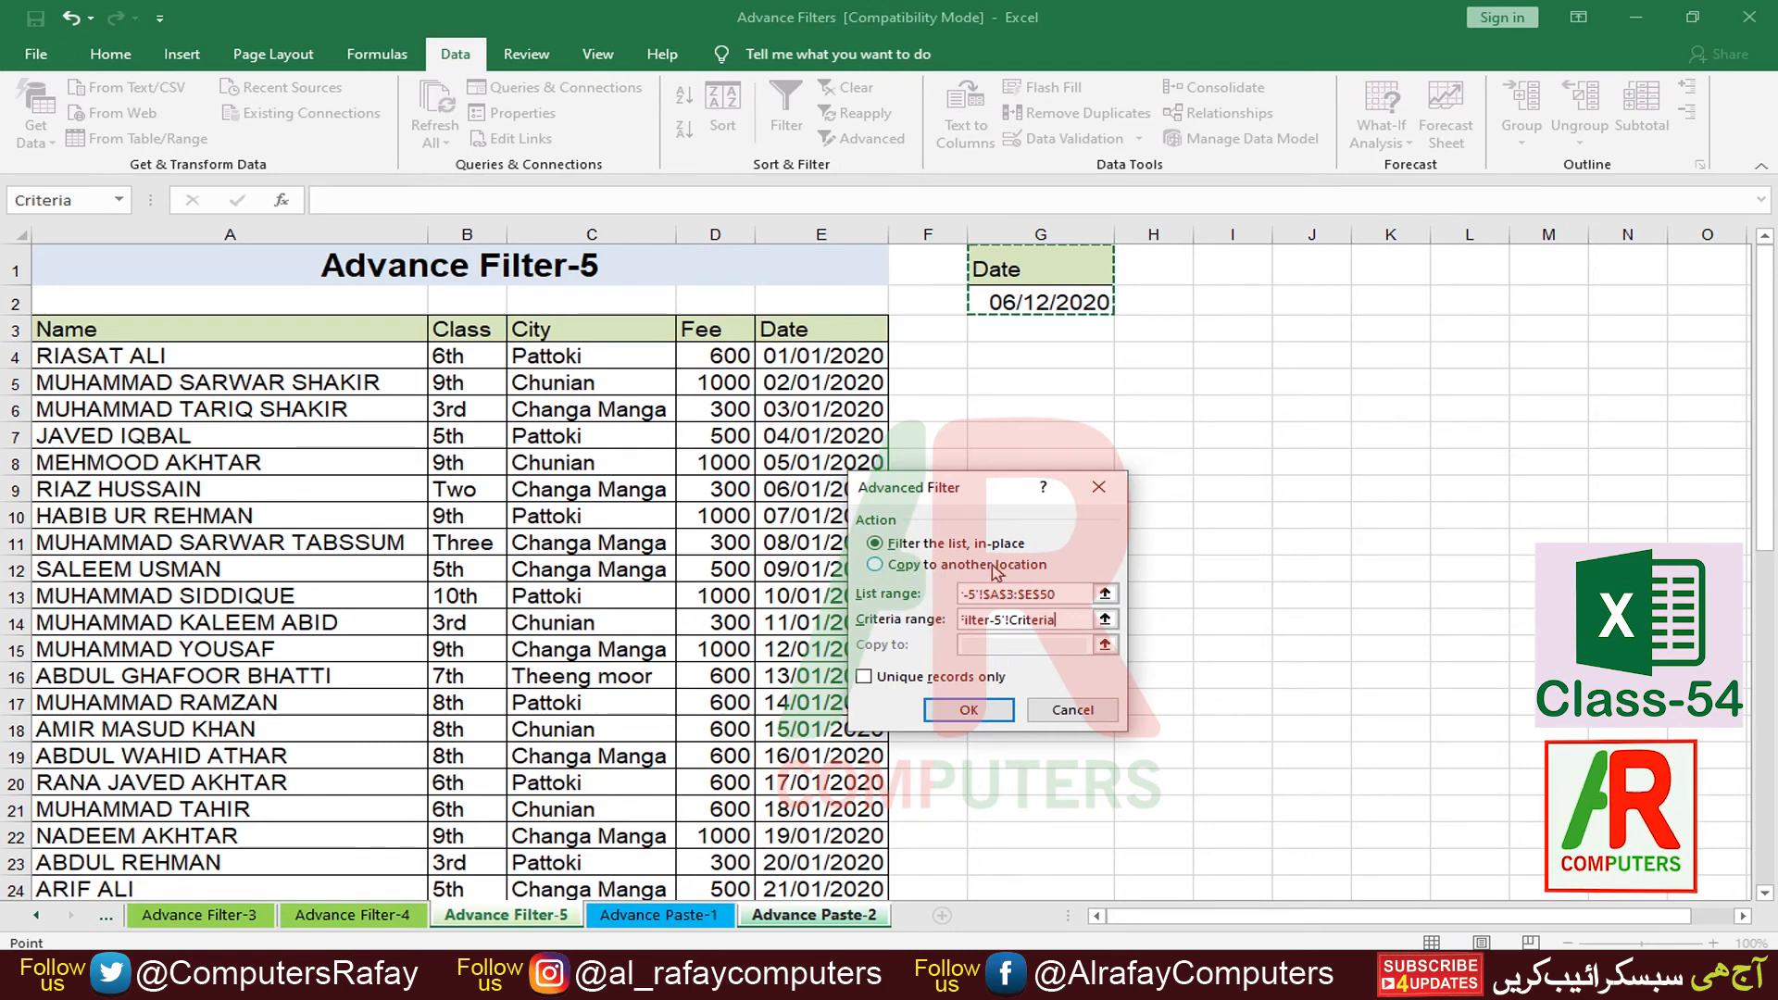
Step: Choose to copy the filtered records to another location, cell A1 of Advance Paste-2, and run the filter
{"action": "left_click", "coordinate": [874, 567]}
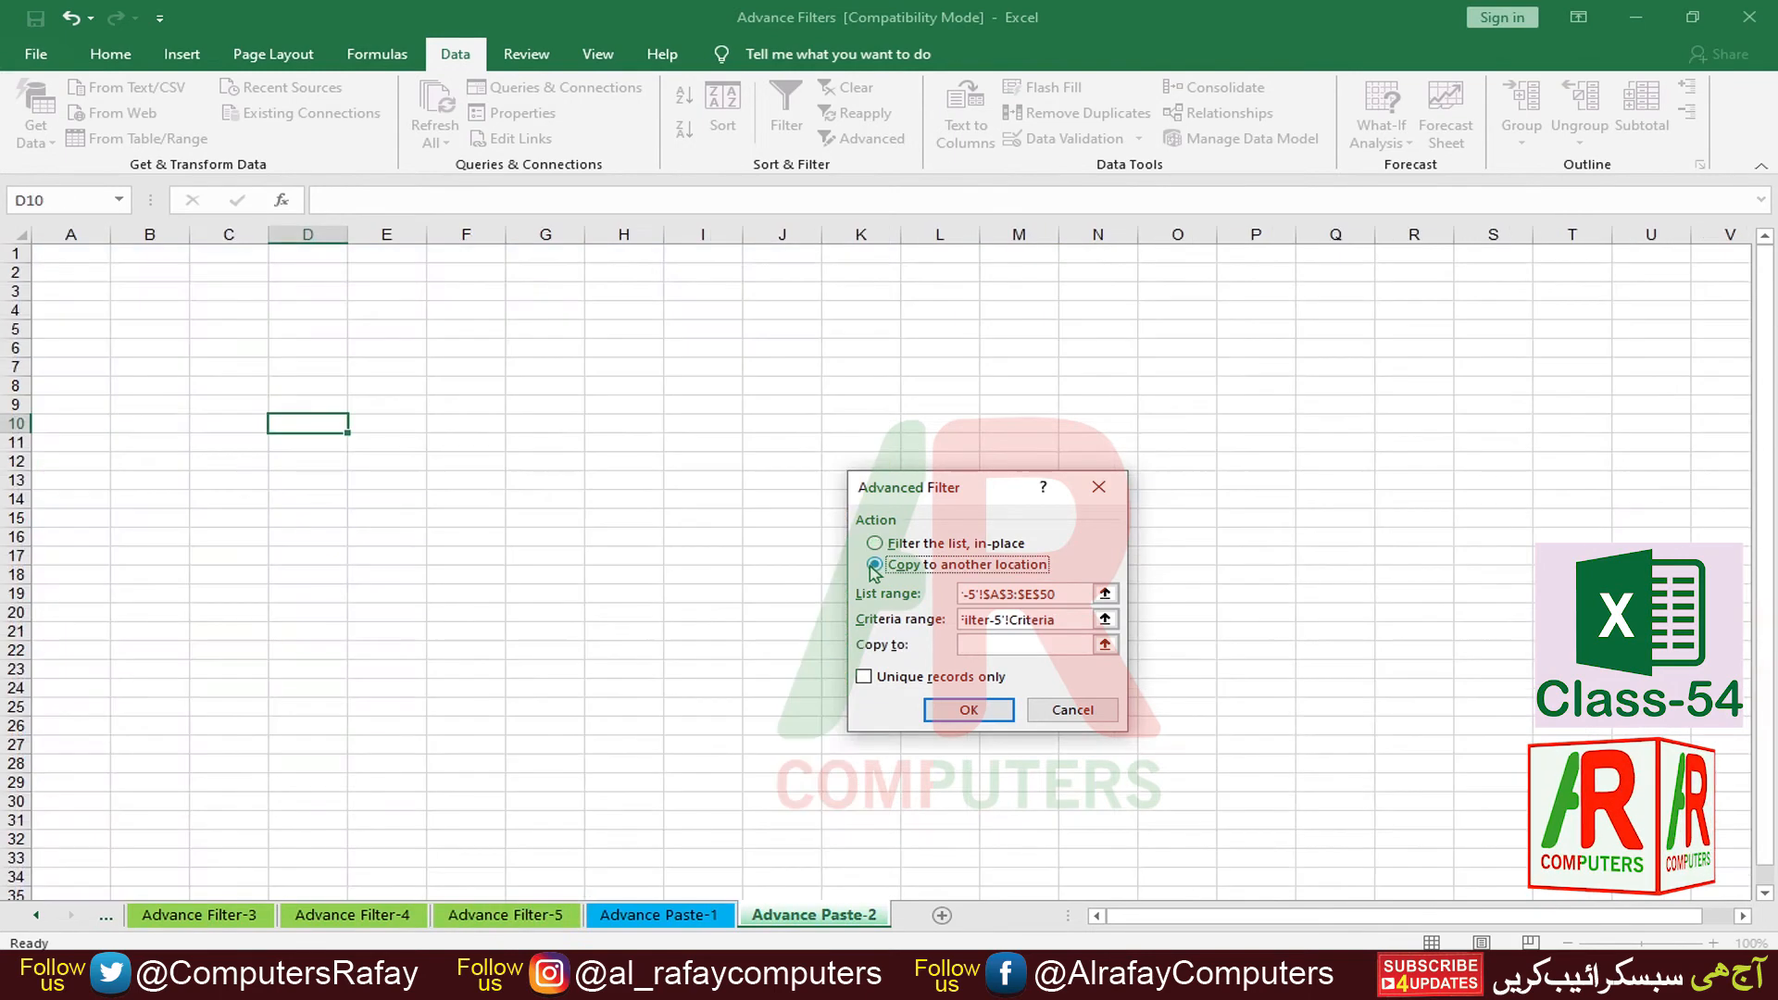
{"action": "left_click", "coordinate": [988, 648]}
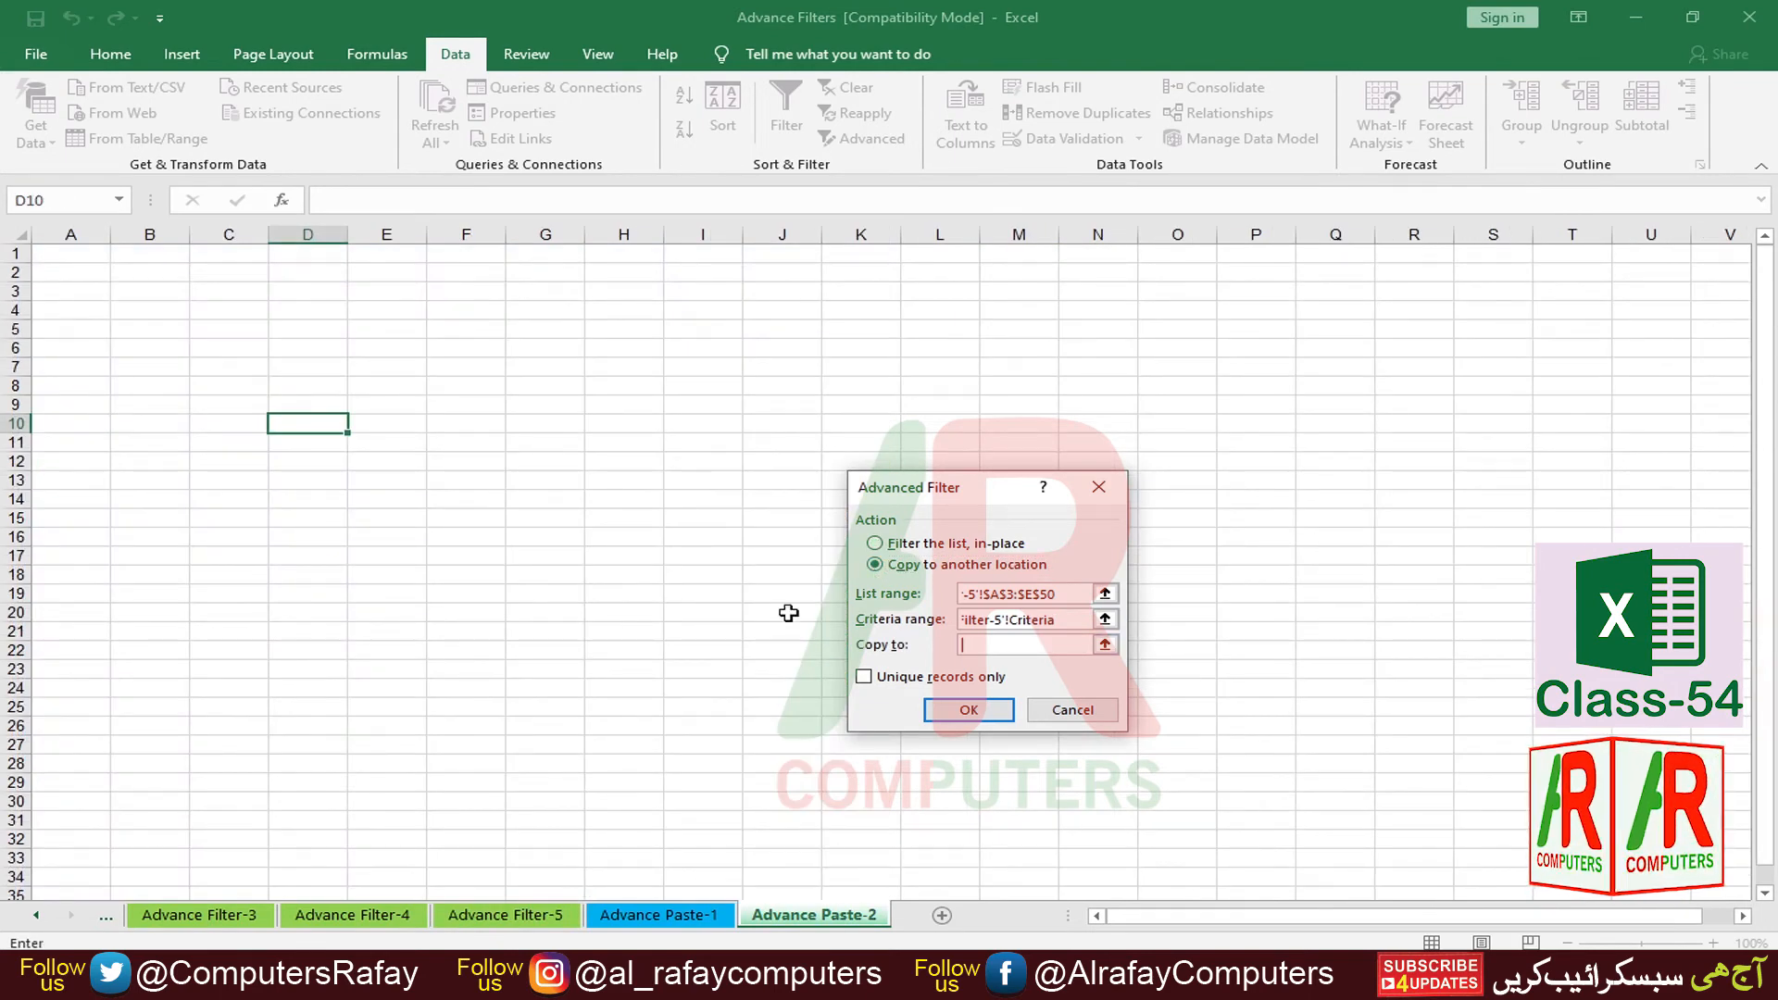
{"action": "left_click", "coordinate": [84, 260]}
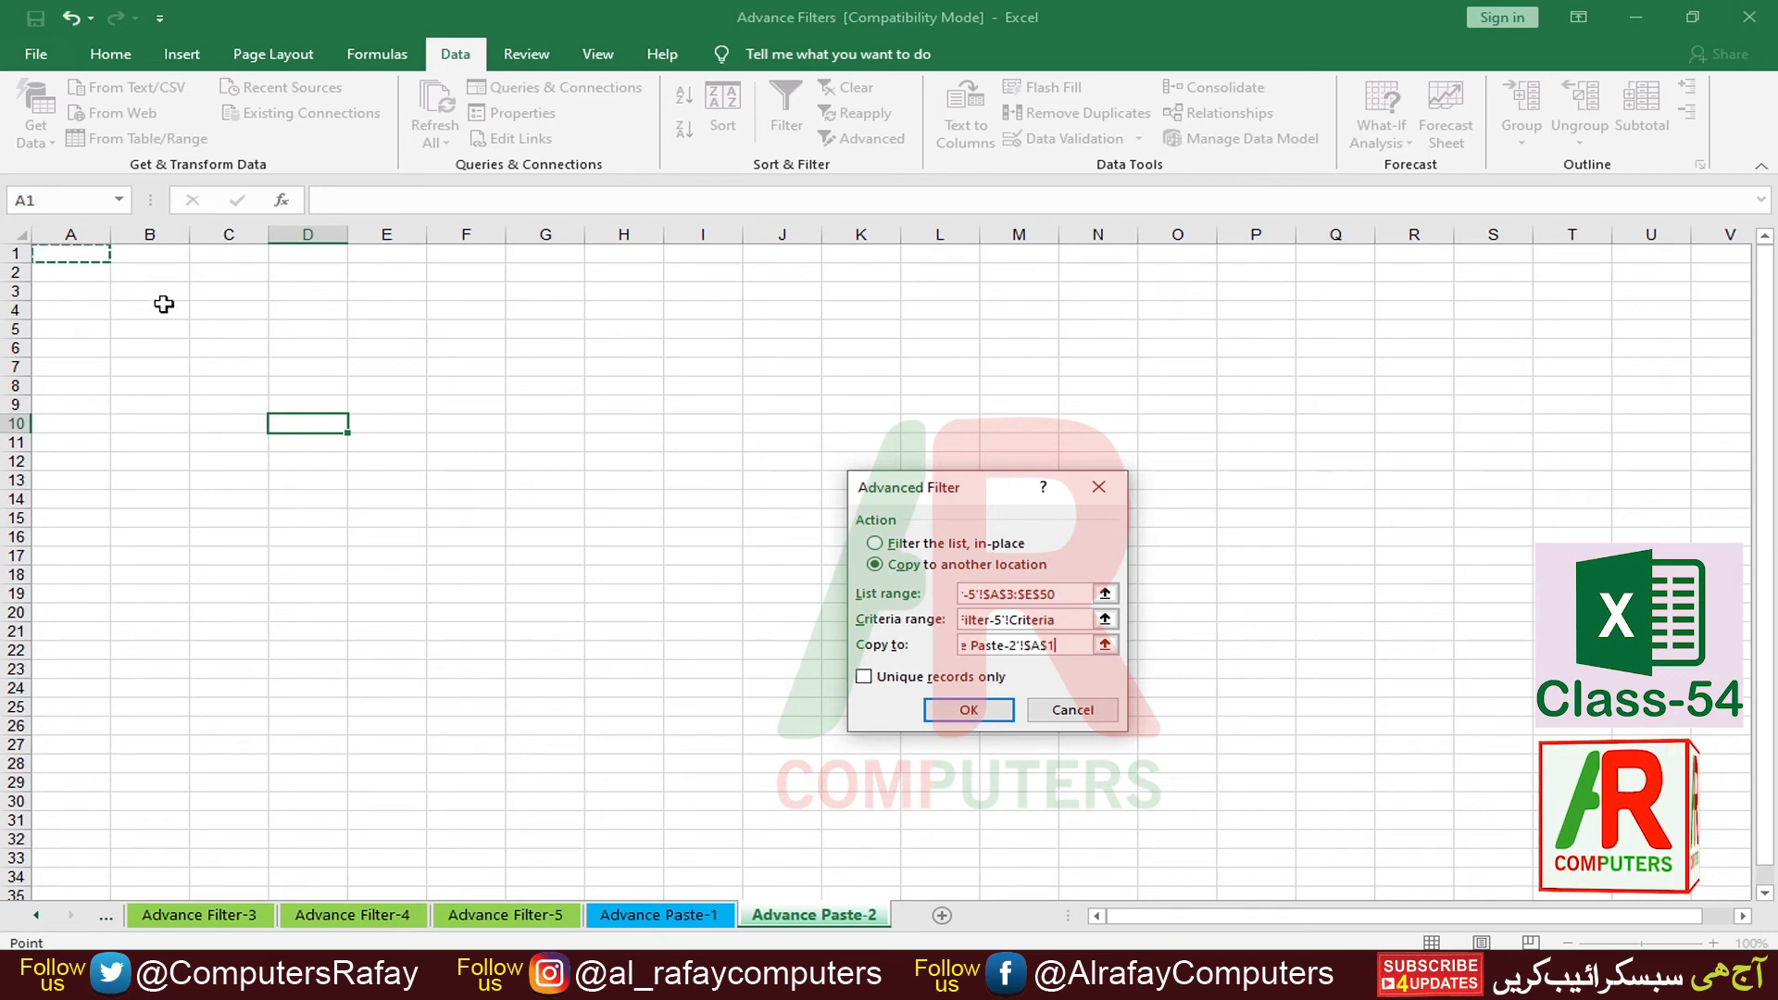
{"action": "left_click", "coordinate": [935, 709]}
Step: Auto-fit columns A to E of the extracted table on Advance Paste-2 and select the dates in E2:E6
{"action": "left_click_drag", "start_coordinate": [389, 526], "coordinate": [413, 512]}
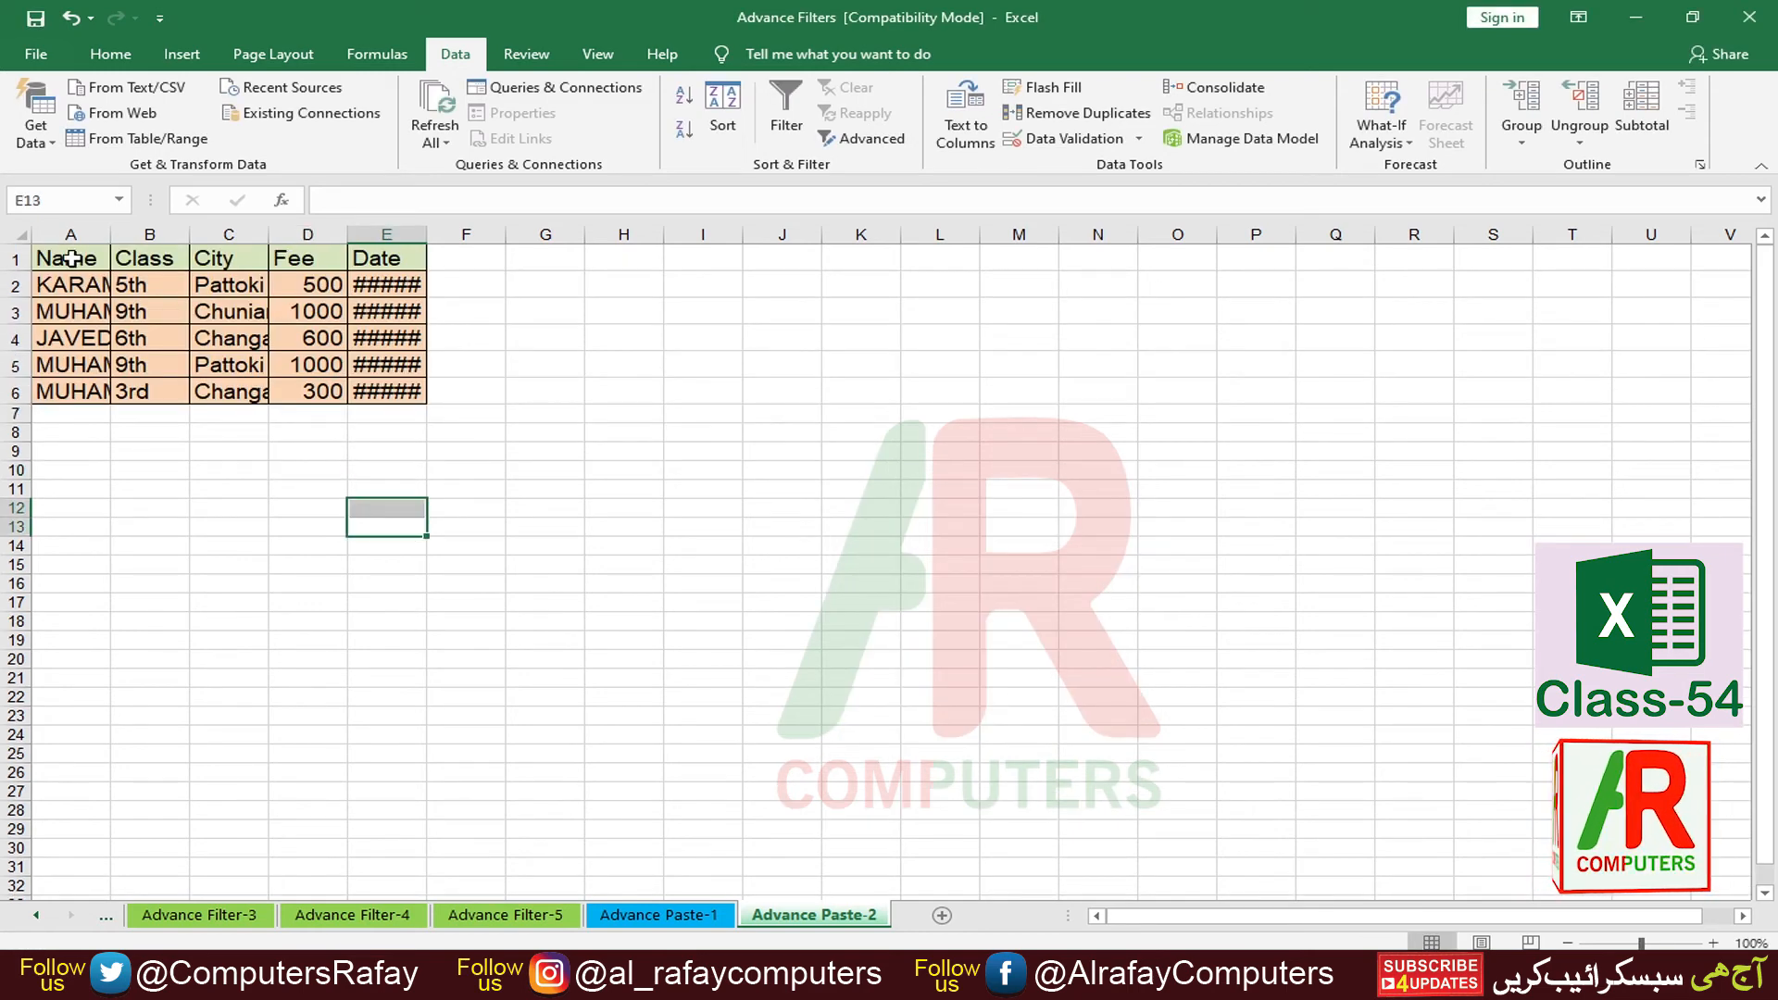
{"action": "left_click_drag", "start_coordinate": [70, 235], "coordinate": [387, 234]}
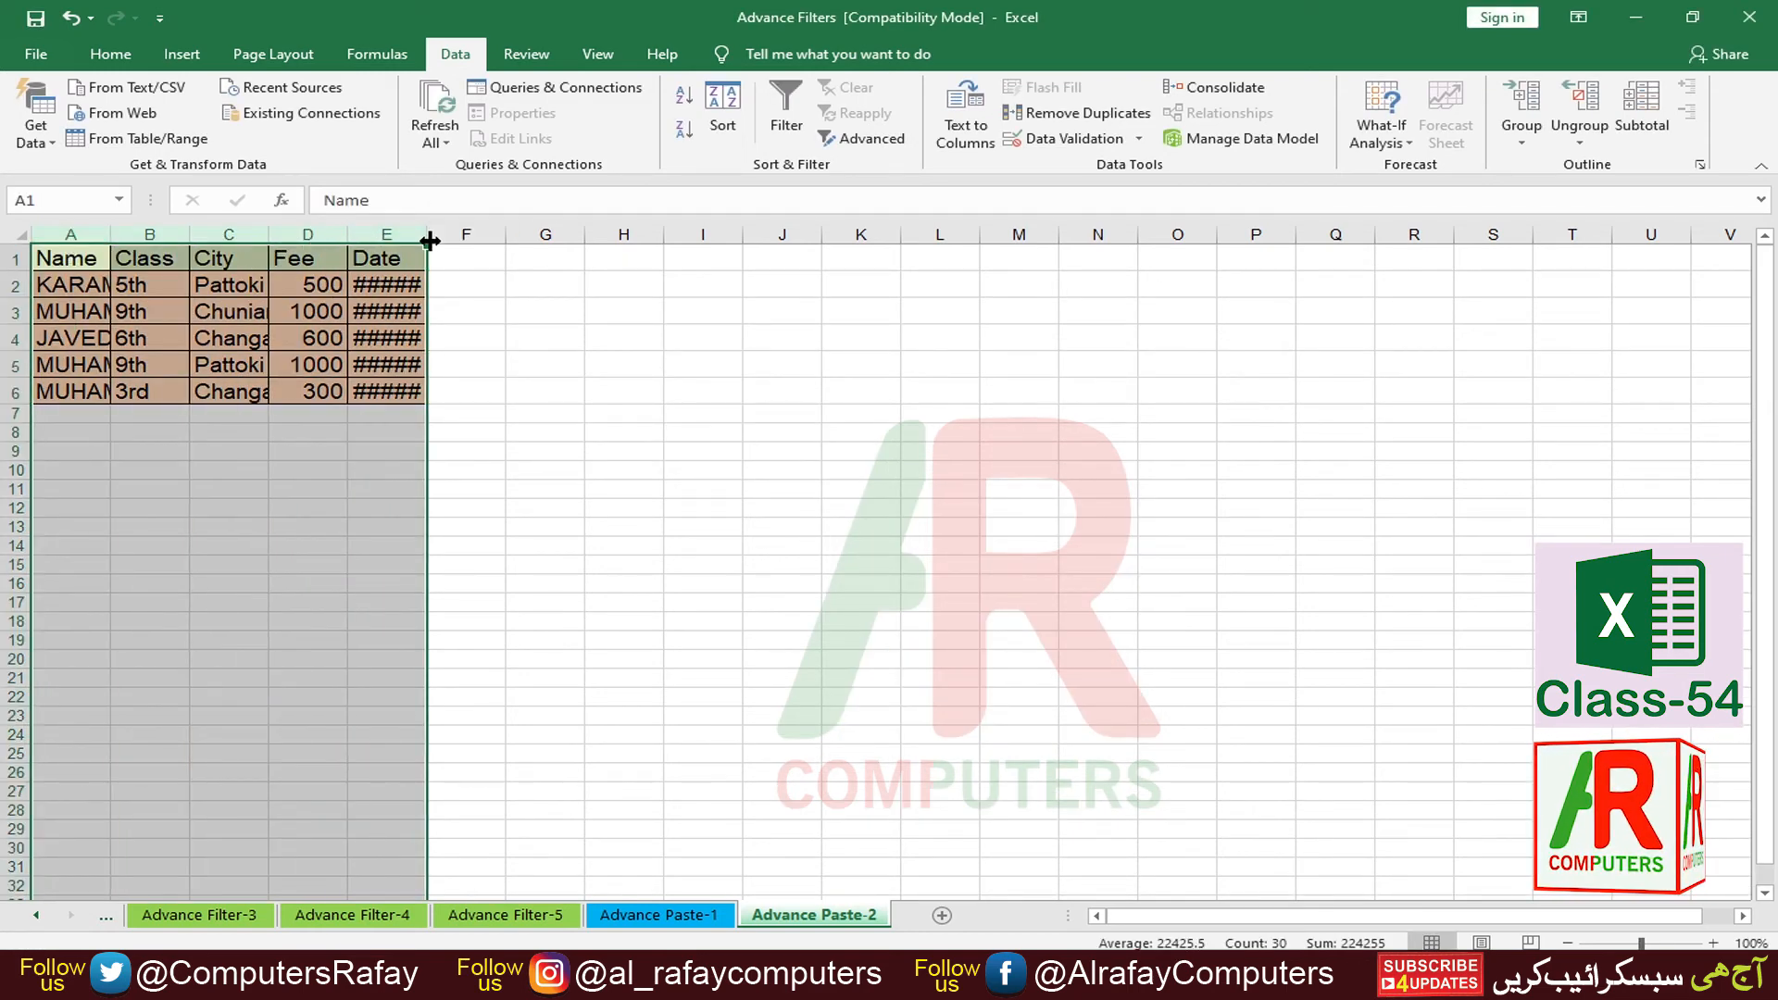
{"action": "double_click", "coordinate": [429, 241]}
{"action": "left_click", "coordinate": [614, 590]}
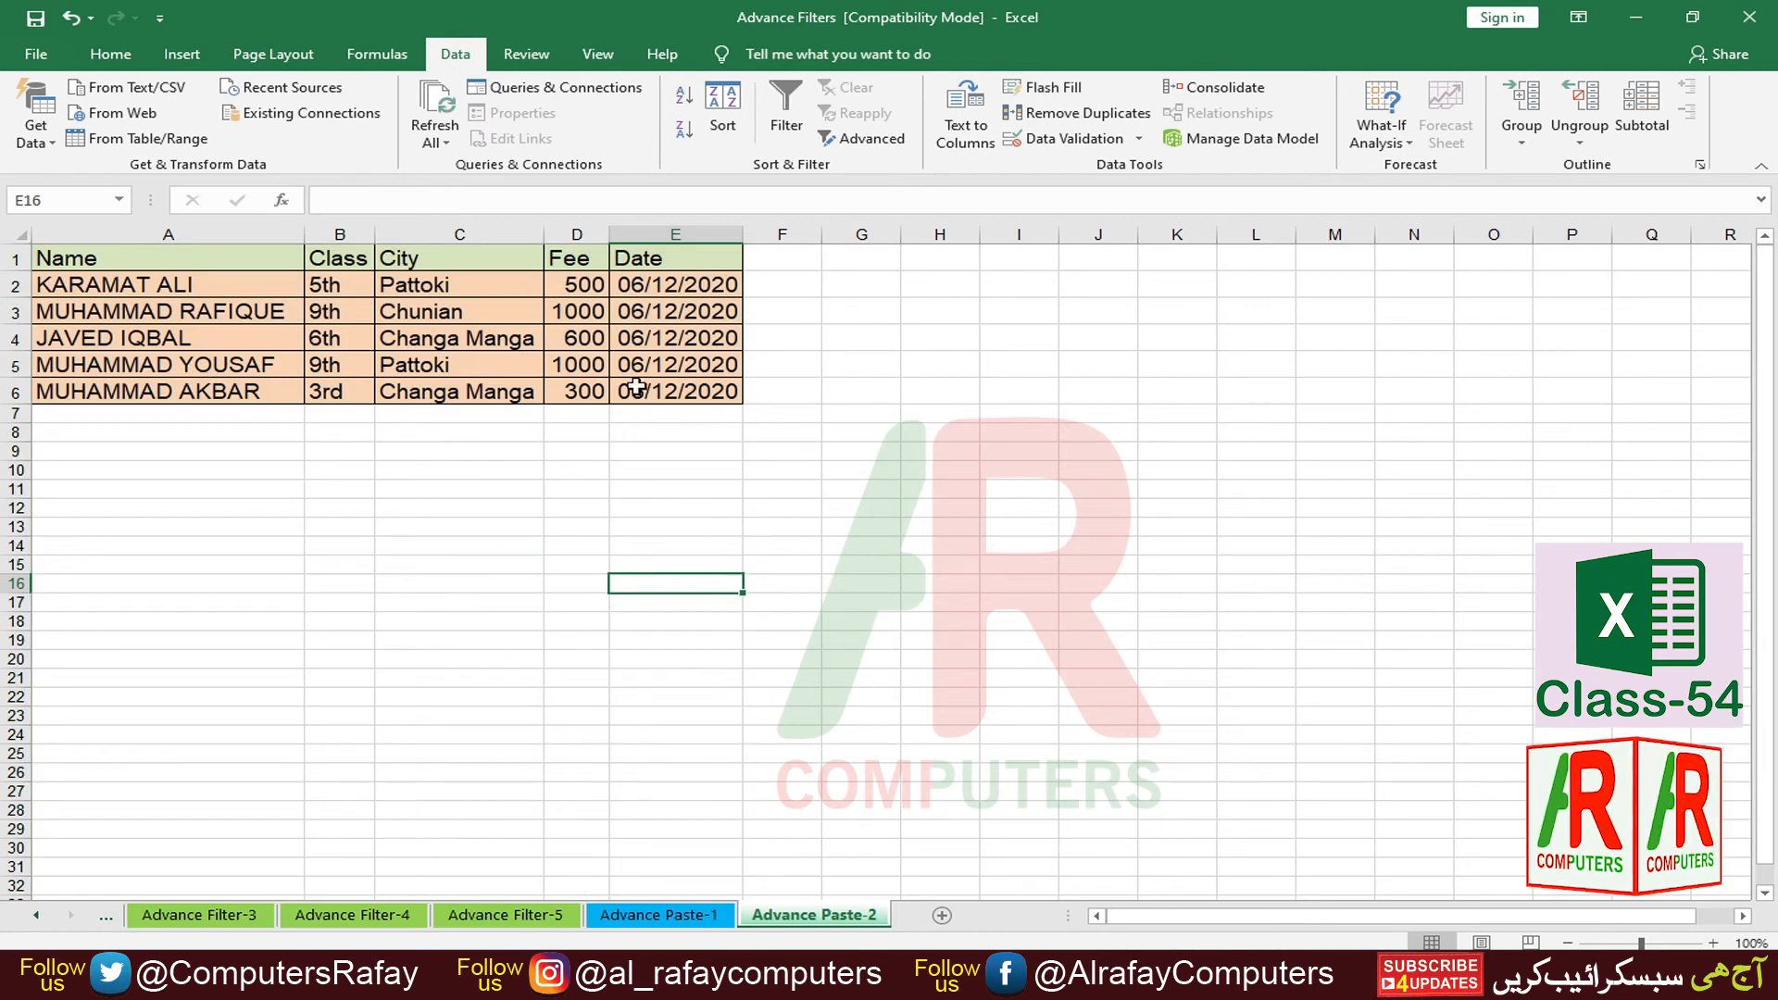
{"action": "left_click_drag", "start_coordinate": [667, 289], "coordinate": [669, 384]}
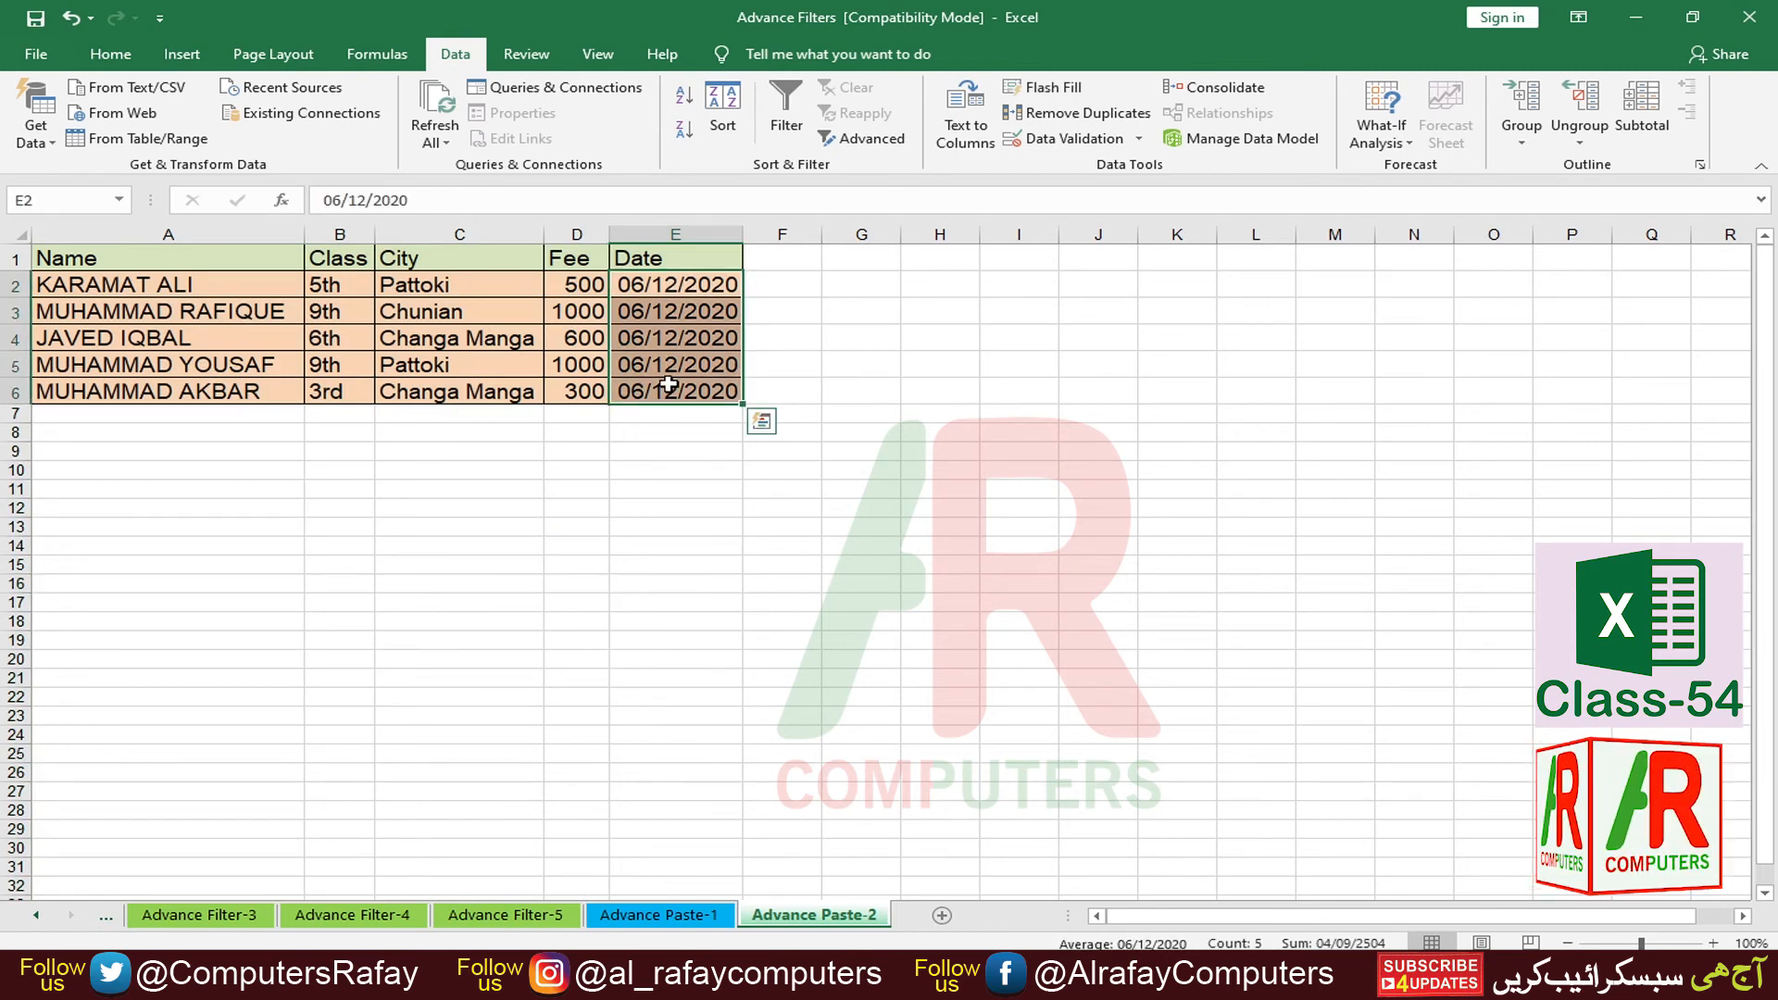